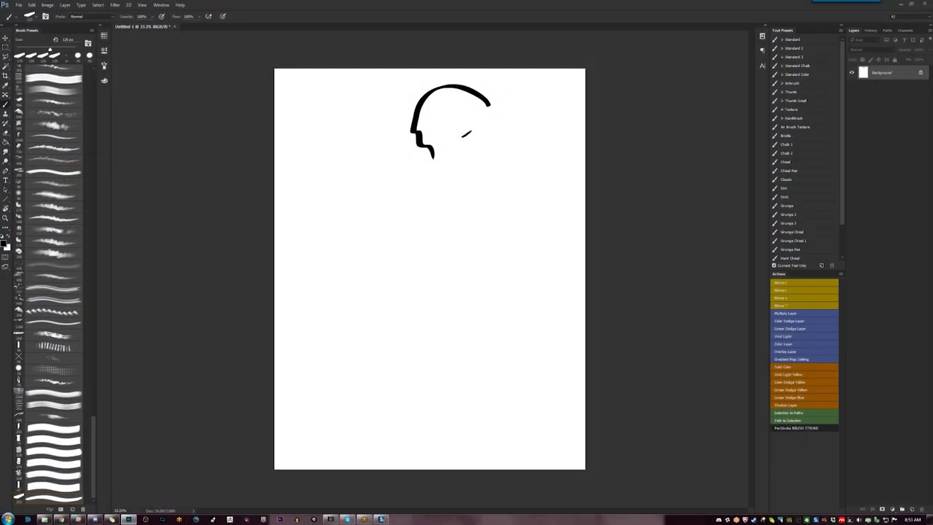
Reduce the brush to 80 px and sketch angular plate lines in front of the face, from forehead to jaw
{"action": "left_click_drag", "start_coordinate": [455, 91], "coordinate": [405, 152]}
{"action": "key", "text": "["}
{"action": "left_click_drag", "start_coordinate": [412, 106], "coordinate": [407, 149]}
{"action": "left_click_drag", "start_coordinate": [412, 106], "coordinate": [397, 115]}
{"action": "mouse_move", "coordinate": [426, 86]}
{"action": "left_mouse_down"}
{"action": "mouse_move", "coordinate": [388, 112]}
{"action": "mouse_move", "coordinate": [398, 160]}
{"action": "left_mouse_up"}
{"action": "key", "text": "["}
{"action": "key", "text": "["}
{"action": "left_click_drag", "start_coordinate": [402, 164], "coordinate": [406, 171]}
{"action": "left_click_drag", "start_coordinate": [393, 138], "coordinate": [410, 182]}
{"action": "left_click_drag", "start_coordinate": [428, 165], "coordinate": [414, 175]}
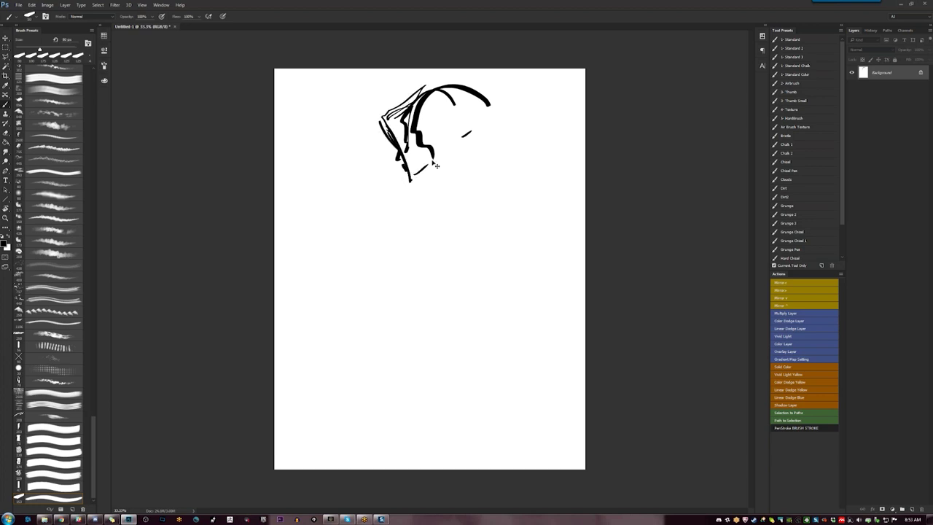
Flip the canvas horizontally and sketch the round ear disc with a long rod projecting from the back of the head
{"action": "key", "text": "F2"}
{"action": "mouse_move", "coordinate": [403, 99]}
{"action": "left_mouse_down"}
{"action": "mouse_move", "coordinate": [370, 138]}
{"action": "mouse_move", "coordinate": [372, 129]}
{"action": "left_mouse_up"}
{"action": "mouse_move", "coordinate": [376, 131]}
{"action": "left_mouse_down"}
{"action": "mouse_move", "coordinate": [395, 139]}
{"action": "mouse_move", "coordinate": [365, 138]}
{"action": "mouse_move", "coordinate": [391, 134]}
{"action": "mouse_move", "coordinate": [404, 110]}
{"action": "mouse_move", "coordinate": [441, 118]}
{"action": "mouse_move", "coordinate": [450, 139]}
{"action": "mouse_move", "coordinate": [401, 153]}
{"action": "left_mouse_up"}
{"action": "left_click_drag", "start_coordinate": [369, 107], "coordinate": [312, 137]}
{"action": "mouse_move", "coordinate": [372, 118]}
{"action": "left_mouse_down"}
{"action": "mouse_move", "coordinate": [314, 141]}
{"action": "mouse_move", "coordinate": [345, 124]}
{"action": "mouse_move", "coordinate": [367, 135]}
{"action": "left_mouse_up"}
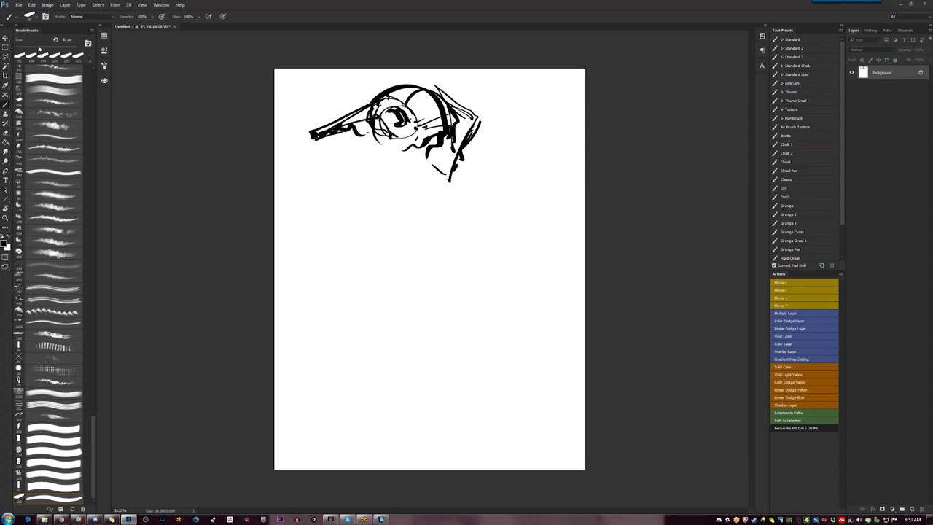
Add dark jaw details at the front of the face and a second, shorter rod behind the head
{"action": "left_click_drag", "start_coordinate": [433, 146], "coordinate": [454, 158]}
{"action": "left_click_drag", "start_coordinate": [458, 125], "coordinate": [454, 145]}
{"action": "left_click_drag", "start_coordinate": [461, 148], "coordinate": [481, 174]}
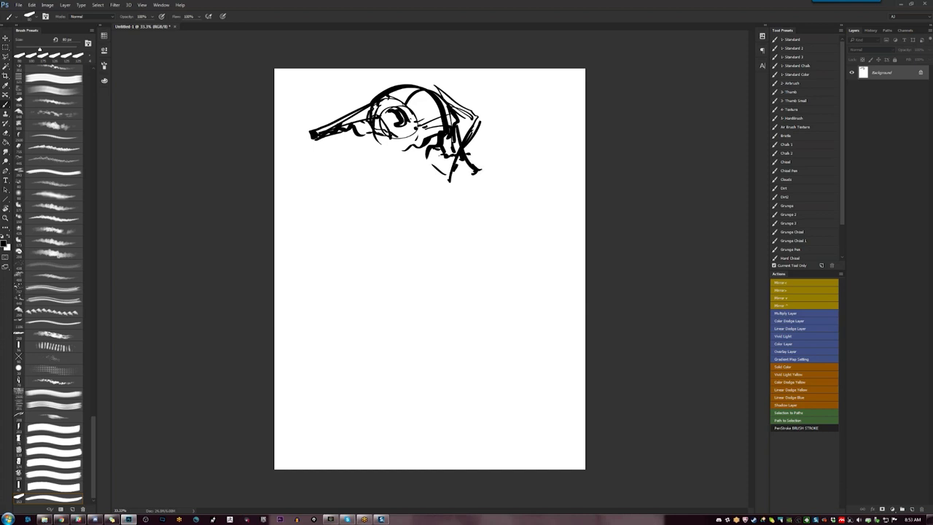
{"action": "mouse_move", "coordinate": [353, 129]}
{"action": "left_mouse_down"}
{"action": "mouse_move", "coordinate": [374, 137]}
{"action": "mouse_move", "coordinate": [320, 155]}
{"action": "mouse_move", "coordinate": [367, 148]}
{"action": "left_mouse_up"}
{"action": "left_click_drag", "start_coordinate": [372, 148], "coordinate": [381, 150]}
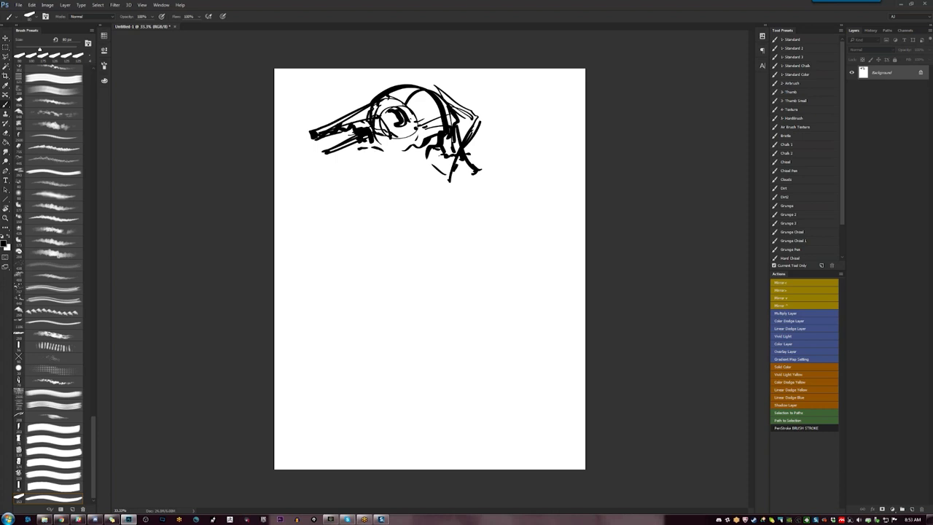
Flip the canvas horizontally and draw a long barrel-like rod projecting diagonally down from the jaw
{"action": "key", "text": "F2"}
{"action": "mouse_move", "coordinate": [396, 151]}
{"action": "left_mouse_down"}
{"action": "mouse_move", "coordinate": [342, 192]}
{"action": "mouse_move", "coordinate": [346, 198]}
{"action": "left_mouse_up"}
{"action": "left_click_drag", "start_coordinate": [344, 199], "coordinate": [421, 159]}
{"action": "mouse_move", "coordinate": [368, 187]}
{"action": "left_mouse_down"}
{"action": "mouse_move", "coordinate": [461, 144]}
{"action": "mouse_move", "coordinate": [415, 162]}
{"action": "left_mouse_up"}
{"action": "left_click_drag", "start_coordinate": [426, 159], "coordinate": [461, 159]}
{"action": "left_click_drag", "start_coordinate": [463, 155], "coordinate": [454, 159]}
{"action": "left_click_drag", "start_coordinate": [393, 176], "coordinate": [413, 164]}
Draw a second, longer rod below the first one and add short strokes where it meets the jaw
{"action": "left_click_drag", "start_coordinate": [399, 173], "coordinate": [336, 228]}
{"action": "left_click_drag", "start_coordinate": [334, 228], "coordinate": [408, 174]}
{"action": "left_click_drag", "start_coordinate": [411, 174], "coordinate": [423, 171]}
{"action": "mouse_move", "coordinate": [413, 165]}
{"action": "left_mouse_down"}
{"action": "mouse_move", "coordinate": [427, 163]}
{"action": "mouse_move", "coordinate": [420, 170]}
{"action": "left_mouse_up"}
{"action": "left_click_drag", "start_coordinate": [397, 194], "coordinate": [414, 180]}
{"action": "left_click_drag", "start_coordinate": [420, 175], "coordinate": [431, 171]}
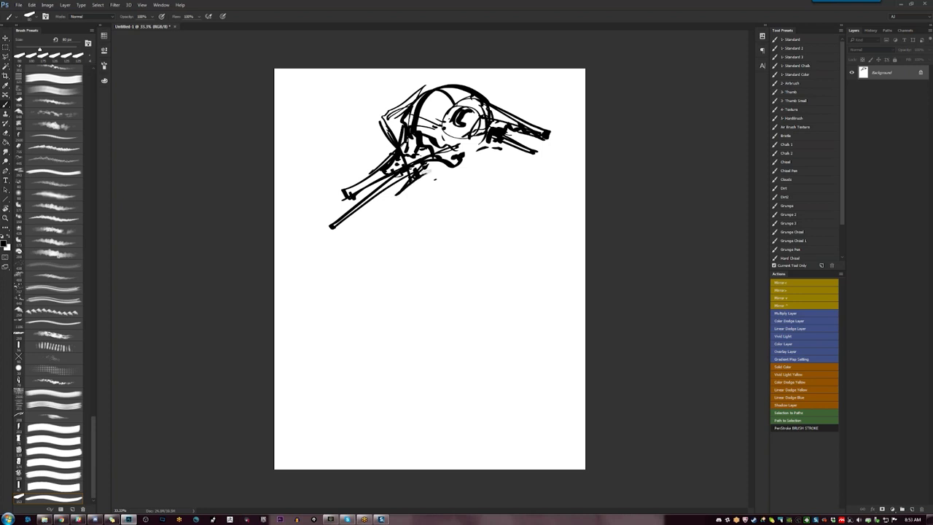
Sketch the neck and throat lines below the jaw
{"action": "left_click_drag", "start_coordinate": [440, 203], "coordinate": [446, 217]}
{"action": "mouse_move", "coordinate": [468, 117]}
{"action": "left_mouse_down"}
{"action": "mouse_move", "coordinate": [472, 169]}
{"action": "mouse_move", "coordinate": [474, 161]}
{"action": "mouse_move", "coordinate": [481, 169]}
{"action": "left_mouse_up"}
{"action": "mouse_move", "coordinate": [426, 187]}
{"action": "left_mouse_down"}
{"action": "mouse_move", "coordinate": [432, 158]}
{"action": "mouse_move", "coordinate": [443, 198]}
{"action": "left_mouse_up"}
{"action": "mouse_move", "coordinate": [457, 166]}
{"action": "left_mouse_down"}
{"action": "mouse_move", "coordinate": [445, 197]}
{"action": "mouse_move", "coordinate": [422, 199]}
{"action": "mouse_move", "coordinate": [429, 191]}
{"action": "mouse_move", "coordinate": [436, 201]}
{"action": "mouse_move", "coordinate": [389, 226]}
{"action": "left_mouse_up"}
{"action": "left_click_drag", "start_coordinate": [426, 200], "coordinate": [405, 220]}
{"action": "left_click_drag", "start_coordinate": [433, 182], "coordinate": [419, 200]}
Draw the sloping shoulder contours on both sides of the neck
{"action": "left_click_drag", "start_coordinate": [468, 152], "coordinate": [504, 211]}
{"action": "left_click_drag", "start_coordinate": [478, 182], "coordinate": [525, 255]}
{"action": "mouse_move", "coordinate": [500, 216]}
{"action": "left_mouse_down"}
{"action": "mouse_move", "coordinate": [519, 258]}
{"action": "mouse_move", "coordinate": [508, 265]}
{"action": "left_mouse_up"}
{"action": "mouse_move", "coordinate": [417, 210]}
{"action": "left_mouse_down"}
{"action": "mouse_move", "coordinate": [404, 222]}
{"action": "mouse_move", "coordinate": [402, 245]}
{"action": "left_mouse_up"}
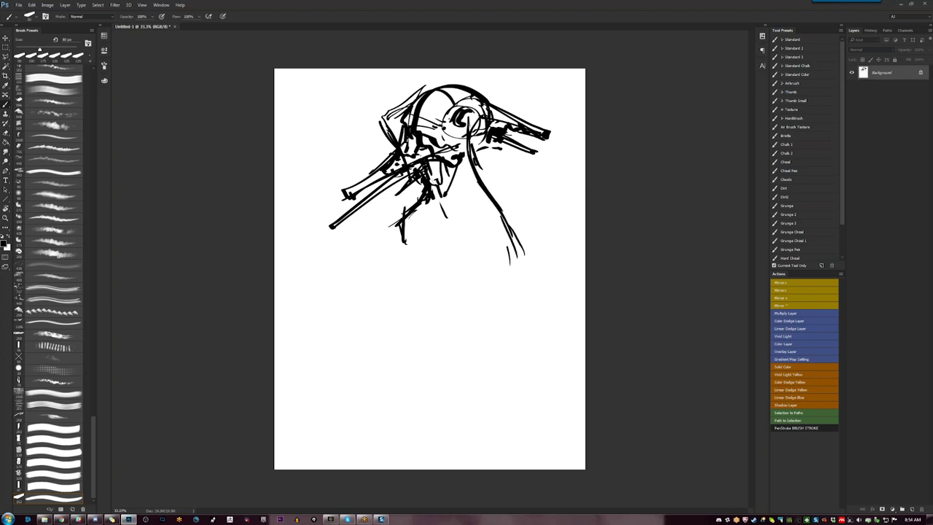
Sketch the chest and inner arm contours below the shoulders, with a line running down from the neck
{"action": "left_click_drag", "start_coordinate": [462, 230], "coordinate": [488, 299]}
{"action": "mouse_move", "coordinate": [468, 231]}
{"action": "left_mouse_down"}
{"action": "mouse_move", "coordinate": [469, 244]}
{"action": "mouse_move", "coordinate": [463, 230]}
{"action": "left_mouse_up"}
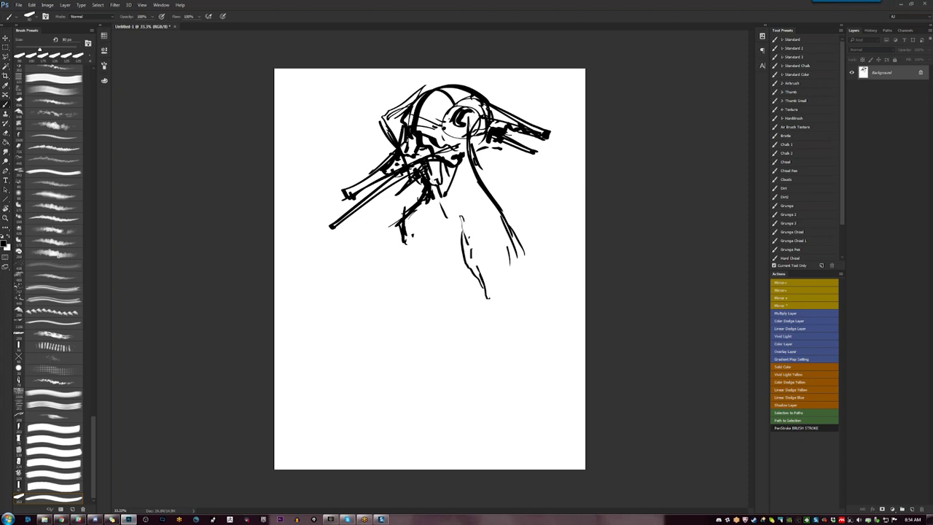
{"action": "mouse_move", "coordinate": [466, 166]}
{"action": "left_mouse_down"}
{"action": "mouse_move", "coordinate": [463, 228]}
{"action": "mouse_move", "coordinate": [489, 233]}
{"action": "mouse_move", "coordinate": [498, 224]}
{"action": "left_mouse_up"}
{"action": "left_click_drag", "start_coordinate": [481, 221], "coordinate": [491, 228]}
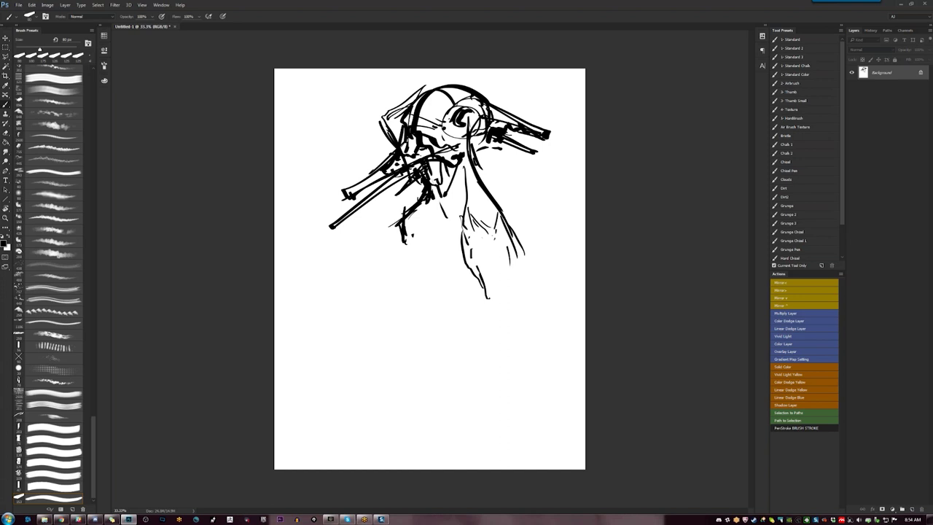
{"action": "mouse_move", "coordinate": [436, 220]}
{"action": "left_mouse_down"}
{"action": "mouse_move", "coordinate": [424, 254]}
{"action": "mouse_move", "coordinate": [430, 282]}
{"action": "left_mouse_up"}
{"action": "mouse_move", "coordinate": [416, 216]}
{"action": "left_mouse_down"}
{"action": "mouse_move", "coordinate": [406, 263]}
{"action": "mouse_move", "coordinate": [418, 289]}
{"action": "left_mouse_up"}
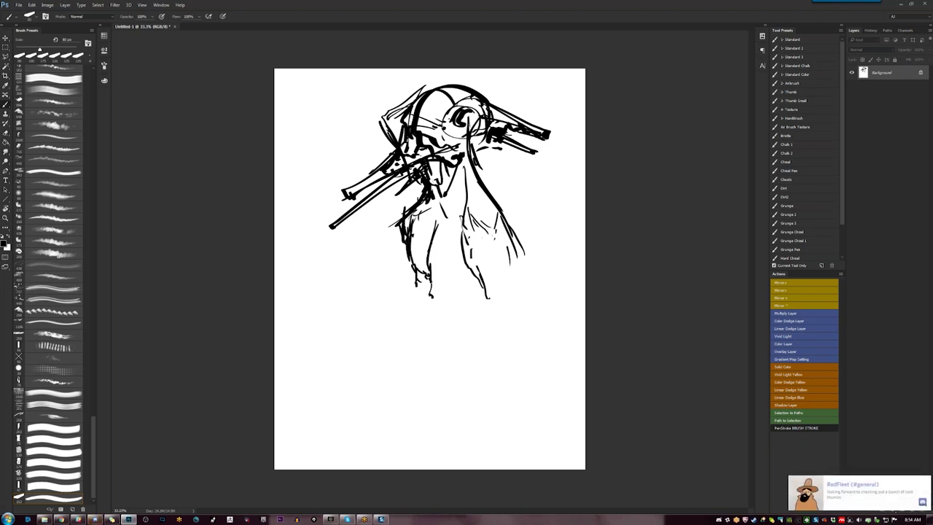
{"action": "left_click", "coordinate": [859, 519]}
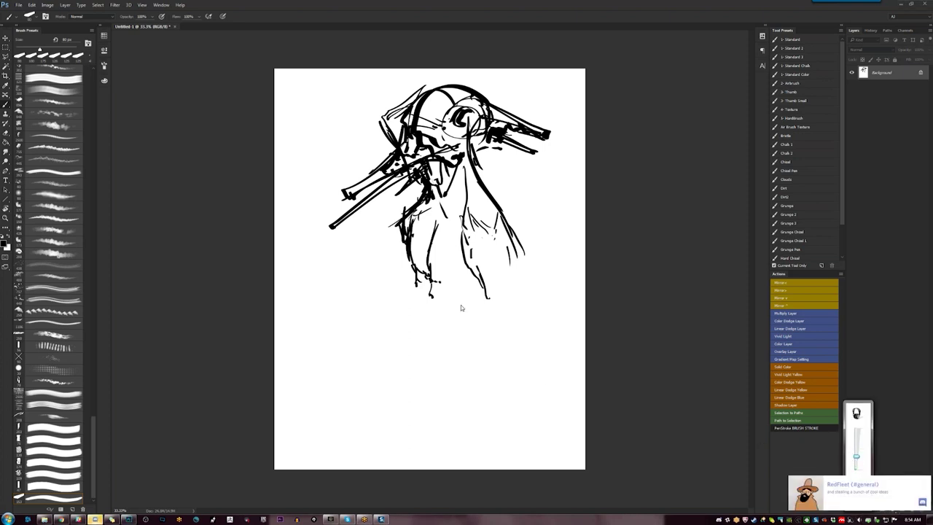
{"action": "left_click", "coordinate": [448, 229]}
Extend the torso's far side, draw the oval shoulder muscle, and outline the near upper arm
{"action": "left_click_drag", "start_coordinate": [410, 264], "coordinate": [413, 326]}
{"action": "mouse_move", "coordinate": [515, 241]}
{"action": "left_mouse_down"}
{"action": "mouse_move", "coordinate": [513, 275]}
{"action": "mouse_move", "coordinate": [494, 290]}
{"action": "left_mouse_up"}
{"action": "left_click_drag", "start_coordinate": [474, 252], "coordinate": [486, 287]}
{"action": "left_click_drag", "start_coordinate": [486, 283], "coordinate": [498, 289]}
{"action": "left_click_drag", "start_coordinate": [486, 255], "coordinate": [487, 270]}
{"action": "mouse_move", "coordinate": [487, 232]}
{"action": "left_mouse_down"}
{"action": "mouse_move", "coordinate": [480, 254]}
{"action": "mouse_move", "coordinate": [494, 290]}
{"action": "left_mouse_up"}
{"action": "left_click_drag", "start_coordinate": [499, 248], "coordinate": [492, 290]}
{"action": "mouse_move", "coordinate": [483, 231]}
{"action": "left_mouse_down"}
{"action": "mouse_move", "coordinate": [481, 268]}
{"action": "mouse_move", "coordinate": [515, 288]}
{"action": "mouse_move", "coordinate": [506, 348]}
{"action": "left_mouse_up"}
{"action": "mouse_move", "coordinate": [470, 257]}
{"action": "left_mouse_down"}
{"action": "mouse_move", "coordinate": [470, 308]}
{"action": "mouse_move", "coordinate": [489, 345]}
{"action": "left_mouse_up"}
Flip the canvas horizontally and extend the near arm past the elbow with a crease line
{"action": "key", "text": "ctrl+shift+h"}
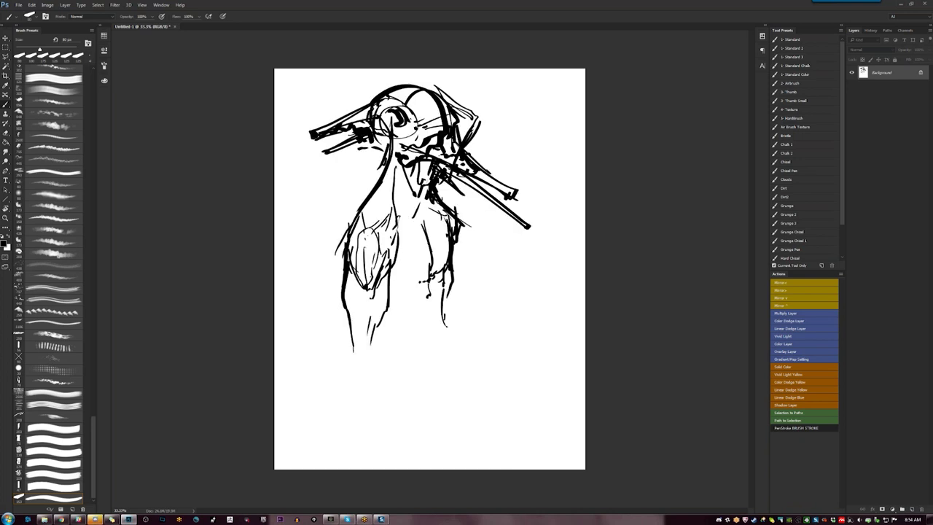
{"action": "left_click_drag", "start_coordinate": [355, 327], "coordinate": [350, 381]}
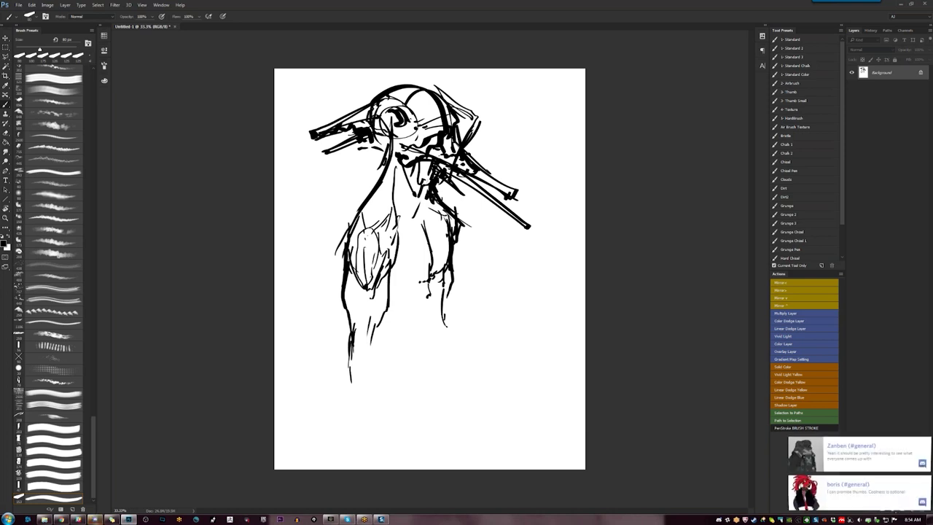
{"action": "left_click_drag", "start_coordinate": [355, 345], "coordinate": [368, 337]}
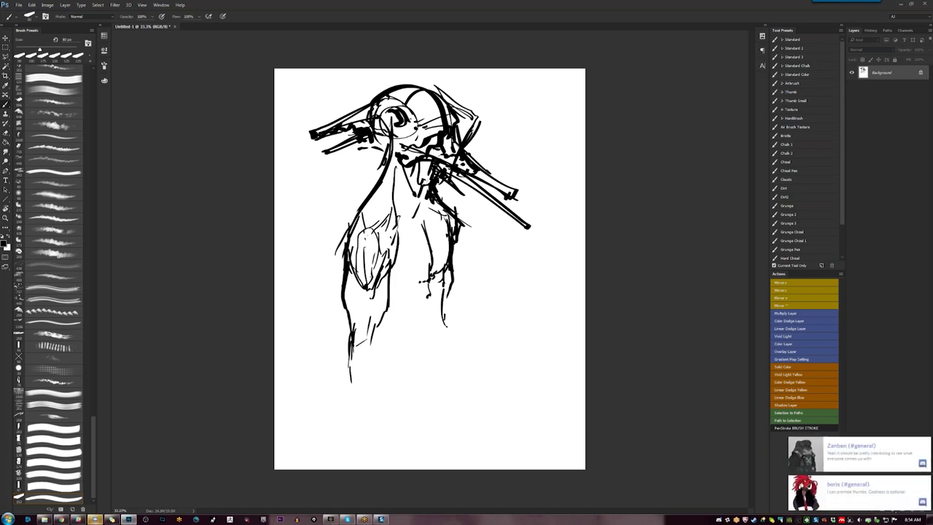
Add spikes around the top of the head and strands hanging down over the neck, shoulder and chest
{"action": "mouse_move", "coordinate": [464, 90]}
{"action": "left_mouse_down"}
{"action": "mouse_move", "coordinate": [440, 105]}
{"action": "mouse_move", "coordinate": [455, 93]}
{"action": "mouse_move", "coordinate": [439, 104]}
{"action": "mouse_move", "coordinate": [454, 101]}
{"action": "mouse_move", "coordinate": [423, 83]}
{"action": "mouse_move", "coordinate": [374, 96]}
{"action": "left_mouse_up"}
{"action": "left_click_drag", "start_coordinate": [372, 97], "coordinate": [355, 103]}
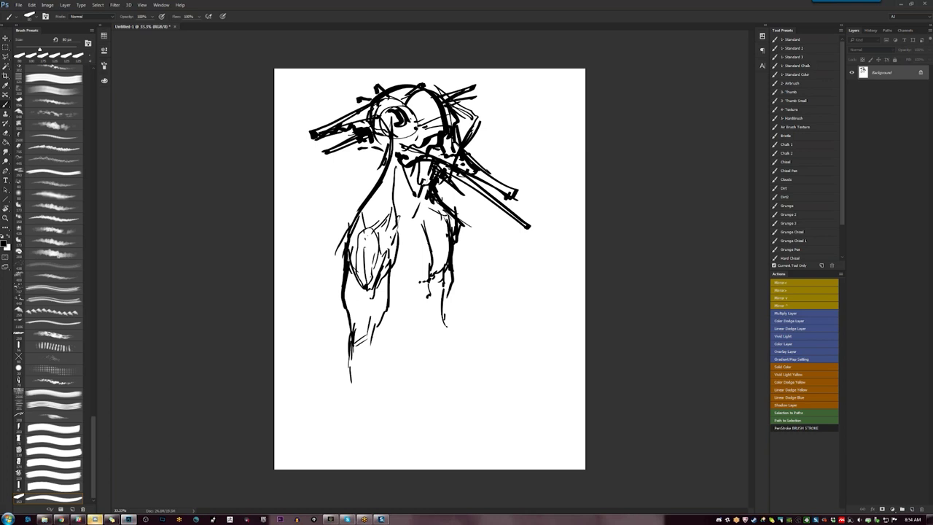
{"action": "mouse_move", "coordinate": [379, 136]}
{"action": "left_mouse_down"}
{"action": "mouse_move", "coordinate": [349, 205]}
{"action": "mouse_move", "coordinate": [358, 200]}
{"action": "left_mouse_up"}
{"action": "left_click_drag", "start_coordinate": [374, 167], "coordinate": [358, 199]}
{"action": "mouse_move", "coordinate": [383, 143]}
{"action": "left_mouse_down"}
{"action": "mouse_move", "coordinate": [386, 217]}
{"action": "mouse_move", "coordinate": [377, 180]}
{"action": "left_mouse_up"}
{"action": "mouse_move", "coordinate": [402, 157]}
{"action": "left_mouse_down"}
{"action": "mouse_move", "coordinate": [392, 211]}
{"action": "mouse_move", "coordinate": [445, 204]}
{"action": "mouse_move", "coordinate": [459, 259]}
{"action": "left_mouse_up"}
{"action": "left_click_drag", "start_coordinate": [436, 198], "coordinate": [431, 249]}
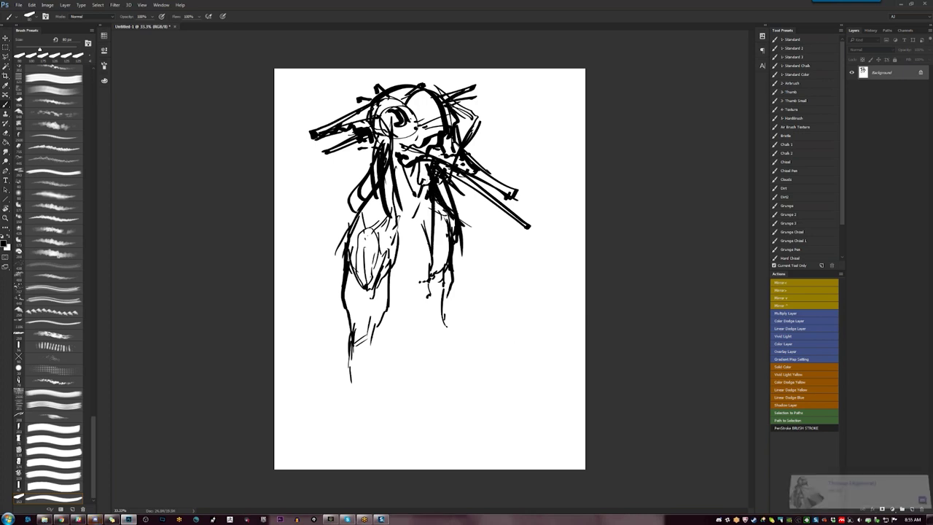
Draw a domed round detail on the far side of the abdomen with a band running across the belly
{"action": "mouse_move", "coordinate": [390, 289]}
{"action": "left_mouse_down"}
{"action": "mouse_move", "coordinate": [401, 291]}
{"action": "mouse_move", "coordinate": [413, 268]}
{"action": "mouse_move", "coordinate": [439, 273]}
{"action": "left_mouse_up"}
{"action": "mouse_move", "coordinate": [421, 269]}
{"action": "left_mouse_down"}
{"action": "mouse_move", "coordinate": [409, 290]}
{"action": "mouse_move", "coordinate": [417, 266]}
{"action": "mouse_move", "coordinate": [448, 265]}
{"action": "mouse_move", "coordinate": [412, 269]}
{"action": "left_mouse_up"}
{"action": "left_click_drag", "start_coordinate": [436, 264], "coordinate": [444, 271]}
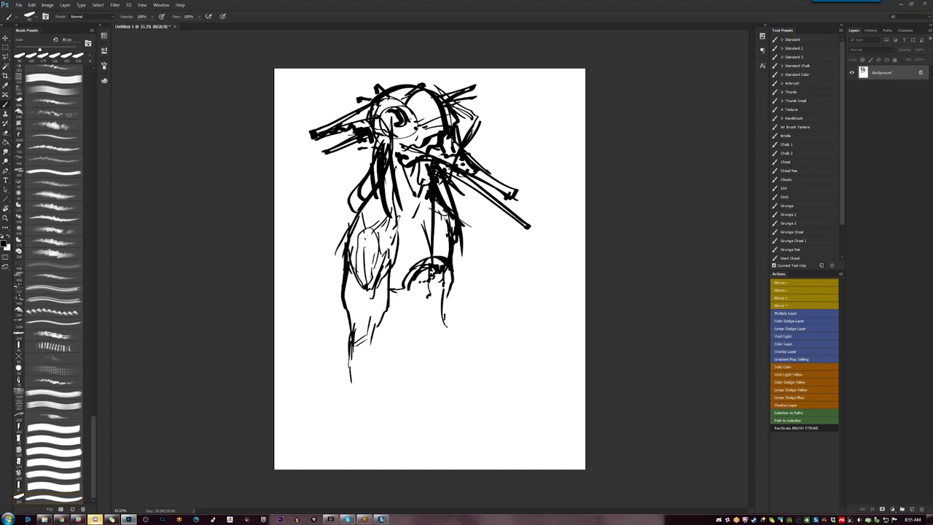
{"action": "mouse_move", "coordinate": [390, 296]}
{"action": "left_mouse_down"}
{"action": "mouse_move", "coordinate": [440, 289]}
{"action": "mouse_move", "coordinate": [430, 276]}
{"action": "left_mouse_up"}
{"action": "mouse_move", "coordinate": [423, 289]}
{"action": "left_mouse_down"}
{"action": "mouse_move", "coordinate": [441, 277]}
{"action": "mouse_move", "coordinate": [441, 293]}
{"action": "left_mouse_up"}
{"action": "mouse_move", "coordinate": [430, 295]}
{"action": "left_mouse_down"}
{"action": "mouse_move", "coordinate": [445, 306]}
{"action": "mouse_move", "coordinate": [446, 295]}
{"action": "mouse_move", "coordinate": [452, 317]}
{"action": "left_mouse_up"}
Draw the waist contour running down from the near arm toward the hip
{"action": "mouse_move", "coordinate": [384, 314]}
{"action": "left_mouse_down"}
{"action": "mouse_move", "coordinate": [402, 339]}
{"action": "mouse_move", "coordinate": [395, 334]}
{"action": "left_mouse_up"}
{"action": "mouse_move", "coordinate": [389, 302]}
{"action": "left_mouse_down"}
{"action": "mouse_move", "coordinate": [412, 304]}
{"action": "mouse_move", "coordinate": [413, 318]}
{"action": "mouse_move", "coordinate": [388, 316]}
{"action": "mouse_move", "coordinate": [413, 352]}
{"action": "left_mouse_up"}
{"action": "left_click_drag", "start_coordinate": [417, 351], "coordinate": [422, 358]}
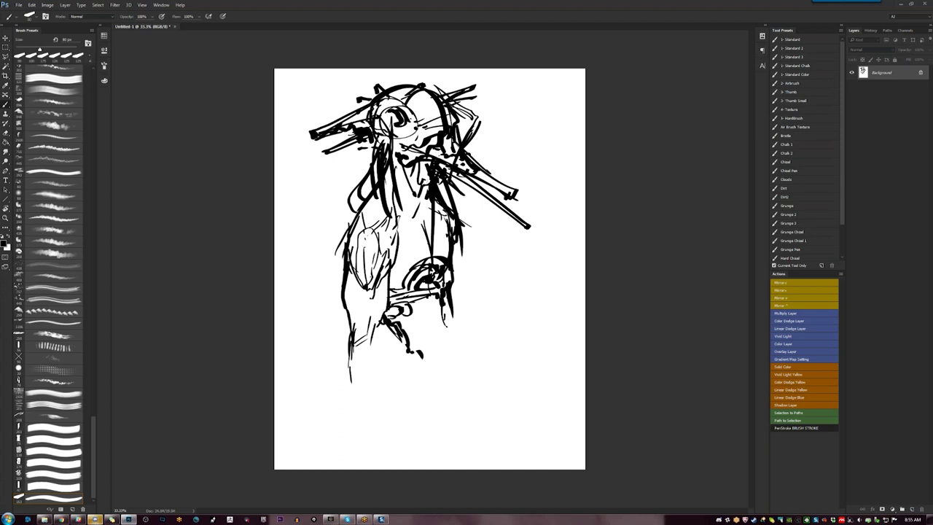
Draw the near forearm down to the wrist and fill its outer side with heavy black strokes
{"action": "mouse_move", "coordinate": [375, 312]}
{"action": "left_mouse_down"}
{"action": "mouse_move", "coordinate": [370, 352]}
{"action": "mouse_move", "coordinate": [380, 379]}
{"action": "left_mouse_up"}
{"action": "left_click_drag", "start_coordinate": [378, 331], "coordinate": [372, 415]}
{"action": "left_click_drag", "start_coordinate": [347, 363], "coordinate": [376, 434]}
{"action": "mouse_move", "coordinate": [374, 392]}
{"action": "left_mouse_down"}
{"action": "mouse_move", "coordinate": [378, 432]}
{"action": "mouse_move", "coordinate": [375, 422]}
{"action": "left_mouse_up"}
{"action": "left_click_drag", "start_coordinate": [387, 378], "coordinate": [384, 427]}
{"action": "mouse_move", "coordinate": [357, 373]}
{"action": "left_mouse_down"}
{"action": "mouse_move", "coordinate": [377, 445]}
{"action": "mouse_move", "coordinate": [399, 451]}
{"action": "mouse_move", "coordinate": [388, 448]}
{"action": "left_mouse_up"}
{"action": "left_click_drag", "start_coordinate": [365, 415], "coordinate": [381, 442]}
{"action": "left_click_drag", "start_coordinate": [347, 363], "coordinate": [355, 391]}
{"action": "left_click_drag", "start_coordinate": [348, 357], "coordinate": [379, 449]}
{"action": "left_click_drag", "start_coordinate": [369, 357], "coordinate": [364, 381]}
{"action": "left_click_drag", "start_coordinate": [355, 292], "coordinate": [350, 330]}
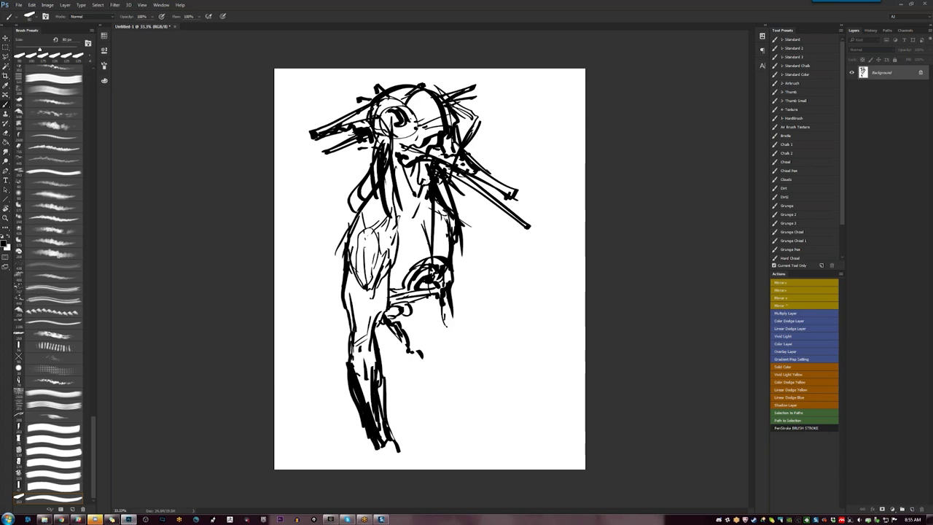
Flip the canvas horizontally and add fold lines below the belly band and at the waist
{"action": "key", "text": "F2"}
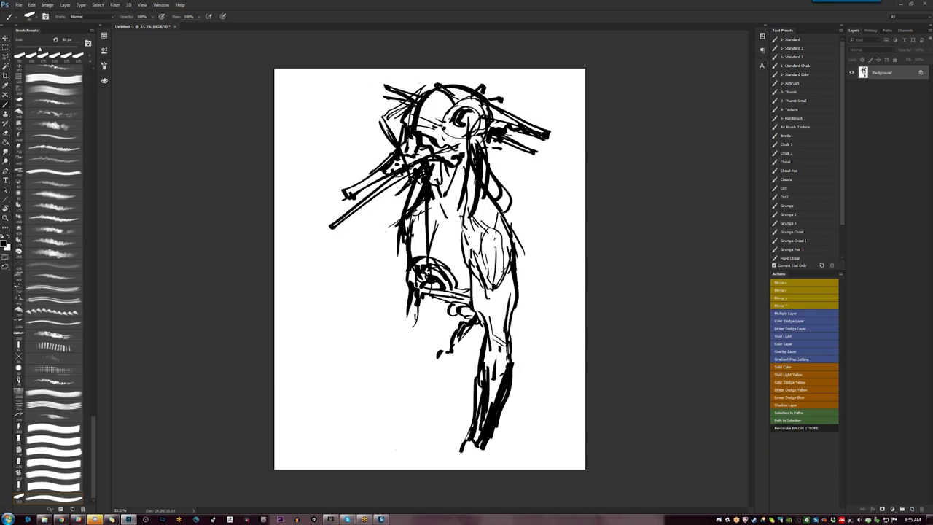
{"action": "left_click_drag", "start_coordinate": [451, 307], "coordinate": [454, 313]}
{"action": "mouse_move", "coordinate": [431, 297]}
{"action": "left_mouse_down"}
{"action": "mouse_move", "coordinate": [446, 301]}
{"action": "mouse_move", "coordinate": [449, 320]}
{"action": "mouse_move", "coordinate": [434, 310]}
{"action": "mouse_move", "coordinate": [442, 325]}
{"action": "left_mouse_up"}
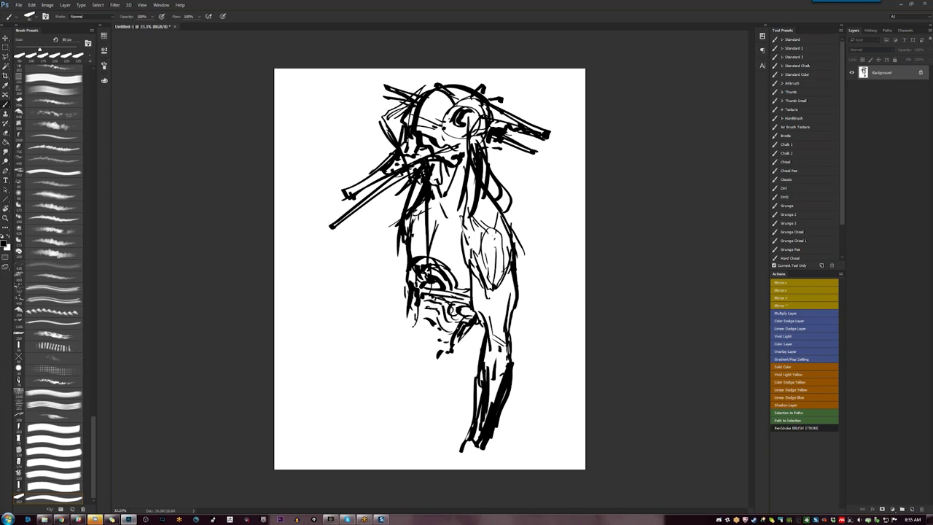
{"action": "left_click_drag", "start_coordinate": [445, 353], "coordinate": [450, 368]}
Draw the contours of the far arm from the upper arm down to the forearm
{"action": "left_click_drag", "start_coordinate": [413, 298], "coordinate": [398, 347]}
{"action": "mouse_move", "coordinate": [400, 262]}
{"action": "left_mouse_down"}
{"action": "mouse_move", "coordinate": [405, 238]}
{"action": "mouse_move", "coordinate": [393, 302]}
{"action": "left_mouse_up"}
{"action": "left_click_drag", "start_coordinate": [391, 312], "coordinate": [369, 393]}
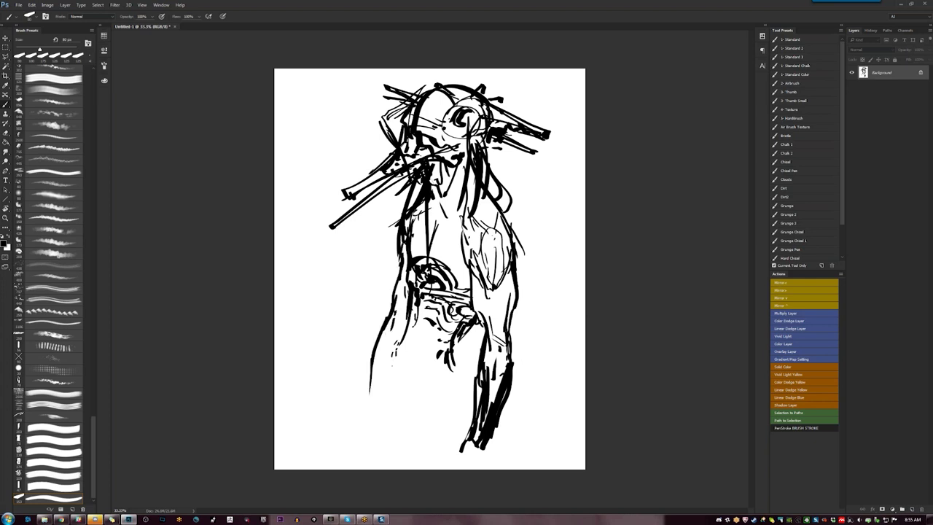
Flip the canvas horizontally and sketch the far hip, pelvis and groin lines along with the side of the abdomen
{"action": "key", "text": "F2"}
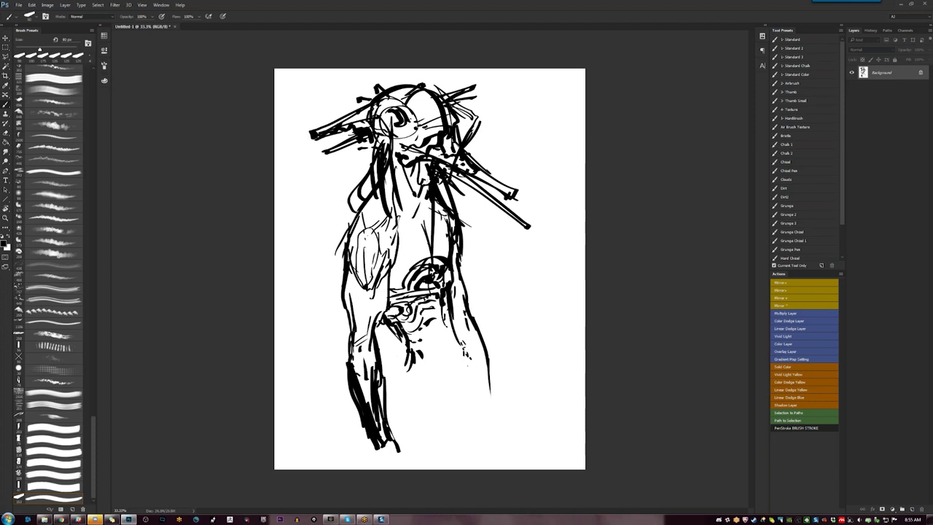
{"action": "left_click_drag", "start_coordinate": [472, 338], "coordinate": [465, 355]}
{"action": "left_click_drag", "start_coordinate": [471, 370], "coordinate": [468, 376]}
{"action": "mouse_move", "coordinate": [407, 352]}
{"action": "left_mouse_down"}
{"action": "mouse_move", "coordinate": [397, 367]}
{"action": "mouse_move", "coordinate": [426, 383]}
{"action": "left_mouse_up"}
{"action": "left_click_drag", "start_coordinate": [464, 346], "coordinate": [453, 397]}
{"action": "mouse_move", "coordinate": [443, 277]}
{"action": "left_mouse_down"}
{"action": "mouse_move", "coordinate": [440, 324]}
{"action": "mouse_move", "coordinate": [458, 368]}
{"action": "mouse_move", "coordinate": [434, 352]}
{"action": "left_mouse_up"}
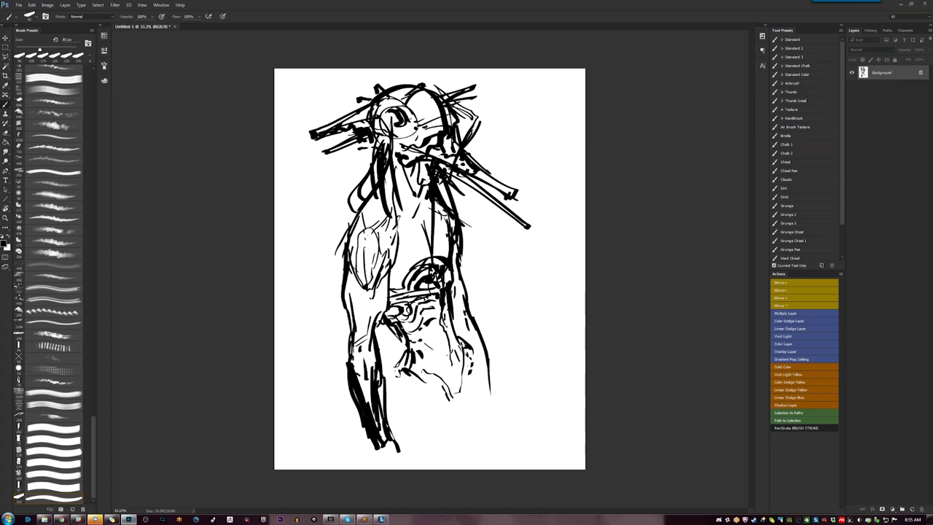
{"action": "left_click_drag", "start_coordinate": [462, 345], "coordinate": [459, 365]}
Fill the throat area with dense black hatching, flip the canvas horizontally and mark the centre of the chest
{"action": "mouse_move", "coordinate": [405, 182]}
{"action": "left_mouse_down"}
{"action": "mouse_move", "coordinate": [394, 236]}
{"action": "mouse_move", "coordinate": [418, 197]}
{"action": "left_mouse_up"}
{"action": "left_click_drag", "start_coordinate": [417, 188], "coordinate": [429, 171]}
{"action": "left_click_drag", "start_coordinate": [396, 168], "coordinate": [410, 175]}
{"action": "mouse_move", "coordinate": [412, 169]}
{"action": "left_mouse_down"}
{"action": "mouse_move", "coordinate": [394, 188]}
{"action": "mouse_move", "coordinate": [423, 206]}
{"action": "mouse_move", "coordinate": [413, 192]}
{"action": "mouse_move", "coordinate": [426, 178]}
{"action": "mouse_move", "coordinate": [427, 194]}
{"action": "mouse_move", "coordinate": [405, 177]}
{"action": "left_mouse_up"}
{"action": "left_click_drag", "start_coordinate": [416, 177], "coordinate": [410, 181]}
{"action": "key", "text": "F2"}
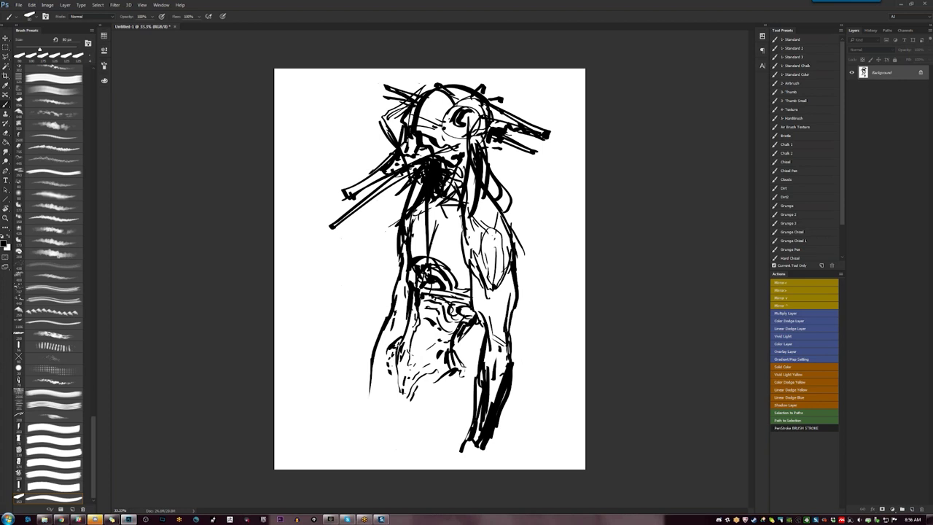
{"action": "left_click_drag", "start_coordinate": [441, 204], "coordinate": [436, 227]}
Switch to Discord, mute the #general channel and minimise the Discord window
{"action": "left_click", "coordinate": [95, 519]}
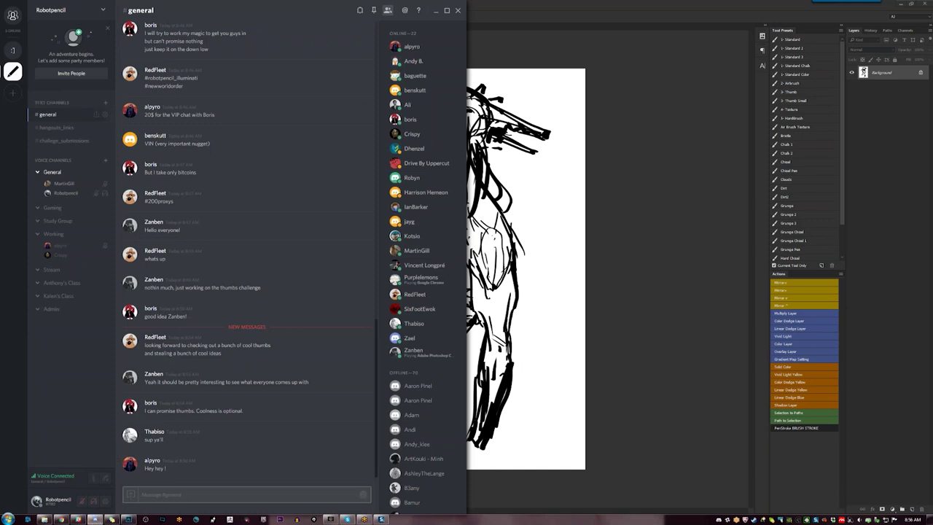
{"action": "right_click", "coordinate": [65, 116]}
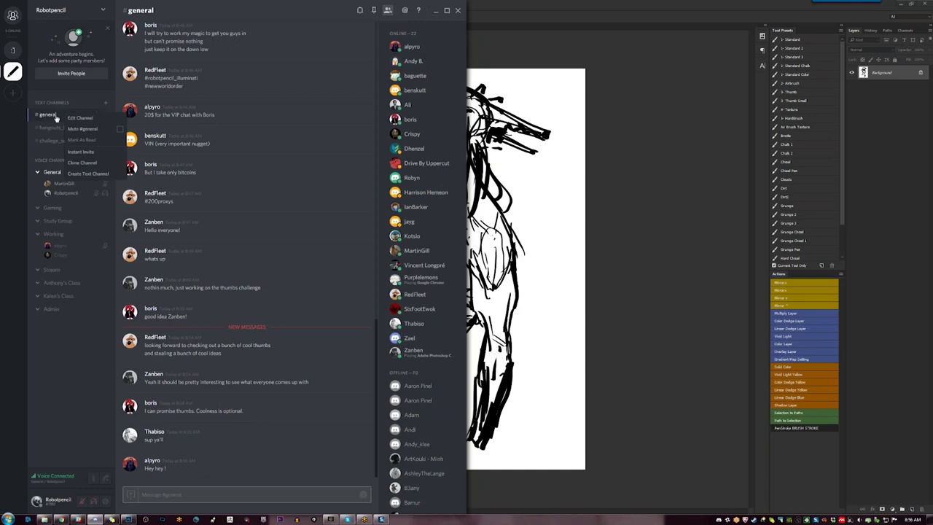
{"action": "left_click", "coordinate": [120, 130]}
{"action": "left_click", "coordinate": [436, 11]}
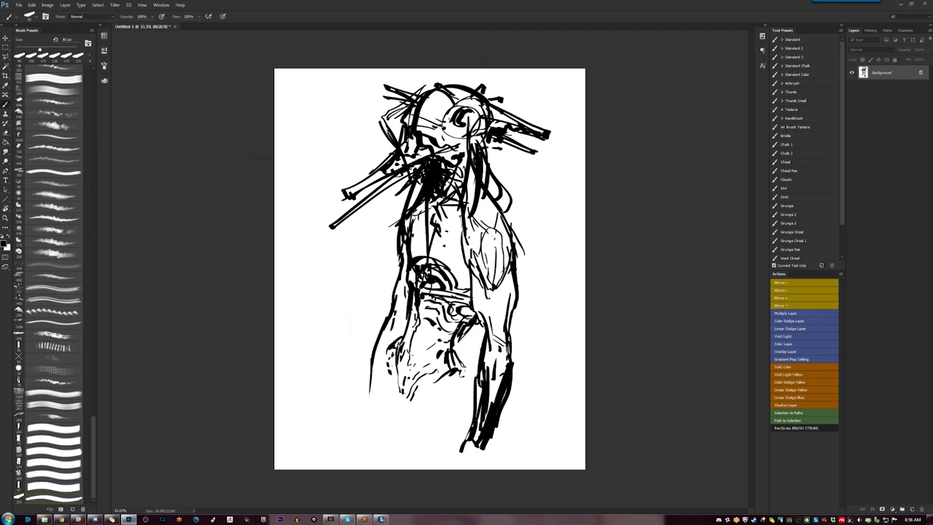
Thicken the far elbow and extend the far forearm down to the wrist
{"action": "left_click_drag", "start_coordinate": [400, 312], "coordinate": [389, 326]}
{"action": "mouse_move", "coordinate": [396, 322]}
{"action": "left_mouse_down"}
{"action": "mouse_move", "coordinate": [370, 370]}
{"action": "mouse_move", "coordinate": [360, 450]}
{"action": "left_mouse_up"}
{"action": "left_click_drag", "start_coordinate": [369, 443], "coordinate": [366, 450]}
{"action": "left_click_drag", "start_coordinate": [391, 383], "coordinate": [381, 387]}
Draw the contours of both thighs from the hips and groin down to the canvas edge
{"action": "left_click_drag", "start_coordinate": [388, 355], "coordinate": [387, 468]}
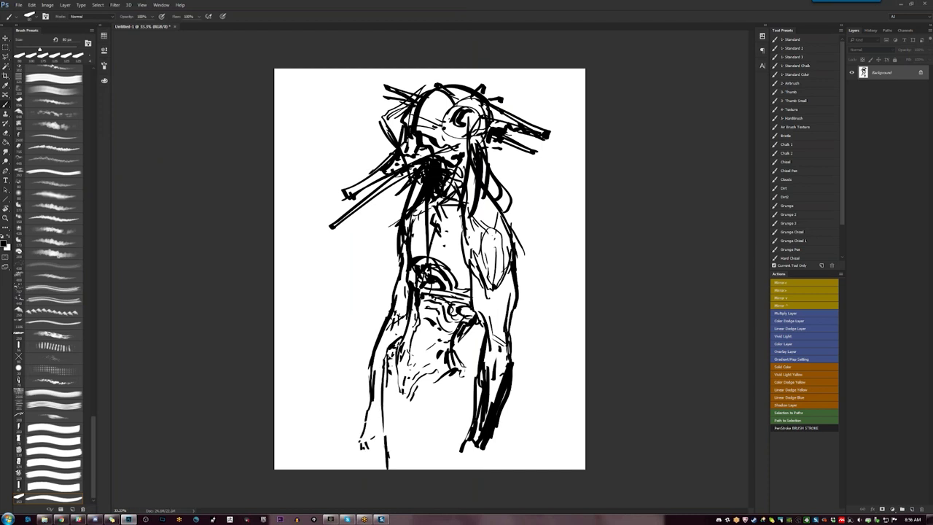
{"action": "left_click_drag", "start_coordinate": [412, 387], "coordinate": [405, 400]}
{"action": "mouse_move", "coordinate": [389, 352]}
{"action": "left_mouse_down"}
{"action": "mouse_move", "coordinate": [366, 450]}
{"action": "mouse_move", "coordinate": [385, 465]}
{"action": "left_mouse_up"}
{"action": "left_click_drag", "start_coordinate": [410, 394], "coordinate": [444, 468]}
{"action": "mouse_move", "coordinate": [466, 375]}
{"action": "left_mouse_down"}
{"action": "mouse_move", "coordinate": [479, 412]}
{"action": "mouse_move", "coordinate": [441, 446]}
{"action": "mouse_move", "coordinate": [451, 459]}
{"action": "left_mouse_up"}
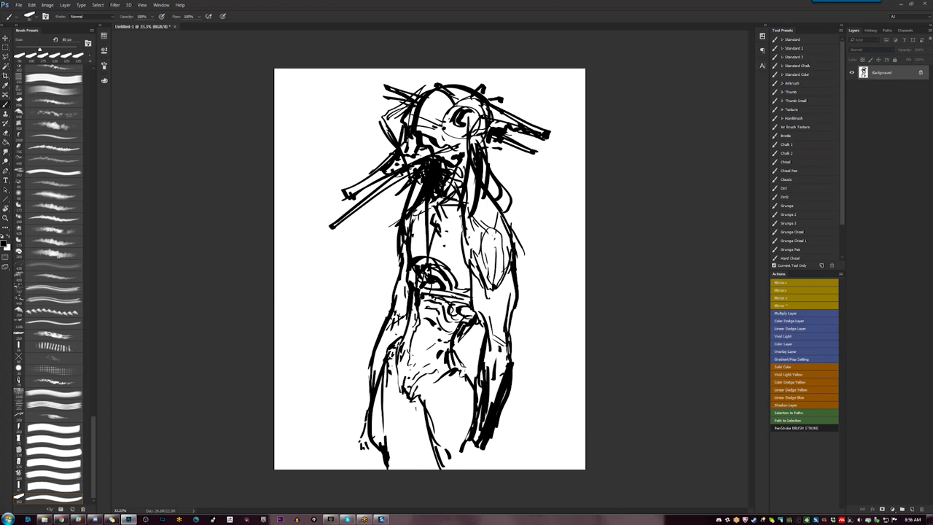
Add strokes at the hands and inner thighs, flipping the canvas horizontally in between
{"action": "mouse_move", "coordinate": [461, 442]}
{"action": "left_mouse_down"}
{"action": "mouse_move", "coordinate": [480, 458]}
{"action": "mouse_move", "coordinate": [456, 460]}
{"action": "mouse_move", "coordinate": [453, 470]}
{"action": "mouse_move", "coordinate": [444, 458]}
{"action": "mouse_move", "coordinate": [441, 468]}
{"action": "mouse_move", "coordinate": [472, 466]}
{"action": "left_mouse_up"}
{"action": "key", "text": "F1"}
{"action": "left_click_drag", "start_coordinate": [492, 420], "coordinate": [496, 444]}
{"action": "left_click_drag", "start_coordinate": [492, 418], "coordinate": [497, 449]}
{"action": "mouse_move", "coordinate": [443, 429]}
{"action": "left_mouse_down"}
{"action": "mouse_move", "coordinate": [464, 453]}
{"action": "mouse_move", "coordinate": [449, 470]}
{"action": "mouse_move", "coordinate": [482, 470]}
{"action": "left_mouse_up"}
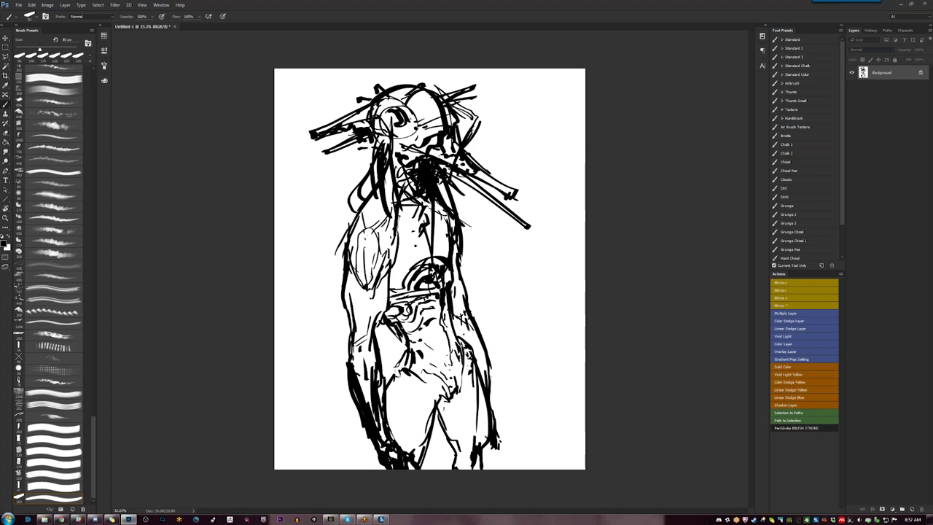
Duplicate the sketch to a new layer, scale it up to about 114% and reposition it on the canvas
{"action": "key", "text": "ctrl+j"}
{"action": "key", "text": "ctrl+t"}
{"action": "left_click_drag", "start_coordinate": [585, 70], "coordinate": [608, 38]}
{"action": "left_click_drag", "start_coordinate": [543, 116], "coordinate": [549, 134]}
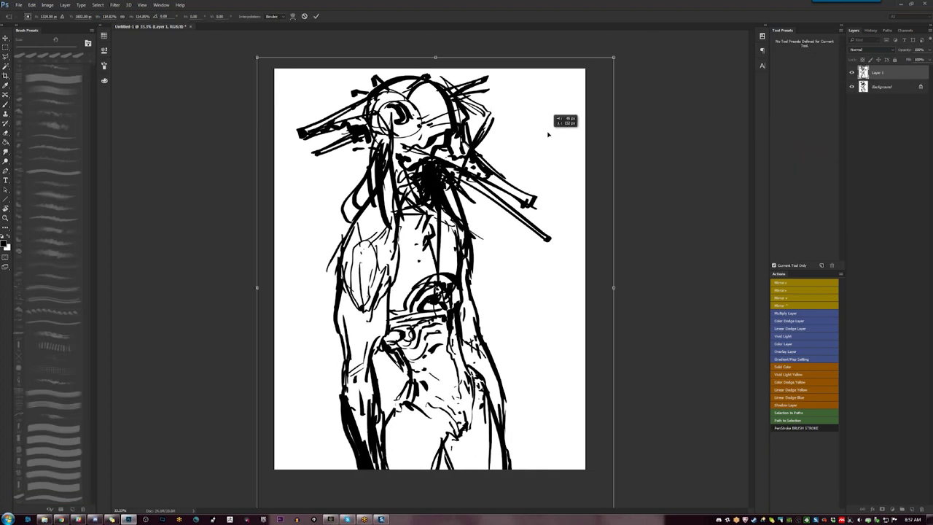
{"action": "key", "text": "Return"}
{"action": "key", "text": "b"}
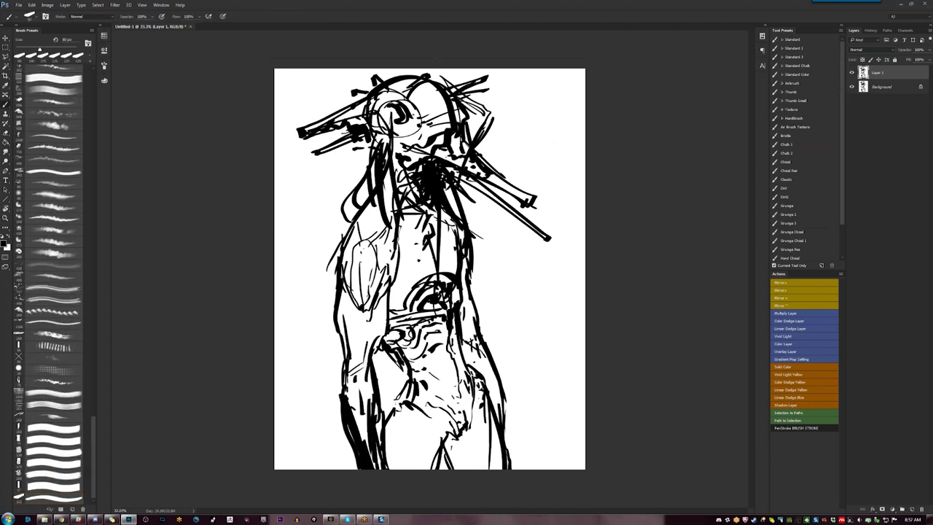
Draw a long rod running diagonally down behind the near shoulder and small details behind the neck
{"action": "left_click_drag", "start_coordinate": [355, 220], "coordinate": [344, 232]}
{"action": "left_click_drag", "start_coordinate": [369, 188], "coordinate": [308, 268]}
{"action": "mouse_move", "coordinate": [357, 186]}
{"action": "left_mouse_down"}
{"action": "mouse_move", "coordinate": [335, 211]}
{"action": "mouse_move", "coordinate": [385, 177]}
{"action": "mouse_move", "coordinate": [341, 168]}
{"action": "mouse_move", "coordinate": [360, 184]}
{"action": "mouse_move", "coordinate": [364, 161]}
{"action": "left_mouse_up"}
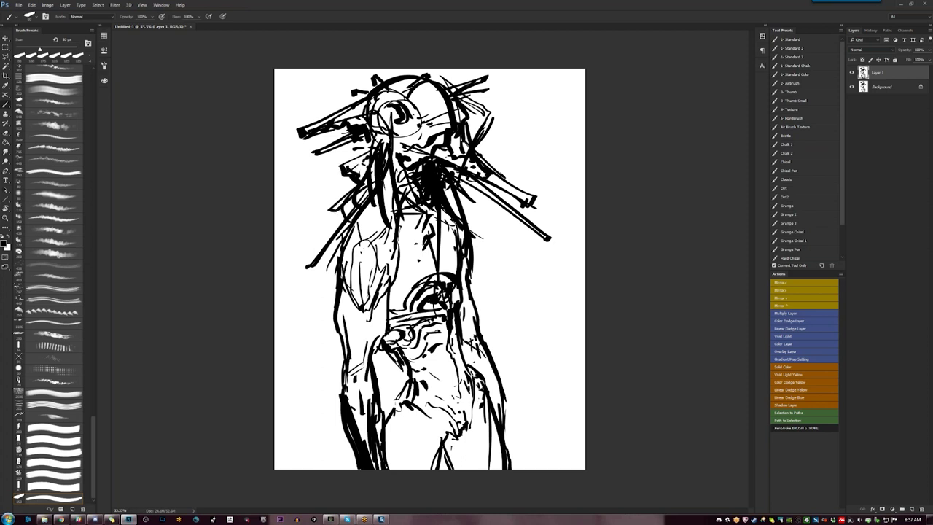
Enlarge the brush to 150 px and paint white over the forehead and front dome lines of the head
{"action": "key", "text": "x"}
{"action": "key", "text": "bracketright"}
{"action": "key", "text": "bracketright"}
{"action": "key", "text": "bracketright"}
{"action": "key", "text": "bracketright"}
{"action": "mouse_move", "coordinate": [444, 94]}
{"action": "left_mouse_down"}
{"action": "mouse_move", "coordinate": [459, 129]}
{"action": "mouse_move", "coordinate": [451, 127]}
{"action": "left_mouse_up"}
{"action": "mouse_move", "coordinate": [450, 127]}
{"action": "left_mouse_down"}
{"action": "mouse_move", "coordinate": [466, 131]}
{"action": "mouse_move", "coordinate": [449, 98]}
{"action": "left_mouse_up"}
{"action": "left_click_drag", "start_coordinate": [433, 88], "coordinate": [473, 103]}
{"action": "left_click_drag", "start_coordinate": [473, 103], "coordinate": [478, 108]}
Switch back to black and draw an angular brow plate jutting forward over the face
{"action": "key", "text": "x"}
{"action": "left_click_drag", "start_coordinate": [445, 136], "coordinate": [477, 124]}
{"action": "mouse_move", "coordinate": [477, 124]}
{"action": "left_mouse_down"}
{"action": "mouse_move", "coordinate": [487, 115]}
{"action": "mouse_move", "coordinate": [445, 131]}
{"action": "mouse_move", "coordinate": [466, 109]}
{"action": "left_mouse_up"}
{"action": "mouse_move", "coordinate": [460, 111]}
{"action": "left_mouse_down"}
{"action": "mouse_move", "coordinate": [487, 111]}
{"action": "mouse_move", "coordinate": [465, 136]}
{"action": "mouse_move", "coordinate": [480, 145]}
{"action": "left_mouse_up"}
{"action": "left_click_drag", "start_coordinate": [492, 113], "coordinate": [476, 141]}
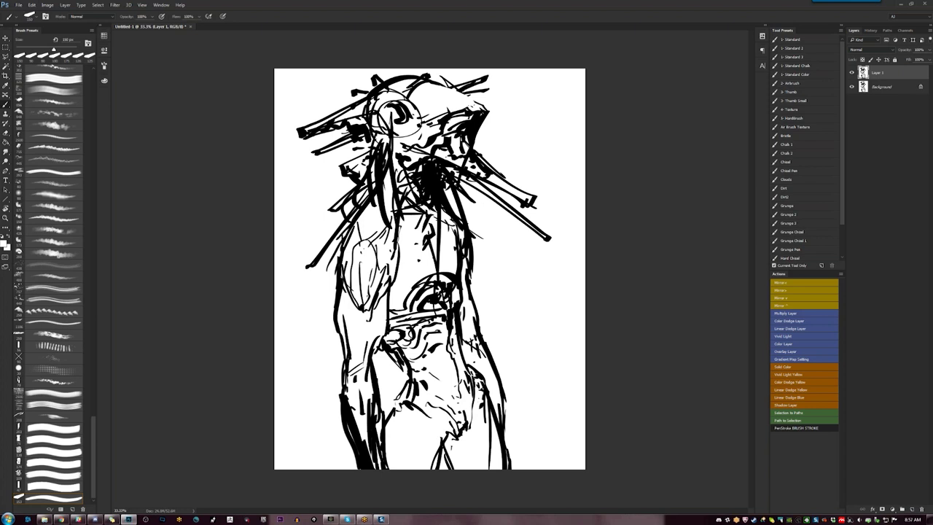
Mirror the canvas and add short black strokes with a smaller 30 px brush to the face below the brow plate
{"action": "key", "text": "F2"}
{"action": "key", "text": "d"}
{"action": "key", "text": "bracketleft"}
{"action": "mouse_move", "coordinate": [401, 134]}
{"action": "left_mouse_down"}
{"action": "mouse_move", "coordinate": [411, 139]}
{"action": "mouse_move", "coordinate": [404, 120]}
{"action": "mouse_move", "coordinate": [401, 147]}
{"action": "left_mouse_up"}
{"action": "key", "text": "bracketleft"}
{"action": "key", "text": "bracketleft"}
{"action": "key", "text": "bracketleft"}
{"action": "left_click_drag", "start_coordinate": [397, 146], "coordinate": [392, 151]}
{"action": "mouse_move", "coordinate": [400, 147]}
{"action": "left_mouse_down"}
{"action": "mouse_move", "coordinate": [408, 150]}
{"action": "mouse_move", "coordinate": [398, 155]}
{"action": "left_mouse_up"}
{"action": "left_click_drag", "start_coordinate": [404, 147], "coordinate": [399, 154]}
{"action": "mouse_move", "coordinate": [401, 149]}
{"action": "left_mouse_down"}
{"action": "mouse_move", "coordinate": [395, 156]}
{"action": "mouse_move", "coordinate": [422, 148]}
{"action": "mouse_move", "coordinate": [424, 133]}
{"action": "mouse_move", "coordinate": [441, 139]}
{"action": "mouse_move", "coordinate": [436, 159]}
{"action": "mouse_move", "coordinate": [410, 158]}
{"action": "left_mouse_up"}
Thicken the rods projecting forward from the face with long black strokes, and mirror the canvas back
{"action": "left_click_drag", "start_coordinate": [395, 165], "coordinate": [328, 202]}
{"action": "left_click_drag", "start_coordinate": [368, 178], "coordinate": [332, 219]}
{"action": "left_click_drag", "start_coordinate": [396, 175], "coordinate": [377, 187]}
{"action": "left_click_drag", "start_coordinate": [361, 196], "coordinate": [349, 204]}
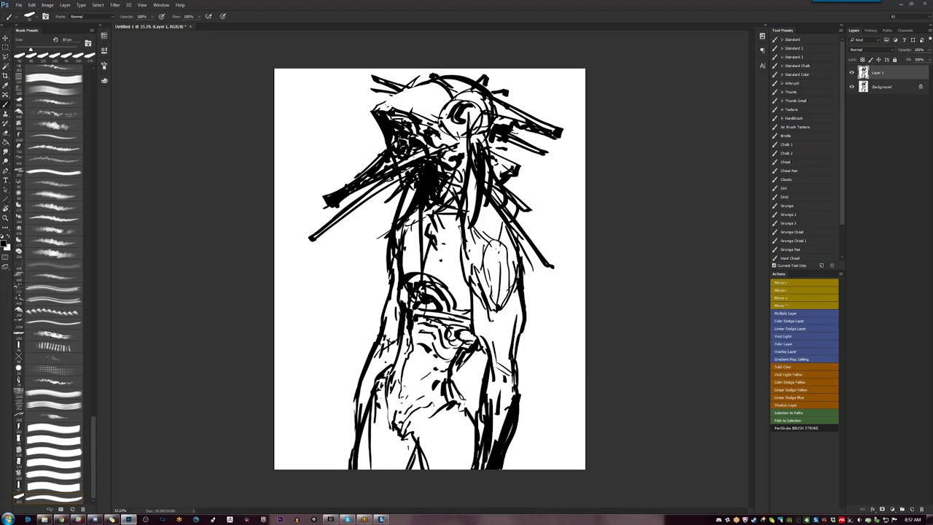
{"action": "left_click_drag", "start_coordinate": [409, 172], "coordinate": [353, 206]}
{"action": "left_click_drag", "start_coordinate": [381, 181], "coordinate": [322, 220]}
{"action": "key", "text": "ctrl+shift+h"}
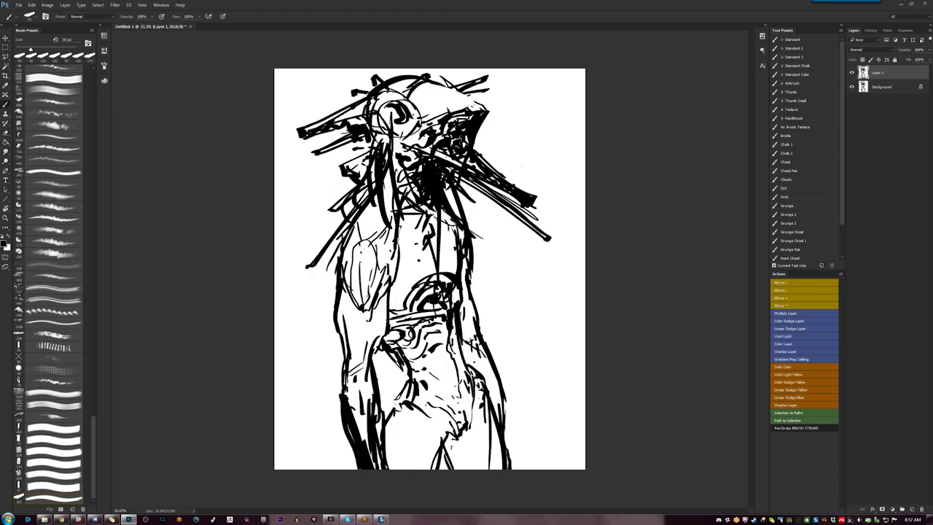
Enlarge the brush to 40 px and fill the hanging strands on both sides of the neck with solid black
{"action": "key", "text": "bracketright"}
{"action": "left_click_drag", "start_coordinate": [383, 185], "coordinate": [390, 252]}
{"action": "left_click_drag", "start_coordinate": [368, 205], "coordinate": [399, 260]}
{"action": "left_click_drag", "start_coordinate": [398, 253], "coordinate": [390, 261]}
{"action": "left_click_drag", "start_coordinate": [398, 213], "coordinate": [374, 254]}
{"action": "left_click_drag", "start_coordinate": [394, 197], "coordinate": [375, 243]}
{"action": "left_click_drag", "start_coordinate": [393, 216], "coordinate": [388, 241]}
{"action": "left_click_drag", "start_coordinate": [397, 189], "coordinate": [383, 228]}
{"action": "mouse_move", "coordinate": [397, 171]}
{"action": "left_mouse_down"}
{"action": "mouse_move", "coordinate": [386, 208]}
{"action": "mouse_move", "coordinate": [396, 200]}
{"action": "left_mouse_up"}
{"action": "left_click_drag", "start_coordinate": [405, 203], "coordinate": [401, 213]}
{"action": "mouse_move", "coordinate": [450, 187]}
{"action": "left_mouse_down"}
{"action": "mouse_move", "coordinate": [444, 215]}
{"action": "mouse_move", "coordinate": [446, 205]}
{"action": "mouse_move", "coordinate": [459, 217]}
{"action": "left_mouse_up"}
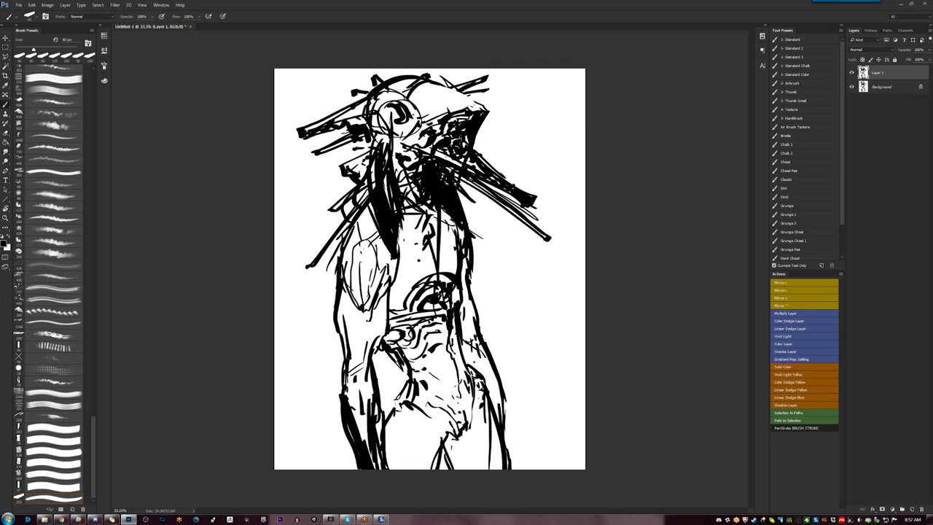
Block in a dark vertical shape beside the round ear disc, carving its edge with white
{"action": "mouse_move", "coordinate": [419, 152]}
{"action": "left_mouse_down"}
{"action": "mouse_move", "coordinate": [407, 159]}
{"action": "mouse_move", "coordinate": [401, 125]}
{"action": "mouse_move", "coordinate": [404, 149]}
{"action": "mouse_move", "coordinate": [411, 133]}
{"action": "mouse_move", "coordinate": [421, 150]}
{"action": "left_mouse_up"}
{"action": "mouse_move", "coordinate": [428, 121]}
{"action": "left_mouse_down"}
{"action": "mouse_move", "coordinate": [425, 153]}
{"action": "mouse_move", "coordinate": [422, 124]}
{"action": "mouse_move", "coordinate": [407, 139]}
{"action": "mouse_move", "coordinate": [411, 149]}
{"action": "left_mouse_up"}
{"action": "key", "text": "x"}
{"action": "mouse_move", "coordinate": [416, 122]}
{"action": "left_mouse_down"}
{"action": "mouse_move", "coordinate": [422, 157]}
{"action": "mouse_move", "coordinate": [409, 150]}
{"action": "left_mouse_up"}
{"action": "key", "text": "x"}
{"action": "mouse_move", "coordinate": [412, 116]}
{"action": "left_mouse_down"}
{"action": "mouse_move", "coordinate": [416, 153]}
{"action": "mouse_move", "coordinate": [418, 138]}
{"action": "left_mouse_up"}
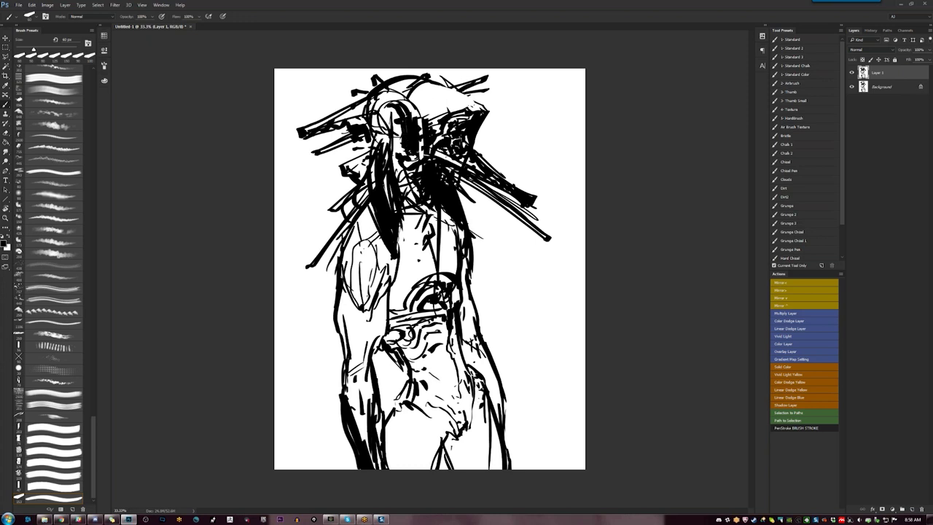
Rework the dome of the head with small black and white strokes, checking it in a mirrored view
{"action": "key", "text": "F2"}
{"action": "key", "text": "x"}
{"action": "mouse_move", "coordinate": [392, 108]}
{"action": "left_mouse_down"}
{"action": "mouse_move", "coordinate": [425, 122]}
{"action": "mouse_move", "coordinate": [415, 117]}
{"action": "mouse_move", "coordinate": [451, 97]}
{"action": "mouse_move", "coordinate": [427, 102]}
{"action": "mouse_move", "coordinate": [431, 116]}
{"action": "mouse_move", "coordinate": [443, 101]}
{"action": "left_mouse_up"}
{"action": "key", "text": "x"}
{"action": "key", "text": "F2"}
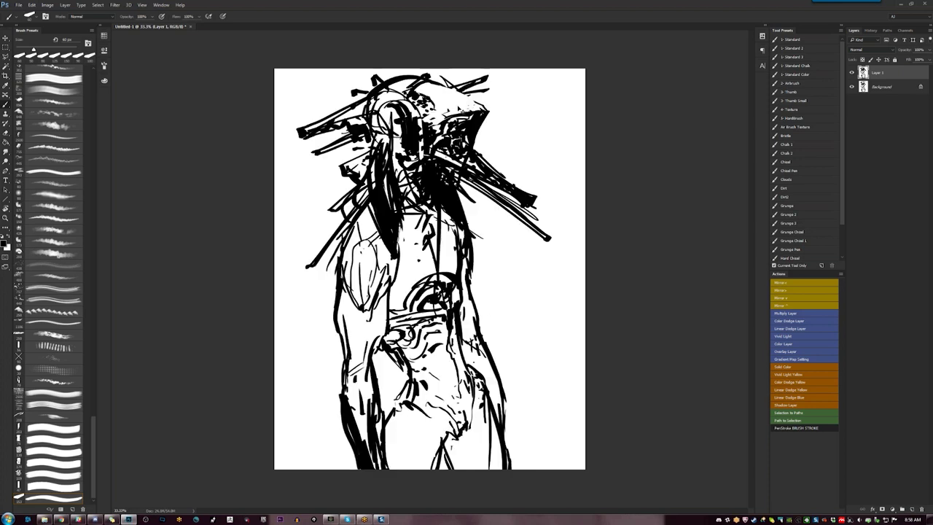
{"action": "mouse_move", "coordinate": [447, 112]}
{"action": "left_mouse_down"}
{"action": "mouse_move", "coordinate": [455, 118]}
{"action": "mouse_move", "coordinate": [463, 106]}
{"action": "mouse_move", "coordinate": [466, 95]}
{"action": "mouse_move", "coordinate": [458, 96]}
{"action": "left_mouse_up"}
{"action": "left_click", "coordinate": [450, 103], "text": "alt"}
{"action": "left_click_drag", "start_coordinate": [442, 96], "coordinate": [459, 99]}
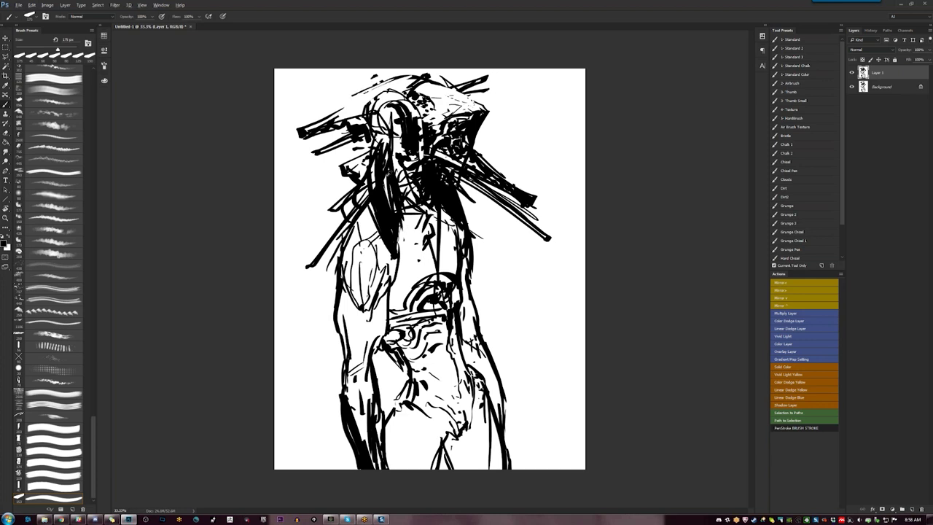
Darken the ear disc, the back of the head and the strand running down the neck with black strokes
{"action": "mouse_move", "coordinate": [398, 124]}
{"action": "left_mouse_down"}
{"action": "mouse_move", "coordinate": [403, 154]}
{"action": "mouse_move", "coordinate": [385, 111]}
{"action": "mouse_move", "coordinate": [388, 129]}
{"action": "left_mouse_up"}
{"action": "mouse_move", "coordinate": [386, 92]}
{"action": "left_mouse_down"}
{"action": "mouse_move", "coordinate": [387, 104]}
{"action": "mouse_move", "coordinate": [409, 110]}
{"action": "mouse_move", "coordinate": [379, 103]}
{"action": "left_mouse_up"}
{"action": "left_click_drag", "start_coordinate": [383, 102], "coordinate": [374, 112]}
{"action": "left_click_drag", "start_coordinate": [375, 115], "coordinate": [372, 179]}
{"action": "left_click_drag", "start_coordinate": [367, 206], "coordinate": [366, 224]}
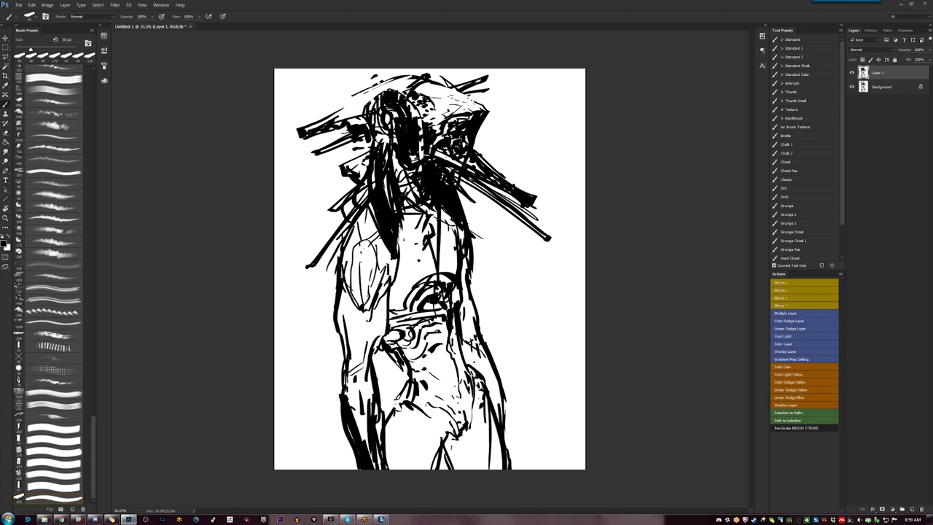
Draw dark hanging cloth strokes behind the near shoulder and down the back of the upper arm, then mirror the canvas
{"action": "mouse_move", "coordinate": [356, 142]}
{"action": "left_mouse_down"}
{"action": "mouse_move", "coordinate": [347, 153]}
{"action": "mouse_move", "coordinate": [356, 163]}
{"action": "mouse_move", "coordinate": [372, 140]}
{"action": "mouse_move", "coordinate": [372, 153]}
{"action": "mouse_move", "coordinate": [333, 198]}
{"action": "mouse_move", "coordinate": [337, 166]}
{"action": "left_mouse_up"}
{"action": "left_click_drag", "start_coordinate": [338, 166], "coordinate": [325, 223]}
{"action": "mouse_move", "coordinate": [347, 188]}
{"action": "left_mouse_down"}
{"action": "mouse_move", "coordinate": [337, 215]}
{"action": "mouse_move", "coordinate": [341, 195]}
{"action": "left_mouse_up"}
{"action": "left_click_drag", "start_coordinate": [344, 243], "coordinate": [334, 265]}
{"action": "left_click_drag", "start_coordinate": [344, 226], "coordinate": [335, 256]}
{"action": "left_click_drag", "start_coordinate": [349, 194], "coordinate": [337, 209]}
{"action": "left_click_drag", "start_coordinate": [335, 213], "coordinate": [309, 256]}
{"action": "mouse_move", "coordinate": [329, 255]}
{"action": "left_mouse_down"}
{"action": "mouse_move", "coordinate": [318, 277]}
{"action": "mouse_move", "coordinate": [319, 260]}
{"action": "left_mouse_up"}
{"action": "left_click_drag", "start_coordinate": [330, 274], "coordinate": [321, 277]}
{"action": "left_click_drag", "start_coordinate": [330, 223], "coordinate": [321, 251]}
{"action": "left_click_drag", "start_coordinate": [333, 284], "coordinate": [325, 315]}
{"action": "left_click_drag", "start_coordinate": [338, 224], "coordinate": [317, 334]}
{"action": "left_click_drag", "start_coordinate": [327, 276], "coordinate": [323, 302]}
{"action": "key", "text": "ctrl+shift+h"}
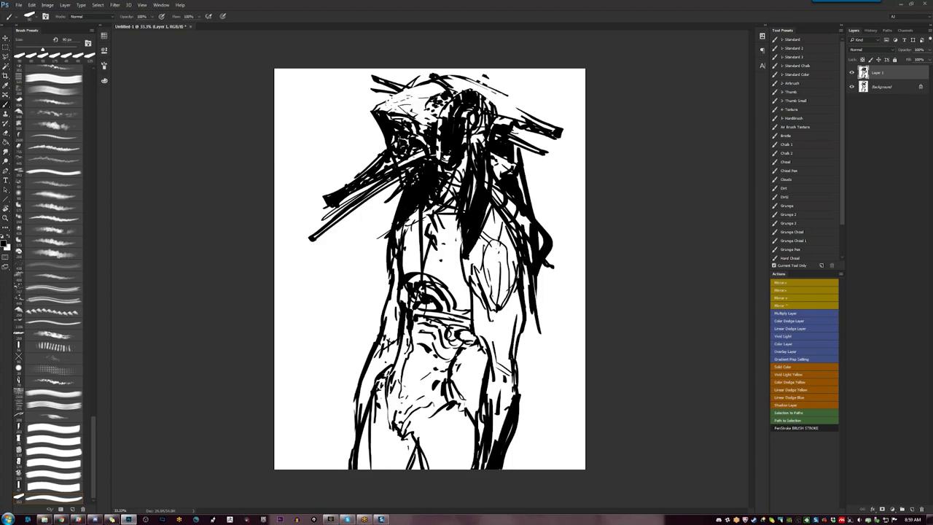
Add contour lines and dark accents to the chest, abdomen and the far side of the waist and hip
{"action": "left_click_drag", "start_coordinate": [476, 340], "coordinate": [450, 353]}
{"action": "mouse_move", "coordinate": [446, 220]}
{"action": "left_mouse_down"}
{"action": "mouse_move", "coordinate": [463, 281]}
{"action": "mouse_move", "coordinate": [444, 268]}
{"action": "mouse_move", "coordinate": [472, 300]}
{"action": "mouse_move", "coordinate": [427, 265]}
{"action": "mouse_move", "coordinate": [425, 279]}
{"action": "mouse_move", "coordinate": [465, 315]}
{"action": "mouse_move", "coordinate": [472, 309]}
{"action": "mouse_move", "coordinate": [463, 327]}
{"action": "left_mouse_up"}
{"action": "left_click_drag", "start_coordinate": [469, 332], "coordinate": [464, 345]}
{"action": "mouse_move", "coordinate": [422, 304]}
{"action": "left_mouse_down"}
{"action": "mouse_move", "coordinate": [427, 316]}
{"action": "mouse_move", "coordinate": [414, 326]}
{"action": "left_mouse_up"}
{"action": "left_click_drag", "start_coordinate": [415, 324], "coordinate": [418, 344]}
{"action": "mouse_move", "coordinate": [413, 345]}
{"action": "left_mouse_down"}
{"action": "mouse_move", "coordinate": [423, 353]}
{"action": "mouse_move", "coordinate": [405, 331]}
{"action": "mouse_move", "coordinate": [401, 350]}
{"action": "left_mouse_up"}
{"action": "left_click_drag", "start_coordinate": [417, 325], "coordinate": [403, 338]}
{"action": "mouse_move", "coordinate": [402, 355]}
{"action": "left_mouse_down"}
{"action": "mouse_move", "coordinate": [383, 375]}
{"action": "mouse_move", "coordinate": [399, 369]}
{"action": "left_mouse_up"}
{"action": "left_click_drag", "start_coordinate": [413, 348], "coordinate": [405, 367]}
{"action": "mouse_move", "coordinate": [405, 367]}
{"action": "left_mouse_down"}
{"action": "mouse_move", "coordinate": [400, 398]}
{"action": "mouse_move", "coordinate": [416, 414]}
{"action": "left_mouse_up"}
{"action": "left_click_drag", "start_coordinate": [424, 347], "coordinate": [423, 363]}
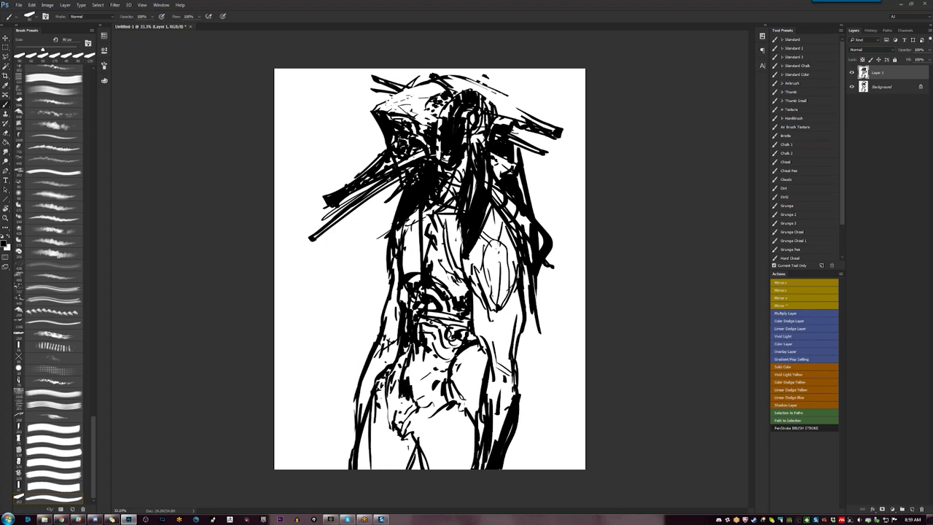
Mirror the canvas back and thicken the far forearm with heavy black strokes
{"action": "key", "text": "F2"}
{"action": "mouse_move", "coordinate": [490, 378]}
{"action": "left_mouse_down"}
{"action": "mouse_move", "coordinate": [502, 424]}
{"action": "mouse_move", "coordinate": [495, 407]}
{"action": "left_mouse_up"}
{"action": "left_click_drag", "start_coordinate": [491, 361], "coordinate": [484, 382]}
{"action": "left_click_drag", "start_coordinate": [510, 420], "coordinate": [505, 465]}
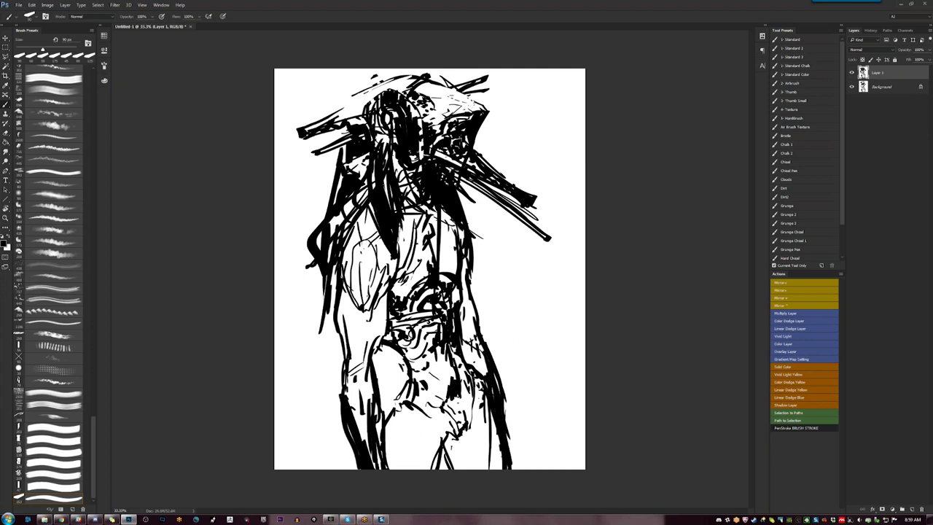
Draw curved contour lines over the pelvis and the upper thighs
{"action": "mouse_move", "coordinate": [393, 401]}
{"action": "left_mouse_down"}
{"action": "mouse_move", "coordinate": [385, 419]}
{"action": "mouse_move", "coordinate": [393, 407]}
{"action": "mouse_move", "coordinate": [439, 430]}
{"action": "mouse_move", "coordinate": [427, 444]}
{"action": "left_mouse_up"}
{"action": "left_click_drag", "start_coordinate": [414, 416], "coordinate": [397, 456]}
{"action": "left_click_drag", "start_coordinate": [481, 407], "coordinate": [478, 432]}
{"action": "mouse_move", "coordinate": [478, 434]}
{"action": "left_mouse_down"}
{"action": "mouse_move", "coordinate": [462, 459]}
{"action": "mouse_move", "coordinate": [474, 459]}
{"action": "left_mouse_up"}
{"action": "mouse_move", "coordinate": [453, 459]}
{"action": "left_mouse_down"}
{"action": "mouse_move", "coordinate": [476, 469]}
{"action": "mouse_move", "coordinate": [448, 464]}
{"action": "left_mouse_up"}
Draw muscle contour and hatching lines around the elbow and forearm of the near arm
{"action": "mouse_move", "coordinate": [382, 294]}
{"action": "left_mouse_down"}
{"action": "mouse_move", "coordinate": [372, 314]}
{"action": "mouse_move", "coordinate": [342, 301]}
{"action": "mouse_move", "coordinate": [345, 310]}
{"action": "left_mouse_up"}
{"action": "mouse_move", "coordinate": [369, 311]}
{"action": "left_mouse_down"}
{"action": "mouse_move", "coordinate": [359, 324]}
{"action": "mouse_move", "coordinate": [340, 317]}
{"action": "left_mouse_up"}
{"action": "left_click_drag", "start_coordinate": [351, 316], "coordinate": [341, 329]}
{"action": "mouse_move", "coordinate": [355, 324]}
{"action": "left_mouse_down"}
{"action": "mouse_move", "coordinate": [341, 330]}
{"action": "mouse_move", "coordinate": [349, 339]}
{"action": "left_mouse_up"}
{"action": "left_click_drag", "start_coordinate": [377, 308], "coordinate": [365, 350]}
{"action": "left_click_drag", "start_coordinate": [366, 353], "coordinate": [357, 357]}
{"action": "left_click_drag", "start_coordinate": [389, 303], "coordinate": [382, 314]}
{"action": "left_click_drag", "start_coordinate": [389, 305], "coordinate": [361, 369]}
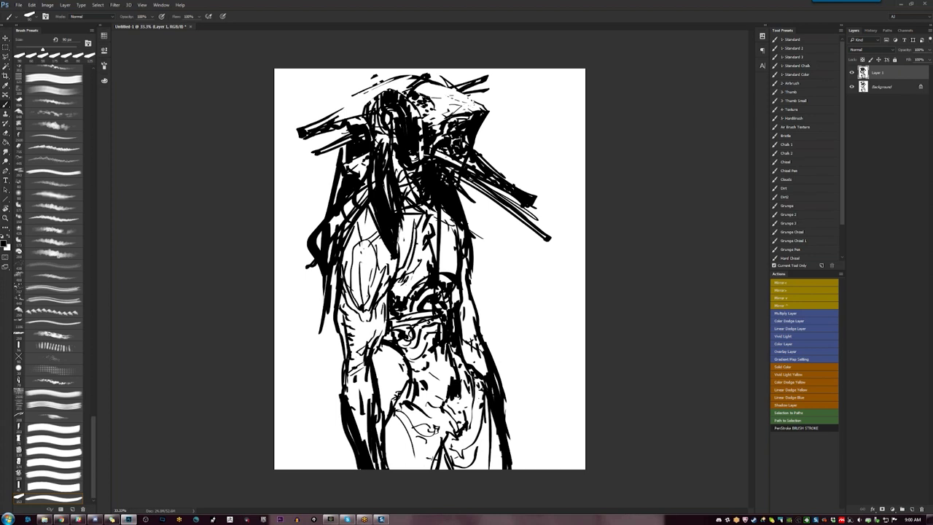
Refine the inner edge of the near forearm by alternating black and white strokes
{"action": "left_click_drag", "start_coordinate": [387, 297], "coordinate": [369, 364]}
{"action": "left_click_drag", "start_coordinate": [368, 363], "coordinate": [377, 362]}
{"action": "key", "text": "x"}
{"action": "mouse_move", "coordinate": [387, 300]}
{"action": "left_mouse_down"}
{"action": "mouse_move", "coordinate": [370, 363]}
{"action": "mouse_move", "coordinate": [372, 355]}
{"action": "left_mouse_up"}
{"action": "key", "text": "x"}
{"action": "left_click_drag", "start_coordinate": [384, 324], "coordinate": [373, 372]}
{"action": "key", "text": "x"}
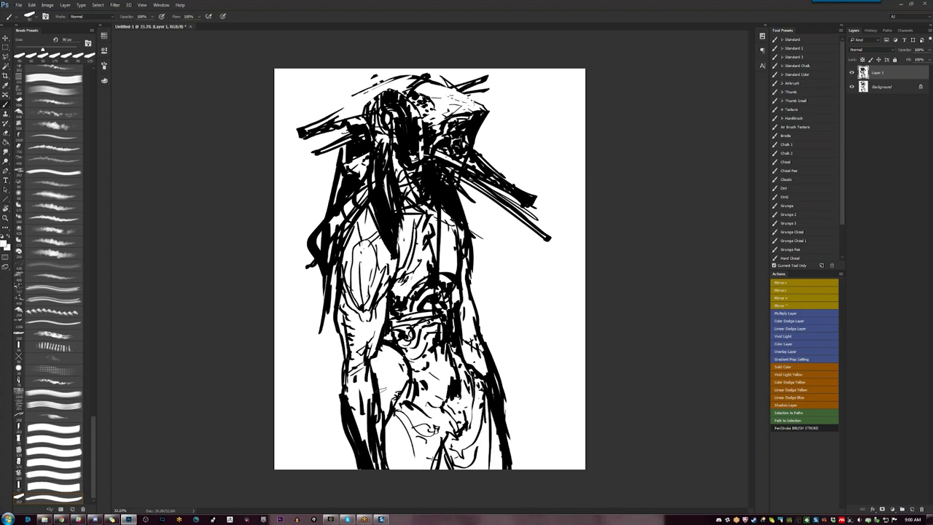
Add black contour strokes across the chest and darken the near side of the waist beside the arm
{"action": "key", "text": "x"}
{"action": "left_click_drag", "start_coordinate": [385, 285], "coordinate": [381, 297]}
{"action": "left_click_drag", "start_coordinate": [390, 273], "coordinate": [383, 286]}
{"action": "left_click_drag", "start_coordinate": [409, 234], "coordinate": [401, 255]}
{"action": "mouse_move", "coordinate": [418, 216]}
{"action": "left_mouse_down"}
{"action": "mouse_move", "coordinate": [401, 245]}
{"action": "mouse_move", "coordinate": [405, 227]}
{"action": "mouse_move", "coordinate": [446, 246]}
{"action": "left_mouse_up"}
{"action": "left_click_drag", "start_coordinate": [455, 261], "coordinate": [449, 308]}
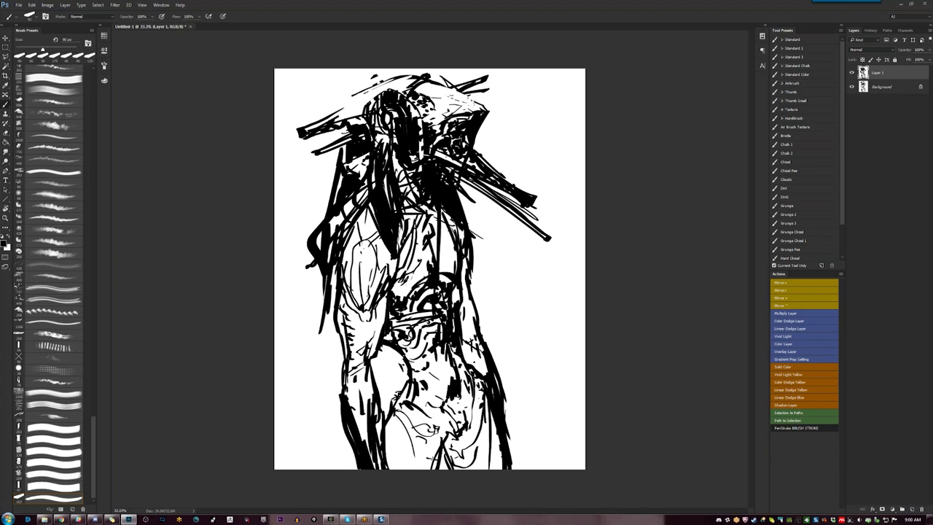
{"action": "mouse_move", "coordinate": [382, 339]}
{"action": "left_mouse_down"}
{"action": "mouse_move", "coordinate": [398, 313]}
{"action": "mouse_move", "coordinate": [392, 342]}
{"action": "mouse_move", "coordinate": [410, 327]}
{"action": "left_mouse_up"}
{"action": "mouse_move", "coordinate": [410, 333]}
{"action": "left_mouse_down"}
{"action": "mouse_move", "coordinate": [411, 299]}
{"action": "mouse_move", "coordinate": [397, 285]}
{"action": "left_mouse_up"}
{"action": "left_click_drag", "start_coordinate": [395, 293], "coordinate": [410, 276]}
Check the figure small and mirrored, and draw a dark hanging cloth shape behind the far arm
{"action": "key", "text": "z"}
{"action": "key", "text": "ctrl+minus"}
{"action": "key", "text": "ctrl+minus"}
{"action": "key", "text": "F2"}
{"action": "key", "text": "ctrl+plus"}
{"action": "key", "text": "ctrl+plus"}
{"action": "key", "text": "b"}
{"action": "left_click_drag", "start_coordinate": [468, 266], "coordinate": [477, 272]}
{"action": "mouse_move", "coordinate": [463, 259]}
{"action": "left_mouse_down"}
{"action": "mouse_move", "coordinate": [474, 267]}
{"action": "mouse_move", "coordinate": [463, 253]}
{"action": "left_mouse_up"}
{"action": "mouse_move", "coordinate": [424, 219]}
{"action": "left_mouse_down"}
{"action": "mouse_move", "coordinate": [434, 216]}
{"action": "mouse_move", "coordinate": [412, 218]}
{"action": "mouse_move", "coordinate": [411, 248]}
{"action": "mouse_move", "coordinate": [360, 335]}
{"action": "mouse_move", "coordinate": [374, 345]}
{"action": "left_mouse_up"}
{"action": "mouse_move", "coordinate": [387, 255]}
{"action": "left_mouse_down"}
{"action": "mouse_move", "coordinate": [384, 300]}
{"action": "mouse_move", "coordinate": [380, 288]}
{"action": "left_mouse_up"}
{"action": "left_click_drag", "start_coordinate": [383, 264], "coordinate": [361, 325]}
{"action": "left_click_drag", "start_coordinate": [382, 283], "coordinate": [366, 322]}
{"action": "left_click_drag", "start_coordinate": [385, 294], "coordinate": [374, 334]}
Block in a large solid black cloak shape behind the near arm, enlarging the brush up to 175 px
{"action": "key", "text": "ctrl+minus"}
{"action": "key", "text": "ctrl+minus"}
{"action": "key", "text": "ctrl+minus"}
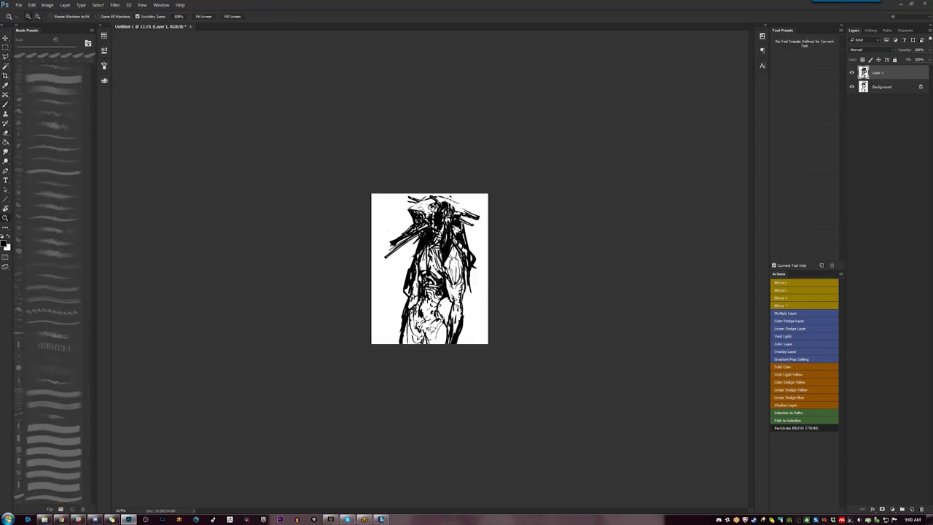
{"action": "mouse_move", "coordinate": [389, 267]}
{"action": "left_mouse_down"}
{"action": "mouse_move", "coordinate": [375, 304]}
{"action": "mouse_move", "coordinate": [393, 315]}
{"action": "left_mouse_up"}
{"action": "key", "text": "]"}
{"action": "mouse_move", "coordinate": [391, 268]}
{"action": "left_mouse_down"}
{"action": "mouse_move", "coordinate": [377, 304]}
{"action": "mouse_move", "coordinate": [388, 313]}
{"action": "left_mouse_up"}
{"action": "key", "text": "]"}
{"action": "key", "text": "]"}
{"action": "left_click_drag", "start_coordinate": [378, 304], "coordinate": [385, 314]}
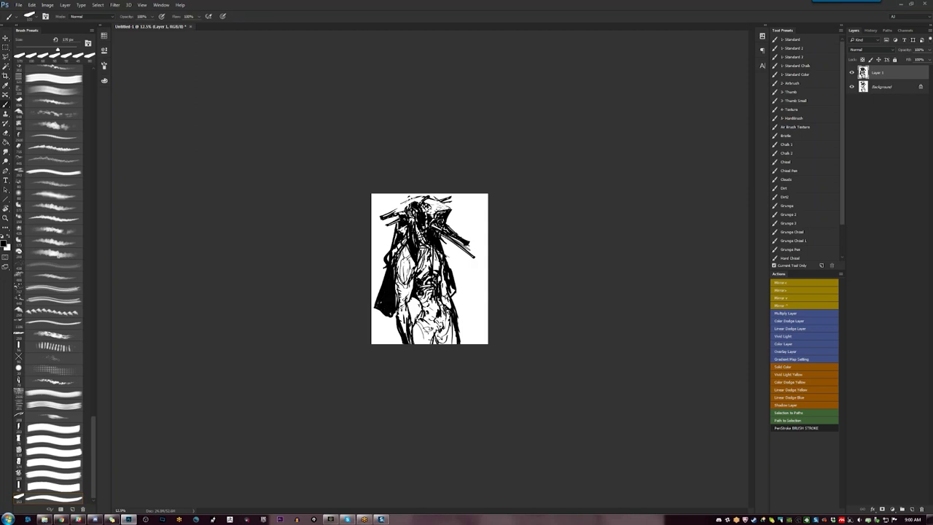
Trim the outer edge of the black cloak with white and check the silhouette at reduced size and mirrored
{"action": "key", "text": "ctrl+plus"}
{"action": "key", "text": "ctrl+plus"}
{"action": "key", "text": "ctrl+plus"}
{"action": "key", "text": "x"}
{"action": "mouse_move", "coordinate": [306, 284]}
{"action": "left_mouse_down"}
{"action": "mouse_move", "coordinate": [286, 364]}
{"action": "mouse_move", "coordinate": [306, 326]}
{"action": "mouse_move", "coordinate": [325, 398]}
{"action": "left_mouse_up"}
{"action": "key", "text": "z"}
{"action": "left_click", "coordinate": [376, 384], "text": "alt"}
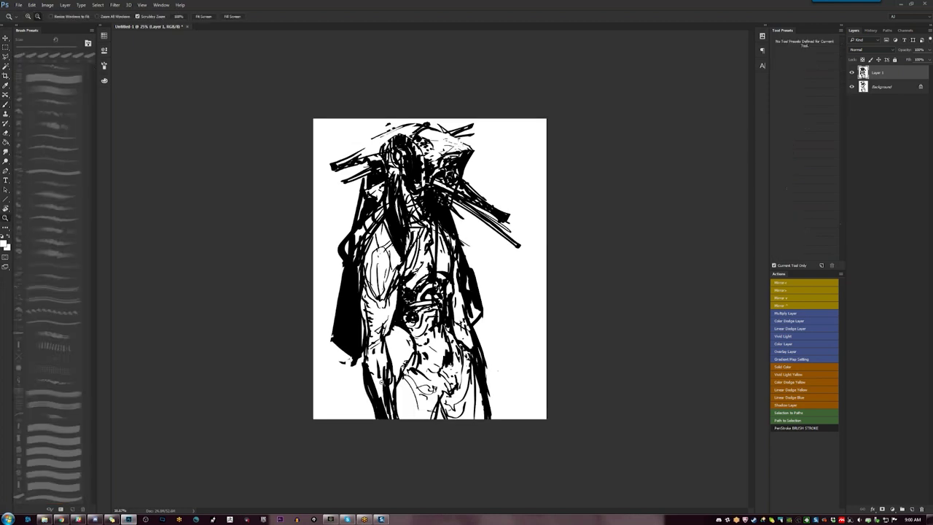
{"action": "left_click", "coordinate": [376, 384], "text": "alt"}
{"action": "key", "text": "F2"}
{"action": "key", "text": "F2"}
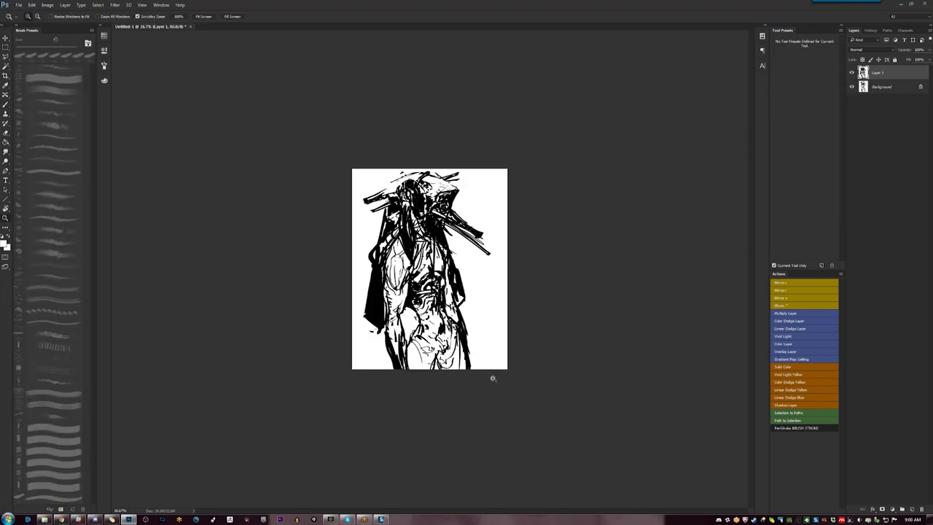
Stamp all visible layers into a new layer, mirror the canvas and return to the Brush tool
{"action": "key", "text": "ctrl+shift+alt+e"}
{"action": "key", "text": "F2"}
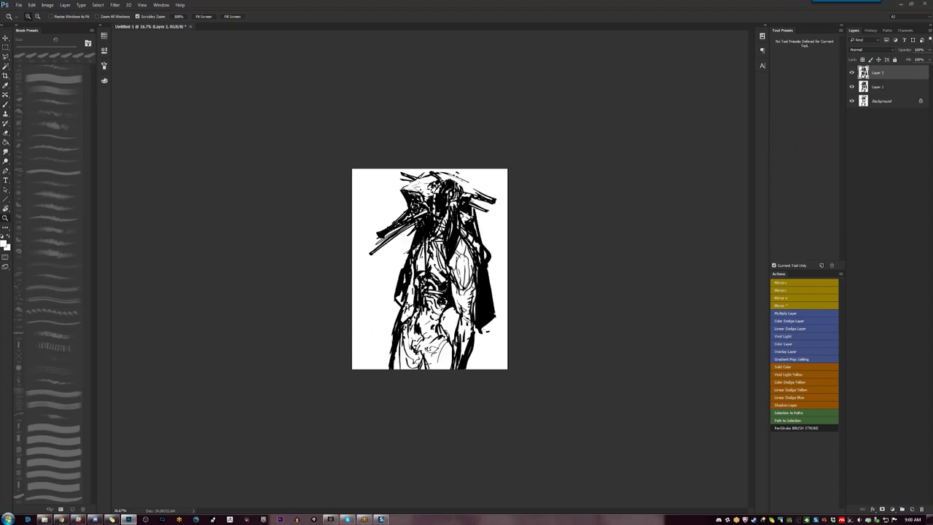
{"action": "key", "text": "b"}
{"action": "key", "text": "ctrl+plus"}
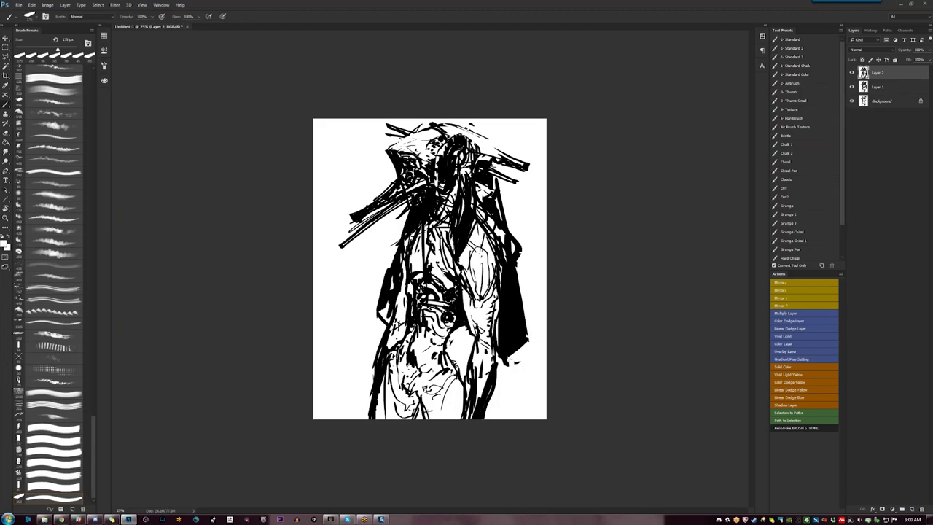
Airbrush a soft white glow over the creature's head and torso using the 2- Airbrush preset
{"action": "left_click", "coordinate": [791, 84]}
{"action": "mouse_move", "coordinate": [406, 150]}
{"action": "left_mouse_down"}
{"action": "mouse_move", "coordinate": [438, 137]}
{"action": "mouse_move", "coordinate": [454, 135]}
{"action": "mouse_move", "coordinate": [461, 147]}
{"action": "mouse_move", "coordinate": [445, 149]}
{"action": "mouse_move", "coordinate": [437, 139]}
{"action": "mouse_move", "coordinate": [459, 142]}
{"action": "left_mouse_up"}
{"action": "key", "text": "]"}
{"action": "key", "text": "ctrl+z"}
{"action": "mouse_move", "coordinate": [457, 222]}
{"action": "left_mouse_down"}
{"action": "mouse_move", "coordinate": [450, 273]}
{"action": "mouse_move", "coordinate": [457, 252]}
{"action": "mouse_move", "coordinate": [474, 252]}
{"action": "mouse_move", "coordinate": [435, 315]}
{"action": "mouse_move", "coordinate": [438, 346]}
{"action": "mouse_move", "coordinate": [419, 376]}
{"action": "left_mouse_up"}
Try to tint the merged sketch layer with Color Balance
{"action": "key", "text": "i"}
{"action": "key", "text": "ctrl+b"}
{"action": "left_click_drag", "start_coordinate": [753, 219], "coordinate": [765, 219]}
{"action": "left_click", "coordinate": [840, 219]}
{"action": "key", "text": "b"}
{"action": "key", "text": "ctrl+shift+alt+n"}
{"action": "key", "text": "ctrl+z"}
{"action": "key", "text": "i"}
{"action": "key", "text": "ctrl+b"}
{"action": "mouse_move", "coordinate": [763, 221]}
{"action": "left_mouse_down"}
{"action": "mouse_move", "coordinate": [776, 224]}
{"action": "mouse_move", "coordinate": [761, 222]}
{"action": "left_mouse_up"}
{"action": "left_click", "coordinate": [837, 220]}
{"action": "key", "text": "b"}
{"action": "key", "text": "ctrl+b"}
{"action": "left_click", "coordinate": [838, 220]}
{"action": "key", "text": "b"}
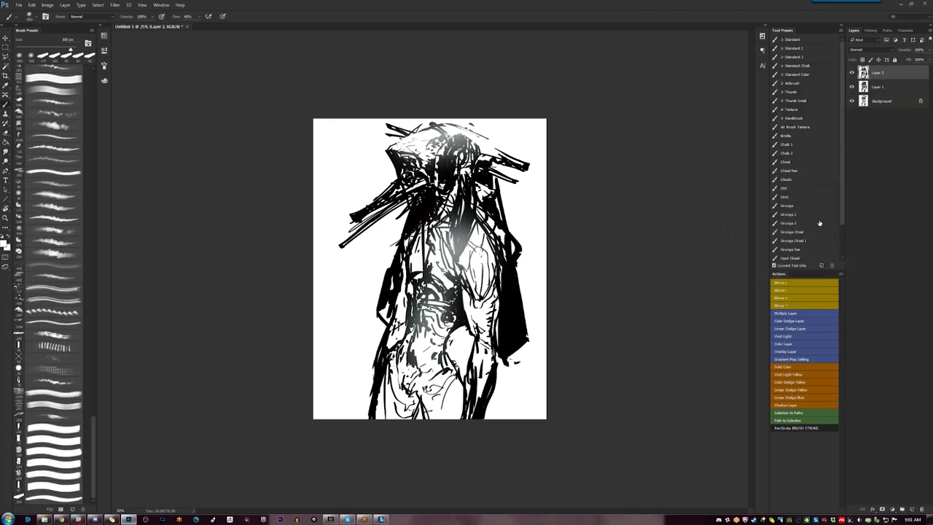
Colorize the sketch layer a dark slate blue with Hue/Saturation and lower its lightness
{"action": "key", "text": "i"}
{"action": "key", "text": "ctrl+u"}
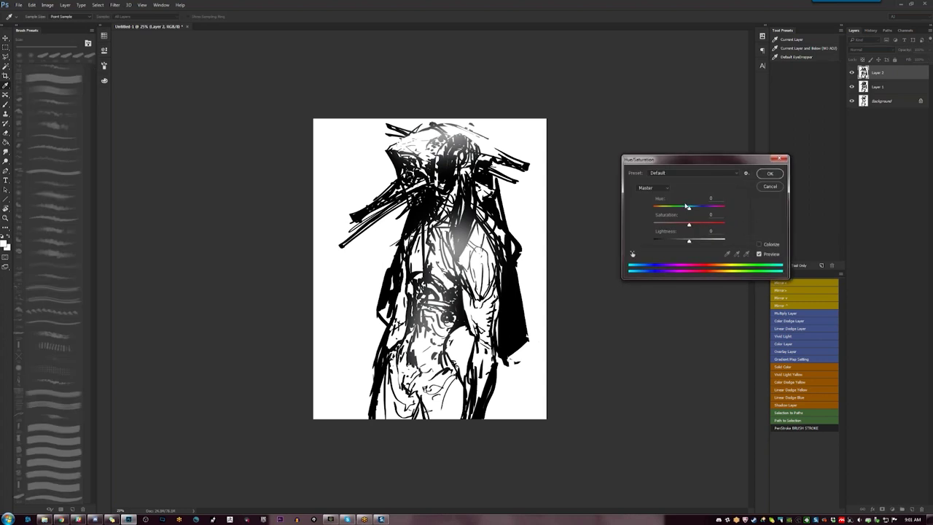
{"action": "left_click_drag", "start_coordinate": [696, 209], "coordinate": [702, 210]}
{"action": "left_click_drag", "start_coordinate": [693, 242], "coordinate": [677, 242]}
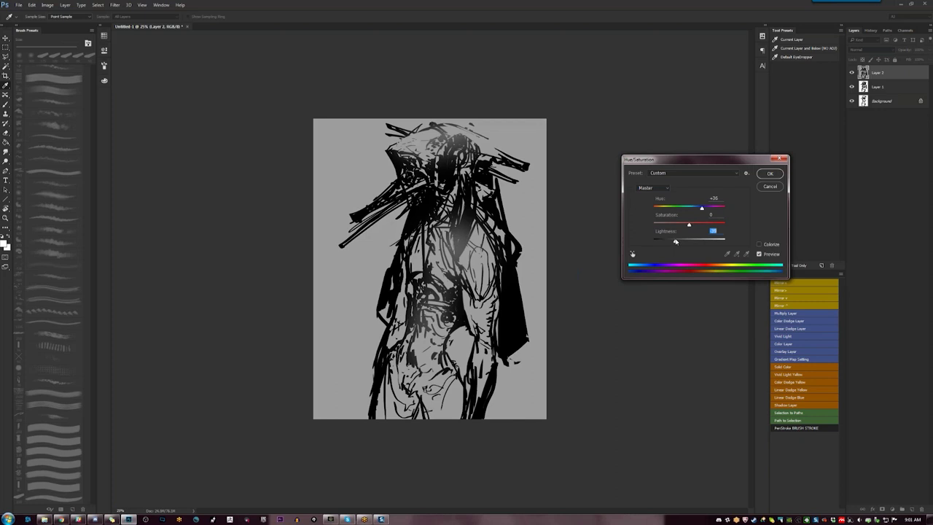
{"action": "left_click_drag", "start_coordinate": [676, 241], "coordinate": [674, 241]}
{"action": "left_click_drag", "start_coordinate": [707, 209], "coordinate": [700, 208]}
{"action": "left_click", "coordinate": [762, 245]}
{"action": "mouse_move", "coordinate": [680, 242]}
{"action": "left_mouse_down"}
{"action": "mouse_move", "coordinate": [669, 241]}
{"action": "mouse_move", "coordinate": [688, 227]}
{"action": "mouse_move", "coordinate": [673, 209]}
{"action": "mouse_move", "coordinate": [686, 209]}
{"action": "mouse_move", "coordinate": [673, 210]}
{"action": "mouse_move", "coordinate": [665, 241]}
{"action": "left_mouse_up"}
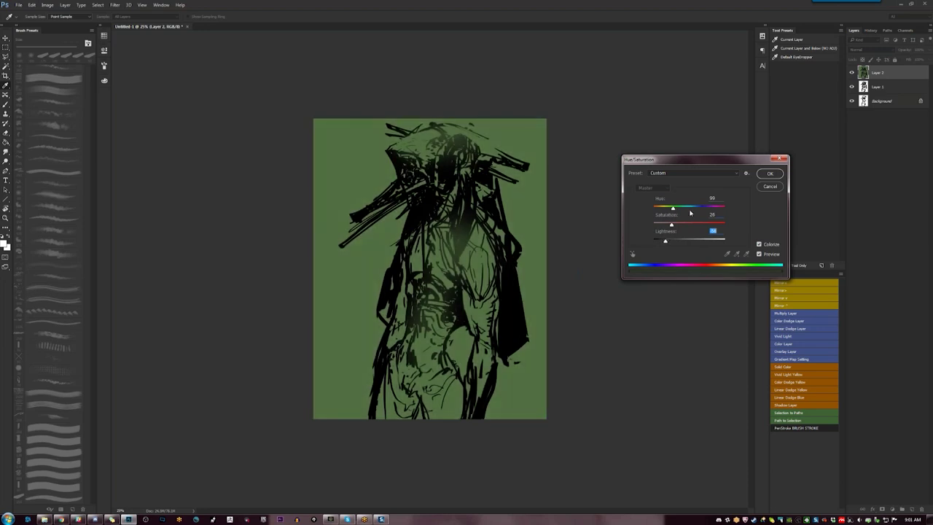
{"action": "left_click_drag", "start_coordinate": [674, 209], "coordinate": [696, 210]}
{"action": "left_click", "coordinate": [767, 173]}
{"action": "key", "text": "b"}
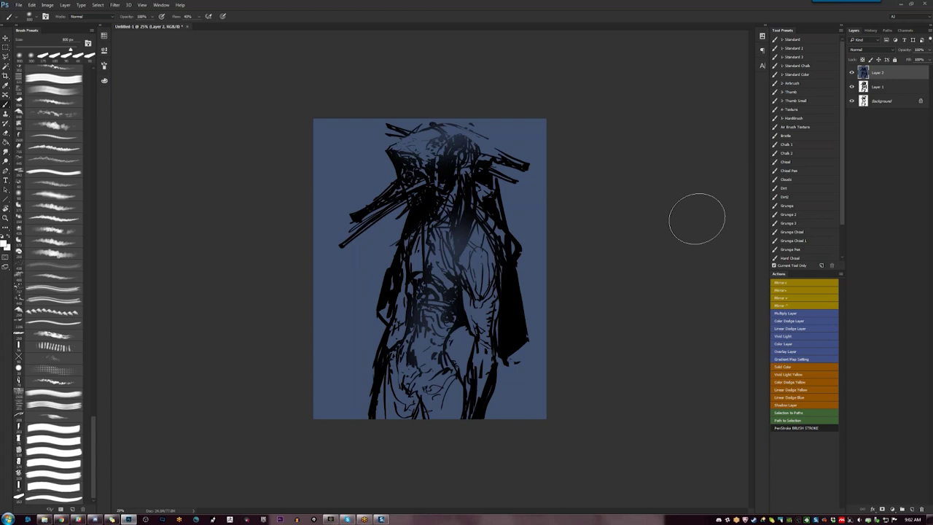
Lighten the blue sketch layer to Lightness +18 with a second Hue/Saturation adjustment
{"action": "key", "text": "ctrl+u"}
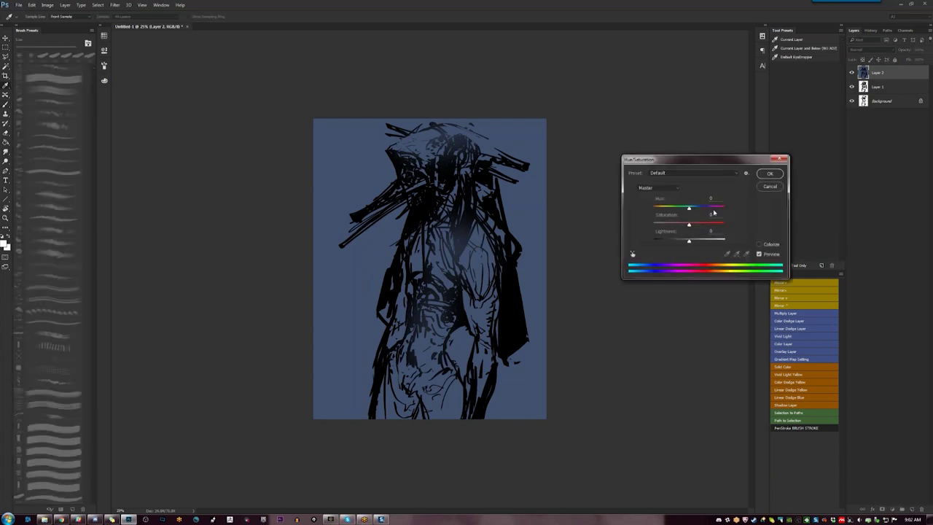
{"action": "left_click_drag", "start_coordinate": [690, 243], "coordinate": [694, 242]}
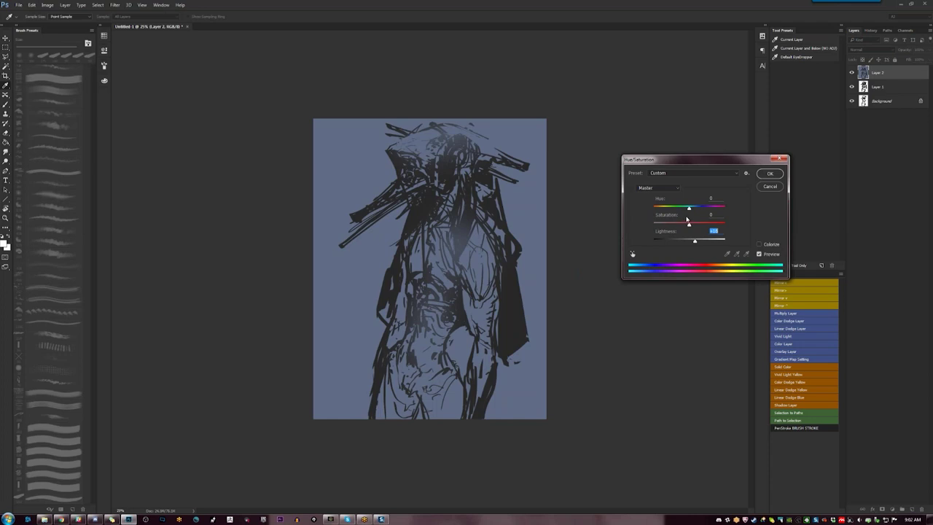
{"action": "left_click_drag", "start_coordinate": [693, 210], "coordinate": [688, 207]}
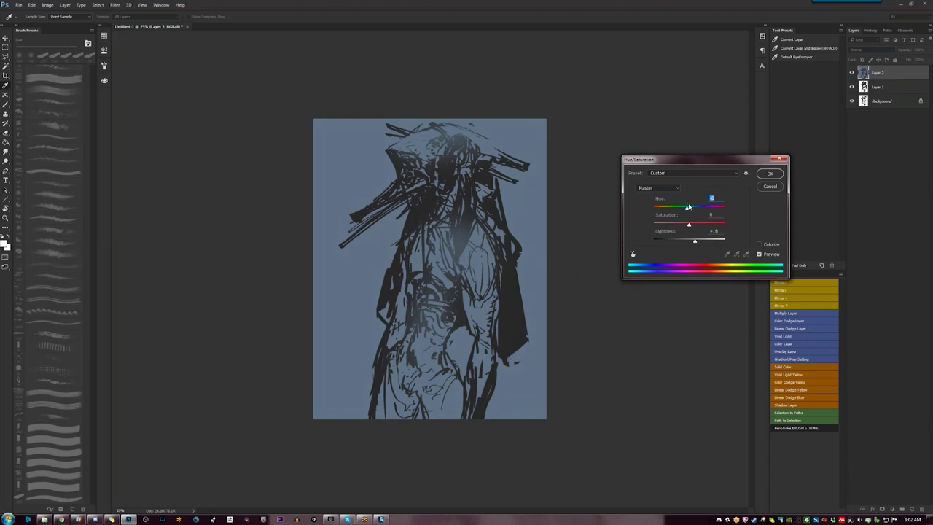
{"action": "left_click", "coordinate": [770, 174]}
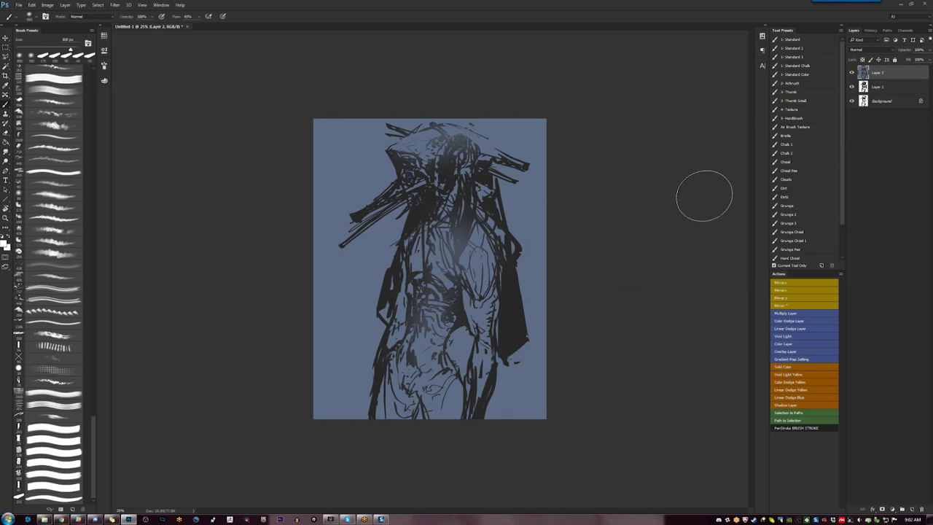
Choose the 1- Standard 2 brush preset and add a Color Dodge layer above the blue sketch
{"action": "key", "text": "ctrl+plus"}
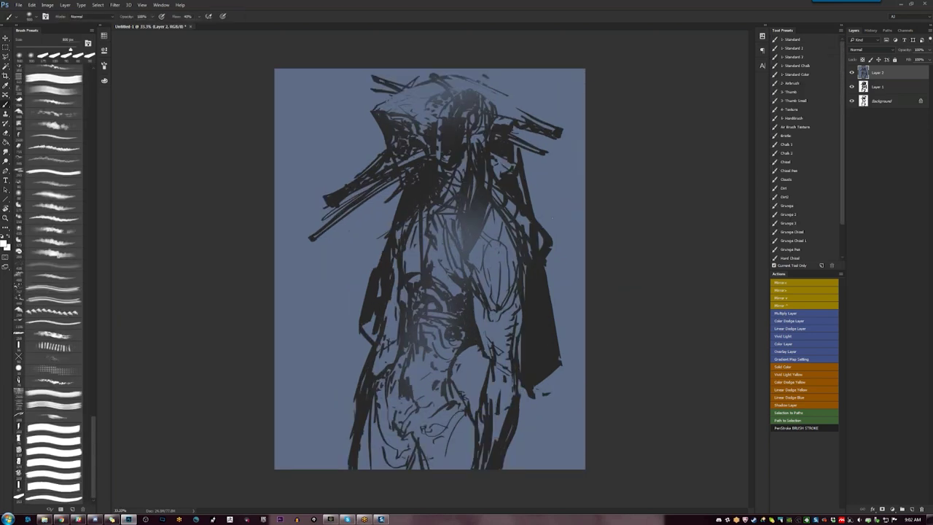
{"action": "key", "text": "F1"}
{"action": "key", "text": "F1"}
{"action": "left_click", "coordinate": [791, 59]}
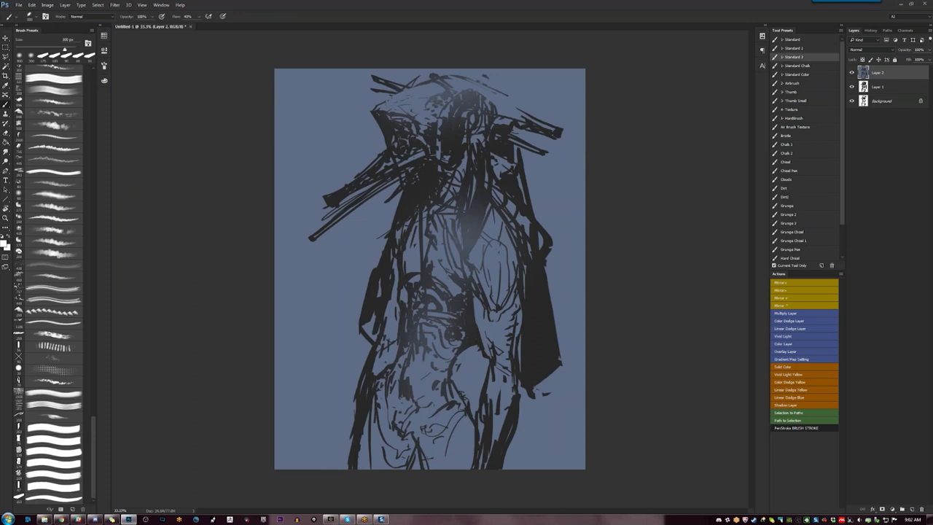
{"action": "left_click", "coordinate": [793, 48]}
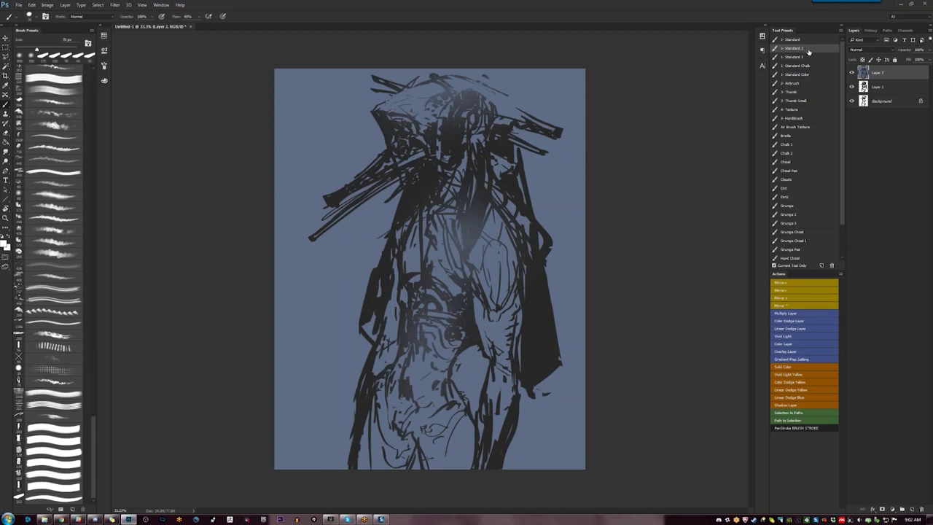
{"action": "left_click", "coordinate": [808, 320]}
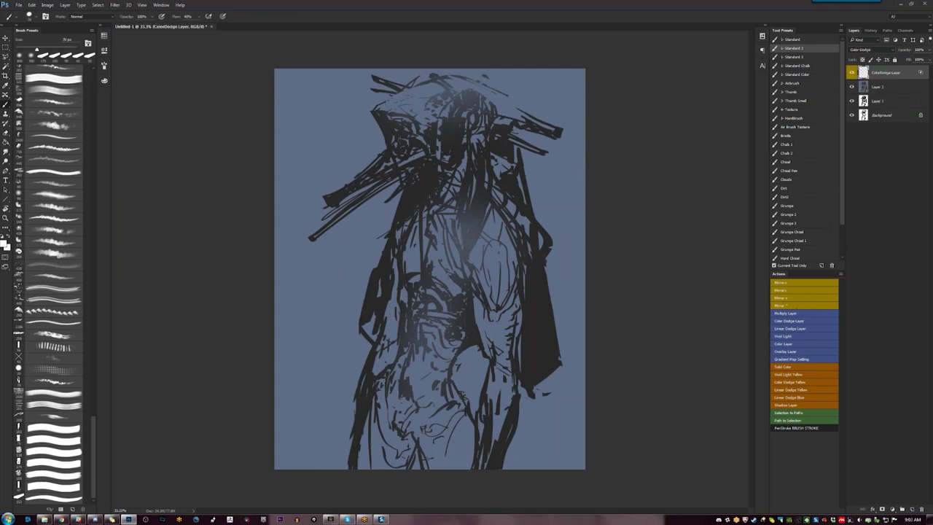
Switch to the full-screen canvas view and place the floating colour picker beside the image's upper edge
{"action": "right_click", "coordinate": [104, 73], "text": "alt+shift"}
{"action": "key", "text": "f"}
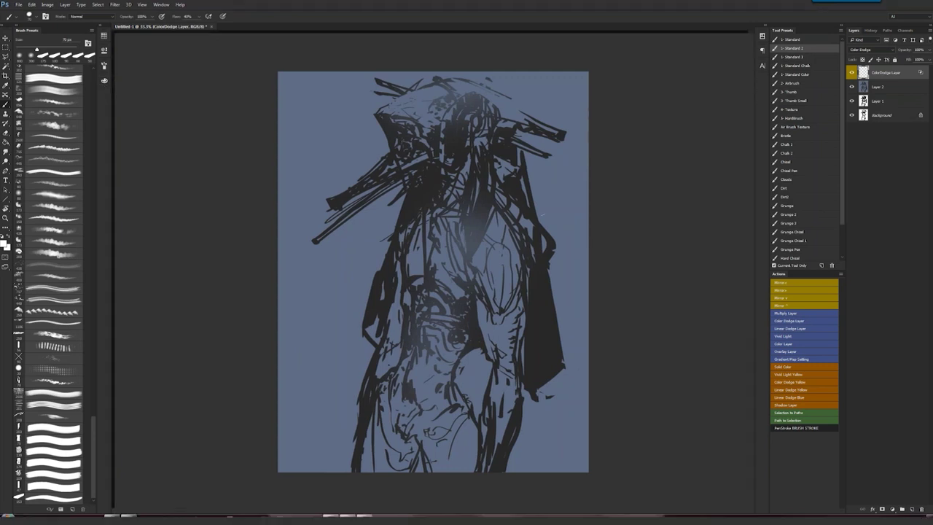
{"action": "key", "text": "F6"}
{"action": "key", "text": "f"}
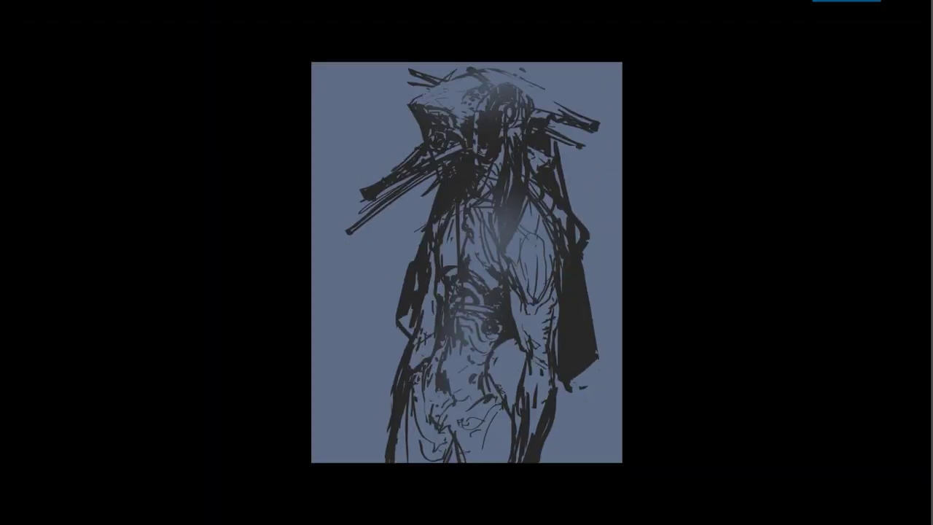
{"action": "key", "text": "F6"}
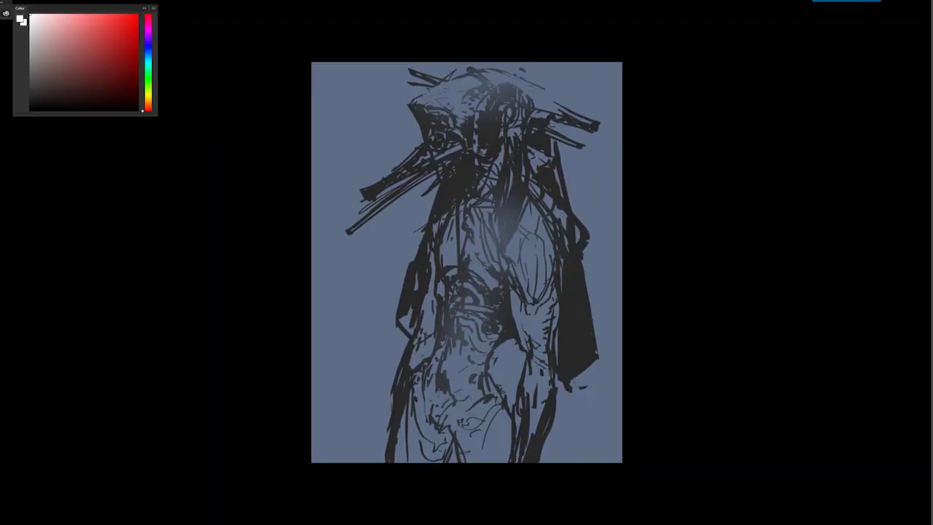
{"action": "left_click_drag", "start_coordinate": [20, 9], "coordinate": [634, 50]}
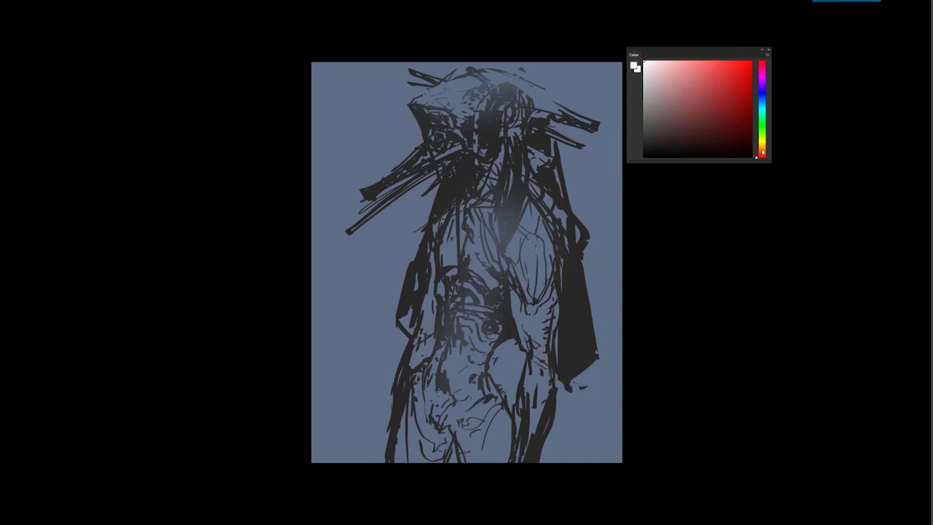
Pick a light warm orange and glaze a highlight over the front of the head
{"action": "left_click_drag", "start_coordinate": [762, 152], "coordinate": [762, 147]}
{"action": "left_click", "coordinate": [715, 72]}
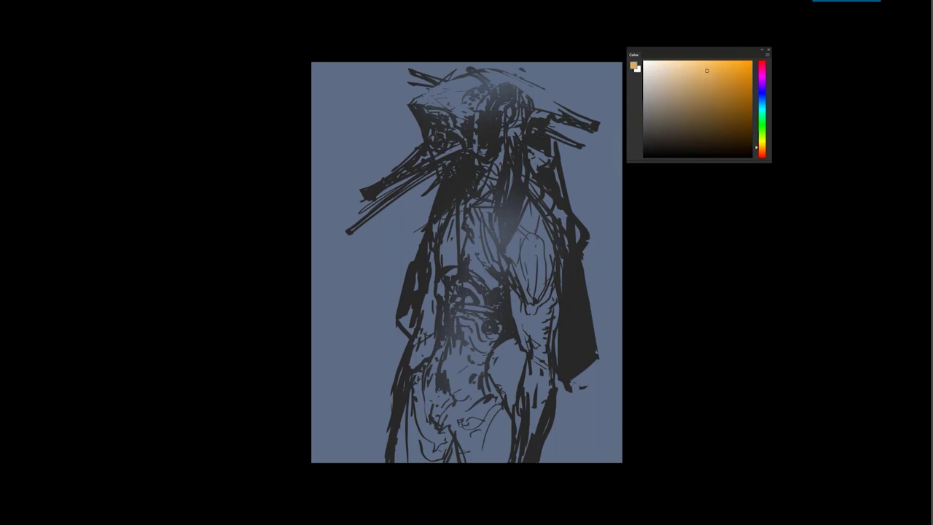
{"action": "left_click_drag", "start_coordinate": [441, 102], "coordinate": [478, 92]}
{"action": "key", "text": "ctrl+z"}
{"action": "mouse_move", "coordinate": [423, 102]}
{"action": "left_mouse_down"}
{"action": "mouse_move", "coordinate": [456, 86]}
{"action": "mouse_move", "coordinate": [455, 97]}
{"action": "mouse_move", "coordinate": [459, 84]}
{"action": "mouse_move", "coordinate": [505, 82]}
{"action": "mouse_move", "coordinate": [459, 87]}
{"action": "mouse_move", "coordinate": [476, 76]}
{"action": "left_mouse_up"}
Add white highlights across the top of the skull and down the face
{"action": "key", "text": "d"}
{"action": "key", "text": "x"}
{"action": "mouse_move", "coordinate": [459, 110]}
{"action": "left_mouse_down"}
{"action": "mouse_move", "coordinate": [502, 81]}
{"action": "mouse_move", "coordinate": [430, 111]}
{"action": "mouse_move", "coordinate": [478, 74]}
{"action": "mouse_move", "coordinate": [510, 89]}
{"action": "left_mouse_up"}
{"action": "mouse_move", "coordinate": [433, 116]}
{"action": "left_mouse_down"}
{"action": "mouse_move", "coordinate": [451, 136]}
{"action": "mouse_move", "coordinate": [431, 141]}
{"action": "mouse_move", "coordinate": [425, 155]}
{"action": "left_mouse_up"}
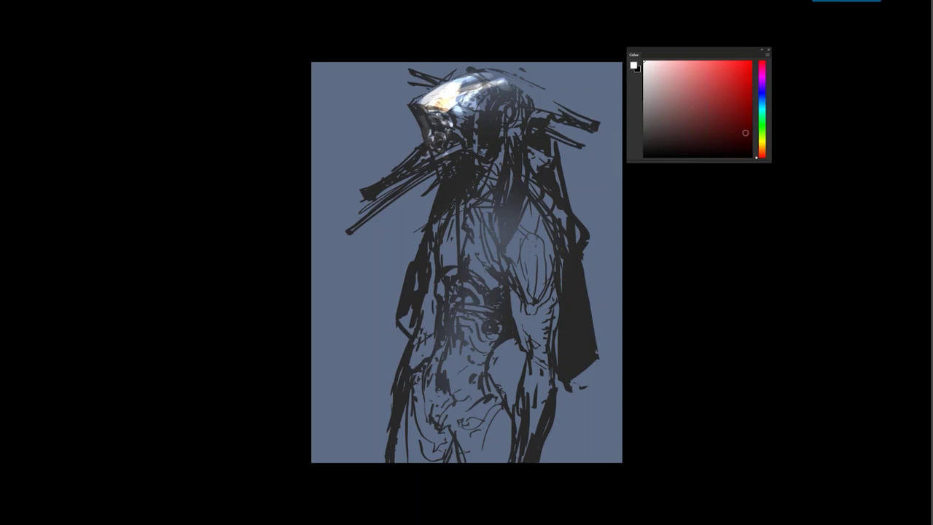
Glaze a medium sky blue over the back of the head, the rear rods and the neck
{"action": "left_click_drag", "start_coordinate": [763, 107], "coordinate": [763, 102]}
{"action": "mouse_move", "coordinate": [457, 141]}
{"action": "left_mouse_down"}
{"action": "mouse_move", "coordinate": [528, 99]}
{"action": "mouse_move", "coordinate": [541, 105]}
{"action": "mouse_move", "coordinate": [490, 74]}
{"action": "left_mouse_up"}
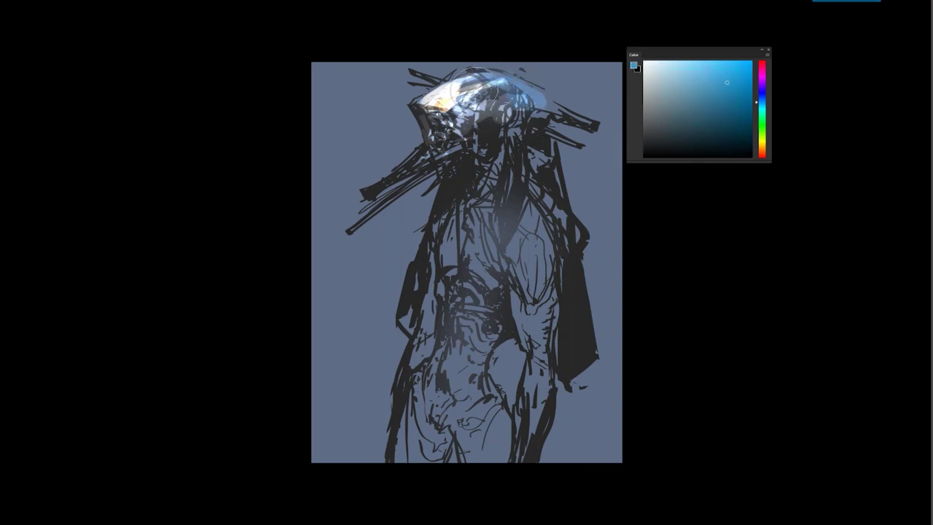
{"action": "left_click_drag", "start_coordinate": [559, 102], "coordinate": [565, 108]}
{"action": "left_click_drag", "start_coordinate": [506, 173], "coordinate": [503, 185]}
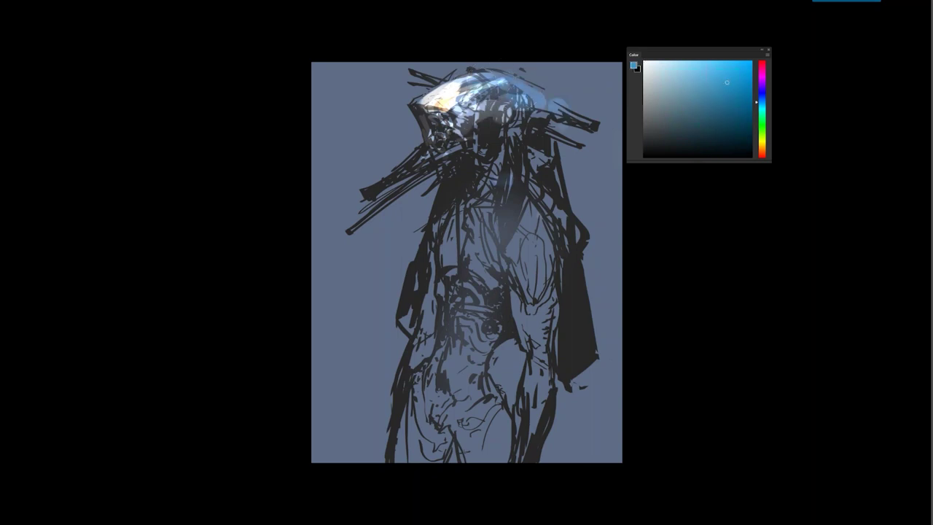
Paint blue light over the chest and near shoulder
{"action": "left_click_drag", "start_coordinate": [451, 241], "coordinate": [490, 213]}
{"action": "mouse_move", "coordinate": [542, 240]}
{"action": "left_mouse_down"}
{"action": "mouse_move", "coordinate": [496, 183]}
{"action": "mouse_move", "coordinate": [476, 216]}
{"action": "left_mouse_up"}
{"action": "left_click_drag", "start_coordinate": [458, 216], "coordinate": [449, 254]}
{"action": "left_click_drag", "start_coordinate": [482, 253], "coordinate": [489, 272]}
{"action": "mouse_move", "coordinate": [462, 234]}
{"action": "left_mouse_down"}
{"action": "mouse_move", "coordinate": [459, 250]}
{"action": "mouse_move", "coordinate": [444, 257]}
{"action": "mouse_move", "coordinate": [456, 269]}
{"action": "left_mouse_up"}
Brighten the chest and the muscles of the near upper arm with white highlights
{"action": "key", "text": "d"}
{"action": "key", "text": "x"}
{"action": "left_click_drag", "start_coordinate": [462, 248], "coordinate": [473, 278]}
{"action": "left_click_drag", "start_coordinate": [489, 290], "coordinate": [499, 296]}
{"action": "mouse_move", "coordinate": [516, 248]}
{"action": "left_mouse_down"}
{"action": "mouse_move", "coordinate": [506, 286]}
{"action": "mouse_move", "coordinate": [535, 320]}
{"action": "left_mouse_up"}
{"action": "left_click_drag", "start_coordinate": [540, 271], "coordinate": [525, 295]}
Pick a pale greyish yellow and glaze it over the near shoulder and neck
{"action": "left_click_drag", "start_coordinate": [759, 156], "coordinate": [757, 146]}
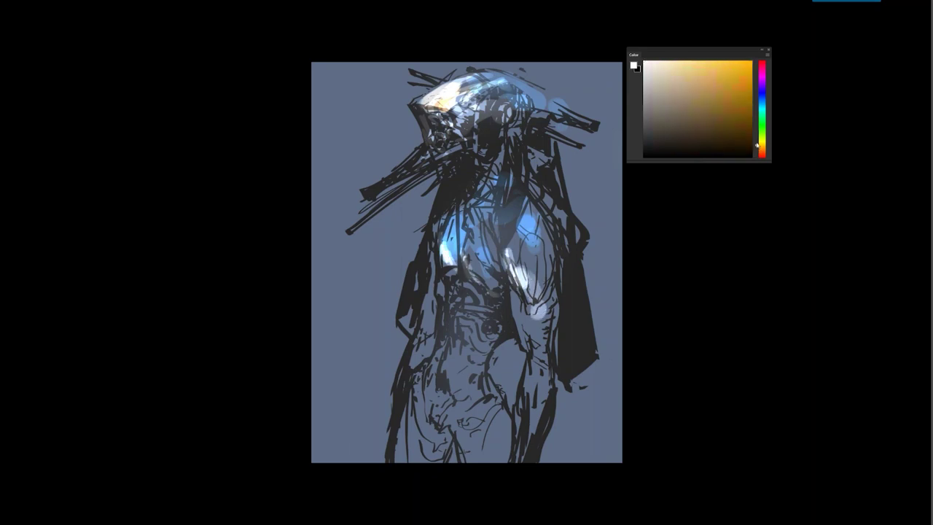
{"action": "mouse_move", "coordinate": [531, 213]}
{"action": "left_mouse_down"}
{"action": "mouse_move", "coordinate": [525, 242]}
{"action": "mouse_move", "coordinate": [545, 246]}
{"action": "left_mouse_up"}
{"action": "left_click_drag", "start_coordinate": [547, 253], "coordinate": [552, 283]}
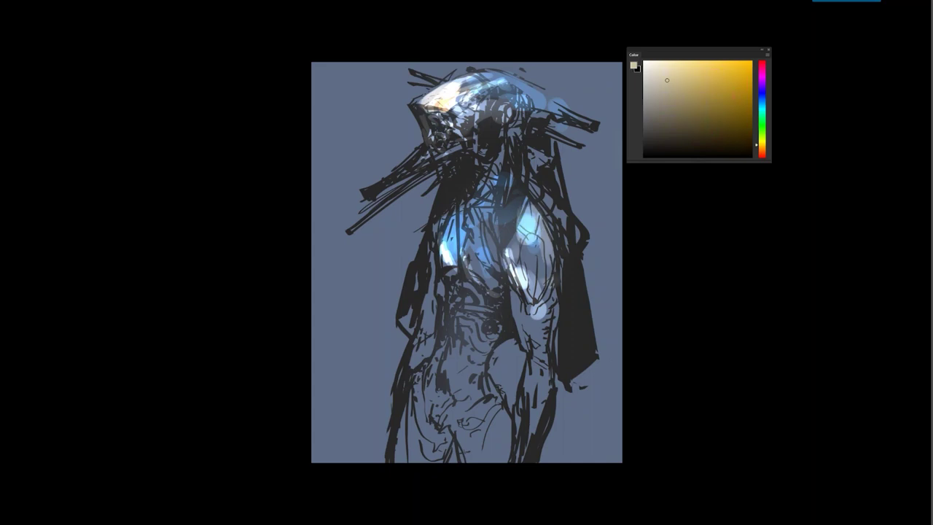
{"action": "left_click_drag", "start_coordinate": [506, 160], "coordinate": [495, 190]}
{"action": "left_click_drag", "start_coordinate": [518, 194], "coordinate": [516, 209]}
Lighten the far shoulder and arm and the near forearm with the pale greyish yellow
{"action": "left_click_drag", "start_coordinate": [467, 191], "coordinate": [432, 267]}
{"action": "mouse_move", "coordinate": [432, 280]}
{"action": "left_mouse_down"}
{"action": "mouse_move", "coordinate": [424, 337]}
{"action": "mouse_move", "coordinate": [438, 361]}
{"action": "left_mouse_up"}
{"action": "left_click_drag", "start_coordinate": [429, 320], "coordinate": [405, 372]}
{"action": "mouse_move", "coordinate": [510, 291]}
{"action": "left_mouse_down"}
{"action": "mouse_move", "coordinate": [548, 351]}
{"action": "mouse_move", "coordinate": [536, 375]}
{"action": "left_mouse_up"}
{"action": "left_click_drag", "start_coordinate": [532, 343], "coordinate": [537, 412]}
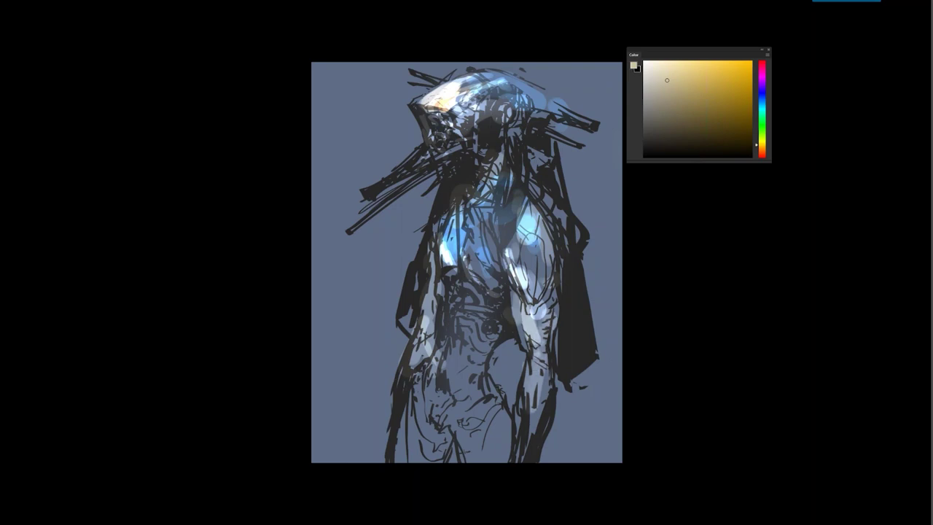
Glaze bright purple over the abdomen and a duller purple over the hips and thighs
{"action": "left_click_drag", "start_coordinate": [762, 116], "coordinate": [762, 75]}
{"action": "left_click", "coordinate": [697, 72]}
{"action": "mouse_move", "coordinate": [466, 300]}
{"action": "left_mouse_down"}
{"action": "mouse_move", "coordinate": [477, 343]}
{"action": "mouse_move", "coordinate": [452, 321]}
{"action": "mouse_move", "coordinate": [441, 379]}
{"action": "mouse_move", "coordinate": [493, 349]}
{"action": "left_mouse_up"}
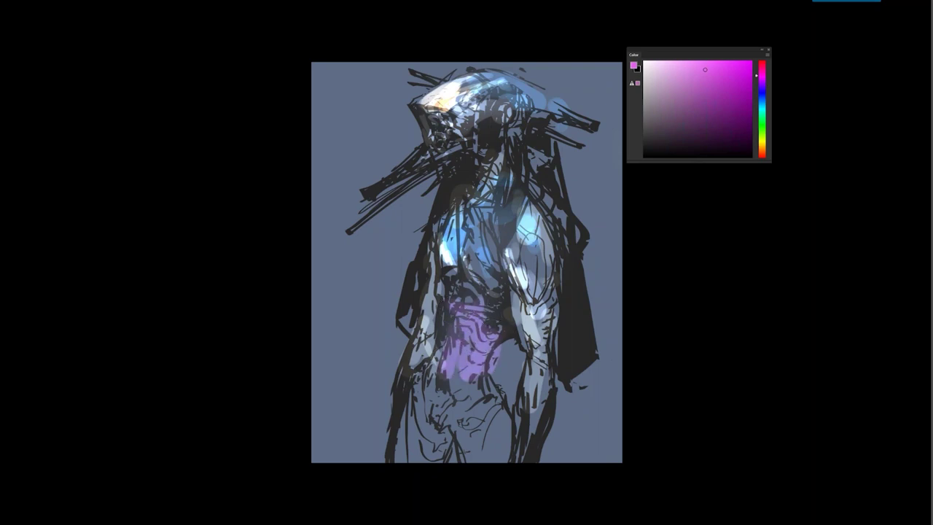
{"action": "left_click", "coordinate": [684, 109]}
{"action": "mouse_move", "coordinate": [421, 365]}
{"action": "left_mouse_down"}
{"action": "mouse_move", "coordinate": [441, 388]}
{"action": "mouse_move", "coordinate": [416, 398]}
{"action": "mouse_move", "coordinate": [437, 430]}
{"action": "mouse_move", "coordinate": [474, 372]}
{"action": "mouse_move", "coordinate": [484, 457]}
{"action": "left_mouse_up"}
{"action": "left_click_drag", "start_coordinate": [480, 388], "coordinate": [484, 440]}
Mirror the canvas and glaze muted purple over the dark cloak and the hanging shapes behind the head
{"action": "key", "text": "ctrl+shift+h"}
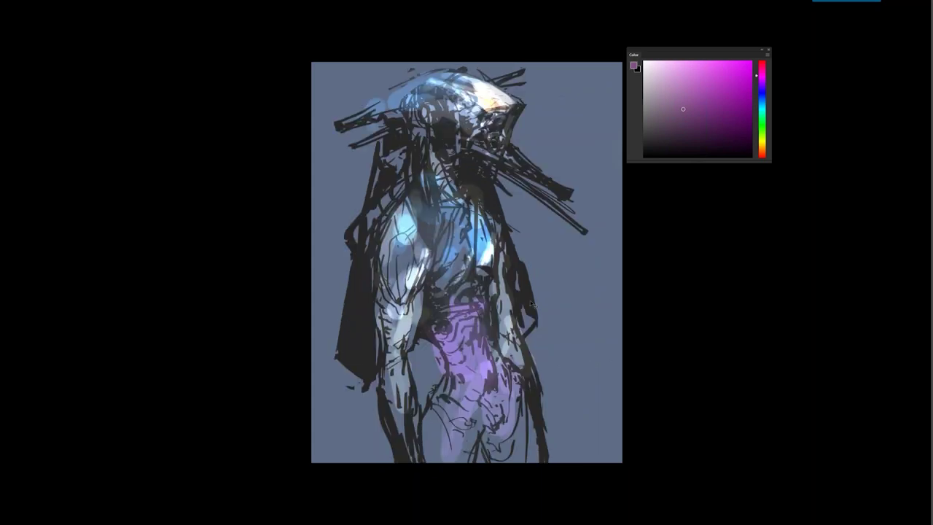
{"action": "left_click_drag", "start_coordinate": [358, 264], "coordinate": [353, 355]}
{"action": "mouse_move", "coordinate": [371, 312]}
{"action": "left_mouse_down"}
{"action": "mouse_move", "coordinate": [378, 224]}
{"action": "mouse_move", "coordinate": [367, 252]}
{"action": "mouse_move", "coordinate": [386, 151]}
{"action": "mouse_move", "coordinate": [390, 211]}
{"action": "mouse_move", "coordinate": [417, 137]}
{"action": "mouse_move", "coordinate": [399, 126]}
{"action": "mouse_move", "coordinate": [398, 196]}
{"action": "left_mouse_up"}
Paint a pale pink glowing disc on the side of the head and mirror the canvas back
{"action": "left_click", "coordinate": [659, 66]}
{"action": "key", "text": "ctrl+z"}
{"action": "key", "text": "ctrl+z"}
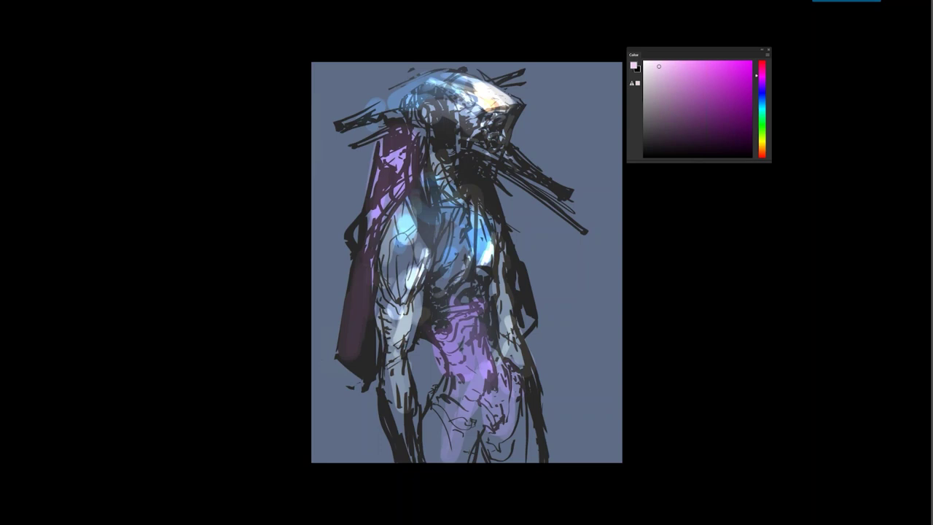
{"action": "mouse_move", "coordinate": [428, 105]}
{"action": "left_mouse_down"}
{"action": "mouse_move", "coordinate": [428, 118]}
{"action": "mouse_move", "coordinate": [429, 91]}
{"action": "mouse_move", "coordinate": [461, 141]}
{"action": "mouse_move", "coordinate": [479, 130]}
{"action": "left_mouse_up"}
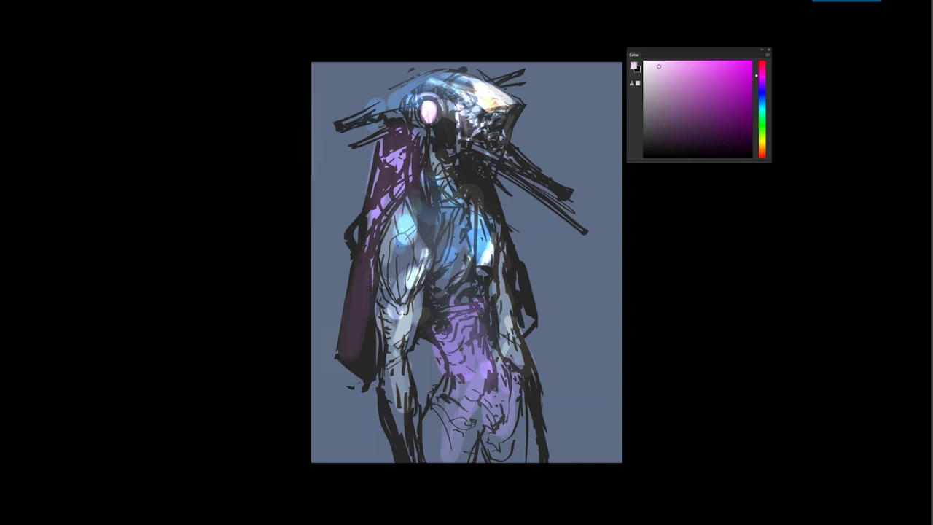
{"action": "key", "text": "ctrl+f"}
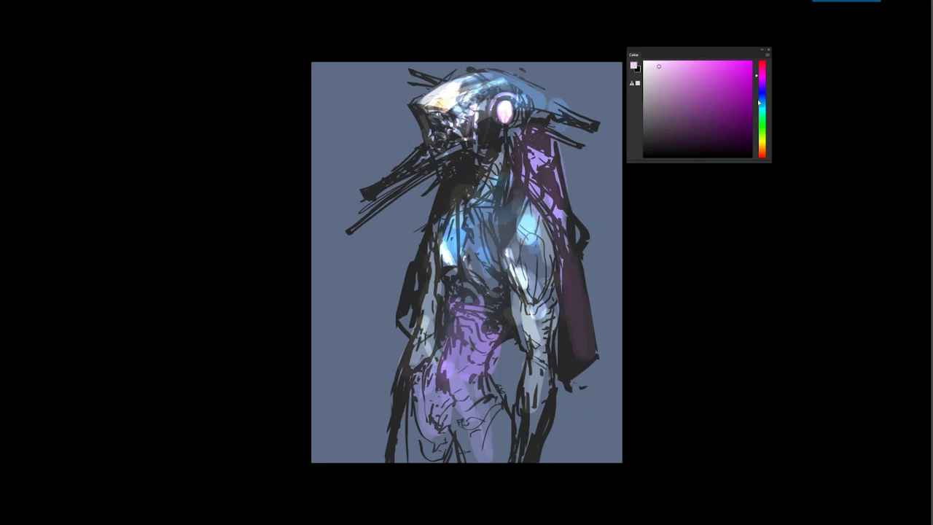
Pick a medium blue, touch up the chest, stamp the visible image into a new layer and restore the interface panels
{"action": "left_click", "coordinate": [758, 99]}
{"action": "left_click", "coordinate": [671, 98]}
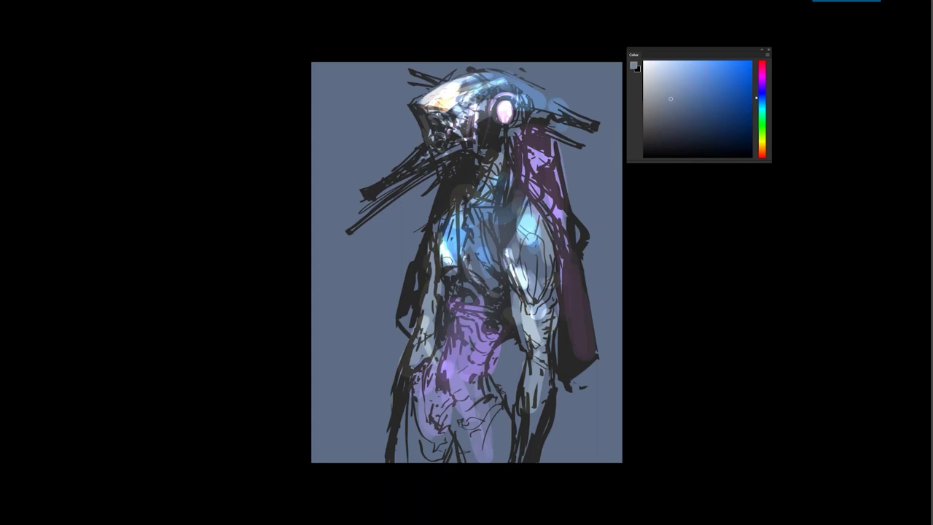
{"action": "left_click", "coordinate": [719, 82]}
{"action": "left_click_drag", "start_coordinate": [441, 245], "coordinate": [448, 277]}
{"action": "key", "text": "f"}
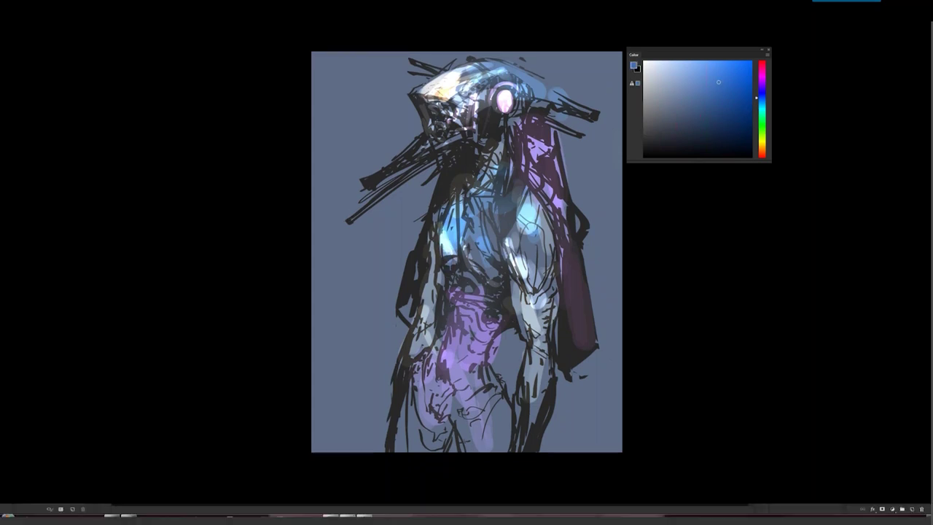
{"action": "key", "text": "Tab"}
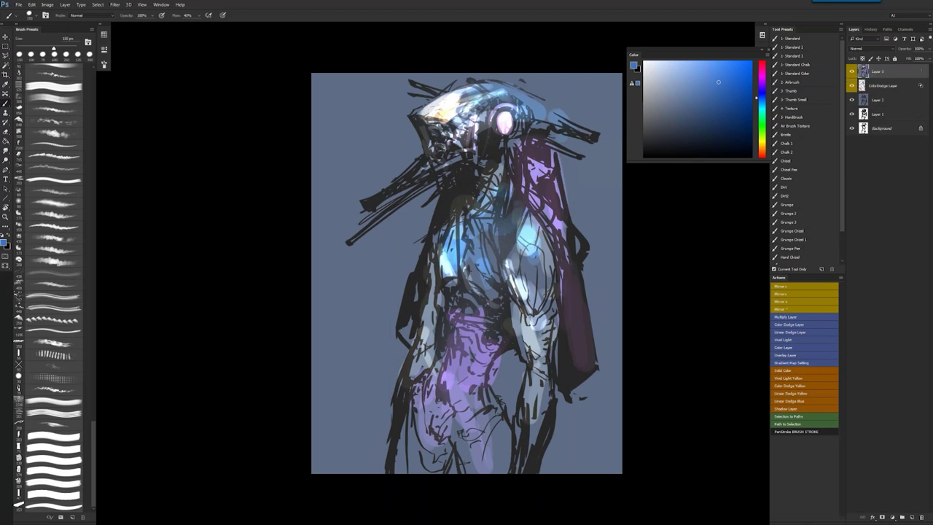
{"action": "key", "text": "Tab"}
{"action": "key", "text": "Tab"}
Paint over the far side of the chest with blue tones sampled from the painting to build up its form
{"action": "left_click_drag", "start_coordinate": [476, 173], "coordinate": [450, 162]}
{"action": "key", "text": "d"}
{"action": "mouse_move", "coordinate": [417, 251]}
{"action": "left_mouse_down"}
{"action": "mouse_move", "coordinate": [419, 277]}
{"action": "mouse_move", "coordinate": [418, 264]}
{"action": "mouse_move", "coordinate": [427, 270]}
{"action": "left_mouse_up"}
{"action": "left_click", "coordinate": [421, 255], "text": "alt"}
{"action": "left_click", "coordinate": [422, 266], "text": "alt"}
{"action": "left_click", "coordinate": [421, 269], "text": "alt"}
{"action": "left_click", "coordinate": [421, 256], "text": "alt"}
{"action": "left_click", "coordinate": [420, 268], "text": "alt"}
{"action": "left_click", "coordinate": [422, 257], "text": "alt"}
{"action": "mouse_move", "coordinate": [420, 224]}
{"action": "left_mouse_down"}
{"action": "mouse_move", "coordinate": [422, 255]}
{"action": "mouse_move", "coordinate": [436, 272]}
{"action": "mouse_move", "coordinate": [460, 290]}
{"action": "mouse_move", "coordinate": [471, 285]}
{"action": "left_mouse_up"}
{"action": "left_click", "coordinate": [428, 233], "text": "alt"}
{"action": "left_click_drag", "start_coordinate": [447, 252], "coordinate": [465, 274]}
Refine the chest muscles with smaller strokes, reducing the brush size
{"action": "key", "text": "["}
{"action": "key", "text": "["}
{"action": "left_click_drag", "start_coordinate": [453, 239], "coordinate": [452, 242]}
{"action": "key", "text": "["}
{"action": "key", "text": "["}
{"action": "key", "text": "["}
{"action": "key", "text": "["}
{"action": "key", "text": "["}
{"action": "key", "text": "["}
{"action": "mouse_move", "coordinate": [450, 223]}
{"action": "left_mouse_down"}
{"action": "mouse_move", "coordinate": [449, 237]}
{"action": "mouse_move", "coordinate": [465, 248]}
{"action": "left_mouse_up"}
Reset the colours to black and white and darken the outer edge of the lower chest with a small brush
{"action": "key", "text": "]"}
{"action": "key", "text": "]"}
{"action": "key", "text": "]"}
{"action": "key", "text": "]"}
{"action": "key", "text": "]"}
{"action": "key", "text": "]"}
{"action": "key", "text": "]"}
{"action": "key", "text": "]"}
{"action": "key", "text": "]"}
{"action": "key", "text": "]"}
{"action": "key", "text": "d"}
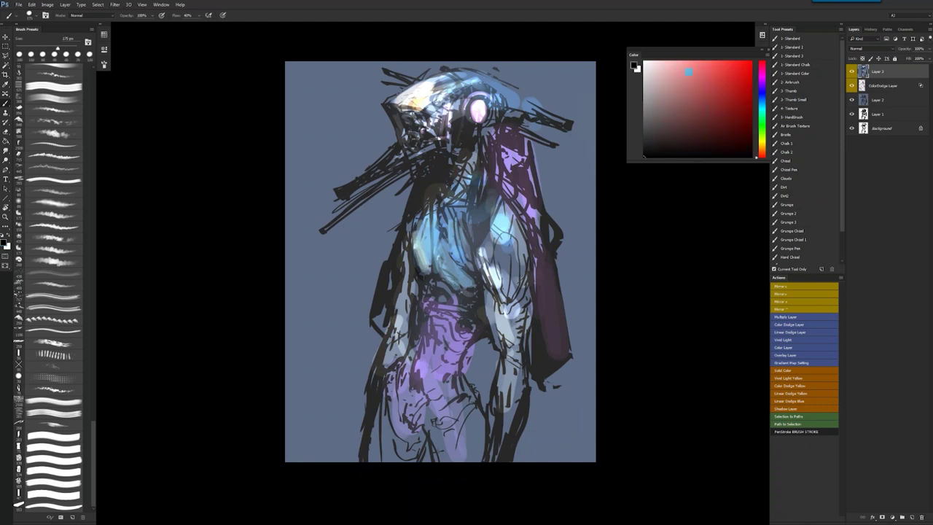
{"action": "key", "text": "["}
{"action": "key", "text": "["}
{"action": "key", "text": "["}
{"action": "key", "text": "["}
{"action": "key", "text": "["}
{"action": "key", "text": "["}
{"action": "key", "text": "["}
{"action": "key", "text": "["}
{"action": "key", "text": "["}
{"action": "key", "text": "["}
{"action": "key", "text": "["}
{"action": "mouse_move", "coordinate": [423, 247]}
{"action": "left_mouse_down"}
{"action": "mouse_move", "coordinate": [431, 270]}
{"action": "mouse_move", "coordinate": [414, 273]}
{"action": "mouse_move", "coordinate": [416, 301]}
{"action": "mouse_move", "coordinate": [414, 287]}
{"action": "left_mouse_up"}
Paint the underside of the ribcage with black and a sampled blue-grey, adjusting the brush size between strokes
{"action": "key", "text": "]"}
{"action": "key", "text": "]"}
{"action": "key", "text": "]"}
{"action": "key", "text": "]"}
{"action": "key", "text": "bracketleft"}
{"action": "key", "text": "bracketleft"}
{"action": "key", "text": "bracketright"}
{"action": "key", "text": "bracketright"}
{"action": "key", "text": "bracketright"}
{"action": "left_click_drag", "start_coordinate": [415, 282], "coordinate": [417, 295]}
{"action": "left_click", "coordinate": [420, 283], "text": "alt"}
{"action": "key", "text": "bracketright"}
{"action": "key", "text": "bracketright"}
{"action": "key", "text": "bracketright"}
{"action": "left_click_drag", "start_coordinate": [419, 278], "coordinate": [422, 300]}
{"action": "left_click_drag", "start_coordinate": [426, 283], "coordinate": [447, 298]}
{"action": "key", "text": "F2"}
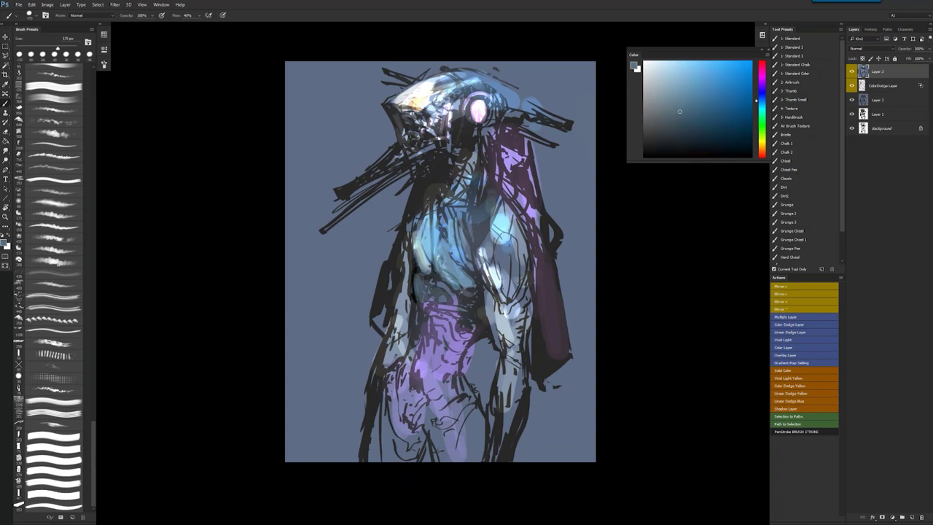
Try to paint a black shadow band across the waist, then undo the strokes
{"action": "key", "text": "d"}
{"action": "key", "text": "bracketleft"}
{"action": "key", "text": "bracketleft"}
{"action": "left_click_drag", "start_coordinate": [399, 310], "coordinate": [416, 310]}
{"action": "left_click_drag", "start_coordinate": [411, 310], "coordinate": [466, 297]}
{"action": "key", "text": "ctrl+alt+z"}
{"action": "key", "text": "ctrl+alt+z"}
{"action": "key", "text": "ctrl+alt+z"}
{"action": "key", "text": "bracketleft"}
{"action": "key", "text": "bracketleft"}
{"action": "key", "text": "ctrl+alt+z"}
Shade the waist and purple abdomen with black and a sampled purple, adding dark strokes around the hips
{"action": "mouse_move", "coordinate": [409, 320]}
{"action": "left_mouse_down"}
{"action": "mouse_move", "coordinate": [460, 302]}
{"action": "mouse_move", "coordinate": [443, 301]}
{"action": "left_mouse_up"}
{"action": "mouse_move", "coordinate": [441, 302]}
{"action": "left_mouse_down"}
{"action": "mouse_move", "coordinate": [460, 294]}
{"action": "mouse_move", "coordinate": [455, 334]}
{"action": "mouse_move", "coordinate": [467, 330]}
{"action": "mouse_move", "coordinate": [471, 355]}
{"action": "left_mouse_up"}
{"action": "mouse_move", "coordinate": [413, 315]}
{"action": "left_mouse_down"}
{"action": "mouse_move", "coordinate": [397, 330]}
{"action": "mouse_move", "coordinate": [410, 344]}
{"action": "mouse_move", "coordinate": [441, 320]}
{"action": "mouse_move", "coordinate": [422, 332]}
{"action": "mouse_move", "coordinate": [417, 365]}
{"action": "mouse_move", "coordinate": [427, 371]}
{"action": "mouse_move", "coordinate": [439, 325]}
{"action": "mouse_move", "coordinate": [440, 341]}
{"action": "left_mouse_up"}
{"action": "left_click", "coordinate": [424, 360], "text": "alt"}
{"action": "left_click_drag", "start_coordinate": [453, 337], "coordinate": [458, 356]}
{"action": "left_click_drag", "start_coordinate": [463, 343], "coordinate": [477, 363]}
{"action": "key", "text": "d"}
{"action": "mouse_move", "coordinate": [447, 398]}
{"action": "left_mouse_down"}
{"action": "mouse_move", "coordinate": [460, 404]}
{"action": "mouse_move", "coordinate": [458, 416]}
{"action": "left_mouse_up"}
{"action": "mouse_move", "coordinate": [468, 404]}
{"action": "left_mouse_down"}
{"action": "mouse_move", "coordinate": [459, 428]}
{"action": "mouse_move", "coordinate": [474, 409]}
{"action": "mouse_move", "coordinate": [478, 363]}
{"action": "mouse_move", "coordinate": [463, 332]}
{"action": "mouse_move", "coordinate": [427, 339]}
{"action": "mouse_move", "coordinate": [440, 320]}
{"action": "mouse_move", "coordinate": [415, 395]}
{"action": "mouse_move", "coordinate": [439, 390]}
{"action": "mouse_move", "coordinate": [460, 363]}
{"action": "mouse_move", "coordinate": [452, 398]}
{"action": "left_mouse_up"}
Paint thin black shadows between the far arm and the torso, and mirror the canvas
{"action": "key", "text": "bracketleft"}
{"action": "key", "text": "bracketleft"}
{"action": "key", "text": "bracketleft"}
{"action": "key", "text": "bracketleft"}
{"action": "key", "text": "bracketleft"}
{"action": "key", "text": "bracketleft"}
{"action": "key", "text": "bracketleft"}
{"action": "key", "text": "bracketleft"}
{"action": "key", "text": "bracketleft"}
{"action": "mouse_move", "coordinate": [400, 287]}
{"action": "left_mouse_down"}
{"action": "mouse_move", "coordinate": [391, 331]}
{"action": "mouse_move", "coordinate": [403, 287]}
{"action": "mouse_move", "coordinate": [405, 329]}
{"action": "left_mouse_up"}
{"action": "key", "text": "bracketright"}
{"action": "key", "text": "bracketright"}
{"action": "left_click_drag", "start_coordinate": [411, 264], "coordinate": [405, 277]}
{"action": "mouse_move", "coordinate": [409, 243]}
{"action": "left_mouse_down"}
{"action": "mouse_move", "coordinate": [406, 270]}
{"action": "mouse_move", "coordinate": [417, 274]}
{"action": "left_mouse_up"}
{"action": "left_click", "coordinate": [802, 297]}
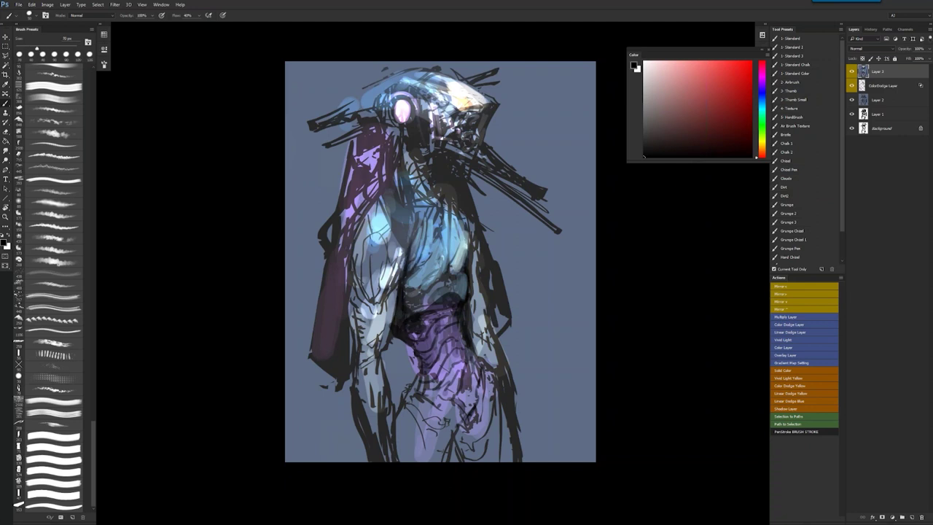
Mirror the canvas back and darken the chest's contour beside the near arm with a smaller brush
{"action": "left_click", "coordinate": [478, 299], "text": "alt"}
{"action": "left_click", "coordinate": [474, 307], "text": "alt"}
{"action": "key", "text": "bracketleft"}
{"action": "key", "text": "bracketleft"}
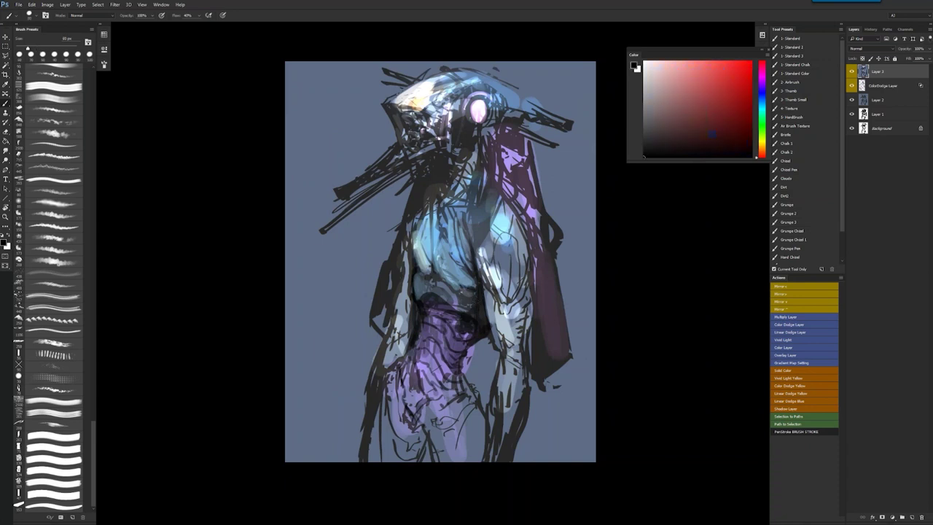
{"action": "left_click_drag", "start_coordinate": [457, 258], "coordinate": [469, 274]}
{"action": "mouse_move", "coordinate": [454, 261]}
{"action": "left_mouse_down"}
{"action": "mouse_move", "coordinate": [466, 286]}
{"action": "mouse_move", "coordinate": [451, 277]}
{"action": "mouse_move", "coordinate": [466, 286]}
{"action": "left_mouse_up"}
{"action": "key", "text": "bracketright"}
{"action": "left_click", "coordinate": [455, 283], "text": "alt"}
{"action": "key", "text": "bracketright"}
Blend the lower ribcage into the waist using tones sampled from the chest and its shadows
{"action": "left_click", "coordinate": [471, 286], "text": "alt"}
{"action": "left_click", "coordinate": [453, 255], "text": "alt"}
{"action": "left_click", "coordinate": [446, 256], "text": "alt"}
{"action": "left_click", "coordinate": [466, 290], "text": "alt"}
{"action": "left_click", "coordinate": [464, 294], "text": "alt"}
{"action": "left_click", "coordinate": [468, 289], "text": "alt"}
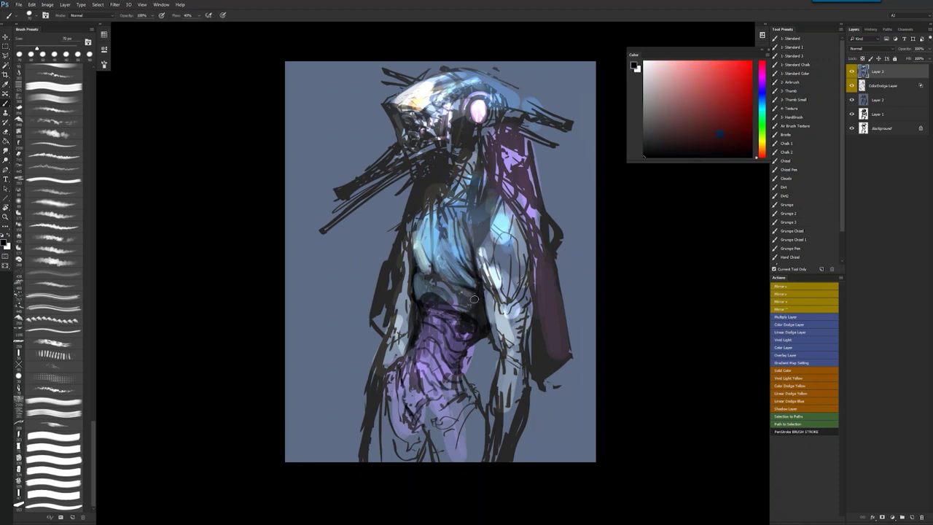
{"action": "mouse_move", "coordinate": [465, 309]}
{"action": "left_mouse_down"}
{"action": "mouse_move", "coordinate": [446, 290]}
{"action": "mouse_move", "coordinate": [425, 295]}
{"action": "left_mouse_up"}
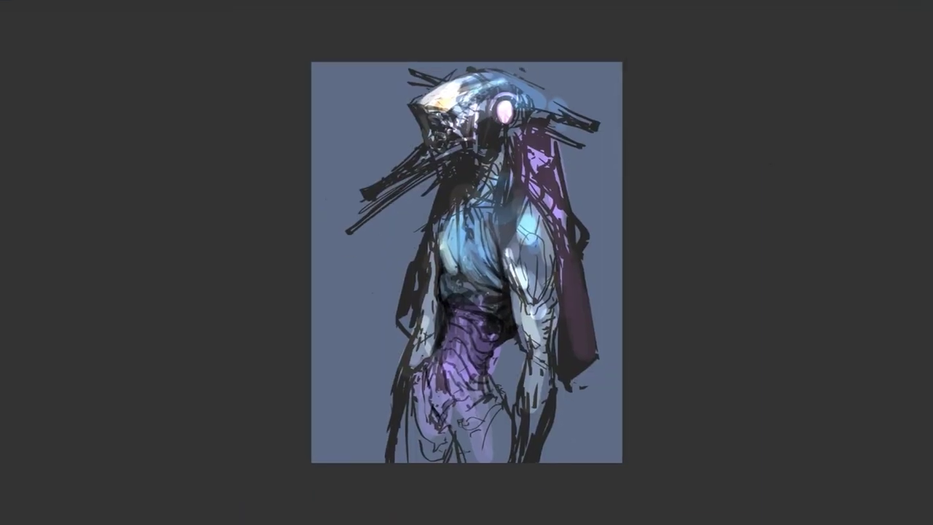
Mirror the canvas and paint long dark strokes over the hanging head drape and the neck
{"action": "key", "text": "ctrl+shift+h"}
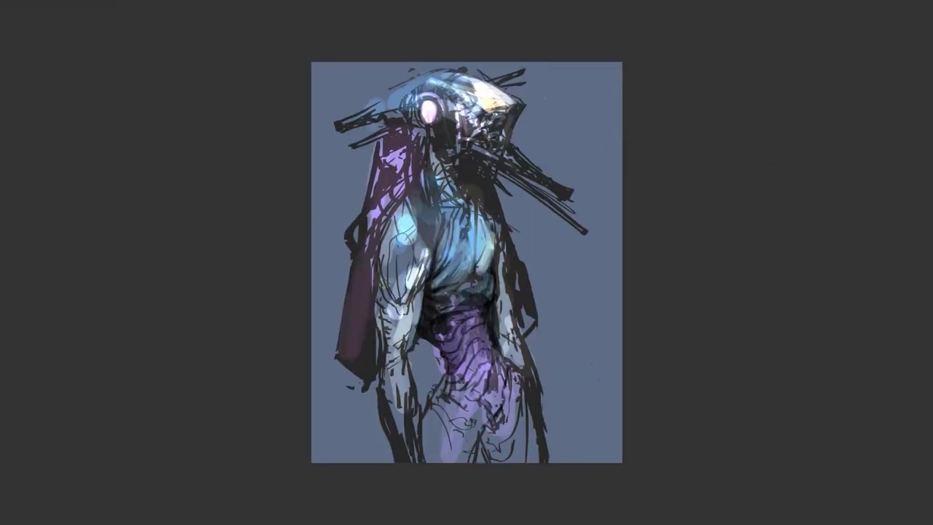
{"action": "mouse_move", "coordinate": [427, 142]}
{"action": "left_mouse_down"}
{"action": "mouse_move", "coordinate": [440, 231]}
{"action": "mouse_move", "coordinate": [419, 216]}
{"action": "left_mouse_up"}
{"action": "left_click_drag", "start_coordinate": [417, 179], "coordinate": [410, 201]}
{"action": "mouse_move", "coordinate": [423, 131]}
{"action": "left_mouse_down"}
{"action": "mouse_move", "coordinate": [430, 218]}
{"action": "mouse_move", "coordinate": [408, 159]}
{"action": "mouse_move", "coordinate": [393, 212]}
{"action": "left_mouse_up"}
{"action": "mouse_move", "coordinate": [398, 146]}
{"action": "left_mouse_down"}
{"action": "mouse_move", "coordinate": [388, 210]}
{"action": "mouse_move", "coordinate": [381, 200]}
{"action": "left_mouse_up"}
{"action": "mouse_move", "coordinate": [401, 128]}
{"action": "left_mouse_down"}
{"action": "mouse_move", "coordinate": [376, 223]}
{"action": "mouse_move", "coordinate": [367, 220]}
{"action": "left_mouse_up"}
{"action": "left_click_drag", "start_coordinate": [383, 152], "coordinate": [367, 203]}
{"action": "left_click_drag", "start_coordinate": [379, 132], "coordinate": [371, 230]}
{"action": "left_click_drag", "start_coordinate": [385, 156], "coordinate": [380, 242]}
{"action": "mouse_move", "coordinate": [471, 161]}
{"action": "left_mouse_down"}
{"action": "mouse_move", "coordinate": [473, 179]}
{"action": "mouse_move", "coordinate": [488, 178]}
{"action": "mouse_move", "coordinate": [482, 191]}
{"action": "mouse_move", "coordinate": [448, 156]}
{"action": "left_mouse_up"}
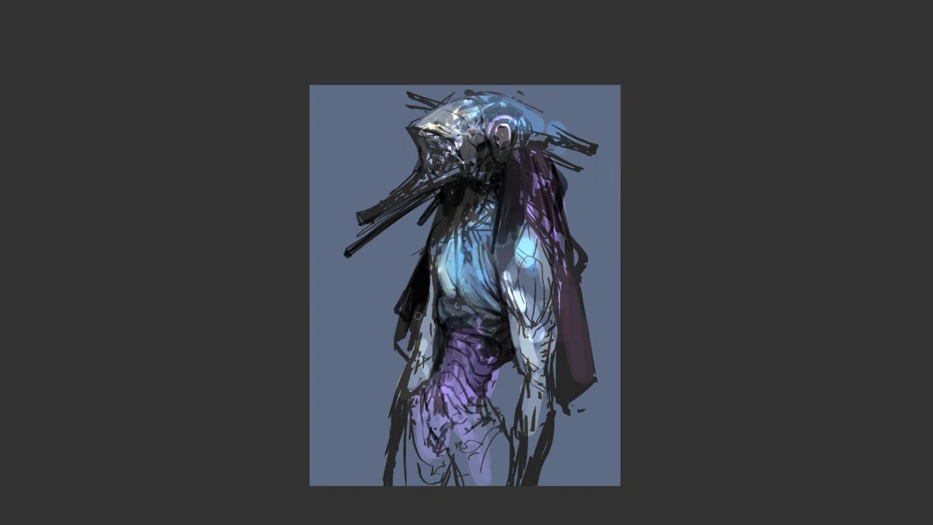
Mirror the canvas back and forth to check the figure's silhouette and proportions
{"action": "key", "text": "h"}
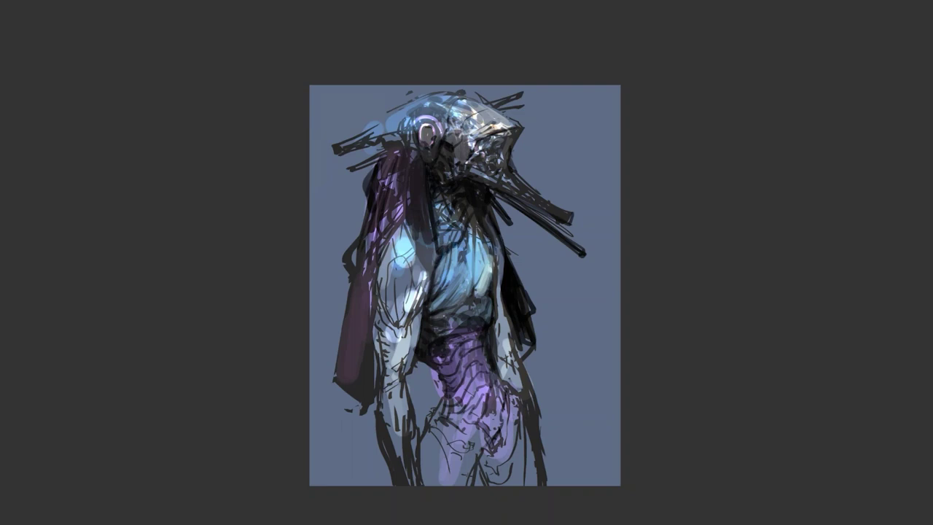
{"action": "scroll", "coordinate": [489, 273], "scroll_direction": "down", "scroll_amount": 1}
{"action": "key", "text": "ctrl+shift+h"}
{"action": "scroll", "coordinate": [482, 264], "scroll_direction": "up", "scroll_amount": 2}
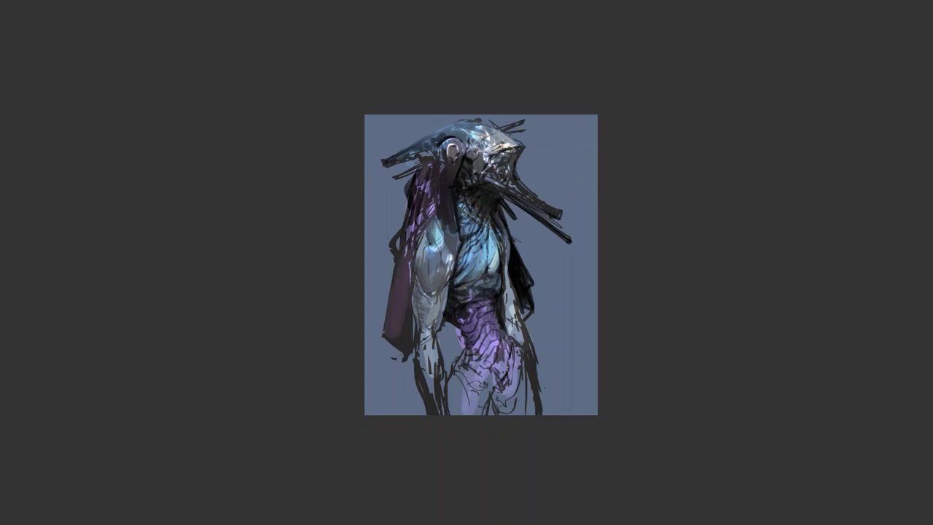
{"action": "key", "text": "ctrl+shift+h"}
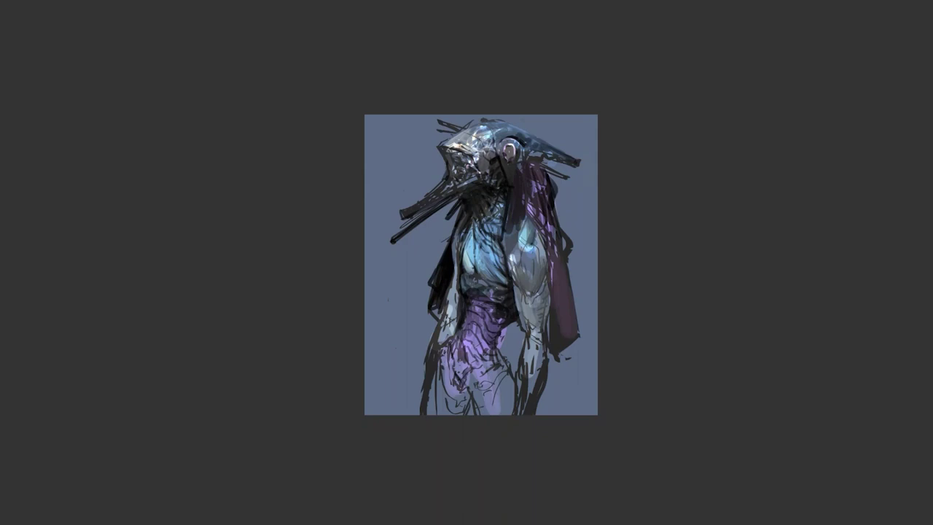
Restore the interface panels, stamp the visible image into a new layer and select its upper half with the rectangular marquee
{"action": "key", "text": "f"}
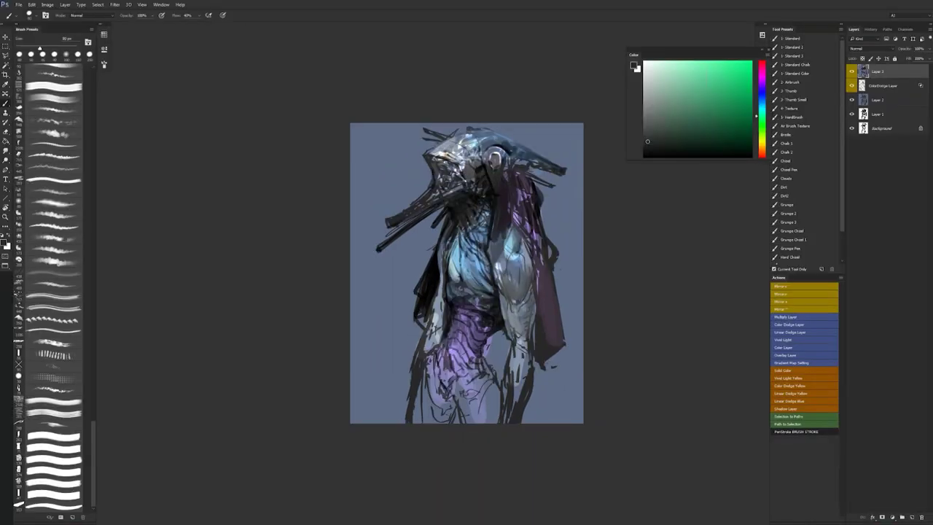
{"action": "key", "text": "ctrl+alt+shift+e"}
{"action": "key", "text": "r"}
{"action": "key", "text": "m"}
{"action": "mouse_move", "coordinate": [338, 106]}
{"action": "left_mouse_down"}
{"action": "mouse_move", "coordinate": [620, 345]}
{"action": "mouse_move", "coordinate": [619, 363]}
{"action": "mouse_move", "coordinate": [614, 287]}
{"action": "left_mouse_up"}
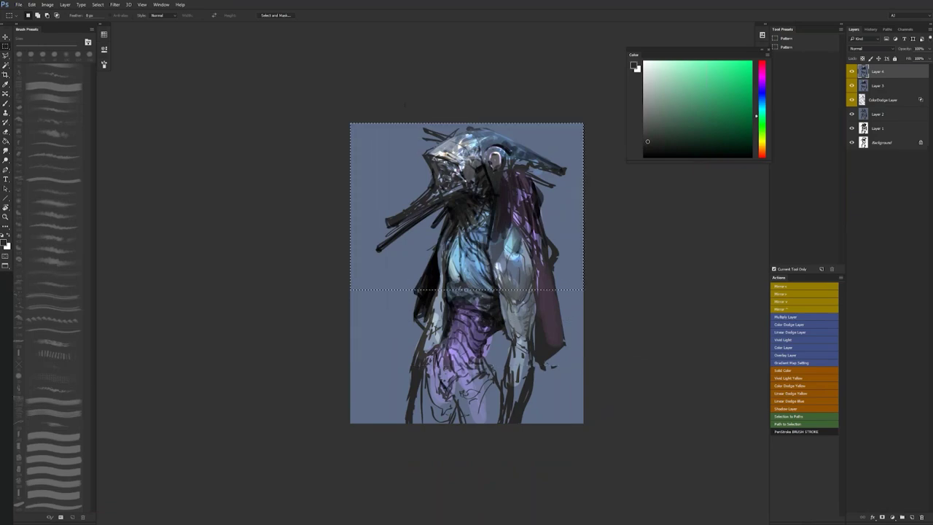
Shrink the creature's head in Liquify with a greatly enlarged Pucker brush and apply the distortion
{"action": "key", "text": "ctrl+shift+x"}
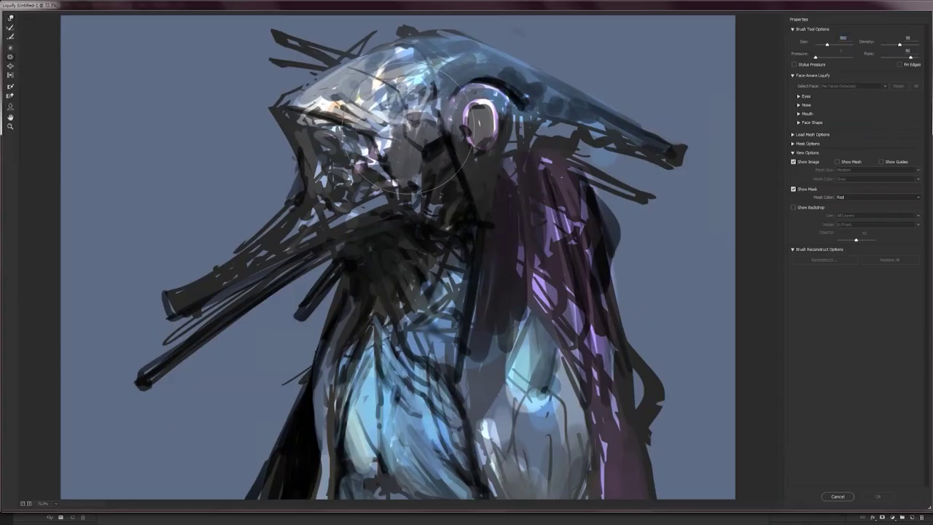
{"action": "key", "text": "bracketright"}
{"action": "key", "text": "bracketright"}
{"action": "key", "text": "bracketright"}
{"action": "key", "text": "bracketright"}
{"action": "key", "text": "bracketright"}
{"action": "key", "text": "bracketright"}
{"action": "key", "text": "bracketright"}
{"action": "key", "text": "bracketright"}
{"action": "key", "text": "bracketright"}
{"action": "key", "text": "bracketright"}
{"action": "key", "text": "bracketright"}
{"action": "key", "text": "bracketright"}
{"action": "key", "text": "bracketright"}
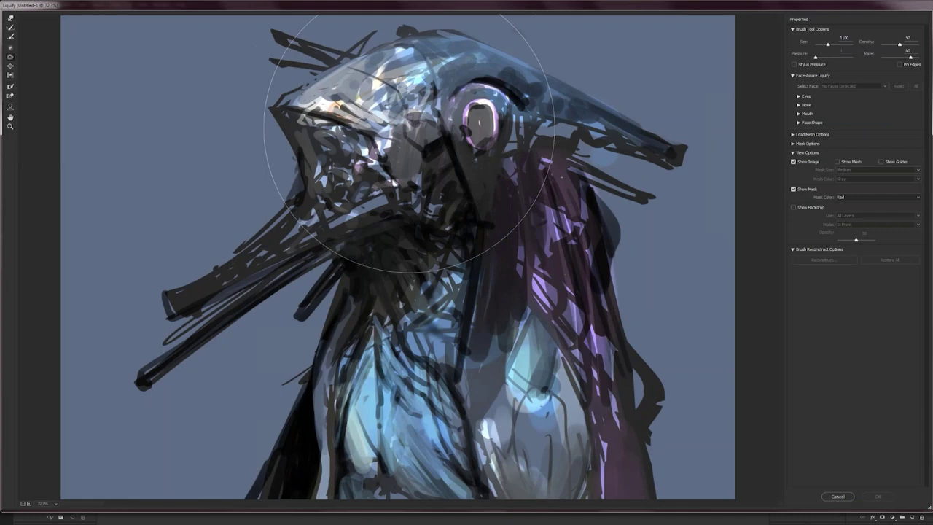
{"action": "left_click", "coordinate": [403, 126]}
{"action": "left_click_drag", "start_coordinate": [403, 127], "coordinate": [428, 118]}
{"action": "left_click", "coordinate": [876, 502]}
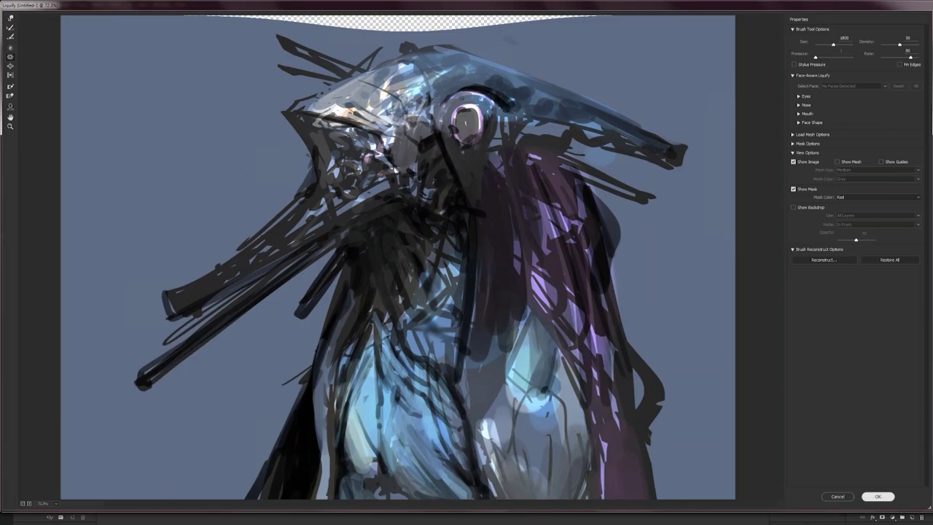
Mirror the canvas and paint the sampled background blue over the empty strip above the creature's head
{"action": "key", "text": "F2"}
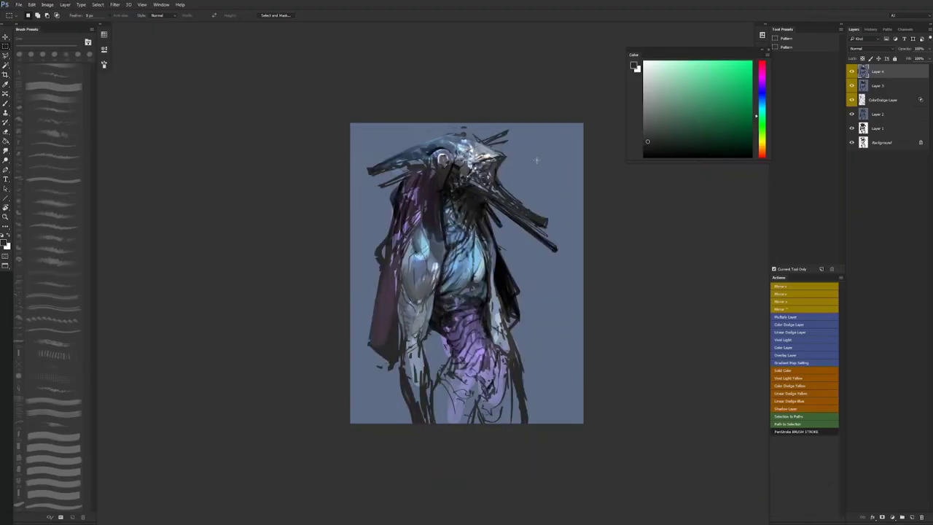
{"action": "key", "text": "b"}
{"action": "left_click", "coordinate": [473, 129], "text": "alt"}
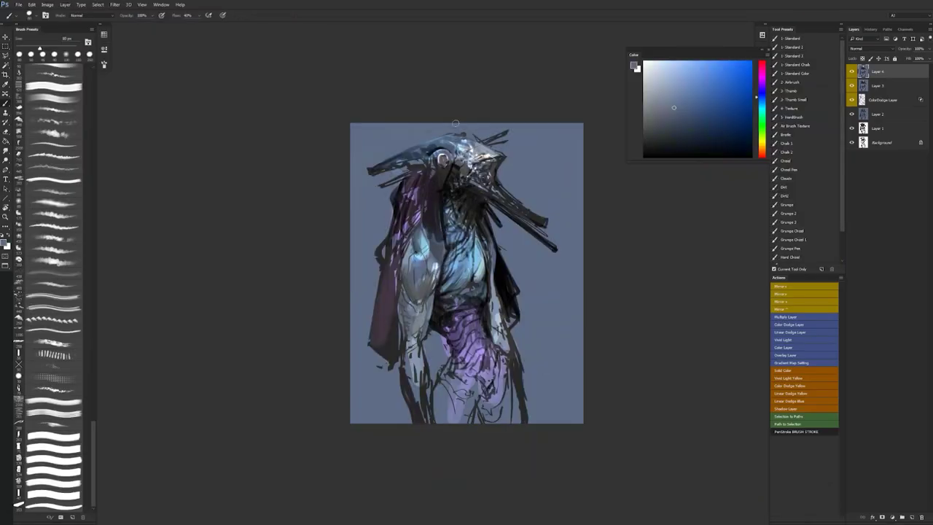
{"action": "key", "text": "F2"}
Enlarge the view of the figure and add small light strokes to the creature's face, sampling its pale blue tones
{"action": "key", "text": "d"}
{"action": "key", "text": "["}
{"action": "key", "text": "["}
{"action": "key", "text": "["}
{"action": "key", "text": "["}
{"action": "key", "text": "["}
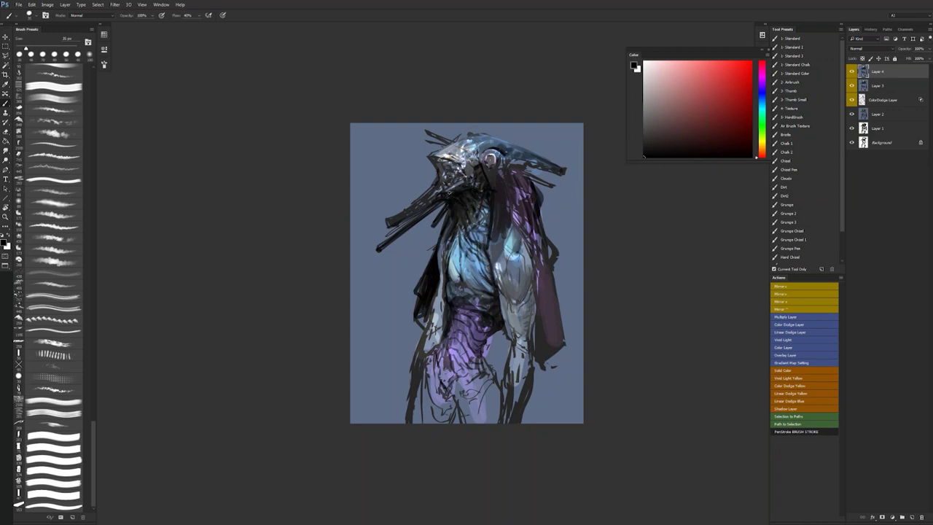
{"action": "key", "text": "ctrl+shift+h"}
{"action": "key", "text": "z"}
{"action": "left_click", "coordinate": [472, 184]}
{"action": "key", "text": "b"}
{"action": "left_click", "coordinate": [474, 146], "text": "alt"}
{"action": "key", "text": "bracketleft"}
{"action": "left_click_drag", "start_coordinate": [476, 144], "coordinate": [473, 148]}
{"action": "left_click", "coordinate": [473, 146], "text": "alt"}
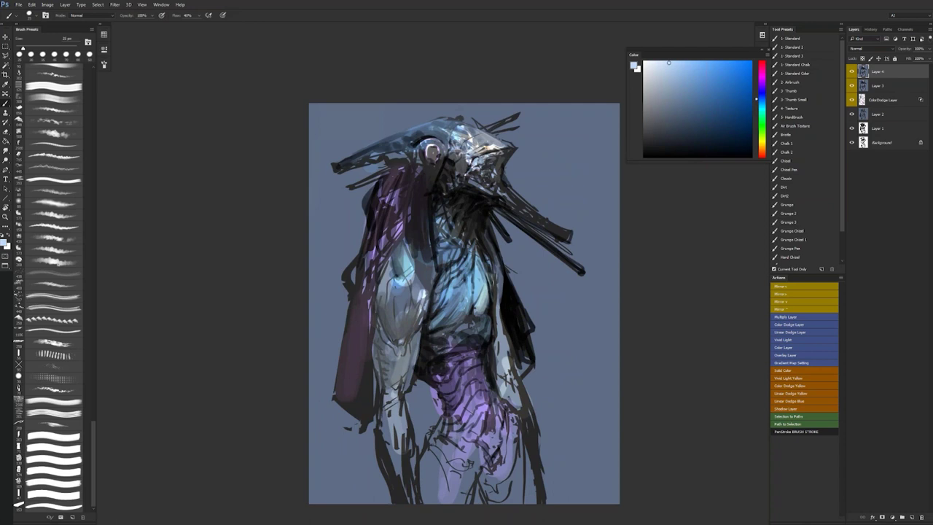
Refine the shoulder and torso with light blue strokes, sampling colours from the figure and mirroring the canvas between passes
{"action": "key", "text": "ctrl+shift+h"}
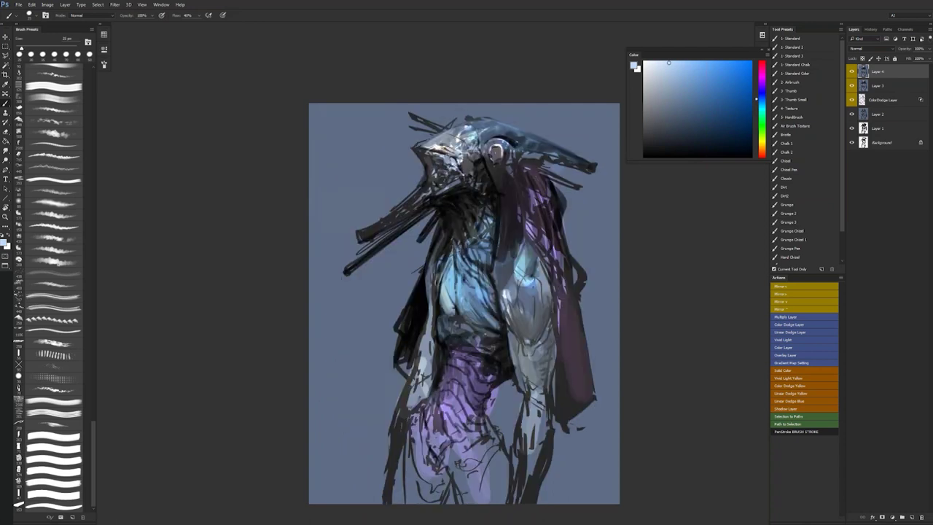
{"action": "left_click", "coordinate": [528, 280], "text": "alt"}
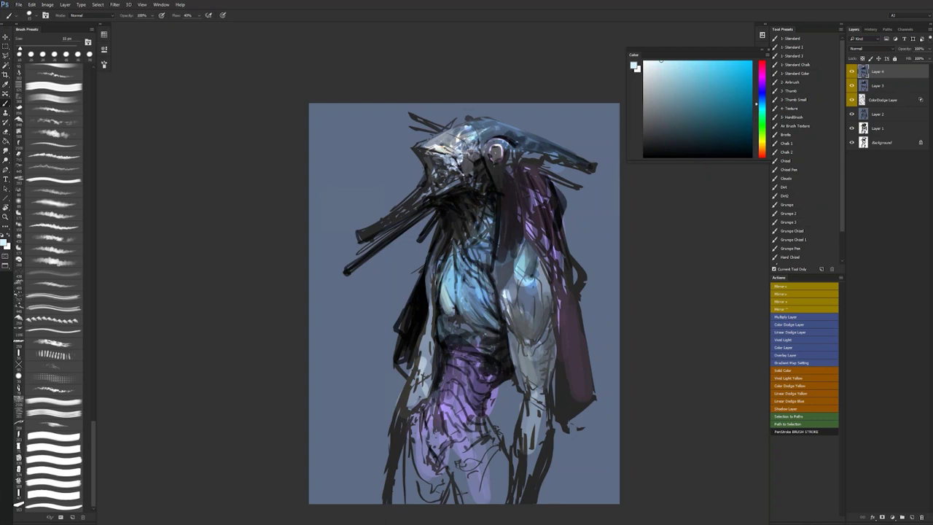
{"action": "key", "text": "F2"}
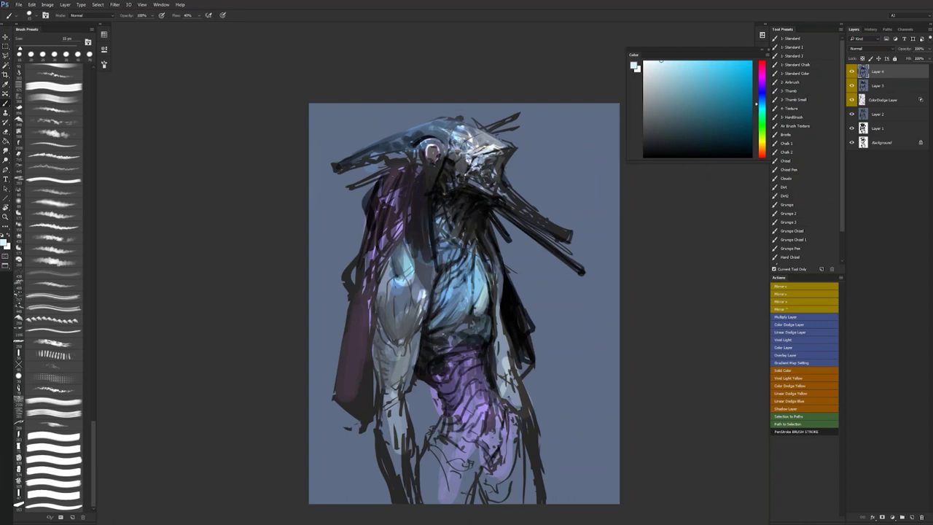
{"action": "left_click", "coordinate": [480, 288], "text": "alt"}
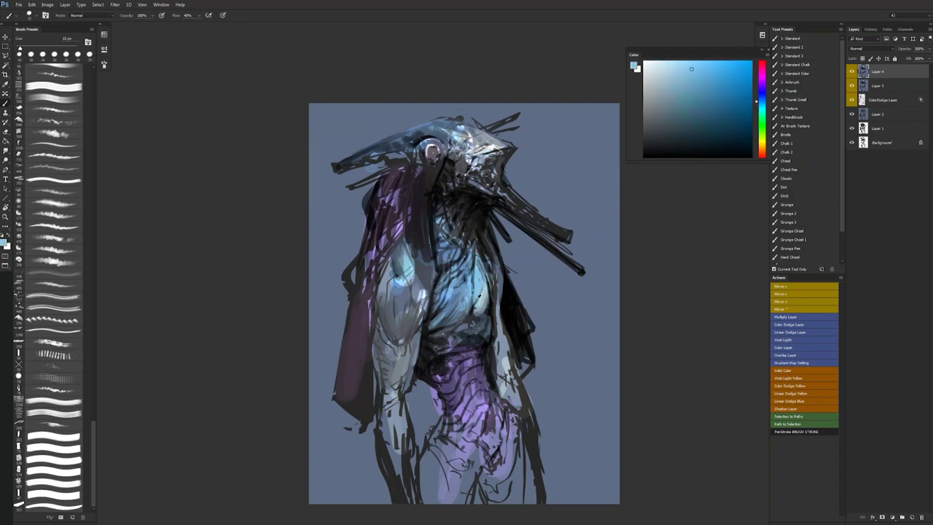
{"action": "key", "text": "period"}
{"action": "key", "text": "period"}
{"action": "key", "text": "period"}
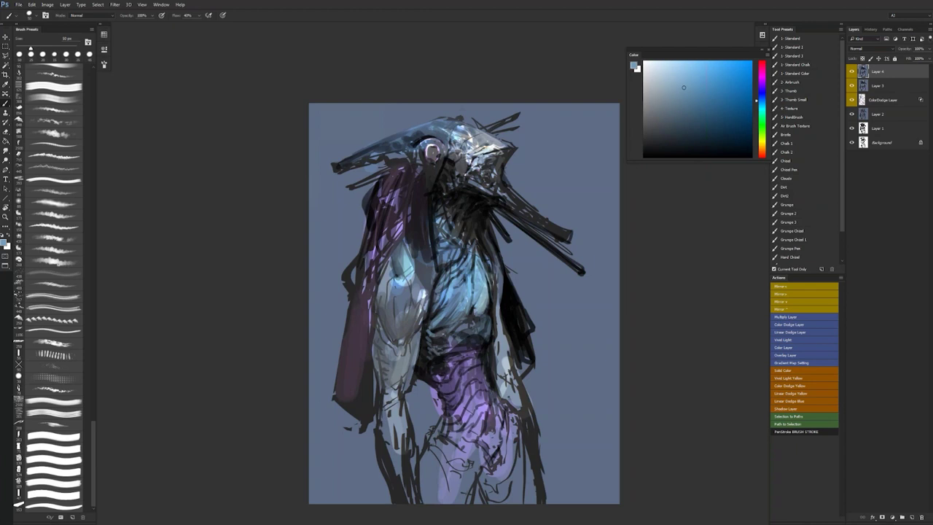
Clean the gap beside the waist with background blue, and shade the hip and thigh with broad, sampled darker strokes
{"action": "left_click", "coordinate": [429, 405], "text": "alt"}
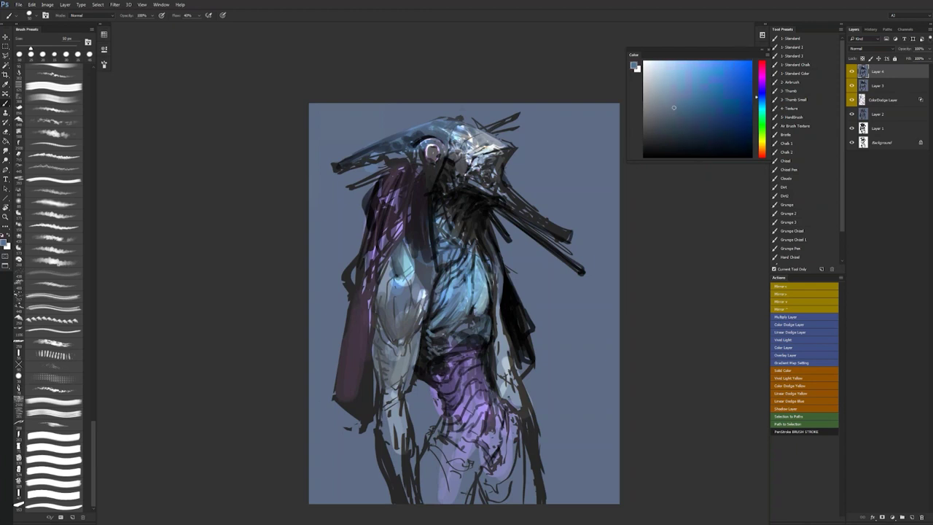
{"action": "mouse_move", "coordinate": [437, 384]}
{"action": "left_mouse_down"}
{"action": "mouse_move", "coordinate": [440, 412]}
{"action": "mouse_move", "coordinate": [451, 405]}
{"action": "mouse_move", "coordinate": [461, 417]}
{"action": "left_mouse_up"}
{"action": "left_click", "coordinate": [436, 376], "text": "alt"}
{"action": "key", "text": "bracketright"}
{"action": "key", "text": "bracketright"}
{"action": "key", "text": "bracketright"}
{"action": "key", "text": "bracketright"}
{"action": "key", "text": "bracketright"}
{"action": "key", "text": "bracketright"}
{"action": "key", "text": "bracketright"}
{"action": "key", "text": "bracketright"}
{"action": "key", "text": "bracketright"}
{"action": "key", "text": "bracketright"}
{"action": "key", "text": "bracketright"}
{"action": "mouse_move", "coordinate": [468, 381]}
{"action": "left_mouse_down"}
{"action": "mouse_move", "coordinate": [477, 425]}
{"action": "mouse_move", "coordinate": [454, 420]}
{"action": "mouse_move", "coordinate": [464, 437]}
{"action": "mouse_move", "coordinate": [439, 455]}
{"action": "mouse_move", "coordinate": [431, 503]}
{"action": "left_mouse_up"}
{"action": "left_click_drag", "start_coordinate": [452, 458], "coordinate": [442, 508]}
Fill the near forearm and hand with dark strokes from the wrist down to the canvas edge, using sampled colours
{"action": "left_click", "coordinate": [423, 466], "text": "alt"}
{"action": "left_click_drag", "start_coordinate": [423, 461], "coordinate": [427, 502]}
{"action": "left_click_drag", "start_coordinate": [388, 440], "coordinate": [403, 500]}
{"action": "left_click_drag", "start_coordinate": [400, 423], "coordinate": [400, 446]}
{"action": "left_click_drag", "start_coordinate": [400, 457], "coordinate": [407, 502]}
{"action": "left_click_drag", "start_coordinate": [400, 436], "coordinate": [401, 466]}
{"action": "left_click", "coordinate": [398, 451], "text": "alt"}
{"action": "left_click_drag", "start_coordinate": [395, 420], "coordinate": [399, 467]}
{"action": "left_click_drag", "start_coordinate": [396, 424], "coordinate": [398, 456]}
{"action": "left_click_drag", "start_coordinate": [397, 470], "coordinate": [399, 492]}
{"action": "key", "text": "["}
{"action": "left_click_drag", "start_coordinate": [403, 435], "coordinate": [412, 503]}
{"action": "left_click_drag", "start_coordinate": [411, 439], "coordinate": [414, 504]}
{"action": "left_click_drag", "start_coordinate": [412, 456], "coordinate": [413, 480]}
{"action": "mouse_move", "coordinate": [405, 427]}
{"action": "left_mouse_down"}
{"action": "mouse_move", "coordinate": [406, 439]}
{"action": "mouse_move", "coordinate": [384, 458]}
{"action": "left_mouse_up"}
{"action": "key", "text": "]"}
{"action": "left_click_drag", "start_coordinate": [383, 415], "coordinate": [387, 438]}
{"action": "mouse_move", "coordinate": [392, 409]}
{"action": "left_mouse_down"}
{"action": "mouse_move", "coordinate": [393, 443]}
{"action": "mouse_move", "coordinate": [401, 435]}
{"action": "left_mouse_up"}
{"action": "left_click_drag", "start_coordinate": [405, 427], "coordinate": [407, 438]}
Define the far forearm and hand with thin black strokes using a much smaller brush
{"action": "key", "text": "["}
{"action": "key", "text": "["}
{"action": "key", "text": "["}
{"action": "key", "text": "["}
{"action": "key", "text": "["}
{"action": "key", "text": "["}
{"action": "key", "text": "["}
{"action": "key", "text": "["}
{"action": "key", "text": "["}
{"action": "key", "text": "d"}
{"action": "left_click_drag", "start_coordinate": [522, 419], "coordinate": [528, 439]}
{"action": "mouse_move", "coordinate": [526, 437]}
{"action": "left_mouse_down"}
{"action": "mouse_move", "coordinate": [542, 502]}
{"action": "mouse_move", "coordinate": [541, 487]}
{"action": "left_mouse_up"}
{"action": "key", "text": "["}
{"action": "left_click_drag", "start_coordinate": [520, 398], "coordinate": [523, 425]}
{"action": "left_click_drag", "start_coordinate": [527, 409], "coordinate": [531, 422]}
{"action": "left_click_drag", "start_coordinate": [540, 469], "coordinate": [543, 501]}
Darken the lower part of the near forearm with a greatly enlarged brush in black and a sampled dark tone
{"action": "key", "text": "]"}
{"action": "key", "text": "]"}
{"action": "key", "text": "]"}
{"action": "key", "text": "]"}
{"action": "key", "text": "]"}
{"action": "key", "text": "]"}
{"action": "key", "text": "]"}
{"action": "key", "text": "]"}
{"action": "key", "text": "]"}
{"action": "key", "text": "]"}
{"action": "left_click_drag", "start_coordinate": [388, 489], "coordinate": [395, 503]}
{"action": "left_click_drag", "start_coordinate": [382, 460], "coordinate": [389, 488]}
{"action": "left_click_drag", "start_coordinate": [388, 489], "coordinate": [396, 503]}
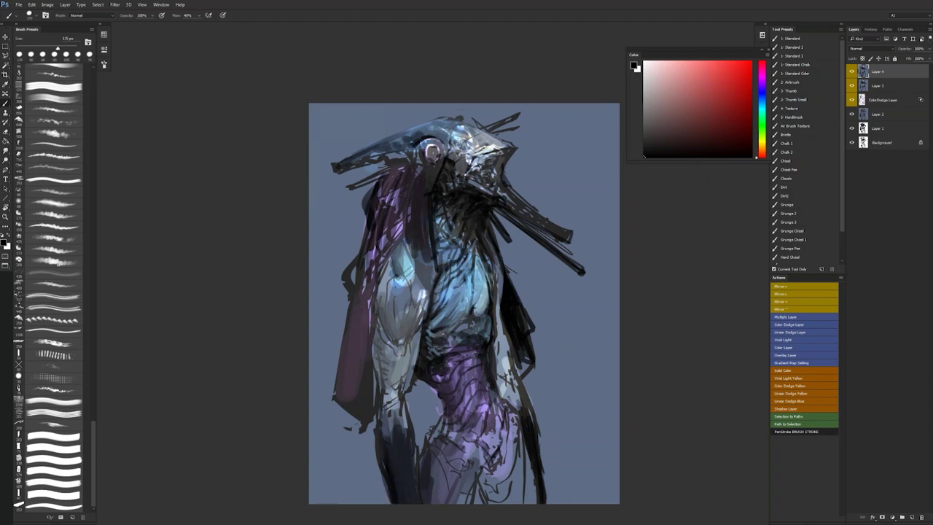
{"action": "left_click", "coordinate": [396, 470], "text": "alt"}
{"action": "left_click_drag", "start_coordinate": [393, 457], "coordinate": [403, 502]}
{"action": "left_click_drag", "start_coordinate": [402, 454], "coordinate": [410, 502]}
{"action": "key", "text": "["}
{"action": "left_click_drag", "start_coordinate": [392, 424], "coordinate": [392, 430]}
Paint small dark strokes around the near arm's wrist with a progressively reduced brush
{"action": "key", "text": "["}
{"action": "left_click_drag", "start_coordinate": [394, 413], "coordinate": [382, 406]}
{"action": "key", "text": "["}
{"action": "key", "text": "["}
{"action": "key", "text": "["}
{"action": "key", "text": "["}
{"action": "key", "text": "["}
{"action": "key", "text": "["}
{"action": "key", "text": "["}
{"action": "left_click_drag", "start_coordinate": [381, 385], "coordinate": [387, 400]}
{"action": "left_click_drag", "start_coordinate": [385, 392], "coordinate": [390, 425]}
{"action": "mouse_move", "coordinate": [386, 406]}
{"action": "left_mouse_down"}
{"action": "mouse_move", "coordinate": [389, 419]}
{"action": "mouse_move", "coordinate": [387, 409]}
{"action": "left_mouse_up"}
{"action": "left_click_drag", "start_coordinate": [385, 419], "coordinate": [388, 428]}
{"action": "left_click_drag", "start_coordinate": [387, 395], "coordinate": [387, 402]}
Reinforce the near arm's outer edge along the hanging drape with thin black strokes, and enlarge the brush again
{"action": "key", "text": "["}
{"action": "left_click_drag", "start_coordinate": [374, 344], "coordinate": [375, 359]}
{"action": "left_click_drag", "start_coordinate": [375, 319], "coordinate": [373, 325]}
{"action": "key", "text": "d"}
{"action": "left_click_drag", "start_coordinate": [374, 292], "coordinate": [370, 324]}
{"action": "left_click_drag", "start_coordinate": [371, 310], "coordinate": [370, 355]}
{"action": "key", "text": "]"}
{"action": "key", "text": "]"}
{"action": "key", "text": "]"}
{"action": "key", "text": "]"}
{"action": "key", "text": "]"}
{"action": "key", "text": "]"}
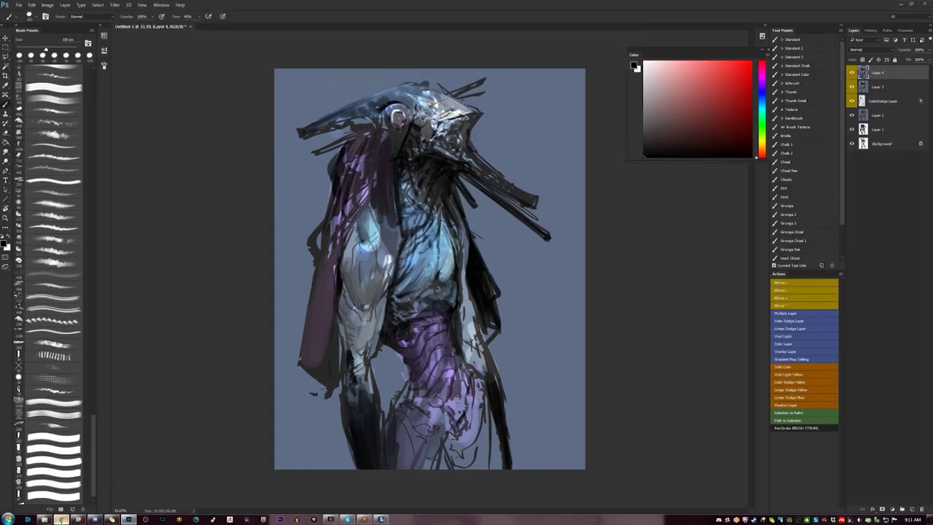
Switch to Chrome and search Google for "how to manage my time" in a new tab
{"action": "left_click", "coordinate": [62, 520]}
{"action": "left_click", "coordinate": [221, 5]}
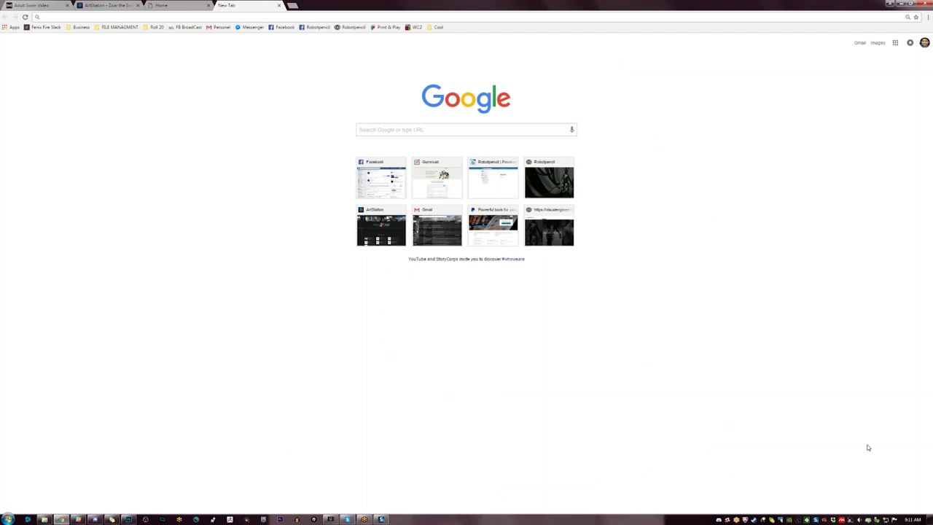
{"action": "type", "text": "how to manag"}
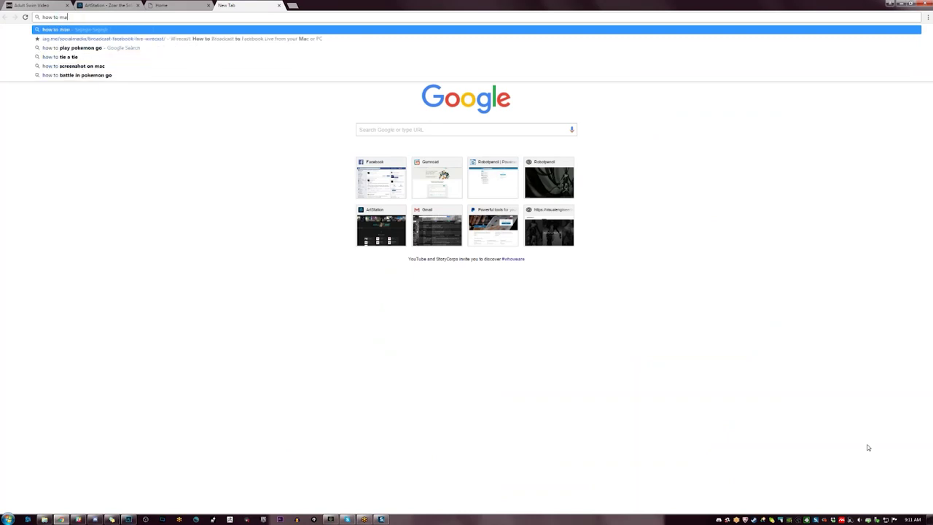
{"action": "type", "text": "e my time"}
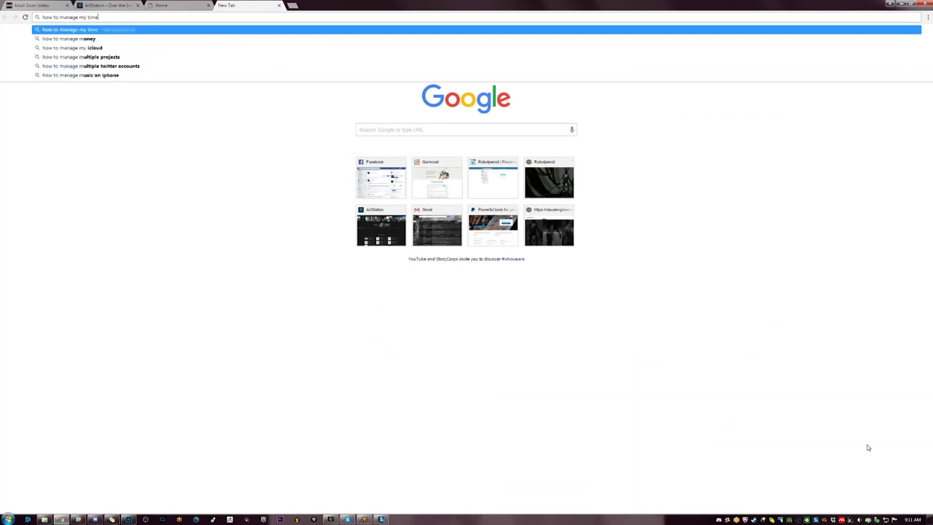
{"action": "key", "text": "Return"}
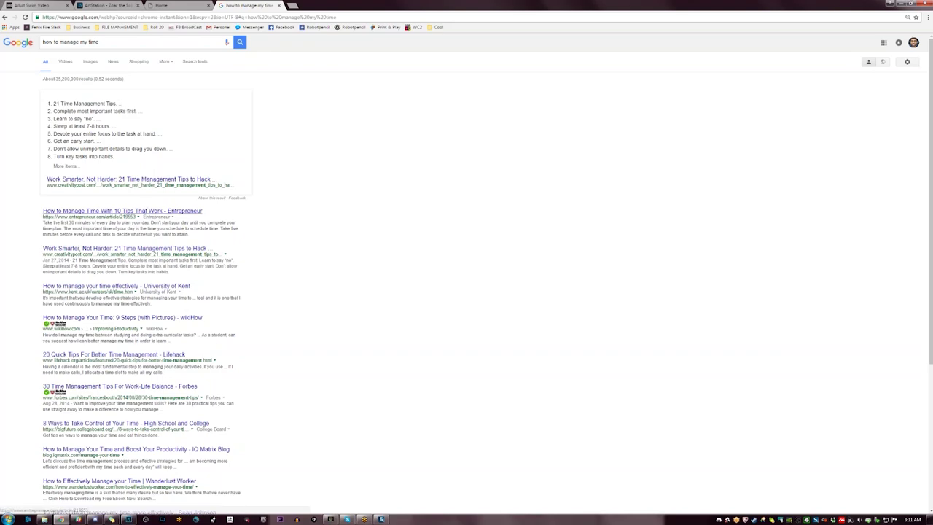
Open Entrepreneur's "How to Manage Time With 10 Tips That Work" article, skip the advertisement and look through its tips
{"action": "left_click", "coordinate": [122, 210]}
{"action": "scroll", "coordinate": [565, 279], "scroll_direction": "down", "scroll_amount": 2}
{"action": "scroll", "coordinate": [606, 288], "scroll_direction": "down", "scroll_amount": 10}
{"action": "scroll", "coordinate": [607, 288], "scroll_direction": "down", "scroll_amount": 2}
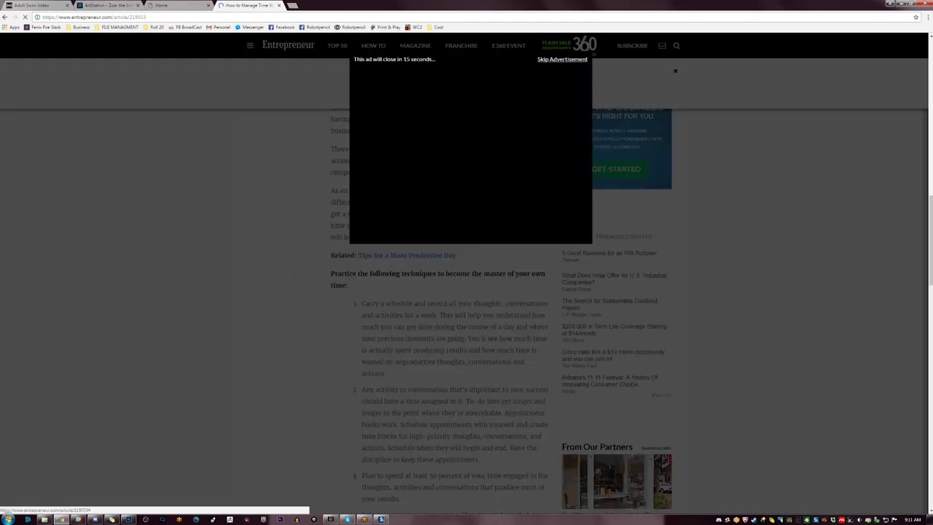
{"action": "left_click", "coordinate": [562, 59]}
{"action": "scroll", "coordinate": [389, 291], "scroll_direction": "down", "scroll_amount": 2}
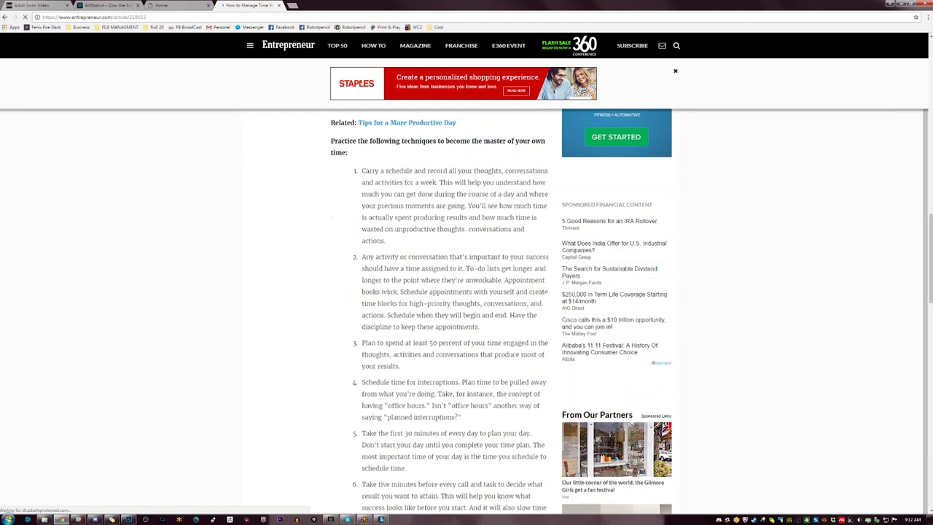
{"action": "scroll", "coordinate": [440, 255], "scroll_direction": "down", "scroll_amount": 2}
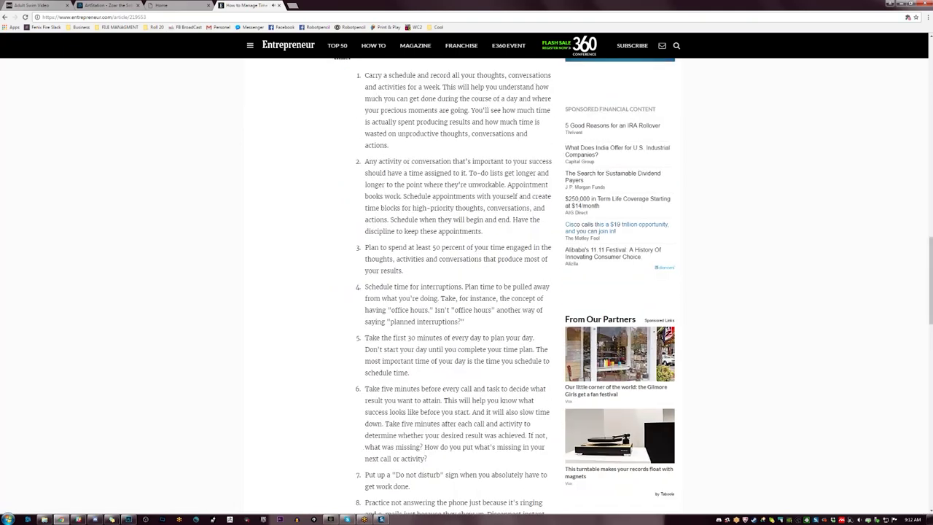
Return to the beginning of the time management article and pause its introductory video
{"action": "scroll", "coordinate": [529, 255], "scroll_direction": "up", "scroll_amount": 6}
{"action": "scroll", "coordinate": [536, 256], "scroll_direction": "up", "scroll_amount": 4}
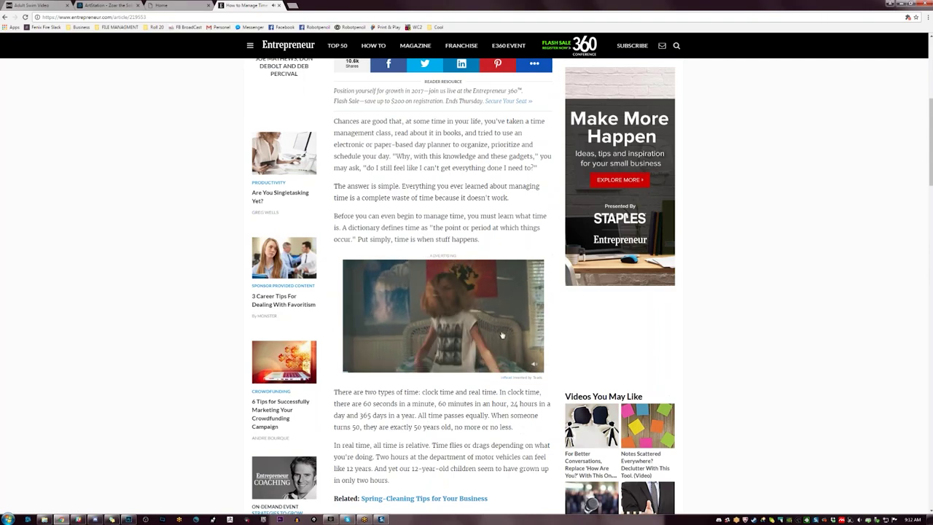
{"action": "scroll", "coordinate": [360, 188], "scroll_direction": "down", "scroll_amount": 3}
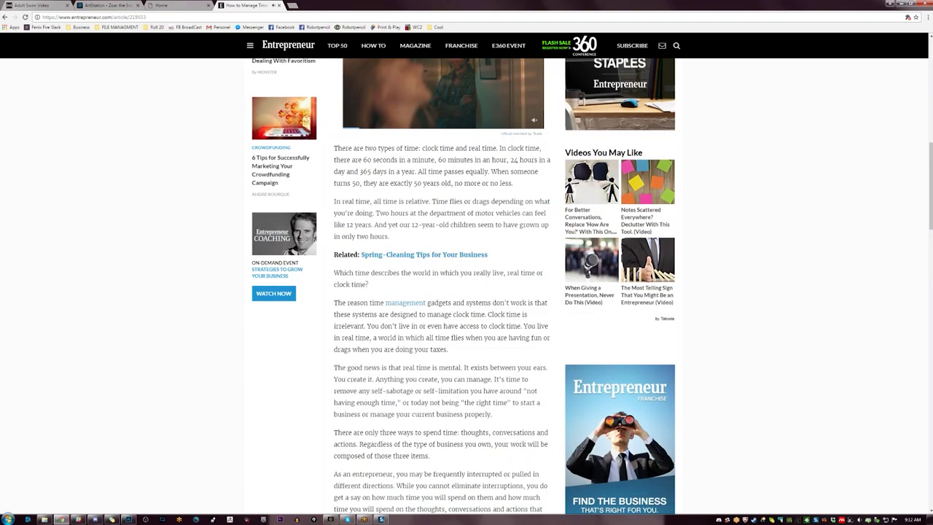
{"action": "scroll", "coordinate": [359, 187], "scroll_direction": "up", "scroll_amount": 1}
{"action": "scroll", "coordinate": [360, 188], "scroll_direction": "up", "scroll_amount": 4}
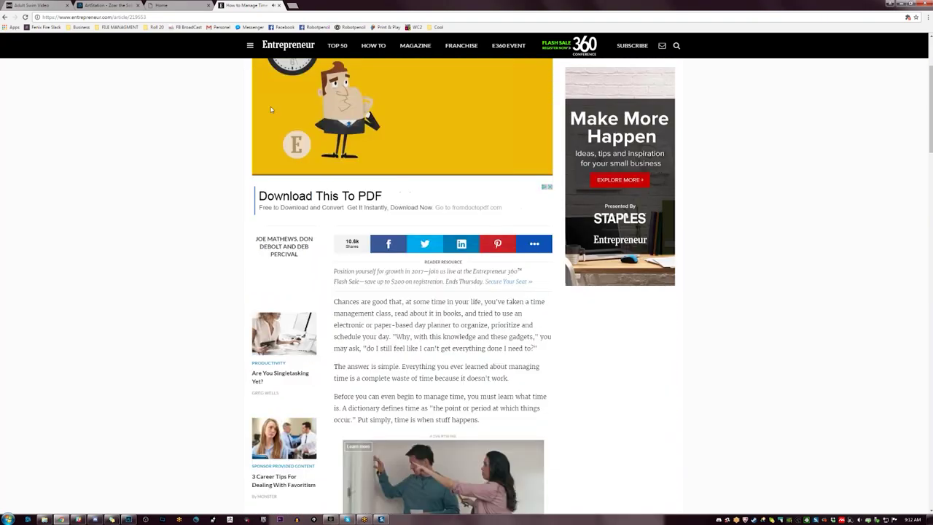
{"action": "left_click", "coordinate": [402, 134]}
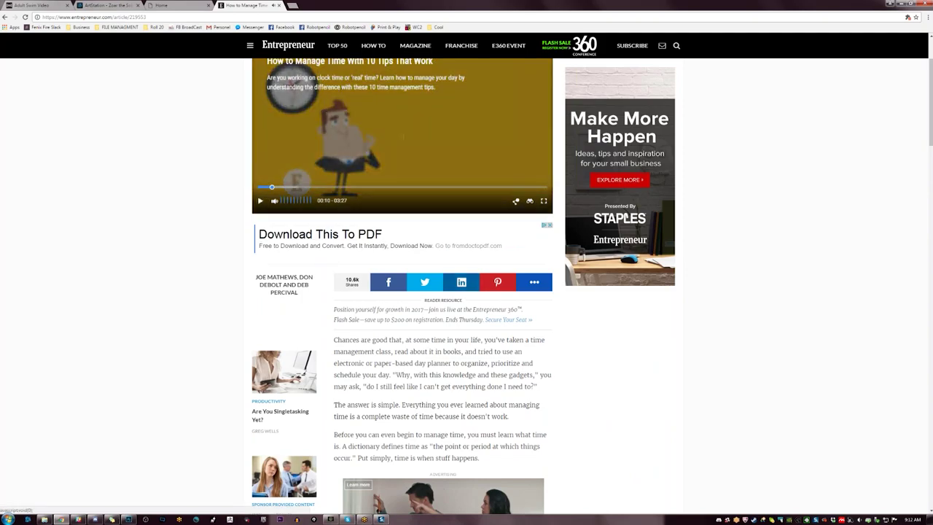
Read through the numbered time management techniques and highlight "Schedule time for interruptions." in the fourth tip
{"action": "scroll", "coordinate": [422, 182], "scroll_direction": "up", "scroll_amount": 2}
{"action": "scroll", "coordinate": [423, 186], "scroll_direction": "down", "scroll_amount": 15}
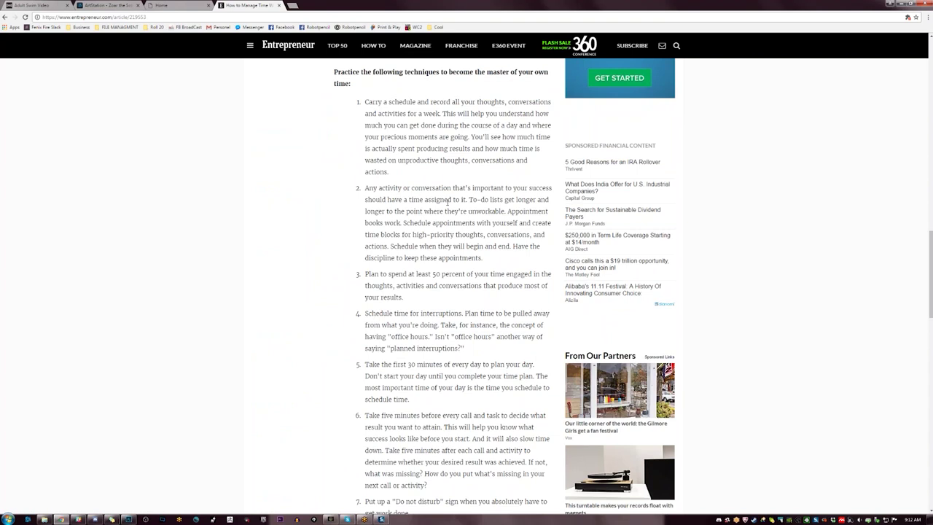
{"action": "scroll", "coordinate": [473, 224], "scroll_direction": "down", "scroll_amount": 2}
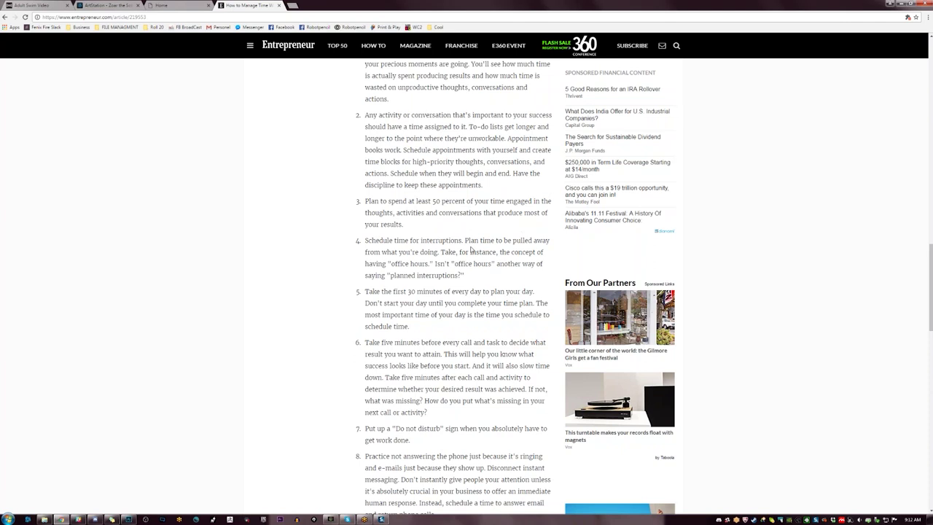
{"action": "scroll", "coordinate": [470, 251], "scroll_direction": "down", "scroll_amount": 1}
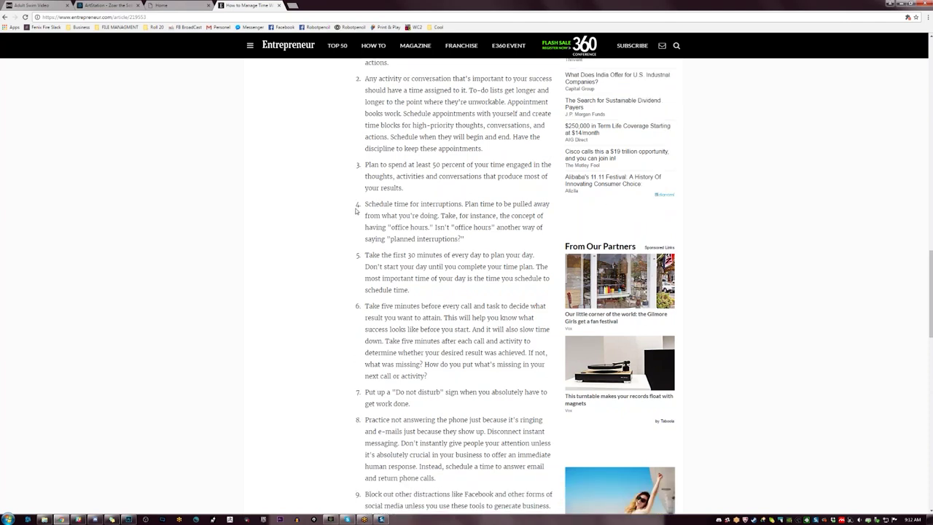
{"action": "left_click_drag", "start_coordinate": [366, 205], "coordinate": [465, 195]}
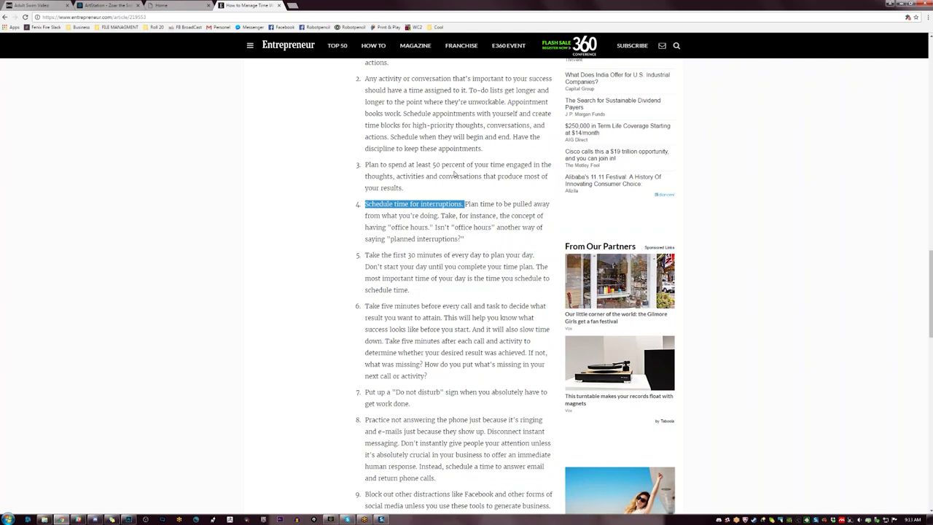
Open Google Calendar from a new browser tab
{"action": "left_click", "coordinate": [293, 6]}
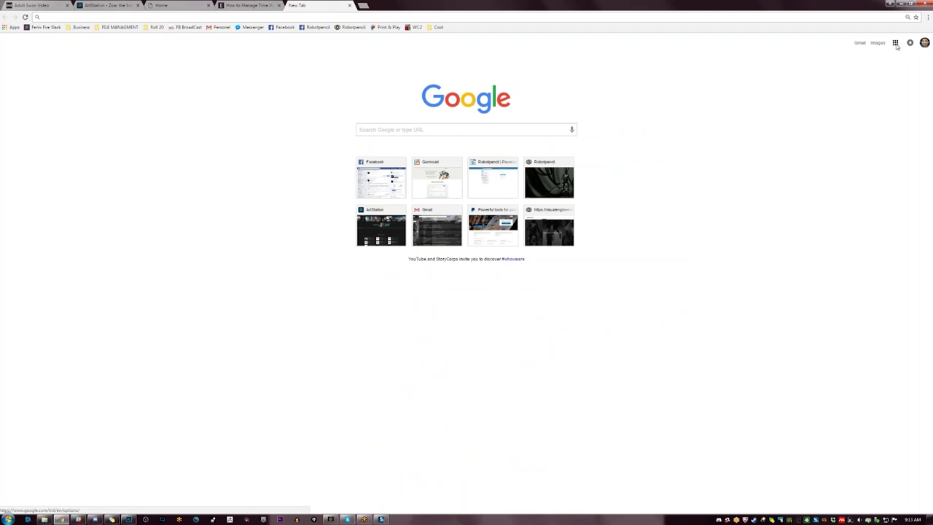
{"action": "left_click", "coordinate": [895, 43]}
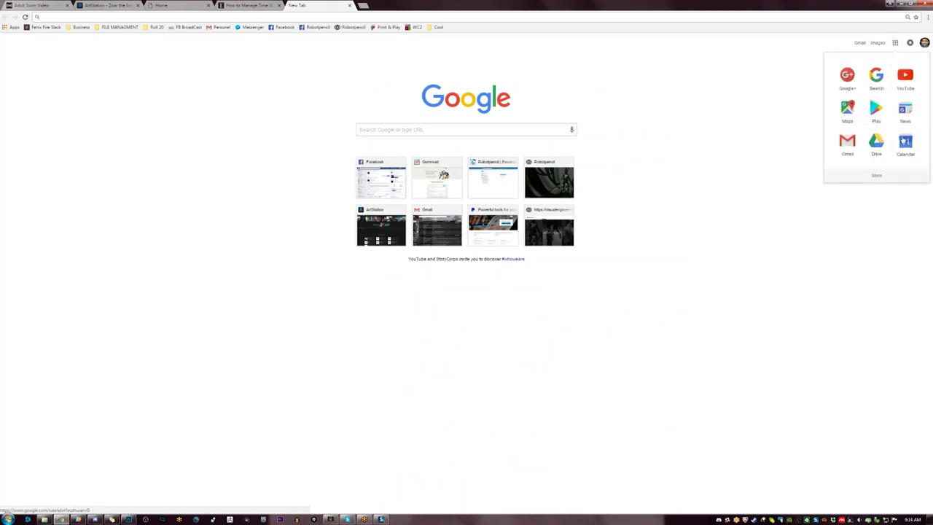
{"action": "left_click", "coordinate": [904, 141]}
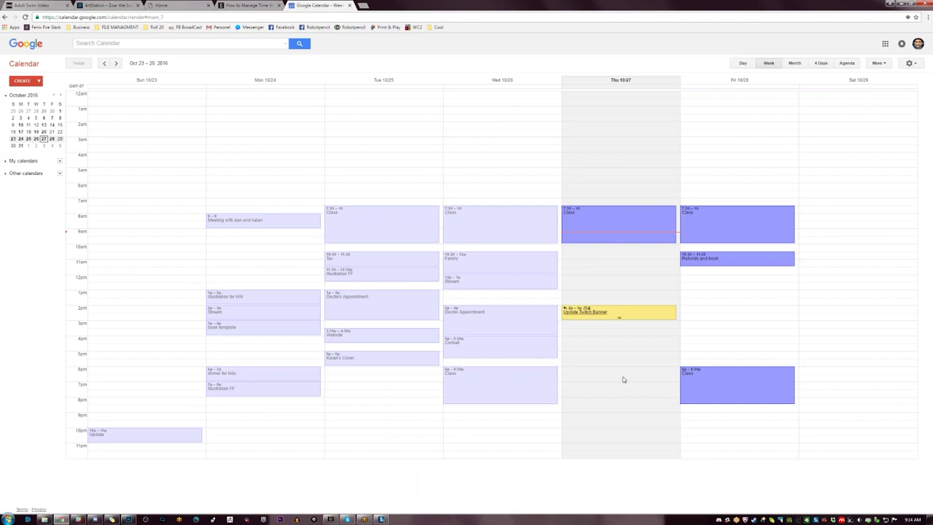
Create a calendar event titled "Stream" on Thursday, October 27 from 12pm to 1pm
{"action": "left_click", "coordinate": [592, 268]}
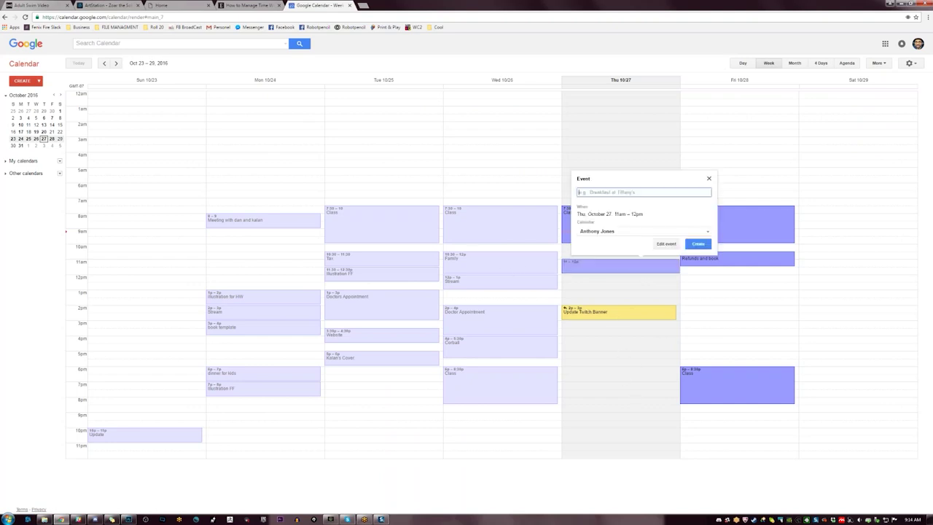
{"action": "left_click", "coordinate": [612, 275]}
{"action": "left_click", "coordinate": [608, 280]}
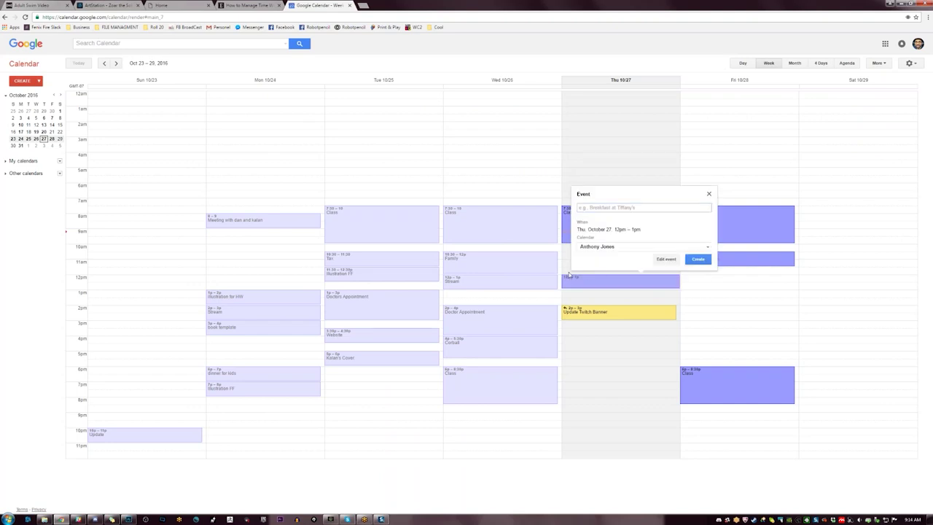
{"action": "left_click", "coordinate": [606, 209]}
{"action": "type", "text": "Stream"}
{"action": "left_click", "coordinate": [698, 262]}
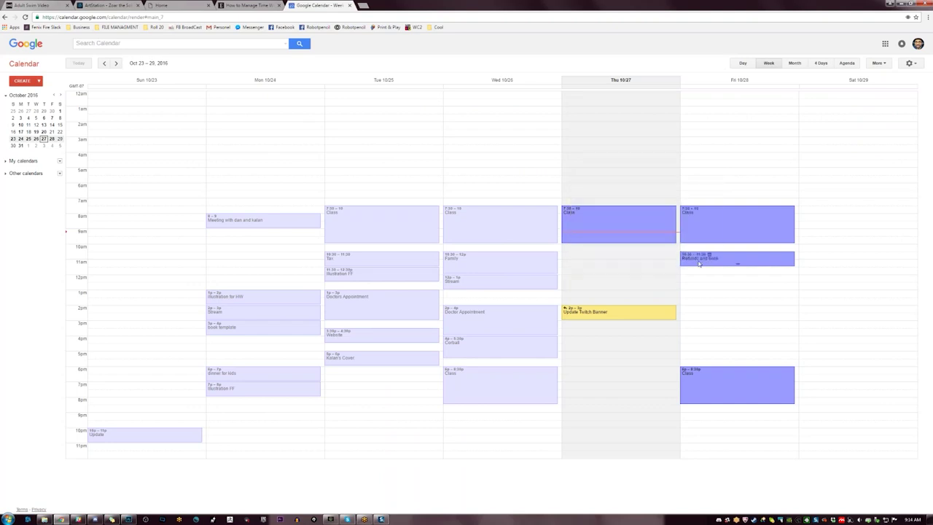
Create a "Work and hangout" event on Thursday, October 27 at 10:30am and move it to 11am–12pm
{"action": "left_click", "coordinate": [570, 256]}
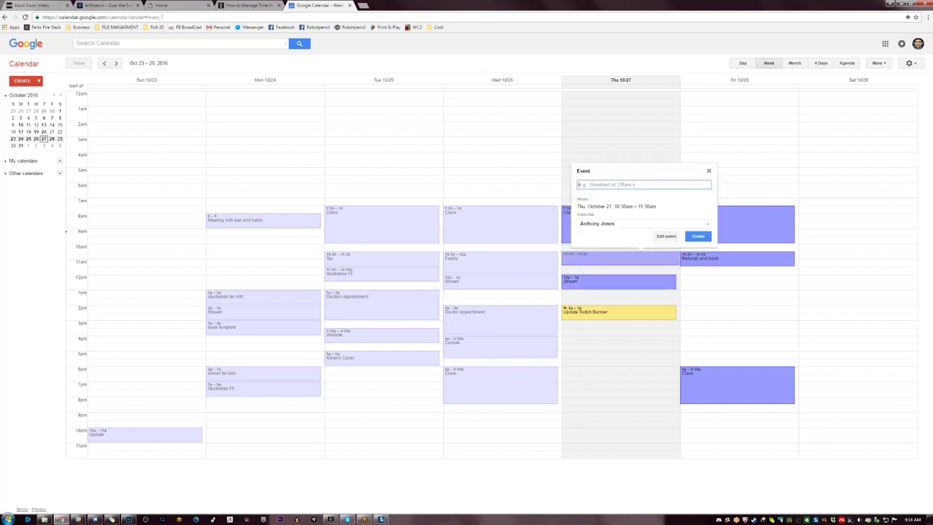
{"action": "type", "text": "WOr"}
{"action": "type", "text": "ee"}
{"action": "type", "text": "and hangout"}
{"action": "key", "text": "Return"}
{"action": "left_click_drag", "start_coordinate": [611, 256], "coordinate": [610, 261]}
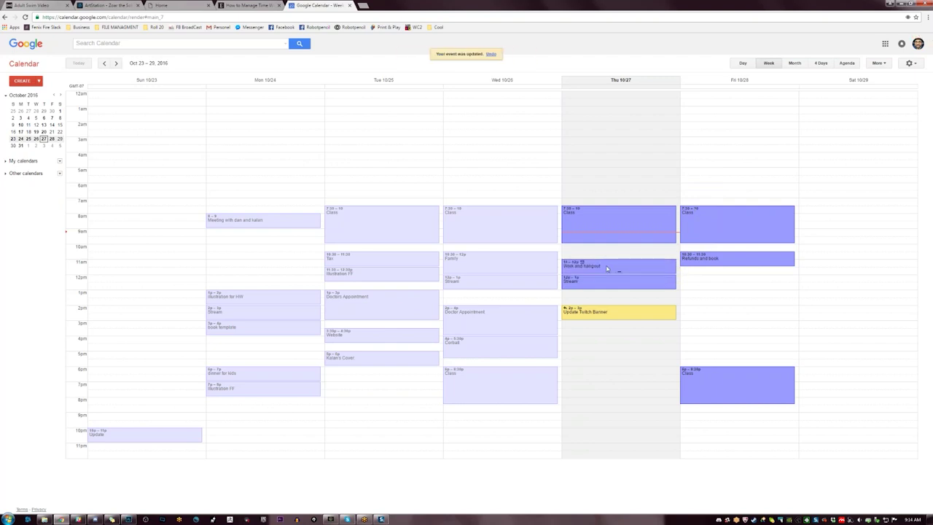
{"action": "left_click", "coordinate": [609, 268]}
{"action": "left_click", "coordinate": [813, 300]}
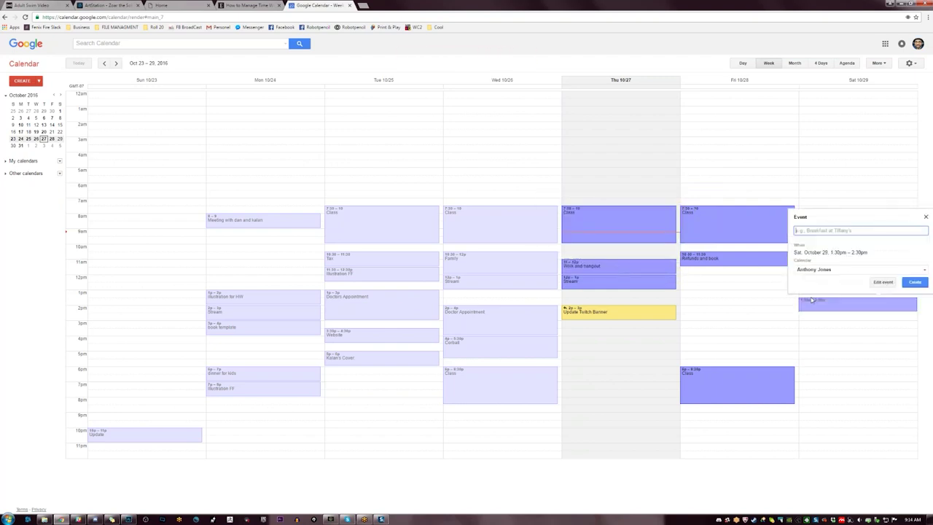
{"action": "left_click", "coordinate": [736, 310]}
{"action": "left_click", "coordinate": [651, 342]}
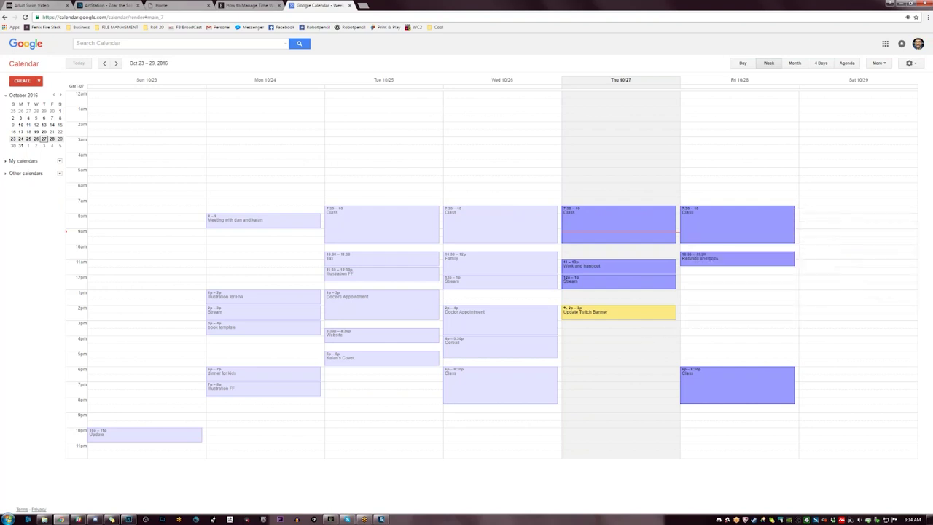
{"action": "left_click", "coordinate": [645, 343]}
{"action": "left_click", "coordinate": [616, 363]}
{"action": "left_click", "coordinate": [609, 384]}
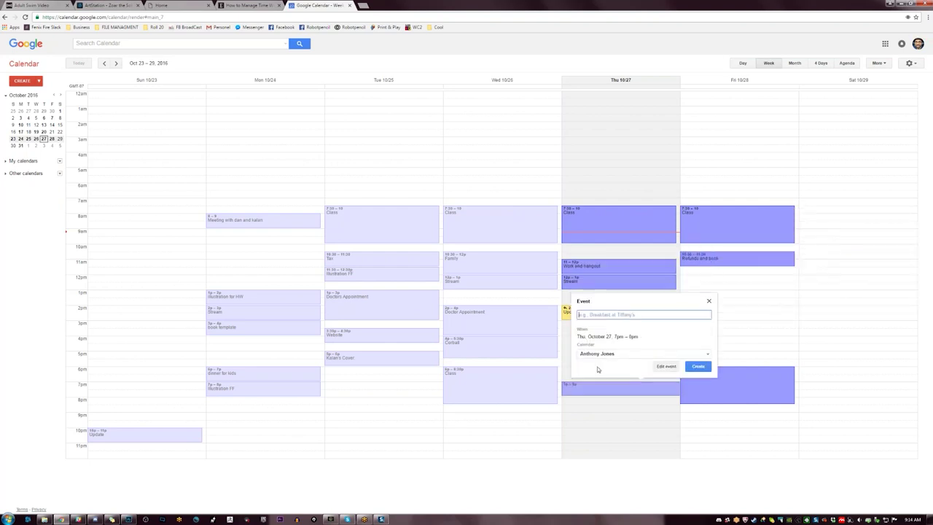
{"action": "left_click", "coordinate": [571, 345]}
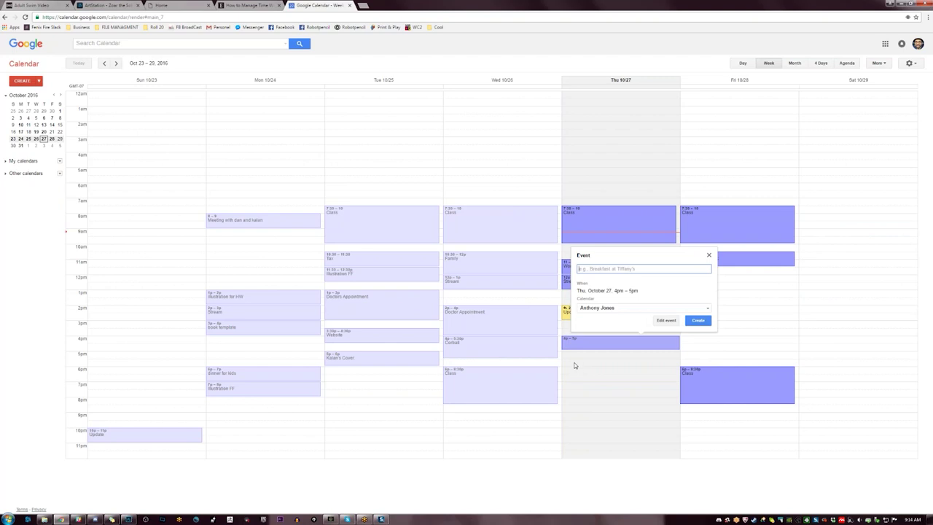
{"action": "left_click", "coordinate": [576, 366]}
{"action": "left_click", "coordinate": [576, 364]}
{"action": "left_click", "coordinate": [568, 349]}
{"action": "left_click", "coordinate": [568, 348]}
{"action": "left_click", "coordinate": [565, 342]}
{"action": "left_click", "coordinate": [565, 342]}
Review the details of this week's Wednesday, Tuesday and Monday events, including Class, Corball, Website and both Illustration FF entries
{"action": "left_click", "coordinate": [483, 229]}
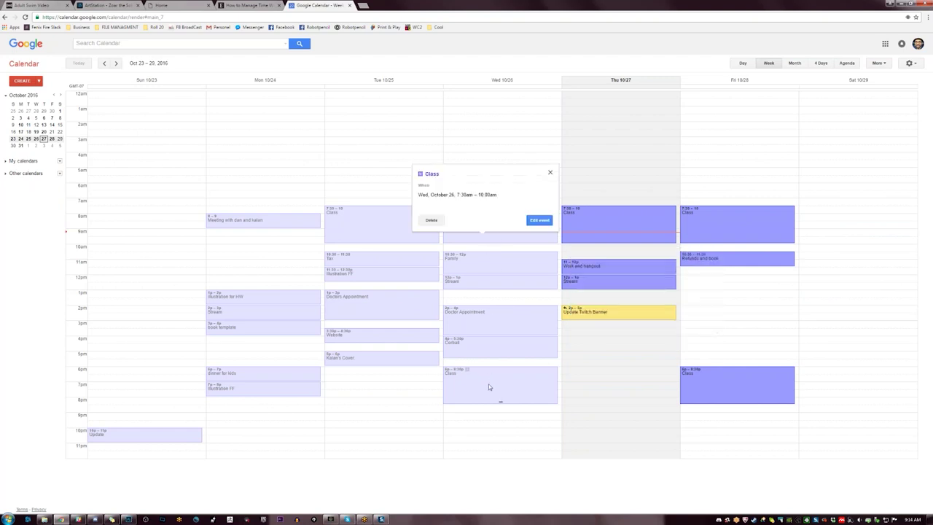
{"action": "left_click", "coordinate": [489, 383]}
{"action": "left_click", "coordinate": [491, 241]}
{"action": "left_click", "coordinate": [497, 281]}
{"action": "left_click", "coordinate": [489, 346]}
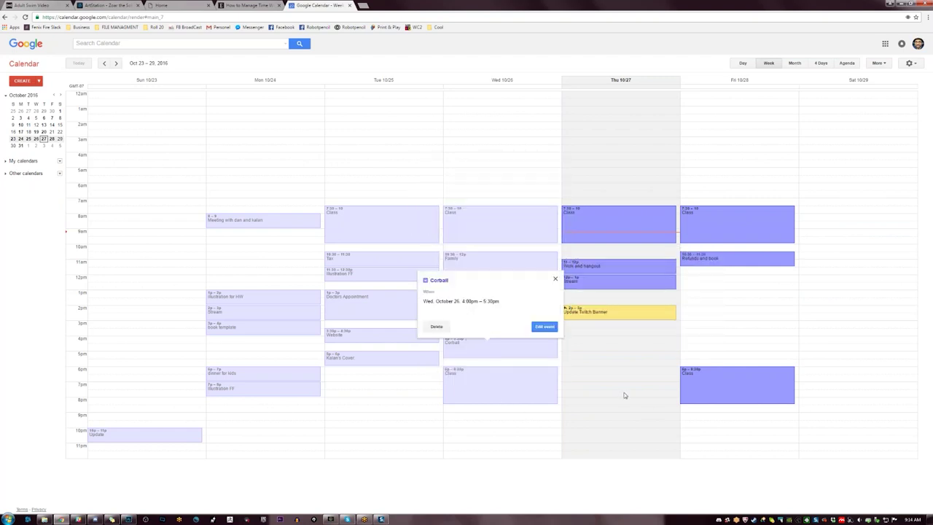
{"action": "left_click", "coordinate": [623, 394]}
{"action": "left_click", "coordinate": [382, 278]}
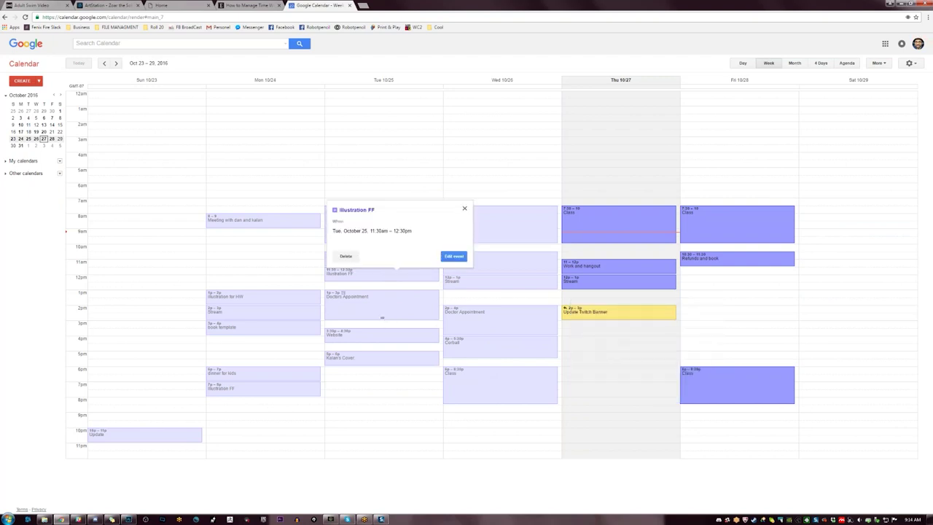
{"action": "left_click", "coordinate": [394, 339]}
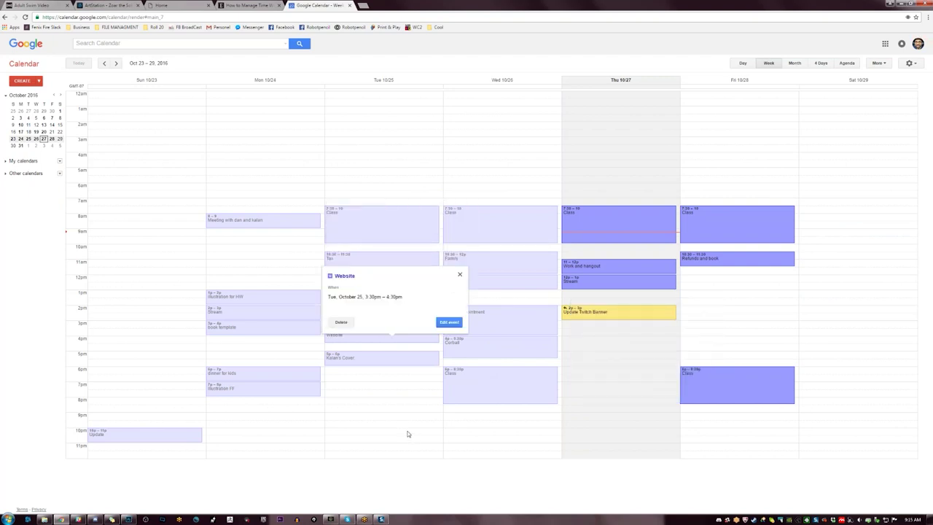
{"action": "left_click", "coordinate": [366, 360]}
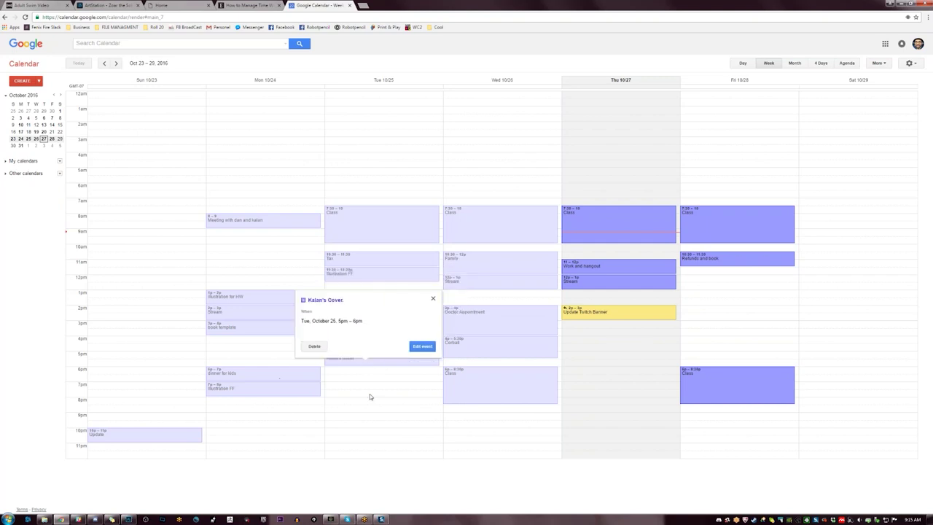
{"action": "left_click", "coordinate": [261, 358]}
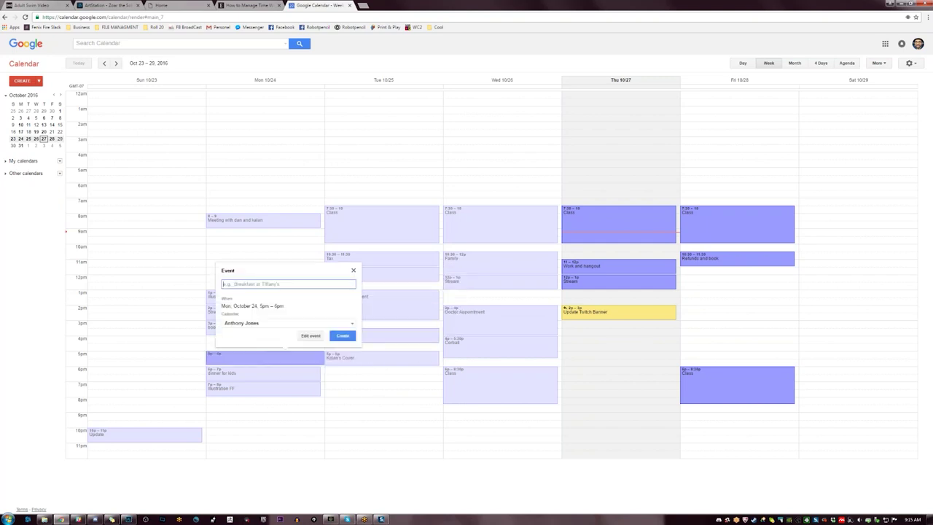
{"action": "left_click", "coordinate": [378, 410]}
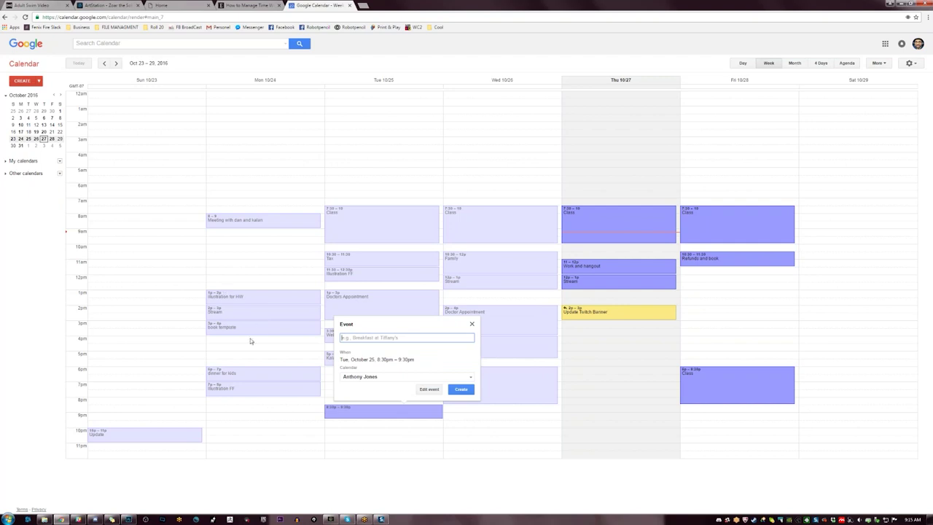
{"action": "left_click", "coordinate": [270, 390]}
{"action": "left_click", "coordinate": [270, 390]}
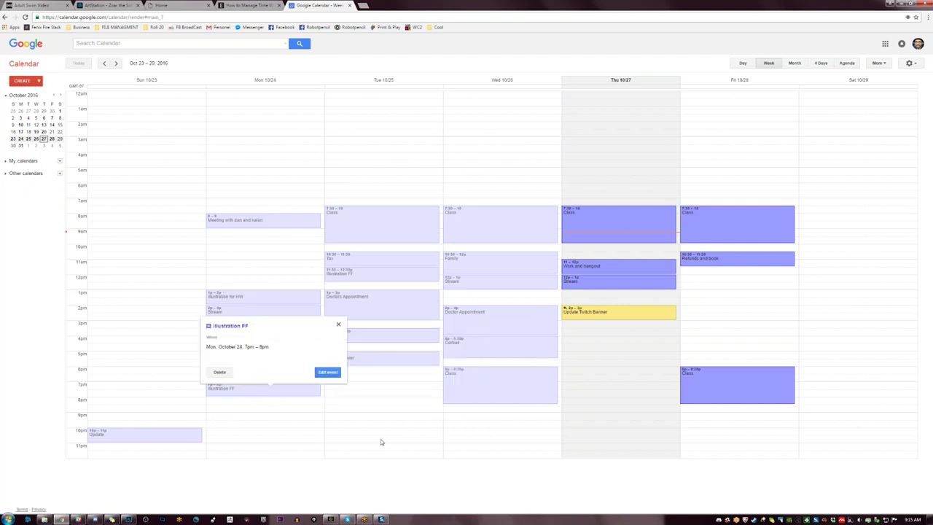
{"action": "left_click", "coordinate": [391, 406]}
{"action": "left_click", "coordinate": [392, 406]}
{"action": "left_click", "coordinate": [370, 224]}
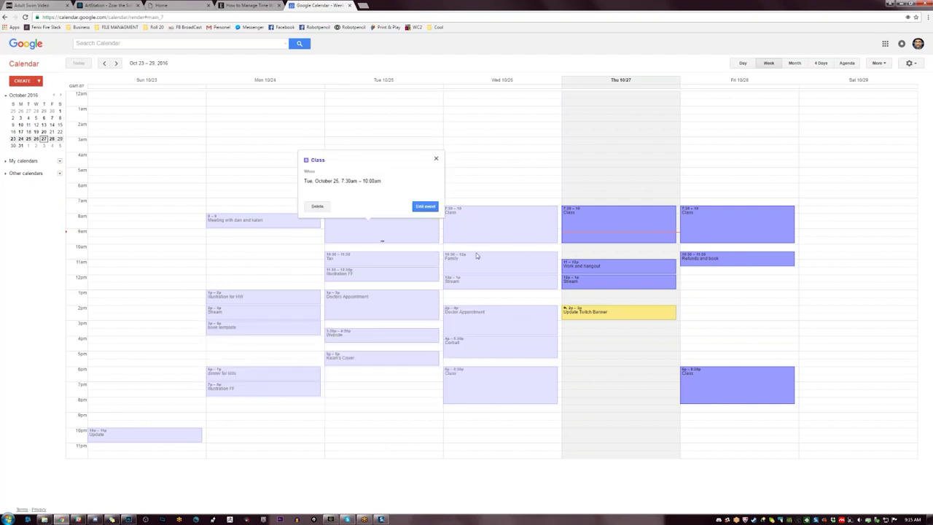
{"action": "left_click", "coordinate": [647, 350]}
{"action": "left_click", "coordinate": [602, 383]}
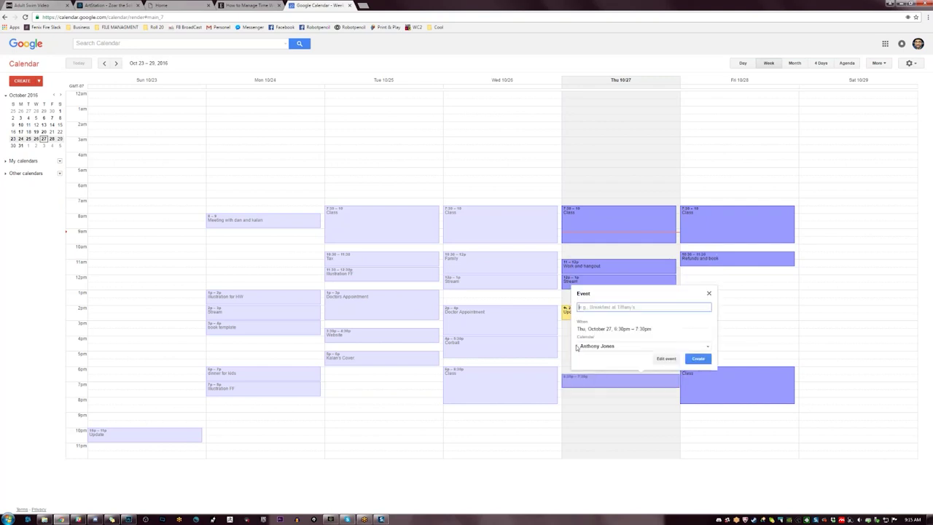
{"action": "left_click", "coordinate": [567, 334]}
{"action": "left_click", "coordinate": [622, 385]}
{"action": "left_click", "coordinate": [755, 276]}
{"action": "left_click", "coordinate": [737, 276]}
{"action": "left_click", "coordinate": [738, 290]}
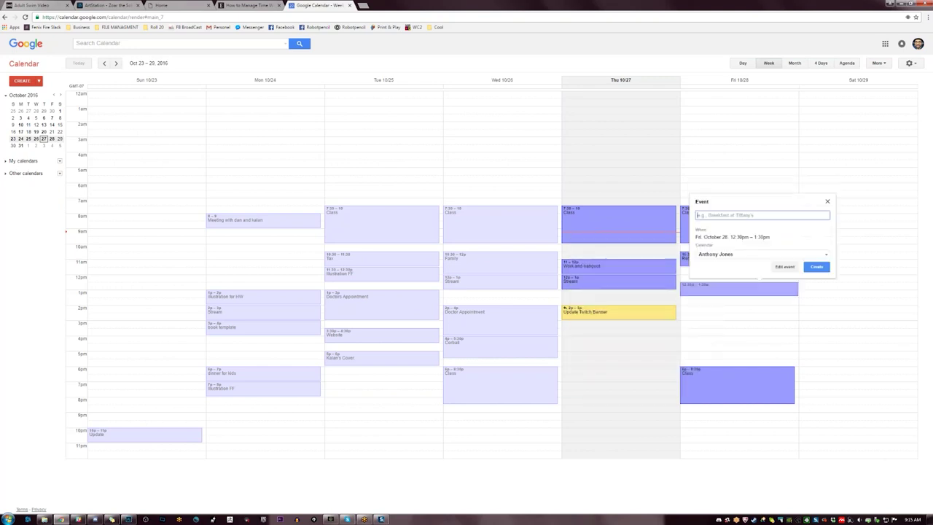
Create a "go to office" event on Friday, October 28 from 11:30am to 12:30pm
{"action": "left_click", "coordinate": [704, 312]}
{"action": "left_click", "coordinate": [704, 307]}
{"action": "left_click", "coordinate": [694, 277]}
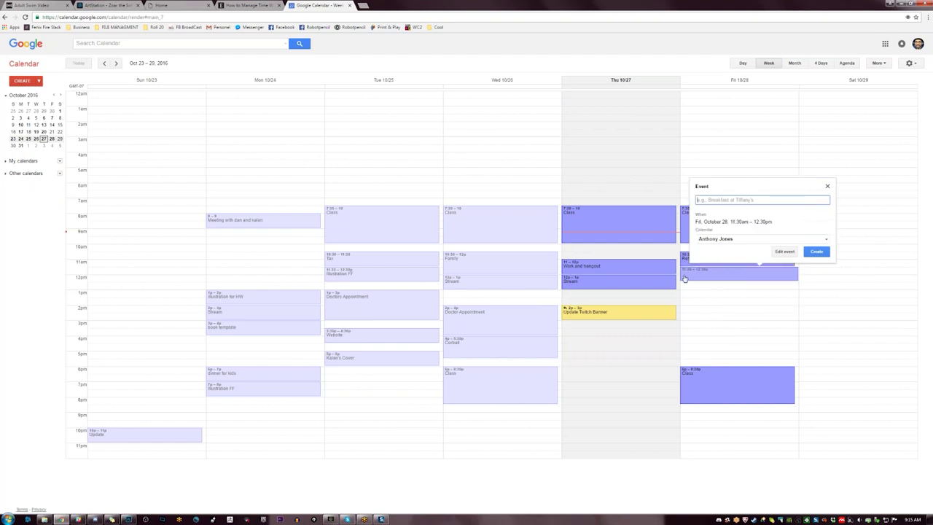
{"action": "type", "text": "go to office"}
{"action": "key", "text": "Return"}
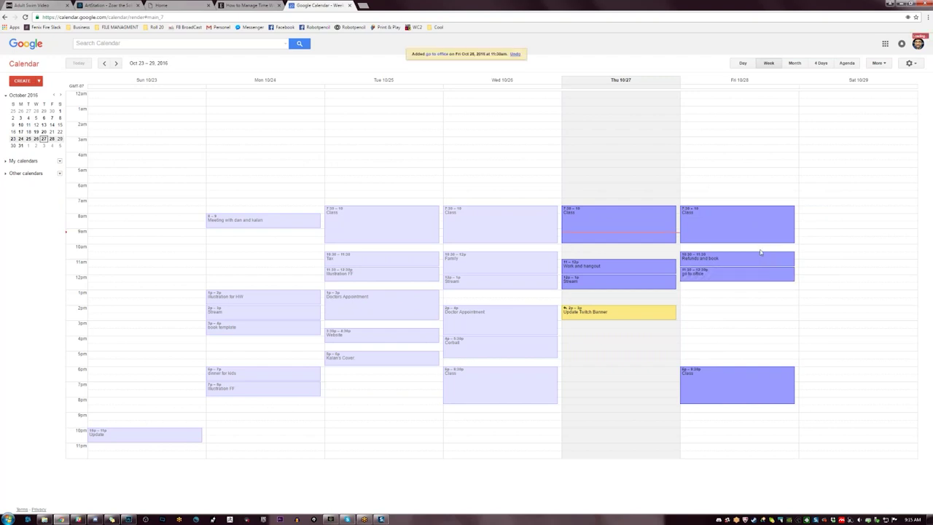
Move Friday's "Refunds and book" event to 10–11am and stretch "go to office" to span 11am–3:30pm
{"action": "left_click_drag", "start_coordinate": [759, 251], "coordinate": [741, 255]}
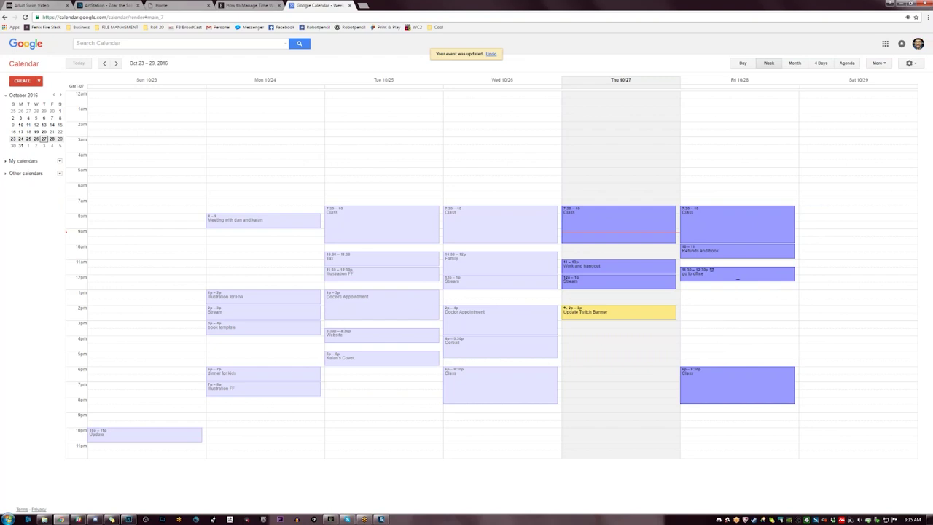
{"action": "left_click_drag", "start_coordinate": [738, 279], "coordinate": [740, 325]}
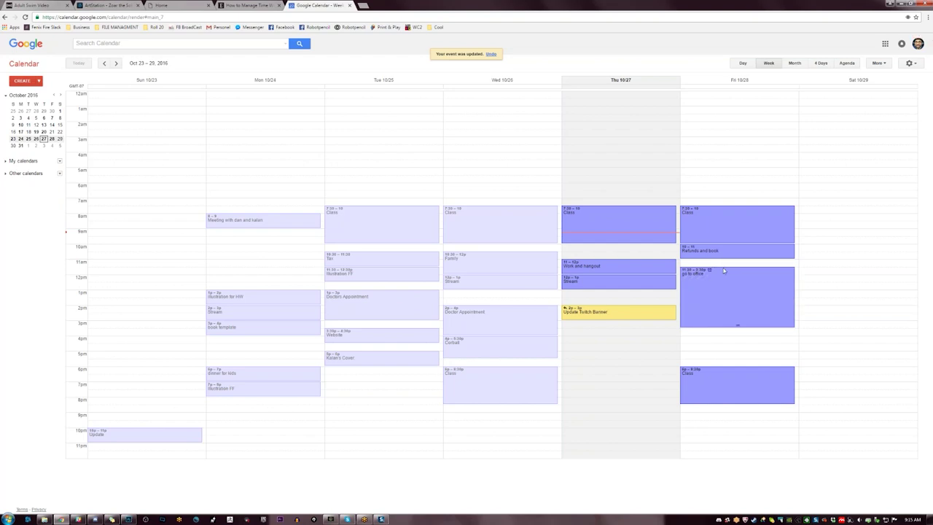
{"action": "left_click", "coordinate": [738, 272]}
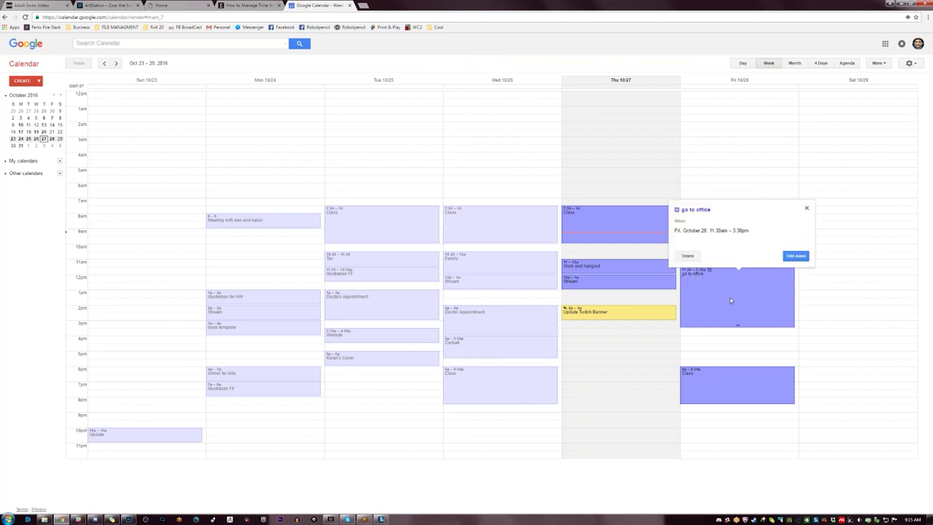
{"action": "left_click", "coordinate": [731, 299]}
{"action": "left_click_drag", "start_coordinate": [730, 299], "coordinate": [735, 325]}
Reschedule Friday's "Refunds and book" event to 4–5pm, after the office block
{"action": "left_click", "coordinate": [727, 252]}
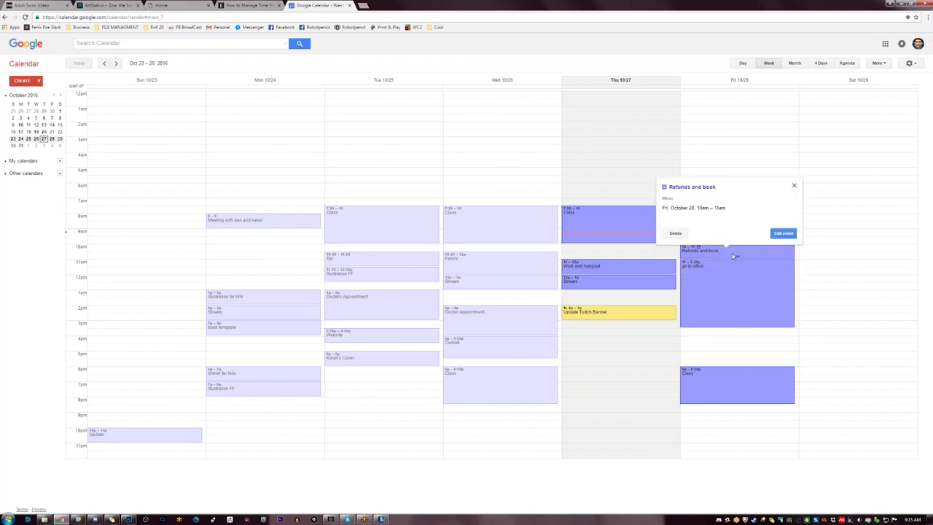
{"action": "left_click_drag", "start_coordinate": [736, 256], "coordinate": [734, 346]}
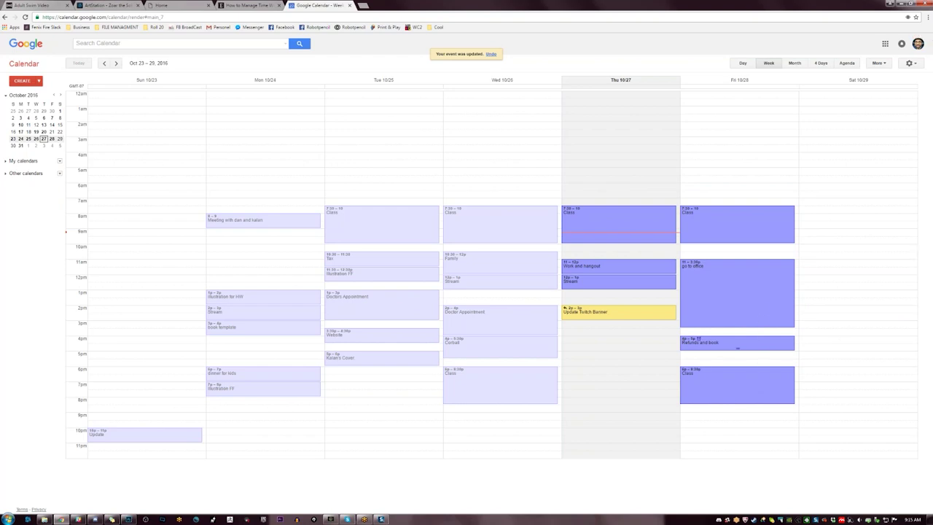
{"action": "left_click_drag", "start_coordinate": [761, 336], "coordinate": [741, 199]}
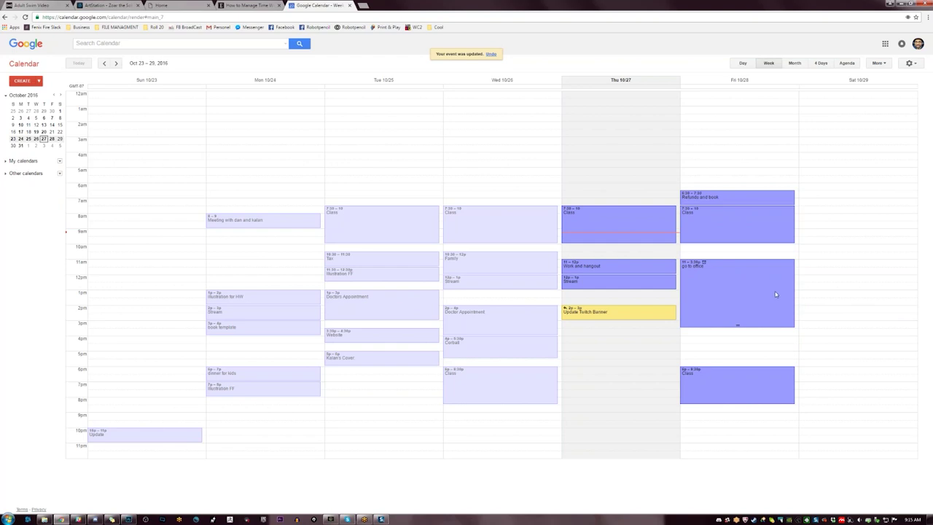
{"action": "left_click_drag", "start_coordinate": [729, 199], "coordinate": [738, 349]}
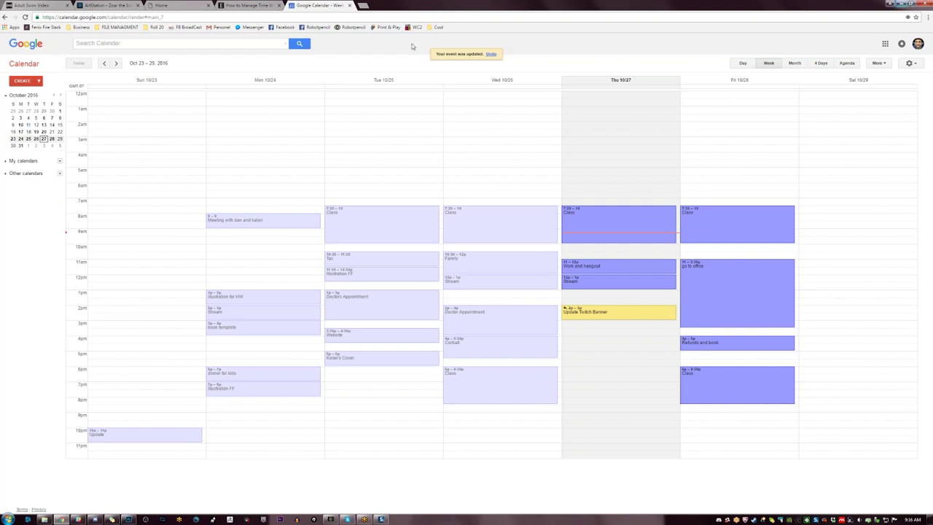
Close the calendar and return from the Entrepreneur article to the Google results for "how to manage my time"
{"action": "left_click", "coordinate": [350, 6]}
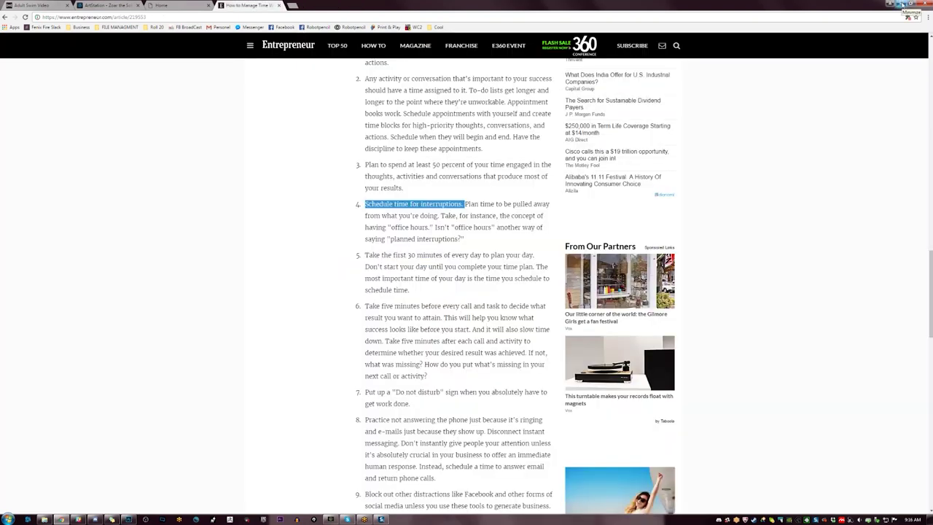
{"action": "left_click", "coordinate": [4, 17]}
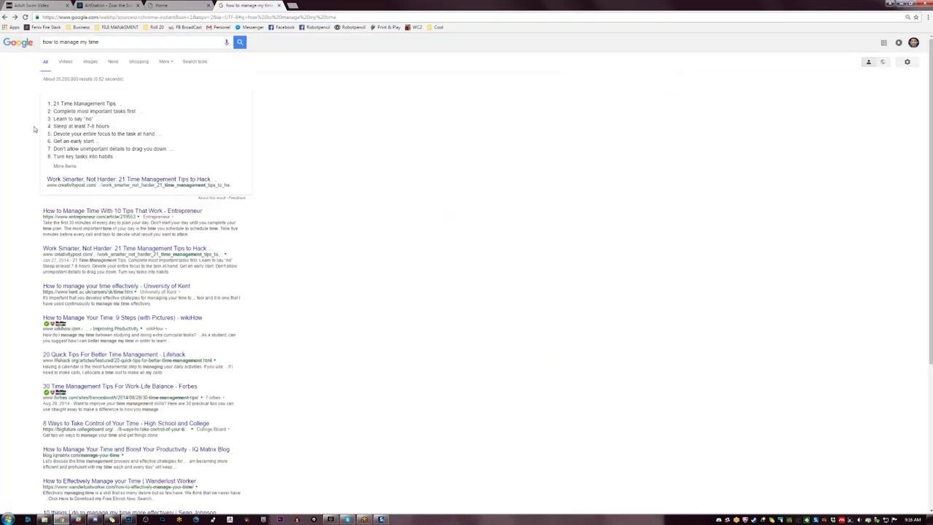
{"action": "scroll", "coordinate": [158, 314], "scroll_direction": "down", "scroll_amount": 3}
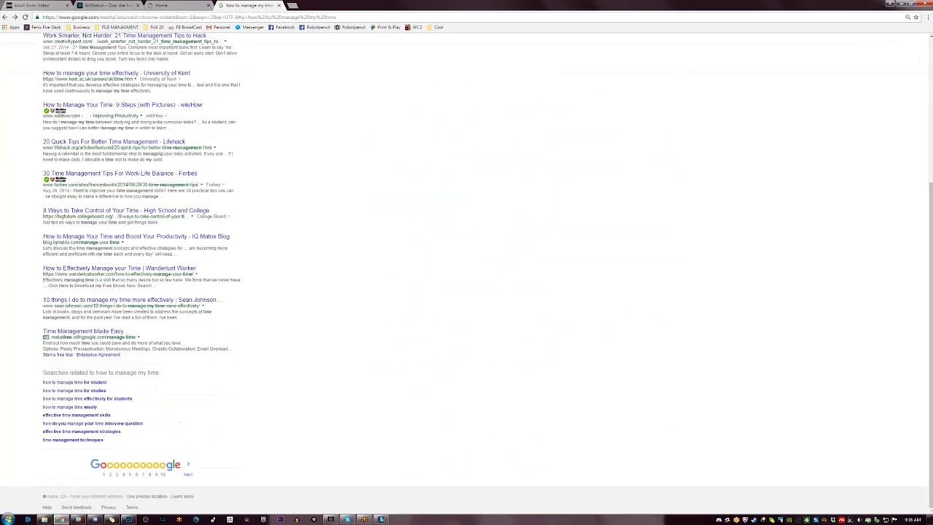
{"action": "scroll", "coordinate": [467, 277], "scroll_direction": "up", "scroll_amount": 3}
Search Google for "book about habits"
{"action": "left_click", "coordinate": [179, 43]}
{"action": "key", "text": "ctrl+a"}
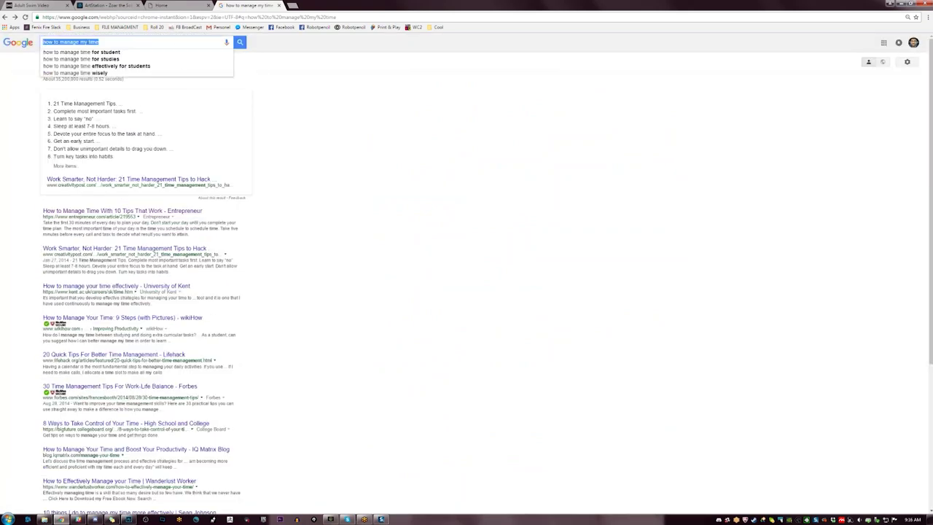
{"action": "type", "text": "bo"}
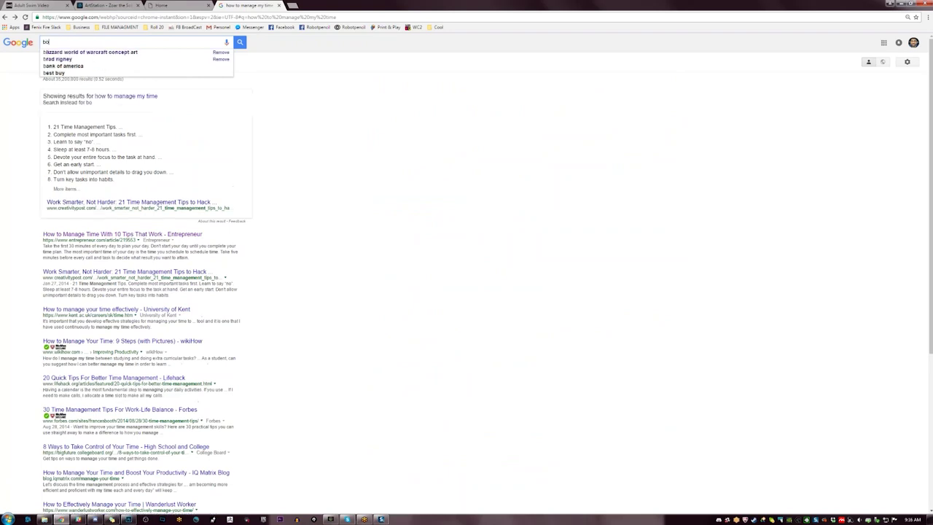
{"action": "type", "text": "ok about habits"}
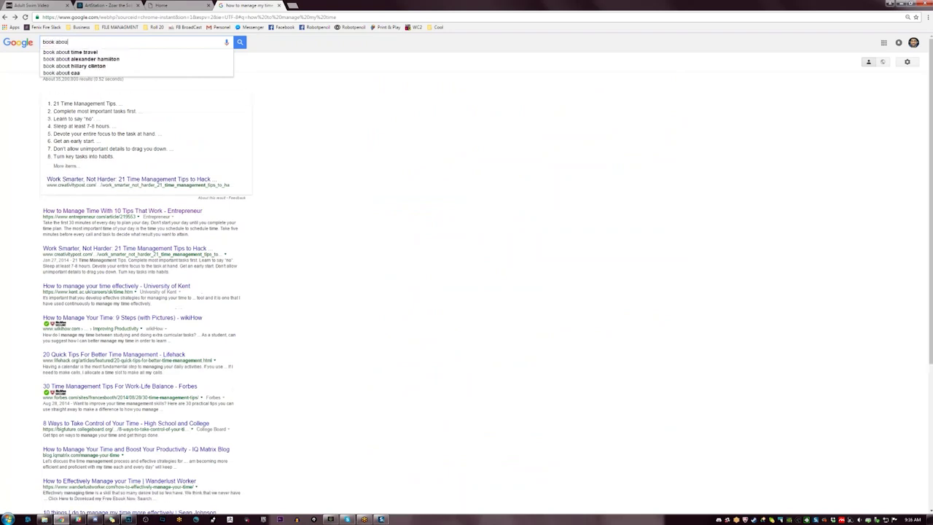
{"action": "key", "text": "Return"}
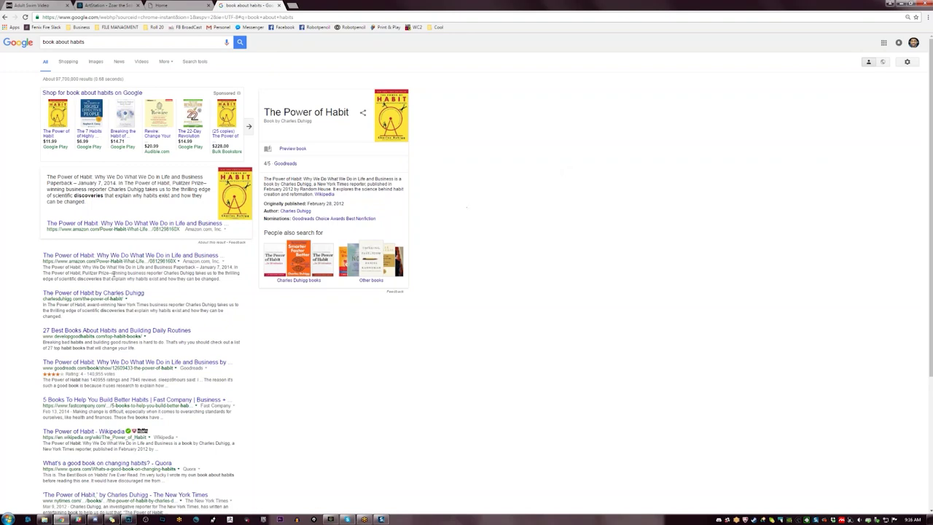
Close the search results page and minimize the browser to switch back to the creature painting in Photoshop
{"action": "left_click", "coordinate": [279, 6]}
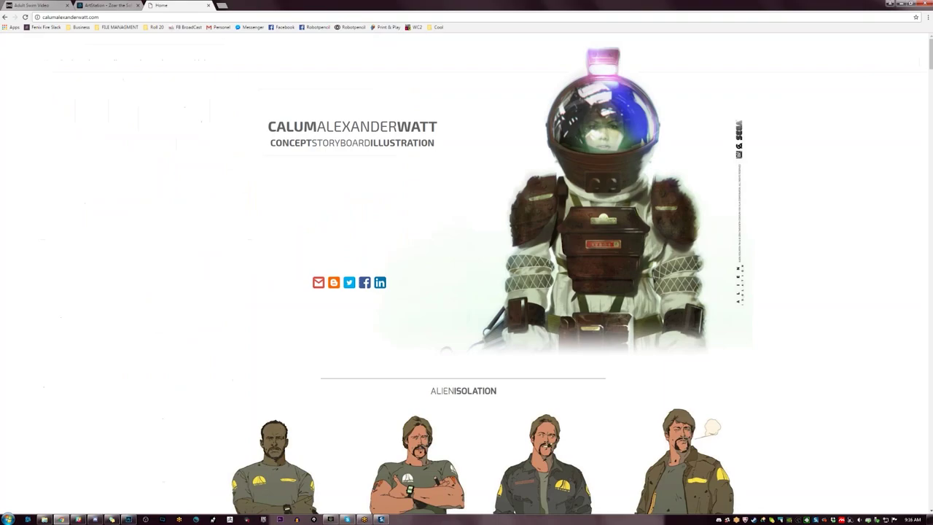
{"action": "left_click", "coordinate": [893, 5]}
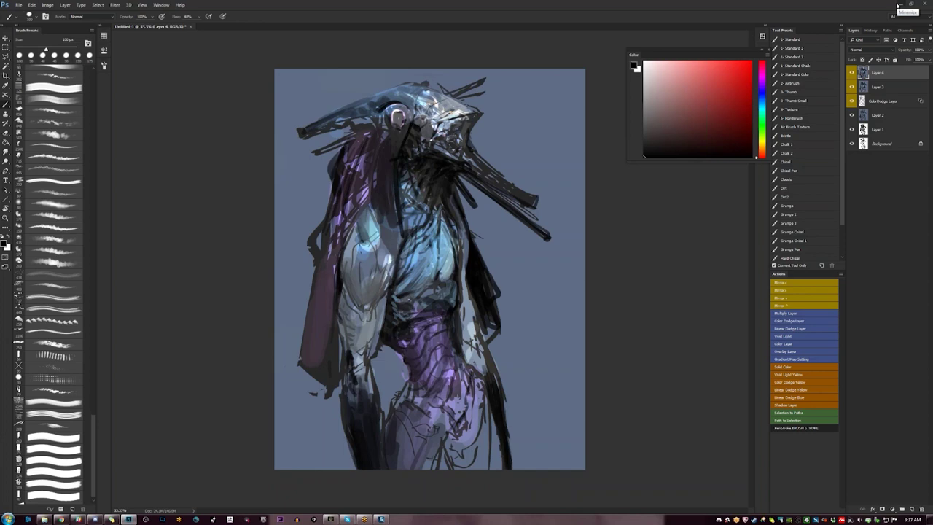
{"action": "left_click", "coordinate": [525, 137]}
Undo the last brush strokes, mirror the canvas to check the creature, and reduce the brush size for finer detail
{"action": "key", "text": "F2"}
{"action": "key", "text": "ctrl+alt+z"}
{"action": "key", "text": "ctrl+alt+z"}
{"action": "key", "text": "F2"}
{"action": "key", "text": "bracketleft"}
{"action": "key", "text": "bracketleft"}
{"action": "key", "text": "F2"}
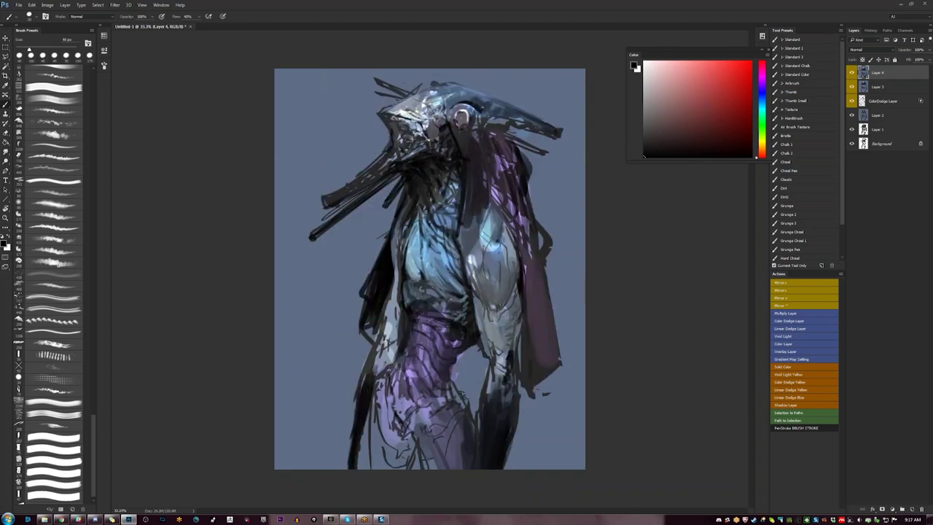
Refine the chest and shoulder with fine strokes in a sampled grey and black, mirror the canvas, and hide the panels
{"action": "key", "text": "F2"}
{"action": "key", "text": "bracketleft"}
{"action": "left_click", "coordinate": [420, 166], "text": "alt"}
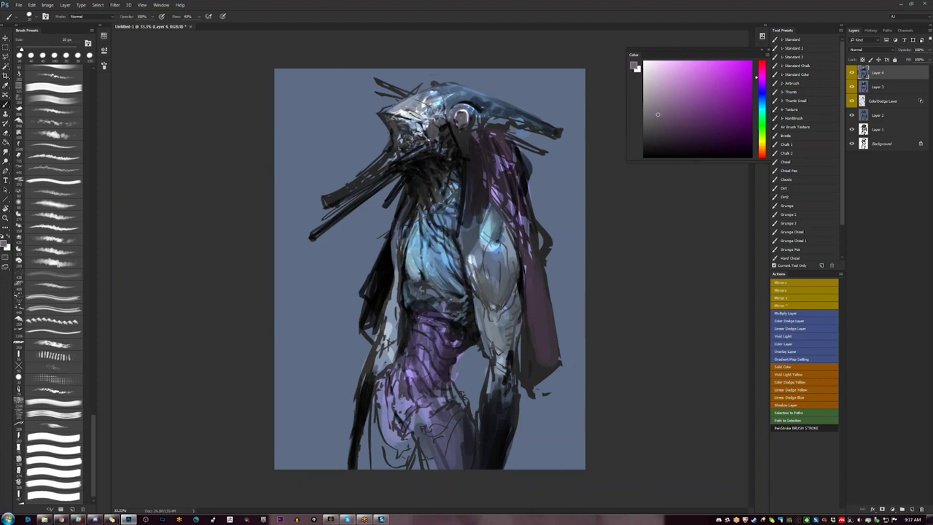
{"action": "key", "text": "d"}
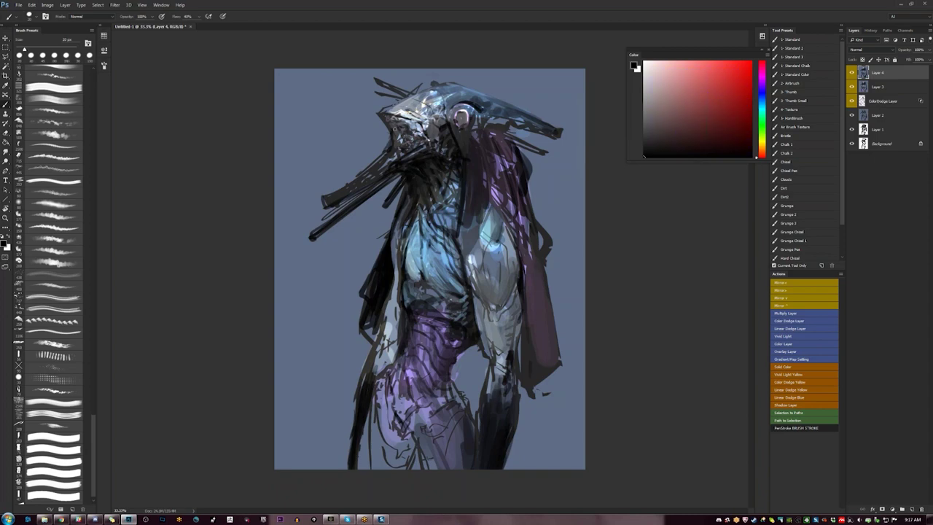
{"action": "key", "text": "ctrl+shift+h"}
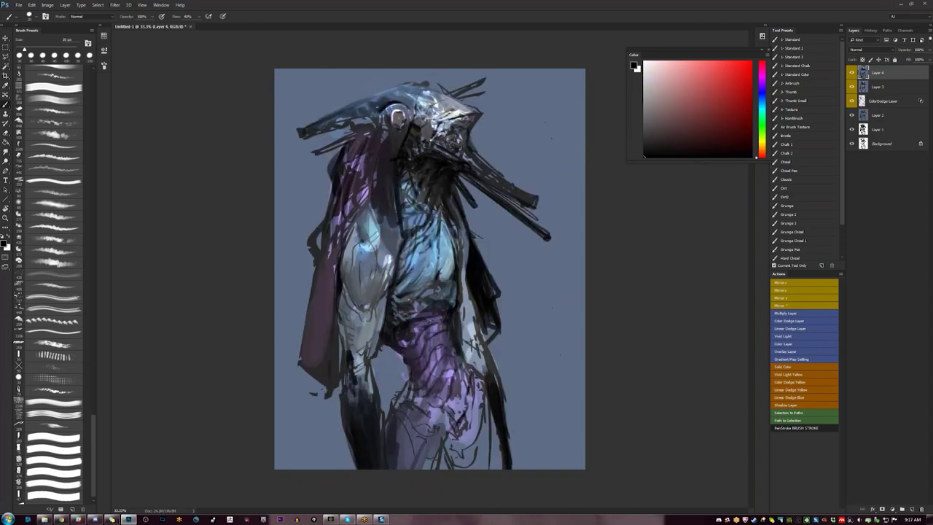
{"action": "key", "text": "Tab"}
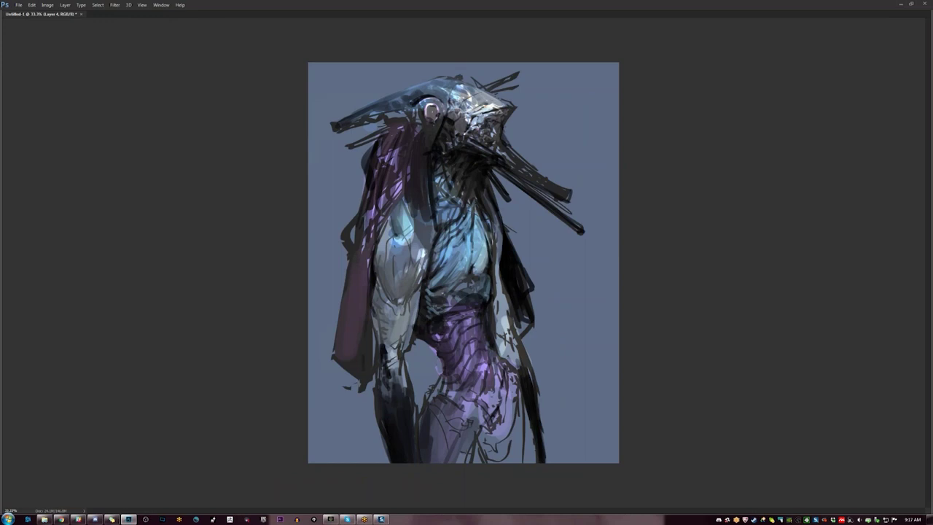
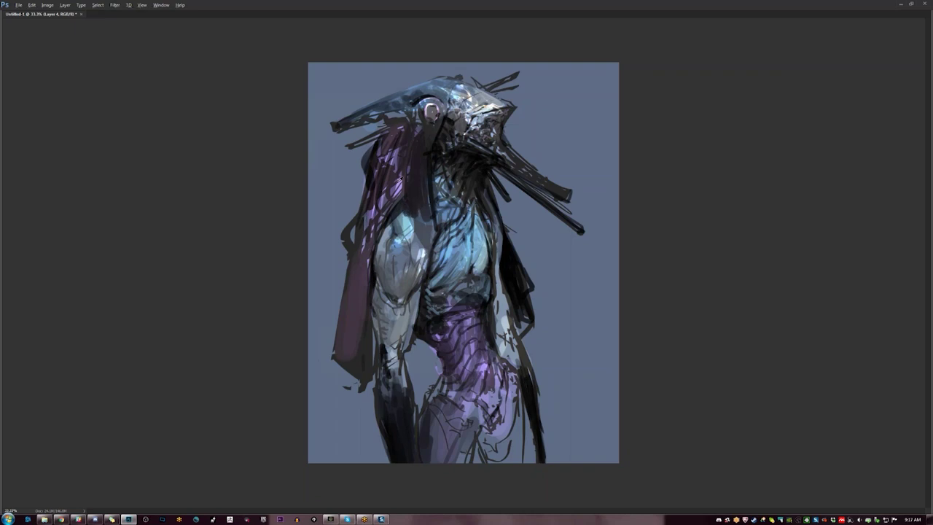
Paint long purple and dark strands hanging from the creature's ear piece down to the shoulder
{"action": "left_click_drag", "start_coordinate": [416, 125], "coordinate": [419, 207]}
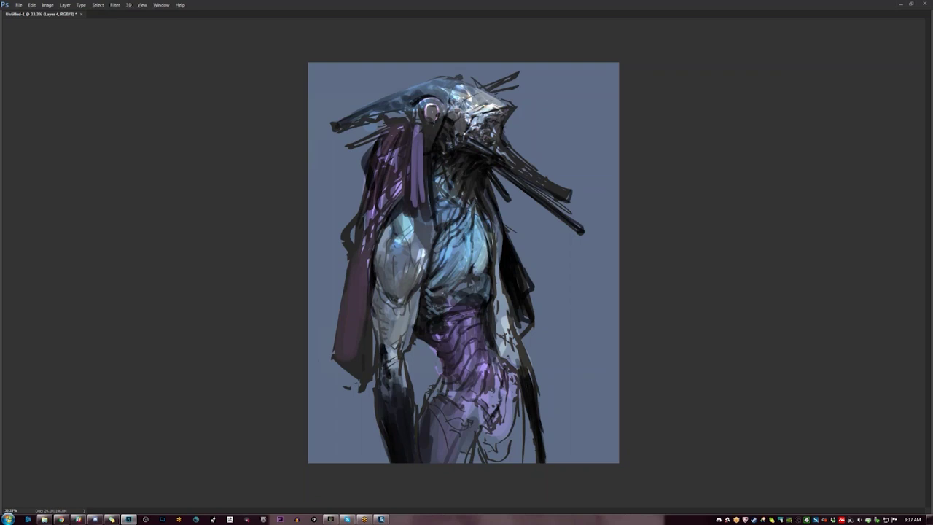
{"action": "left_click_drag", "start_coordinate": [421, 132], "coordinate": [416, 206]}
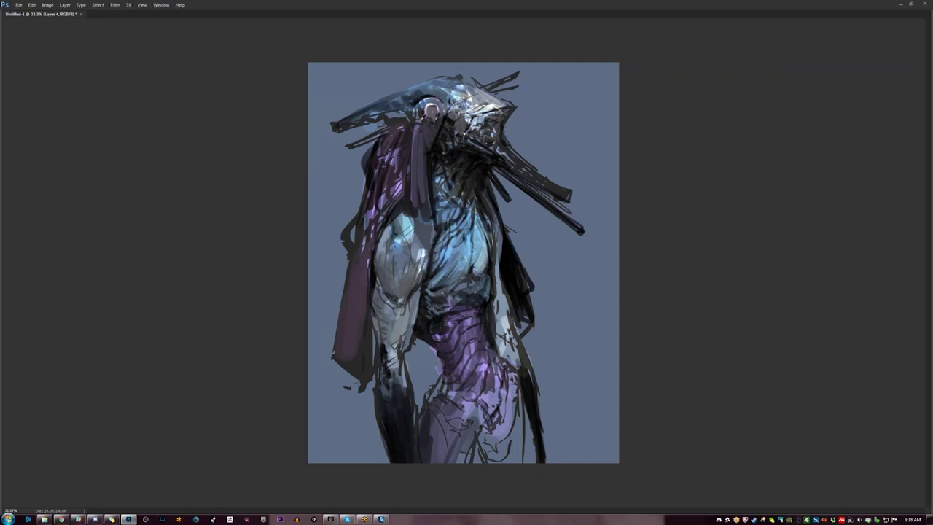
{"action": "left_click_drag", "start_coordinate": [417, 134], "coordinate": [416, 161]}
{"action": "left_click_drag", "start_coordinate": [417, 126], "coordinate": [423, 161]}
{"action": "left_click_drag", "start_coordinate": [421, 125], "coordinate": [415, 182]}
{"action": "left_click_drag", "start_coordinate": [416, 142], "coordinate": [422, 190]}
{"action": "left_click_drag", "start_coordinate": [412, 140], "coordinate": [418, 203]}
{"action": "left_click_drag", "start_coordinate": [412, 151], "coordinate": [412, 204]}
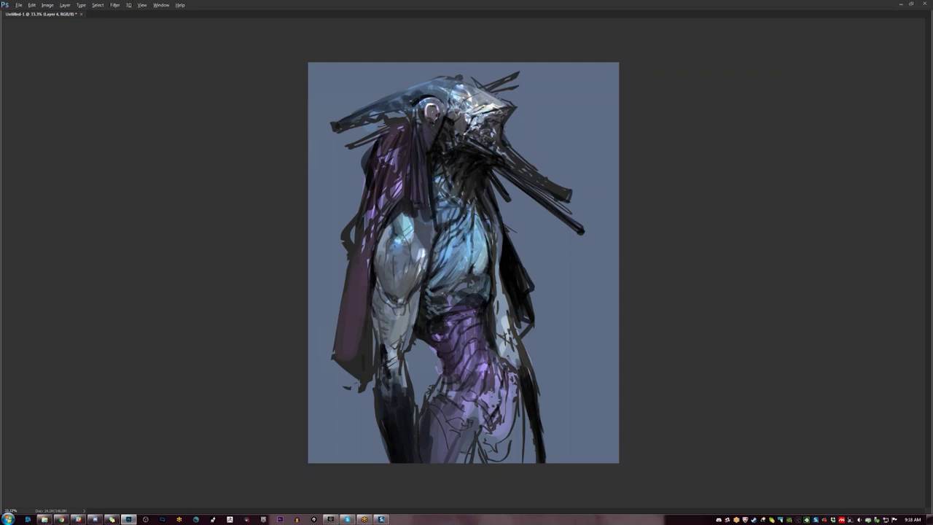
Paint the top of the near shoulder and its join with the chest below the hanging strands, and mirror the canvas
{"action": "mouse_move", "coordinate": [412, 209]}
{"action": "left_mouse_down"}
{"action": "mouse_move", "coordinate": [405, 214]}
{"action": "mouse_move", "coordinate": [413, 212]}
{"action": "left_mouse_up"}
{"action": "mouse_move", "coordinate": [412, 199]}
{"action": "left_mouse_down"}
{"action": "mouse_move", "coordinate": [401, 209]}
{"action": "mouse_move", "coordinate": [408, 221]}
{"action": "mouse_move", "coordinate": [393, 220]}
{"action": "mouse_move", "coordinate": [398, 210]}
{"action": "mouse_move", "coordinate": [404, 221]}
{"action": "left_mouse_up"}
{"action": "mouse_move", "coordinate": [411, 220]}
{"action": "left_mouse_down"}
{"action": "mouse_move", "coordinate": [405, 230]}
{"action": "mouse_move", "coordinate": [414, 227]}
{"action": "left_mouse_up"}
{"action": "left_click_drag", "start_coordinate": [429, 221], "coordinate": [416, 227]}
{"action": "mouse_move", "coordinate": [428, 222]}
{"action": "left_mouse_down"}
{"action": "mouse_move", "coordinate": [417, 234]}
{"action": "mouse_move", "coordinate": [440, 229]}
{"action": "mouse_move", "coordinate": [447, 240]}
{"action": "left_mouse_up"}
{"action": "key", "text": "F2"}
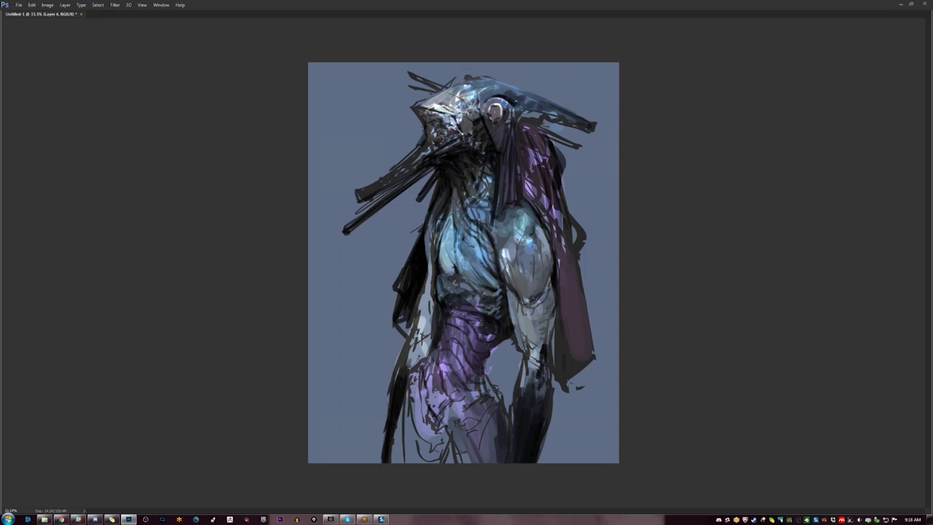
Smooth the shading of the near upper arm and refine the ribs above the waist, mirroring the canvas to check
{"action": "key", "text": "ctrl+shift+h"}
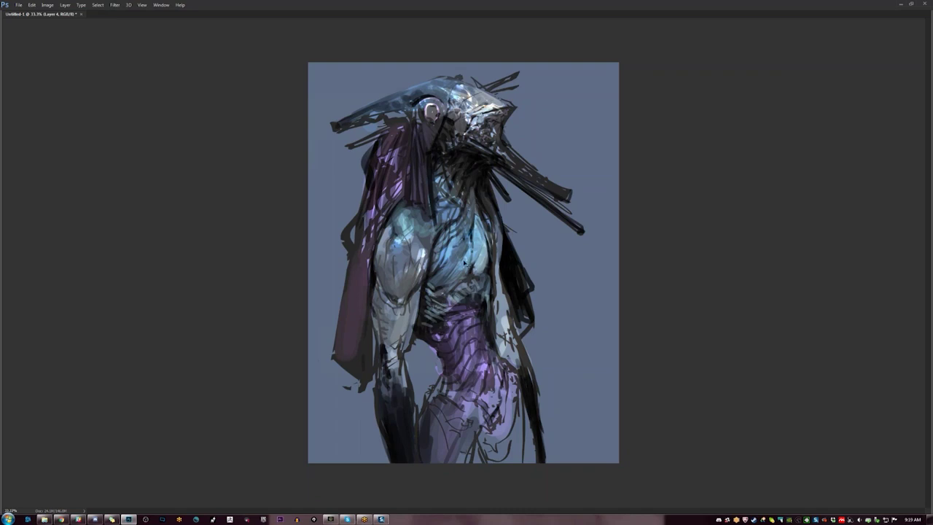
{"action": "key", "text": "ctrl+shift+h"}
{"action": "mouse_move", "coordinate": [498, 256]}
{"action": "left_mouse_down"}
{"action": "mouse_move", "coordinate": [509, 281]}
{"action": "mouse_move", "coordinate": [504, 250]}
{"action": "left_mouse_up"}
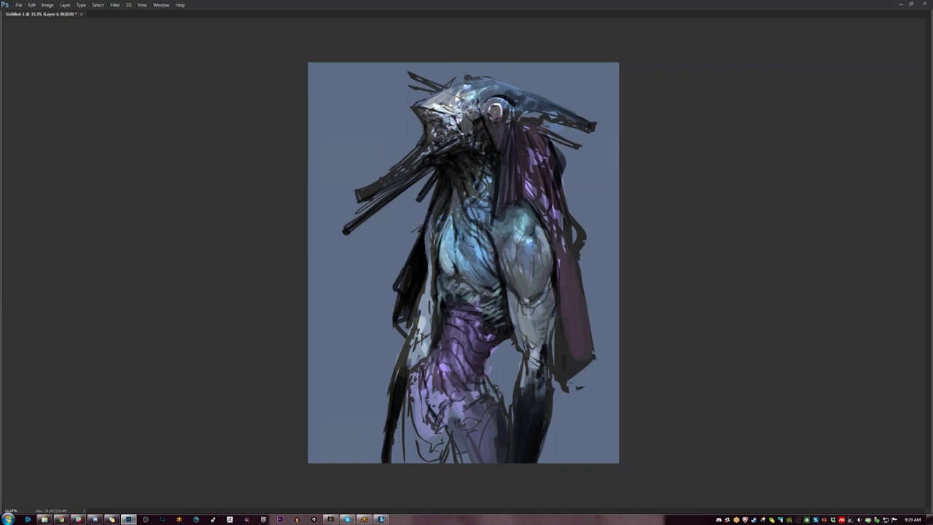
{"action": "key", "text": "ctrl+shift+h"}
{"action": "mouse_move", "coordinate": [406, 301]}
{"action": "left_mouse_down"}
{"action": "mouse_move", "coordinate": [415, 294]}
{"action": "mouse_move", "coordinate": [399, 301]}
{"action": "mouse_move", "coordinate": [390, 291]}
{"action": "mouse_move", "coordinate": [411, 299]}
{"action": "left_mouse_up"}
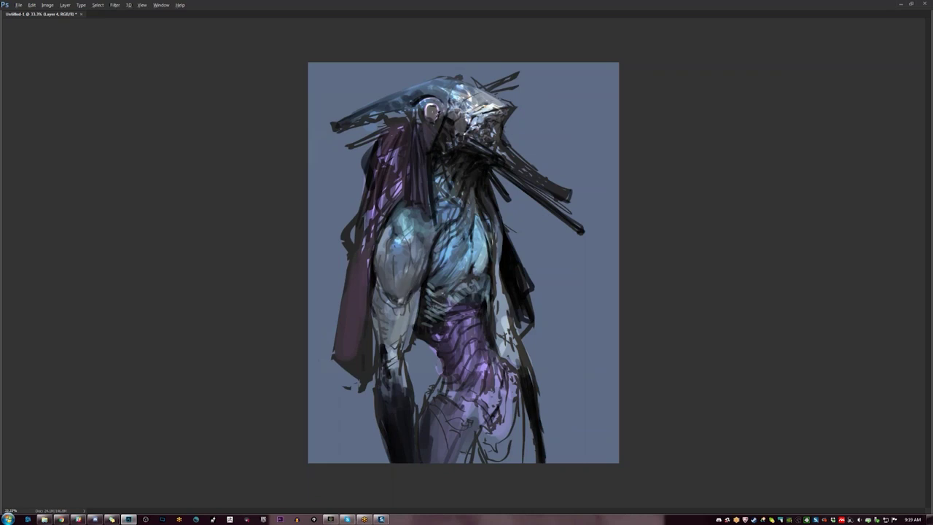
Cover the light round detail on the ear piece with muted purple and check the result in mirrored view
{"action": "mouse_move", "coordinate": [427, 109]}
{"action": "left_mouse_down"}
{"action": "mouse_move", "coordinate": [438, 107]}
{"action": "mouse_move", "coordinate": [438, 118]}
{"action": "left_mouse_up"}
{"action": "left_click_drag", "start_coordinate": [433, 124], "coordinate": [433, 138]}
{"action": "key", "text": "F2"}
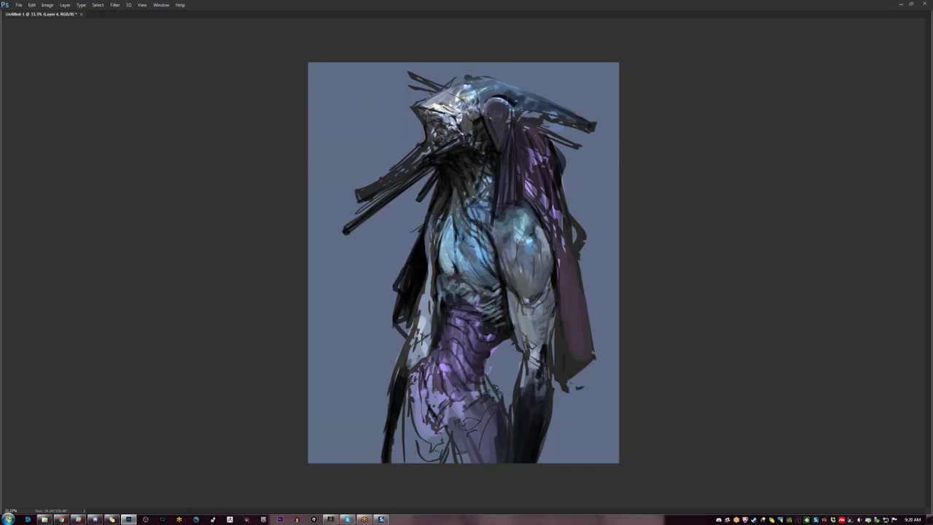
{"action": "key", "text": "F2"}
{"action": "key", "text": "Tab"}
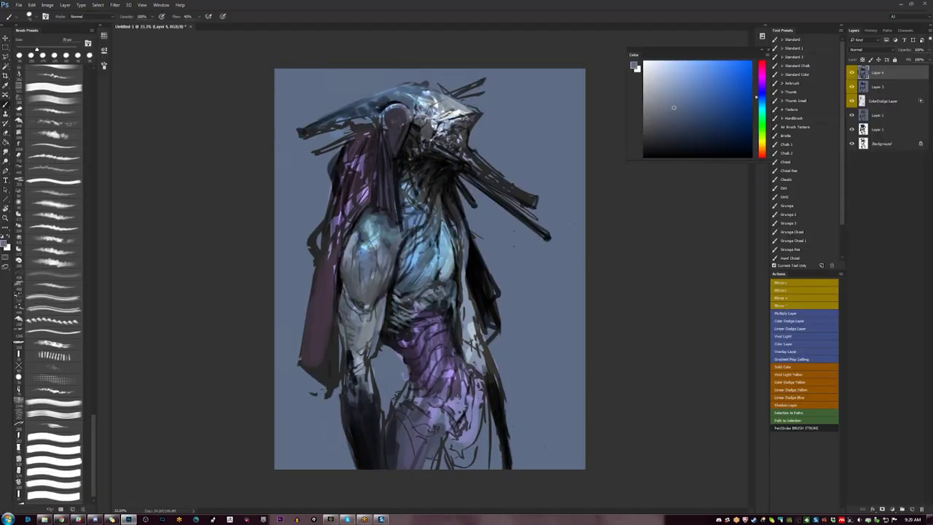
{"action": "key", "text": "Tab"}
{"action": "key", "text": "Tab"}
{"action": "key", "text": "Tab"}
{"action": "key", "text": "Tab"}
{"action": "key", "text": "Tab"}
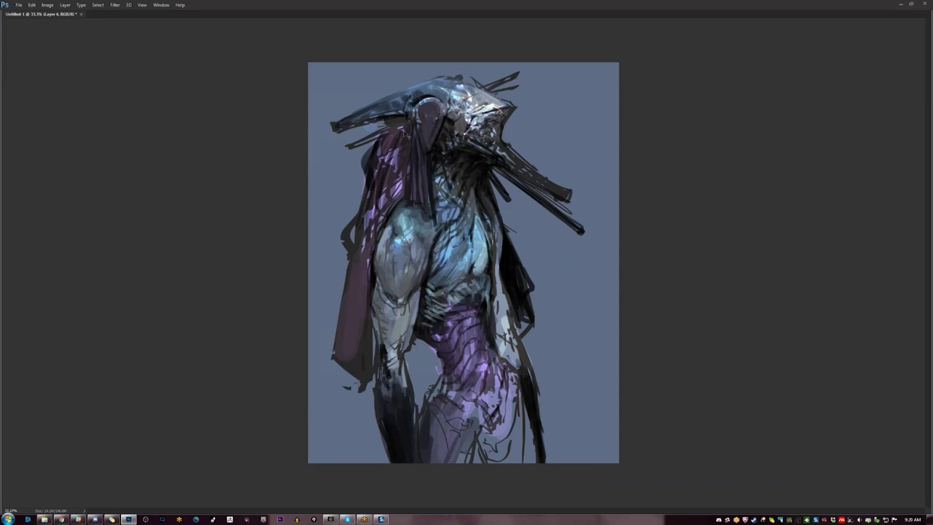
Refine the top edge of the ear piece and add blue muscle detail to the neck, checking both canvas orientations
{"action": "key", "text": "ctrl+shift+h"}
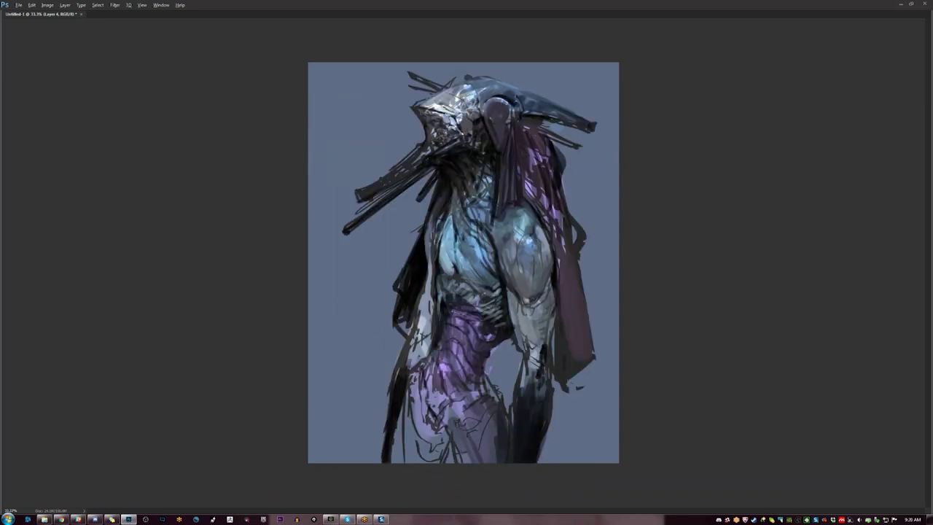
{"action": "left_click_drag", "start_coordinate": [417, 104], "coordinate": [431, 97]}
{"action": "key", "text": "h"}
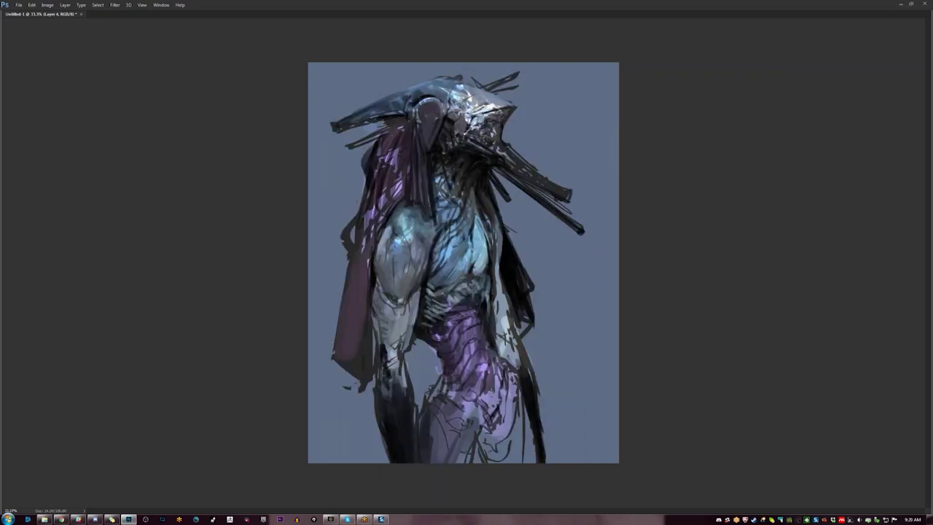
{"action": "left_click_drag", "start_coordinate": [447, 196], "coordinate": [439, 189]}
{"action": "key", "text": "ctrl+shift+h"}
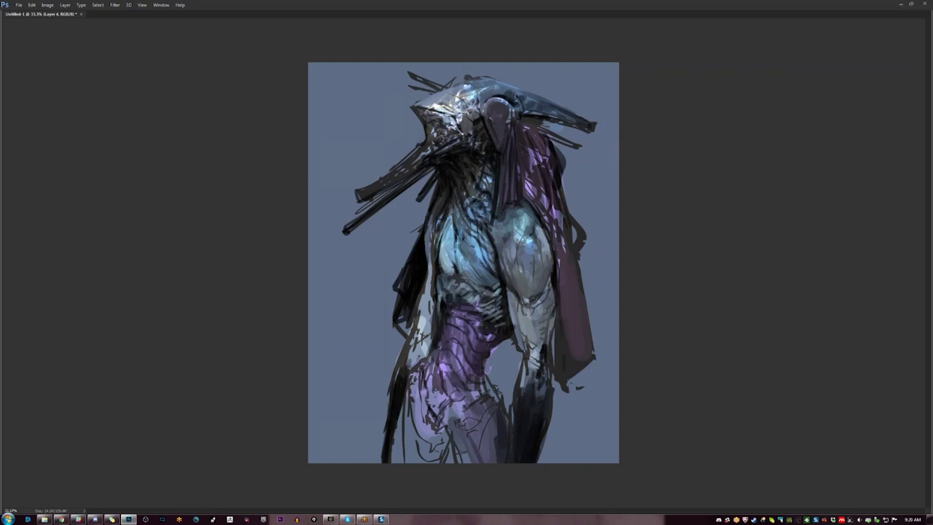
{"action": "key", "text": "h"}
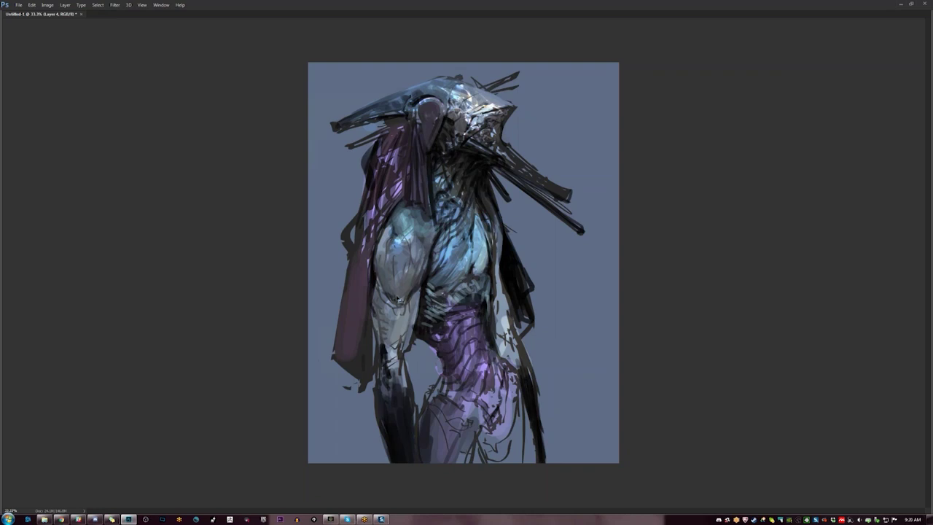
Shade the outer edge of the near shoulder and upper arm, and bring back the hidden panels
{"action": "left_click_drag", "start_coordinate": [380, 251], "coordinate": [377, 268]}
{"action": "left_click_drag", "start_coordinate": [388, 228], "coordinate": [381, 249]}
{"action": "key", "text": "Tab"}
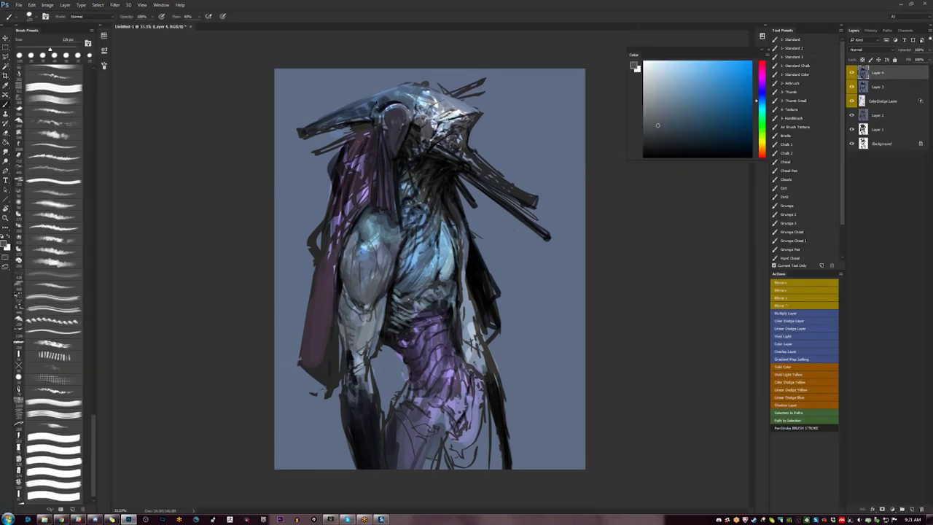
Paint the near forearm from elbow to wrist with sampled blue-grey and dark tones in mirrored view, and flip the canvas back
{"action": "key", "text": "F2"}
{"action": "left_click", "coordinate": [493, 296], "text": "alt"}
{"action": "left_click", "coordinate": [488, 298], "text": "alt"}
{"action": "mouse_move", "coordinate": [487, 299]}
{"action": "left_mouse_down"}
{"action": "mouse_move", "coordinate": [487, 330]}
{"action": "mouse_move", "coordinate": [480, 324]}
{"action": "mouse_move", "coordinate": [480, 310]}
{"action": "mouse_move", "coordinate": [491, 359]}
{"action": "left_mouse_up"}
{"action": "left_click", "coordinate": [491, 344], "text": "alt"}
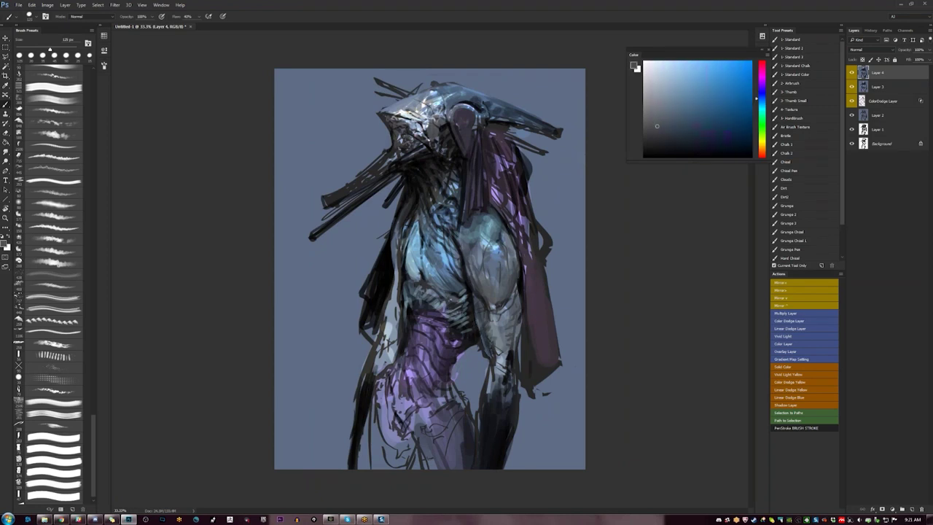
{"action": "left_click_drag", "start_coordinate": [494, 365], "coordinate": [497, 407]}
{"action": "left_click_drag", "start_coordinate": [494, 396], "coordinate": [490, 426]}
{"action": "left_click", "coordinate": [492, 423], "text": "alt"}
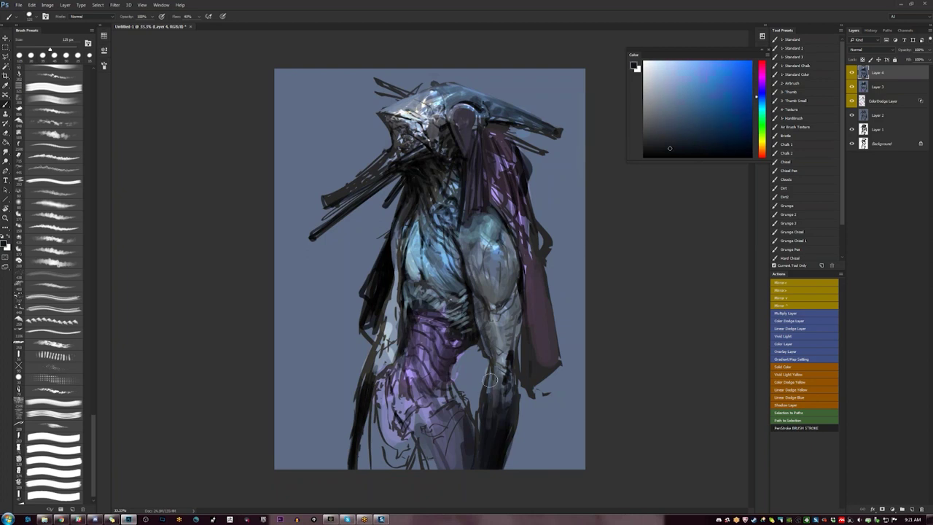
{"action": "key", "text": "ctrl+shift+h"}
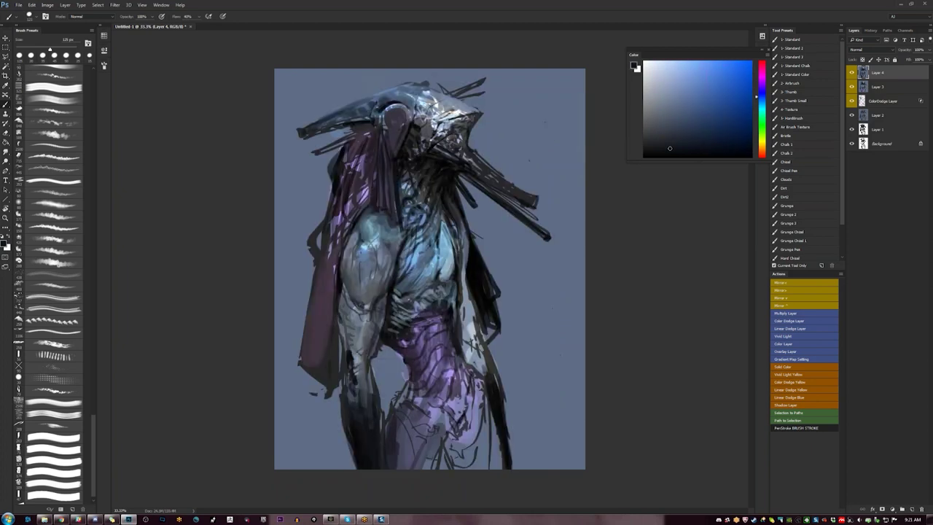
Refine the forearm and shoulder strokes with sampled blues and black, reducing the brush to 30 px, and mirror the canvas
{"action": "left_click", "coordinate": [407, 269], "text": "alt"}
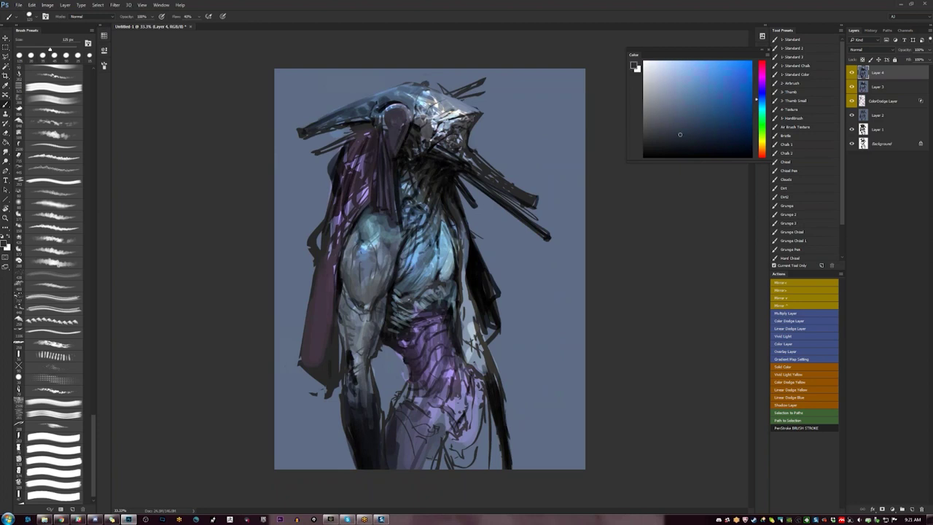
{"action": "key", "text": "bracketright"}
{"action": "key", "text": "d"}
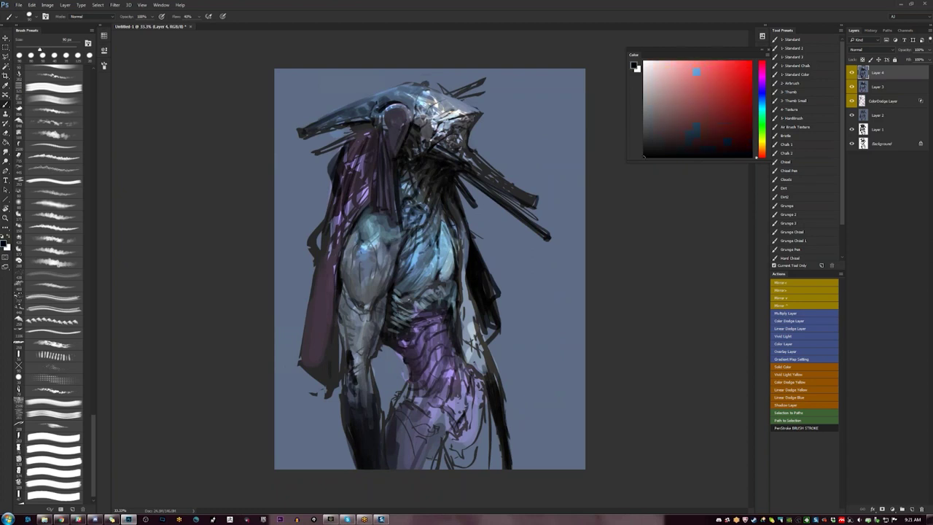
{"action": "key", "text": "bracketleft"}
{"action": "key", "text": "bracketleft"}
{"action": "key", "text": "bracketleft"}
{"action": "key", "text": "bracketleft"}
{"action": "key", "text": "bracketleft"}
{"action": "left_click", "coordinate": [450, 250], "text": "alt"}
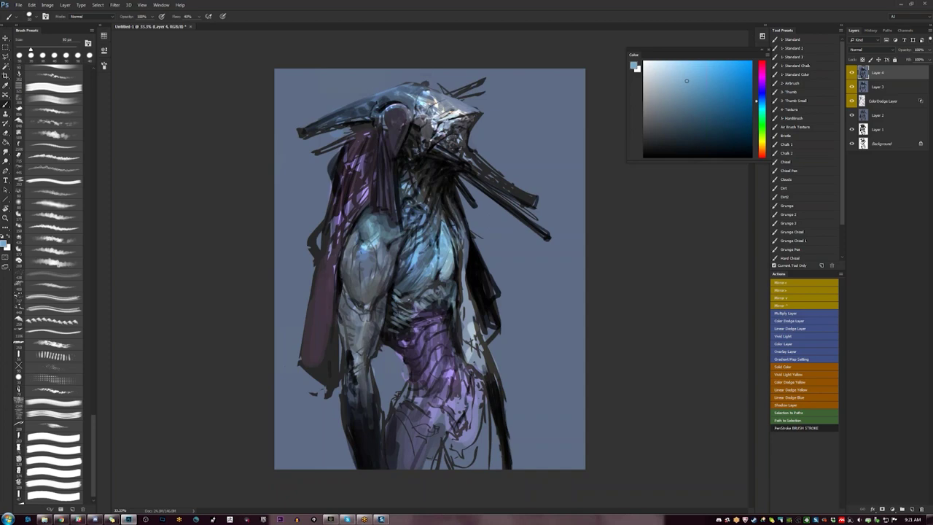
{"action": "key", "text": "ctrl+shift+h"}
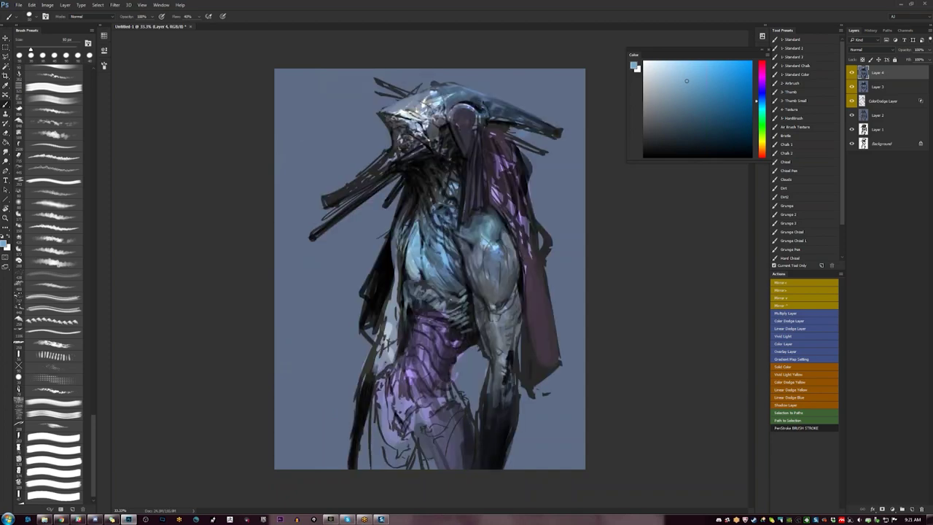
Paint dark grey strokes over the light patches on the far forearm and elbow
{"action": "key", "text": "d"}
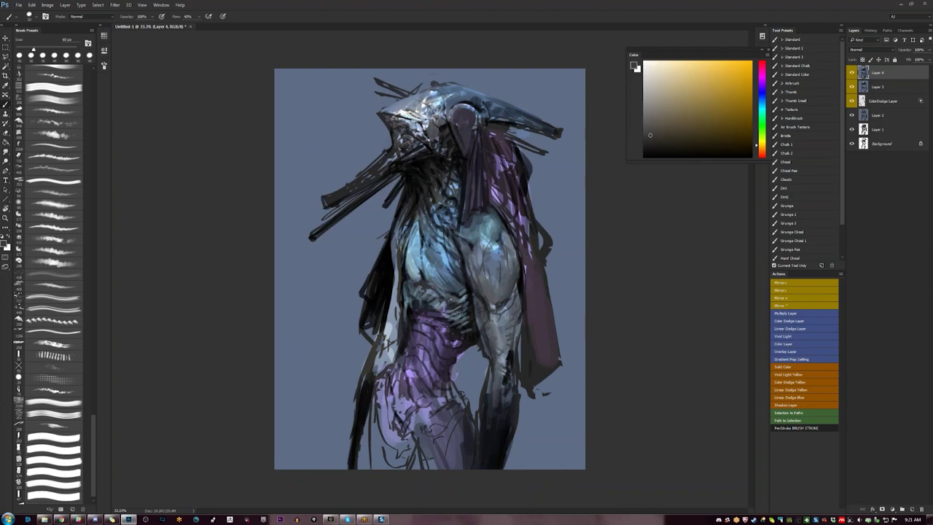
{"action": "key", "text": "bracketright"}
{"action": "mouse_move", "coordinate": [371, 381]}
{"action": "left_mouse_down"}
{"action": "mouse_move", "coordinate": [387, 347]}
{"action": "mouse_move", "coordinate": [380, 363]}
{"action": "left_mouse_up"}
{"action": "left_click_drag", "start_coordinate": [392, 317], "coordinate": [389, 350]}
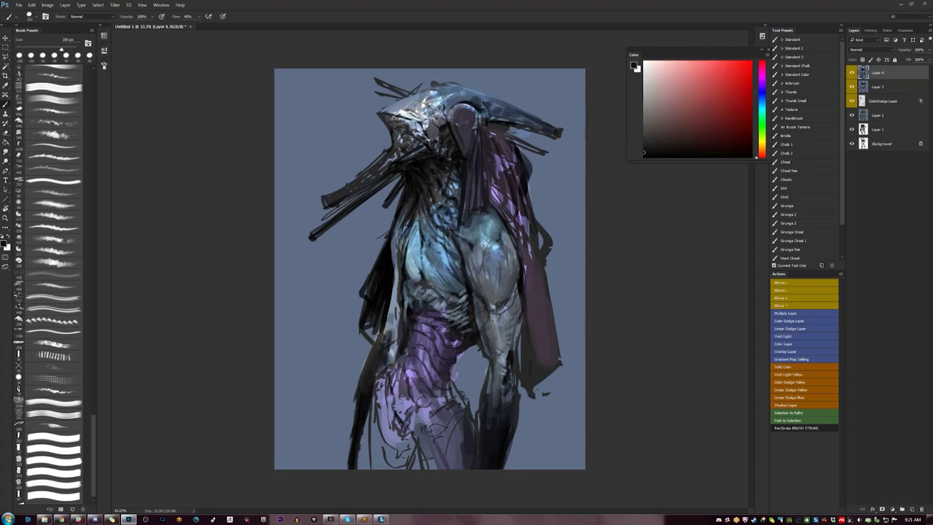
Mirror the canvas and paint the far arm and elbow with sampled greys using a smaller brush
{"action": "key", "text": "F2"}
{"action": "key", "text": "bracketleft"}
{"action": "key", "text": "bracketleft"}
{"action": "key", "text": "bracketleft"}
{"action": "key", "text": "bracketleft"}
{"action": "key", "text": "bracketleft"}
{"action": "left_click", "coordinate": [463, 328], "text": "alt"}
{"action": "left_click_drag", "start_coordinate": [471, 331], "coordinate": [464, 254]}
{"action": "left_click_drag", "start_coordinate": [464, 340], "coordinate": [474, 349]}
{"action": "left_click_drag", "start_coordinate": [465, 341], "coordinate": [470, 362]}
{"action": "left_click", "coordinate": [481, 313], "text": "alt"}
{"action": "left_click_drag", "start_coordinate": [481, 320], "coordinate": [488, 339]}
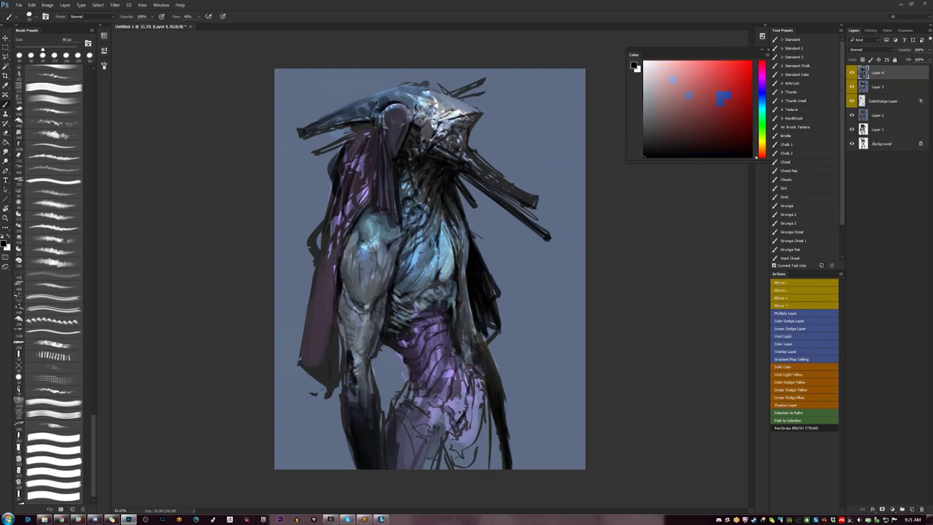
Deepen the gap between the torso and the far arm with narrow black strokes, and mirror the canvas
{"action": "left_click", "coordinate": [452, 340], "text": "alt"}
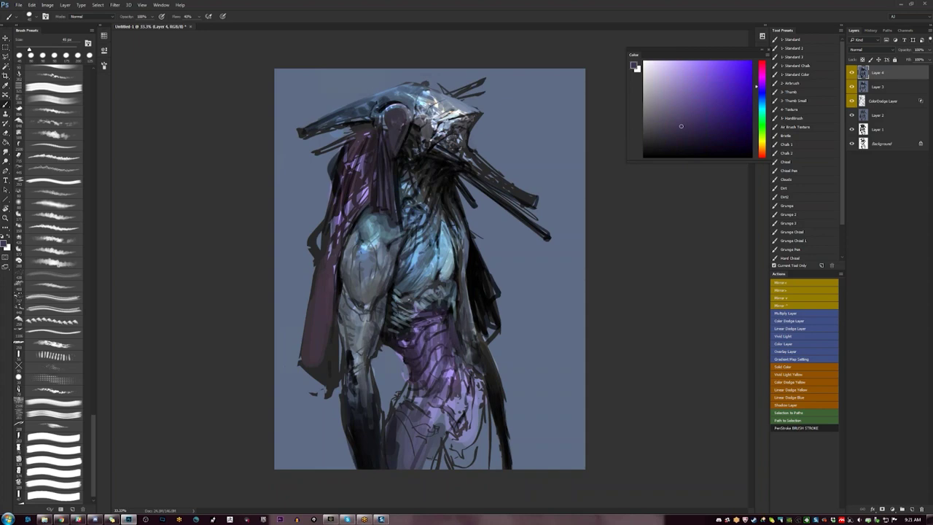
{"action": "key", "text": "d"}
{"action": "left_click_drag", "start_coordinate": [455, 308], "coordinate": [456, 317]}
{"action": "left_click_drag", "start_coordinate": [456, 282], "coordinate": [457, 296]}
{"action": "key", "text": "F2"}
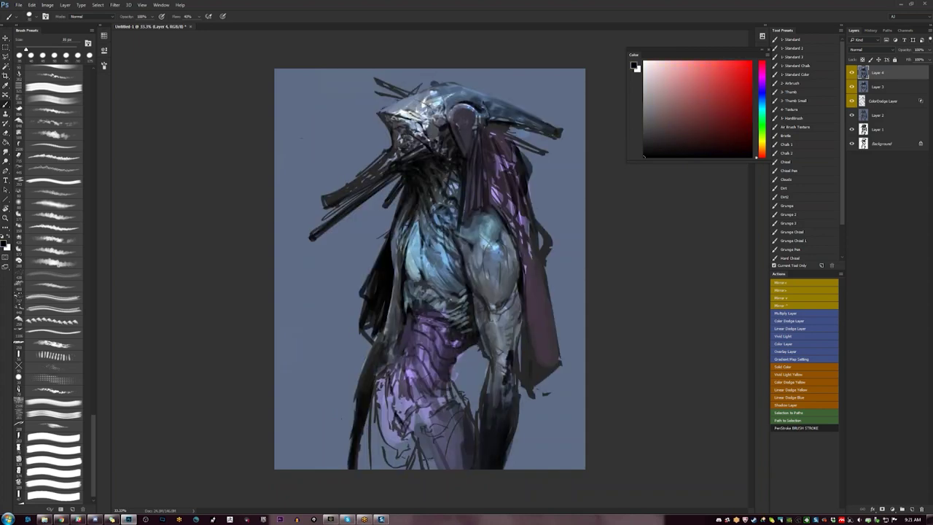
Darken the far shoulder's edge beside the chest, enlarge the brush to 100 px, and switch from a sampled tone to black
{"action": "mouse_move", "coordinate": [406, 203]}
{"action": "left_mouse_down"}
{"action": "mouse_move", "coordinate": [392, 233]}
{"action": "mouse_move", "coordinate": [397, 284]}
{"action": "mouse_move", "coordinate": [398, 240]}
{"action": "left_mouse_up"}
{"action": "key", "text": "]"}
{"action": "key", "text": "]"}
{"action": "key", "text": "]"}
{"action": "key", "text": "]"}
{"action": "key", "text": "]"}
{"action": "key", "text": "]"}
{"action": "left_click", "coordinate": [399, 262], "text": "alt"}
{"action": "key", "text": "d"}
Paint sampled dark blue-grey tones into the shadow between the chest and the near arm
{"action": "left_click", "coordinate": [469, 261], "text": "alt"}
{"action": "left_click_drag", "start_coordinate": [470, 266], "coordinate": [472, 280]}
{"action": "left_click", "coordinate": [471, 277], "text": "alt"}
{"action": "left_click", "coordinate": [470, 269], "text": "alt"}
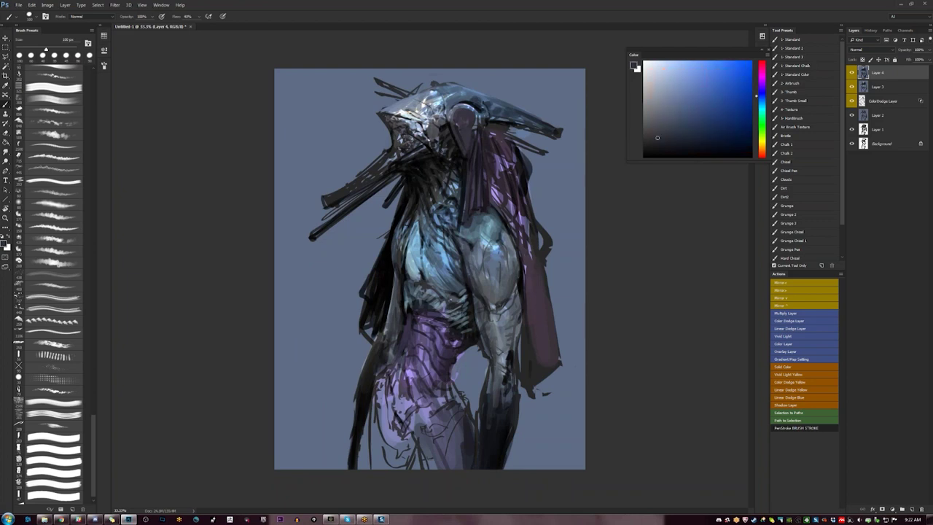
Brush sampled grey-blue down the far edge of the chest, reduce the brush size, and mirror the canvas
{"action": "left_click", "coordinate": [407, 261], "text": "alt"}
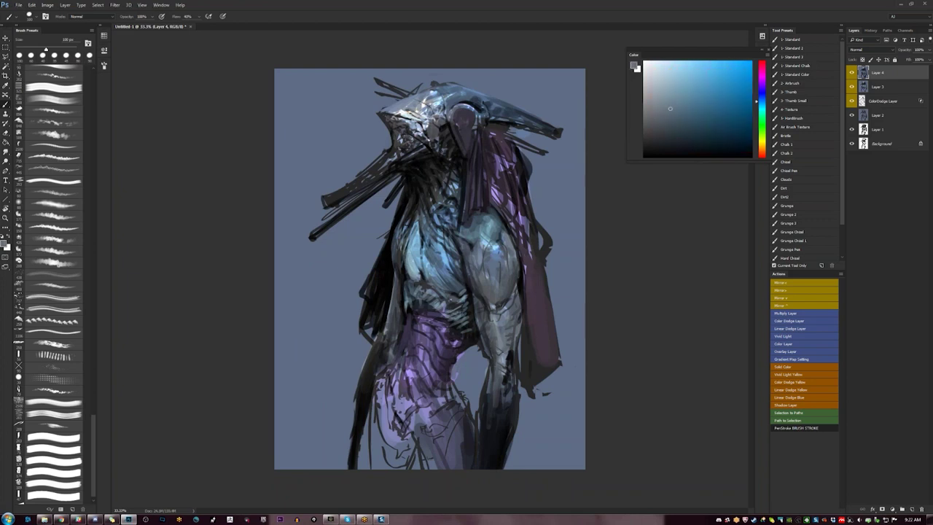
{"action": "mouse_move", "coordinate": [406, 261]}
{"action": "left_mouse_down"}
{"action": "mouse_move", "coordinate": [410, 243]}
{"action": "mouse_move", "coordinate": [409, 284]}
{"action": "left_mouse_up"}
{"action": "left_click", "coordinate": [407, 259], "text": "alt"}
{"action": "key", "text": "bracketleft"}
{"action": "key", "text": "bracketleft"}
{"action": "key", "text": "ctrl+h"}
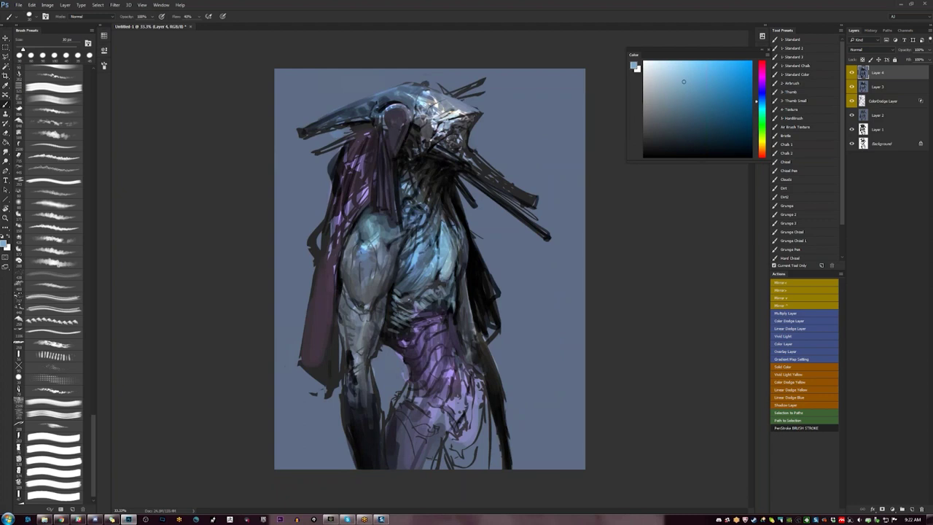
Check the mirrored canvas and paint sampled dark blue strokes down the middle of the neck
{"action": "key", "text": "F2"}
{"action": "key", "text": "F2"}
{"action": "key", "text": "d"}
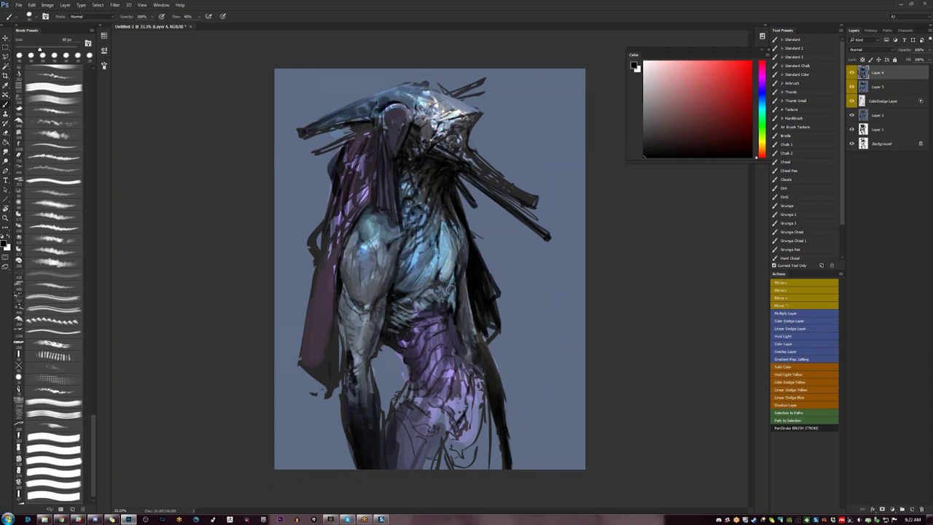
{"action": "left_click", "coordinate": [405, 288], "text": "alt"}
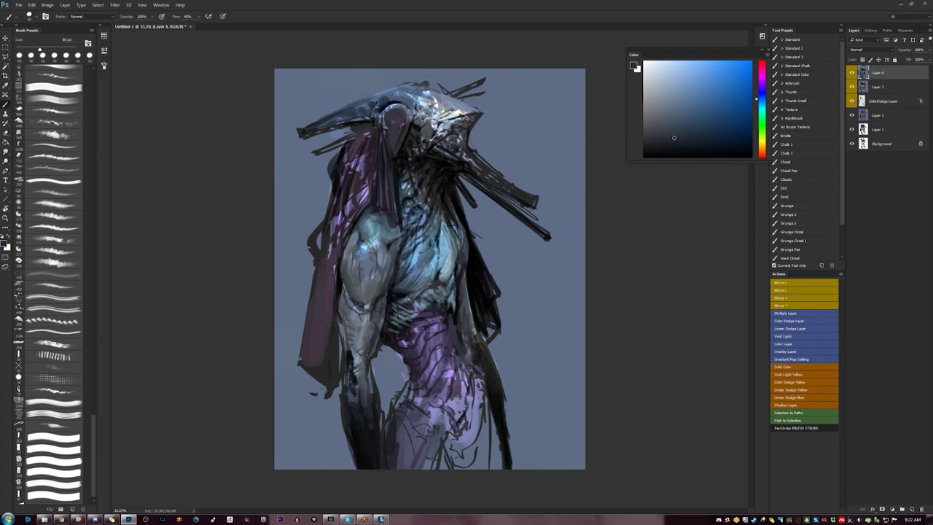
{"action": "left_click", "coordinate": [403, 183], "text": "alt"}
{"action": "left_click_drag", "start_coordinate": [426, 189], "coordinate": [420, 207]}
{"action": "key", "text": "d"}
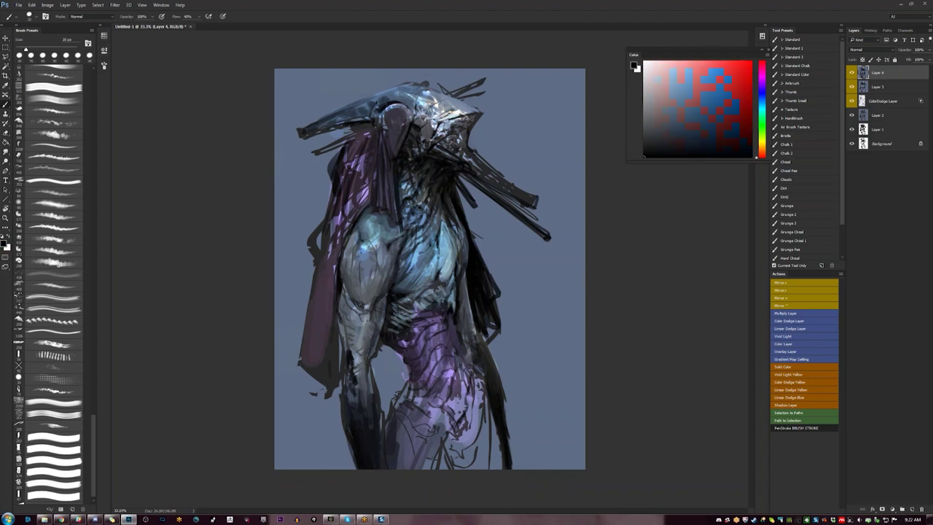
Touch up the creature's jaw with sampled greys and black, and check the mirrored canvas from a distance
{"action": "left_click", "coordinate": [436, 126], "text": "alt"}
{"action": "key", "text": "d"}
{"action": "left_click", "coordinate": [426, 139], "text": "alt"}
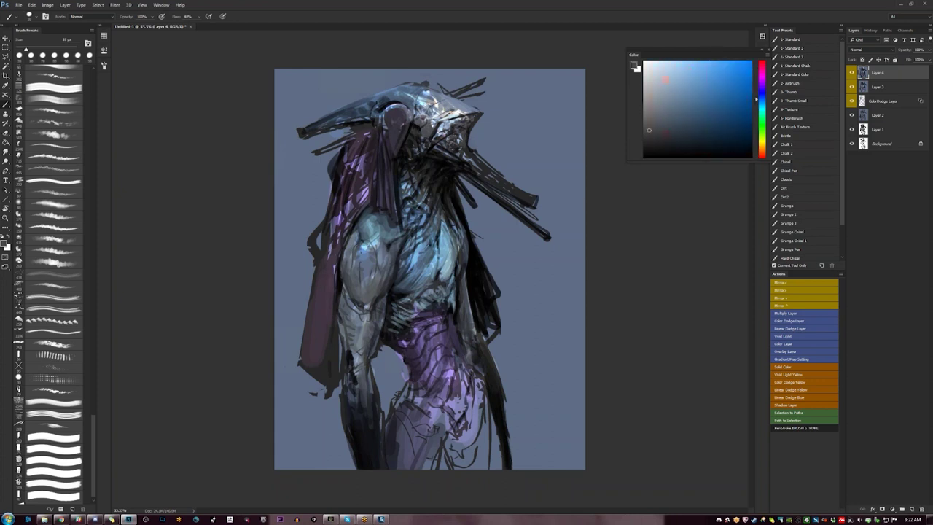
{"action": "left_click_drag", "start_coordinate": [423, 153], "coordinate": [416, 158]}
{"action": "key", "text": "d"}
{"action": "key", "text": "z"}
{"action": "left_click", "coordinate": [342, 170], "text": "alt"}
{"action": "key", "text": "F2"}
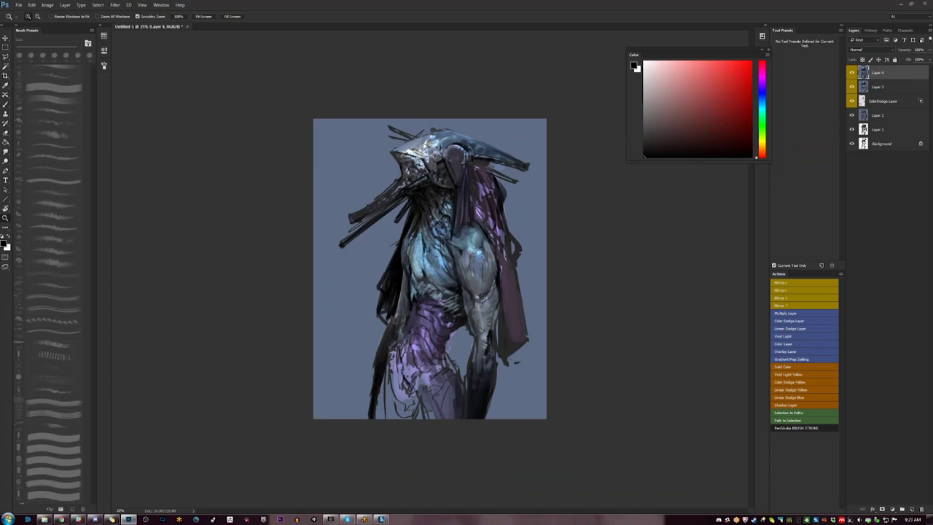
Paint sampled blue-grey over the top of the near shoulder, and mirror the canvas
{"action": "left_click", "coordinate": [439, 217]}
{"action": "left_click", "coordinate": [438, 217]}
{"action": "left_click", "coordinate": [446, 219], "text": "alt"}
{"action": "mouse_move", "coordinate": [484, 231]}
{"action": "left_mouse_down"}
{"action": "mouse_move", "coordinate": [483, 220]}
{"action": "mouse_move", "coordinate": [515, 202]}
{"action": "left_mouse_up"}
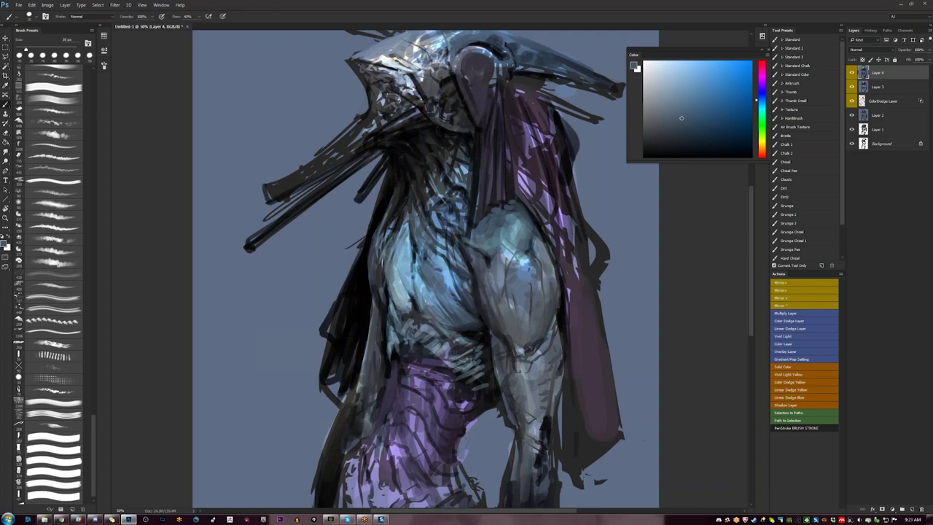
{"action": "key", "text": "z"}
{"action": "left_click", "coordinate": [510, 208], "text": "alt"}
{"action": "left_click", "coordinate": [511, 208], "text": "alt"}
{"action": "left_click", "coordinate": [510, 208], "text": "alt"}
{"action": "key", "text": "F1"}
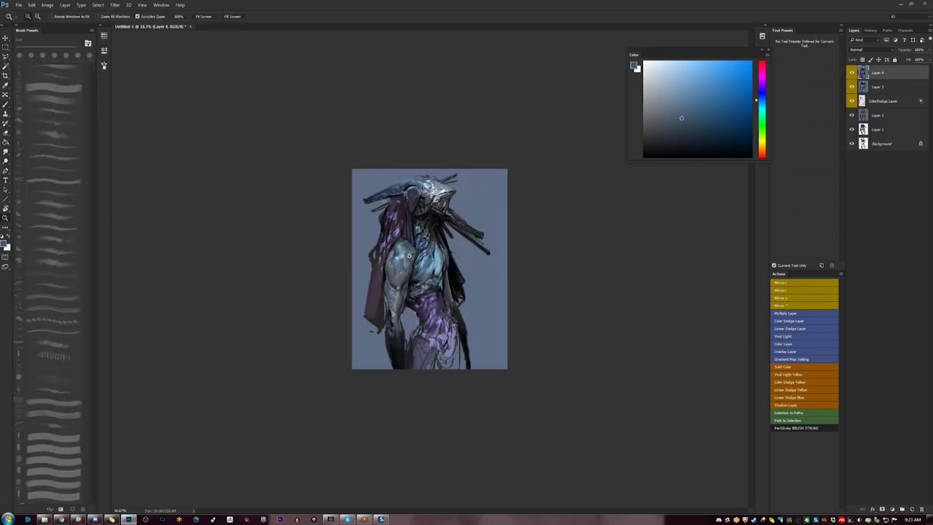
Darken the bright patches on the purple head strands with broad black strokes
{"action": "key", "text": "ctrl+plus"}
{"action": "key", "text": "ctrl+plus"}
{"action": "key", "text": "b"}
{"action": "key", "text": "d"}
{"action": "key", "text": "bracketright"}
{"action": "key", "text": "bracketright"}
{"action": "key", "text": "bracketright"}
{"action": "key", "text": "bracketright"}
{"action": "key", "text": "bracketright"}
{"action": "key", "text": "bracketright"}
{"action": "key", "text": "bracketright"}
{"action": "key", "text": "bracketright"}
{"action": "left_click_drag", "start_coordinate": [373, 156], "coordinate": [353, 220]}
{"action": "mouse_move", "coordinate": [367, 178]}
{"action": "left_mouse_down"}
{"action": "mouse_move", "coordinate": [355, 237]}
{"action": "mouse_move", "coordinate": [374, 194]}
{"action": "left_mouse_up"}
{"action": "key", "text": "bracketleft"}
{"action": "left_click_drag", "start_coordinate": [369, 126], "coordinate": [357, 152]}
Resize the brush and paint black shading where the strands meet the underside of the head crest
{"action": "key", "text": "bracketleft"}
{"action": "key", "text": "bracketleft"}
{"action": "key", "text": "bracketleft"}
{"action": "key", "text": "bracketleft"}
{"action": "key", "text": "bracketleft"}
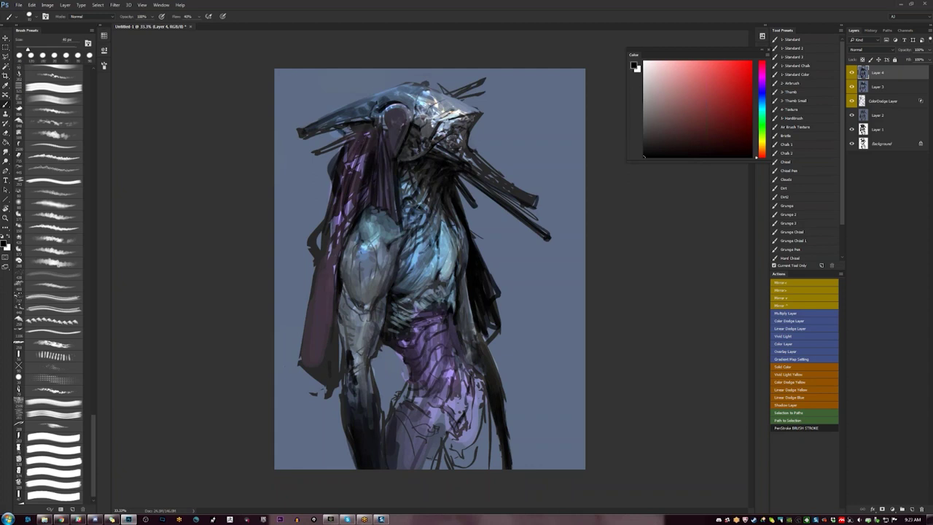
{"action": "key", "text": "bracketright"}
{"action": "key", "text": "bracketright"}
{"action": "key", "text": "bracketright"}
{"action": "key", "text": "bracketright"}
{"action": "key", "text": "bracketright"}
{"action": "left_click_drag", "start_coordinate": [351, 128], "coordinate": [340, 135]}
Fill out the outer edge of the rear strands with sampled dark tones, and check the mirrored canvas
{"action": "left_click", "coordinate": [330, 214], "text": "alt"}
{"action": "left_click_drag", "start_coordinate": [321, 232], "coordinate": [316, 247]}
{"action": "left_click_drag", "start_coordinate": [327, 204], "coordinate": [303, 281]}
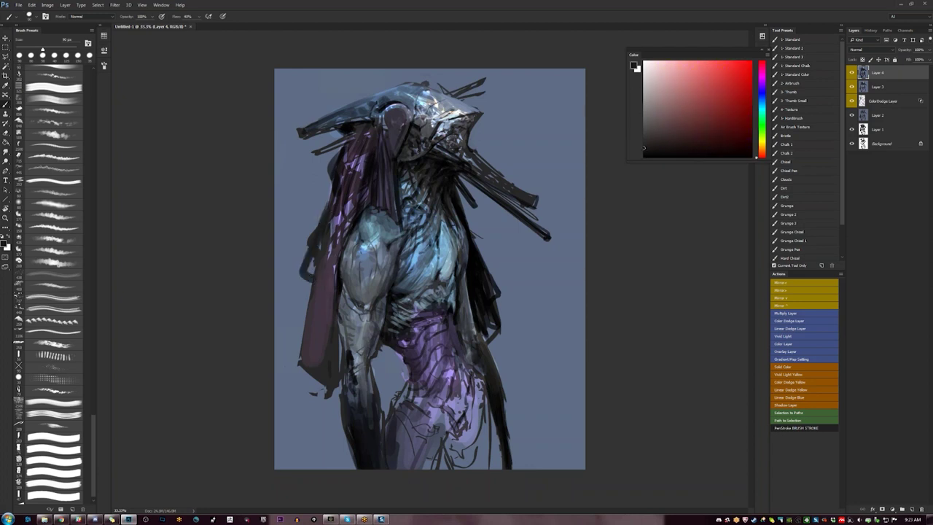
{"action": "left_click", "coordinate": [320, 248], "text": "alt"}
{"action": "left_click_drag", "start_coordinate": [335, 182], "coordinate": [303, 276]}
{"action": "mouse_move", "coordinate": [326, 221]}
{"action": "left_mouse_down"}
{"action": "mouse_move", "coordinate": [305, 274]}
{"action": "mouse_move", "coordinate": [312, 271]}
{"action": "left_mouse_up"}
{"action": "left_click", "coordinate": [317, 237], "text": "alt"}
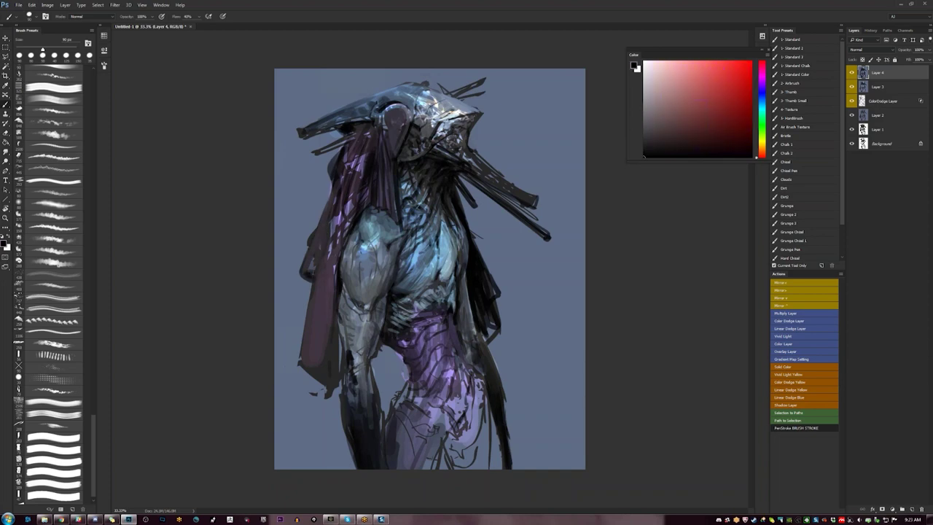
{"action": "key", "text": "ctrl+shift+h"}
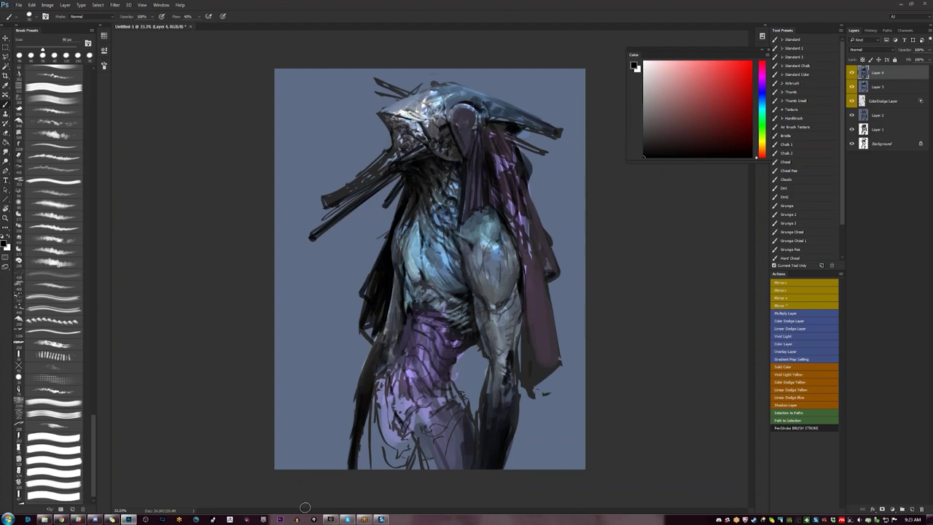
{"action": "key", "text": "F2"}
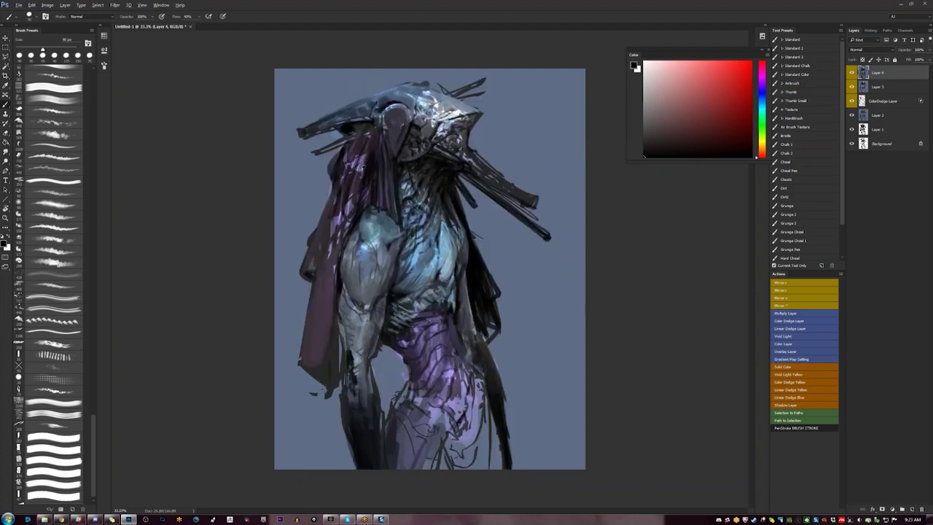
Paint long strokes of sampled muted purple down the upper rear strands with an enlarged brush
{"action": "left_click", "coordinate": [362, 169], "text": "alt"}
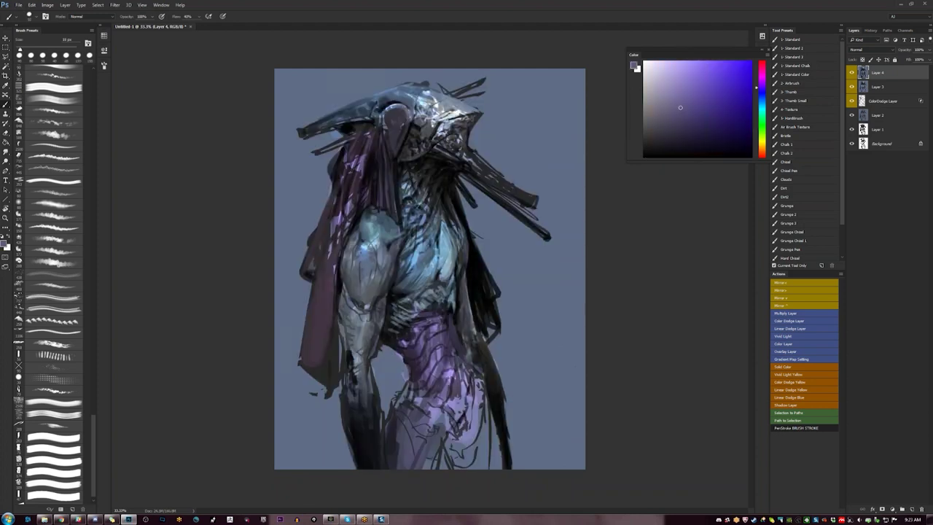
{"action": "key", "text": "]"}
{"action": "key", "text": "]"}
{"action": "key", "text": "]"}
{"action": "key", "text": "]"}
{"action": "key", "text": "]"}
{"action": "key", "text": "]"}
{"action": "left_click_drag", "start_coordinate": [356, 148], "coordinate": [344, 207]}
{"action": "left_click_drag", "start_coordinate": [348, 170], "coordinate": [334, 255]}
Add muted purple strokes along the long hanging strand and its tip and beside the ear disc, and mirror the canvas
{"action": "key", "text": "["}
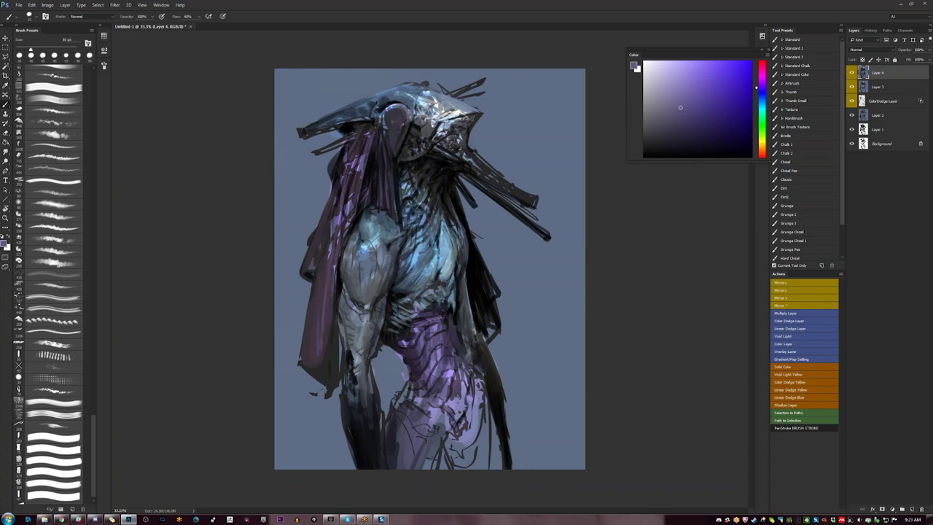
{"action": "left_click_drag", "start_coordinate": [313, 340], "coordinate": [305, 367]}
{"action": "left_click_drag", "start_coordinate": [302, 363], "coordinate": [311, 368]}
{"action": "left_click_drag", "start_coordinate": [326, 337], "coordinate": [312, 367]}
{"action": "left_click_drag", "start_coordinate": [334, 253], "coordinate": [323, 345]}
{"action": "mouse_move", "coordinate": [374, 129]}
{"action": "left_mouse_down"}
{"action": "mouse_move", "coordinate": [375, 189]}
{"action": "mouse_move", "coordinate": [383, 192]}
{"action": "mouse_move", "coordinate": [390, 173]}
{"action": "left_mouse_up"}
{"action": "key", "text": "ctrl+shift+h"}
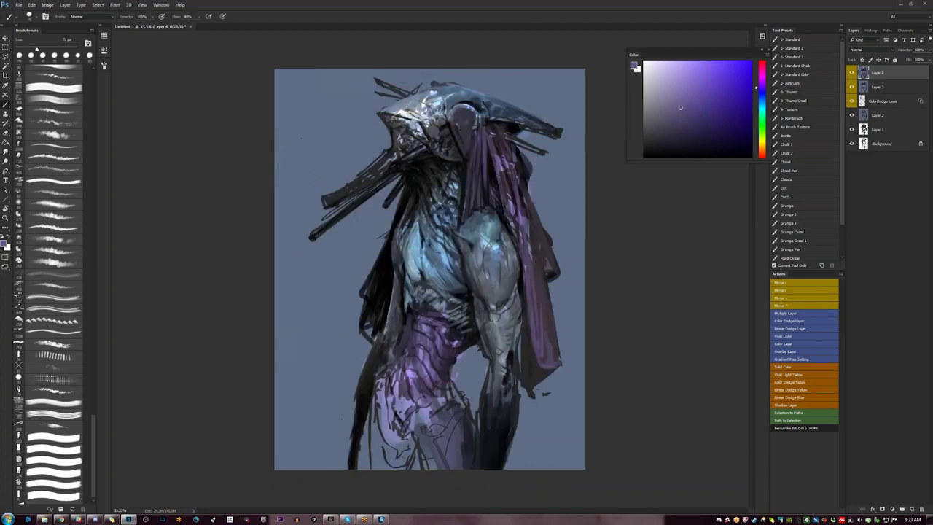
Define the strands below the ear disc with sampled purples and black separating lines, and mirror the canvas
{"action": "left_click", "coordinate": [500, 135], "text": "alt"}
{"action": "left_click", "coordinate": [496, 142], "text": "alt"}
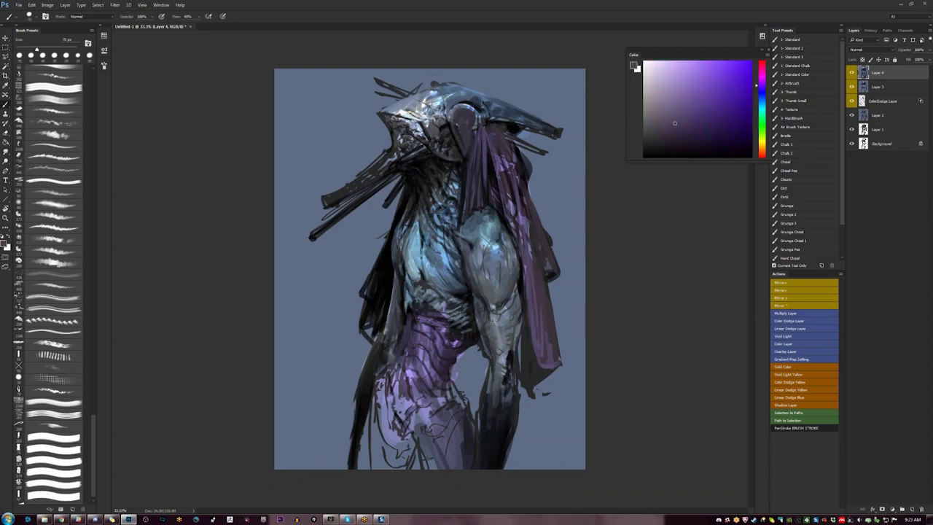
{"action": "left_click", "coordinate": [487, 139], "text": "alt"}
{"action": "left_click", "coordinate": [484, 137], "text": "alt"}
{"action": "left_click", "coordinate": [481, 137], "text": "alt"}
{"action": "left_click_drag", "start_coordinate": [475, 139], "coordinate": [465, 182]}
{"action": "key", "text": "d"}
{"action": "left_click_drag", "start_coordinate": [478, 139], "coordinate": [466, 177]}
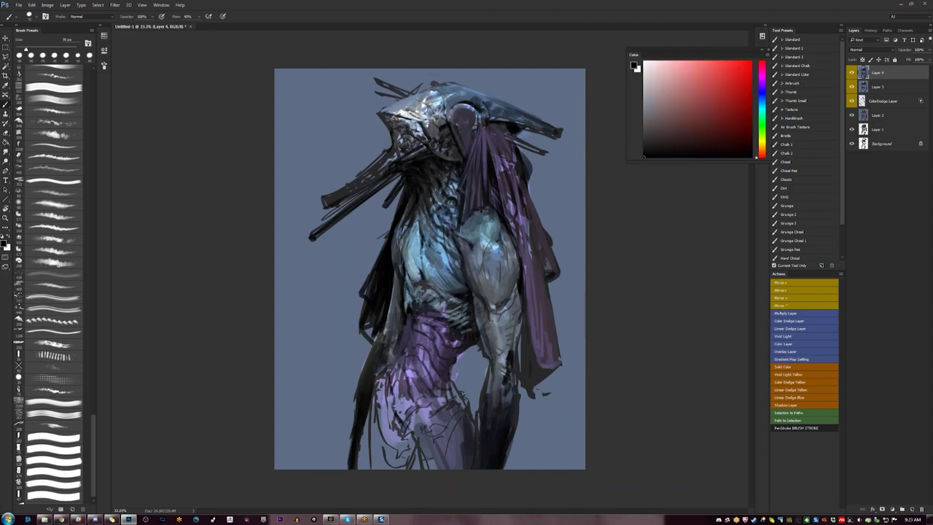
{"action": "key", "text": "ctrl+shift+h"}
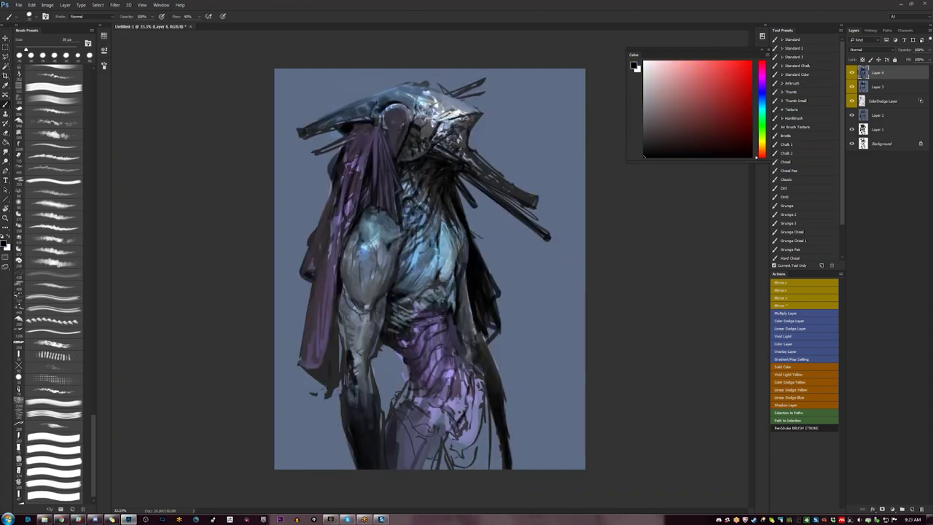
Select the 2- Airbrush preset and reduce its brush size
{"action": "left_click", "coordinate": [803, 84]}
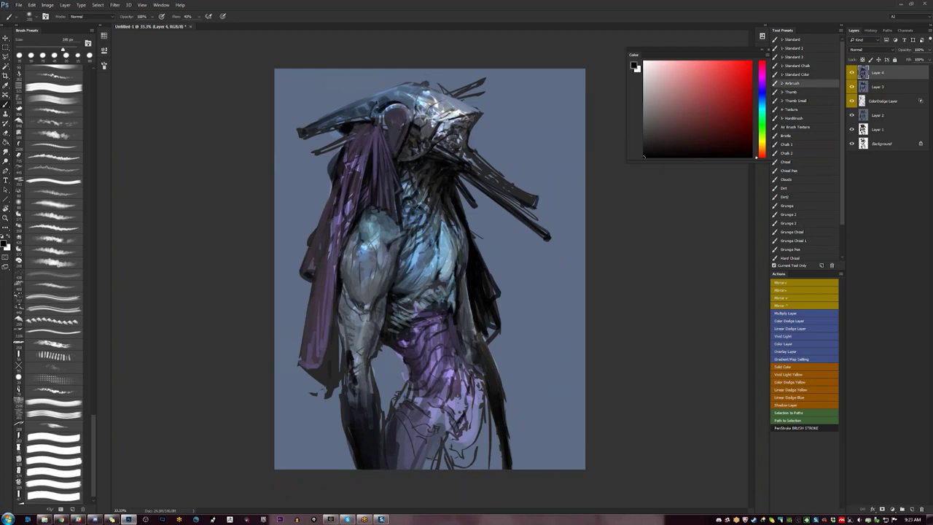
{"action": "key", "text": "bracketleft"}
{"action": "key", "text": "bracketleft"}
{"action": "key", "text": "bracketleft"}
{"action": "key", "text": "bracketleft"}
{"action": "key", "text": "bracketleft"}
{"action": "key", "text": "bracketleft"}
{"action": "key", "text": "bracketleft"}
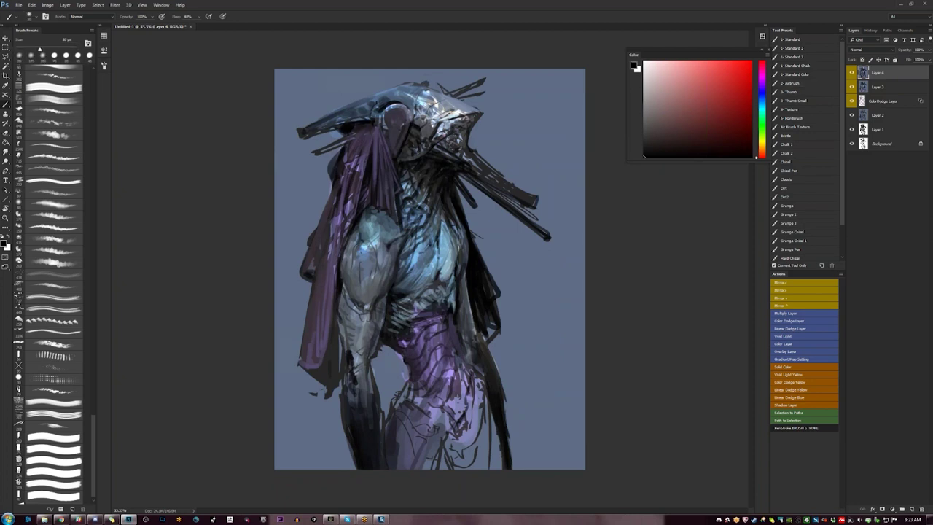
Try to darken the whole length of the hanging strands with one broad black airbrush stroke
{"action": "key", "text": "bracketright"}
{"action": "key", "text": "bracketright"}
{"action": "key", "text": "bracketright"}
{"action": "key", "text": "bracketright"}
{"action": "key", "text": "bracketright"}
{"action": "left_click_drag", "start_coordinate": [357, 146], "coordinate": [301, 401]}
{"action": "key", "text": "ctrl+z"}
Airbrush soft black shading over the lower end of the long hanging strand
{"action": "key", "text": "bracketright"}
{"action": "key", "text": "bracketright"}
{"action": "left_click_drag", "start_coordinate": [329, 319], "coordinate": [336, 368]}
Airbrush soft black shading along both edges of the near arm and the adjoining side of the torso
{"action": "key", "text": "bracketleft"}
{"action": "key", "text": "bracketleft"}
{"action": "key", "text": "bracketleft"}
{"action": "key", "text": "bracketleft"}
{"action": "key", "text": "bracketleft"}
{"action": "key", "text": "bracketleft"}
{"action": "key", "text": "bracketleft"}
{"action": "key", "text": "bracketleft"}
{"action": "left_click_drag", "start_coordinate": [337, 309], "coordinate": [340, 347]}
{"action": "left_click_drag", "start_coordinate": [342, 290], "coordinate": [340, 360]}
{"action": "left_click_drag", "start_coordinate": [351, 239], "coordinate": [346, 332]}
{"action": "left_click_drag", "start_coordinate": [380, 279], "coordinate": [375, 326]}
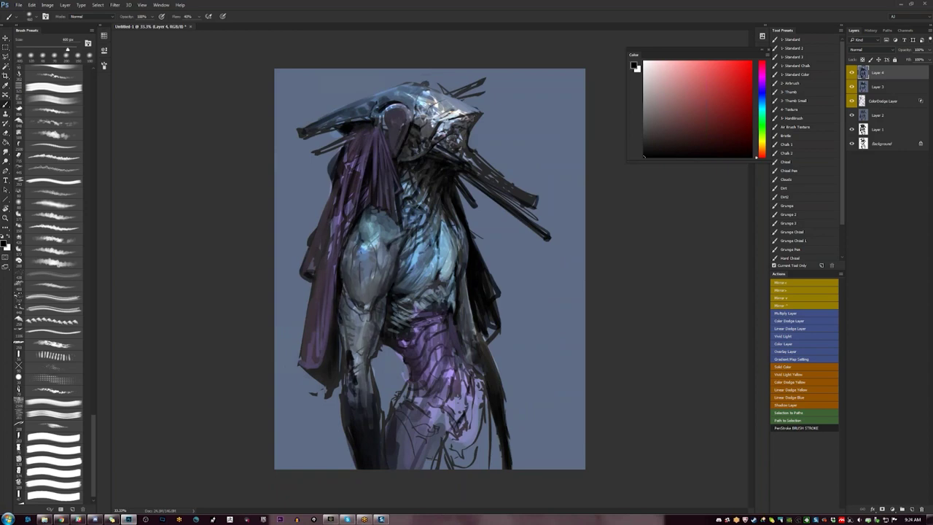
{"action": "left_click_drag", "start_coordinate": [399, 252], "coordinate": [419, 288]}
Mirror the canvas and airbrush black shading over the purple hips and upper legs
{"action": "left_click", "coordinate": [458, 325], "text": "alt"}
{"action": "key", "text": "F2"}
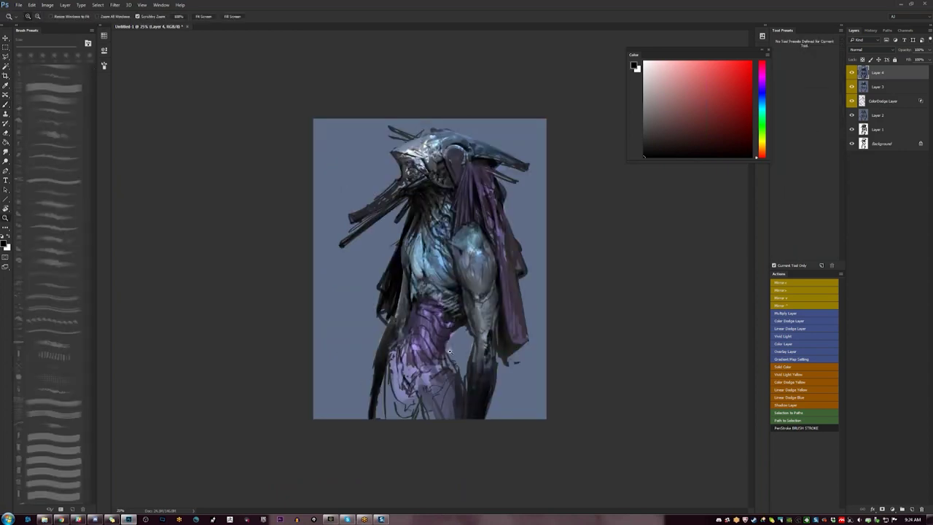
{"action": "left_click", "coordinate": [451, 351]}
{"action": "key", "text": "b"}
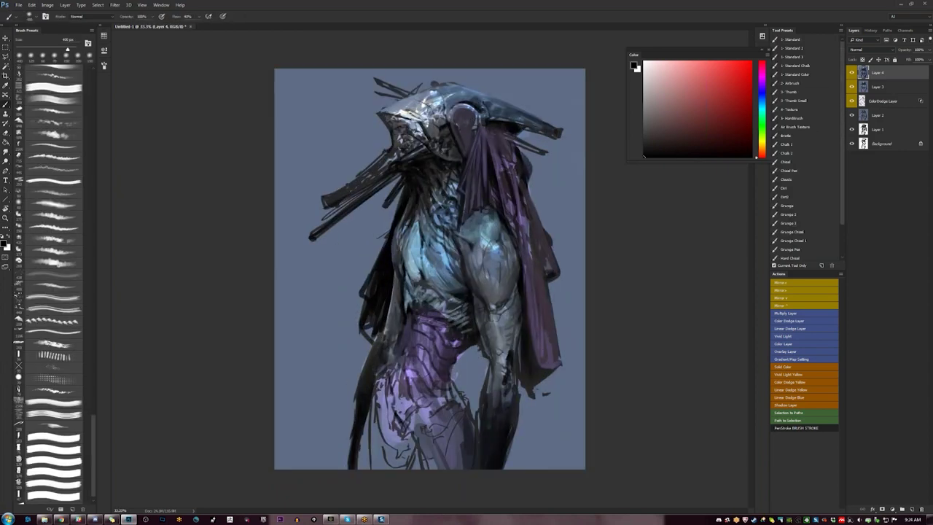
{"action": "mouse_move", "coordinate": [391, 400]}
{"action": "left_mouse_down"}
{"action": "mouse_move", "coordinate": [390, 462]}
{"action": "mouse_move", "coordinate": [398, 465]}
{"action": "left_mouse_up"}
{"action": "left_click_drag", "start_coordinate": [424, 412], "coordinate": [433, 460]}
{"action": "mouse_move", "coordinate": [380, 440]}
{"action": "left_mouse_down"}
{"action": "mouse_move", "coordinate": [408, 365]}
{"action": "mouse_move", "coordinate": [404, 430]}
{"action": "mouse_move", "coordinate": [397, 379]}
{"action": "mouse_move", "coordinate": [461, 468]}
{"action": "left_mouse_up"}
{"action": "left_click_drag", "start_coordinate": [365, 422], "coordinate": [356, 470]}
{"action": "key", "text": "F2"}
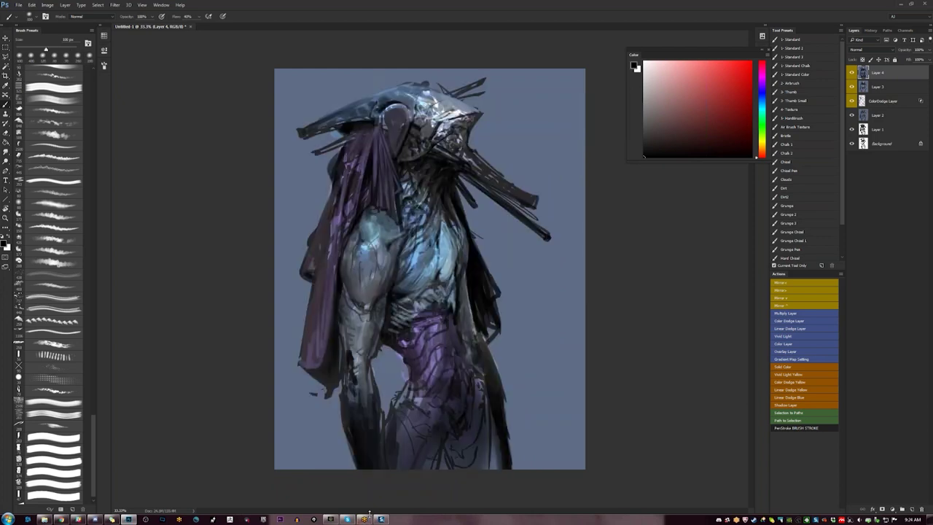
Select the 1- Standard Chalk preset, enlarge the brush, and paint sampled blue-grey on the background beside the far forearm
{"action": "left_click", "coordinate": [391, 365], "text": "alt"}
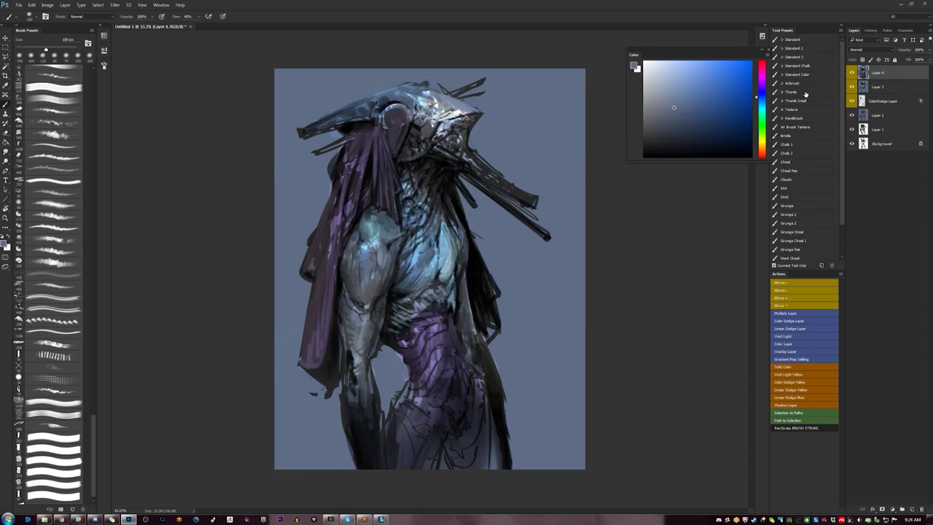
{"action": "left_click", "coordinate": [798, 66]}
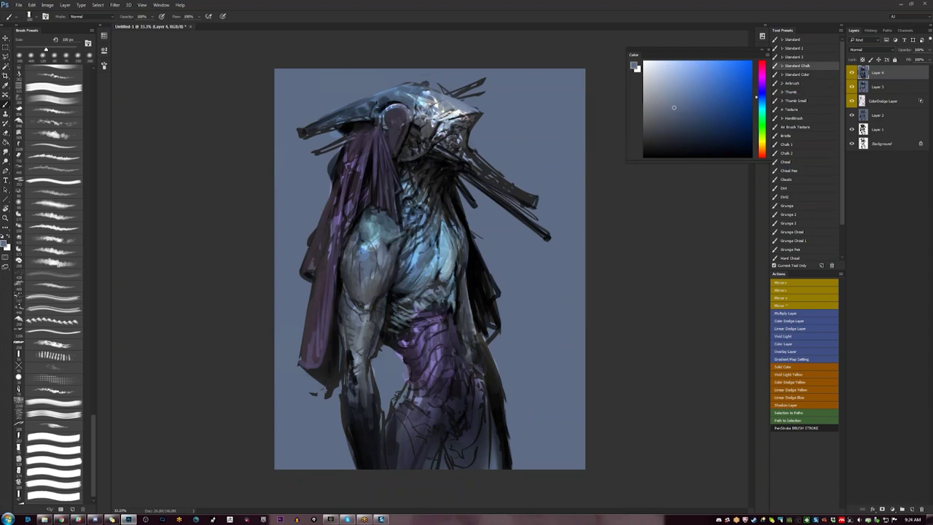
{"action": "left_click", "coordinate": [502, 452], "text": "alt"}
{"action": "key", "text": "bracketright"}
{"action": "key", "text": "bracketright"}
{"action": "key", "text": "bracketright"}
{"action": "left_click_drag", "start_coordinate": [517, 424], "coordinate": [517, 467]}
{"action": "mouse_move", "coordinate": [527, 414]}
{"action": "left_mouse_down"}
{"action": "mouse_move", "coordinate": [527, 468]}
{"action": "mouse_move", "coordinate": [528, 454]}
{"action": "left_mouse_up"}
Extend the background texture towards the canvas edge beside the far arm with resampled blue-grey chalk strokes
{"action": "left_click", "coordinate": [531, 427], "text": "alt"}
{"action": "mouse_move", "coordinate": [535, 391]}
{"action": "left_mouse_down"}
{"action": "mouse_move", "coordinate": [535, 432]}
{"action": "mouse_move", "coordinate": [554, 467]}
{"action": "mouse_move", "coordinate": [529, 442]}
{"action": "mouse_move", "coordinate": [527, 465]}
{"action": "left_mouse_up"}
{"action": "left_click", "coordinate": [536, 401], "text": "alt"}
{"action": "left_click", "coordinate": [532, 419], "text": "alt"}
{"action": "left_click", "coordinate": [536, 412], "text": "alt"}
{"action": "left_click_drag", "start_coordinate": [565, 413], "coordinate": [571, 461]}
{"action": "left_click", "coordinate": [550, 430], "text": "alt"}
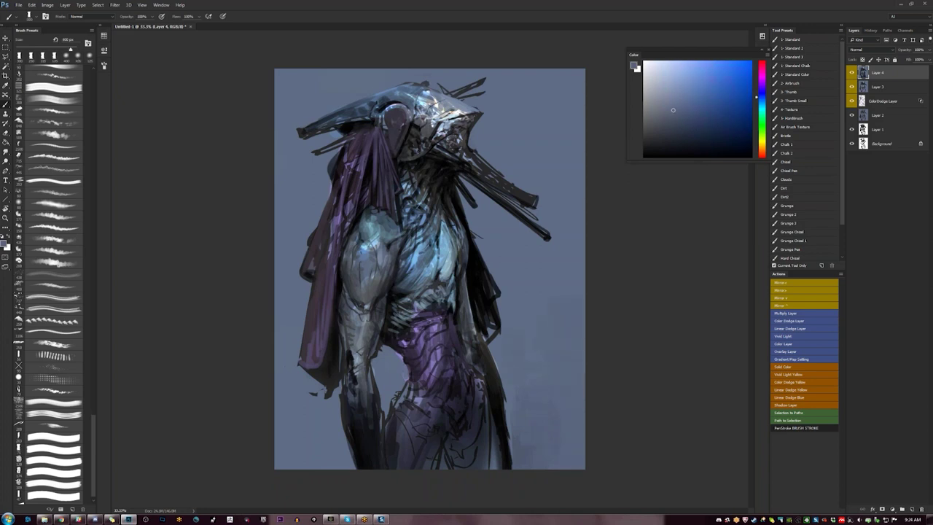
Trim the lower outer edge of the hanging purple cloth with smaller chalk strokes in greyish blue background colour
{"action": "key", "text": "["}
{"action": "key", "text": "["}
{"action": "key", "text": "["}
{"action": "left_click_drag", "start_coordinate": [293, 321], "coordinate": [295, 361]}
{"action": "left_click", "coordinate": [668, 113]}
{"action": "key", "text": "bracketright"}
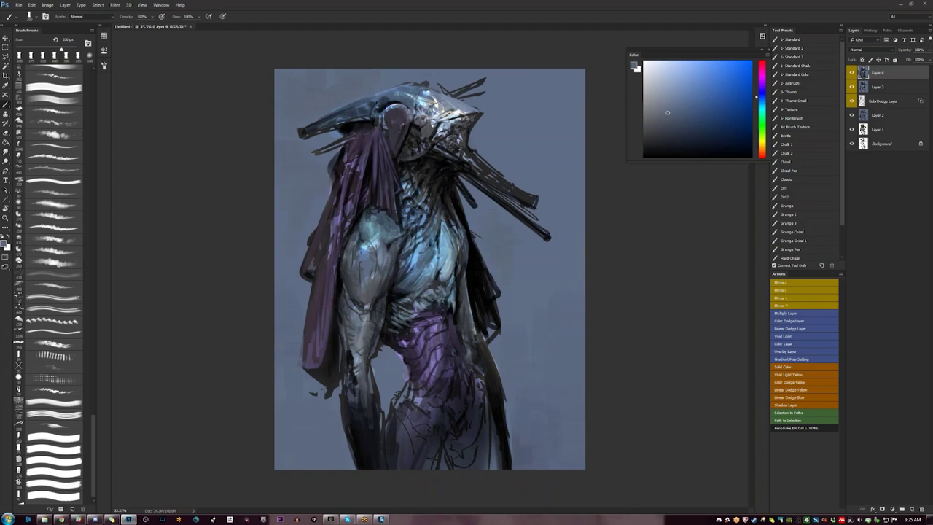
Mirror the canvas, paint slightly more saturated blue chalk strokes on the background beside the near forearm, and mirror it back
{"action": "key", "text": "]"}
{"action": "key", "text": "F2"}
{"action": "key", "text": "Tab"}
{"action": "key", "text": "Tab"}
{"action": "left_click", "coordinate": [693, 83]}
{"action": "left_click", "coordinate": [702, 83]}
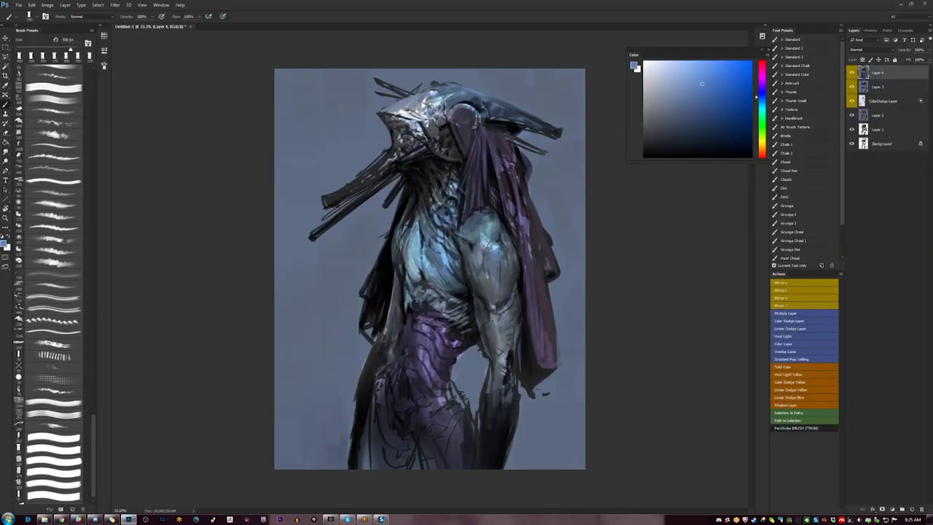
{"action": "left_click", "coordinate": [678, 108]}
{"action": "left_click_drag", "start_coordinate": [517, 414], "coordinate": [512, 455]}
{"action": "key", "text": "d"}
{"action": "key", "text": "F2"}
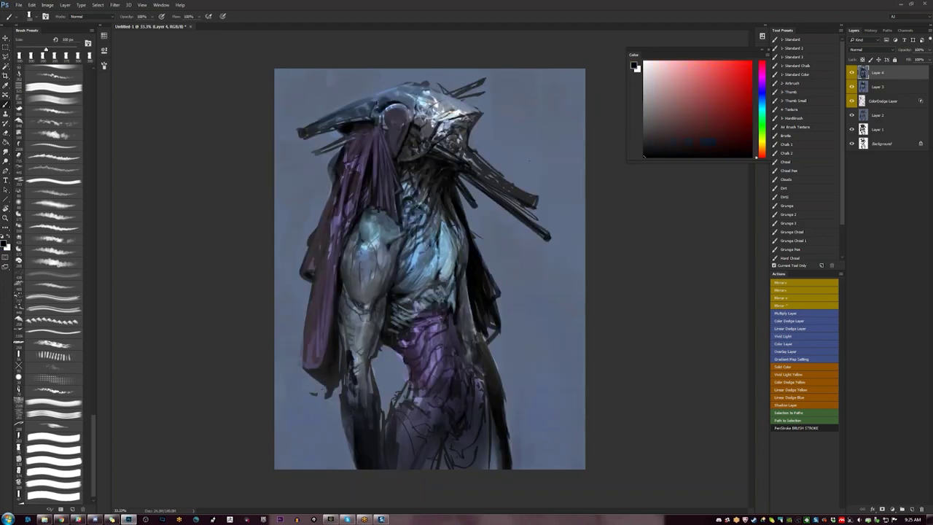
Switch to a round brush and darken the far forearm and adjoining hip with black and sampled dark strokes
{"action": "left_click", "coordinate": [817, 48]}
{"action": "key", "text": "bracketleft"}
{"action": "key", "text": "bracketleft"}
{"action": "key", "text": "bracketleft"}
{"action": "key", "text": "bracketleft"}
{"action": "key", "text": "bracketleft"}
{"action": "key", "text": "bracketright"}
{"action": "key", "text": "bracketright"}
{"action": "key", "text": "bracketright"}
{"action": "key", "text": "bracketright"}
{"action": "key", "text": "bracketright"}
{"action": "key", "text": "bracketright"}
{"action": "key", "text": "bracketright"}
{"action": "key", "text": "bracketright"}
{"action": "key", "text": "bracketright"}
{"action": "key", "text": "bracketright"}
{"action": "key", "text": "bracketright"}
{"action": "left_click_drag", "start_coordinate": [466, 342], "coordinate": [471, 371]}
{"action": "left_click", "coordinate": [472, 361], "text": "alt"}
{"action": "left_click_drag", "start_coordinate": [462, 325], "coordinate": [481, 375]}
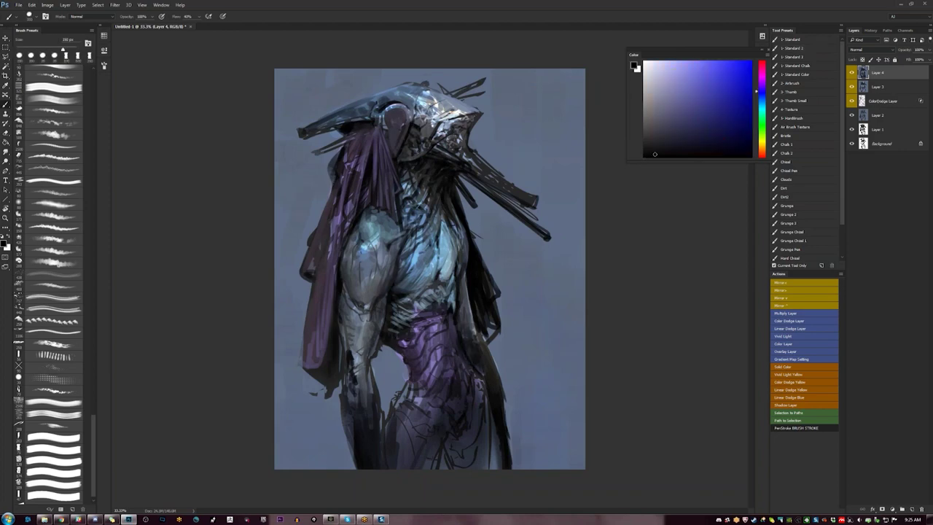
Shrink the brush and carve the background gap between the legs with sampled blue-grey
{"action": "left_click", "coordinate": [475, 358], "text": "alt"}
{"action": "key", "text": "bracketleft"}
{"action": "key", "text": "bracketleft"}
{"action": "key", "text": "bracketleft"}
{"action": "key", "text": "bracketleft"}
{"action": "key", "text": "bracketleft"}
{"action": "key", "text": "bracketleft"}
{"action": "key", "text": "bracketleft"}
{"action": "left_click", "coordinate": [499, 356], "text": "alt"}
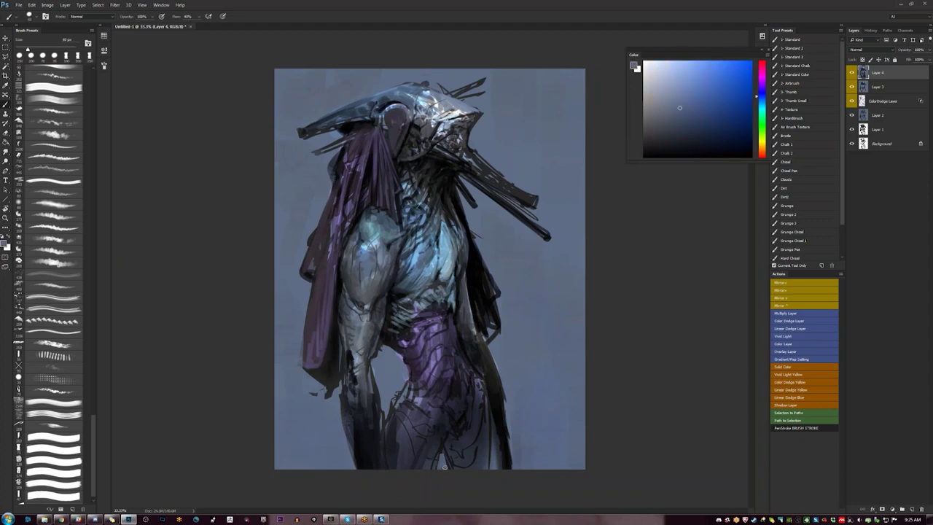
Paint over the loose sketch lines on the far thigh and hip with dark sampled tones, adjusting the brush size
{"action": "key", "text": "d"}
{"action": "key", "text": "bracketright"}
{"action": "key", "text": "bracketright"}
{"action": "key", "text": "bracketright"}
{"action": "key", "text": "bracketright"}
{"action": "key", "text": "bracketright"}
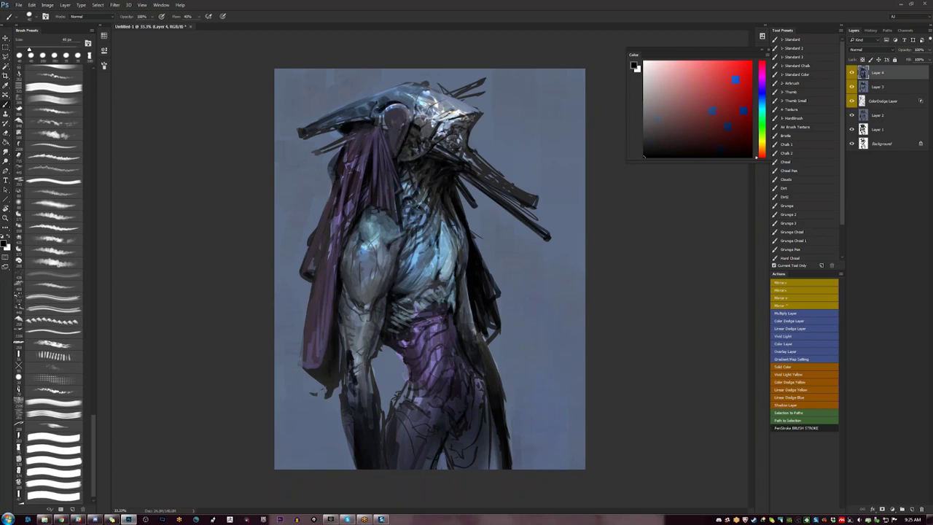
{"action": "left_click", "coordinate": [424, 462], "text": "alt"}
{"action": "left_click", "coordinate": [425, 461], "text": "alt"}
{"action": "left_click", "coordinate": [424, 464], "text": "alt"}
{"action": "mouse_move", "coordinate": [446, 442]}
{"action": "left_mouse_down"}
{"action": "mouse_move", "coordinate": [457, 469]}
{"action": "mouse_move", "coordinate": [478, 442]}
{"action": "left_mouse_up"}
{"action": "mouse_move", "coordinate": [491, 410]}
{"action": "left_mouse_down"}
{"action": "mouse_move", "coordinate": [484, 473]}
{"action": "mouse_move", "coordinate": [462, 463]}
{"action": "mouse_move", "coordinate": [464, 441]}
{"action": "left_mouse_up"}
{"action": "key", "text": "bracketleft"}
{"action": "key", "text": "bracketleft"}
{"action": "left_click_drag", "start_coordinate": [480, 395], "coordinate": [480, 404]}
{"action": "key", "text": "bracketleft"}
{"action": "key", "text": "bracketleft"}
{"action": "key", "text": "bracketleft"}
{"action": "key", "text": "bracketright"}
Soften the ribbed side of the waist beside the near arm with a larger brush and sampled blue-grey
{"action": "key", "text": "d"}
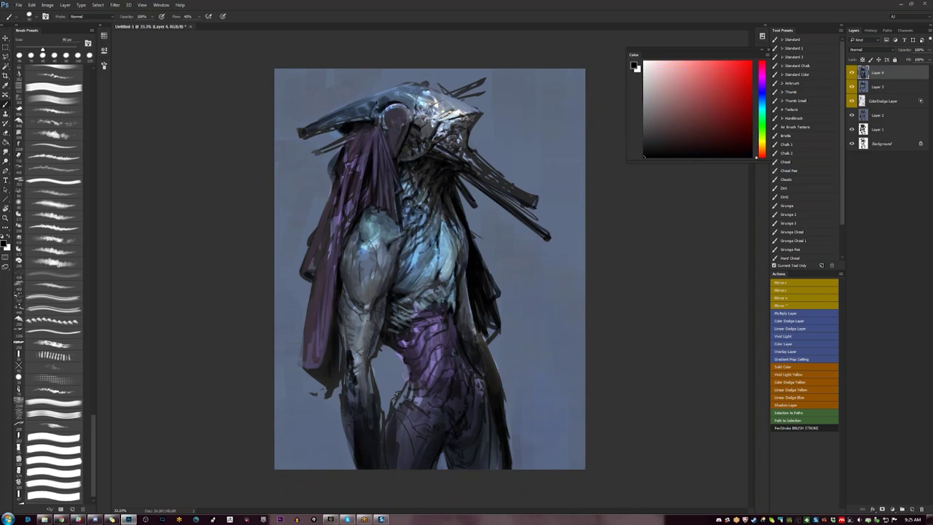
{"action": "key", "text": "bracketright"}
{"action": "key", "text": "bracketright"}
{"action": "key", "text": "bracketright"}
{"action": "key", "text": "bracketright"}
{"action": "left_click", "coordinate": [387, 301], "text": "alt"}
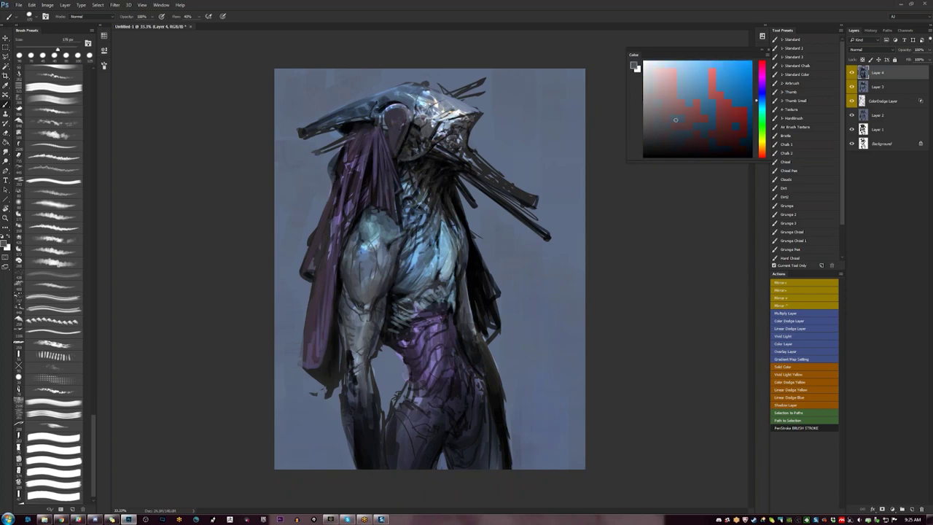
{"action": "left_click_drag", "start_coordinate": [391, 302], "coordinate": [387, 329]}
{"action": "key", "text": "ctrl+z"}
{"action": "left_click", "coordinate": [400, 299], "text": "alt"}
{"action": "left_click", "coordinate": [391, 301], "text": "alt"}
{"action": "left_click_drag", "start_coordinate": [391, 305], "coordinate": [389, 338]}
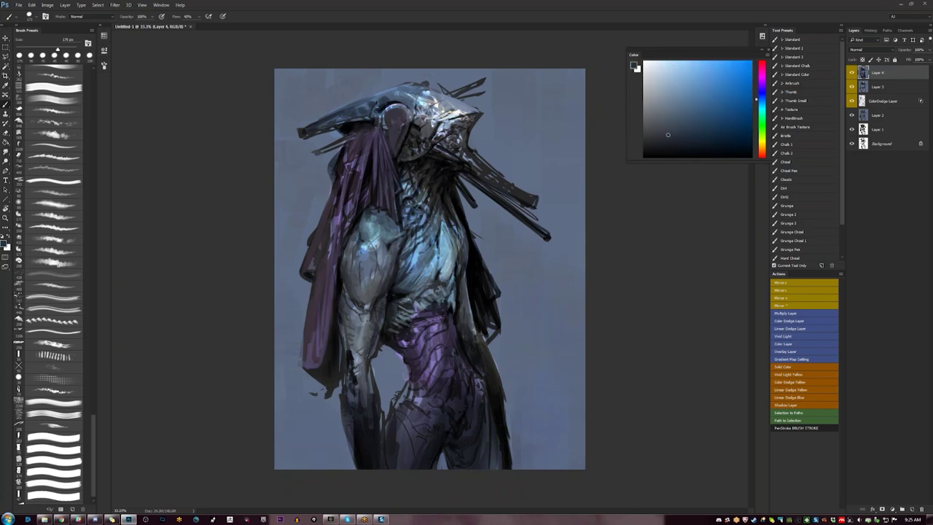
Set the brush to Color Dodge mode, choose white, and brighten the chest and neck with a large brush
{"action": "left_click", "coordinate": [362, 250], "text": "alt"}
{"action": "key", "text": "shift+alt+d"}
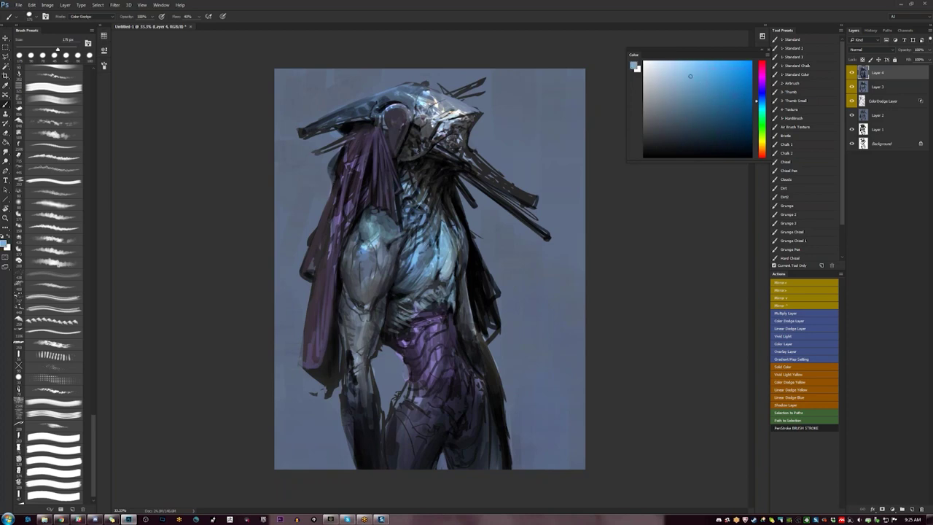
{"action": "key", "text": "d"}
{"action": "key", "text": "x"}
{"action": "key", "text": "bracketright"}
{"action": "key", "text": "bracketright"}
{"action": "key", "text": "bracketright"}
{"action": "key", "text": "bracketright"}
{"action": "key", "text": "bracketright"}
{"action": "key", "text": "bracketright"}
{"action": "key", "text": "bracketright"}
{"action": "left_click_drag", "start_coordinate": [402, 244], "coordinate": [411, 229]}
{"action": "key", "text": "ctrl+z"}
{"action": "key", "text": "ctrl+z"}
{"action": "key", "text": "bracketright"}
{"action": "left_click", "coordinate": [444, 226]}
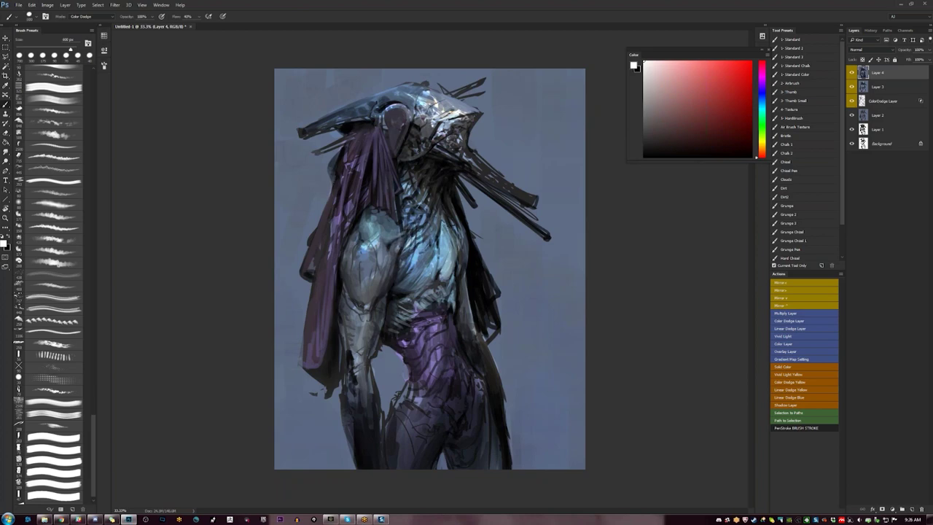
Reduce the brush to 80 px, mirror the canvas, and add white Color Dodge highlights along the front of the head
{"action": "key", "text": "bracketleft"}
{"action": "key", "text": "bracketleft"}
{"action": "key", "text": "bracketleft"}
{"action": "key", "text": "bracketleft"}
{"action": "key", "text": "bracketleft"}
{"action": "key", "text": "bracketleft"}
{"action": "key", "text": "bracketleft"}
{"action": "key", "text": "bracketleft"}
{"action": "key", "text": "bracketleft"}
{"action": "key", "text": "bracketleft"}
{"action": "key", "text": "bracketleft"}
{"action": "key", "text": "bracketleft"}
{"action": "key", "text": "bracketleft"}
{"action": "key", "text": "F2"}
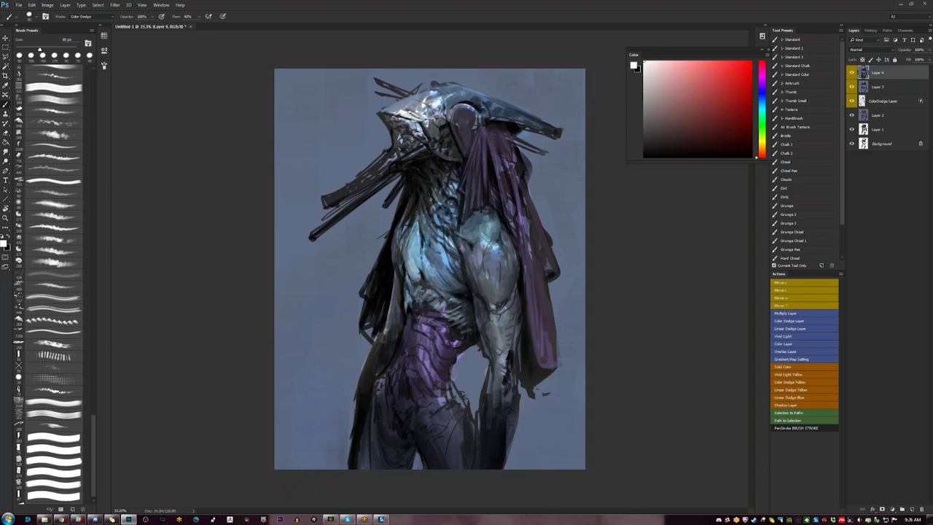
{"action": "left_click_drag", "start_coordinate": [399, 112], "coordinate": [413, 104]}
Hide the interface panels and add dodge highlights along the thick jaw tusk and near shoulder, checking the mirrored canvas
{"action": "key", "text": "h"}
{"action": "key", "text": "Tab"}
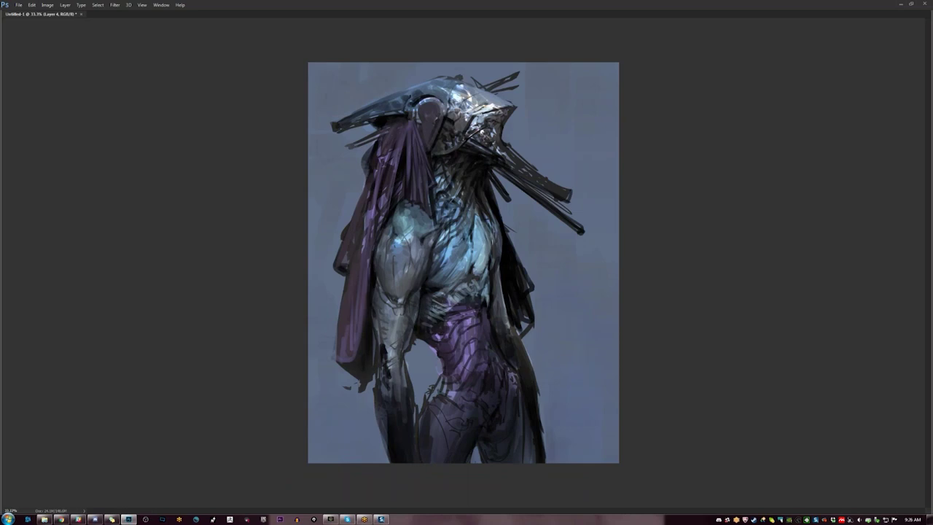
{"action": "left_click_drag", "start_coordinate": [494, 148], "coordinate": [530, 177]}
{"action": "key", "text": "ctrl+shift+h"}
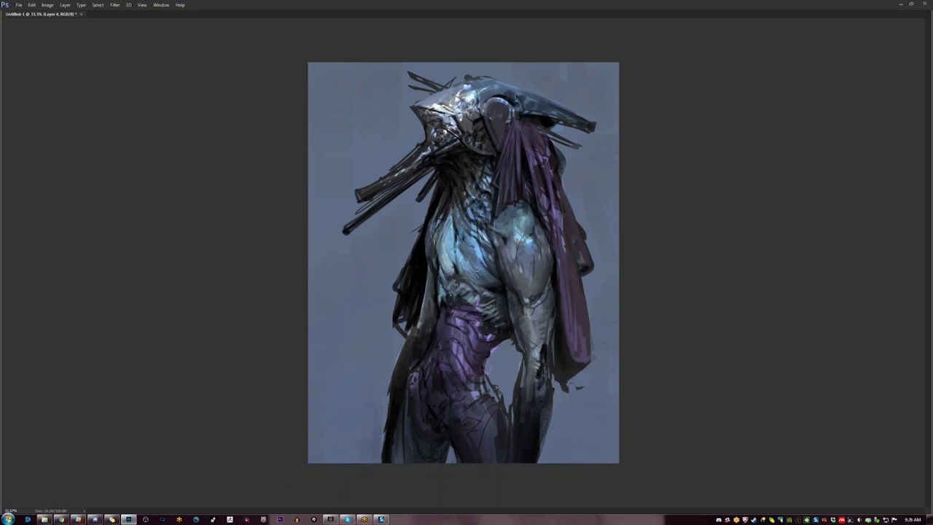
{"action": "key", "text": "h"}
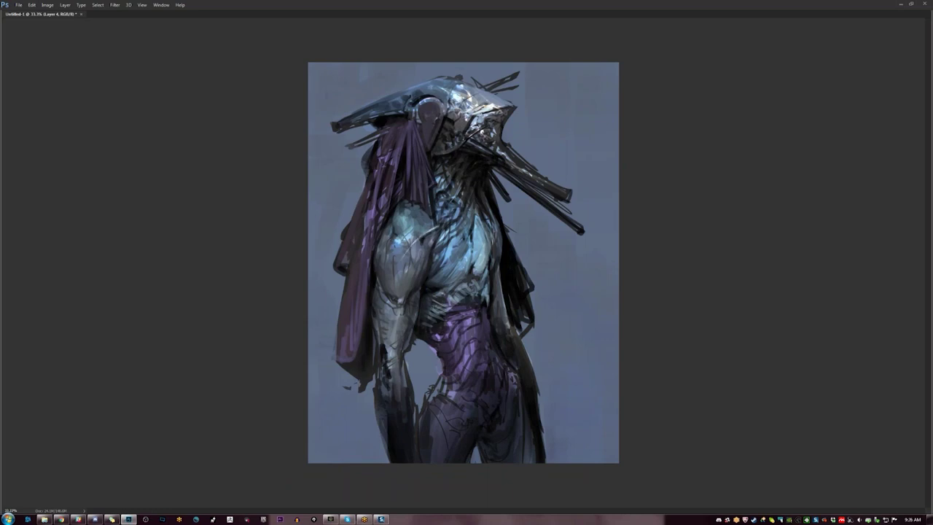
{"action": "key", "text": "h"}
{"action": "key", "text": "h"}
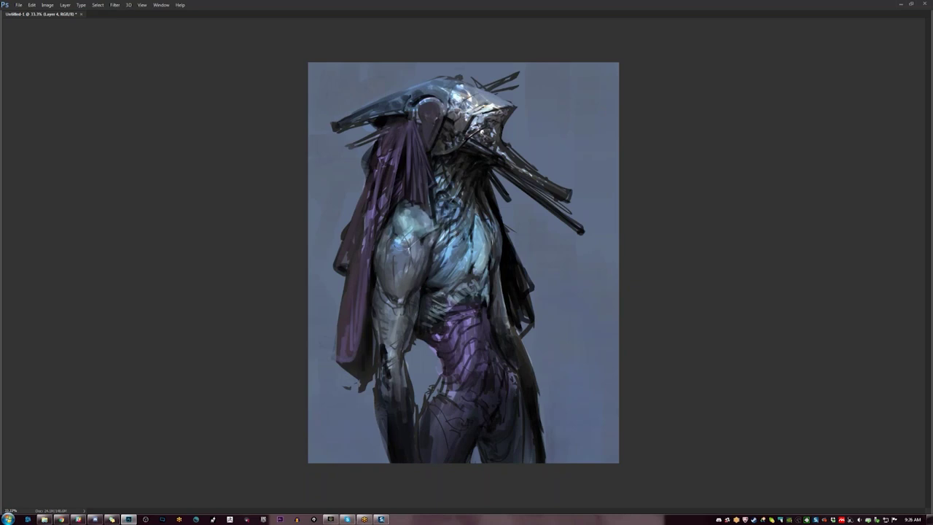
Show the colour picker, choose a muted red, and tint the hanging strands and cloth red on both sides of the body
{"action": "key", "text": "F6"}
{"action": "left_click_drag", "start_coordinate": [674, 125], "coordinate": [692, 92]}
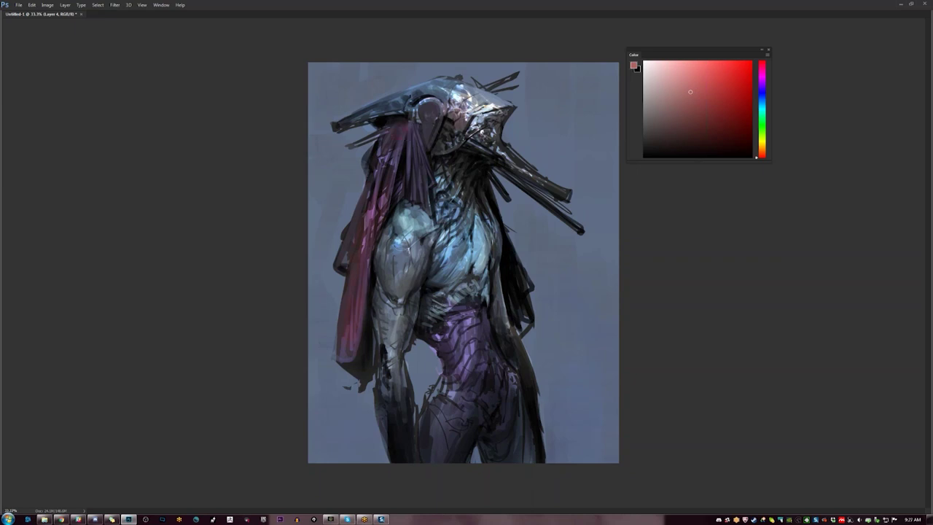
{"action": "left_click_drag", "start_coordinate": [391, 151], "coordinate": [390, 133]}
{"action": "key", "text": "ctrl+f"}
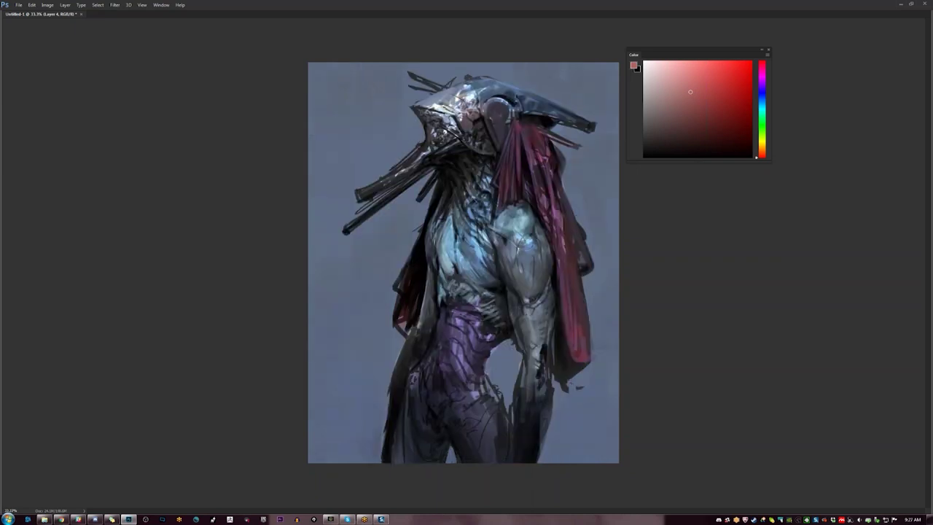
{"action": "left_click_drag", "start_coordinate": [483, 193], "coordinate": [498, 192]}
{"action": "key", "text": "ctrl+shift+h"}
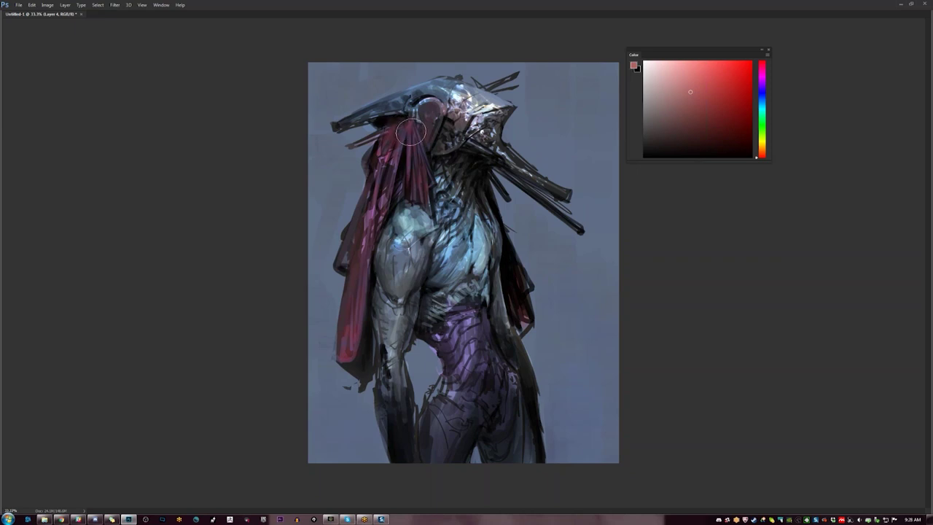
Choose a saturated blue and tint the purple waist, hips and legs with it
{"action": "left_click", "coordinate": [762, 95]}
{"action": "left_click", "coordinate": [714, 68]}
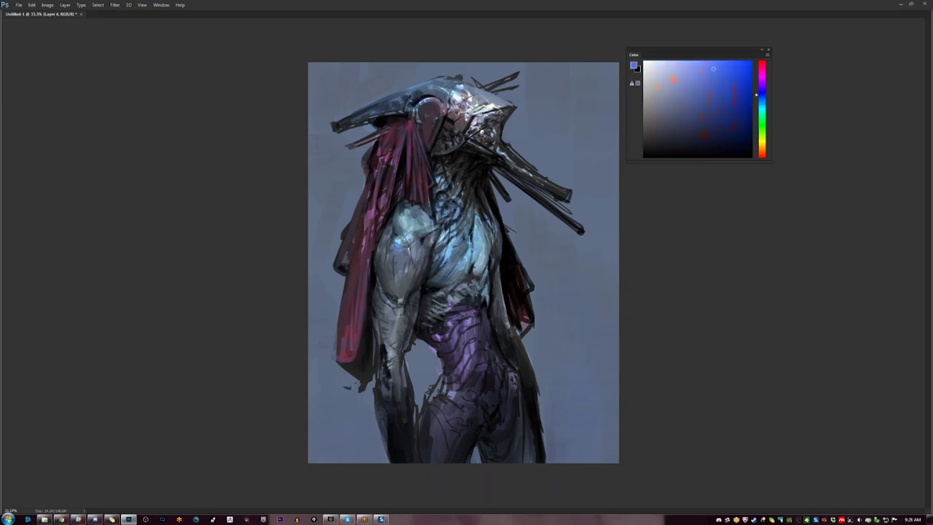
{"action": "left_click_drag", "start_coordinate": [464, 319], "coordinate": [480, 326]}
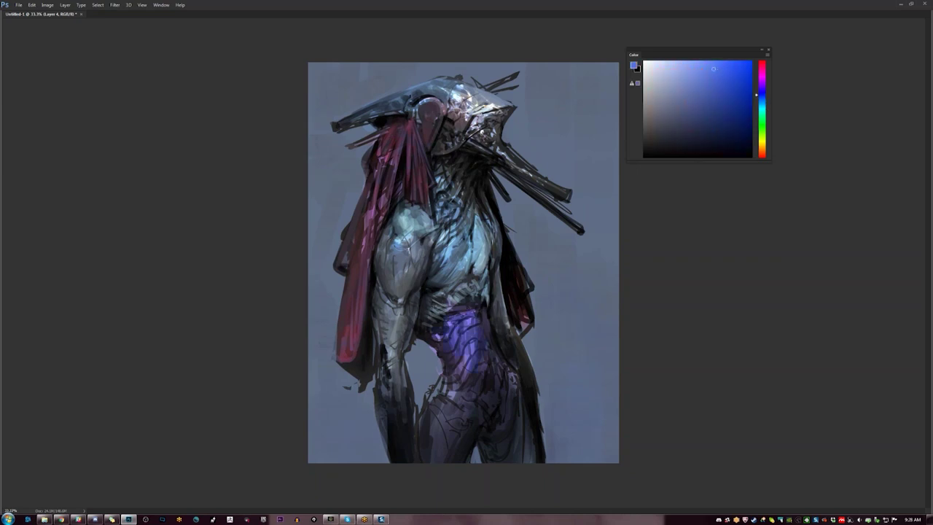
{"action": "mouse_move", "coordinate": [433, 405]}
{"action": "left_mouse_down"}
{"action": "mouse_move", "coordinate": [428, 448]}
{"action": "mouse_move", "coordinate": [455, 449]}
{"action": "left_mouse_up"}
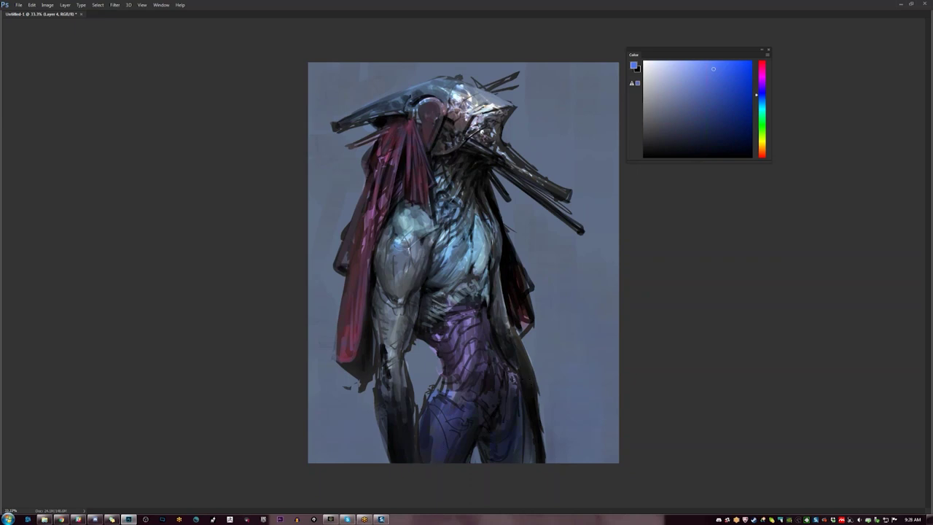
{"action": "mouse_move", "coordinate": [452, 373]}
{"action": "left_mouse_down"}
{"action": "mouse_move", "coordinate": [461, 387]}
{"action": "mouse_move", "coordinate": [468, 361]}
{"action": "left_mouse_up"}
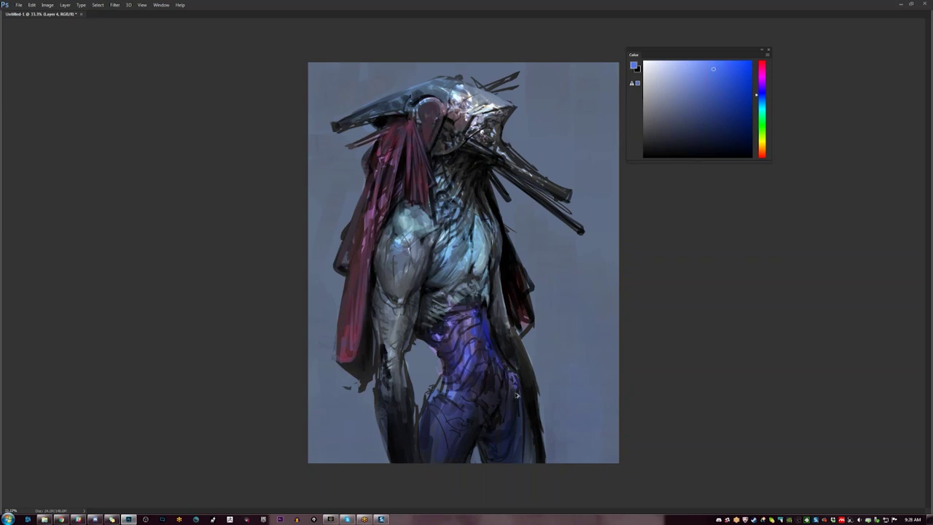
Mirror the canvas, tint the jaw tusks and head crest blue, and mirror it back
{"action": "key", "text": "F2"}
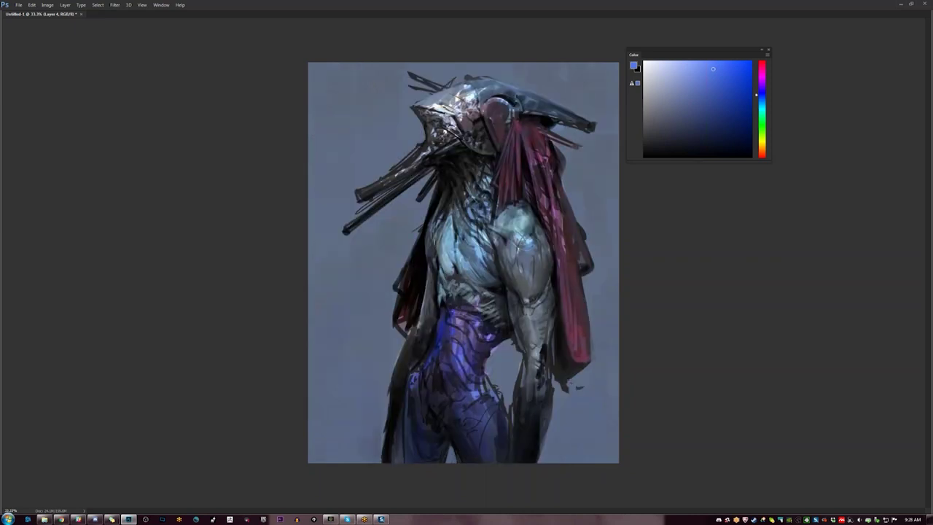
{"action": "left_click_drag", "start_coordinate": [424, 161], "coordinate": [372, 188]}
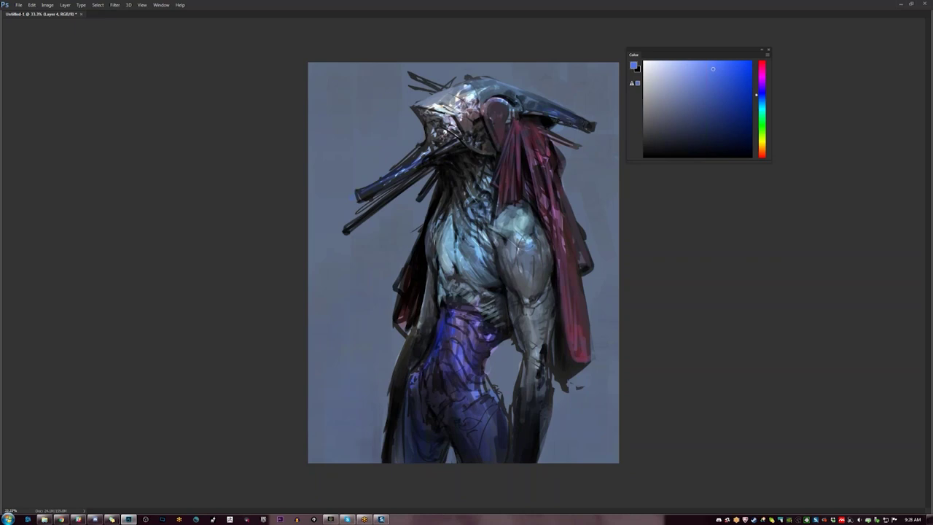
{"action": "key", "text": "ctrl+shift+h"}
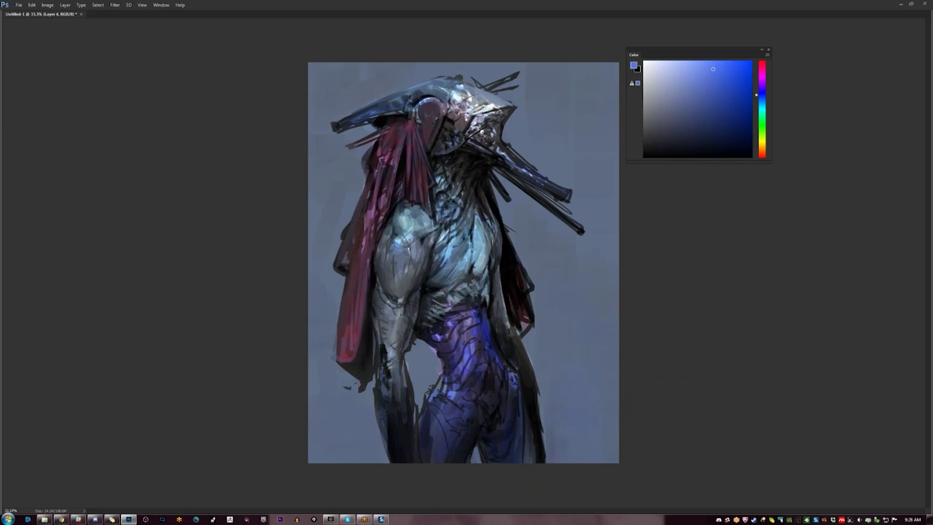
Smooth and reshape the near upper arm down to the elbow with tones sampled from the arm and background
{"action": "left_click", "coordinate": [394, 298], "text": "alt"}
{"action": "left_click_drag", "start_coordinate": [388, 278], "coordinate": [396, 291]}
{"action": "left_click", "coordinate": [386, 359], "text": "alt"}
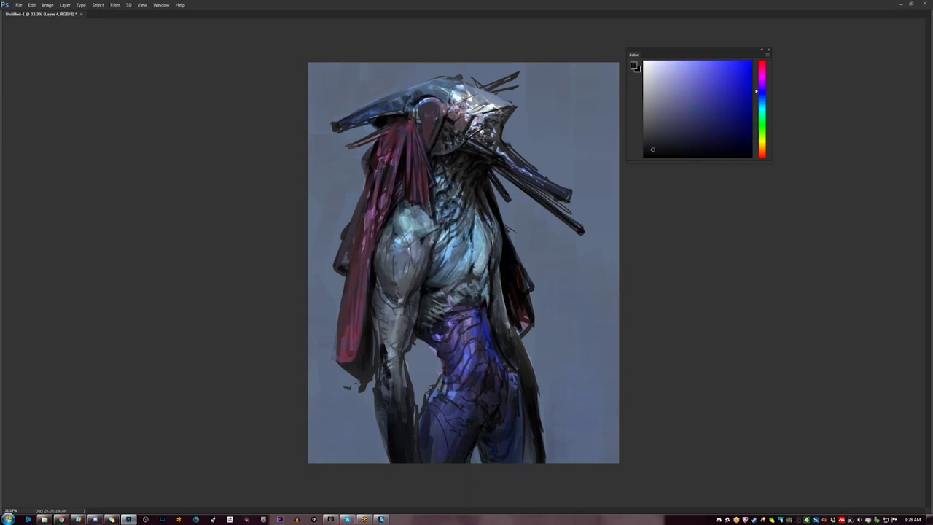
{"action": "left_click", "coordinate": [417, 366], "text": "alt"}
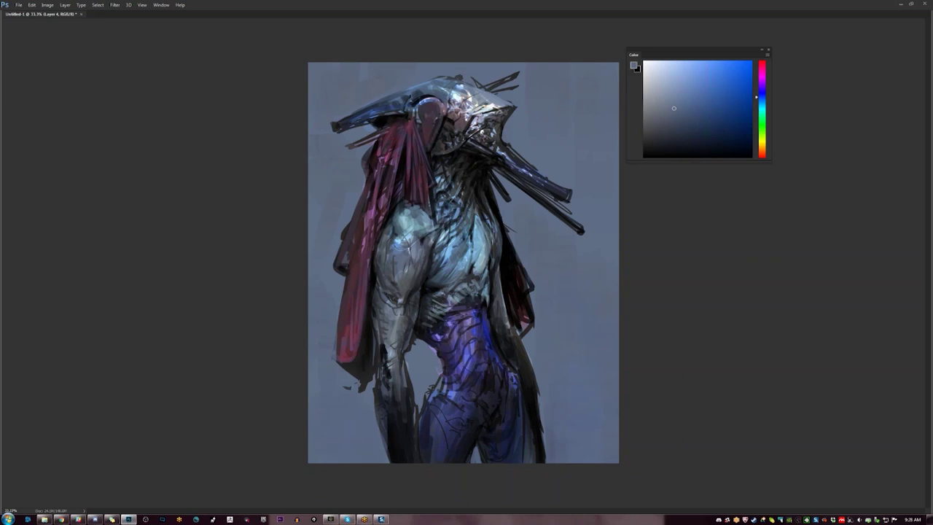
{"action": "mouse_move", "coordinate": [375, 269]}
{"action": "left_mouse_down"}
{"action": "mouse_move", "coordinate": [373, 314]}
{"action": "mouse_move", "coordinate": [376, 301]}
{"action": "mouse_move", "coordinate": [380, 309]}
{"action": "left_mouse_up"}
Mirror the canvas and repaint the near forearm and wrist with resampled grey tones to clean up the dark marks
{"action": "key", "text": "ctrl+shift+h"}
{"action": "left_click_drag", "start_coordinate": [547, 347], "coordinate": [545, 381]}
{"action": "left_click", "coordinate": [545, 344], "text": "alt"}
{"action": "mouse_move", "coordinate": [542, 345]}
{"action": "left_mouse_down"}
{"action": "mouse_move", "coordinate": [538, 375]}
{"action": "mouse_move", "coordinate": [521, 388]}
{"action": "mouse_move", "coordinate": [524, 364]}
{"action": "left_mouse_up"}
{"action": "left_click", "coordinate": [546, 363], "text": "alt"}
{"action": "left_click", "coordinate": [542, 370], "text": "alt"}
{"action": "left_click", "coordinate": [522, 386], "text": "alt"}
{"action": "left_click", "coordinate": [524, 385], "text": "alt"}
{"action": "left_click", "coordinate": [524, 386], "text": "alt"}
{"action": "left_click", "coordinate": [528, 384], "text": "alt"}
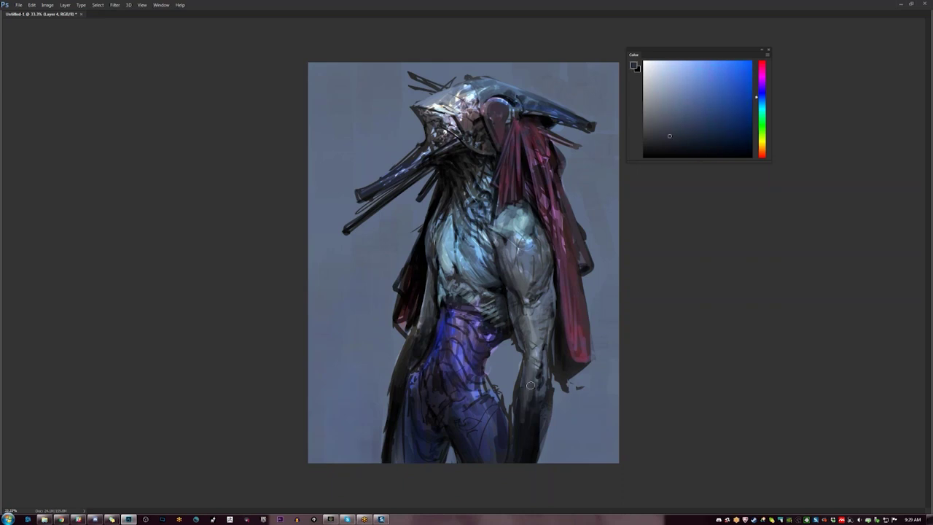
Darken the lower near forearm with black, mirror the canvas back, and blacken the far forearm's outer edge
{"action": "mouse_move", "coordinate": [526, 424]}
{"action": "left_mouse_down"}
{"action": "mouse_move", "coordinate": [518, 395]}
{"action": "mouse_move", "coordinate": [506, 453]}
{"action": "left_mouse_up"}
{"action": "left_click", "coordinate": [513, 431], "text": "alt"}
{"action": "key", "text": "d"}
{"action": "mouse_move", "coordinate": [512, 407]}
{"action": "left_mouse_down"}
{"action": "mouse_move", "coordinate": [504, 460]}
{"action": "mouse_move", "coordinate": [512, 426]}
{"action": "mouse_move", "coordinate": [533, 421]}
{"action": "mouse_move", "coordinate": [539, 462]}
{"action": "left_mouse_up"}
{"action": "mouse_move", "coordinate": [550, 400]}
{"action": "left_mouse_down"}
{"action": "mouse_move", "coordinate": [544, 422]}
{"action": "mouse_move", "coordinate": [543, 401]}
{"action": "left_mouse_up"}
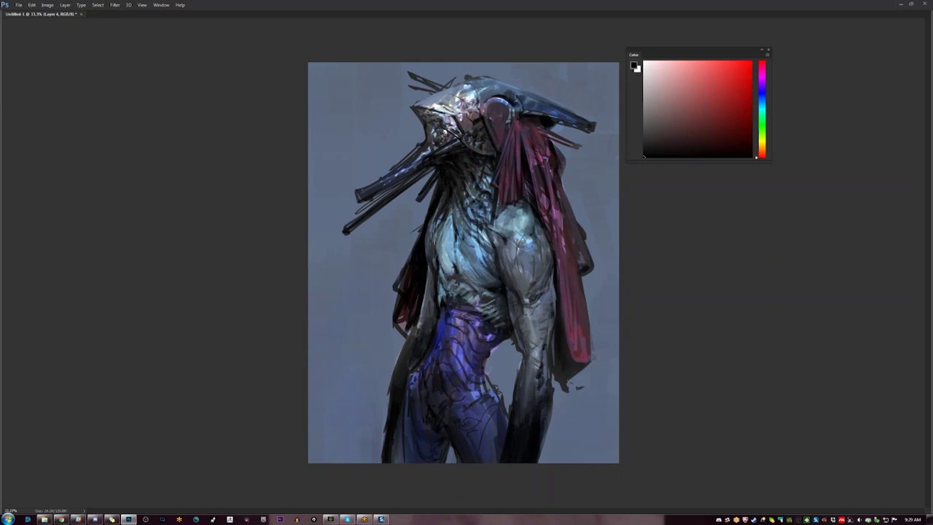
{"action": "key", "text": "ctrl+shift+h"}
{"action": "left_click_drag", "start_coordinate": [539, 437], "coordinate": [539, 390]}
{"action": "left_click_drag", "start_coordinate": [543, 463], "coordinate": [543, 408]}
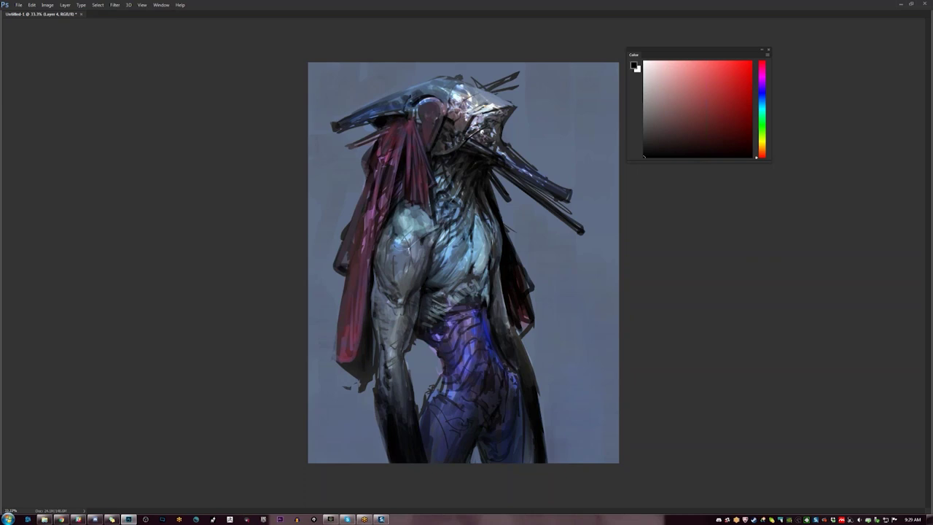
Try reshaping the far forearm's outer edge with black and background-coloured strokes, and undo those strokes
{"action": "left_click_drag", "start_coordinate": [504, 299], "coordinate": [534, 391]}
{"action": "left_click", "coordinate": [536, 344], "text": "alt"}
{"action": "left_click_drag", "start_coordinate": [529, 364], "coordinate": [535, 432]}
{"action": "mouse_move", "coordinate": [534, 400]}
{"action": "left_mouse_down"}
{"action": "mouse_move", "coordinate": [539, 462]}
{"action": "mouse_move", "coordinate": [548, 462]}
{"action": "left_mouse_up"}
{"action": "key", "text": "ctrl+alt+z"}
{"action": "key", "text": "ctrl+alt+z"}
{"action": "key", "text": "ctrl+alt+z"}
{"action": "key", "text": "ctrl+alt+z"}
{"action": "key", "text": "ctrl+alt+z"}
{"action": "key", "text": "ctrl+alt+z"}
{"action": "key", "text": "ctrl+alt+z"}
{"action": "key", "text": "ctrl+alt+z"}
{"action": "key", "text": "ctrl+alt+z"}
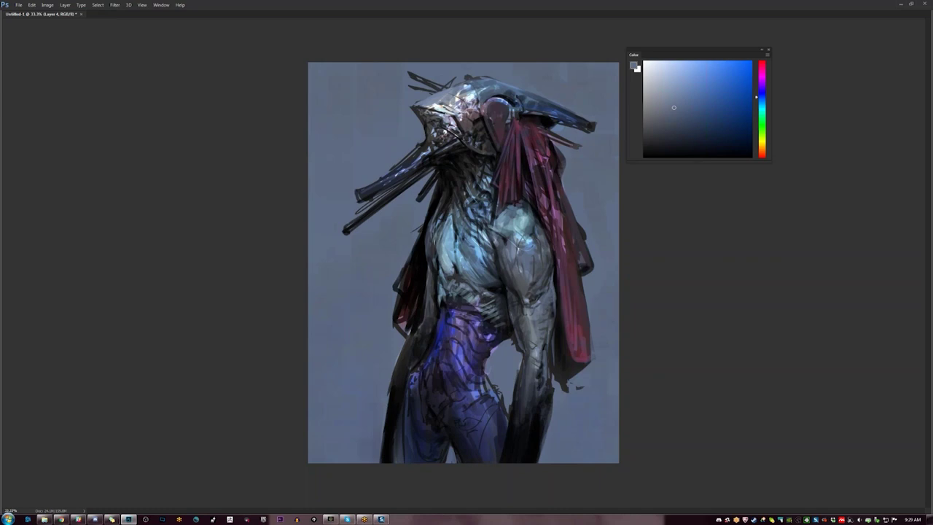
Retouch the far arm around the elbow with sampled tones, mirror the canvas back, and reset the colour to black
{"action": "left_click", "coordinate": [430, 299], "text": "alt"}
{"action": "left_click_drag", "start_coordinate": [425, 301], "coordinate": [418, 326]}
{"action": "left_click", "coordinate": [420, 299], "text": "alt"}
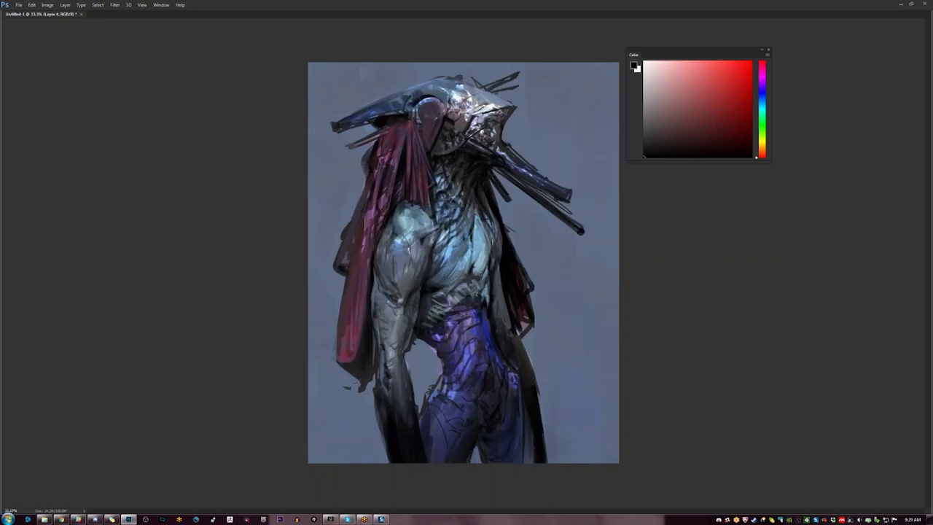
{"action": "left_click", "coordinate": [349, 399], "text": "alt"}
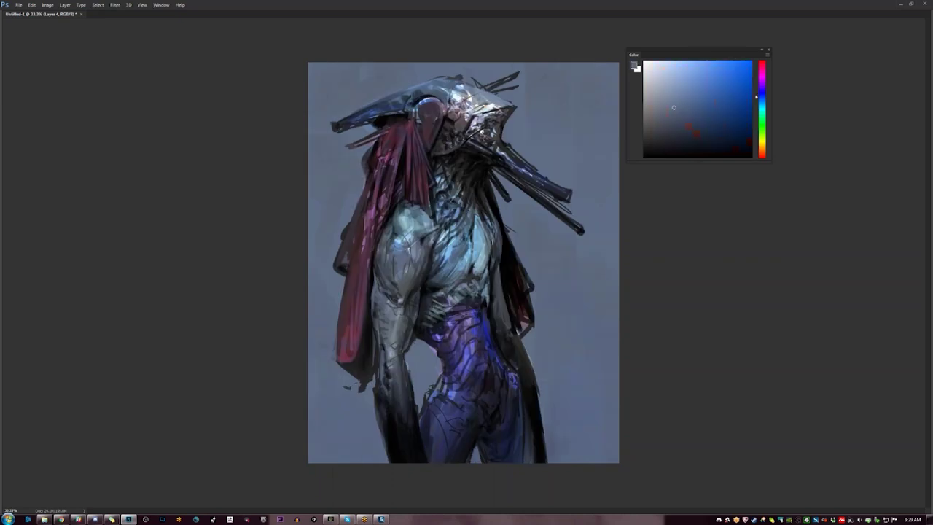
{"action": "key", "text": "d"}
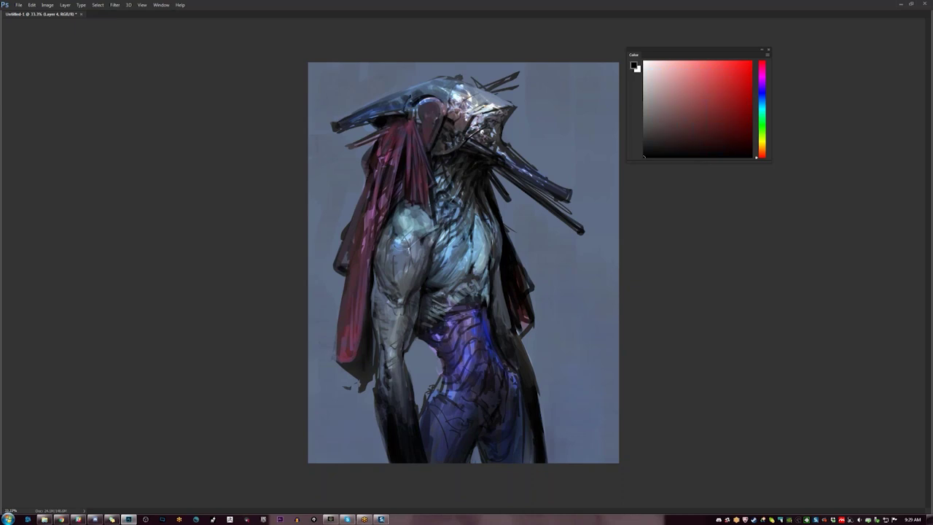
Reshape the back contour of the waist and hip with sampled background and dark purple tones, and mirror the canvas
{"action": "left_click", "coordinate": [415, 352], "text": "alt"}
{"action": "left_click_drag", "start_coordinate": [416, 336], "coordinate": [404, 355]}
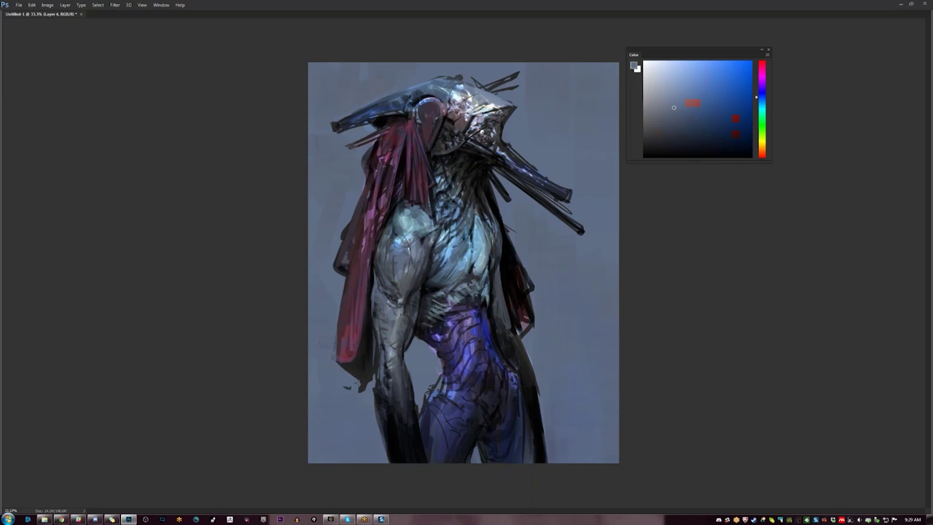
{"action": "left_click", "coordinate": [434, 351], "text": "alt"}
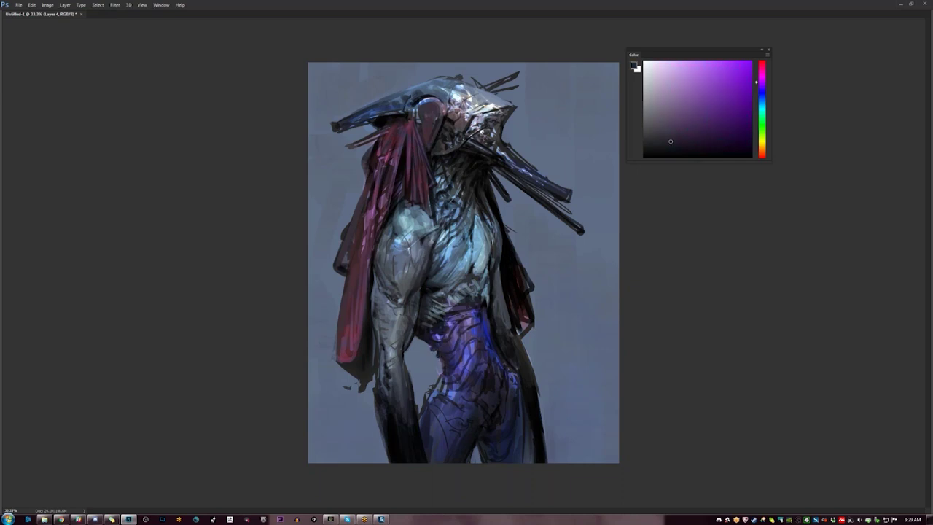
{"action": "mouse_move", "coordinate": [440, 360]}
{"action": "left_mouse_down"}
{"action": "mouse_move", "coordinate": [442, 378]}
{"action": "mouse_move", "coordinate": [424, 404]}
{"action": "mouse_move", "coordinate": [437, 388]}
{"action": "left_mouse_up"}
{"action": "left_click", "coordinate": [455, 393], "text": "alt"}
{"action": "left_click", "coordinate": [450, 395], "text": "alt"}
{"action": "mouse_move", "coordinate": [446, 391]}
{"action": "left_mouse_down"}
{"action": "mouse_move", "coordinate": [425, 405]}
{"action": "mouse_move", "coordinate": [426, 427]}
{"action": "left_mouse_up"}
{"action": "left_click", "coordinate": [442, 396], "text": "alt"}
{"action": "left_click", "coordinate": [440, 397], "text": "alt"}
{"action": "left_click_drag", "start_coordinate": [516, 394], "coordinate": [519, 400]}
{"action": "key", "text": "ctrl+shift+h"}
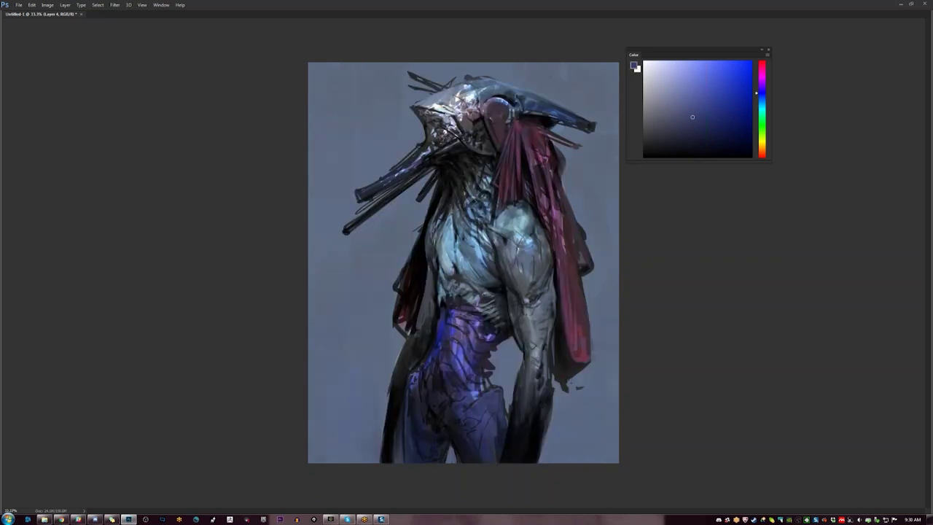
Repaint the front edge of the purple waist with blue tones sampled from the nearby surface
{"action": "left_click", "coordinate": [444, 321], "text": "alt"}
{"action": "left_click", "coordinate": [442, 323], "text": "alt"}
{"action": "left_click_drag", "start_coordinate": [441, 300], "coordinate": [437, 324]}
{"action": "left_click", "coordinate": [437, 313], "text": "alt"}
{"action": "left_click", "coordinate": [446, 326], "text": "alt"}
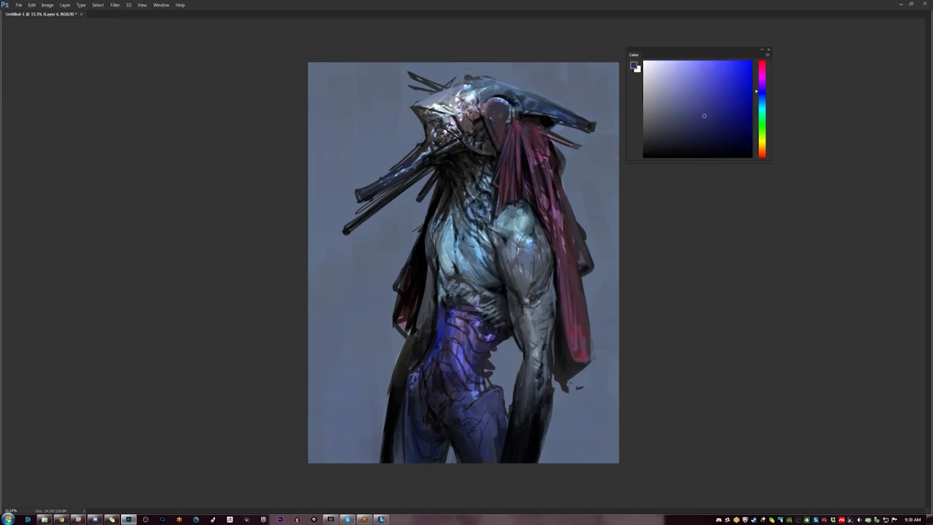
Refine the front edge below the chest with a sampled grey-blue and black, and mirror the canvas back
{"action": "left_click", "coordinate": [437, 289], "text": "alt"}
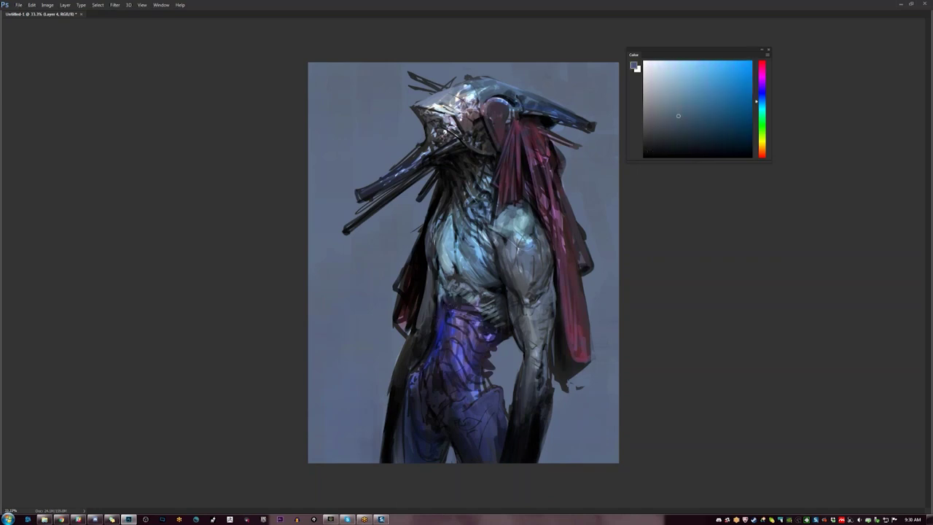
{"action": "left_click_drag", "start_coordinate": [438, 257], "coordinate": [436, 273]}
{"action": "key", "text": "d"}
{"action": "mouse_move", "coordinate": [432, 275]}
{"action": "left_mouse_down"}
{"action": "mouse_move", "coordinate": [435, 304]}
{"action": "mouse_move", "coordinate": [447, 277]}
{"action": "left_mouse_up"}
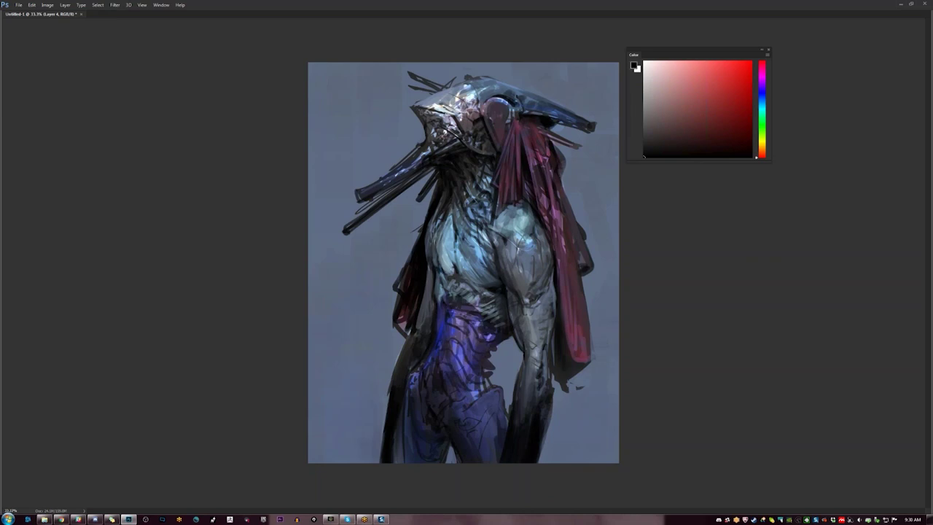
{"action": "key", "text": "ctrl+f"}
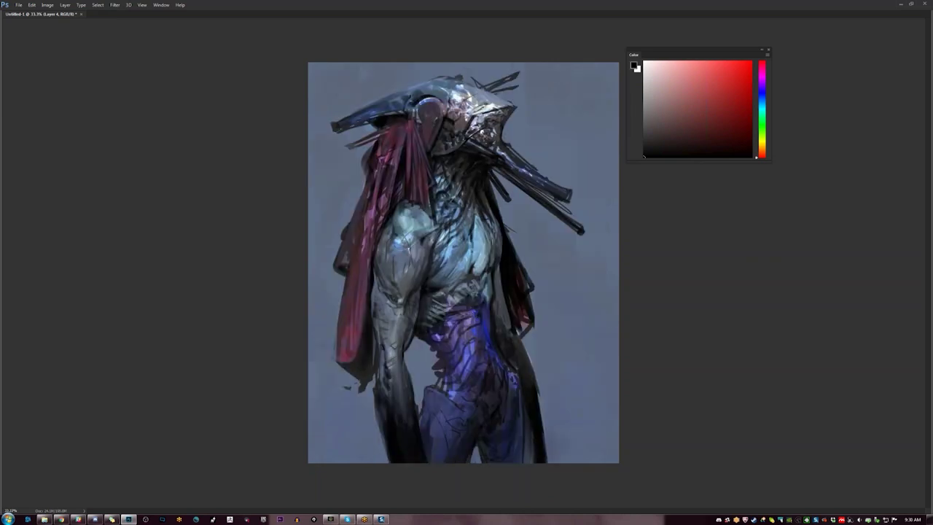
Tone down the bright chest highlight with sampled grey-blue strokes and add a black accent beneath the chest muscle
{"action": "left_click", "coordinate": [492, 263], "text": "alt"}
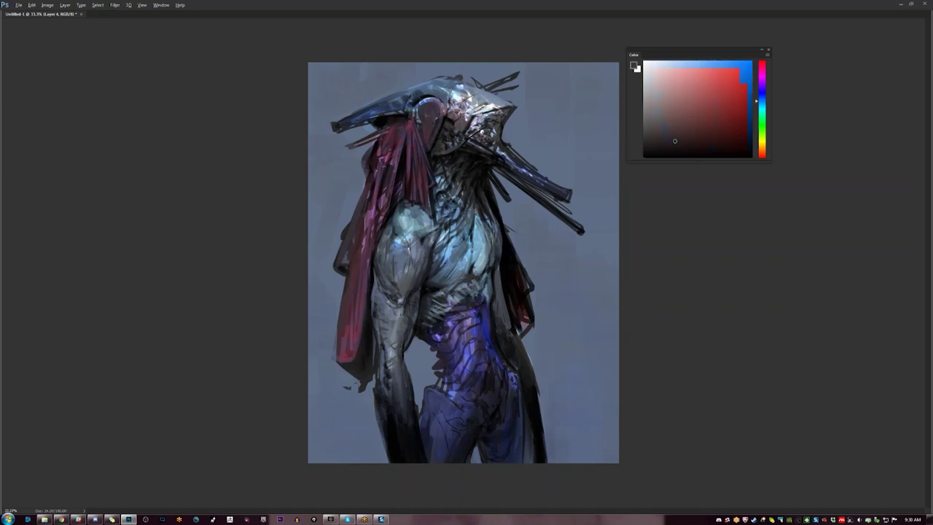
{"action": "left_click", "coordinate": [483, 268], "text": "alt"}
{"action": "mouse_move", "coordinate": [484, 262]}
{"action": "left_mouse_down"}
{"action": "mouse_move", "coordinate": [475, 271]}
{"action": "mouse_move", "coordinate": [475, 246]}
{"action": "mouse_move", "coordinate": [475, 256]}
{"action": "left_mouse_up"}
{"action": "left_click_drag", "start_coordinate": [483, 241], "coordinate": [479, 255]}
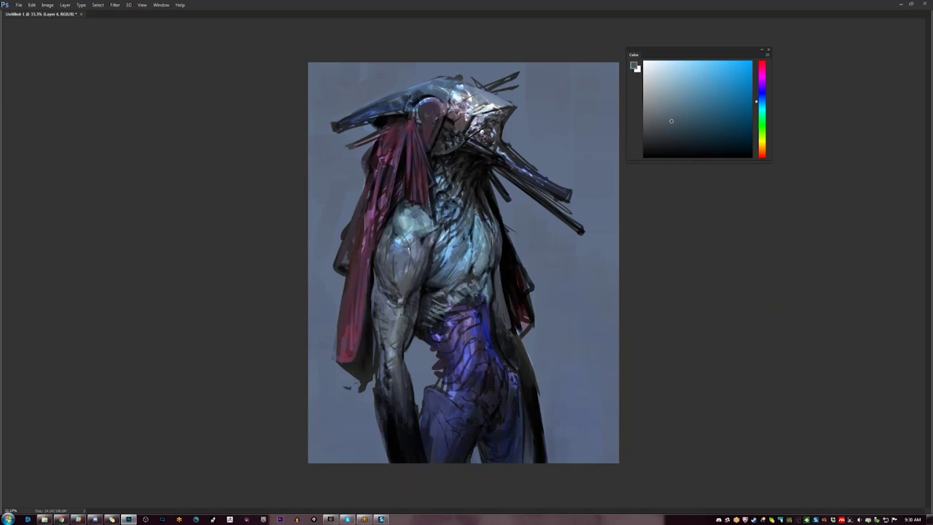
{"action": "key", "text": "d"}
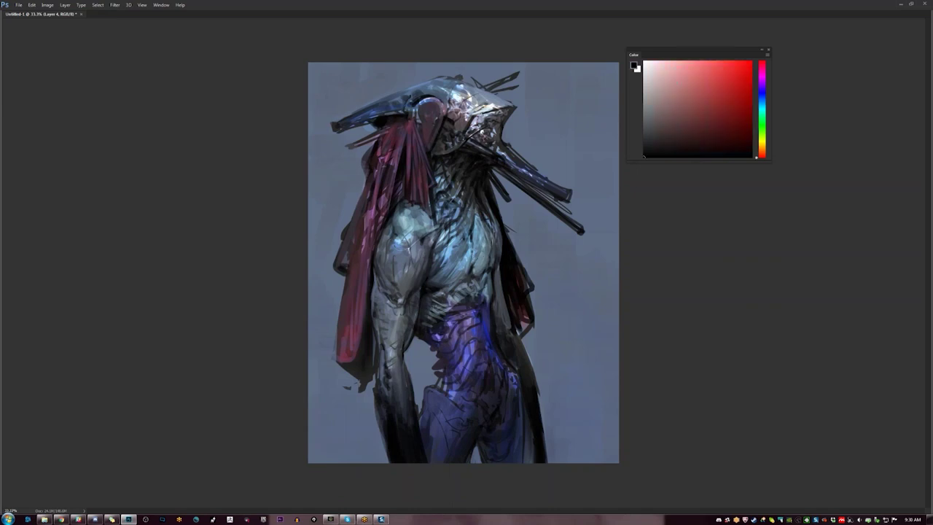
{"action": "left_click_drag", "start_coordinate": [491, 270], "coordinate": [486, 279]}
Blend the middle of the torso beside the near arm with resampled light and dark blue-grey tones
{"action": "left_click", "coordinate": [442, 259], "text": "alt"}
{"action": "left_click_drag", "start_coordinate": [444, 255], "coordinate": [436, 266]}
{"action": "left_click", "coordinate": [444, 256], "text": "alt"}
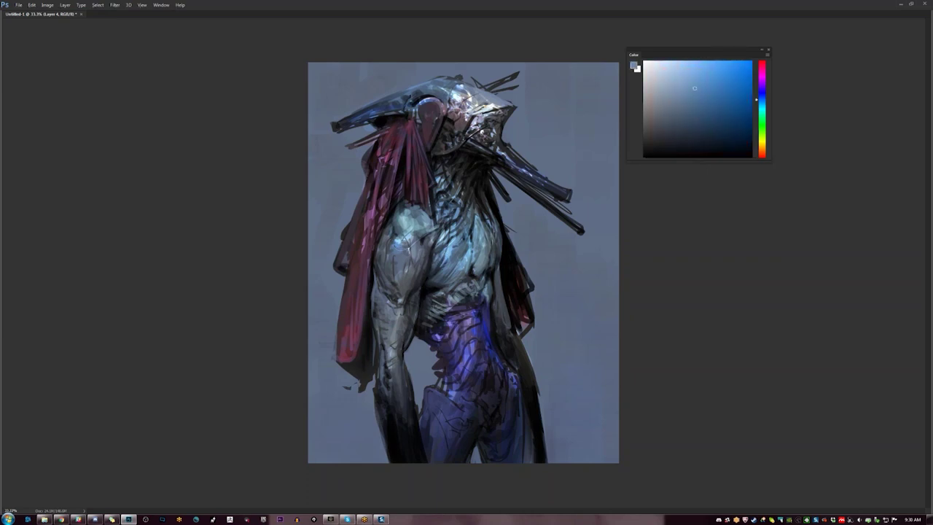
{"action": "left_click", "coordinate": [436, 264], "text": "alt"}
{"action": "left_click", "coordinate": [456, 263], "text": "alt"}
{"action": "left_click", "coordinate": [466, 259], "text": "alt"}
{"action": "left_click", "coordinate": [464, 257], "text": "alt"}
{"action": "left_click_drag", "start_coordinate": [465, 255], "coordinate": [461, 272]}
{"action": "left_click", "coordinate": [456, 269], "text": "alt"}
{"action": "left_click", "coordinate": [452, 269], "text": "alt"}
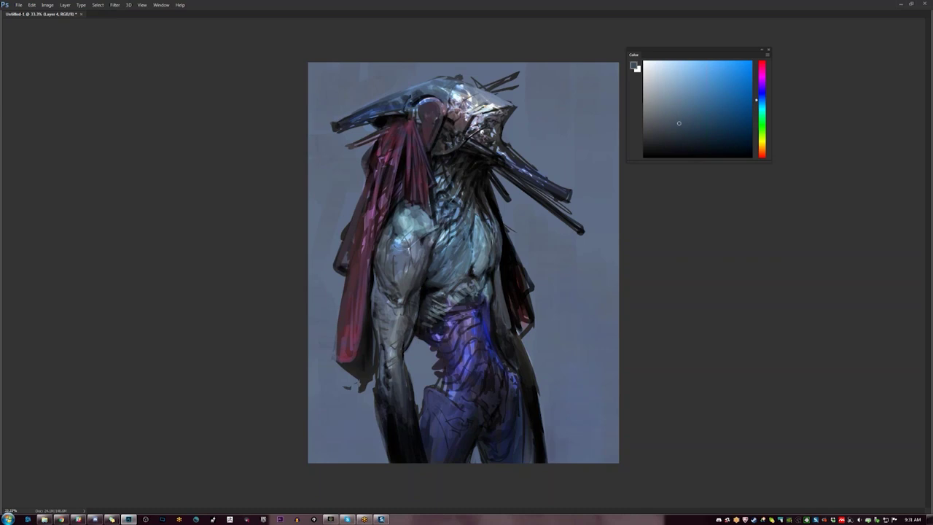
Darken the torso creases beside the near arm with black, check the mirrored figure zoomed out, and restore the panels and orientation
{"action": "key", "text": "d"}
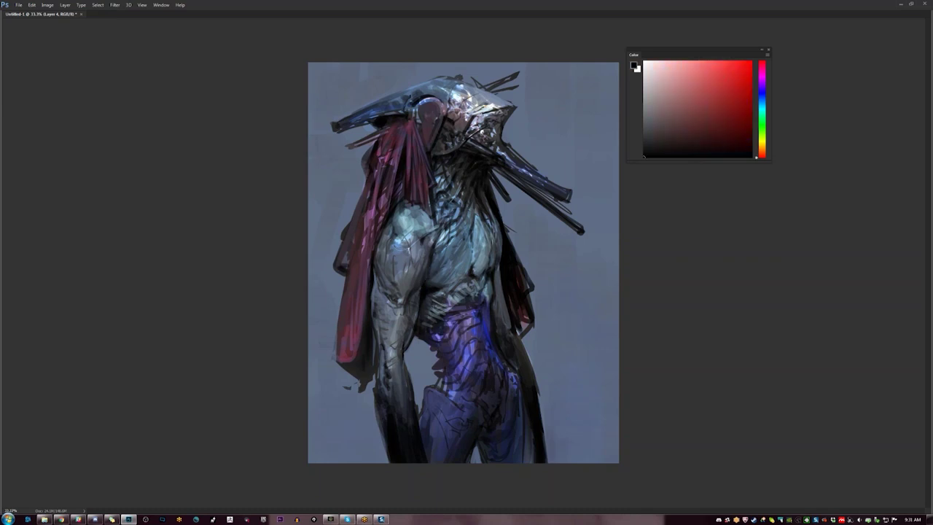
{"action": "left_click_drag", "start_coordinate": [433, 269], "coordinate": [451, 245]}
{"action": "left_click_drag", "start_coordinate": [432, 281], "coordinate": [461, 277]}
{"action": "key", "text": "ctrl+minus"}
{"action": "key", "text": "ctrl+minus"}
{"action": "key", "text": "ctrl+shift+h"}
{"action": "key", "text": "ctrl+plus"}
{"action": "key", "text": "ctrl+plus"}
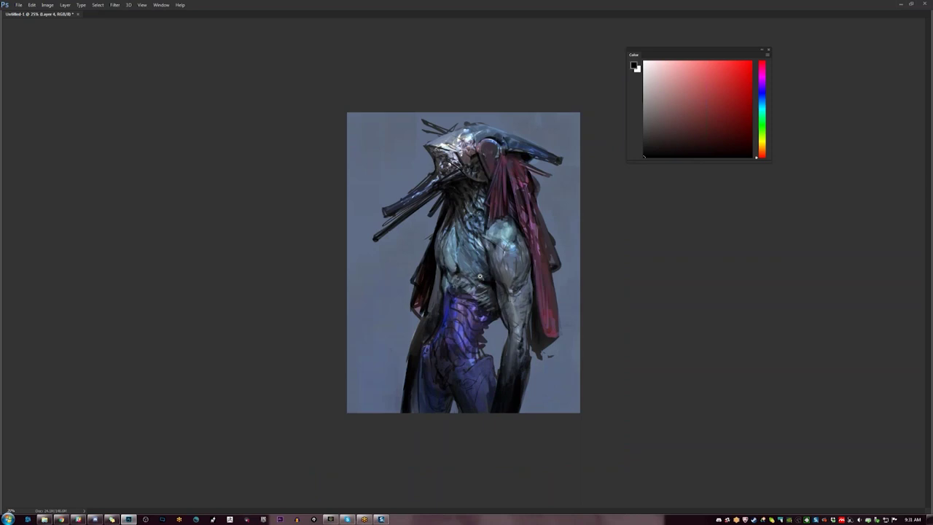
{"action": "key", "text": "Tab"}
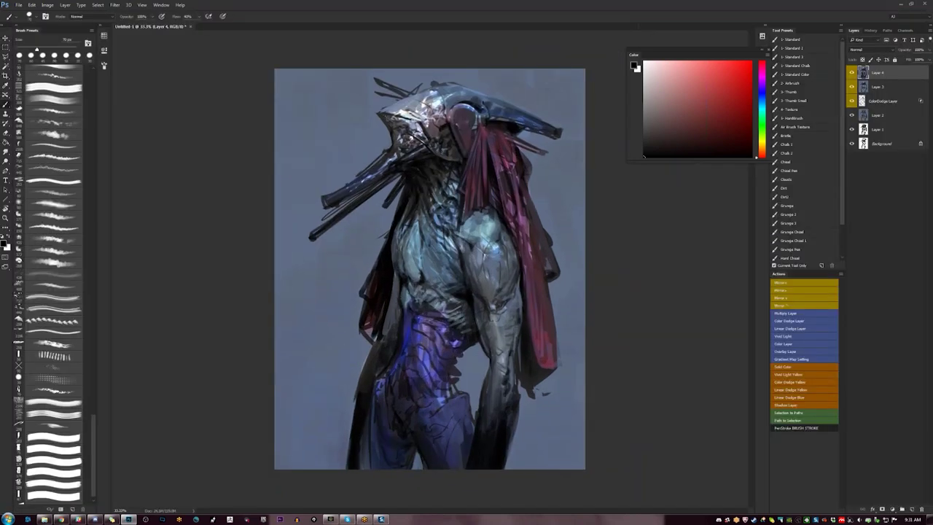
{"action": "key", "text": "h"}
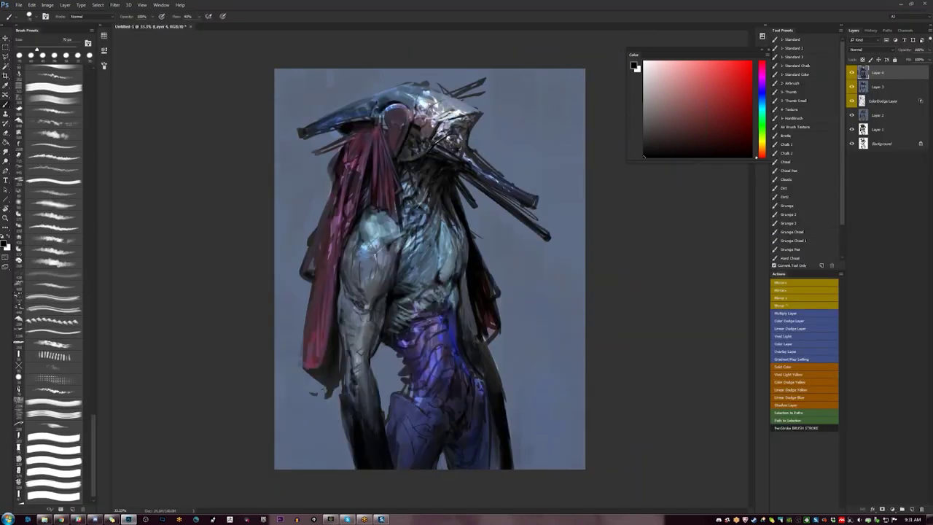
Set the brush to 40 px, paint sampled purple-pink streaks down the red head strands, and mirror the canvas
{"action": "left_click", "coordinate": [369, 151], "text": "alt"}
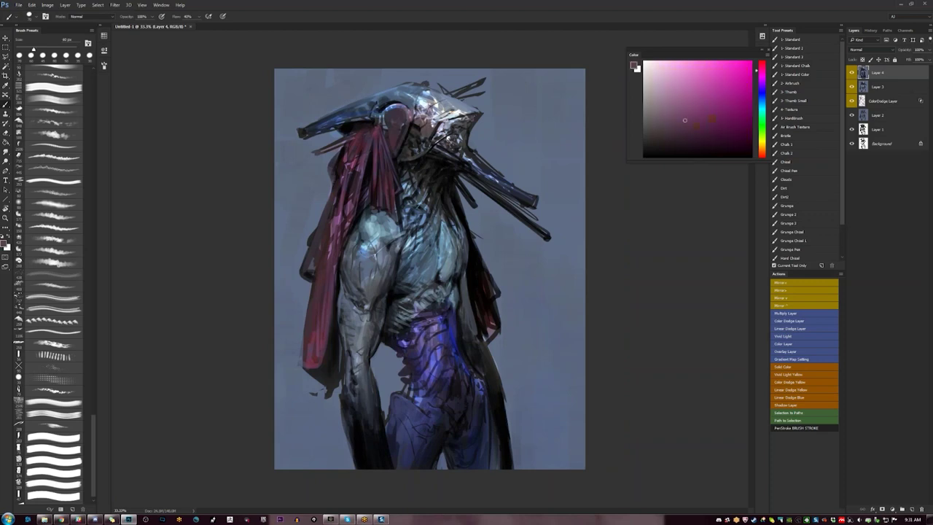
{"action": "key", "text": "bracketleft"}
{"action": "key", "text": "bracketleft"}
{"action": "key", "text": "bracketleft"}
{"action": "key", "text": "bracketleft"}
{"action": "key", "text": "bracketleft"}
{"action": "key", "text": "bracketleft"}
{"action": "key", "text": "bracketleft"}
{"action": "key", "text": "bracketleft"}
{"action": "key", "text": "bracketright"}
{"action": "key", "text": "bracketright"}
{"action": "key", "text": "bracketright"}
{"action": "key", "text": "bracketright"}
{"action": "key", "text": "bracketright"}
{"action": "key", "text": "bracketright"}
{"action": "key", "text": "d"}
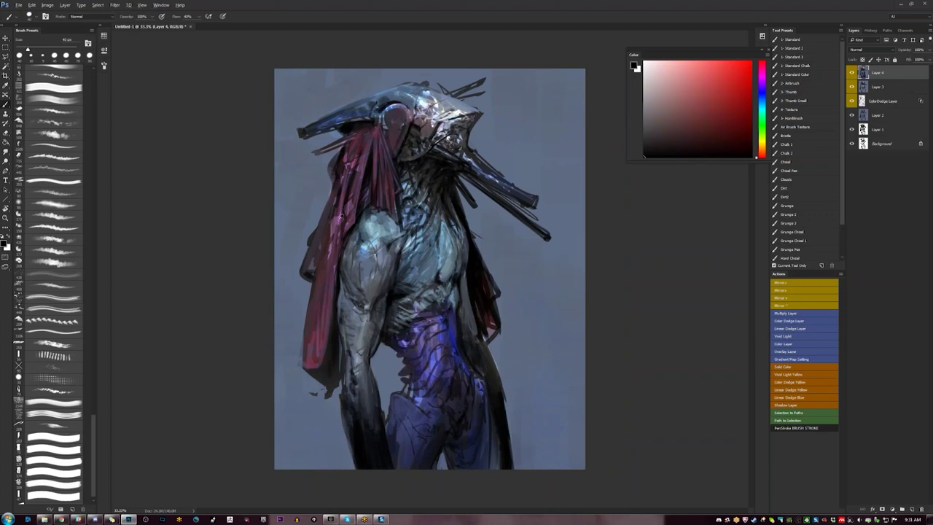
{"action": "left_click", "coordinate": [341, 217], "text": "alt"}
{"action": "left_click_drag", "start_coordinate": [340, 224], "coordinate": [329, 315]}
{"action": "mouse_move", "coordinate": [337, 217]}
{"action": "left_mouse_down"}
{"action": "mouse_move", "coordinate": [340, 174]}
{"action": "mouse_move", "coordinate": [356, 144]}
{"action": "mouse_move", "coordinate": [345, 205]}
{"action": "left_mouse_up"}
{"action": "key", "text": "ctrl+z"}
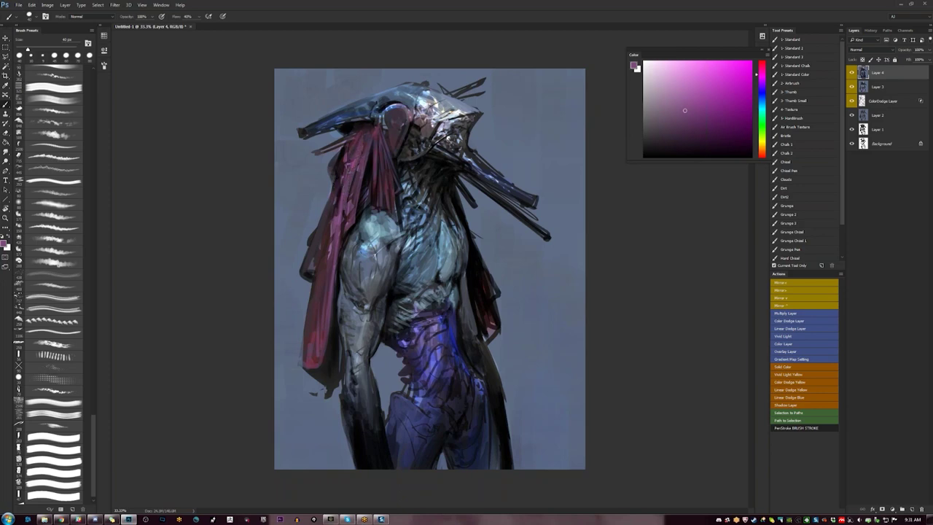
{"action": "key", "text": "ctrl+z"}
{"action": "left_click_drag", "start_coordinate": [366, 131], "coordinate": [358, 168]}
{"action": "key", "text": "d"}
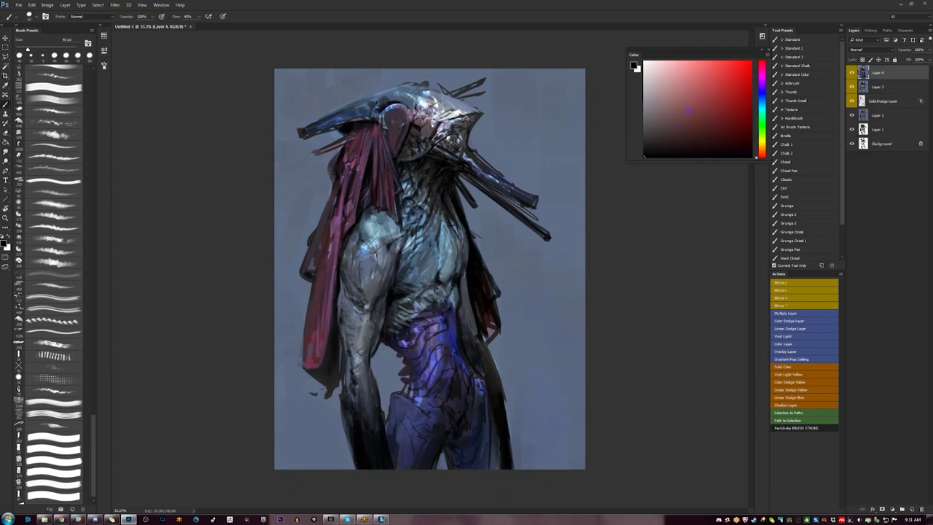
{"action": "key", "text": "F2"}
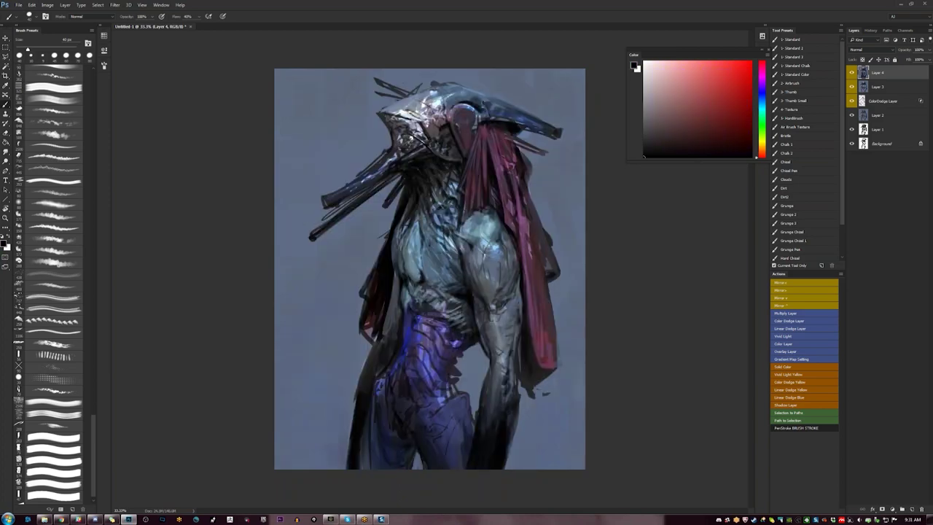
Smooth the long rear head crest with a larger brush in a sampled grey-blue, and mirror the canvas back
{"action": "left_click", "coordinate": [495, 117], "text": "alt"}
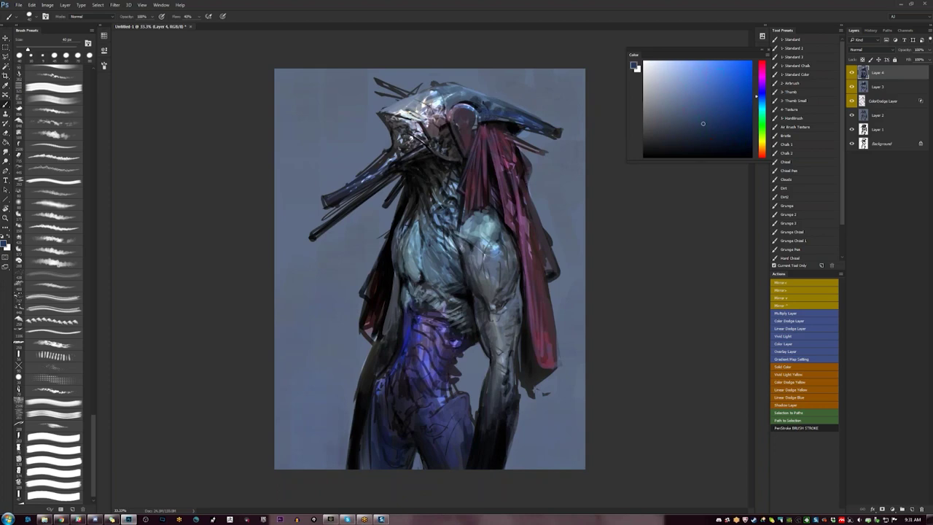
{"action": "left_click", "coordinate": [473, 98], "text": "alt"}
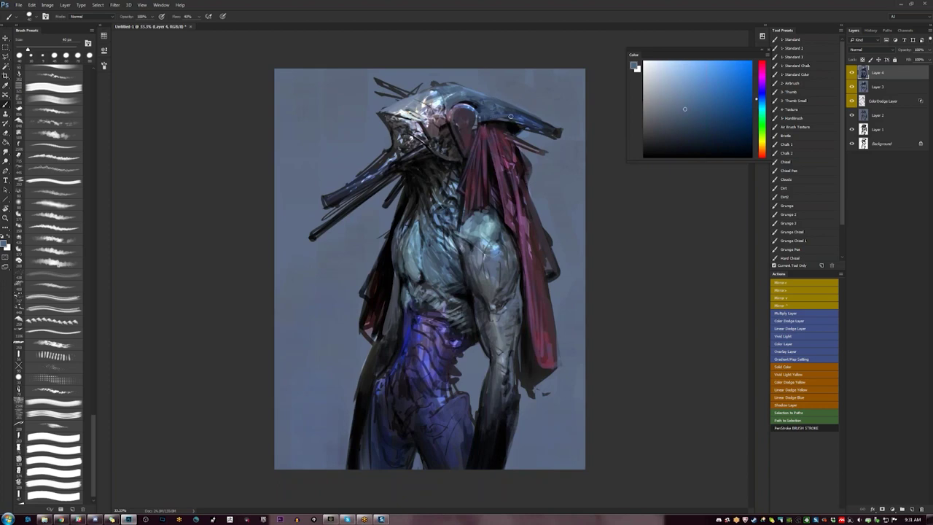
{"action": "key", "text": "]"}
{"action": "key", "text": "]"}
{"action": "key", "text": "]"}
{"action": "key", "text": "]"}
{"action": "key", "text": "]"}
{"action": "key", "text": "]"}
{"action": "key", "text": "]"}
{"action": "left_click_drag", "start_coordinate": [508, 111], "coordinate": [553, 131]}
{"action": "key", "text": "F2"}
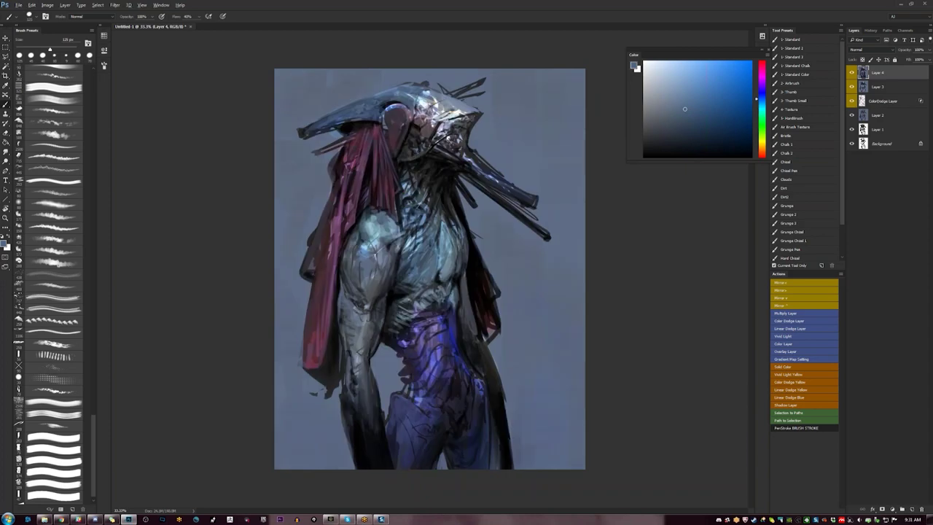
Thin the spikes above the head with a smaller brush in the sampled background colour
{"action": "left_click", "coordinate": [419, 83], "text": "alt"}
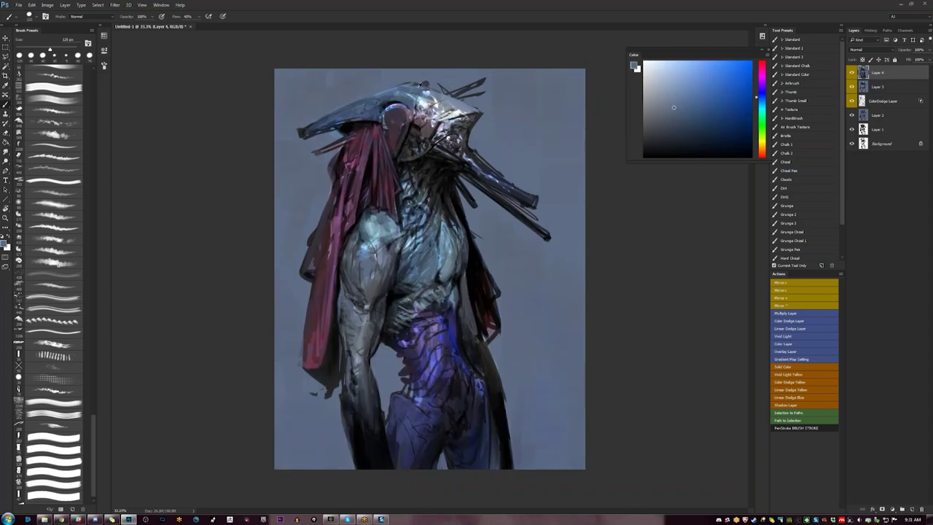
{"action": "key", "text": "bracketleft"}
{"action": "key", "text": "bracketleft"}
{"action": "key", "text": "bracketleft"}
{"action": "key", "text": "bracketleft"}
{"action": "key", "text": "bracketleft"}
{"action": "left_click_drag", "start_coordinate": [446, 96], "coordinate": [483, 82]}
Add fine highlights to the spikes above the head with an 8 px brush in sampled light grey, and mirror the canvas
{"action": "left_click", "coordinate": [442, 117], "text": "alt"}
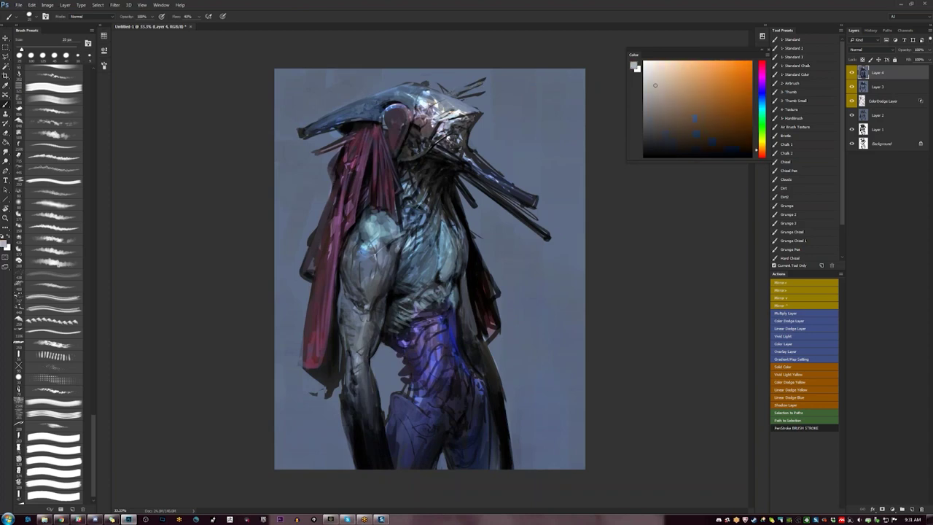
{"action": "key", "text": "bracketleft"}
{"action": "key", "text": "bracketleft"}
{"action": "key", "text": "bracketleft"}
{"action": "key", "text": "bracketleft"}
{"action": "key", "text": "bracketleft"}
{"action": "left_click_drag", "start_coordinate": [451, 90], "coordinate": [466, 86]}
{"action": "key", "text": "ctrl+f"}
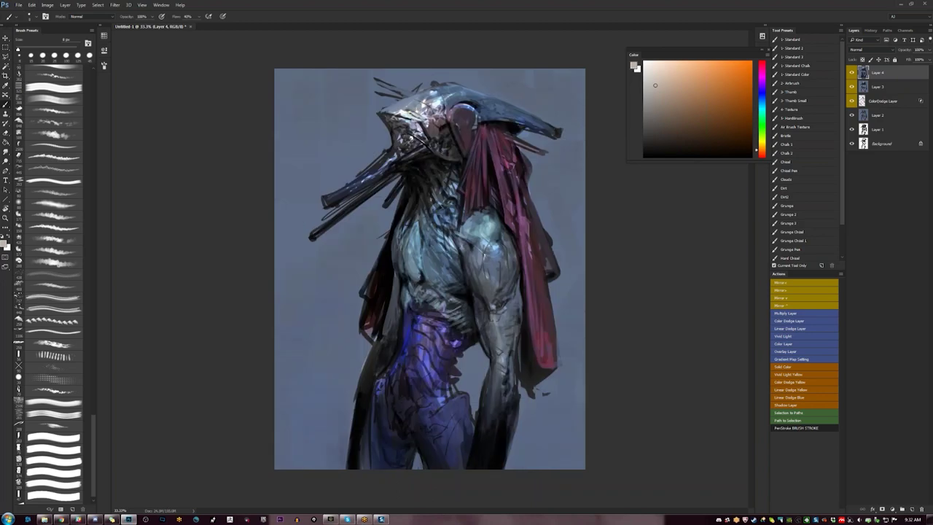
Highlight and clean up the upper jaw tusk with a 15 px brush in light grey and a lighter grey-blue
{"action": "key", "text": "bracketright"}
{"action": "key", "text": "bracketright"}
{"action": "key", "text": "bracketright"}
{"action": "left_click_drag", "start_coordinate": [355, 180], "coordinate": [372, 161]}
{"action": "left_click", "coordinate": [369, 169], "text": "alt"}
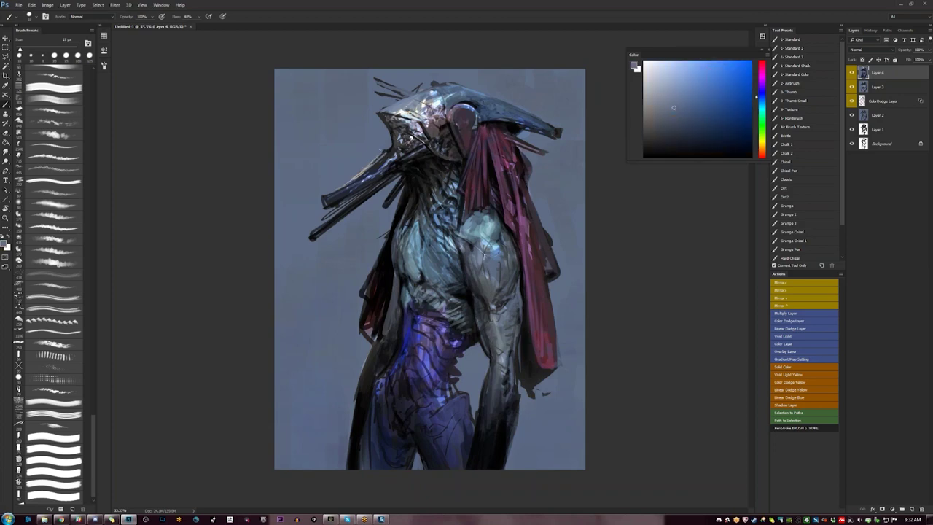
{"action": "left_click", "coordinate": [672, 97]}
{"action": "mouse_move", "coordinate": [360, 177]}
{"action": "left_mouse_down"}
{"action": "mouse_move", "coordinate": [385, 157]}
{"action": "mouse_move", "coordinate": [377, 161]}
{"action": "left_mouse_up"}
Enlarge the brush, add black marks along the upper jaw tusk, and sample a grey-blue from its base
{"action": "key", "text": "bracketright"}
{"action": "key", "text": "bracketright"}
{"action": "key", "text": "bracketright"}
{"action": "key", "text": "bracketright"}
{"action": "key", "text": "bracketright"}
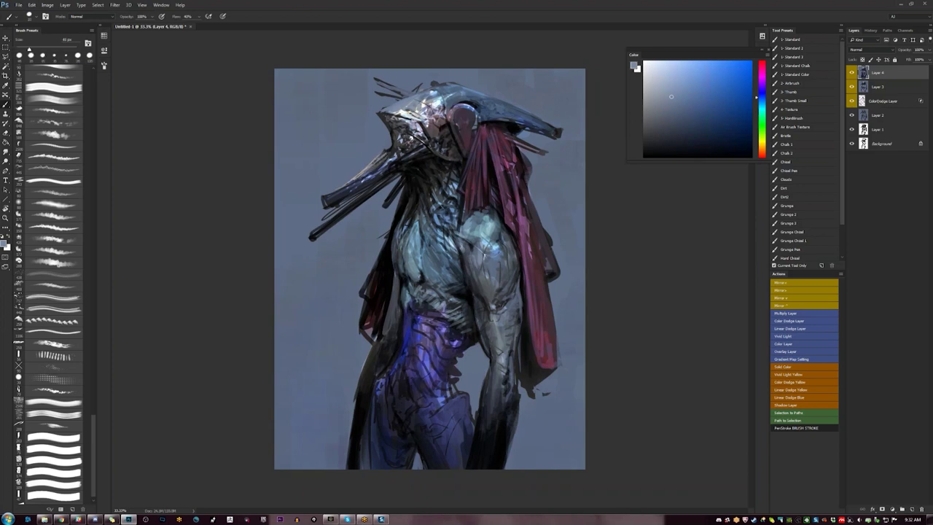
{"action": "key", "text": "d"}
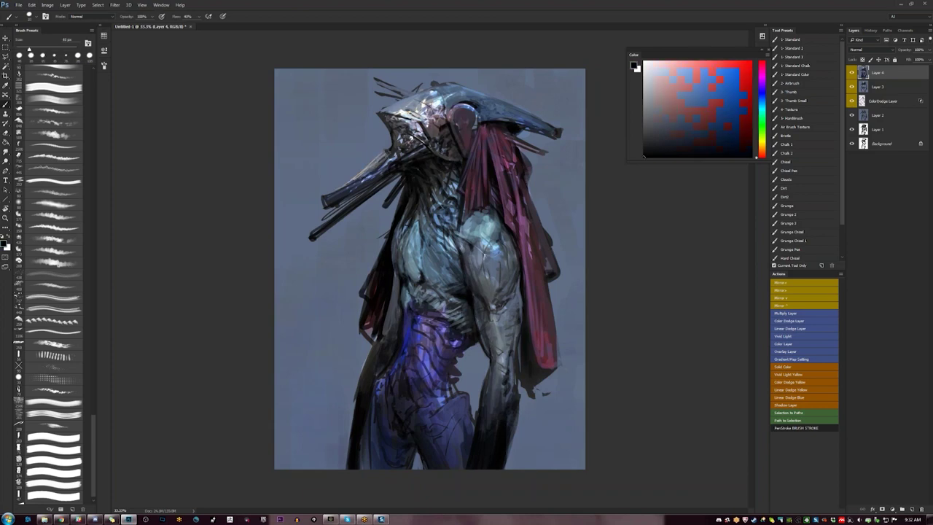
{"action": "left_click_drag", "start_coordinate": [370, 177], "coordinate": [373, 163]}
{"action": "left_click", "coordinate": [380, 155], "text": "alt"}
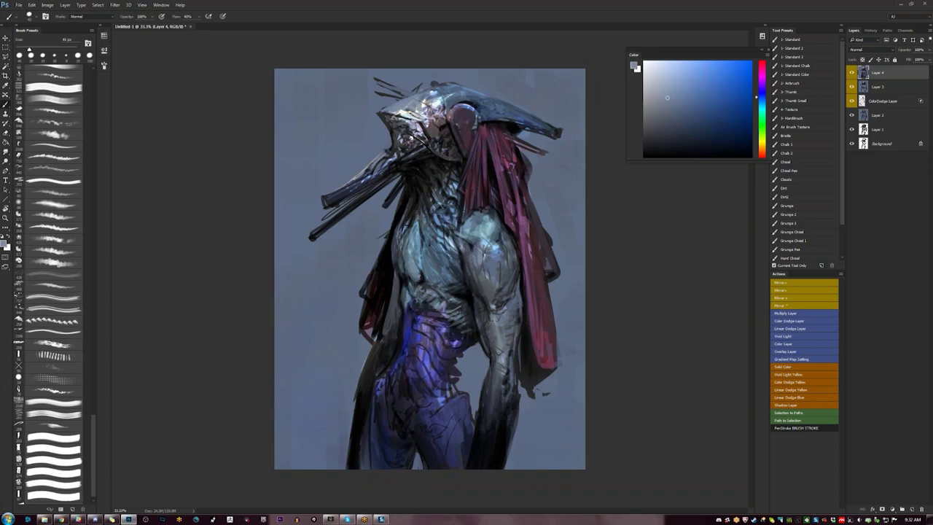
Retouch the length of the upper jaw tusk in a tone sampled from its base, then mirror the canvas
{"action": "key", "text": "ctrl+plus"}
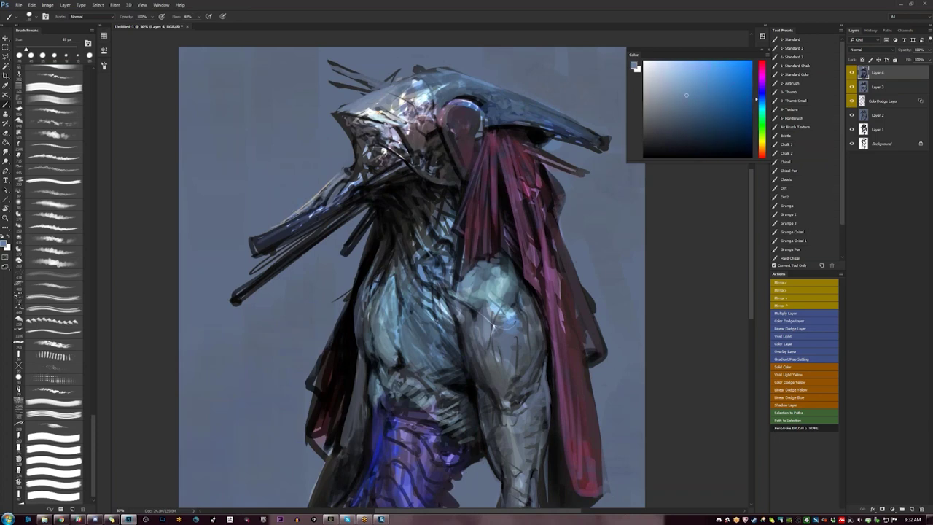
{"action": "left_click", "coordinate": [352, 172], "text": "alt"}
{"action": "left_click", "coordinate": [346, 167], "text": "alt"}
{"action": "mouse_move", "coordinate": [345, 162]}
{"action": "left_mouse_down"}
{"action": "mouse_move", "coordinate": [301, 212]}
{"action": "mouse_move", "coordinate": [256, 234]}
{"action": "left_mouse_up"}
{"action": "left_click", "coordinate": [354, 174], "text": "alt"}
{"action": "left_click", "coordinate": [347, 176], "text": "alt"}
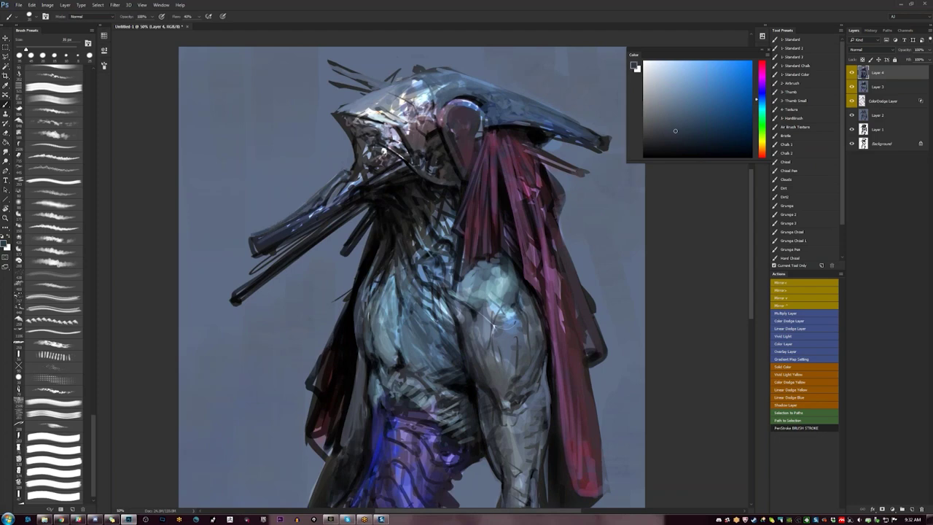
{"action": "key", "text": "F2"}
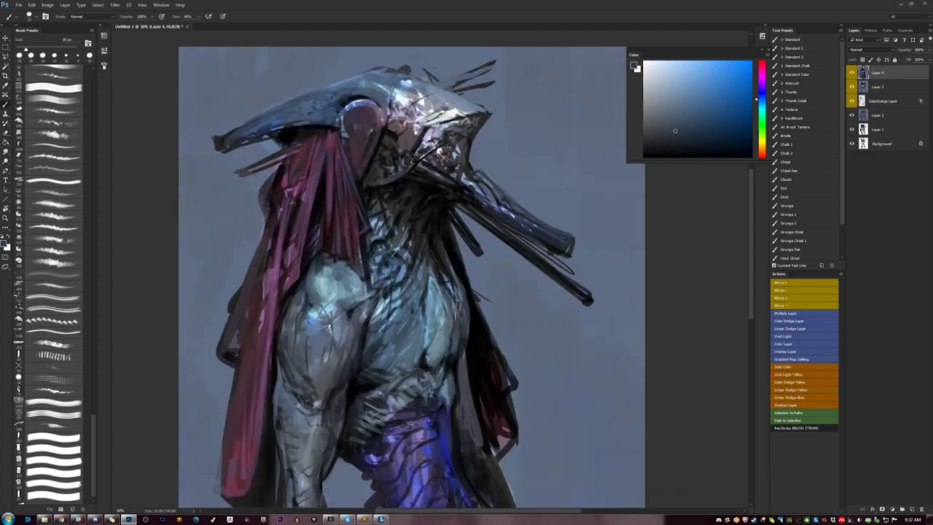
Add a short black accent at the base of the upper jaw tusk with a 15 px brush, and mirror the canvas
{"action": "key", "text": "d"}
{"action": "left_click", "coordinate": [481, 170], "text": "alt"}
{"action": "key", "text": "d"}
{"action": "key", "text": "bracketleft"}
{"action": "key", "text": "bracketleft"}
{"action": "key", "text": "bracketleft"}
{"action": "key", "text": "bracketleft"}
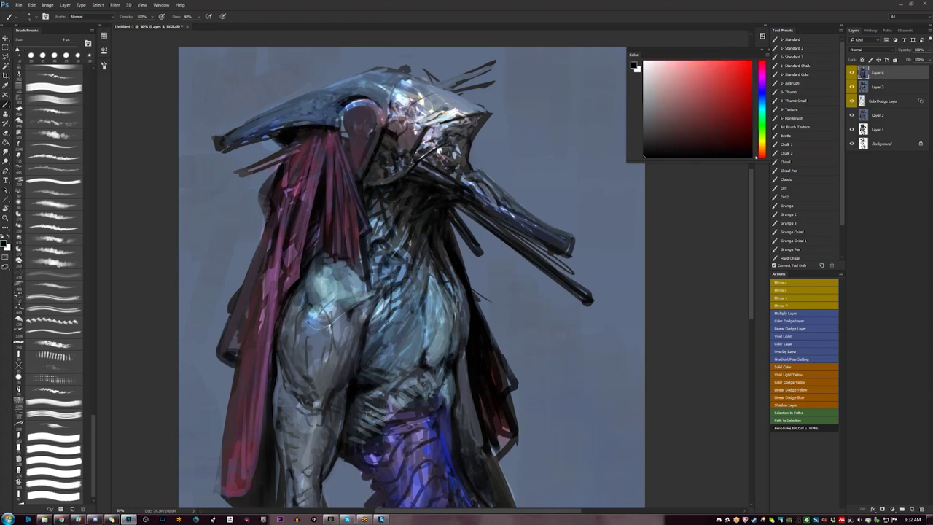
{"action": "key", "text": "bracketright"}
{"action": "key", "text": "bracketright"}
{"action": "key", "text": "bracketright"}
{"action": "key", "text": "bracketright"}
{"action": "key", "text": "bracketright"}
{"action": "key", "text": "bracketright"}
{"action": "left_click_drag", "start_coordinate": [459, 181], "coordinate": [467, 185]}
{"action": "key", "text": "F2"}
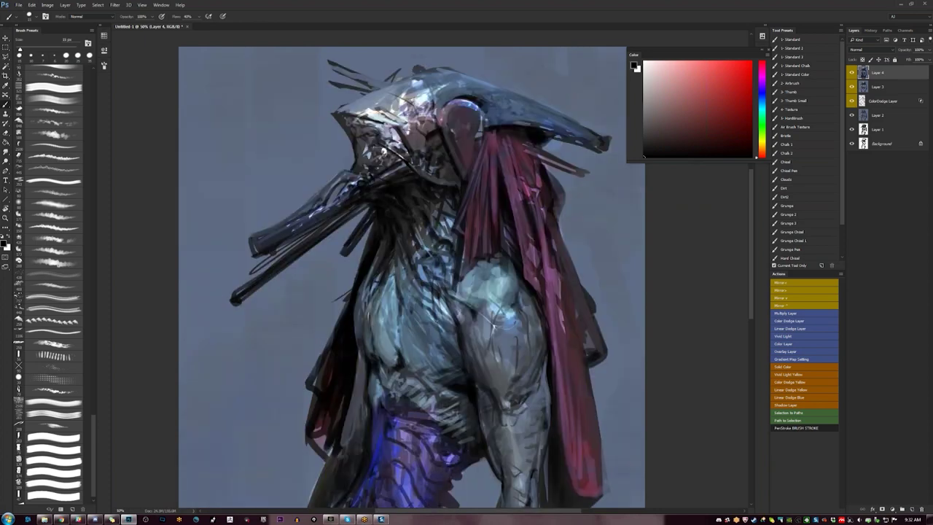
Lighten the upper jaw tusk with sampled grey-blue and add highlights with a 25 px brush in a pale lavender sampled from the head
{"action": "left_click", "coordinate": [354, 104], "text": "alt"}
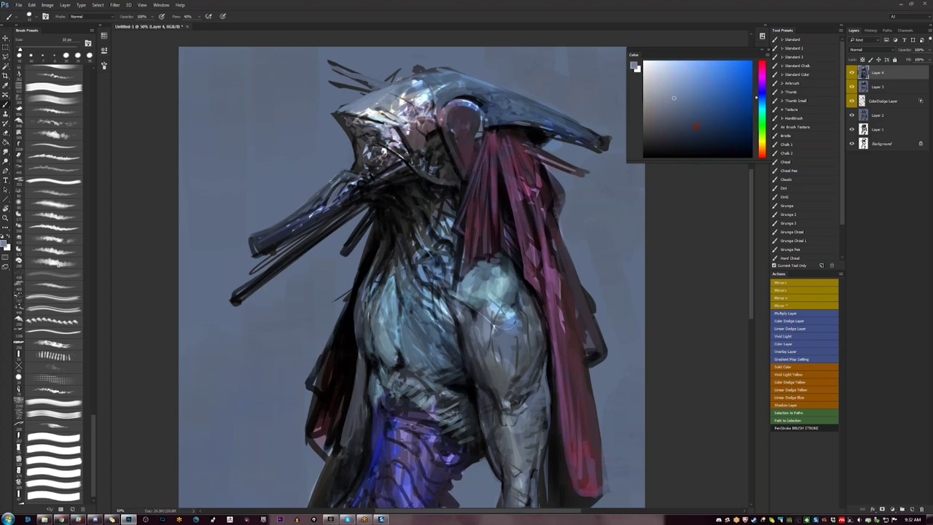
{"action": "left_click_drag", "start_coordinate": [311, 198], "coordinate": [322, 188]}
{"action": "left_click_drag", "start_coordinate": [280, 223], "coordinate": [303, 210]}
{"action": "left_click", "coordinate": [397, 130], "text": "alt"}
{"action": "key", "text": "]"}
{"action": "key", "text": "]"}
{"action": "mouse_move", "coordinate": [307, 205]}
{"action": "left_mouse_down"}
{"action": "mouse_move", "coordinate": [268, 227]}
{"action": "mouse_move", "coordinate": [299, 211]}
{"action": "left_mouse_up"}
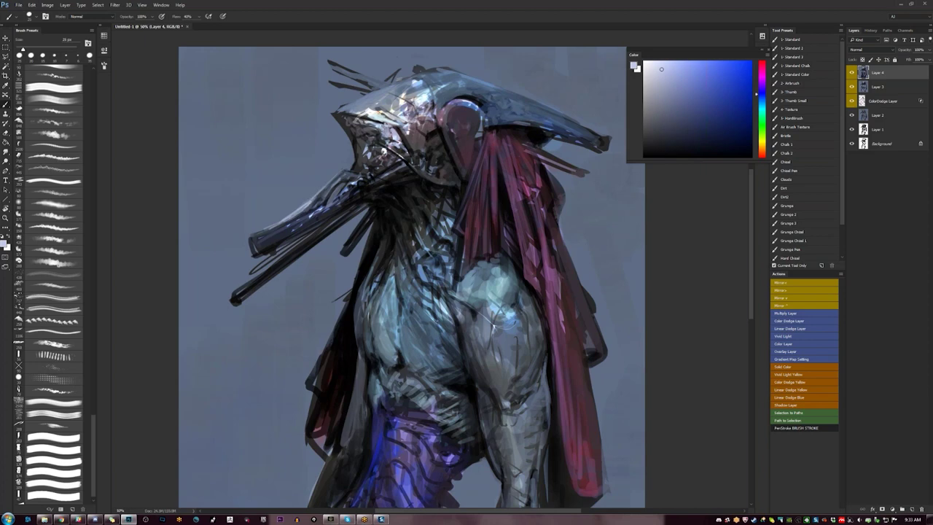
{"action": "left_click_drag", "start_coordinate": [332, 187], "coordinate": [314, 202]}
Mirror the canvas and brighten the upper edge of the upper jaw tusk with sampled pale tones
{"action": "key", "text": "d"}
{"action": "key", "text": "z"}
{"action": "key", "text": "ctrl+minus"}
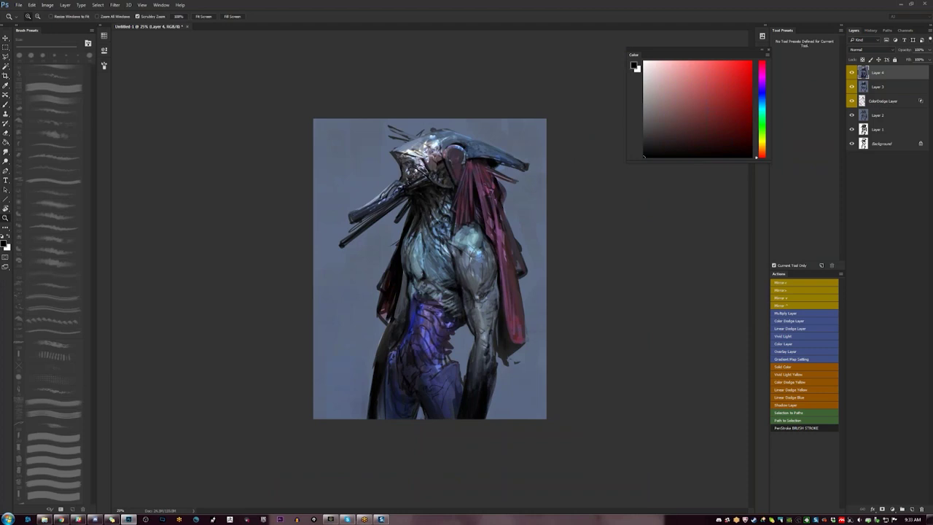
{"action": "key", "text": "F2"}
{"action": "key", "text": "b"}
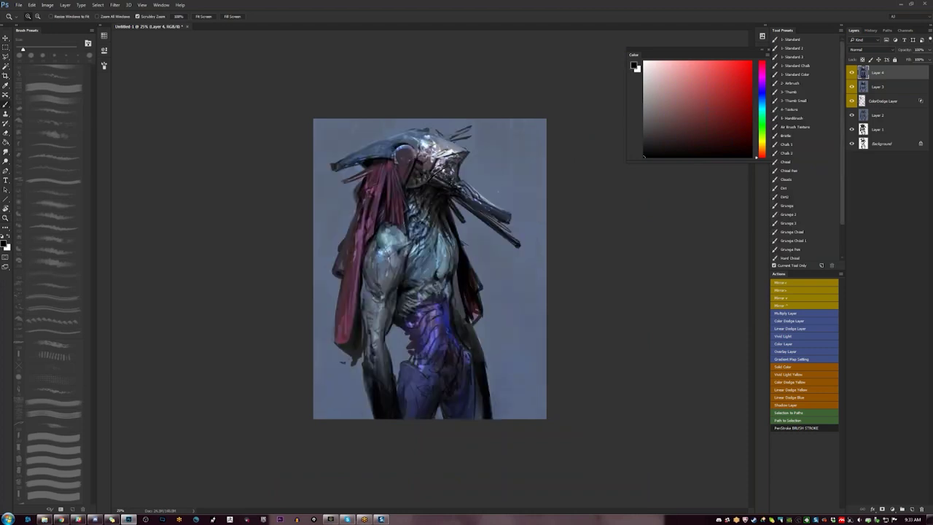
{"action": "key", "text": "ctrl+plus"}
{"action": "key", "text": "ctrl+plus"}
{"action": "left_click", "coordinate": [510, 166], "text": "alt"}
{"action": "left_click_drag", "start_coordinate": [501, 166], "coordinate": [512, 170]}
{"action": "left_click", "coordinate": [504, 162], "text": "alt"}
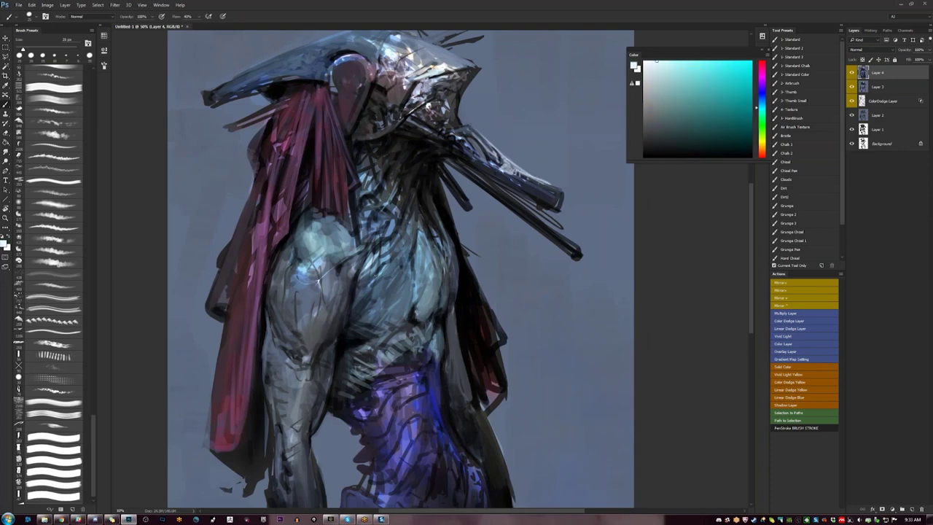
Mirror the canvas and glaze the upper jaw tusk towards its tip with a sampled blue
{"action": "key", "text": "z"}
{"action": "key", "text": "ctrl+minus"}
{"action": "key", "text": "ctrl+minus"}
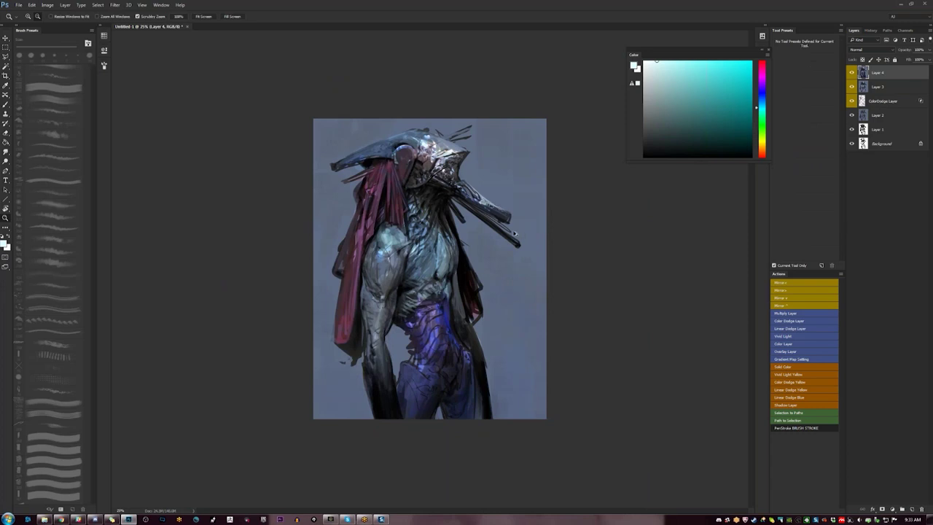
{"action": "key", "text": "F2"}
{"action": "left_click", "coordinate": [413, 186]}
{"action": "left_click", "coordinate": [413, 186]}
{"action": "key", "text": "b"}
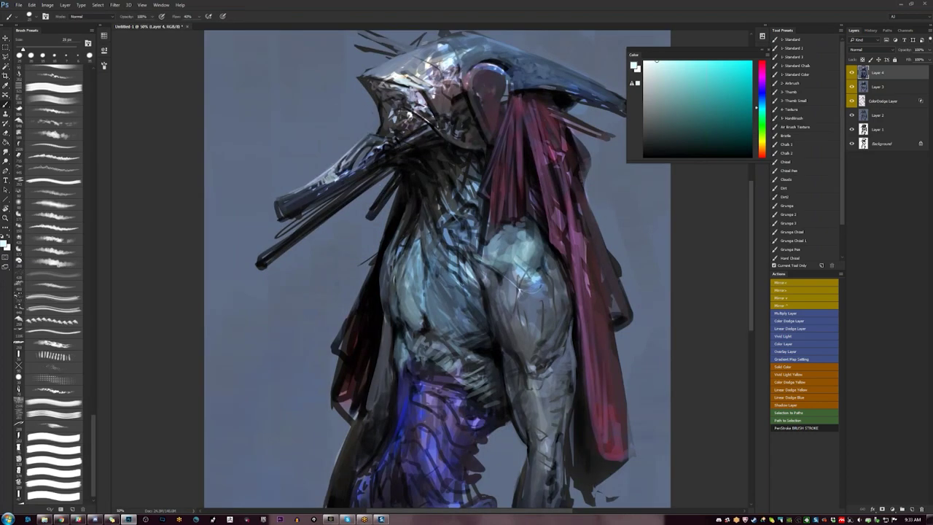
{"action": "left_click", "coordinate": [527, 283], "text": "alt"}
{"action": "left_click", "coordinate": [379, 148], "text": "alt"}
{"action": "mouse_move", "coordinate": [333, 169]}
{"action": "left_mouse_down"}
{"action": "mouse_move", "coordinate": [317, 180]}
{"action": "mouse_move", "coordinate": [330, 182]}
{"action": "mouse_move", "coordinate": [280, 197]}
{"action": "left_mouse_up"}
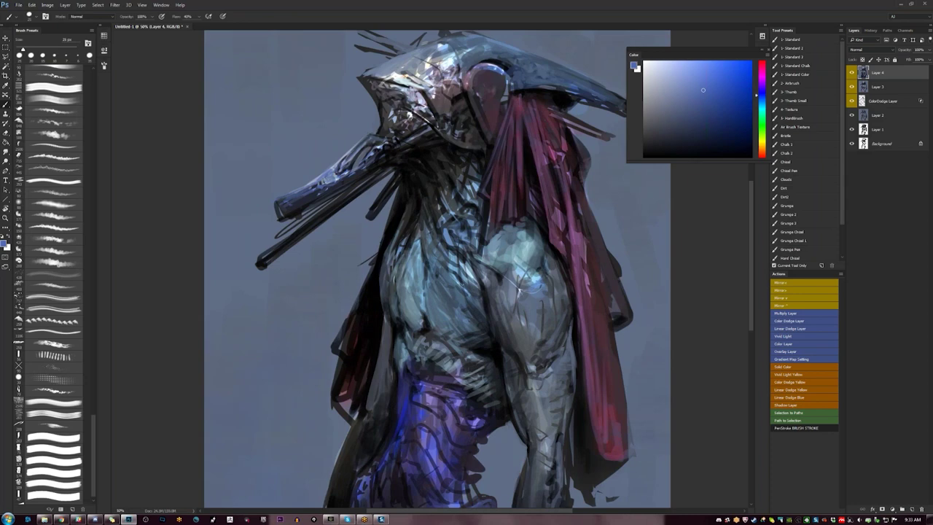
Shade the front of the face above the tusk with a larger brush in a darker blue
{"action": "left_click", "coordinate": [698, 124]}
{"action": "key", "text": "bracketright"}
{"action": "key", "text": "bracketright"}
{"action": "key", "text": "bracketright"}
{"action": "key", "text": "bracketright"}
{"action": "key", "text": "bracketright"}
{"action": "key", "text": "bracketright"}
{"action": "key", "text": "bracketright"}
{"action": "key", "text": "bracketright"}
{"action": "left_click_drag", "start_coordinate": [392, 122], "coordinate": [392, 113]}
{"action": "key", "text": "ctrl+z"}
{"action": "key", "text": "ctrl+z"}
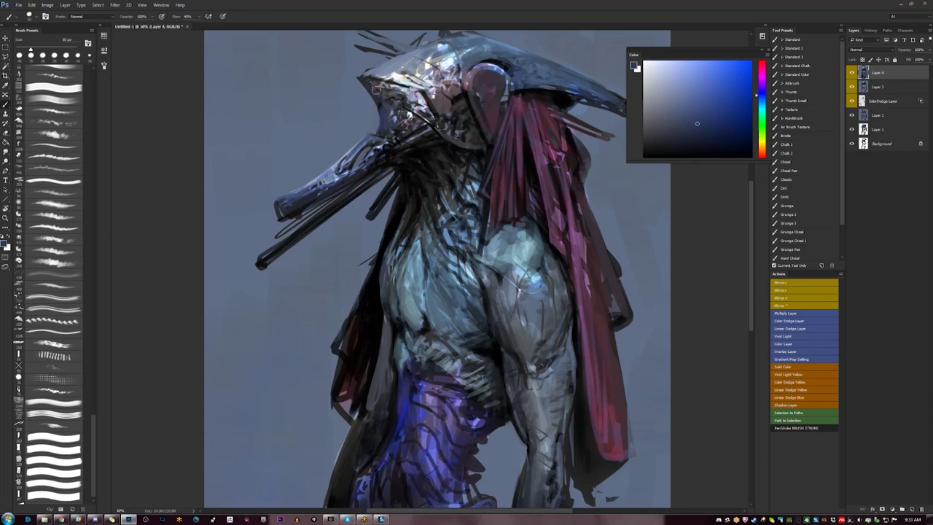
Mirror the canvas and darken the front of the face down to the mouth with sampled tones and a slightly smaller brush
{"action": "key", "text": "z"}
{"action": "left_click", "coordinate": [383, 88], "text": "alt"}
{"action": "left_click", "coordinate": [384, 89], "text": "alt"}
{"action": "left_click", "coordinate": [383, 89], "text": "alt"}
{"action": "key", "text": "F2"}
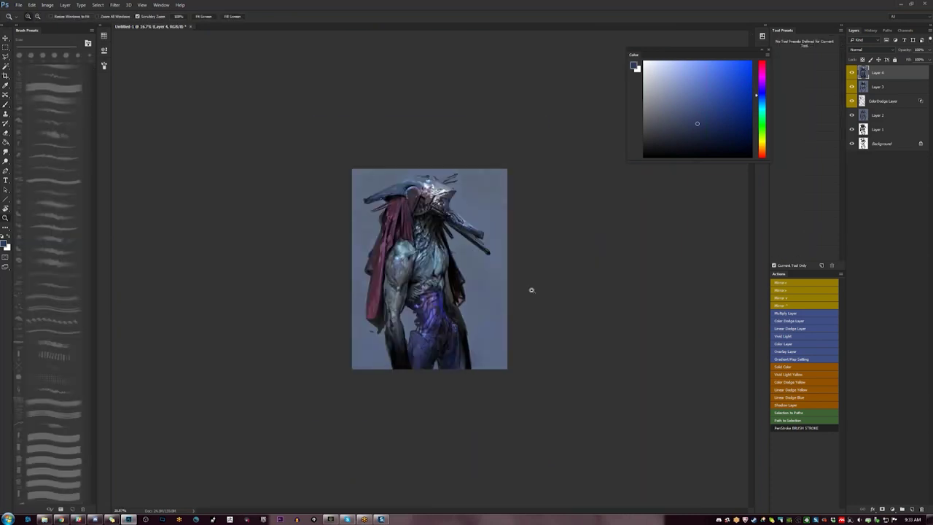
{"action": "left_click", "coordinate": [467, 224]}
{"action": "left_click", "coordinate": [468, 223]}
{"action": "left_click", "coordinate": [460, 159]}
{"action": "key", "text": "b"}
{"action": "left_click", "coordinate": [475, 115], "text": "alt"}
{"action": "left_click", "coordinate": [469, 112], "text": "alt"}
{"action": "left_click_drag", "start_coordinate": [467, 112], "coordinate": [452, 110]}
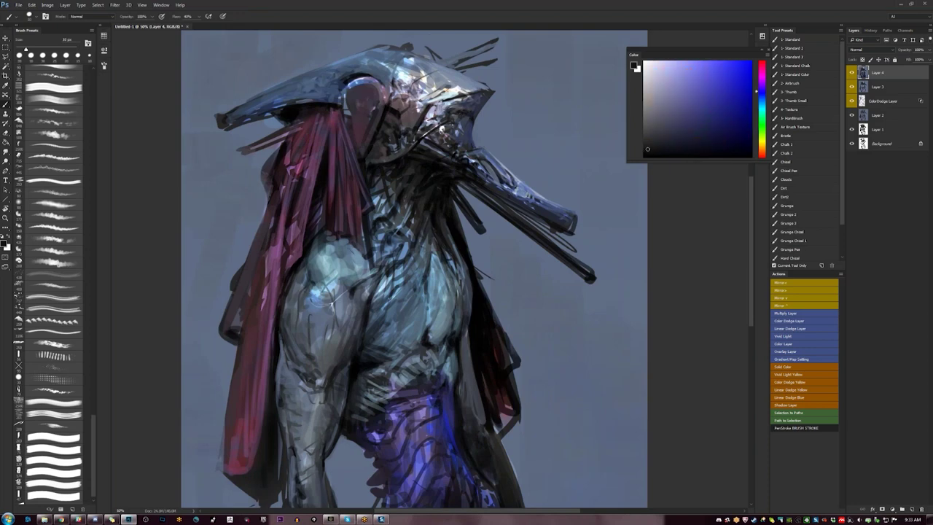
{"action": "mouse_move", "coordinate": [457, 122]}
{"action": "left_mouse_down"}
{"action": "mouse_move", "coordinate": [471, 129]}
{"action": "mouse_move", "coordinate": [450, 139]}
{"action": "left_mouse_up"}
{"action": "key", "text": "bracketleft"}
{"action": "key", "text": "bracketleft"}
{"action": "left_click", "coordinate": [450, 139], "text": "alt"}
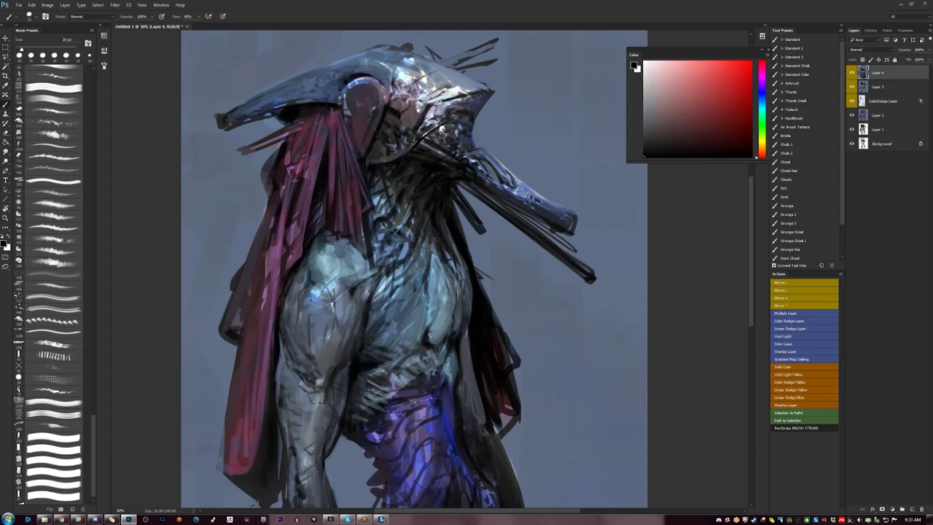
Add a thin white highlight along the upper edge of the snout with a 9 px brush
{"action": "key", "text": "x"}
{"action": "key", "text": "bracketleft"}
{"action": "key", "text": "bracketleft"}
{"action": "key", "text": "bracketleft"}
{"action": "key", "text": "bracketleft"}
{"action": "left_click_drag", "start_coordinate": [456, 97], "coordinate": [474, 94]}
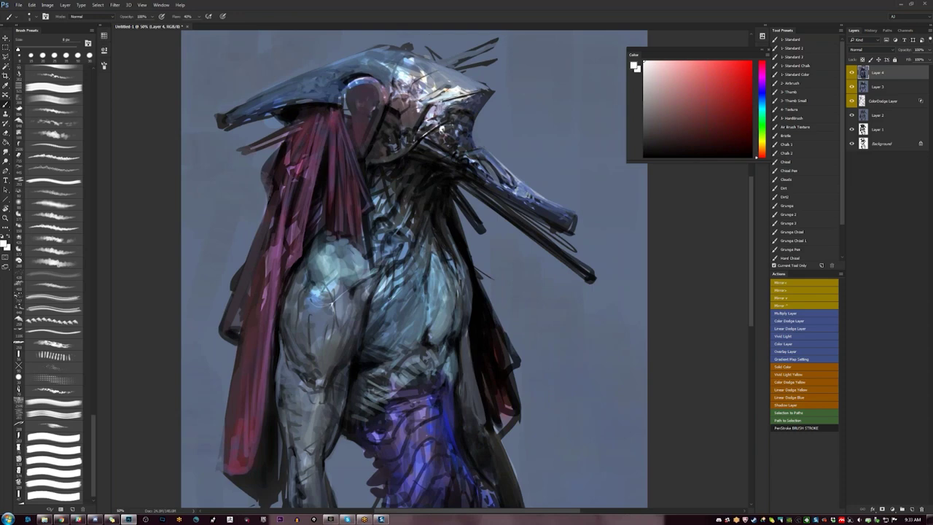
Review the whole figure by mirroring the canvas back and forth
{"action": "key", "text": "z"}
{"action": "left_click", "coordinate": [425, 267], "text": "alt"}
{"action": "left_click", "coordinate": [425, 267], "text": "alt"}
{"action": "left_click", "coordinate": [424, 267], "text": "alt"}
{"action": "key", "text": "F2"}
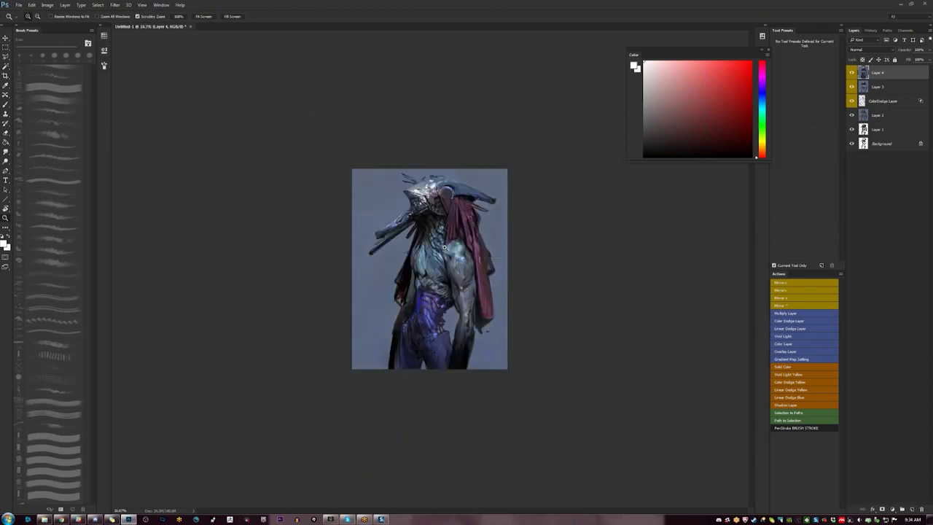
{"action": "left_click", "coordinate": [445, 248]}
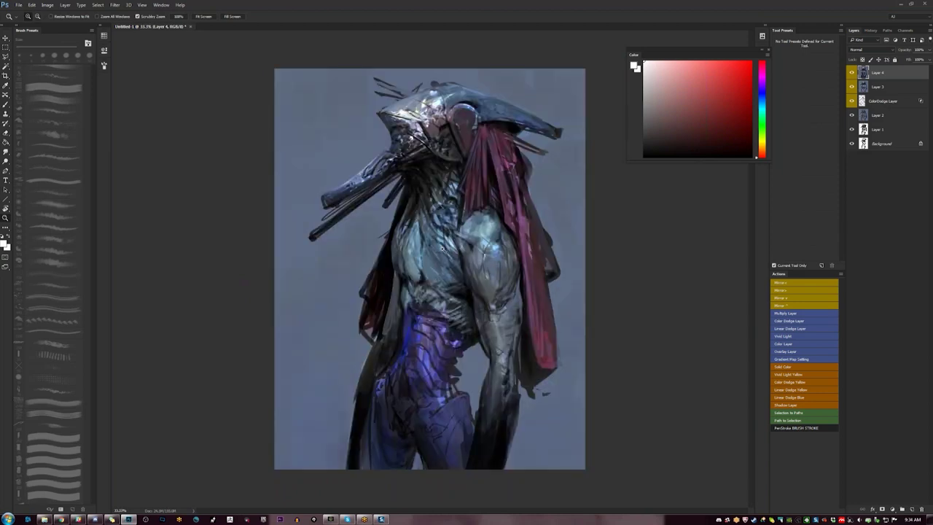
{"action": "key", "text": "F2"}
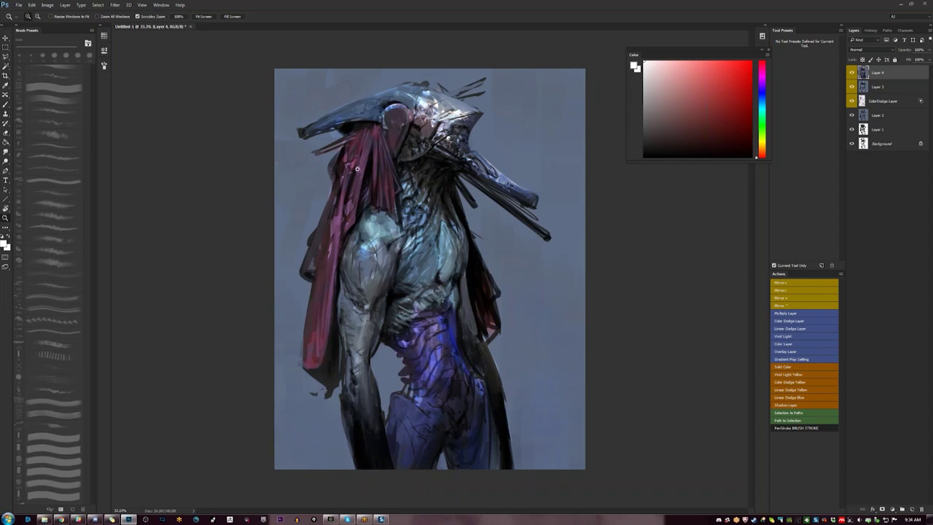
Pick a muted magenta for the brush and enlarge it to 70 px
{"action": "key", "text": "b"}
{"action": "left_click", "coordinate": [691, 115]}
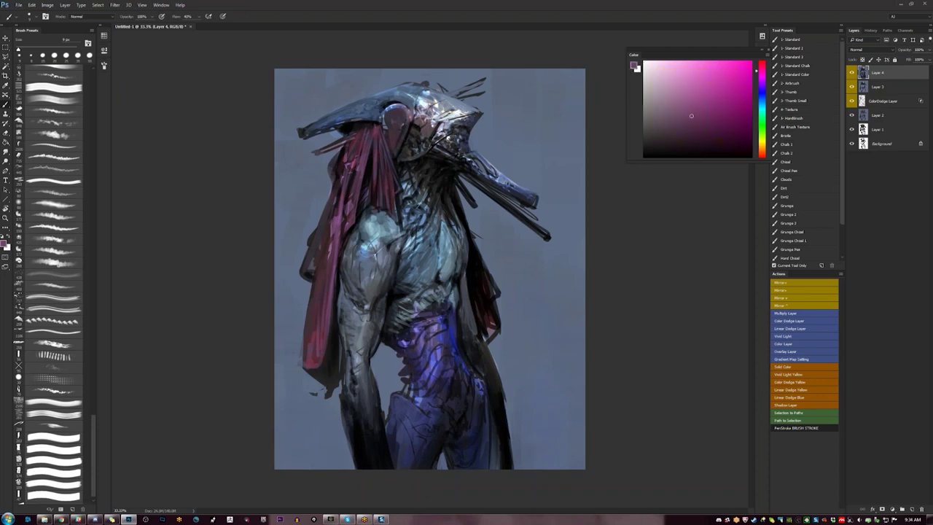
{"action": "key", "text": "bracketright"}
{"action": "key", "text": "bracketright"}
{"action": "key", "text": "bracketright"}
{"action": "key", "text": "bracketright"}
{"action": "key", "text": "bracketright"}
{"action": "key", "text": "bracketright"}
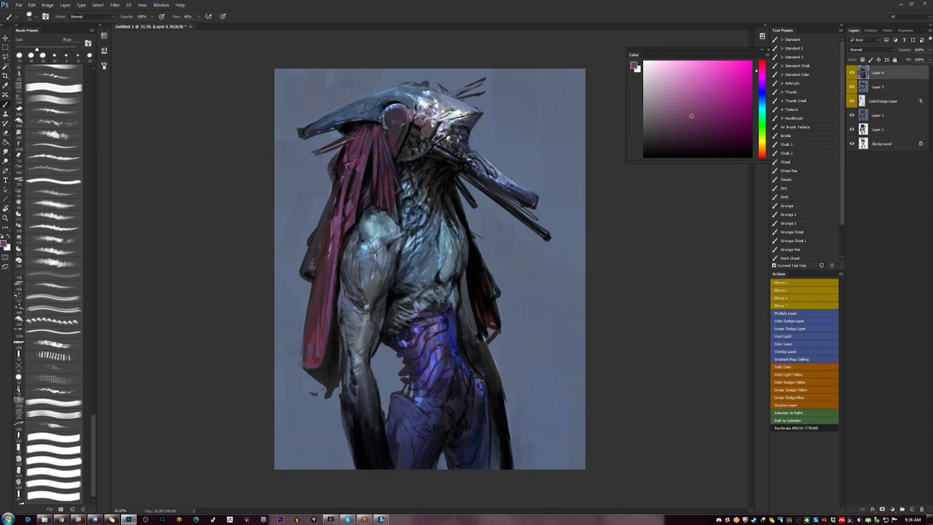
Deepen the shadow on the neck below the head with a sampled near-black, and mirror the canvas
{"action": "left_click", "coordinate": [410, 194], "text": "alt"}
{"action": "left_click", "coordinate": [410, 196], "text": "alt"}
{"action": "left_click", "coordinate": [409, 195], "text": "alt"}
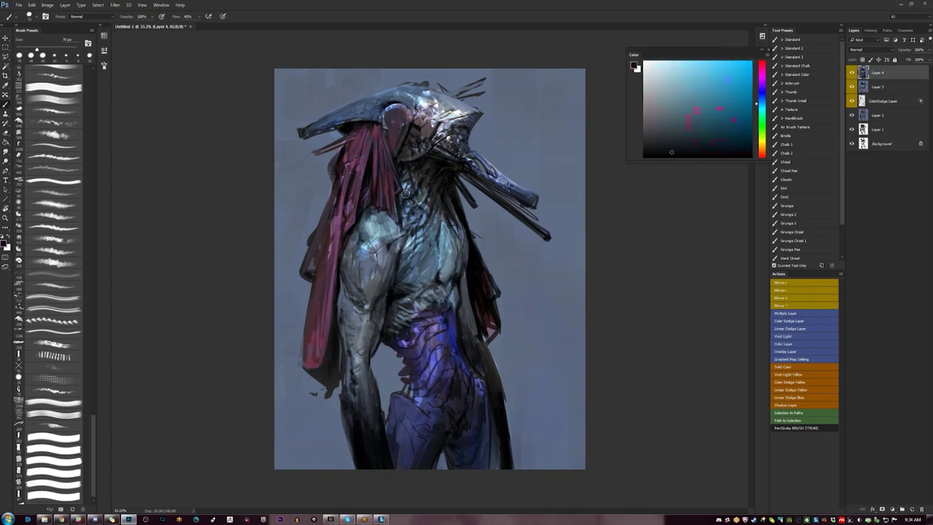
{"action": "left_click_drag", "start_coordinate": [411, 168], "coordinate": [410, 178]}
{"action": "key", "text": "F2"}
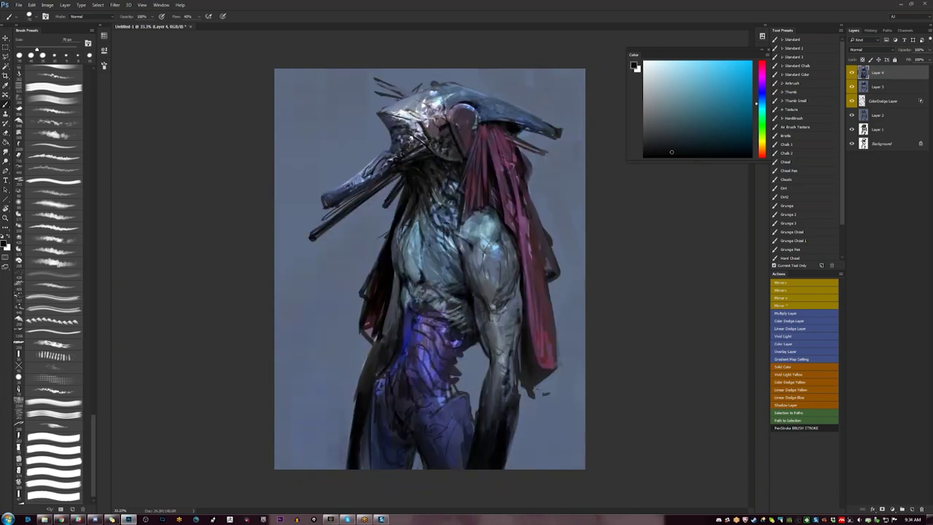
Soften the highlights on the head with sampled grey and blue-grey tones, mirroring the canvas to check both orientations
{"action": "left_click", "coordinate": [425, 124], "text": "alt"}
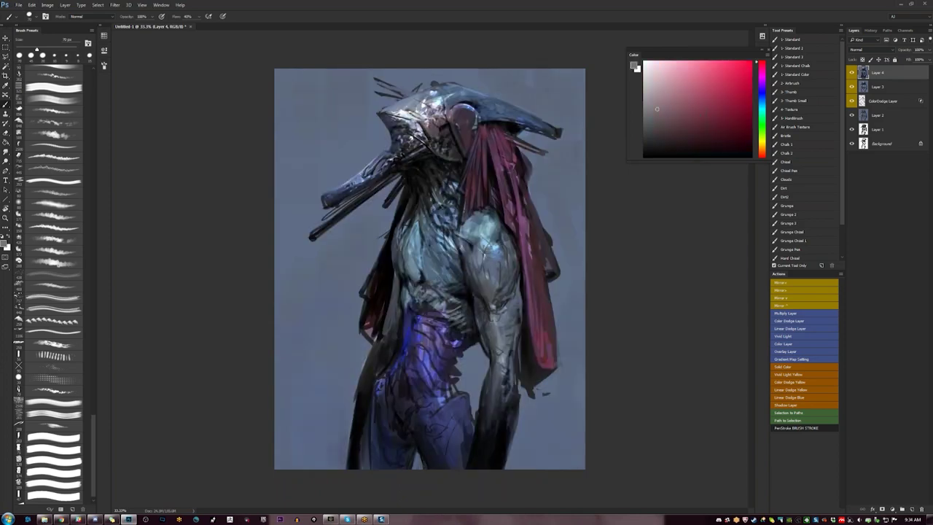
{"action": "left_click", "coordinate": [456, 101], "text": "alt"}
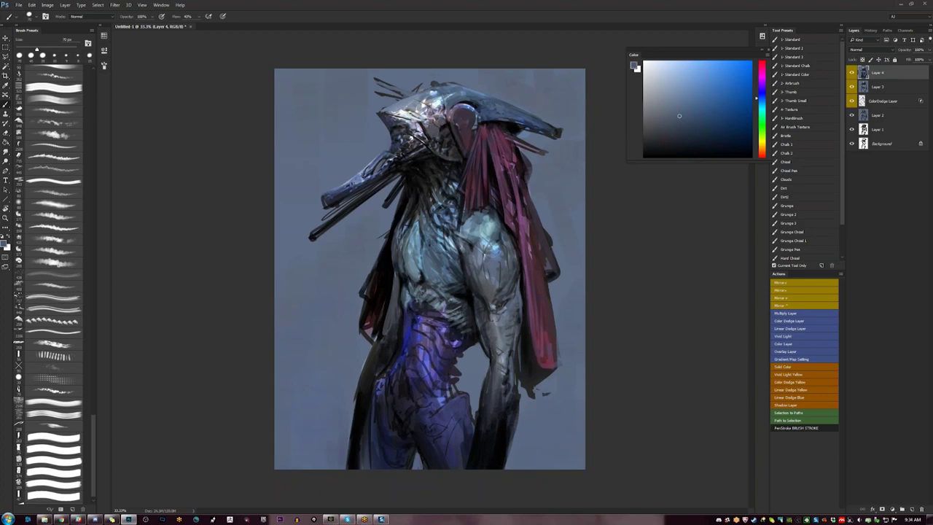
{"action": "key", "text": "ctrl+f"}
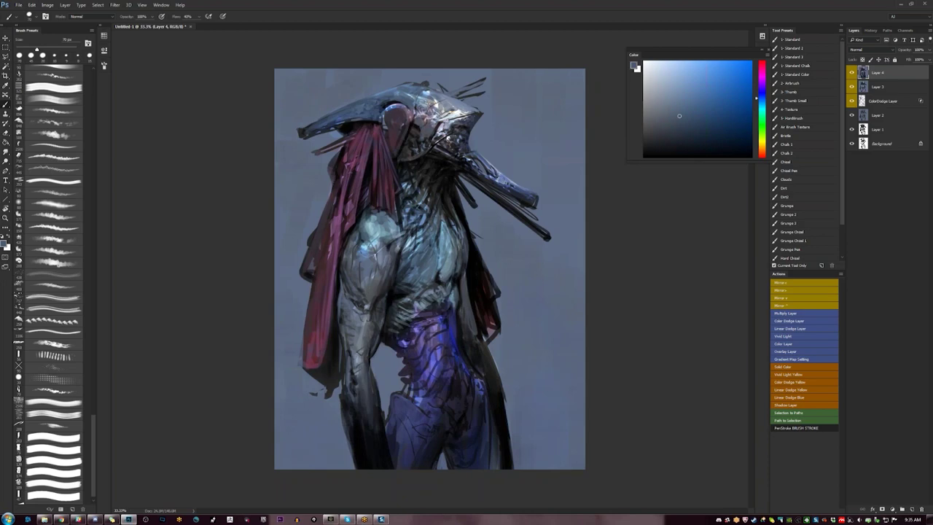
{"action": "left_click", "coordinate": [440, 109], "text": "alt"}
{"action": "key", "text": "ctrl+shift+h"}
{"action": "left_click", "coordinate": [368, 120], "text": "alt"}
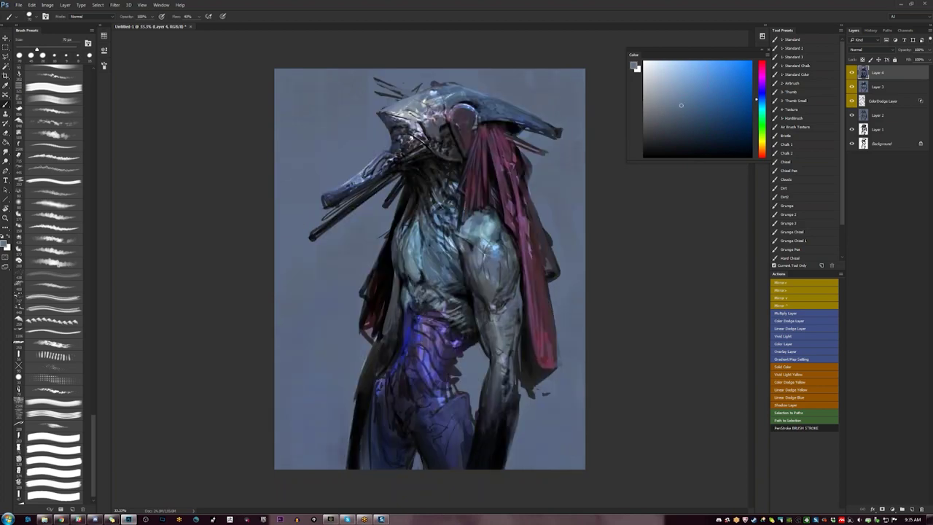
{"action": "left_click", "coordinate": [377, 78], "text": "alt"}
{"action": "left_click_drag", "start_coordinate": [390, 71], "coordinate": [355, 99]}
{"action": "key", "text": "ctrl+z"}
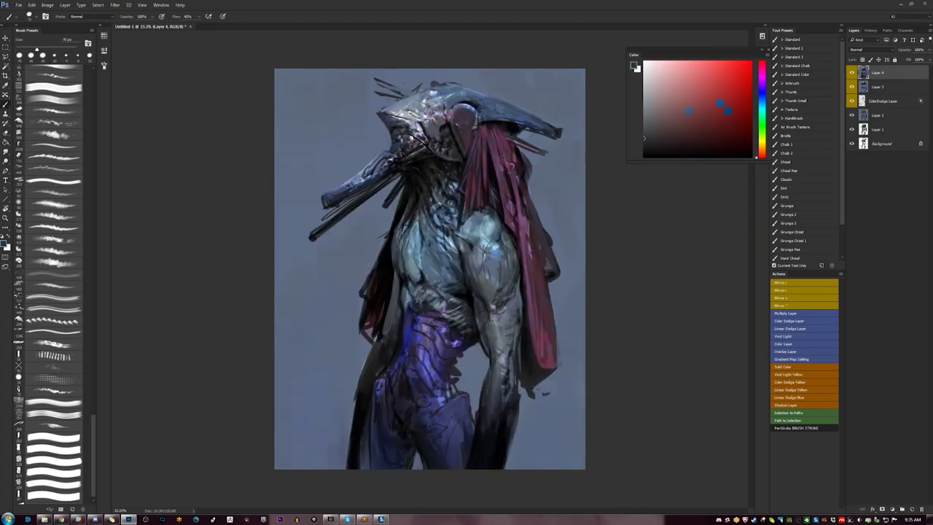
Smooth and darken the red strands behind the far arm with a sampled dark red, and mirror the canvas
{"action": "left_click", "coordinate": [380, 285], "text": "alt"}
{"action": "left_click_drag", "start_coordinate": [370, 284], "coordinate": [368, 295]}
{"action": "left_click_drag", "start_coordinate": [370, 312], "coordinate": [368, 325]}
{"action": "key", "text": "ctrl+shift+h"}
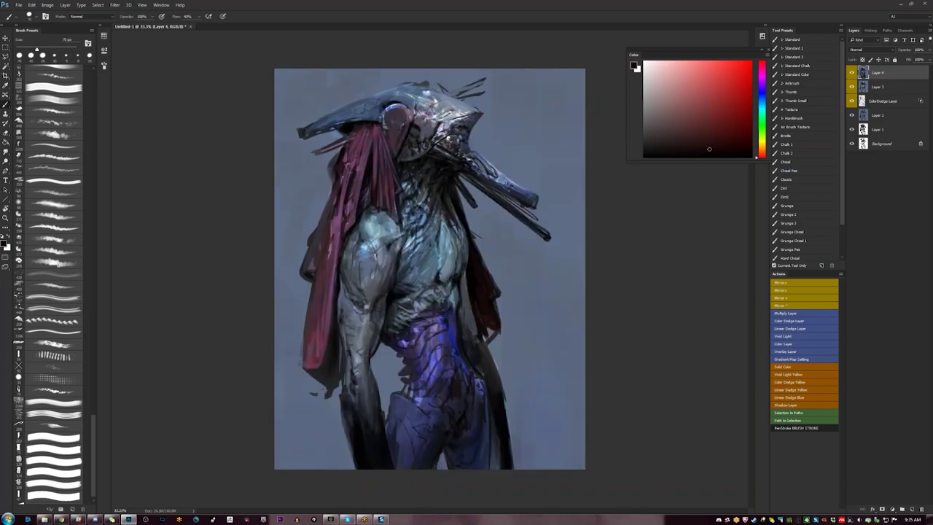
Darken the front of the neck with sampled near-black tones and mute the shoulder's pale patch with a larger brush in sampled dark grey-blue
{"action": "left_click", "coordinate": [456, 208], "text": "alt"}
{"action": "mouse_move", "coordinate": [450, 208]}
{"action": "left_mouse_down"}
{"action": "mouse_move", "coordinate": [448, 176]}
{"action": "mouse_move", "coordinate": [452, 212]}
{"action": "left_mouse_up"}
{"action": "left_click", "coordinate": [448, 179], "text": "alt"}
{"action": "left_click", "coordinate": [449, 183], "text": "alt"}
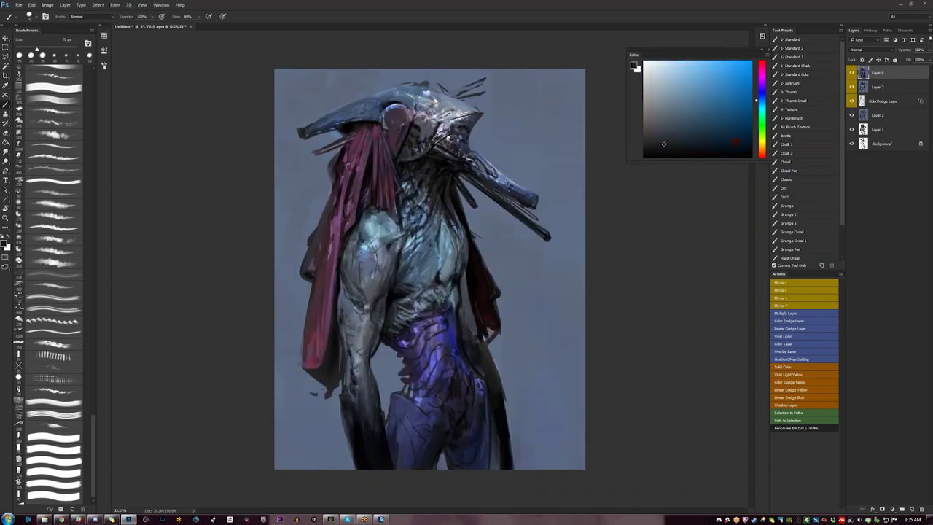
{"action": "left_click", "coordinate": [451, 203], "text": "alt"}
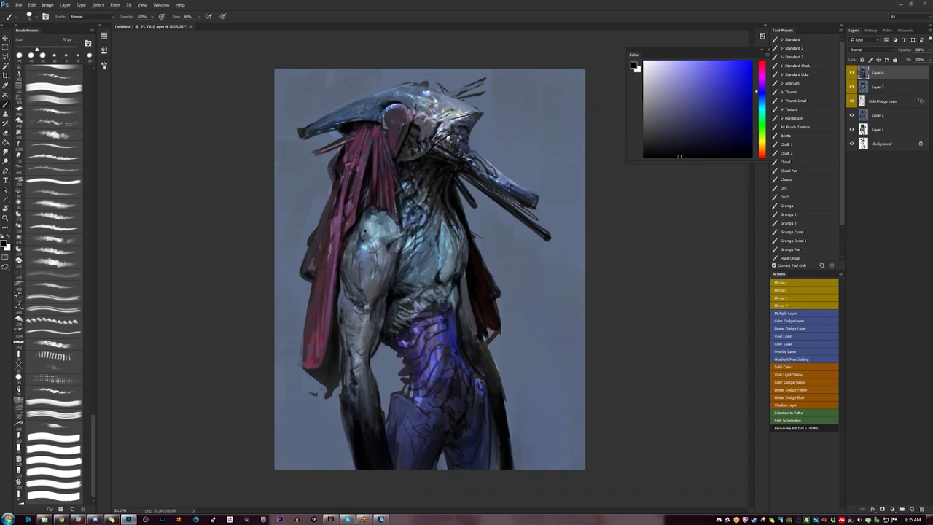
{"action": "left_click", "coordinate": [364, 231], "text": "alt"}
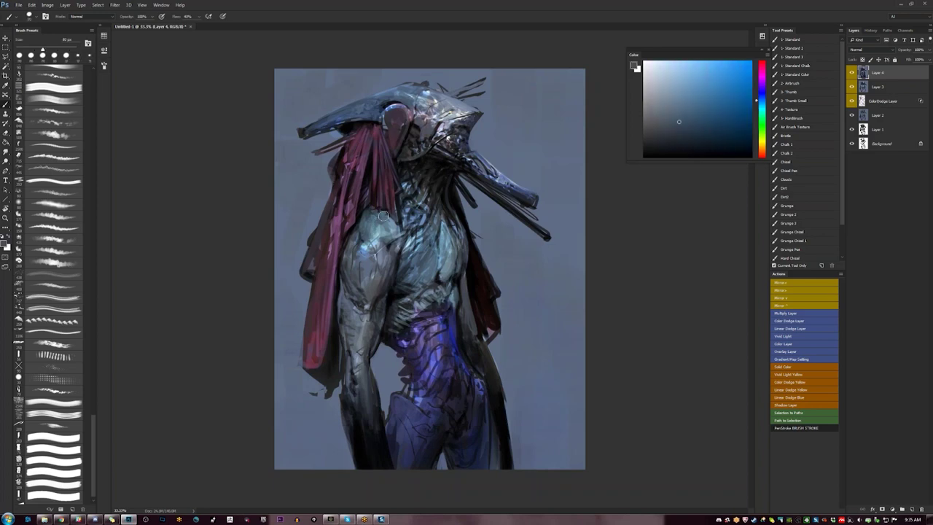
{"action": "key", "text": "d"}
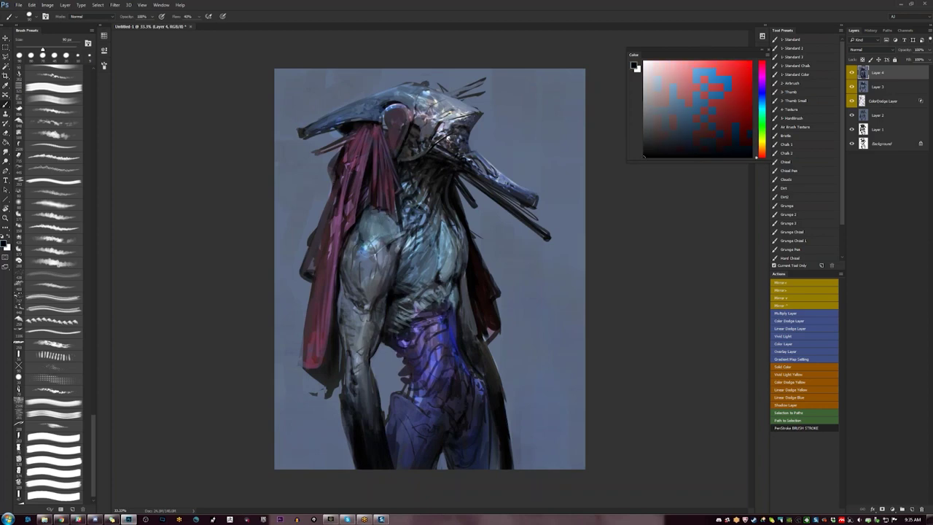
Darken the outer edge and elbow of the near arm with black strokes, using a small brush and then a slightly larger one
{"action": "key", "text": "["}
{"action": "key", "text": "["}
{"action": "key", "text": "["}
{"action": "key", "text": "["}
{"action": "key", "text": "["}
{"action": "key", "text": "["}
{"action": "key", "text": "["}
{"action": "key", "text": "["}
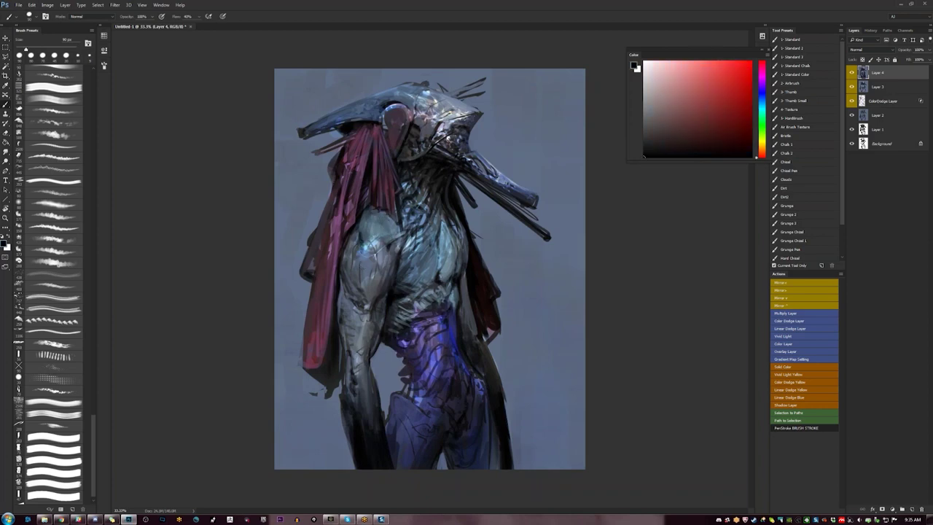
{"action": "left_click_drag", "start_coordinate": [346, 275], "coordinate": [341, 290]}
{"action": "key", "text": "]"}
{"action": "key", "text": "]"}
{"action": "key", "text": "]"}
{"action": "left_click_drag", "start_coordinate": [347, 296], "coordinate": [356, 333]}
Blend the shading around the near arm's elbow with sampled dark grey and near-black tones, and mirror the canvas
{"action": "left_click", "coordinate": [358, 329], "text": "alt"}
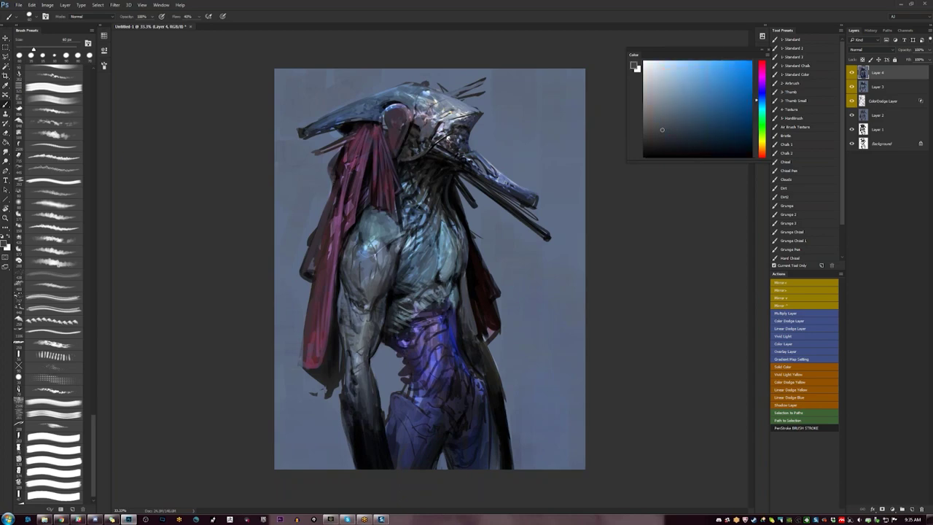
{"action": "key", "text": "d"}
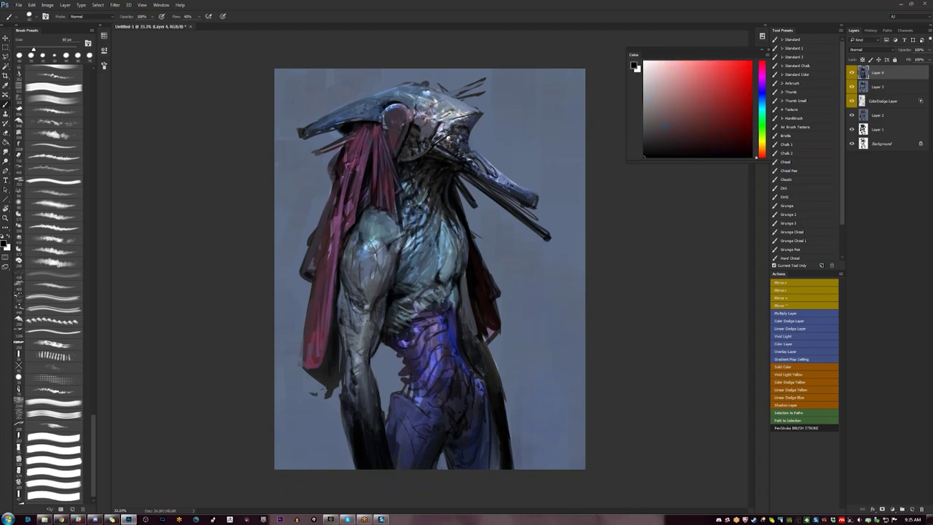
{"action": "left_click", "coordinate": [347, 316], "text": "alt"}
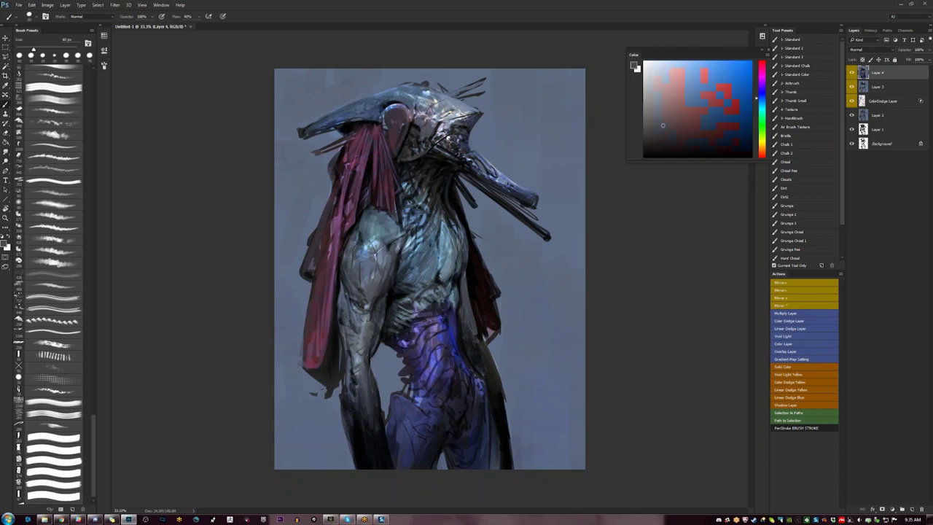
{"action": "left_click", "coordinate": [343, 322], "text": "alt"}
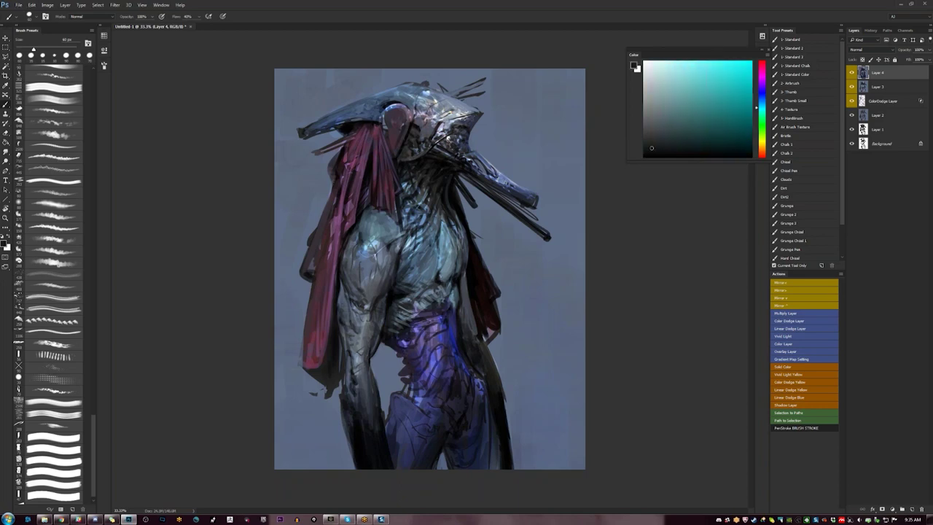
{"action": "key", "text": "ctrl+shift+h"}
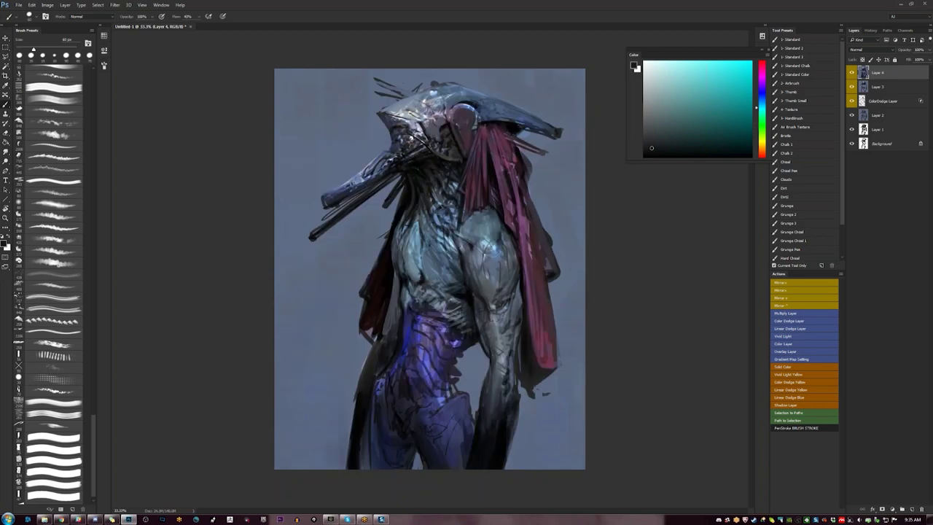
Shade the lower chest and abdomen with black and sampled dark blue-grey tones using an 80 px brush
{"action": "key", "text": "d"}
{"action": "key", "text": "bracketright"}
{"action": "key", "text": "bracketright"}
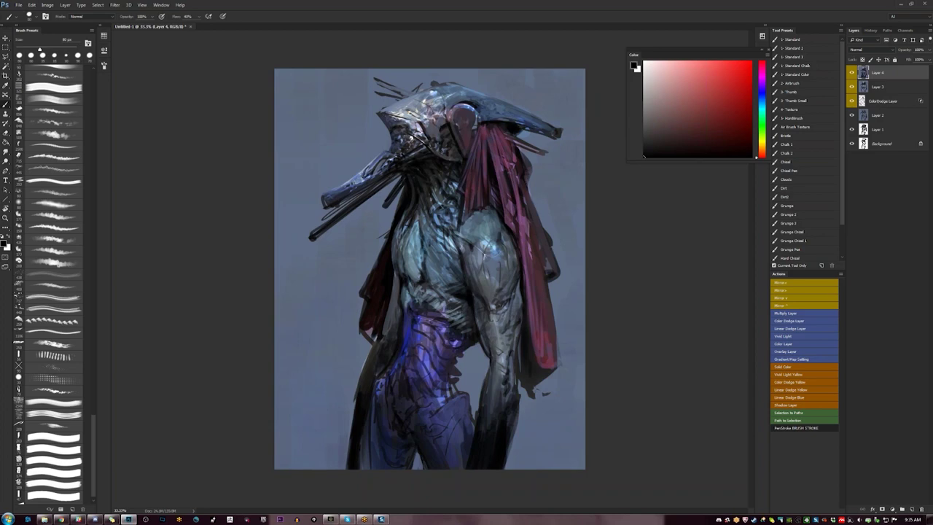
{"action": "left_click", "coordinate": [428, 264], "text": "alt"}
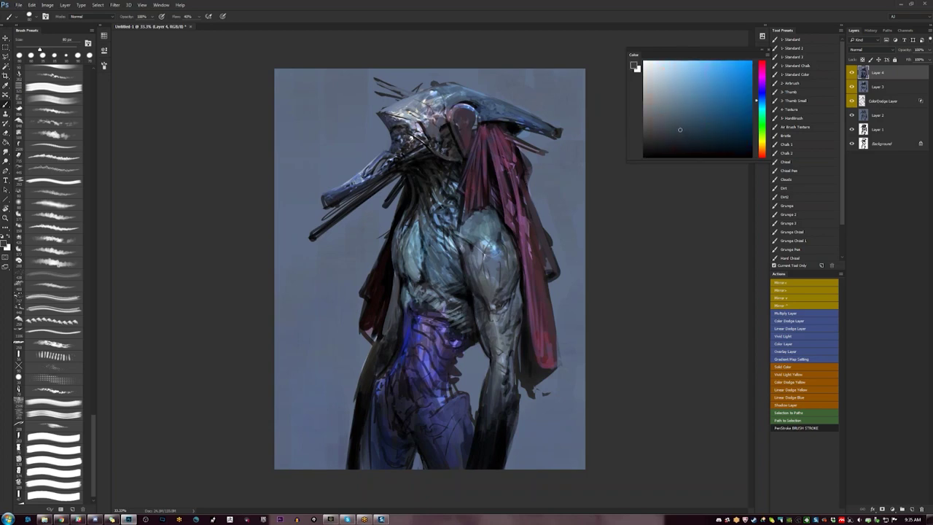
{"action": "key", "text": "d"}
{"action": "left_click", "coordinate": [425, 286], "text": "alt"}
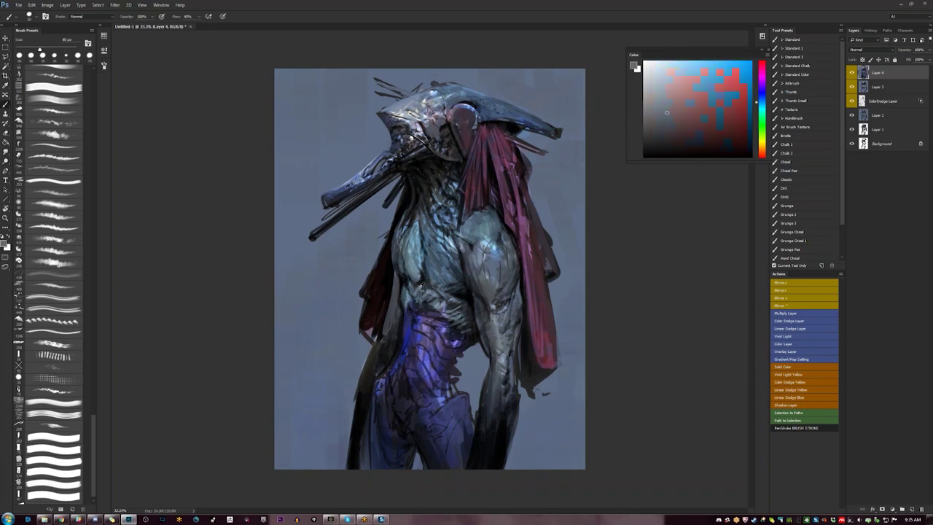
{"action": "key", "text": "d"}
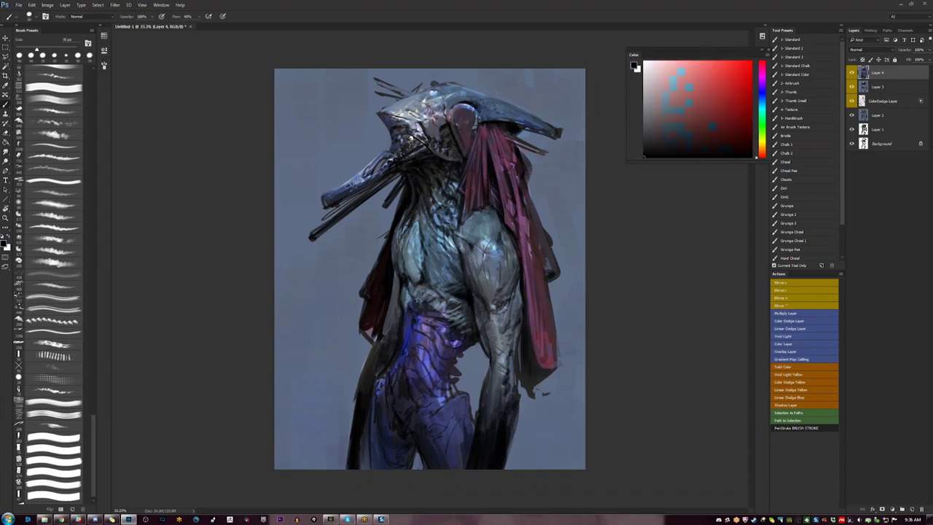
Refine the abdomen and upper-arm forms with a smaller brush in sampled blue-grey and pale teal tones
{"action": "key", "text": "["}
{"action": "left_click", "coordinate": [430, 281], "text": "alt"}
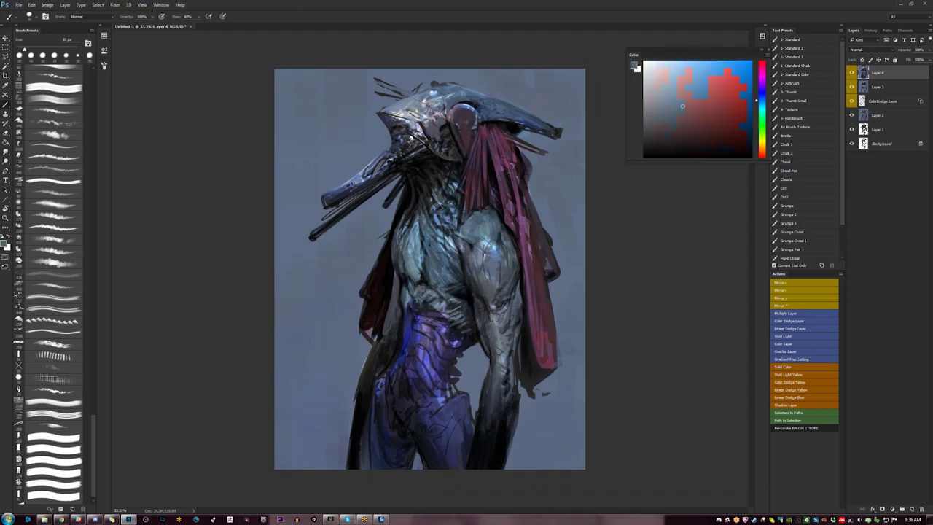
{"action": "key", "text": "["}
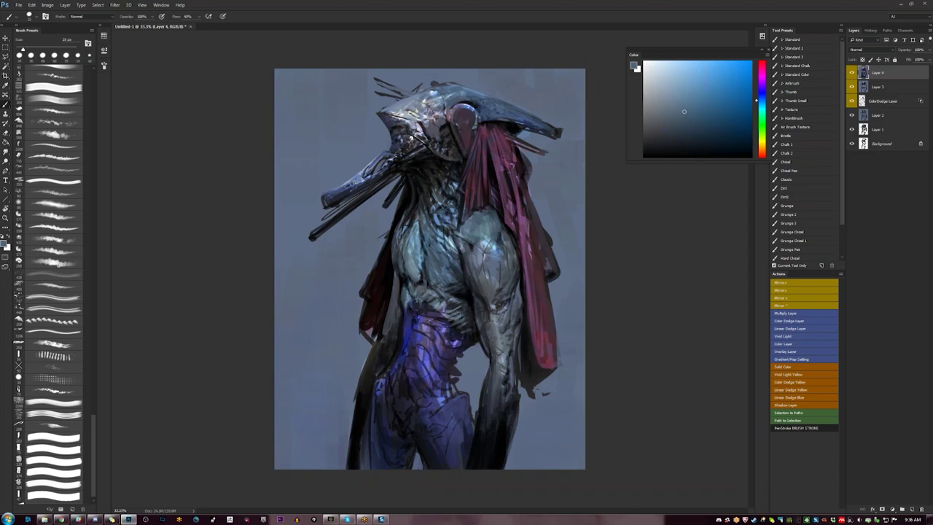
{"action": "left_click", "coordinate": [487, 248], "text": "alt"}
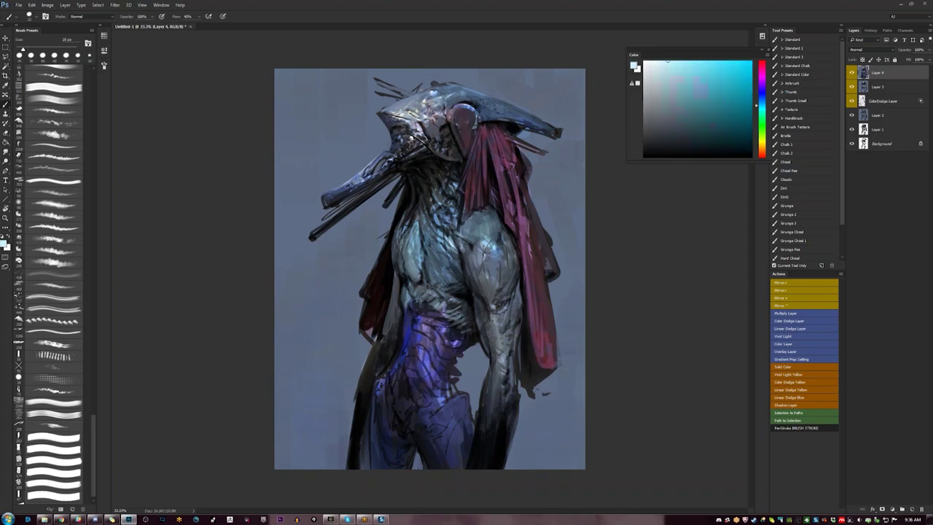
{"action": "left_click", "coordinate": [429, 282], "text": "alt"}
{"action": "left_click_drag", "start_coordinate": [474, 276], "coordinate": [482, 300]}
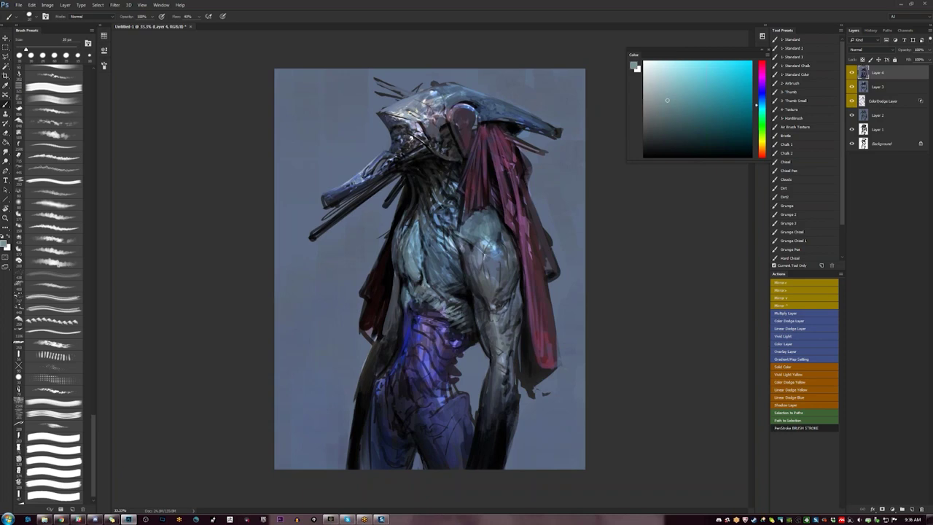
Paint a near-black band along the waist above the blue-purple lower body, mirroring the canvas before and after
{"action": "key", "text": "]"}
{"action": "key", "text": "]"}
{"action": "key", "text": "F2"}
{"action": "key", "text": "d"}
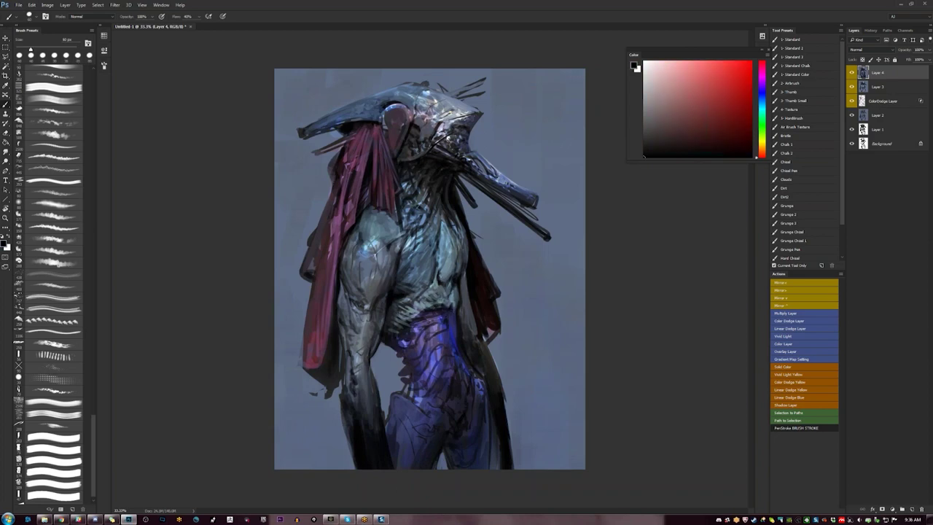
{"action": "left_click", "coordinate": [680, 139]}
{"action": "left_click", "coordinate": [411, 323], "text": "alt"}
{"action": "left_click_drag", "start_coordinate": [408, 326], "coordinate": [425, 312]}
{"action": "left_click", "coordinate": [423, 313], "text": "alt"}
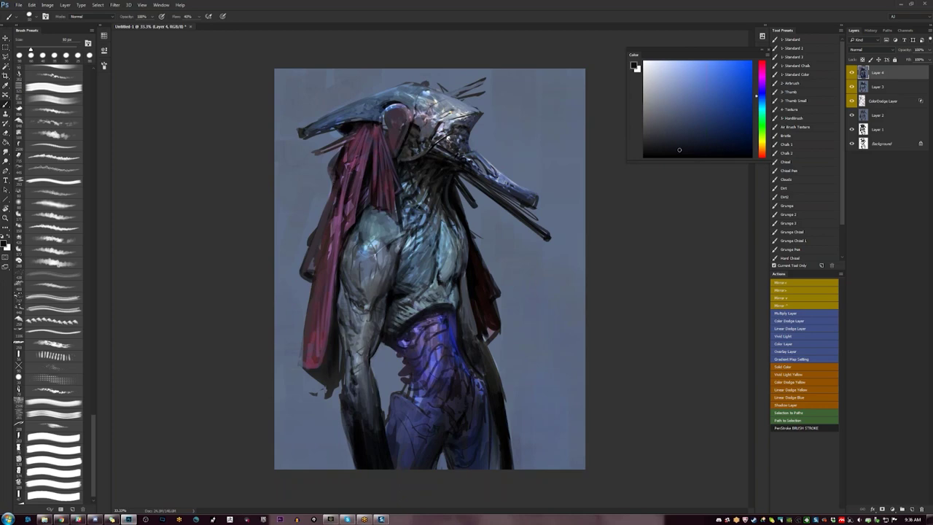
{"action": "key", "text": "ctrl+shift+h"}
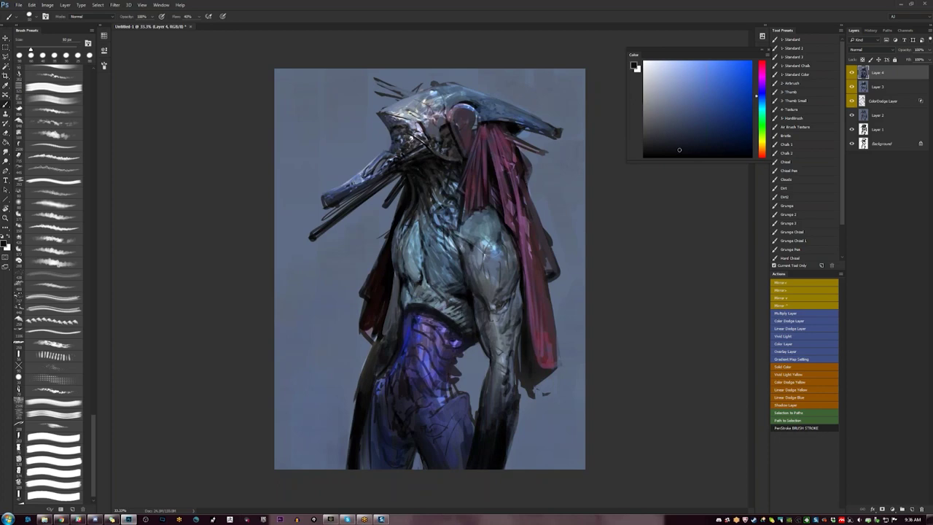
Mirror the canvas back and refine the waist edge with sampled near-black and violet tones
{"action": "key", "text": "F1"}
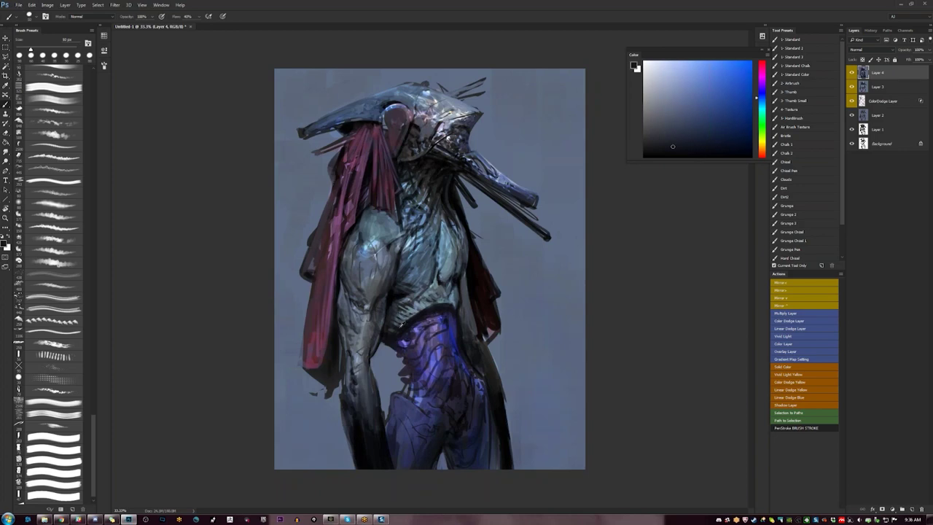
{"action": "left_click", "coordinate": [403, 325], "text": "alt"}
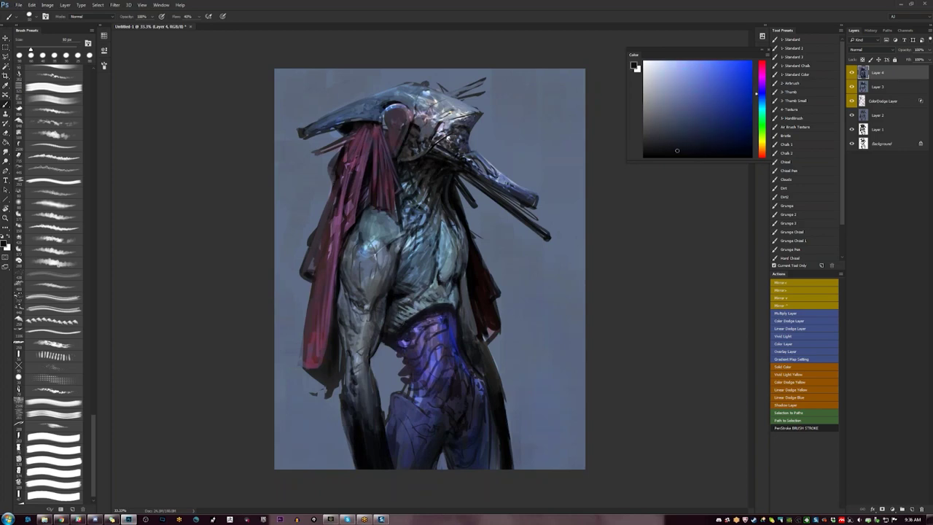
{"action": "left_click", "coordinate": [422, 322], "text": "alt"}
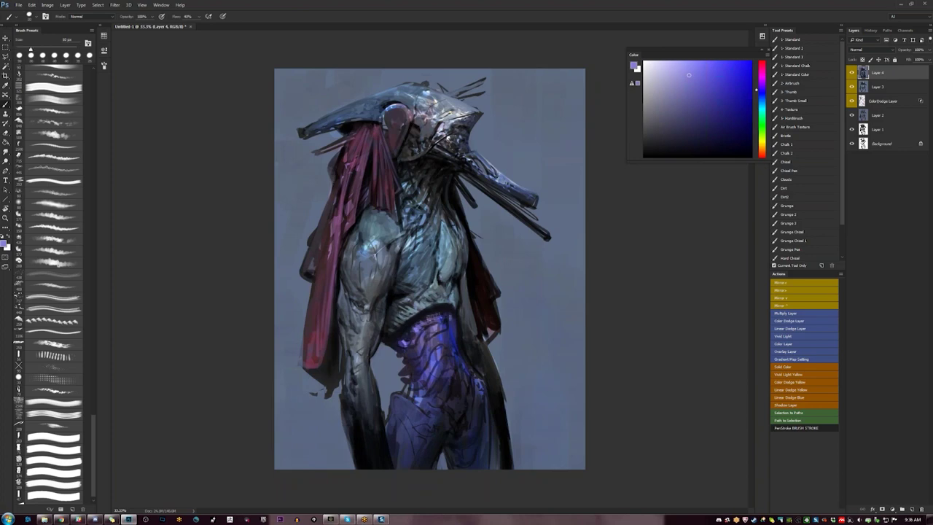
{"action": "left_click_drag", "start_coordinate": [392, 345], "coordinate": [405, 348]}
{"action": "left_click", "coordinate": [430, 318], "text": "alt"}
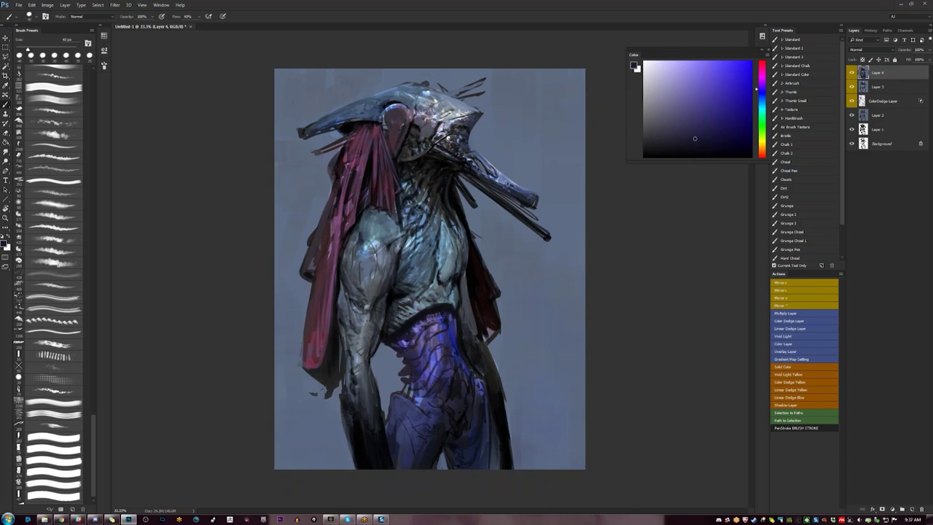
{"action": "left_click", "coordinate": [404, 249], "text": "alt"}
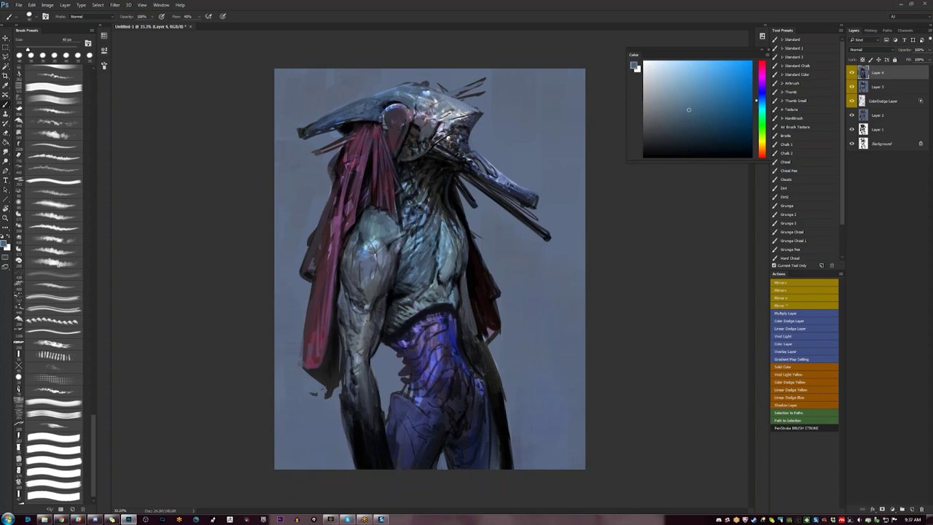
Mirror the canvas and choose the 2- Airbrush preset with black as the painting colour
{"action": "key", "text": "ctrl+shift+h"}
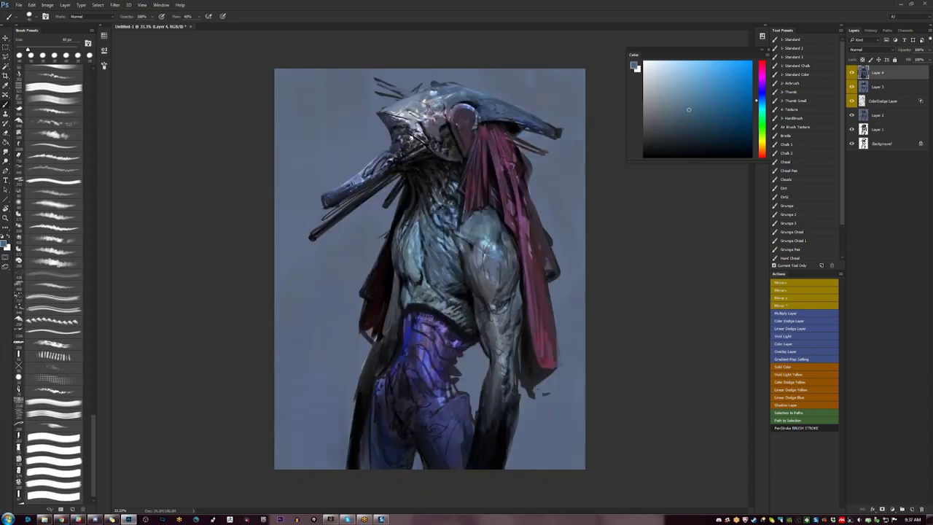
{"action": "key", "text": "d"}
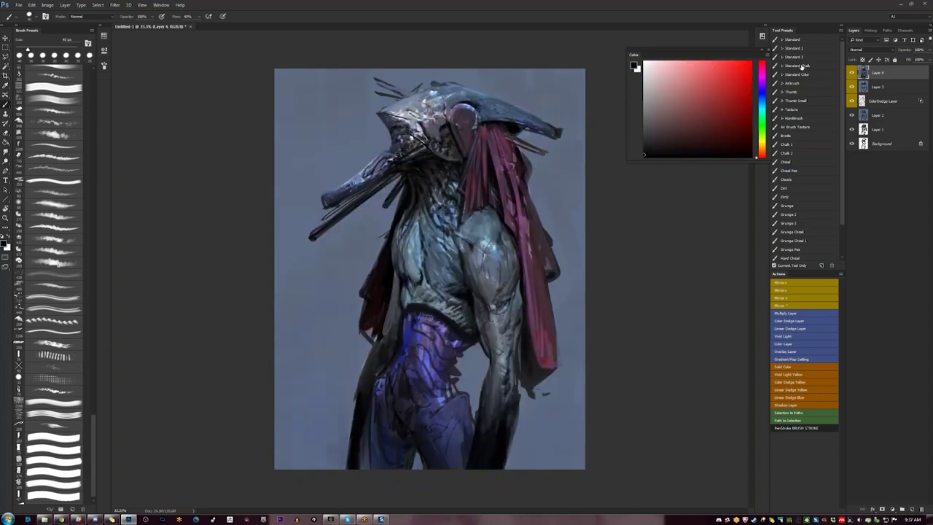
{"action": "left_click", "coordinate": [798, 84]}
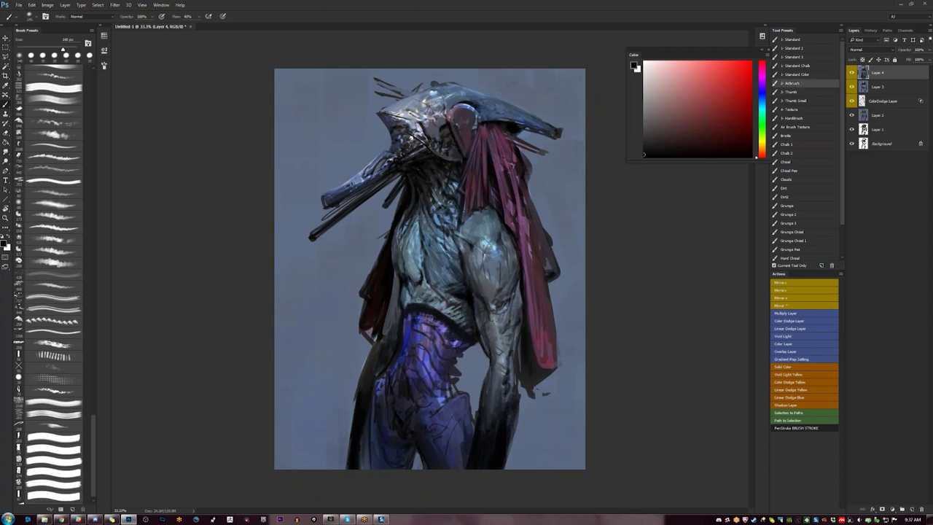
{"action": "key", "text": "bracketright"}
{"action": "key", "text": "bracketright"}
{"action": "mouse_move", "coordinate": [434, 220]}
{"action": "left_mouse_down"}
{"action": "mouse_move", "coordinate": [437, 193]}
{"action": "mouse_move", "coordinate": [410, 256]}
{"action": "left_mouse_up"}
{"action": "key", "text": "ctrl+z"}
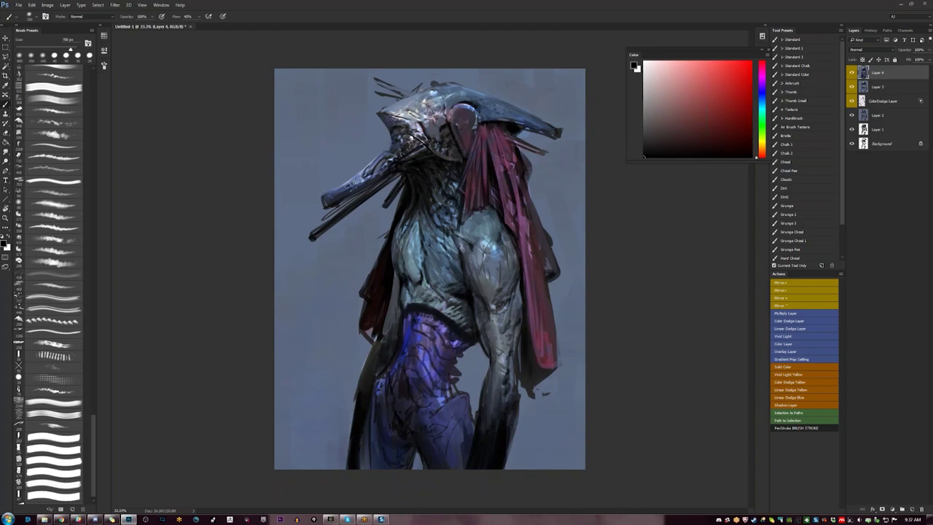
Airbrush a soft black shadow under the head beside the jaw with a 100 px brush, and mirror the canvas
{"action": "key", "text": "bracketleft"}
{"action": "key", "text": "bracketleft"}
{"action": "key", "text": "bracketleft"}
{"action": "key", "text": "bracketleft"}
{"action": "mouse_move", "coordinate": [427, 149]}
{"action": "left_mouse_down"}
{"action": "mouse_move", "coordinate": [417, 156]}
{"action": "mouse_move", "coordinate": [410, 144]}
{"action": "left_mouse_up"}
{"action": "key", "text": "F2"}
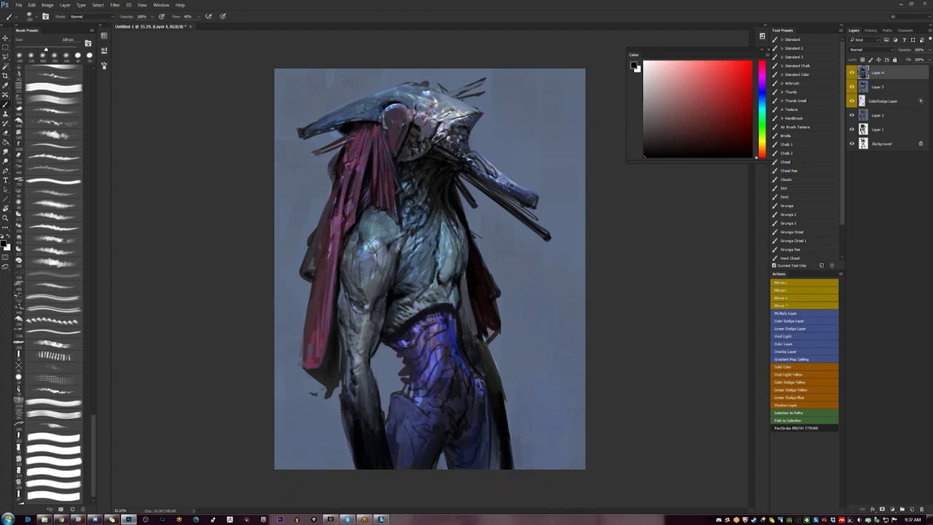
Softly shade the side of the head and the round cheek plate with sampled dark tones, mirroring the canvas partway
{"action": "left_click", "coordinate": [391, 101], "text": "alt"}
{"action": "mouse_move", "coordinate": [379, 108]}
{"action": "left_mouse_down"}
{"action": "mouse_move", "coordinate": [409, 102]}
{"action": "mouse_move", "coordinate": [421, 116]}
{"action": "left_mouse_up"}
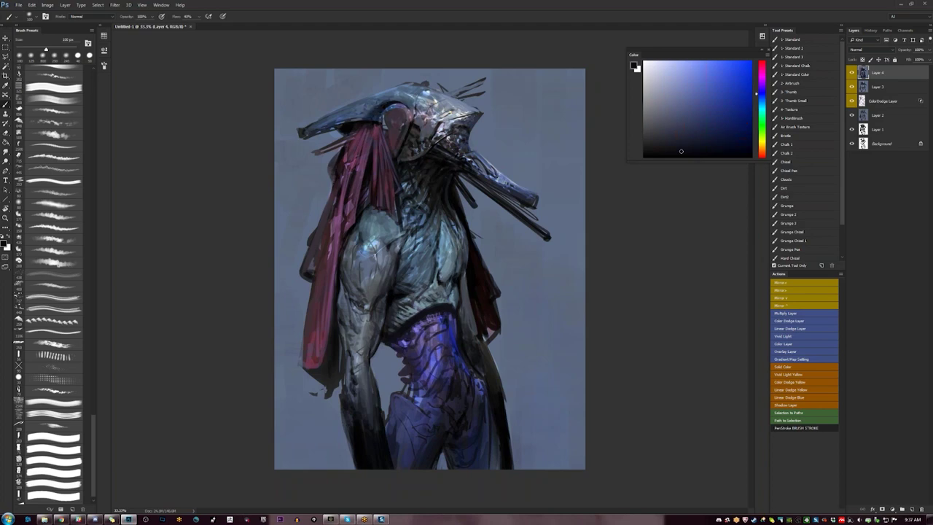
{"action": "key", "text": "ctrl+shift+h"}
{"action": "left_click", "coordinate": [463, 128], "text": "alt"}
{"action": "left_click", "coordinate": [463, 127], "text": "alt"}
{"action": "left_click_drag", "start_coordinate": [460, 141], "coordinate": [457, 154]}
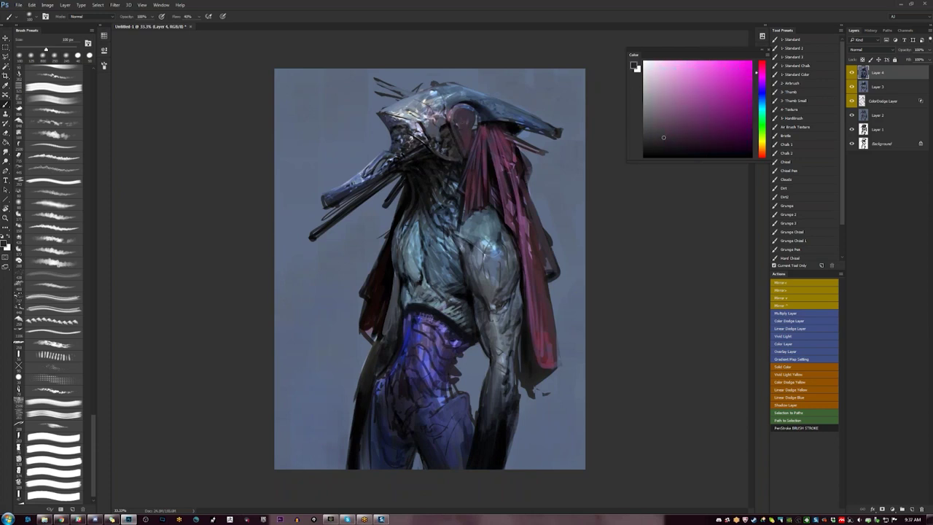
Airbrush a tone sampled from the chest over the side of the neck with a slightly larger brush
{"action": "key", "text": "d"}
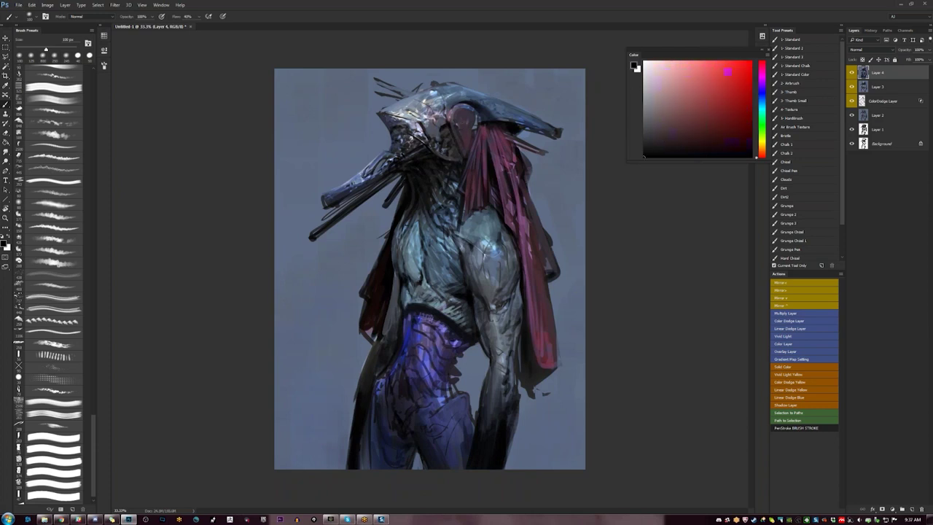
{"action": "left_click", "coordinate": [444, 208], "text": "alt"}
{"action": "key", "text": "bracketright"}
{"action": "left_click_drag", "start_coordinate": [452, 176], "coordinate": [431, 203]}
{"action": "left_click_drag", "start_coordinate": [448, 183], "coordinate": [435, 207]}
Airbrush a soft light-blue glow on the near shoulder with a 300 px brush, and mirror the canvas
{"action": "key", "text": "bracketright"}
{"action": "key", "text": "bracketright"}
{"action": "key", "text": "bracketright"}
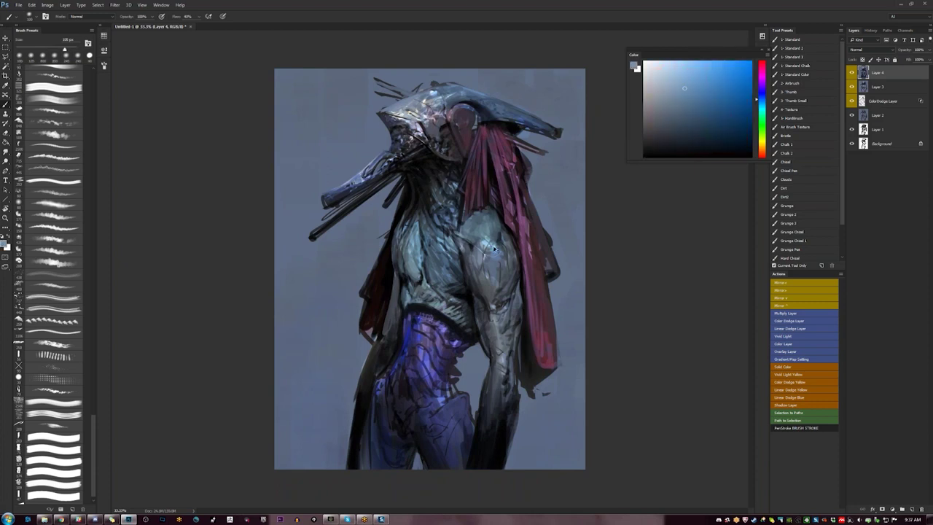
{"action": "left_click", "coordinate": [683, 63]}
{"action": "left_click_drag", "start_coordinate": [478, 228], "coordinate": [490, 238]}
{"action": "key", "text": "F2"}
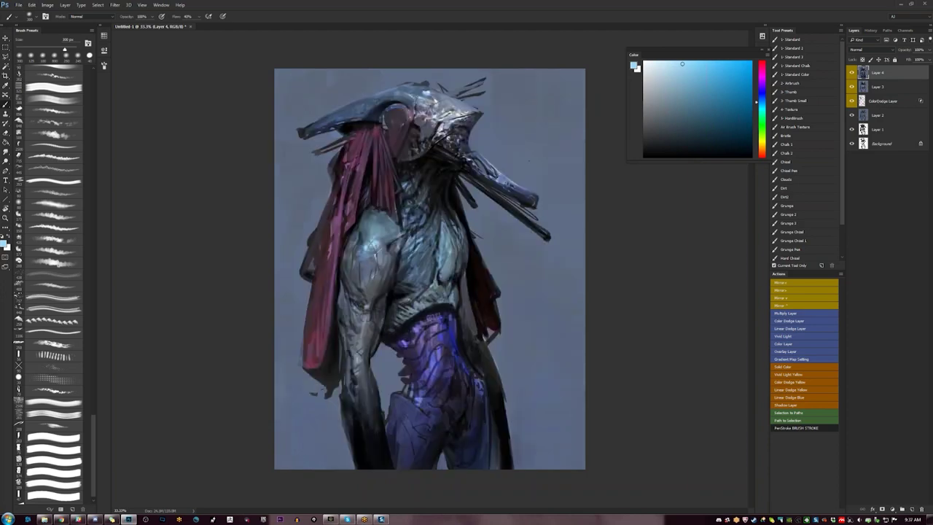
Tone the torso with a muted blue-grey, blend with the Smudge tool, and return to the 1- Standard 3 brush preset
{"action": "left_click", "coordinate": [421, 238], "text": "alt"}
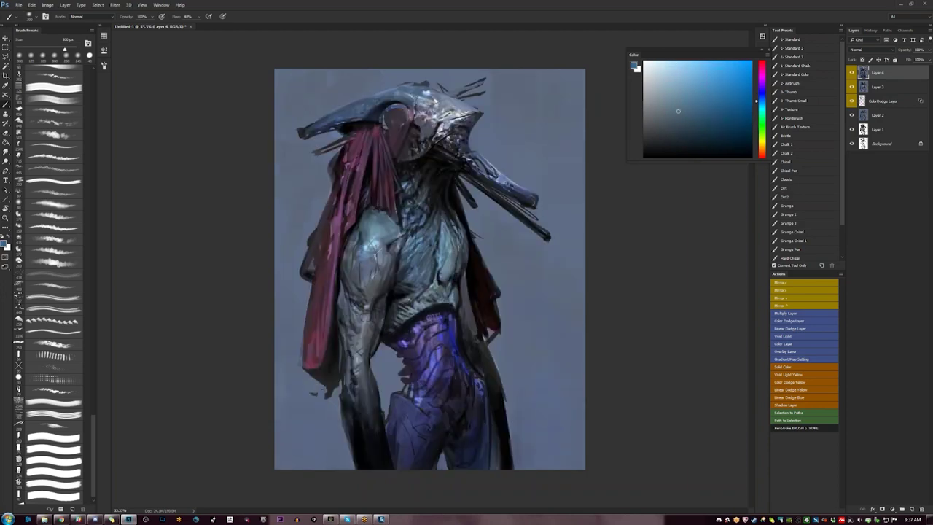
{"action": "left_click", "coordinate": [659, 115]}
{"action": "key", "text": "r"}
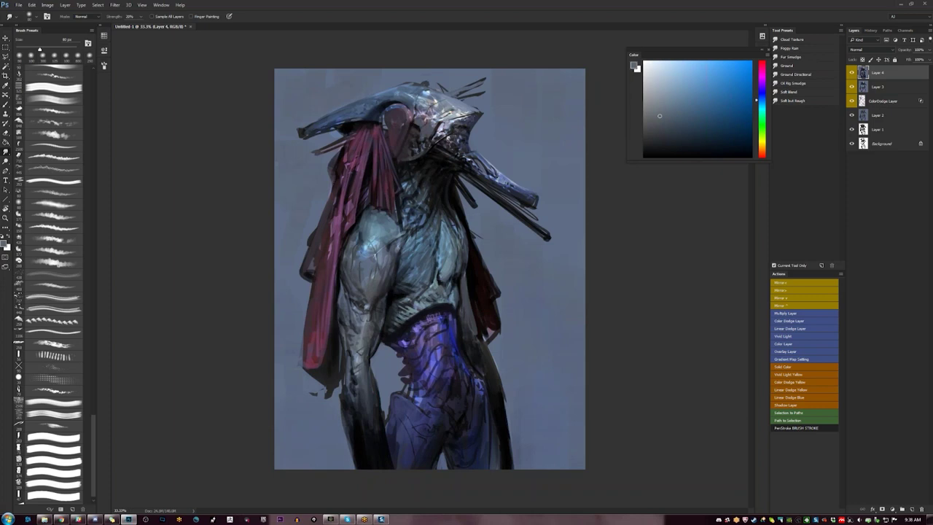
{"action": "key", "text": "b"}
{"action": "left_click", "coordinate": [795, 57]}
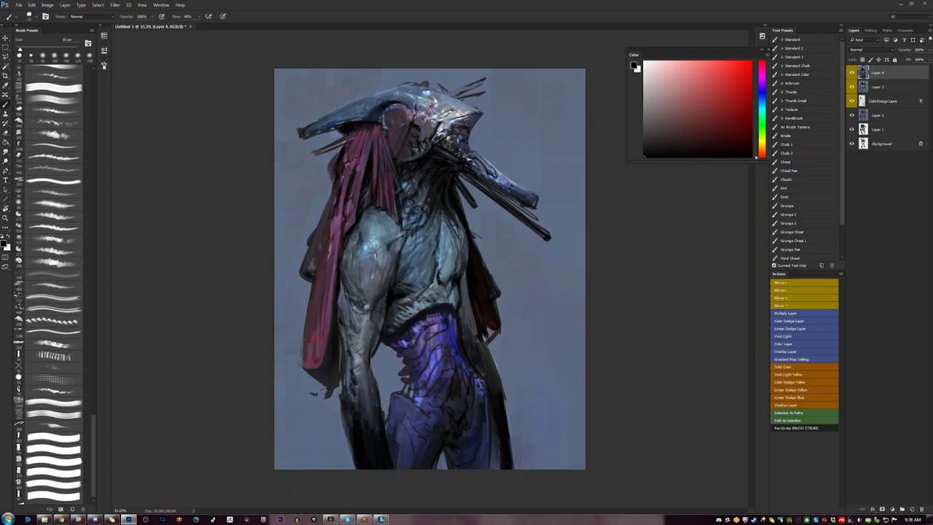
Paint the neck with a sampled blue-grey lightened slightly, using a larger brush, and mirror the canvas
{"action": "left_click", "coordinate": [415, 219], "text": "alt"}
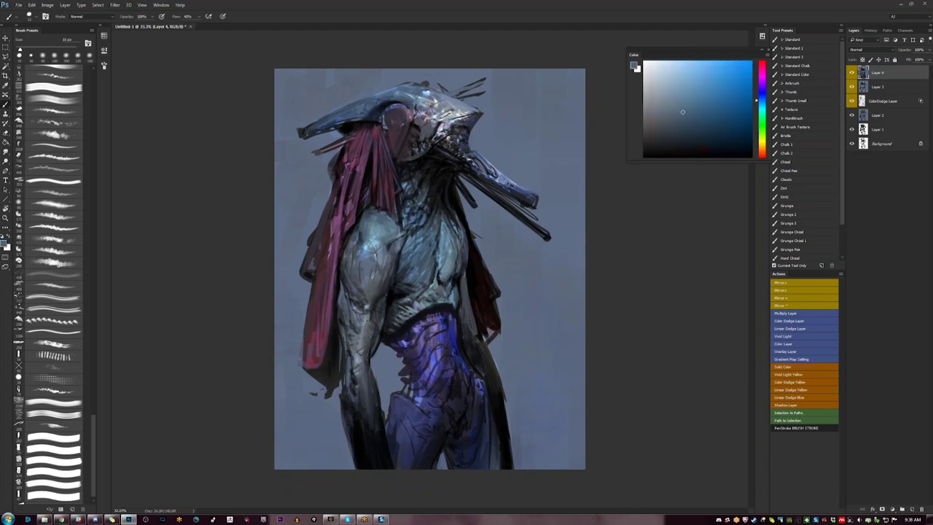
{"action": "key", "text": "]"}
{"action": "key", "text": "]"}
{"action": "key", "text": "ctrl+shift+h"}
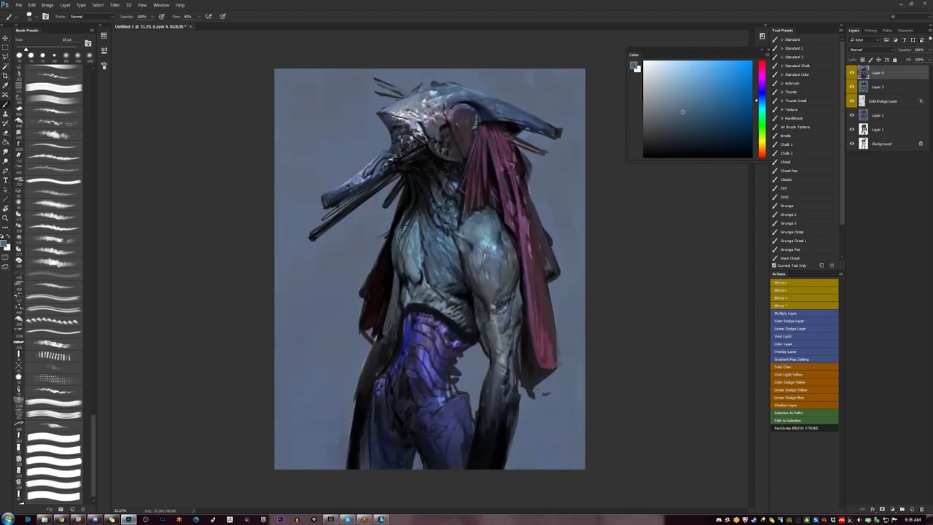
{"action": "left_click_drag", "start_coordinate": [677, 102], "coordinate": [677, 96]}
Reshape the brush tip into a tilted ellipse with 100% hardness, and set its pen-pressure minimum diameter to 0%
{"action": "right_click", "coordinate": [437, 226]}
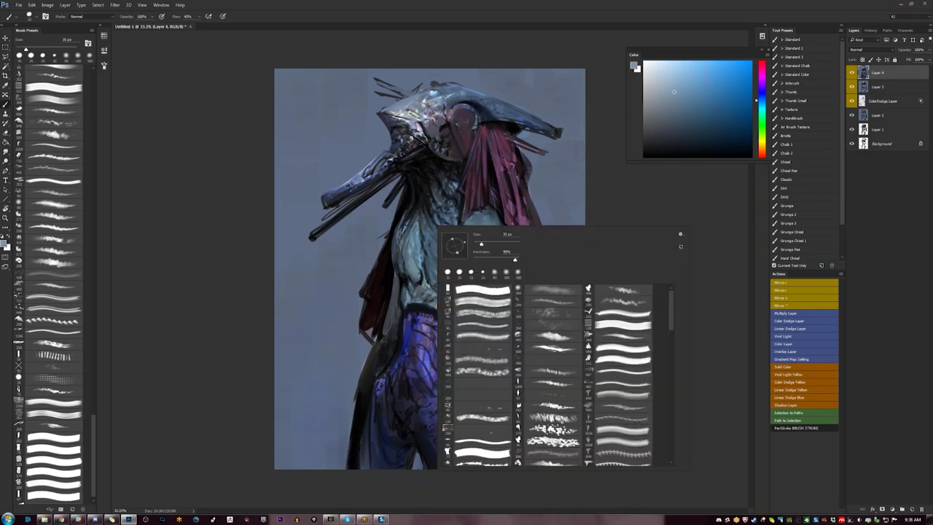
{"action": "left_click_drag", "start_coordinate": [453, 247], "coordinate": [463, 243]}
{"action": "key", "text": "F5"}
{"action": "mouse_move", "coordinate": [231, 163]}
{"action": "left_mouse_down"}
{"action": "mouse_move", "coordinate": [170, 164]}
{"action": "mouse_move", "coordinate": [253, 165]}
{"action": "left_mouse_up"}
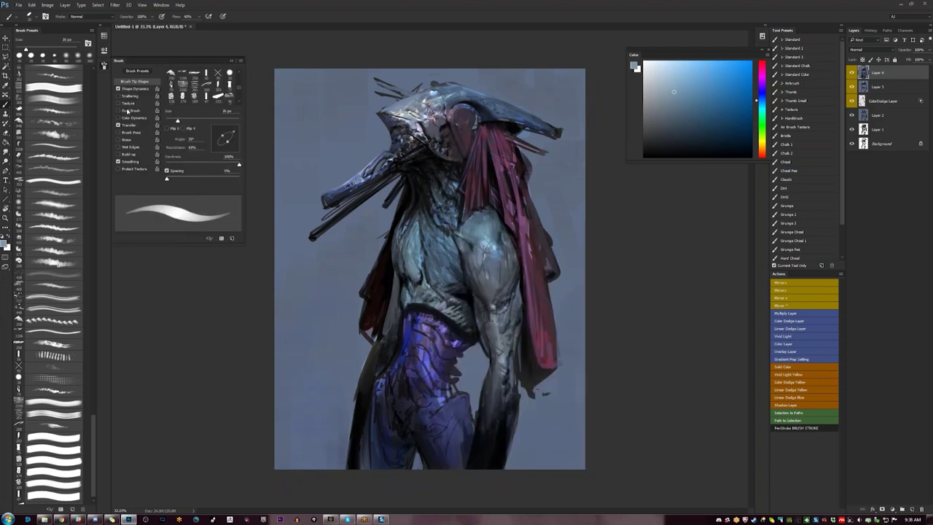
{"action": "left_click", "coordinate": [137, 89]}
{"action": "left_click_drag", "start_coordinate": [177, 100], "coordinate": [166, 99]}
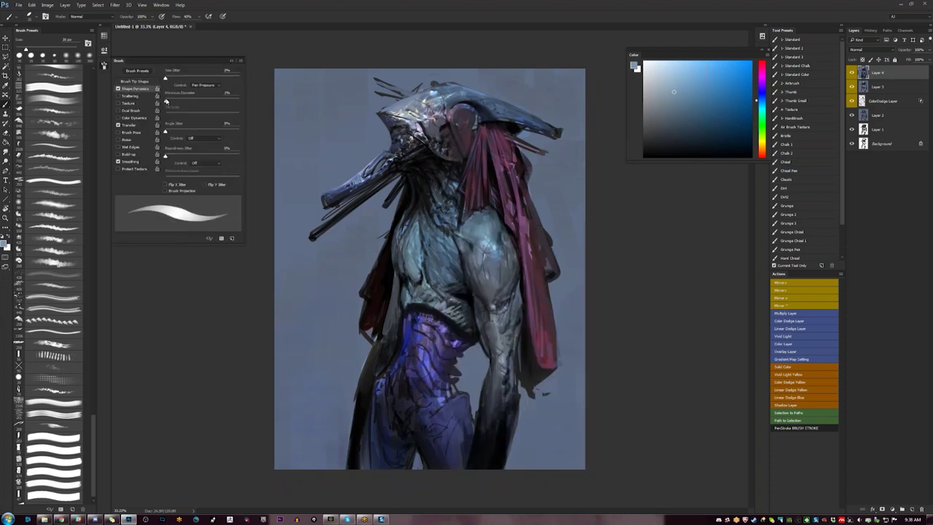
Refine the neck and upper chest with an enlarged brush in sampled blue-grey and black, and mirror the canvas
{"action": "key", "text": "bracketright"}
{"action": "key", "text": "bracketright"}
{"action": "key", "text": "bracketright"}
{"action": "key", "text": "bracketright"}
{"action": "key", "text": "bracketright"}
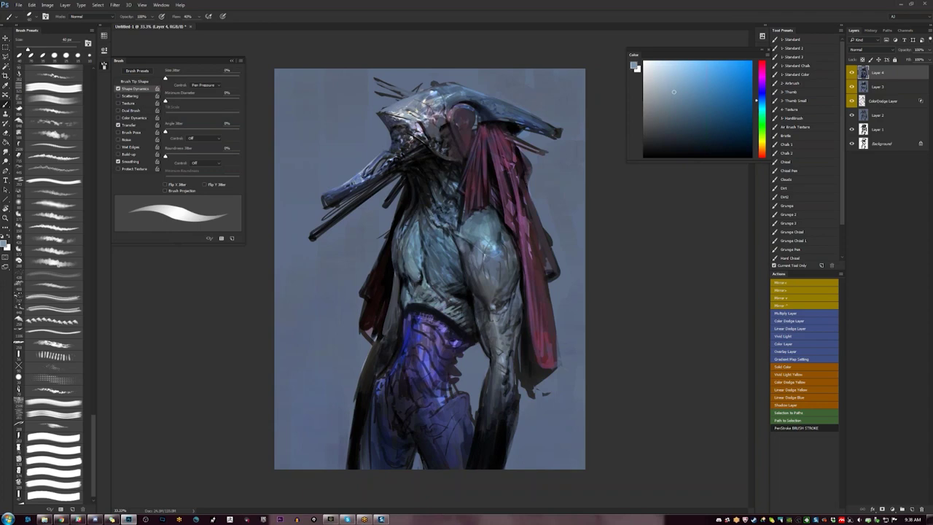
{"action": "key", "text": "bracketright"}
{"action": "key", "text": "bracketright"}
{"action": "left_click", "coordinate": [425, 215], "text": "alt"}
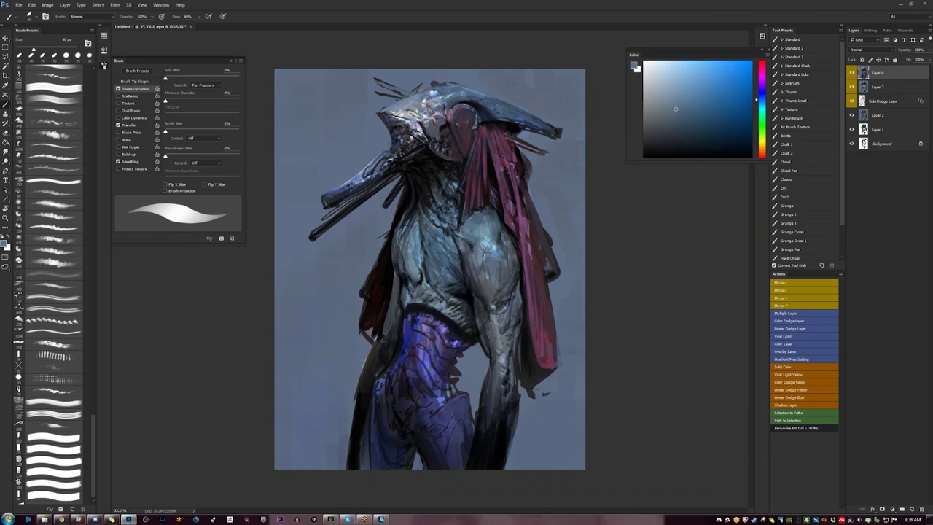
{"action": "key", "text": "d"}
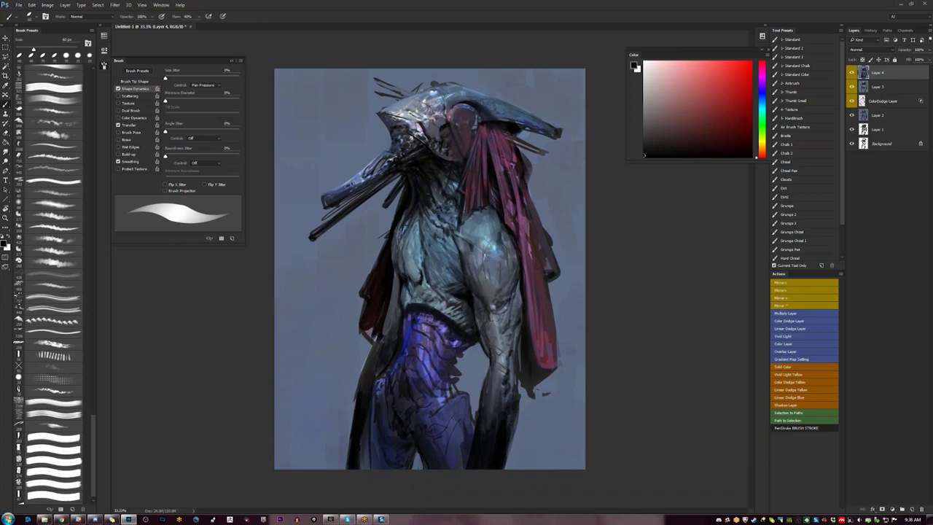
{"action": "key", "text": "ctrl+shift+h"}
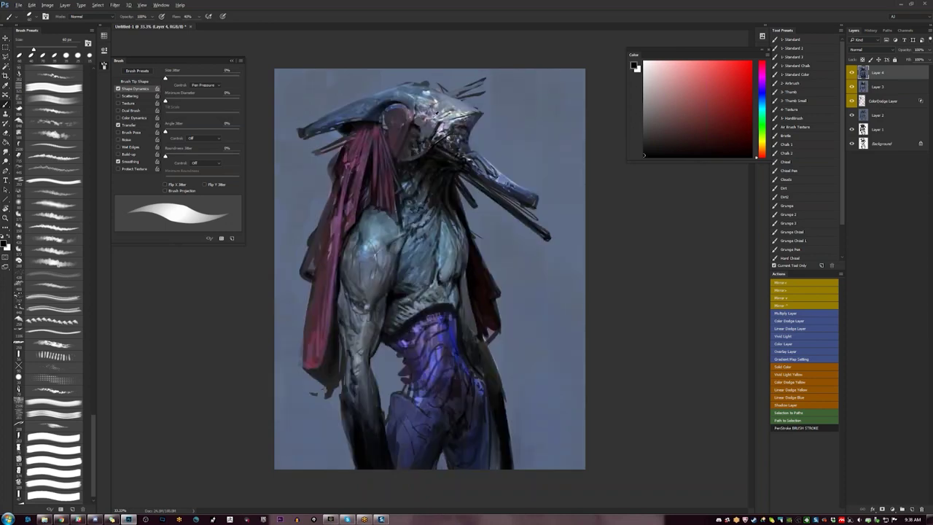
Touch up the crown of the head with a sampled grey-blue, then reload the brush preset and sample the background below the hair
{"action": "left_click", "coordinate": [449, 102], "text": "alt"}
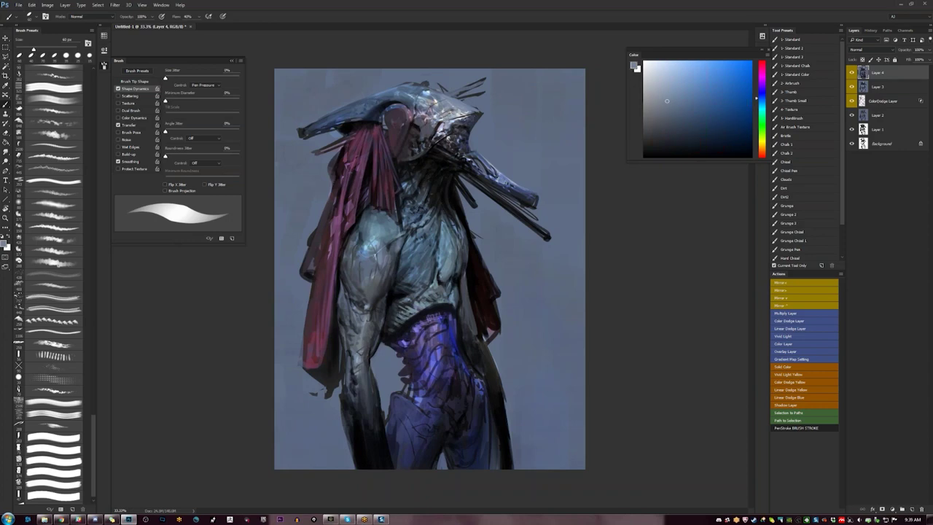
{"action": "key", "text": "F1"}
{"action": "key", "text": "F1"}
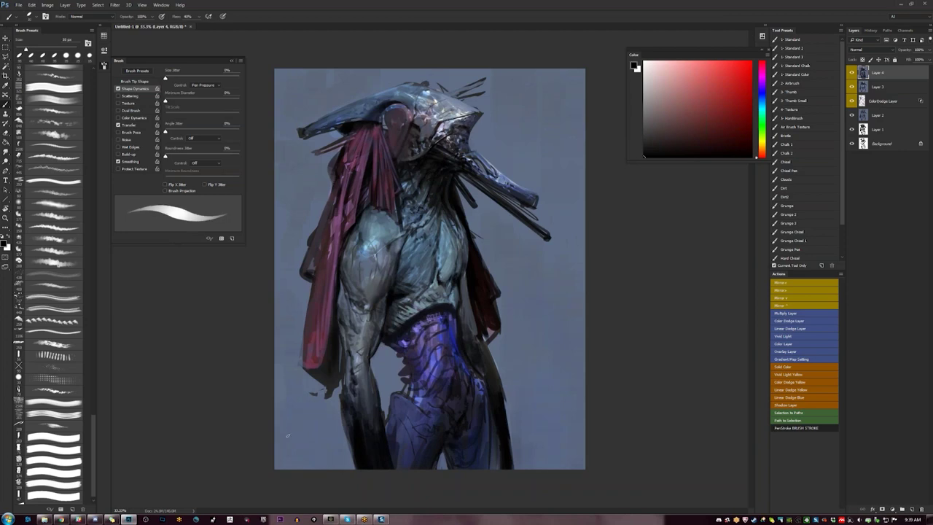
{"action": "left_click", "coordinate": [312, 412], "text": "alt"}
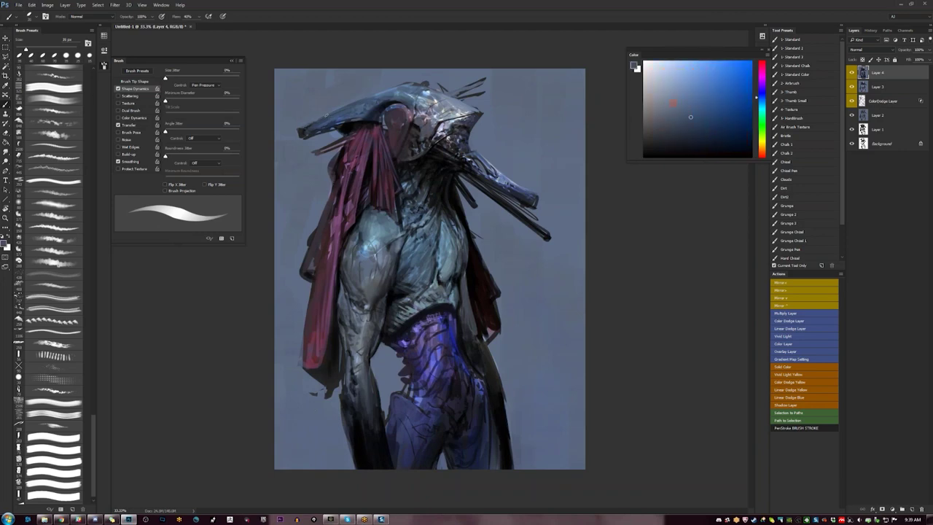
Sample a blue-grey and paint a short stroke along the top edge of the head crest, then mirror the canvas
{"action": "left_click", "coordinate": [687, 92]}
{"action": "left_click", "coordinate": [423, 82], "text": "alt"}
{"action": "left_click_drag", "start_coordinate": [406, 83], "coordinate": [425, 83]}
{"action": "key", "text": "F2"}
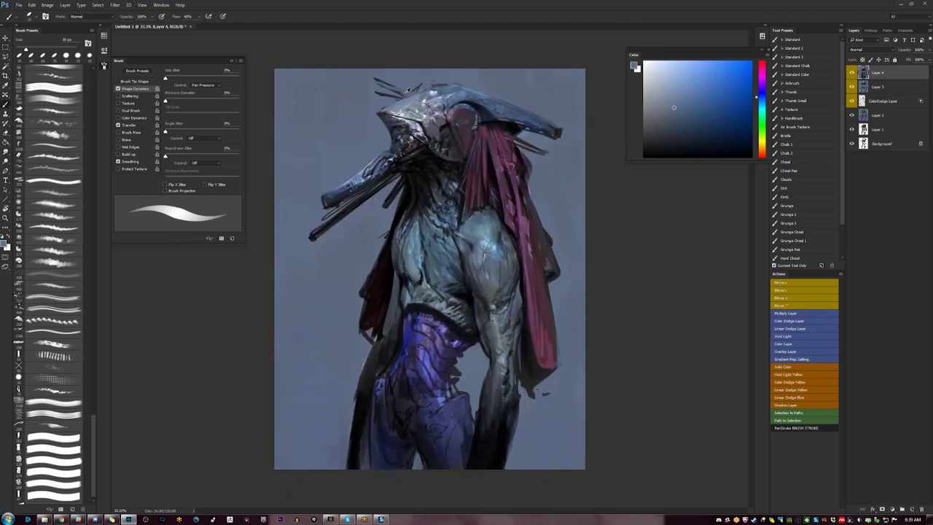
Paint out the thin spikes above the head crest with sampled background blue and a 90 px brush, and mirror the canvas
{"action": "key", "text": "bracketright"}
{"action": "key", "text": "bracketright"}
{"action": "key", "text": "bracketright"}
{"action": "key", "text": "bracketright"}
{"action": "key", "text": "bracketright"}
{"action": "key", "text": "bracketright"}
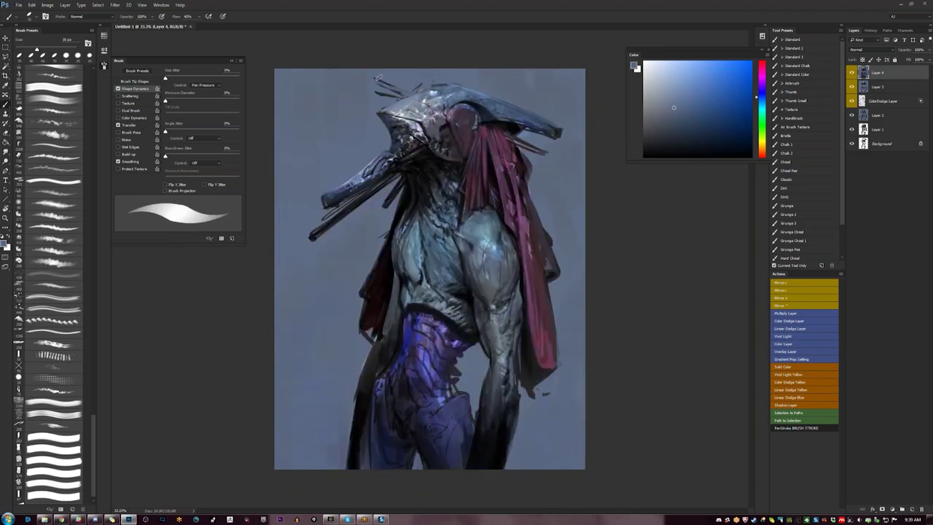
{"action": "left_click", "coordinate": [380, 82], "text": "alt"}
{"action": "key", "text": "ctrl+shift+h"}
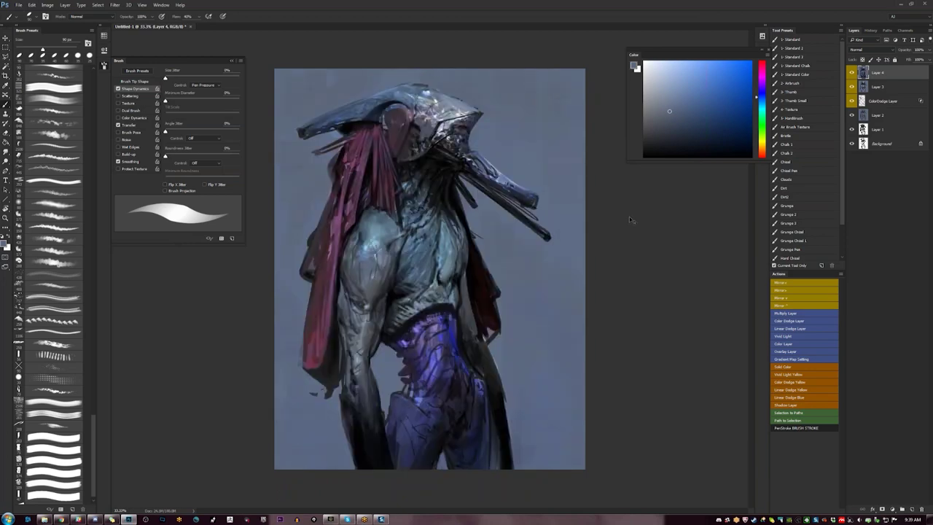
Mirror the canvas, sample grey-blue tones around the front of the head crest, and reduce the brush size for finer work
{"action": "key", "text": "ctrl+shift+h"}
{"action": "left_click", "coordinate": [444, 85], "text": "alt"}
{"action": "left_click", "coordinate": [389, 108], "text": "alt"}
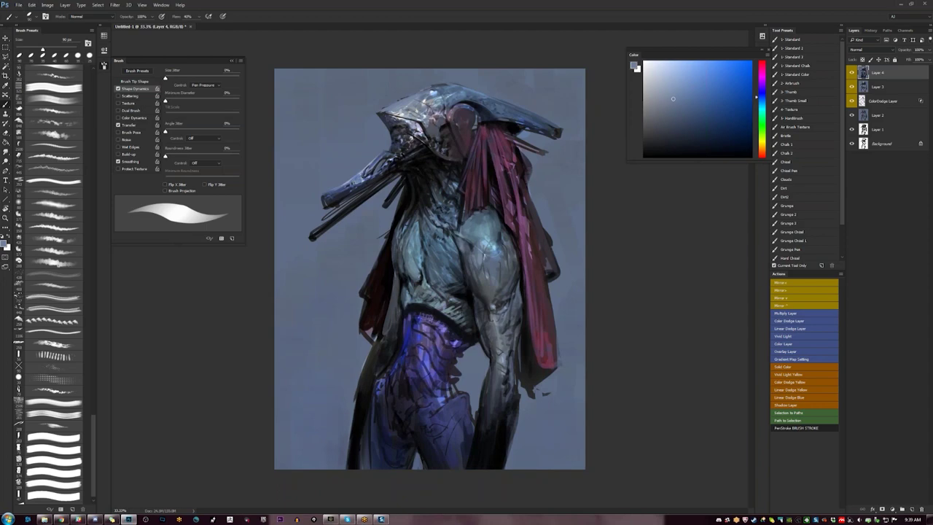
{"action": "key", "text": "h"}
{"action": "key", "text": "["}
{"action": "key", "text": "["}
{"action": "key", "text": "["}
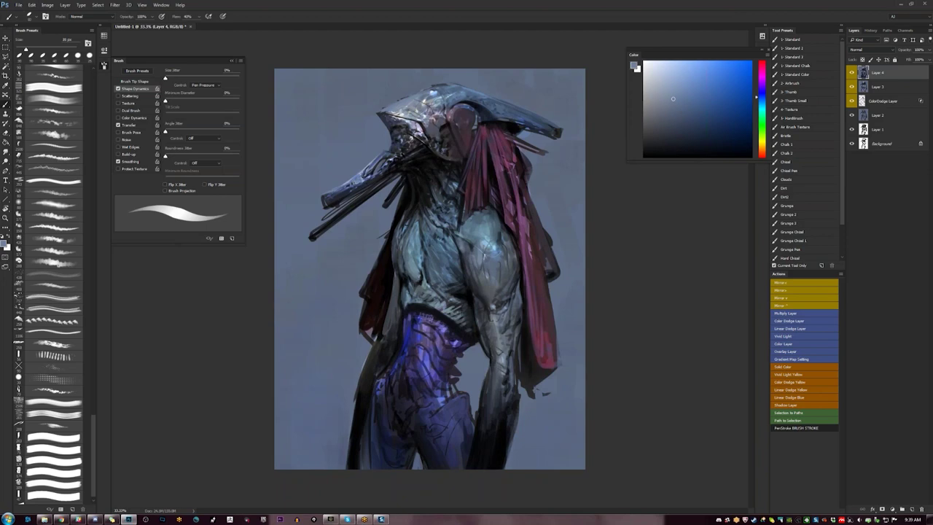
Choose a mid grey-blue paint colour and check the figure in mirrored view
{"action": "left_click_drag", "start_coordinate": [673, 99], "coordinate": [670, 111]}
{"action": "left_click", "coordinate": [682, 109]}
{"action": "left_click", "coordinate": [677, 102]}
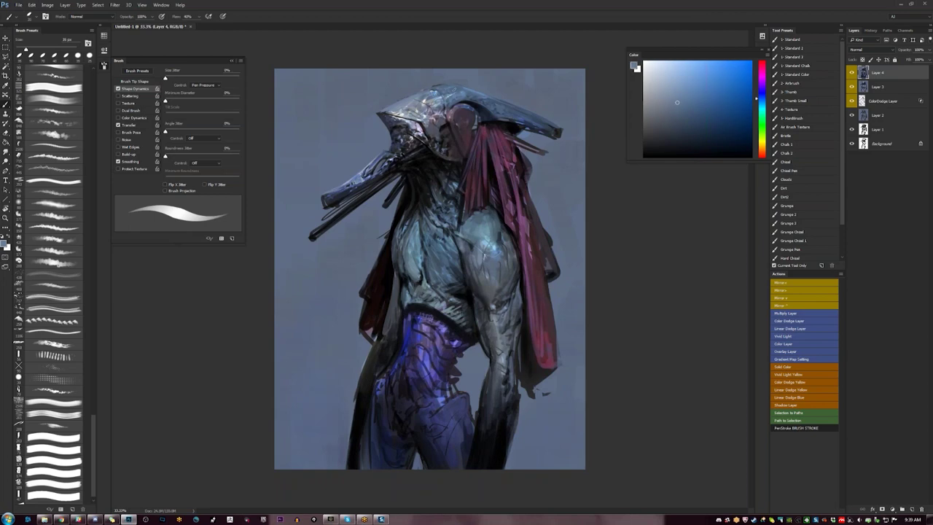
{"action": "key", "text": "ctrl+shift+h"}
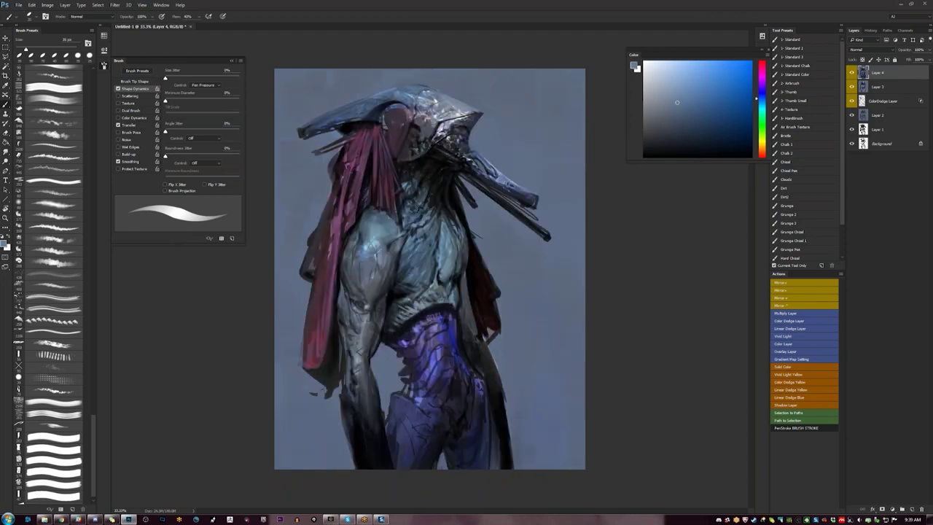
{"action": "key", "text": "F1"}
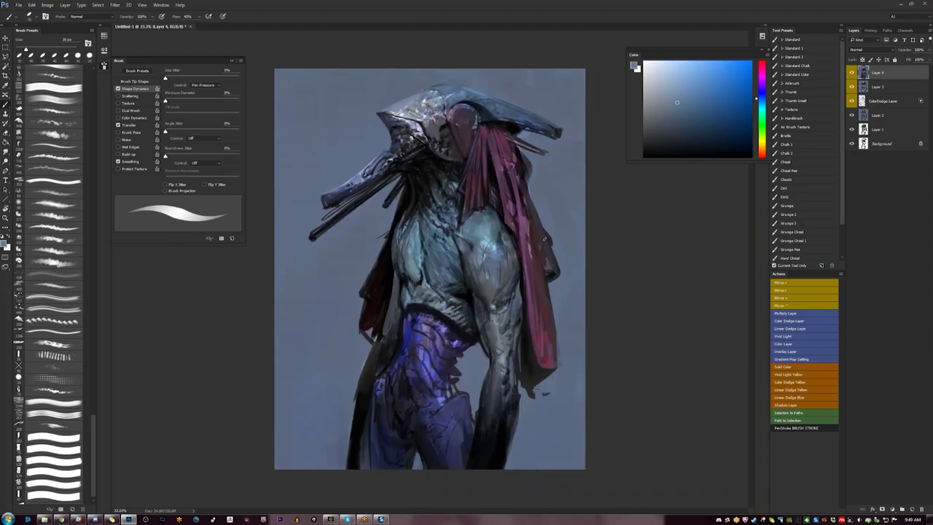
Paint small black pits on the round plate at the side of the head and mirror the canvas
{"action": "key", "text": "d"}
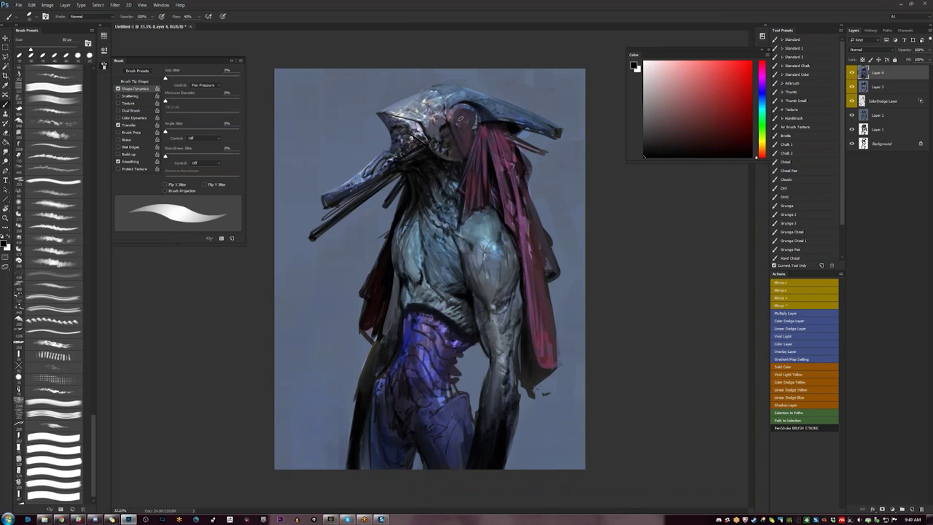
{"action": "left_click_drag", "start_coordinate": [460, 124], "coordinate": [455, 121]}
{"action": "key", "text": "z"}
{"action": "left_click", "coordinate": [455, 211], "text": "alt"}
{"action": "key", "text": "F2"}
{"action": "left_click", "coordinate": [413, 176]}
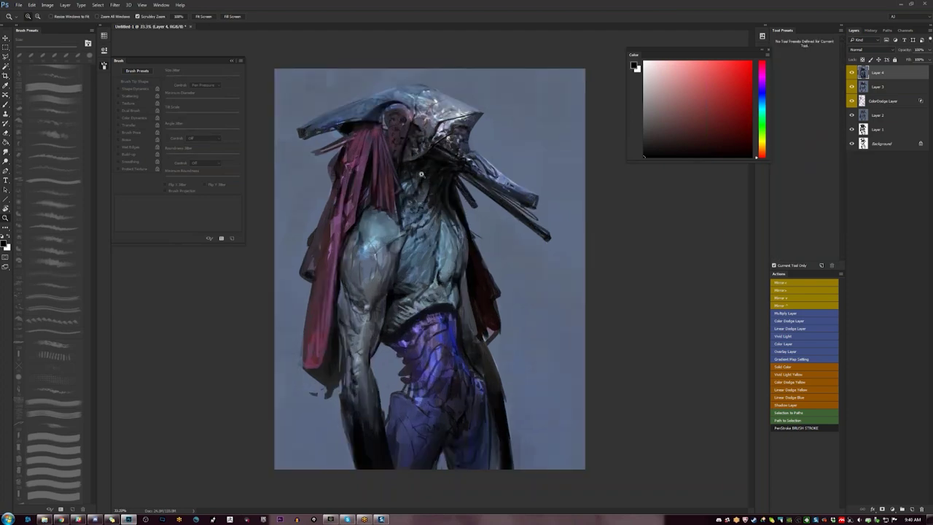
Refine the pitted texture of the head's round side plate with sampled pale lavender, dark violet and grey-blue tones
{"action": "left_click_drag", "start_coordinate": [422, 175], "coordinate": [425, 175]}
{"action": "key", "text": "b"}
{"action": "left_click", "coordinate": [409, 121], "text": "alt"}
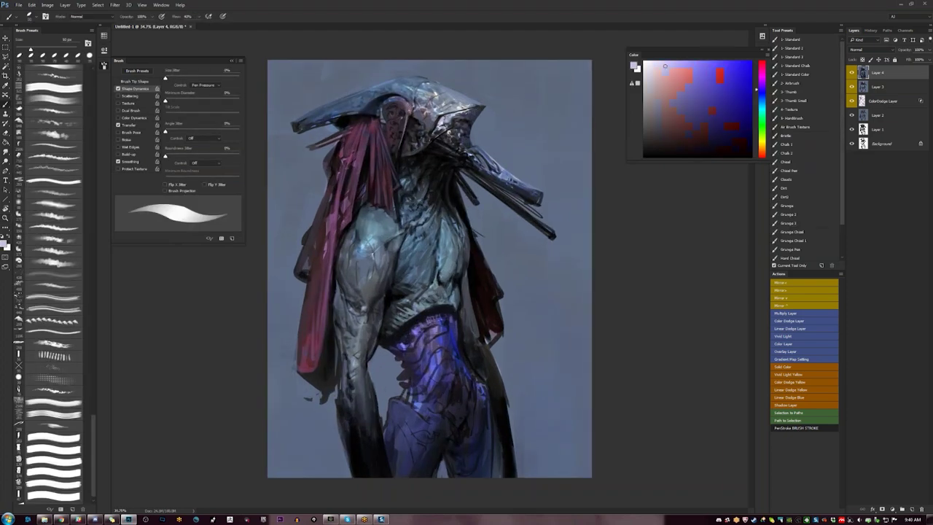
{"action": "left_click", "coordinate": [406, 136], "text": "alt"}
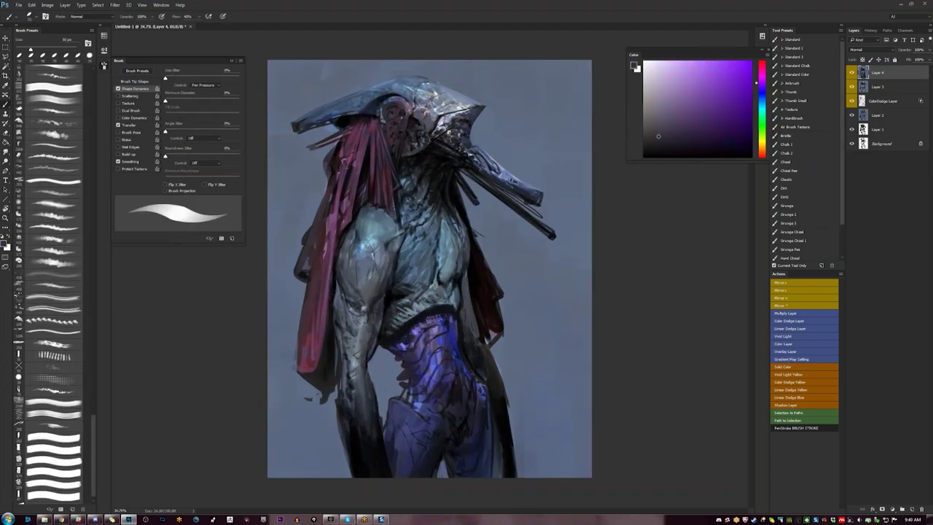
{"action": "left_click", "coordinate": [387, 113], "text": "alt"}
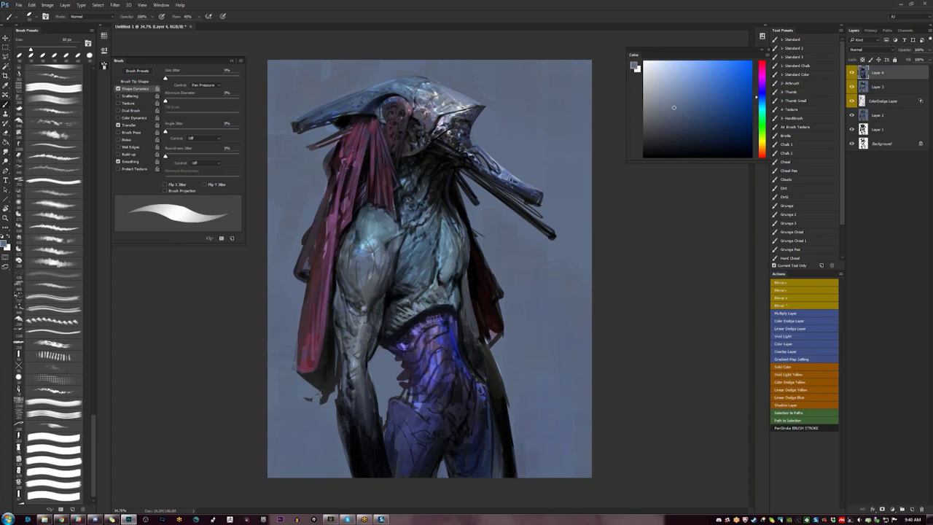
Add finer dark accents along the head's side plate using locally sampled colours and a 40 px brush
{"action": "left_click", "coordinate": [404, 109], "text": "alt"}
{"action": "left_click", "coordinate": [405, 108], "text": "alt"}
{"action": "key", "text": "["}
{"action": "key", "text": "["}
{"action": "left_click", "coordinate": [405, 109], "text": "alt"}
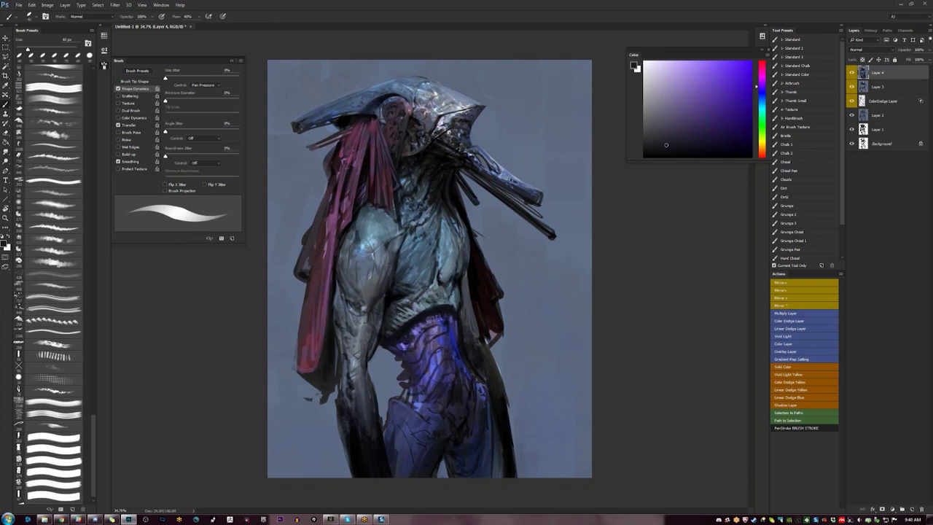
Paint short detail strokes on the face plate and its lower edge with colours sampled nearby, and mirror the canvas
{"action": "left_click", "coordinate": [442, 112], "text": "alt"}
{"action": "left_click_drag", "start_coordinate": [444, 110], "coordinate": [438, 116]}
{"action": "left_click", "coordinate": [447, 113], "text": "alt"}
{"action": "left_click", "coordinate": [448, 111], "text": "alt"}
{"action": "left_click_drag", "start_coordinate": [439, 148], "coordinate": [431, 155]}
{"action": "key", "text": "F2"}
Refine the face plate's light edges and dark creases with sampled highlights, black and a 30 px brush, checking it mirrored
{"action": "left_click", "coordinate": [400, 102], "text": "alt"}
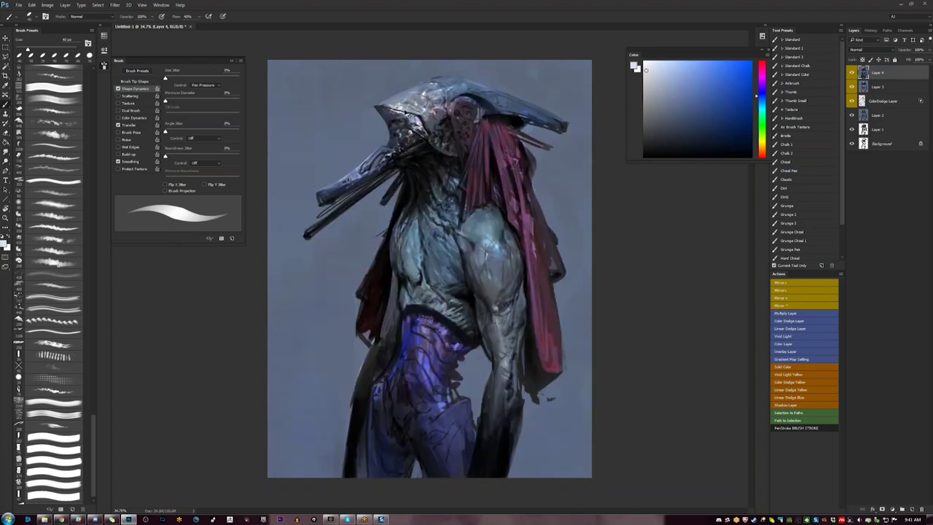
{"action": "key", "text": "d"}
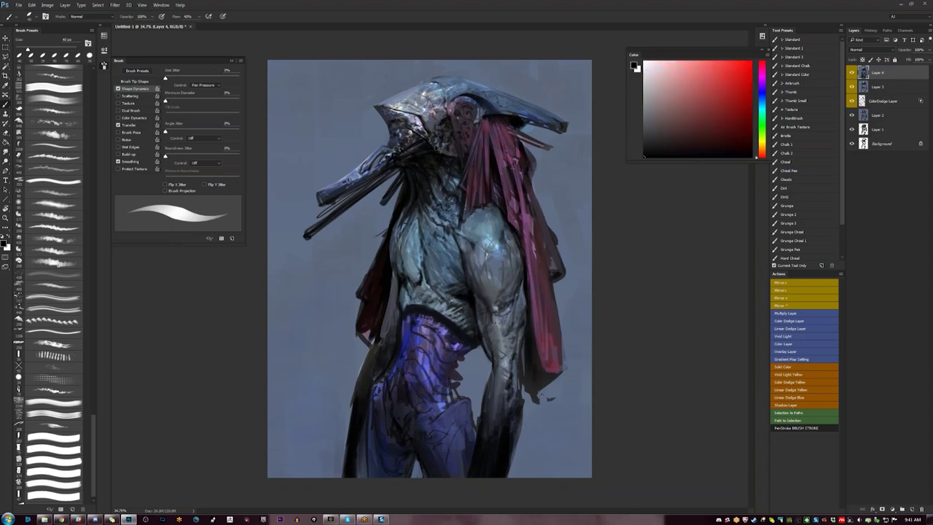
{"action": "key", "text": "F2"}
{"action": "key", "text": "bracketleft"}
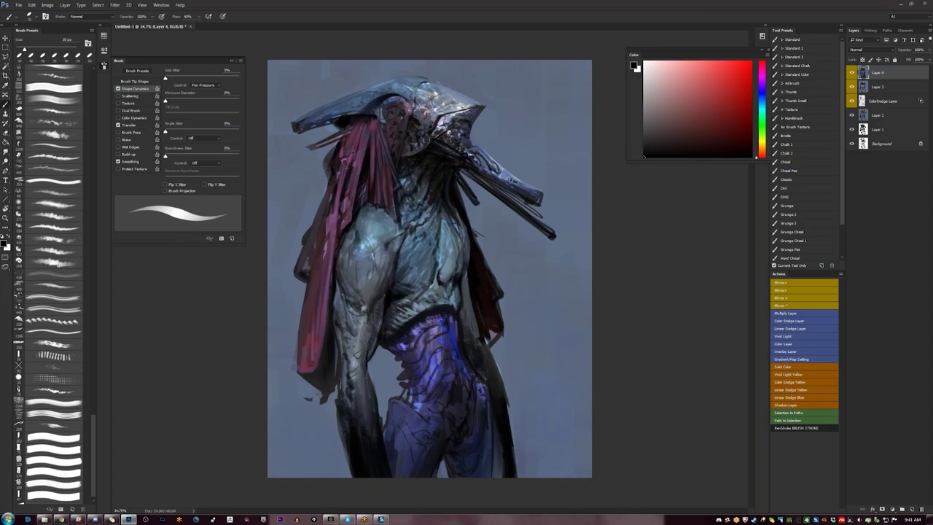
{"action": "left_click", "coordinate": [432, 109], "text": "alt"}
{"action": "left_click", "coordinate": [430, 124], "text": "alt"}
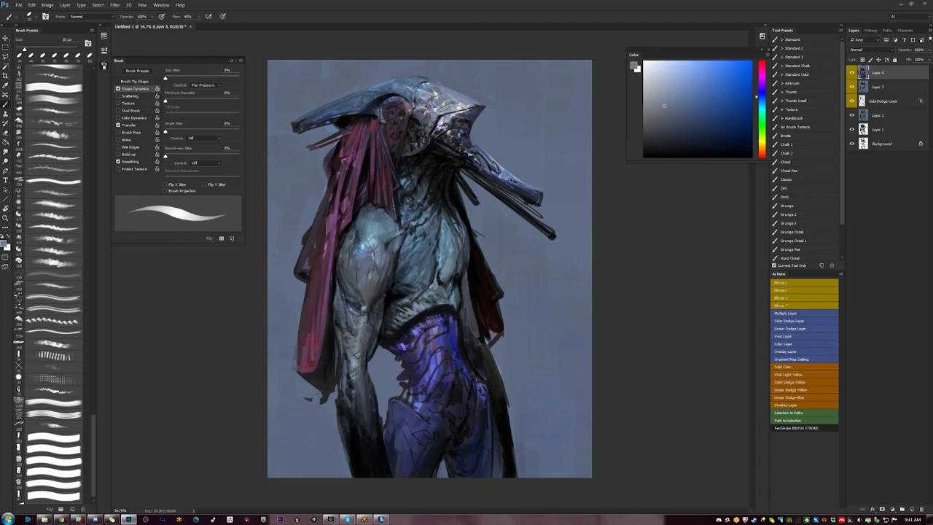
{"action": "key", "text": "ctrl+shift+h"}
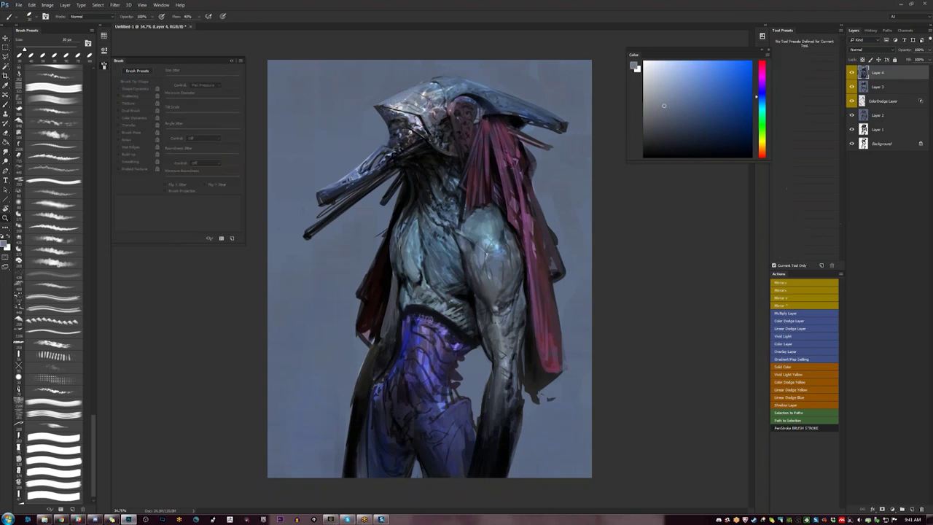
Darken the top of the purple waist with sampled blue and black tones, starting with a 175 px brush
{"action": "left_click", "coordinate": [509, 138], "text": "alt"}
{"action": "left_click", "coordinate": [509, 138], "text": "alt"}
{"action": "left_click", "coordinate": [456, 260], "text": "ctrl"}
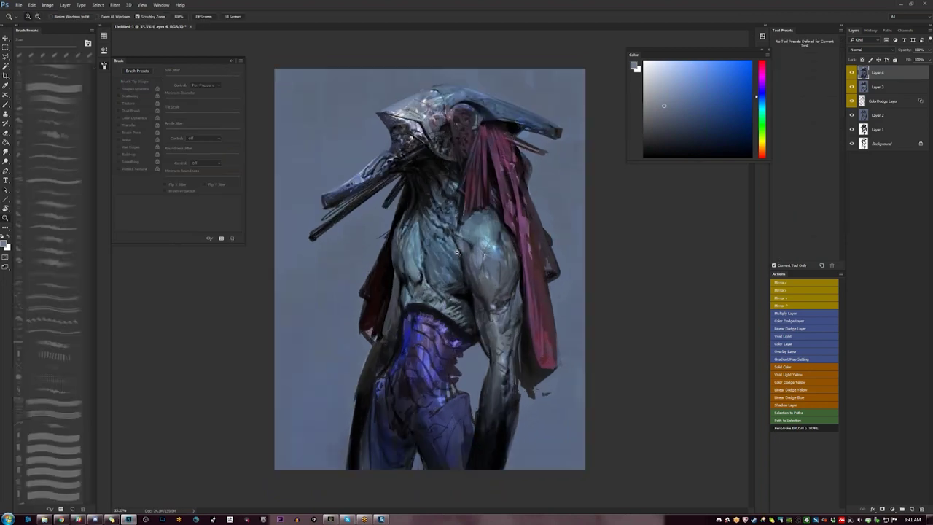
{"action": "left_click", "coordinate": [426, 309], "text": "alt"}
{"action": "key", "text": "]"}
{"action": "key", "text": "]"}
{"action": "key", "text": "]"}
{"action": "key", "text": "]"}
{"action": "key", "text": "]"}
{"action": "key", "text": "]"}
{"action": "key", "text": "]"}
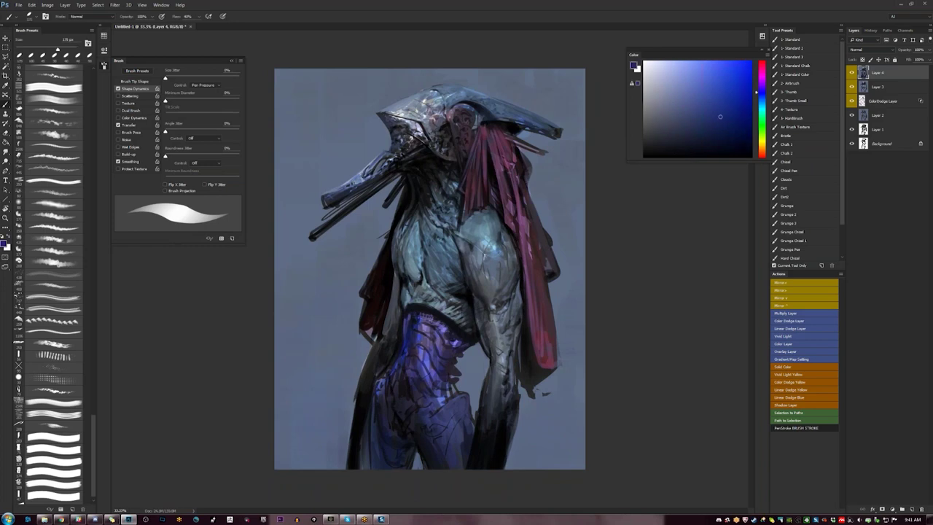
{"action": "key", "text": "d"}
{"action": "left_click", "coordinate": [429, 318], "text": "alt"}
{"action": "left_click", "coordinate": [408, 289], "text": "alt"}
Rework the lower edge of the torso above the purple waist with a smaller brush and sampled tones
{"action": "key", "text": "["}
{"action": "key", "text": "["}
{"action": "key", "text": "["}
{"action": "mouse_move", "coordinate": [402, 270]}
{"action": "left_mouse_down"}
{"action": "mouse_move", "coordinate": [403, 309]}
{"action": "mouse_move", "coordinate": [425, 303]}
{"action": "mouse_move", "coordinate": [469, 339]}
{"action": "mouse_move", "coordinate": [482, 337]}
{"action": "left_mouse_up"}
{"action": "key", "text": "["}
{"action": "key", "text": "["}
{"action": "left_click", "coordinate": [454, 326], "text": "alt"}
{"action": "left_click", "coordinate": [462, 328], "text": "alt"}
{"action": "left_click", "coordinate": [478, 335], "text": "alt"}
Touch up the area between the waist and arm with sampled dark and background tones at 100 px, and mirror the canvas
{"action": "key", "text": "bracketright"}
{"action": "key", "text": "bracketright"}
{"action": "key", "text": "bracketright"}
{"action": "key", "text": "bracketright"}
{"action": "key", "text": "bracketright"}
{"action": "key", "text": "bracketright"}
{"action": "left_click", "coordinate": [472, 324], "text": "alt"}
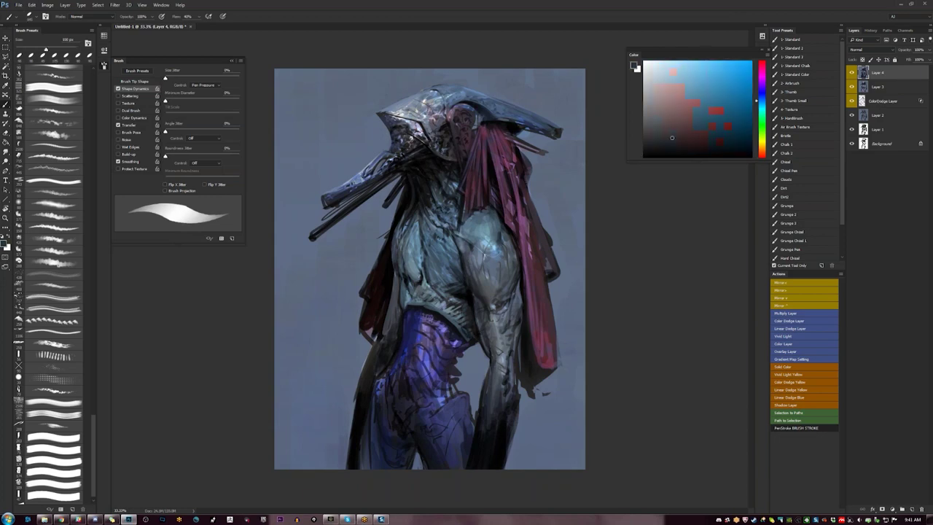
{"action": "left_click", "coordinate": [462, 337], "text": "alt"}
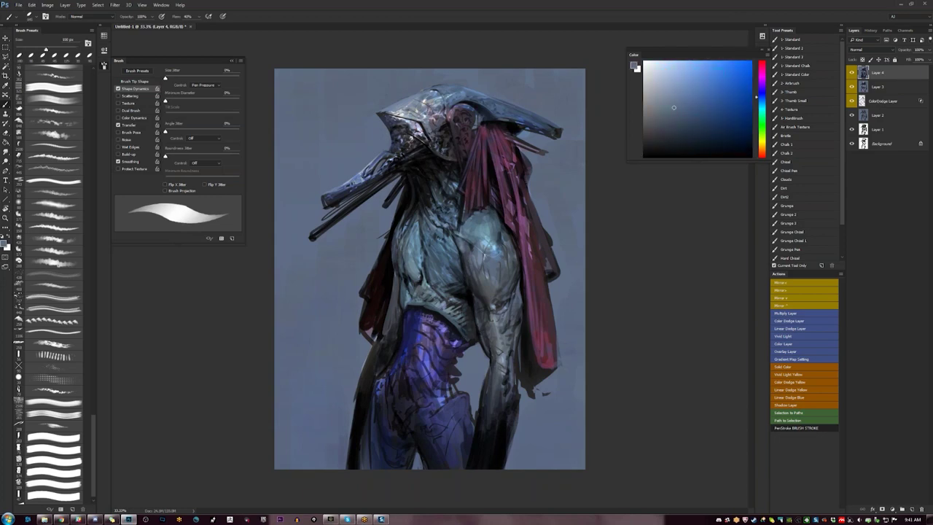
{"action": "key", "text": "F2"}
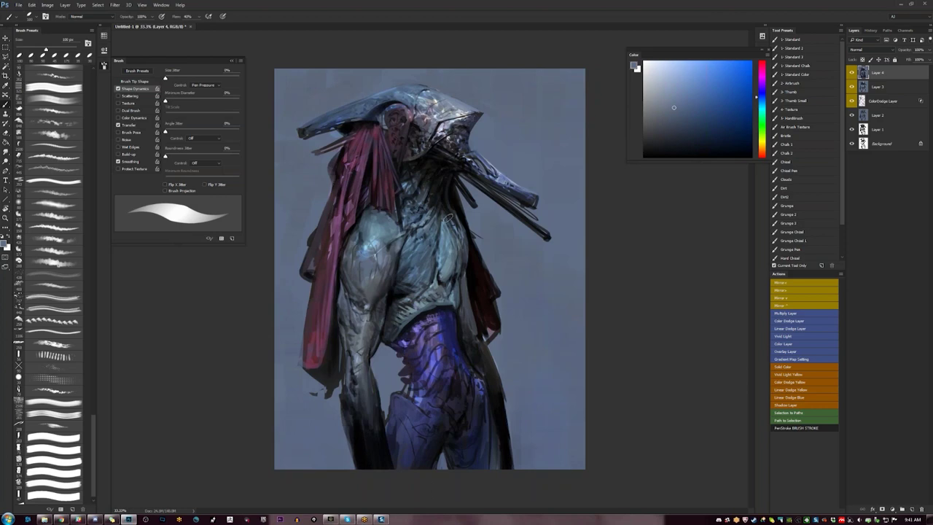
Stamp the visible artwork onto a new layer and shift its shadows toward blue by +41 with Color Balance
{"action": "key", "text": "ctrl+alt+shift+e"}
{"action": "key", "text": "ctrl+b"}
{"action": "mouse_move", "coordinate": [764, 220]}
{"action": "left_mouse_down"}
{"action": "mouse_move", "coordinate": [755, 238]}
{"action": "mouse_move", "coordinate": [766, 223]}
{"action": "left_mouse_up"}
{"action": "left_click", "coordinate": [725, 259]}
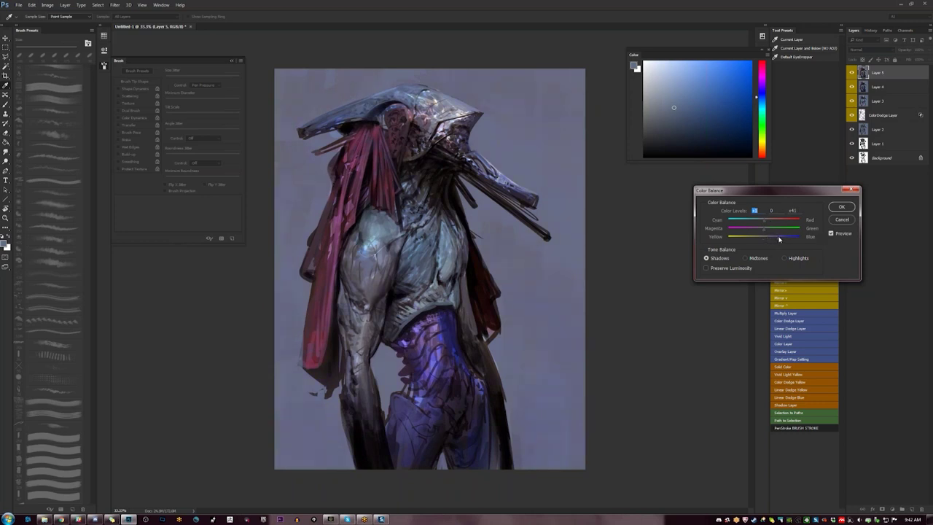
{"action": "left_click", "coordinate": [842, 207]}
{"action": "key", "text": "b"}
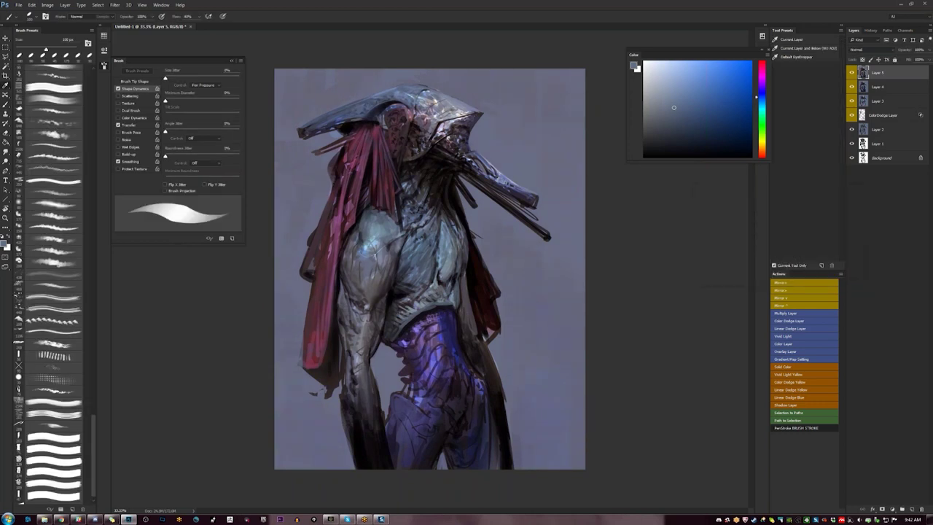
Shift the stamped layer's hue by -20 with Hue/Saturation and check the result in mirrored view
{"action": "key", "text": "ctrl+u"}
{"action": "left_click_drag", "start_coordinate": [690, 209], "coordinate": [682, 209]}
{"action": "left_click", "coordinate": [768, 174]}
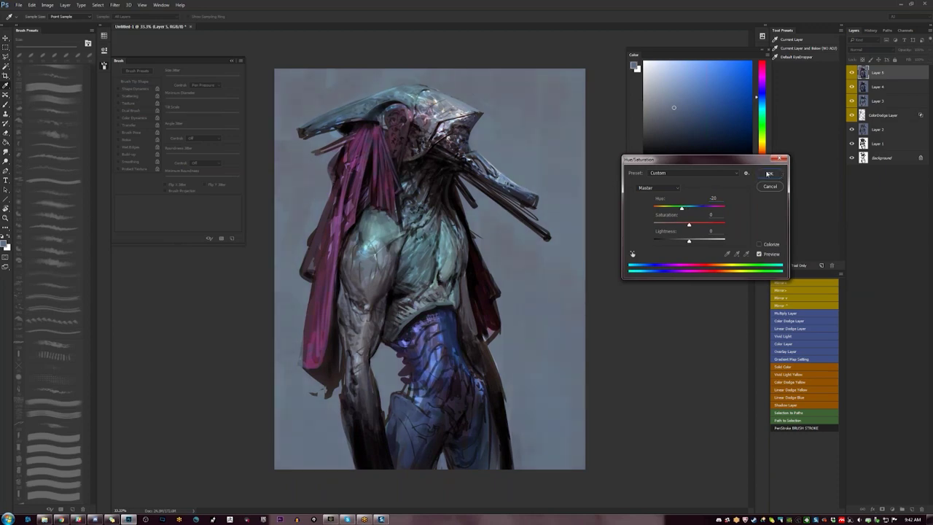
{"action": "left_click", "coordinate": [768, 173]}
{"action": "key", "text": "h"}
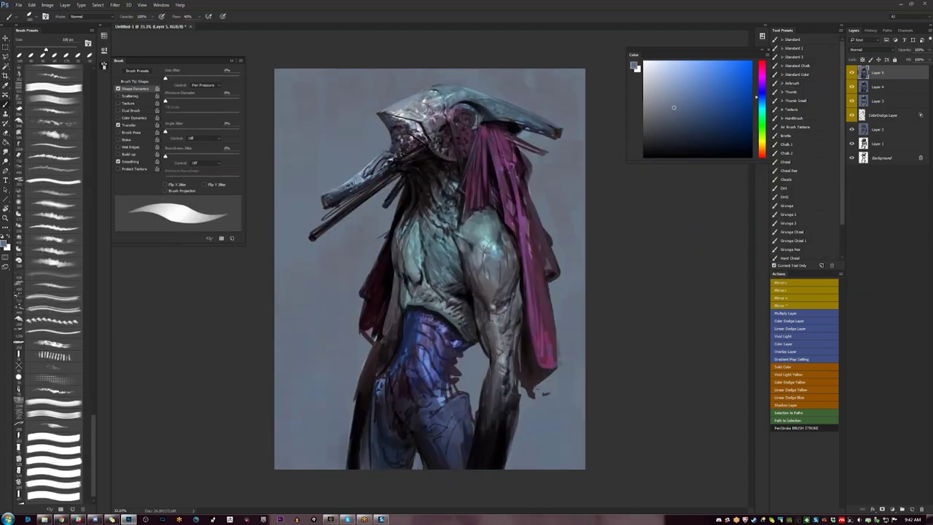
{"action": "key", "text": "h"}
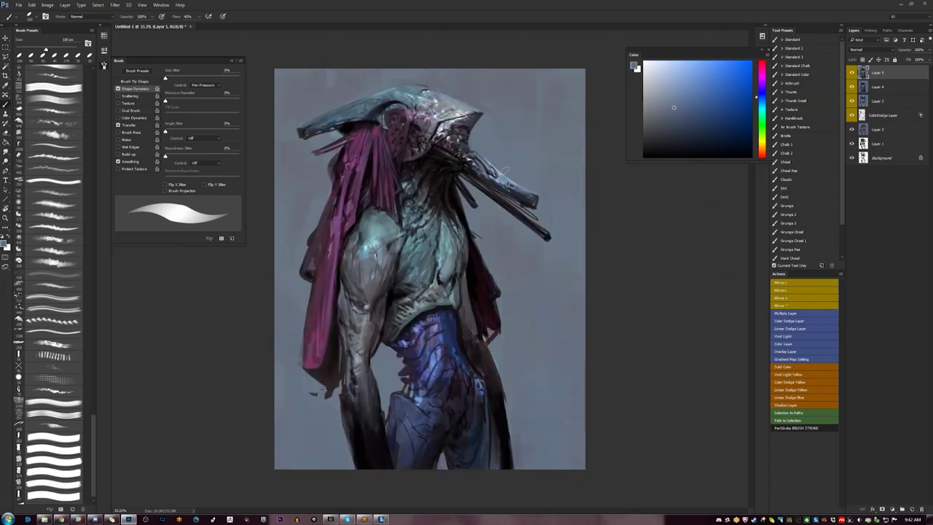
Switch to the Mixer Brush with the Mixer 1 preset and move the floating colour picker closer to the canvas
{"action": "key", "text": "shift+b"}
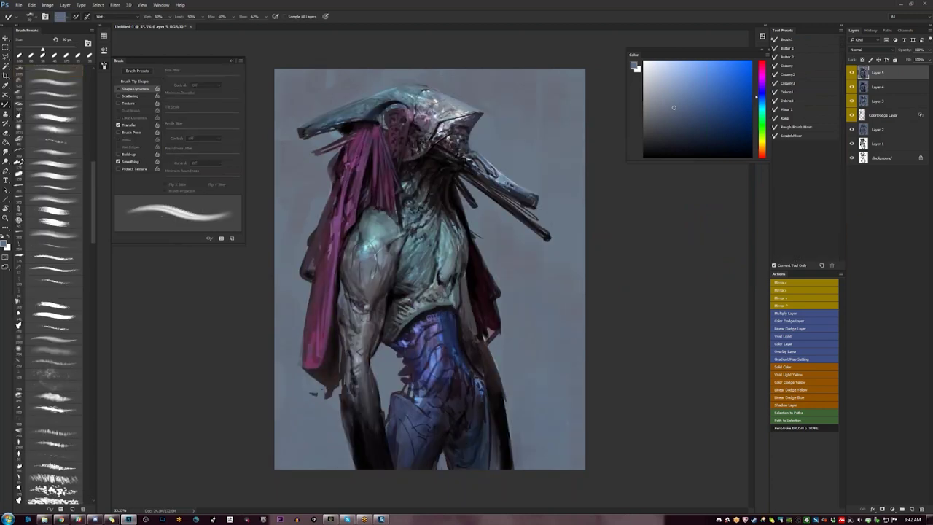
{"action": "left_click", "coordinate": [802, 66]}
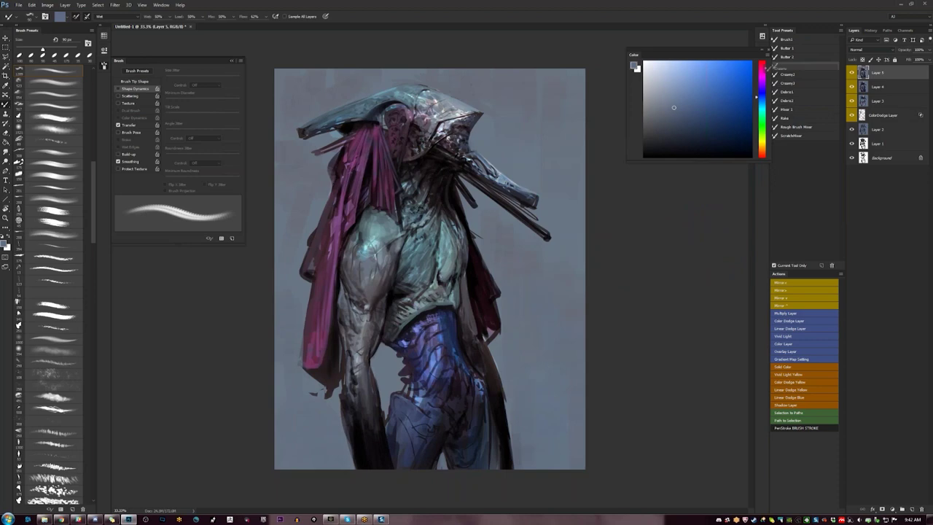
{"action": "left_click", "coordinate": [801, 84]}
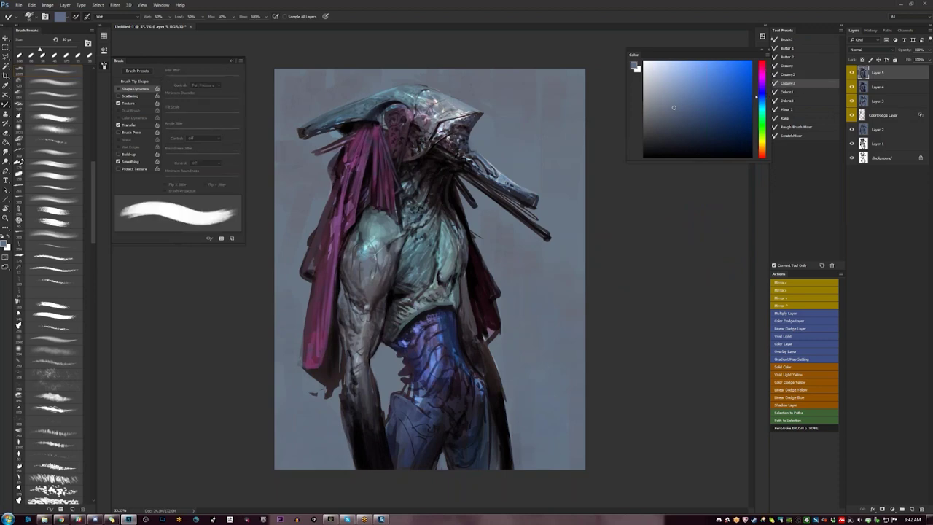
{"action": "left_click", "coordinate": [802, 93]}
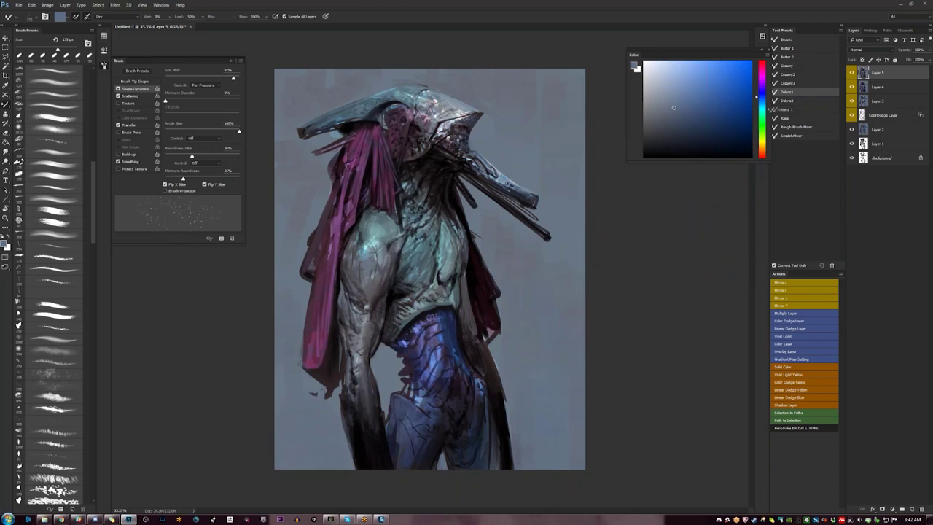
{"action": "left_click", "coordinate": [786, 109]}
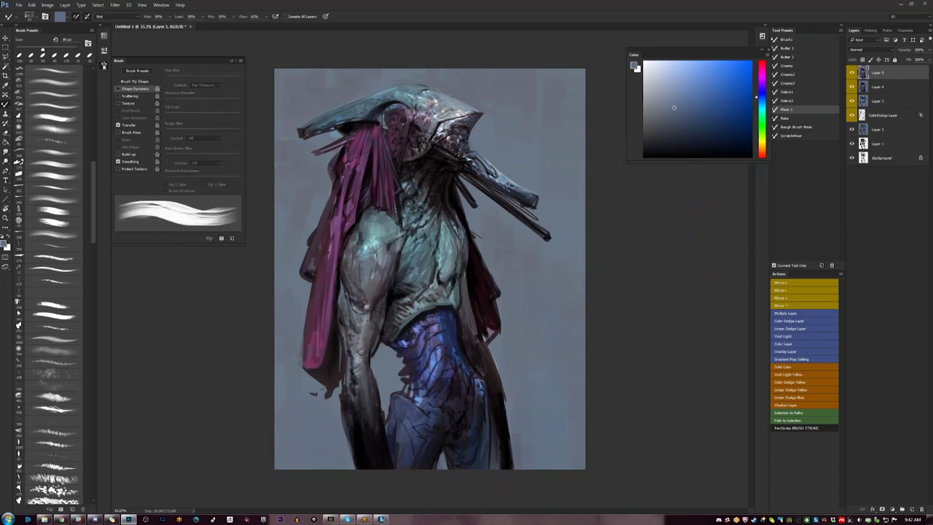
{"action": "left_click_drag", "start_coordinate": [647, 52], "coordinate": [614, 78]}
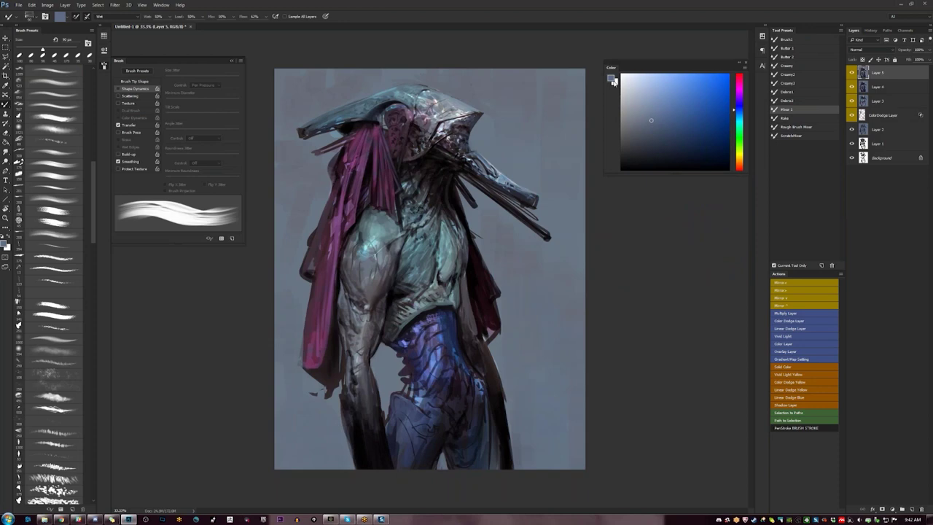
Reduce the Mixer Brush size, mirror the canvas and blend the paint beneath the creature's jaw
{"action": "left_click", "coordinate": [32, 54]}
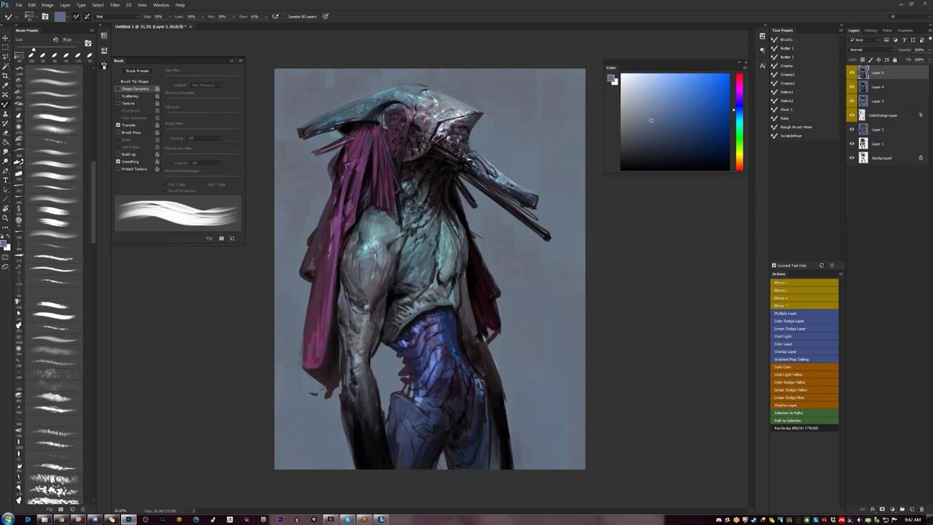
{"action": "left_click", "coordinate": [31, 54]}
{"action": "key", "text": "F2"}
{"action": "key", "text": "z"}
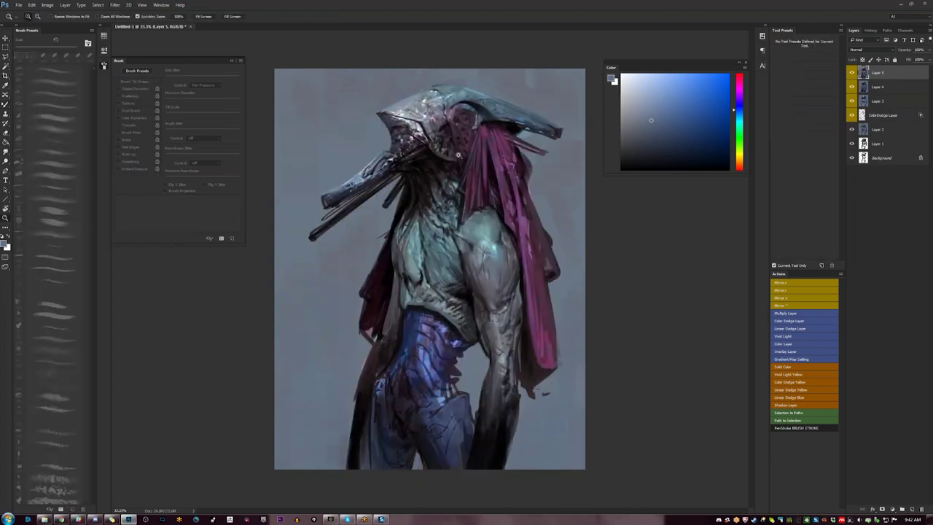
{"action": "left_click", "coordinate": [470, 155]}
{"action": "key", "text": "b"}
{"action": "left_click_drag", "start_coordinate": [469, 155], "coordinate": [490, 205]}
{"action": "key", "text": "bracketleft"}
{"action": "key", "text": "bracketleft"}
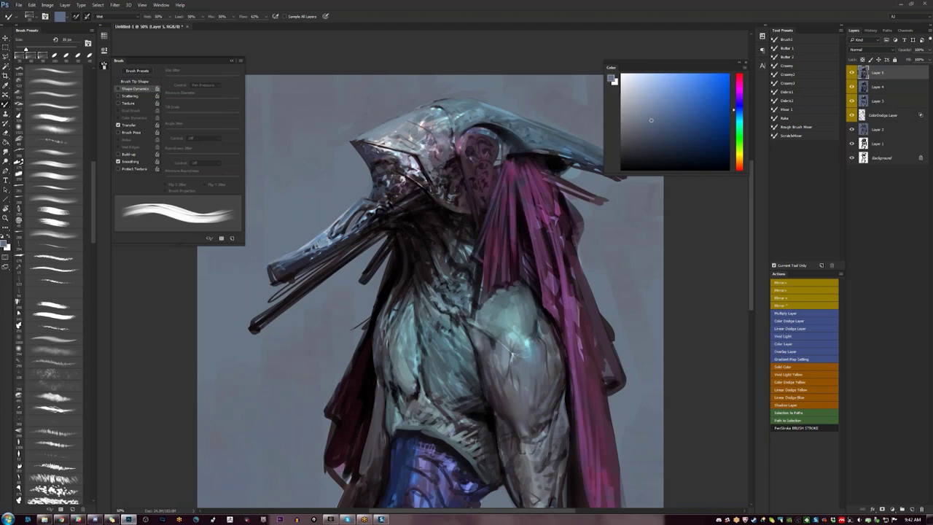
{"action": "key", "text": "Tab"}
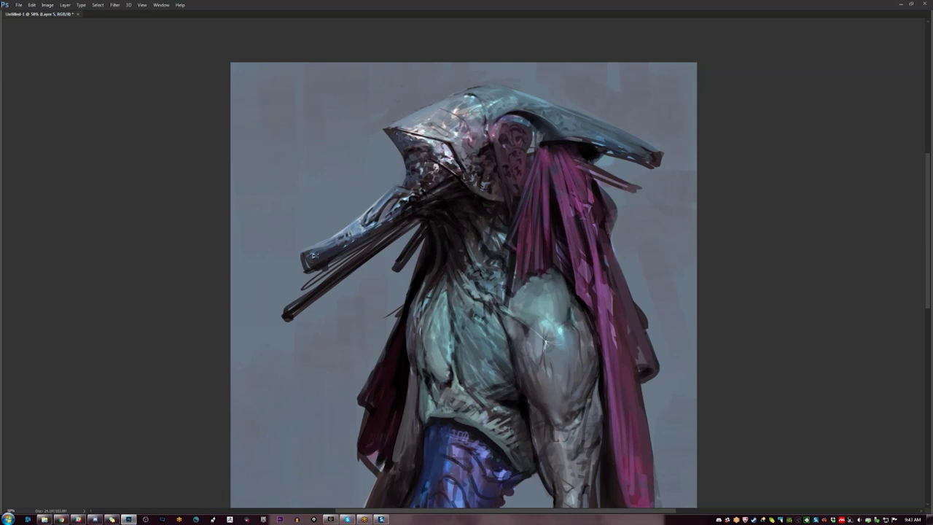
{"action": "left_click_drag", "start_coordinate": [428, 191], "coordinate": [450, 179]}
Examine the torso up close and the whole painting at reduced size in both mirrored orientations
{"action": "key", "text": "ctrl+shift+h"}
{"action": "left_click_drag", "start_coordinate": [441, 248], "coordinate": [443, 202]}
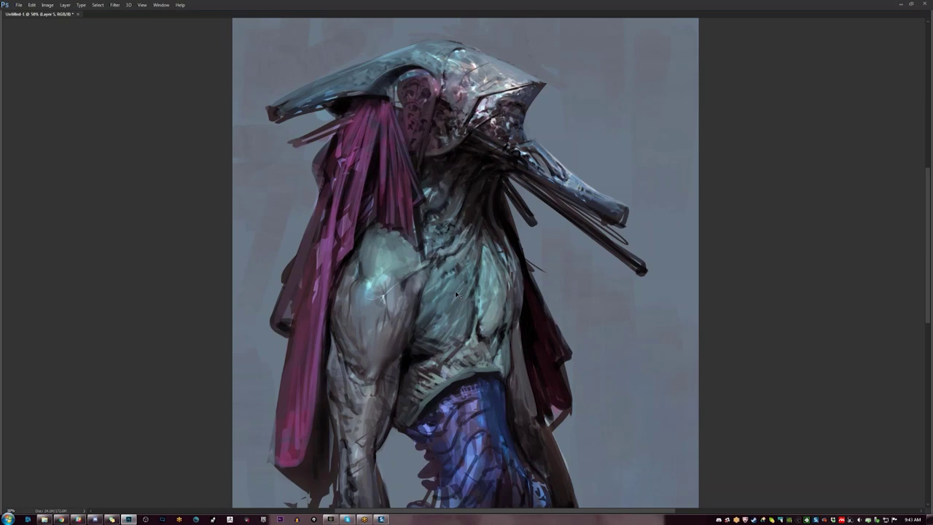
{"action": "key", "text": "ctrl+minus"}
{"action": "key", "text": "ctrl+minus"}
{"action": "key", "text": "ctrl+minus"}
{"action": "key", "text": "F2"}
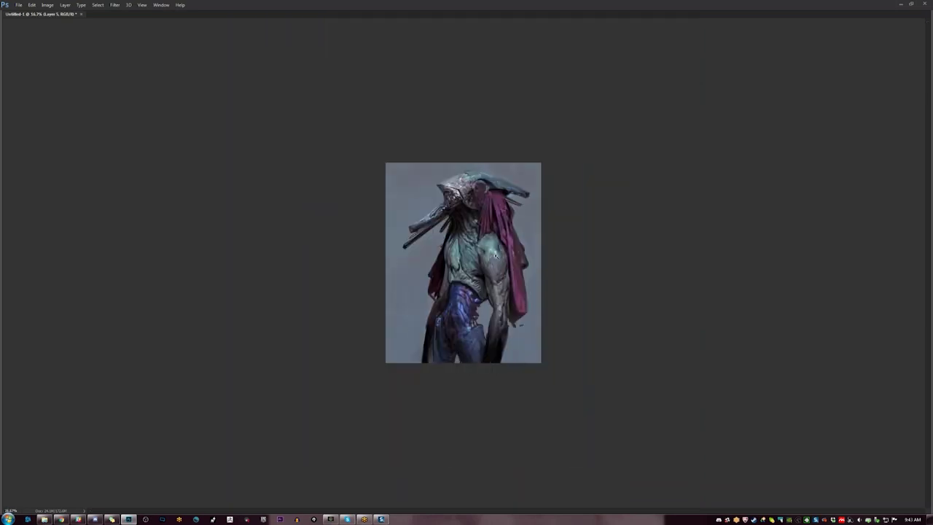
{"action": "key", "text": "ctrl+plus"}
{"action": "key", "text": "ctrl+plus"}
{"action": "key", "text": "Tab"}
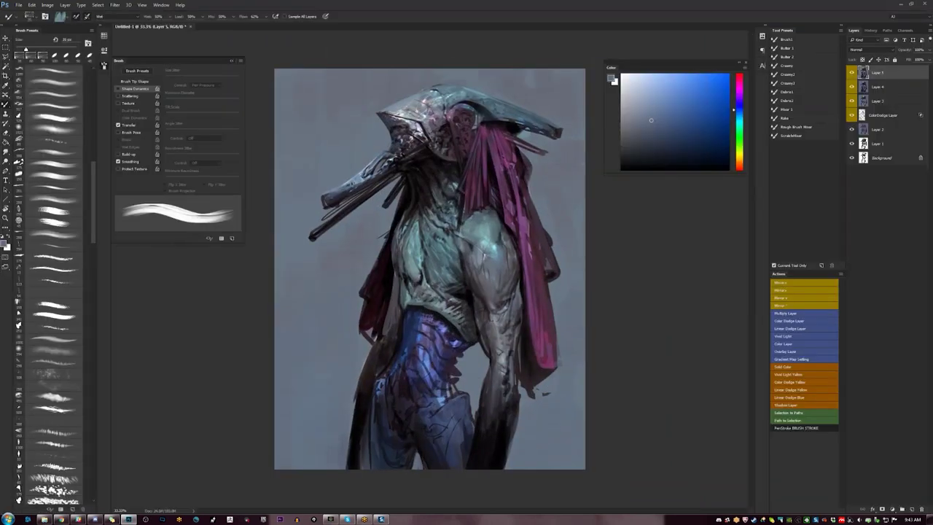
Switch from the Mixer Brush to the regular Brush with the canvas mirrored and sample a dark tone above the shoulder
{"action": "key", "text": "b"}
{"action": "key", "text": "bracketright"}
{"action": "key", "text": "z"}
{"action": "key", "text": "h"}
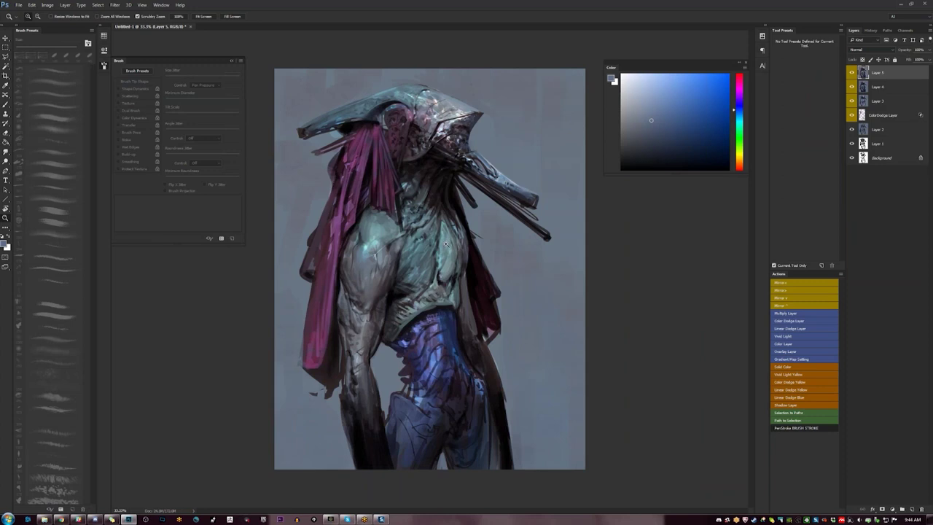
{"action": "left_click", "coordinate": [378, 206]}
{"action": "key", "text": "d"}
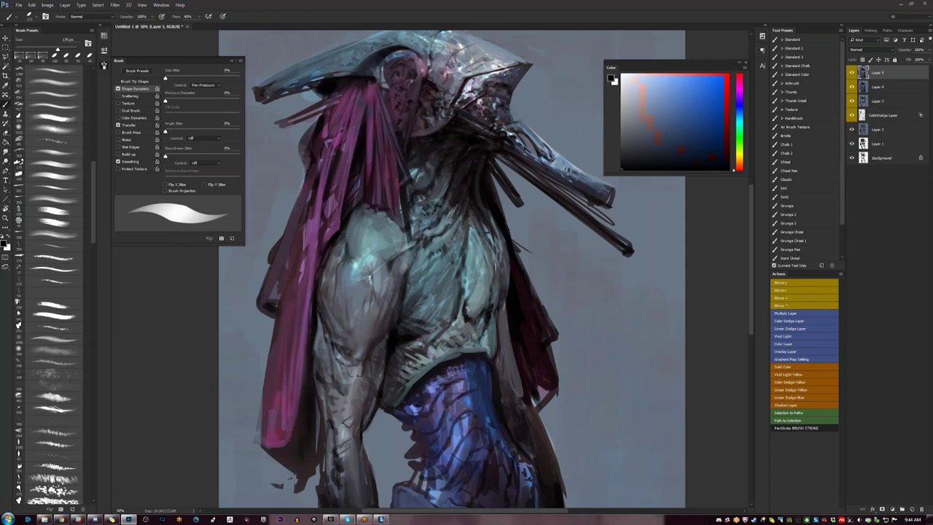
{"action": "left_click_drag", "start_coordinate": [354, 211], "coordinate": [374, 209]}
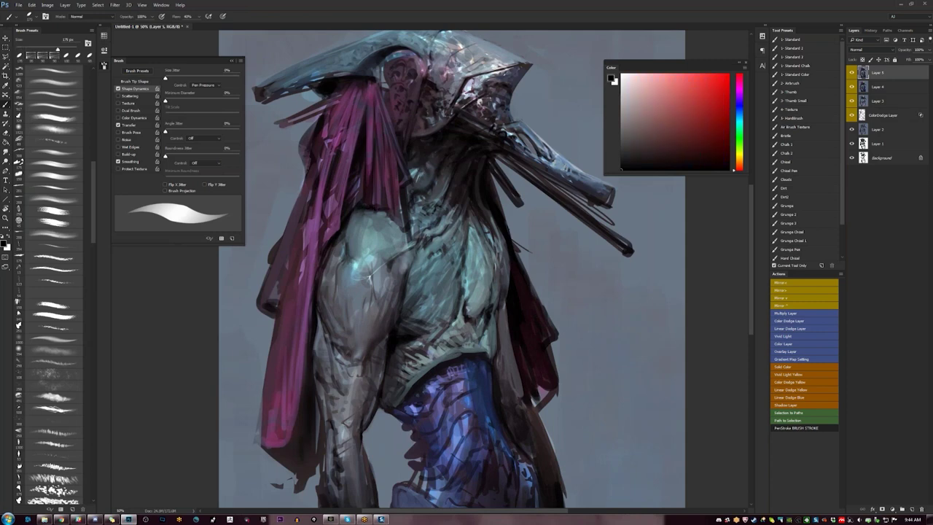
{"action": "left_click", "coordinate": [364, 210], "text": "alt"}
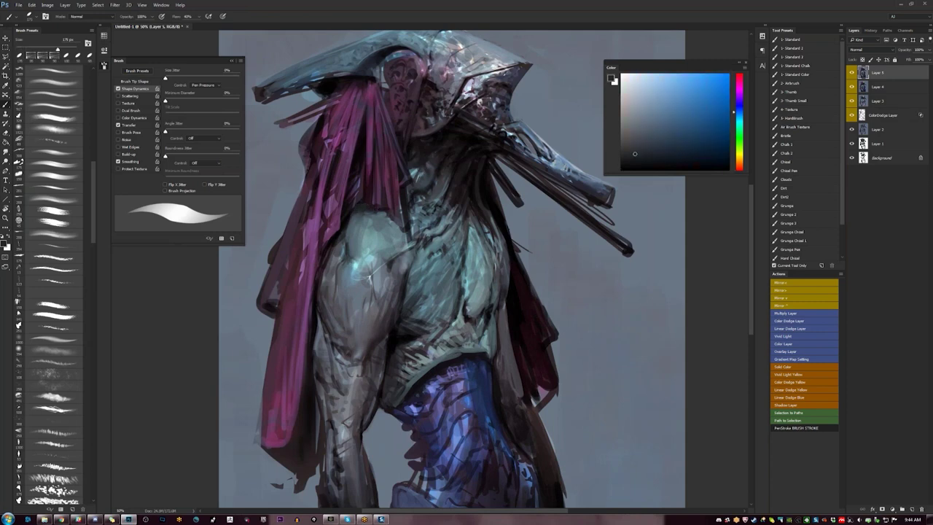
Mirror the canvas, check the whole figure and reset the brush colours to black and white
{"action": "key", "text": "z"}
{"action": "left_click", "coordinate": [481, 214], "text": "alt"}
{"action": "left_click", "coordinate": [481, 214], "text": "alt"}
{"action": "left_click", "coordinate": [482, 214], "text": "alt"}
{"action": "key", "text": "F2"}
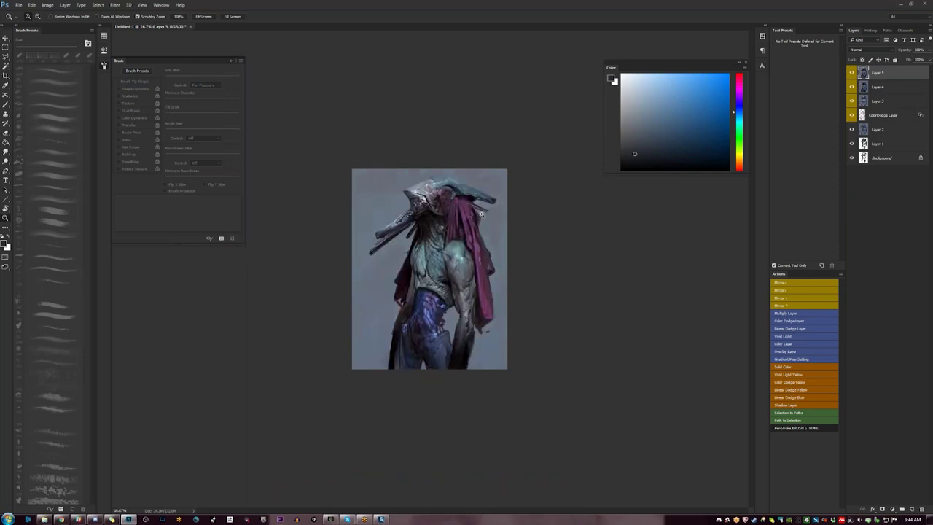
{"action": "left_click", "coordinate": [473, 226]}
{"action": "left_click", "coordinate": [474, 226]}
{"action": "key", "text": "b"}
{"action": "key", "text": "d"}
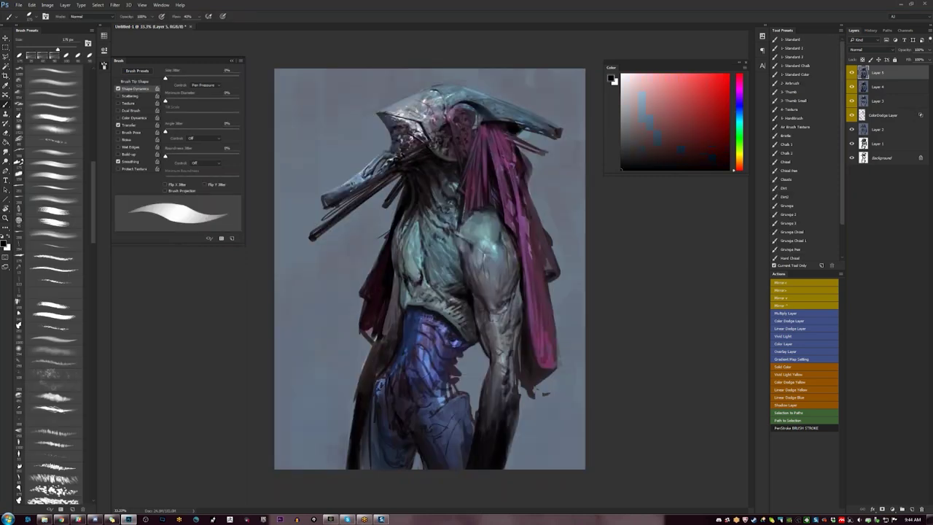
Paint the hair above the shoulder with a smaller brush in a sampled dark magenta and undo the last stroke
{"action": "key", "text": "bracketleft"}
{"action": "key", "text": "bracketleft"}
{"action": "key", "text": "bracketleft"}
{"action": "key", "text": "bracketleft"}
{"action": "key", "text": "bracketleft"}
{"action": "key", "text": "bracketleft"}
{"action": "key", "text": "bracketleft"}
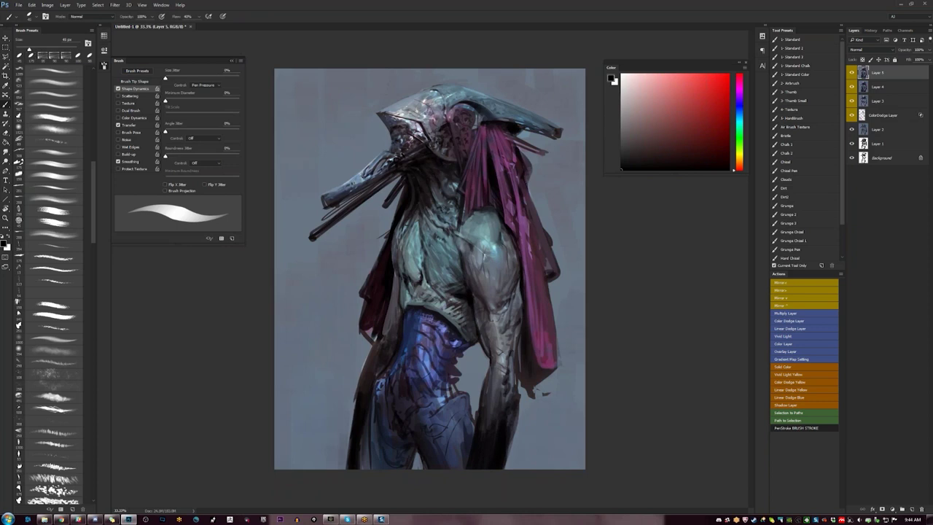
{"action": "left_click", "coordinate": [538, 248], "text": "alt"}
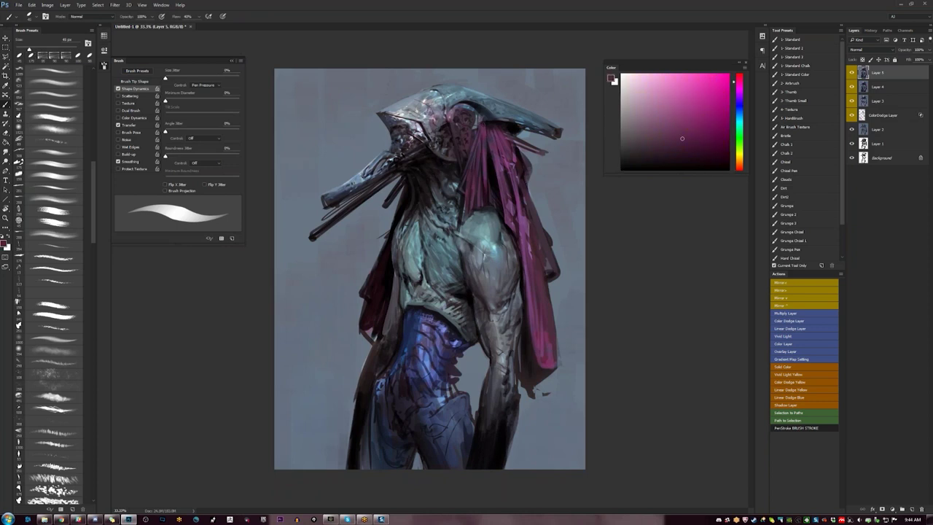
{"action": "left_click_drag", "start_coordinate": [502, 205], "coordinate": [504, 222]}
{"action": "left_click_drag", "start_coordinate": [490, 142], "coordinate": [499, 201]}
{"action": "key", "text": "ctrl+z"}
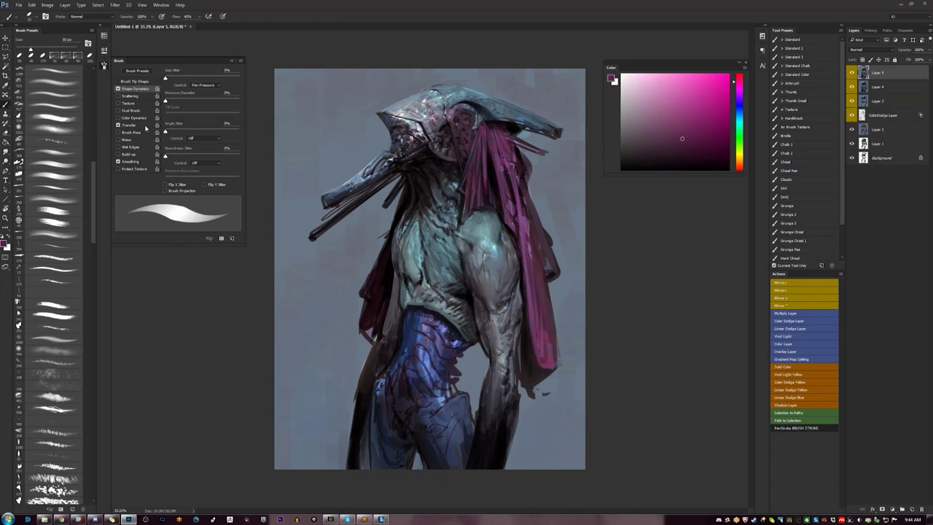
Enable Color Dynamics for the brush with hue, saturation and brightness jitter at 5% each
{"action": "left_click", "coordinate": [138, 117]}
{"action": "left_click", "coordinate": [199, 91]}
{"action": "left_click", "coordinate": [198, 95]}
{"action": "key", "text": "Tab"}
{"action": "type", "text": "5"}
{"action": "key", "text": "Tab"}
{"action": "type", "text": "5"}
{"action": "key", "text": "Tab"}
{"action": "type", "text": "5"}
{"action": "key", "text": "Return"}
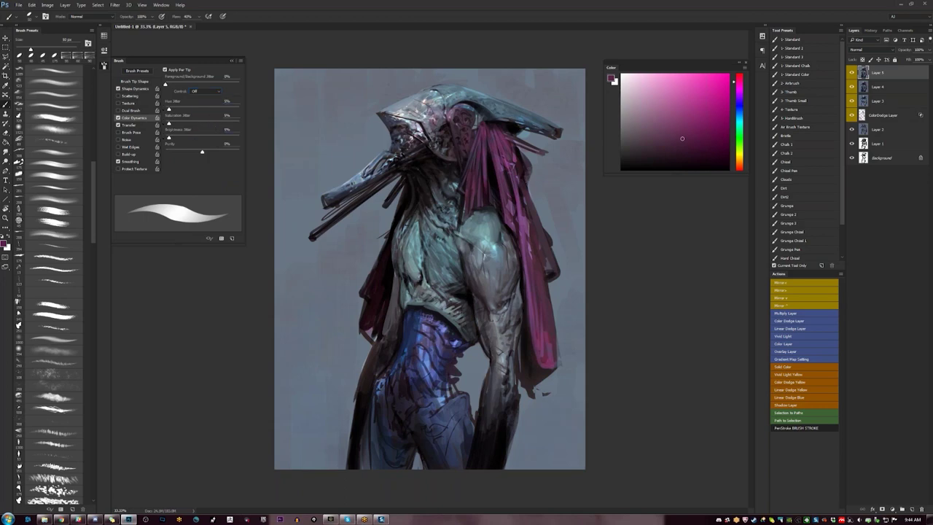
Mirror the canvas, paint pale blue-grey detail on the side of the helmet at 20 px and sample a lighter tone at 15 px
{"action": "key", "text": "F2"}
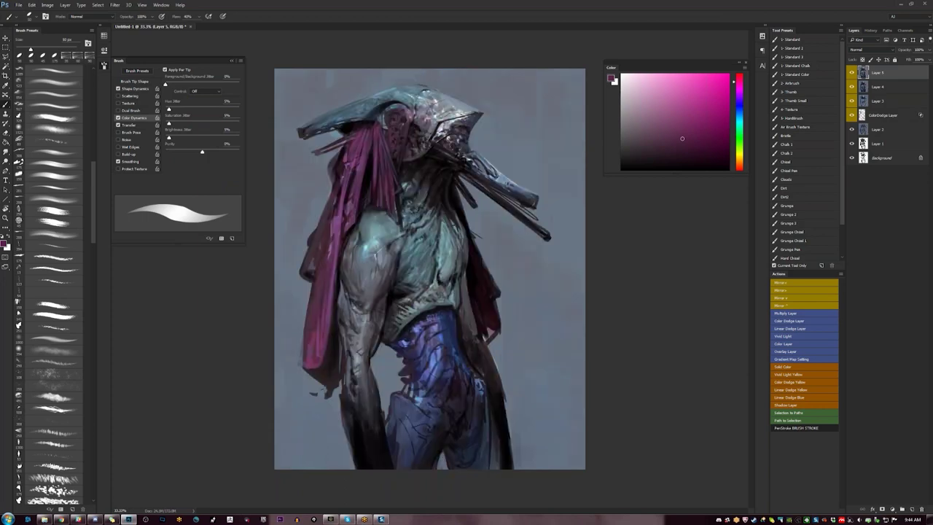
{"action": "key", "text": "z"}
{"action": "left_click", "coordinate": [449, 136]}
{"action": "key", "text": "b"}
{"action": "left_click", "coordinate": [450, 136], "text": "alt"}
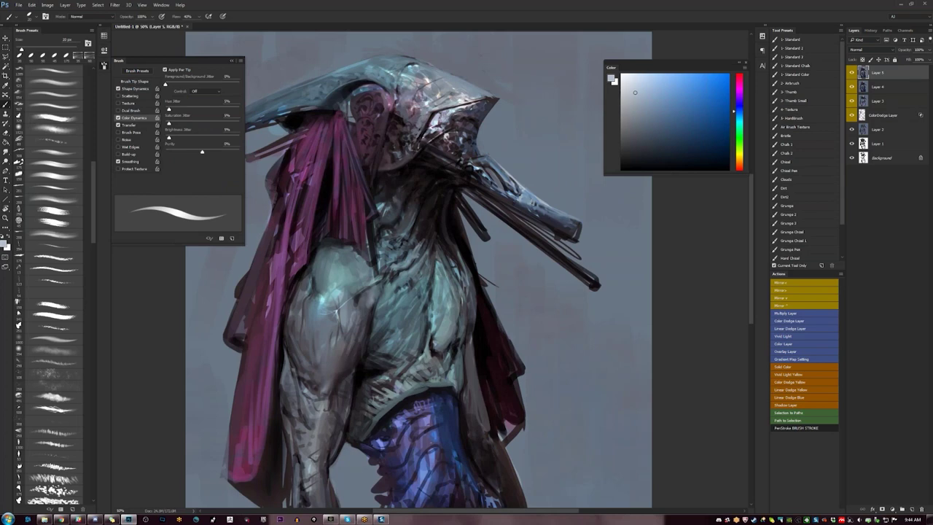
{"action": "left_click_drag", "start_coordinate": [435, 115], "coordinate": [429, 127]}
{"action": "key", "text": "["}
{"action": "left_click", "coordinate": [473, 96], "text": "alt"}
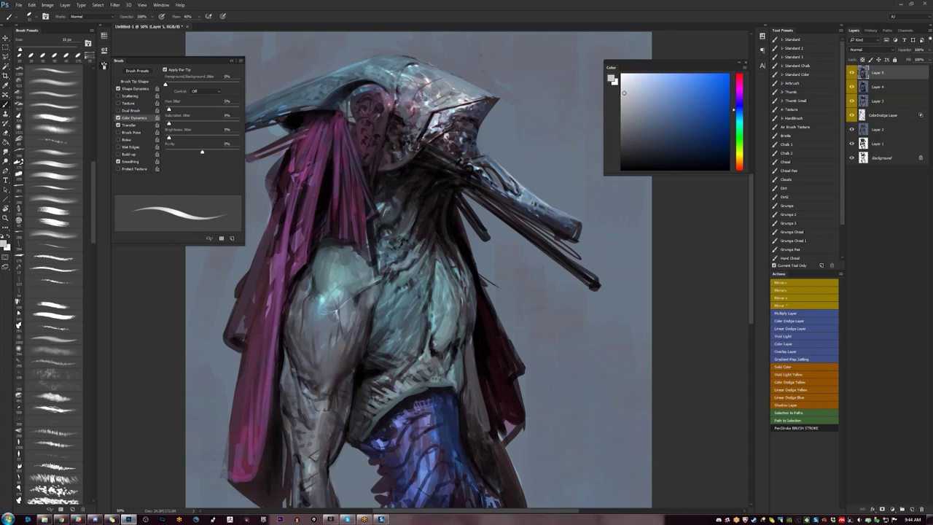
Reset the brush colours and refine the helmet's front brow at 30 px with light and dark tones sampled from it
{"action": "key", "text": "x"}
{"action": "key", "text": "d"}
{"action": "key", "text": "x"}
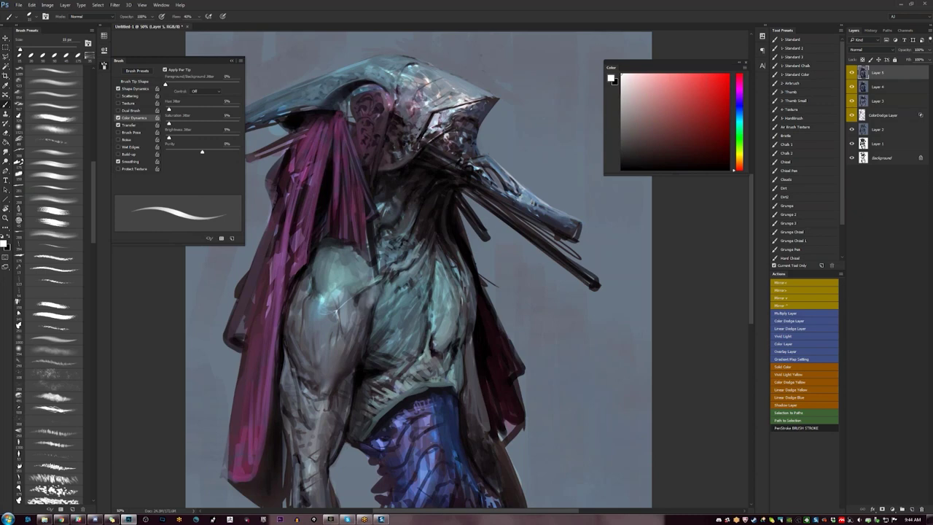
{"action": "left_click", "coordinate": [456, 104], "text": "alt"}
{"action": "key", "text": "bracketright"}
{"action": "key", "text": "bracketright"}
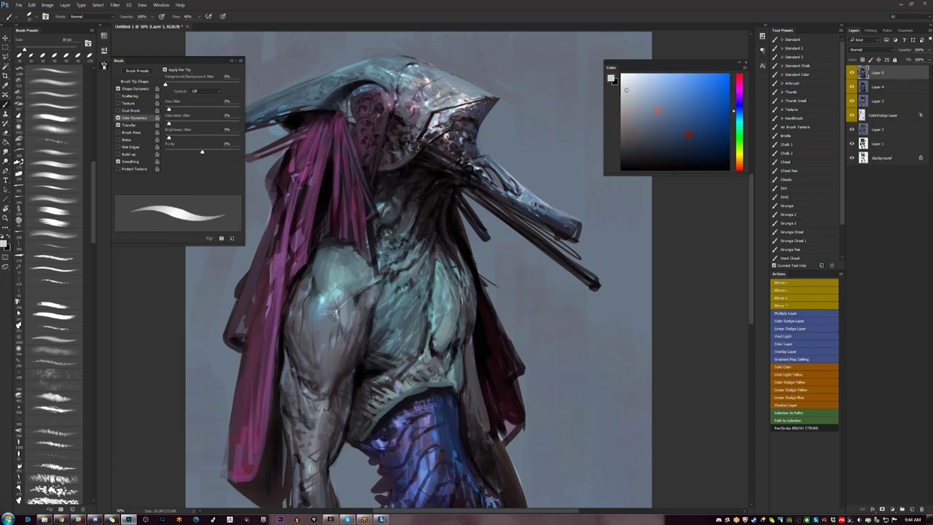
{"action": "left_click", "coordinate": [457, 105], "text": "alt"}
{"action": "left_click", "coordinate": [461, 111], "text": "alt"}
{"action": "left_click_drag", "start_coordinate": [460, 113], "coordinate": [473, 111]}
{"action": "left_click", "coordinate": [464, 112], "text": "alt"}
{"action": "left_click", "coordinate": [468, 113], "text": "alt"}
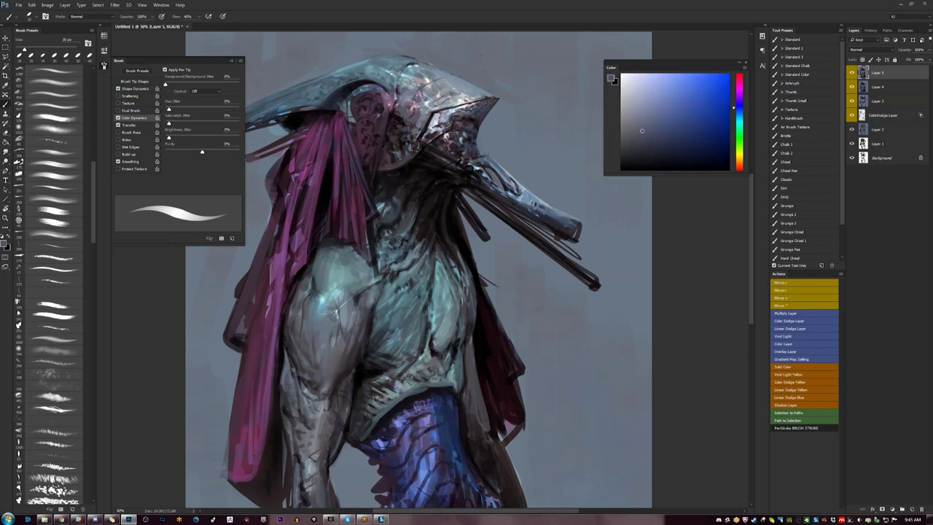
Examine the painting without the interface panels, comparing both mirrored orientations at full-figure and close-up size
{"action": "key", "text": "Tab"}
{"action": "key", "text": "F2"}
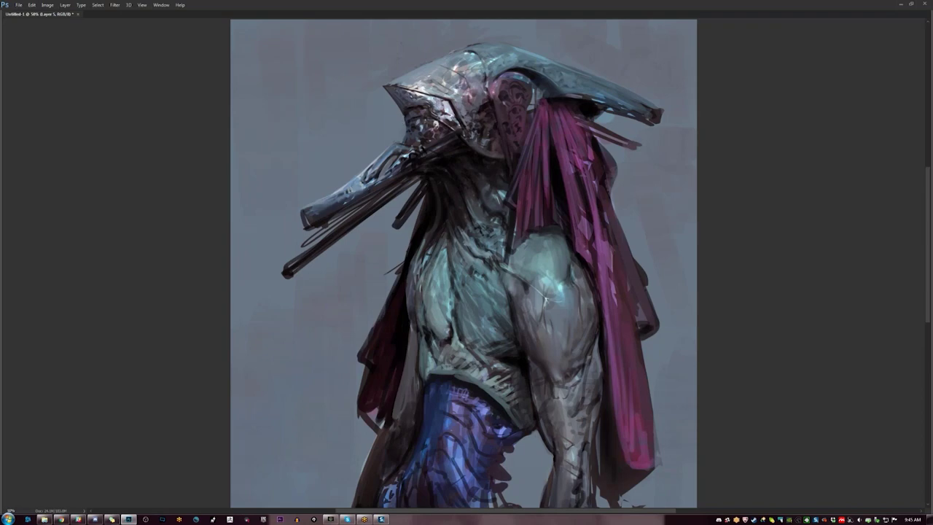
{"action": "key", "text": "ctrl+minus"}
{"action": "key", "text": "ctrl+minus"}
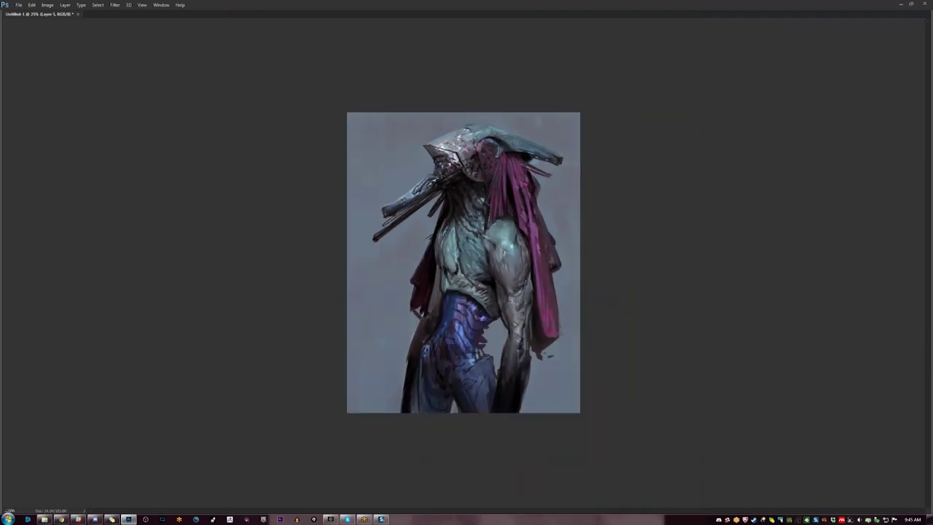
{"action": "key", "text": "ctrl+shift+h"}
{"action": "key", "text": "Tab"}
{"action": "key", "text": "Tab"}
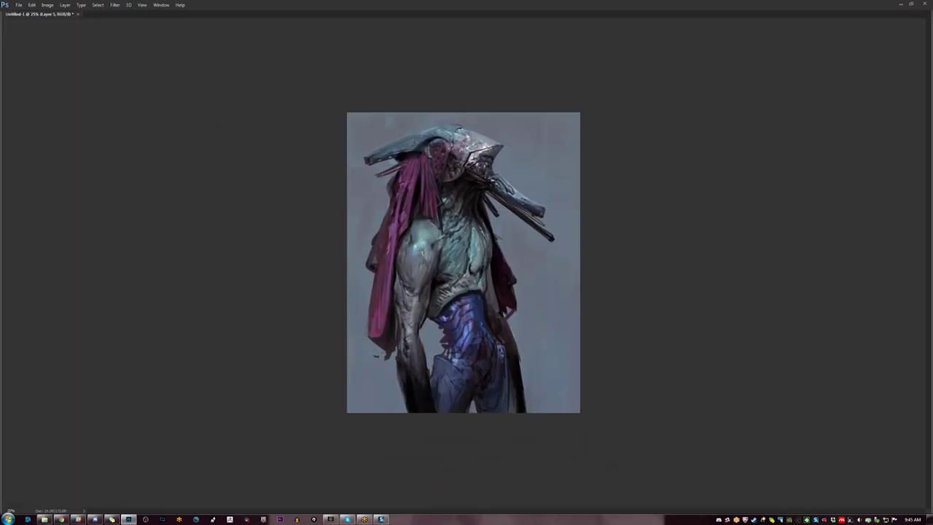
{"action": "key", "text": "ctrl+plus"}
{"action": "key", "text": "ctrl+plus"}
{"action": "left_click_drag", "start_coordinate": [452, 190], "coordinate": [452, 200]}
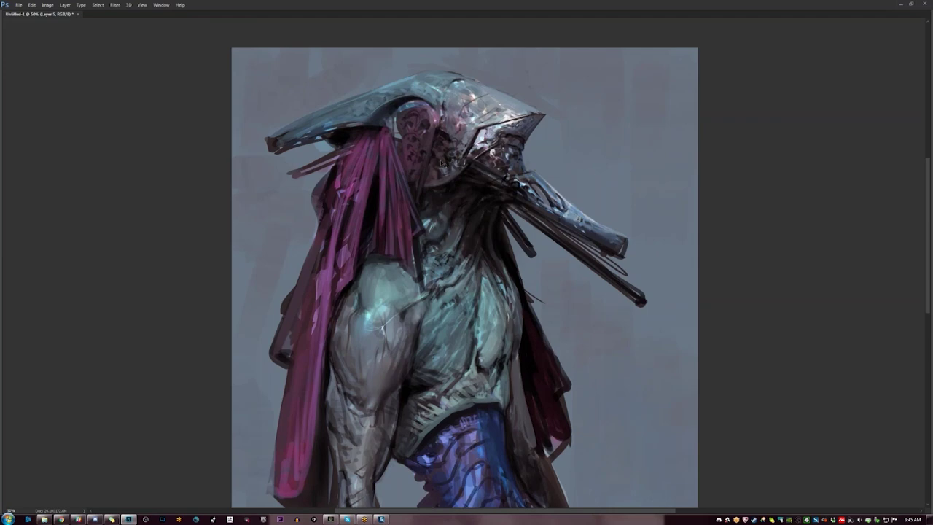
{"action": "key", "text": "ctrl+shift+h"}
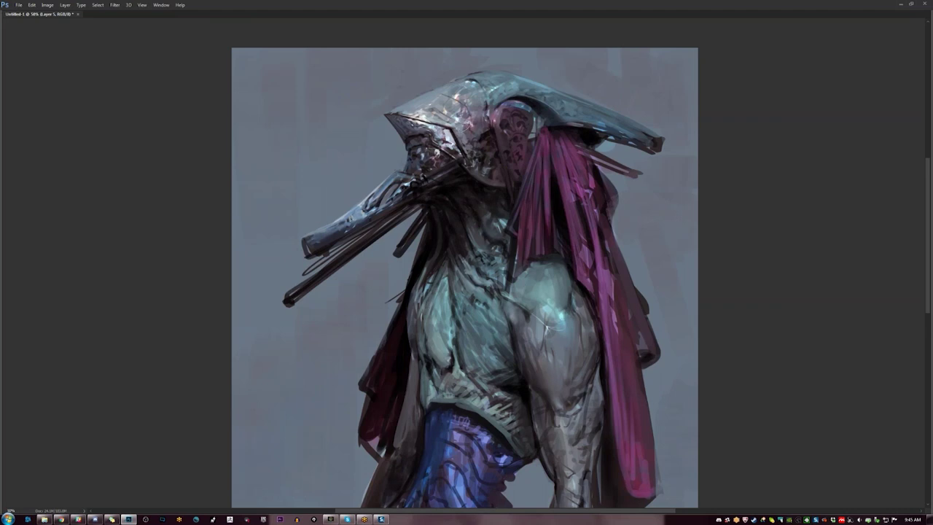
Add strokes along the helmet's upper edge behind its pointed tip, undo the last one and mirror the canvas
{"action": "left_click_drag", "start_coordinate": [398, 114], "coordinate": [413, 101]}
{"action": "left_click_drag", "start_coordinate": [418, 102], "coordinate": [446, 90]}
{"action": "key", "text": "ctrl+z"}
{"action": "key", "text": "ctrl+f"}
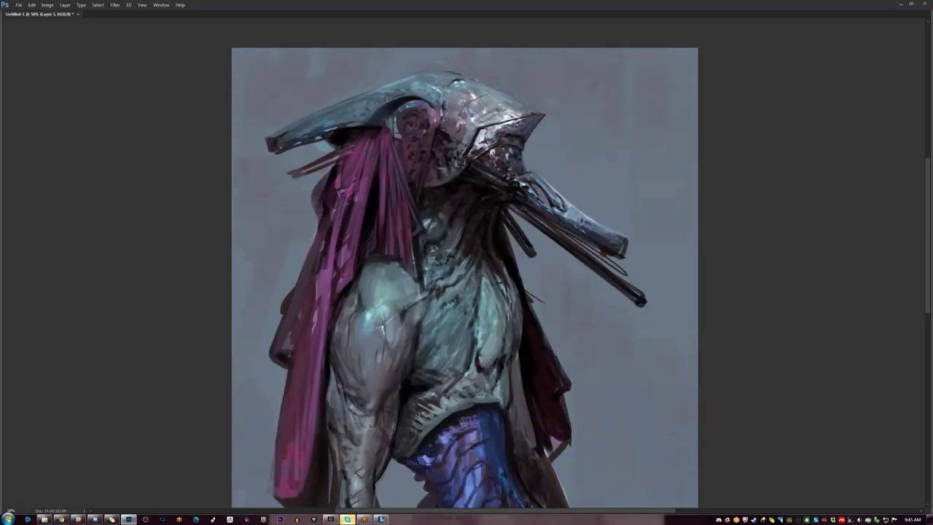
Mirror the canvas again and touch up the plate edge below the helmet's brow
{"action": "left_click_drag", "start_coordinate": [499, 257], "coordinate": [506, 212]}
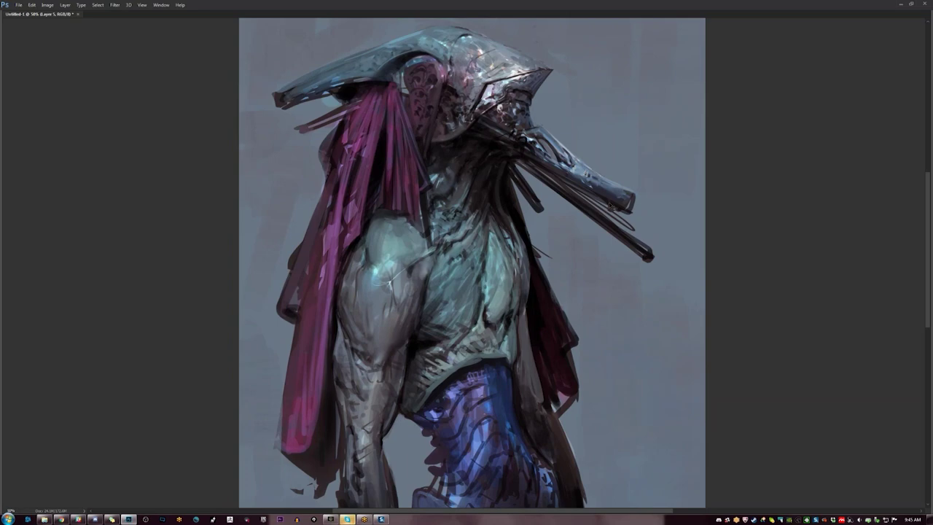
{"action": "key", "text": "ctrl+shift+h"}
{"action": "left_click_drag", "start_coordinate": [479, 177], "coordinate": [474, 220]}
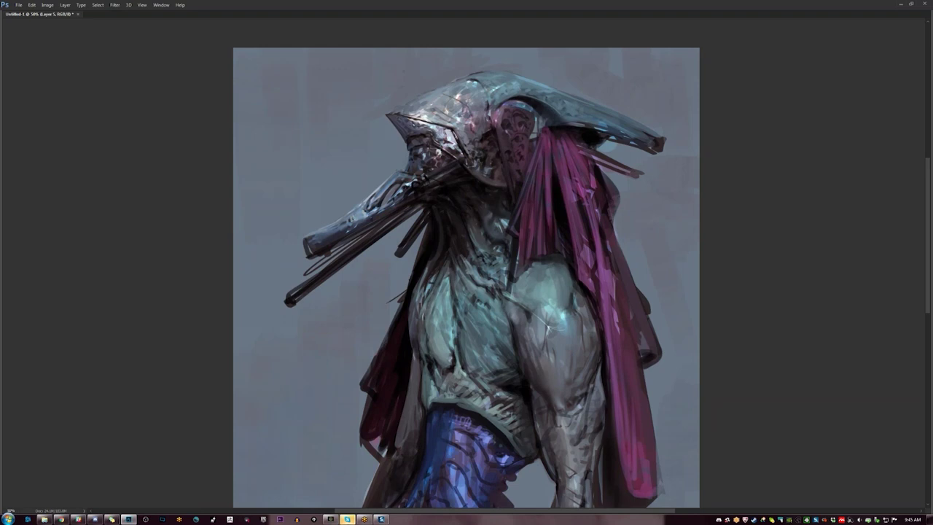
{"action": "left_click_drag", "start_coordinate": [454, 131], "coordinate": [461, 142]}
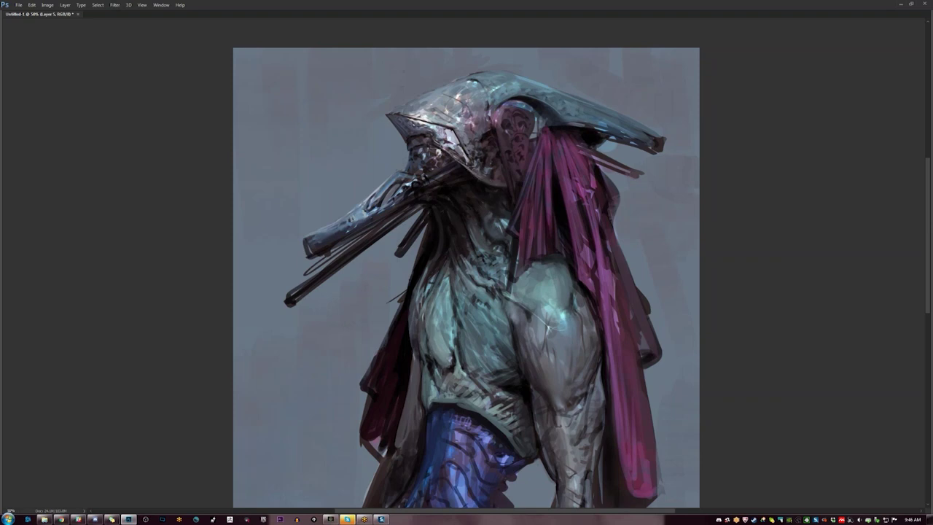
Check the whole figure in mirrored view and inspect the helmet and jaw up close
{"action": "key", "text": "ctrl+minus"}
{"action": "key", "text": "ctrl+minus"}
{"action": "key", "text": "ctrl+shift+h"}
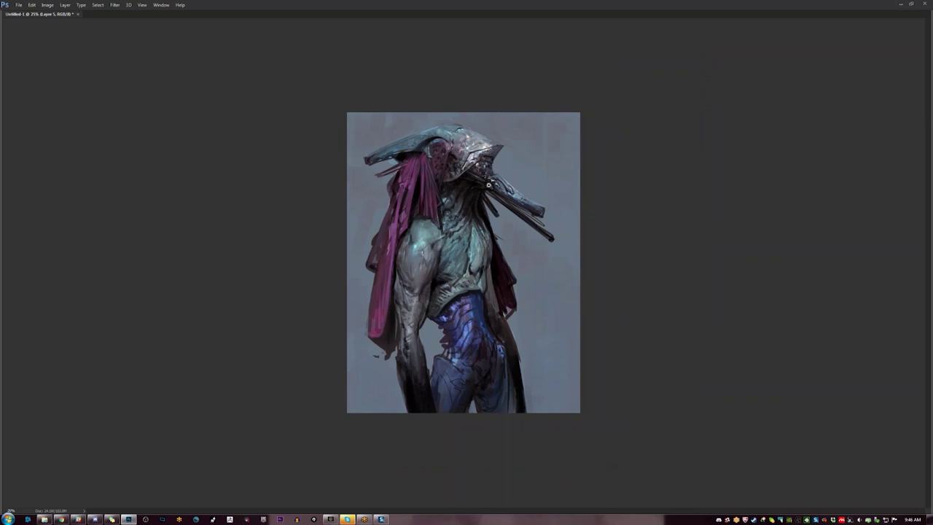
{"action": "key", "text": "ctrl+plus"}
{"action": "key", "text": "ctrl+plus"}
{"action": "left_click_drag", "start_coordinate": [380, 288], "coordinate": [377, 347]}
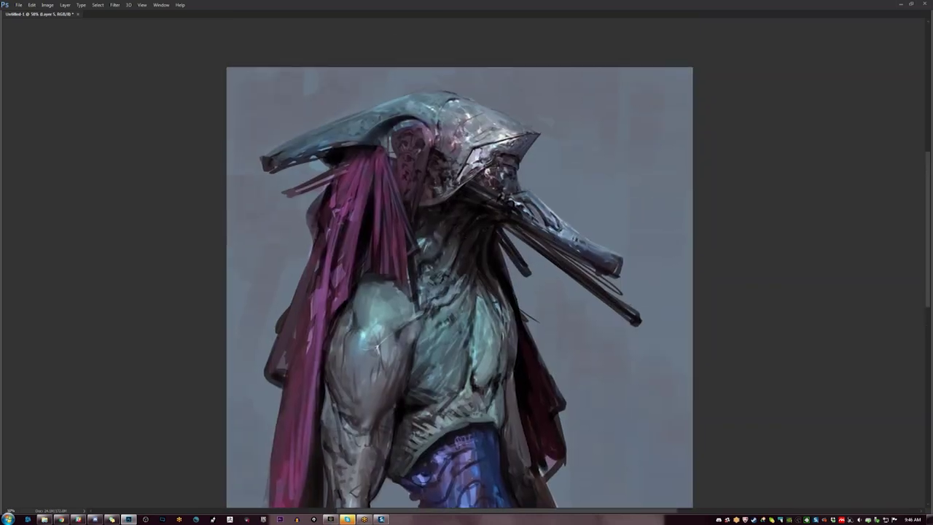
{"action": "scroll", "coordinate": [504, 143], "scroll_direction": "up", "scroll_amount": 1}
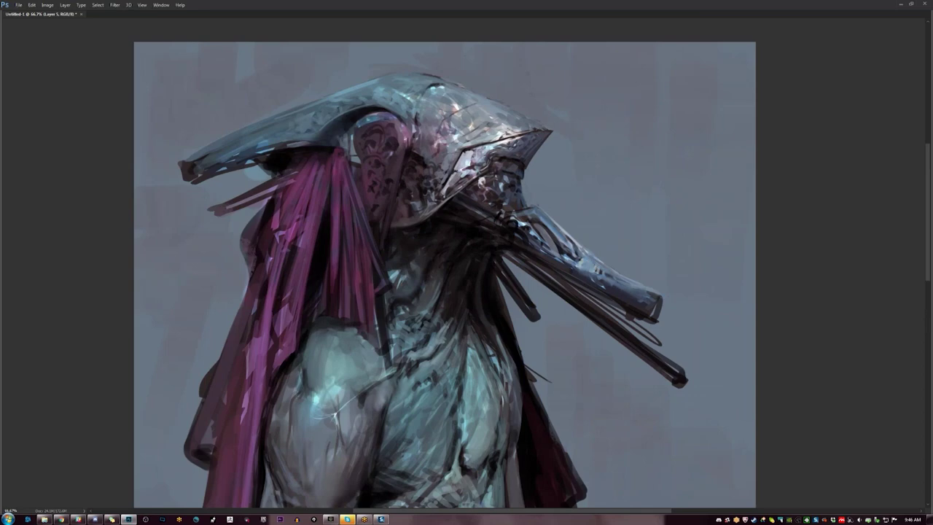
Check the whole figure at reduced size, with the interface panels shown and hidden
{"action": "scroll", "coordinate": [487, 204], "scroll_direction": "down", "scroll_amount": 3}
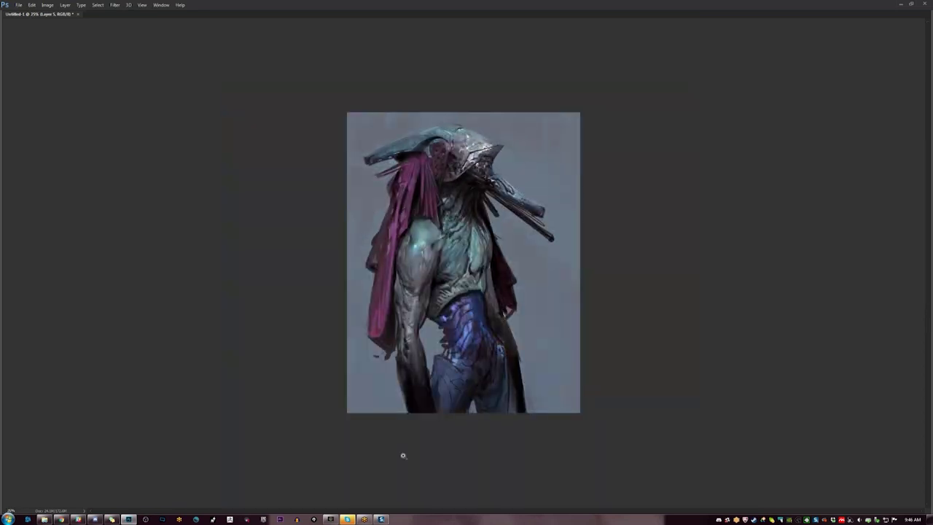
{"action": "key", "text": "Tab"}
{"action": "key", "text": "f"}
{"action": "key", "text": "f"}
{"action": "key", "text": "f"}
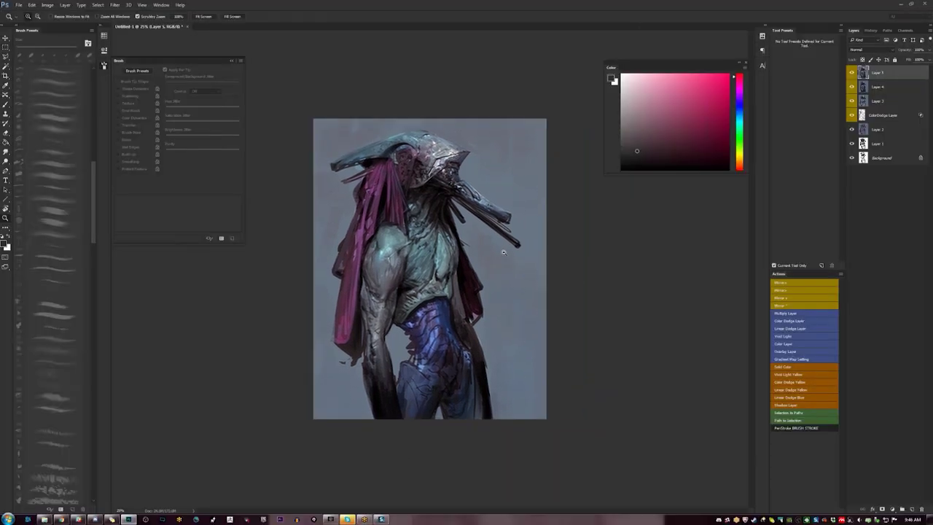
{"action": "key", "text": "Tab"}
{"action": "left_click", "coordinate": [496, 262]}
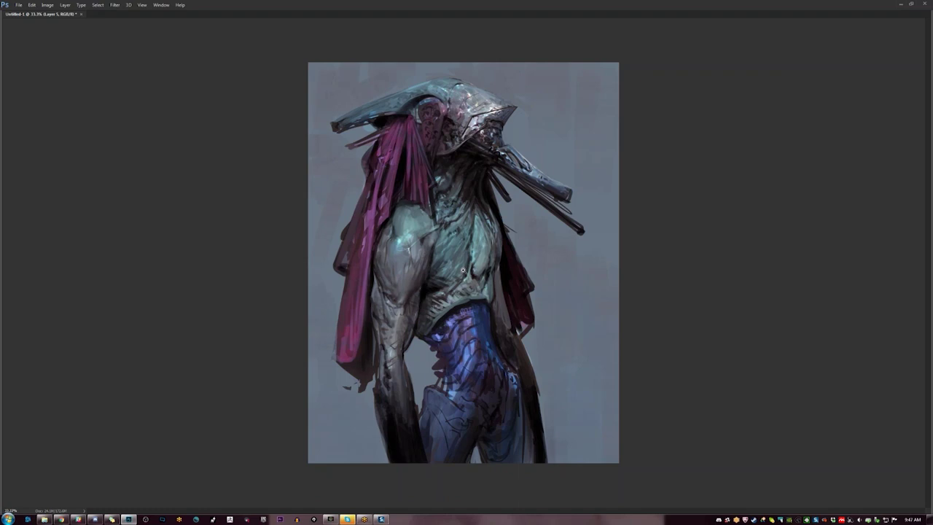
Compare the head, hair and shoulder in both mirrored orientations, from full-figure to close-up size
{"action": "key", "text": "F2"}
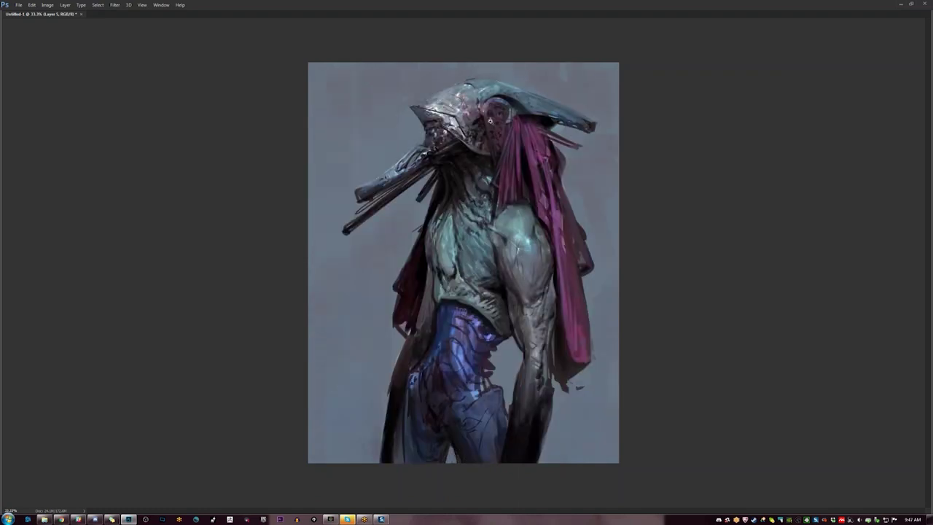
{"action": "scroll", "coordinate": [507, 109], "scroll_direction": "up", "scroll_amount": 1}
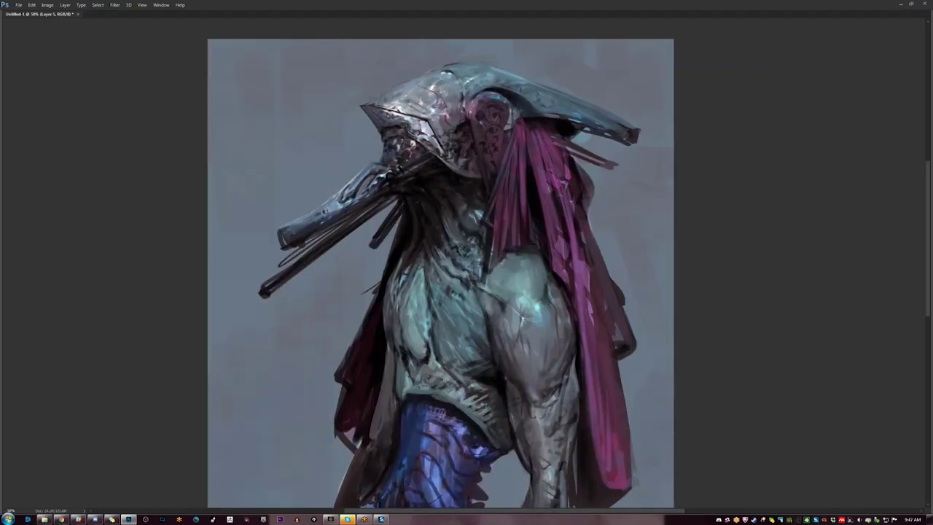
{"action": "key", "text": "ctrl+minus"}
{"action": "key", "text": "ctrl+minus"}
{"action": "key", "text": "ctrl+shift+h"}
{"action": "key", "text": "ctrl+plus"}
{"action": "key", "text": "ctrl+plus"}
{"action": "key", "text": "ctrl+plus"}
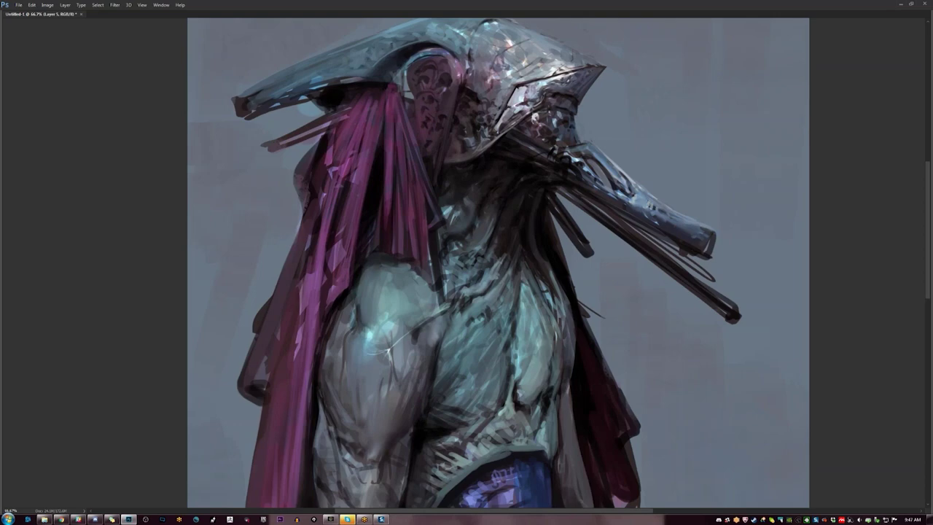
{"action": "left_click_drag", "start_coordinate": [437, 57], "coordinate": [454, 124]}
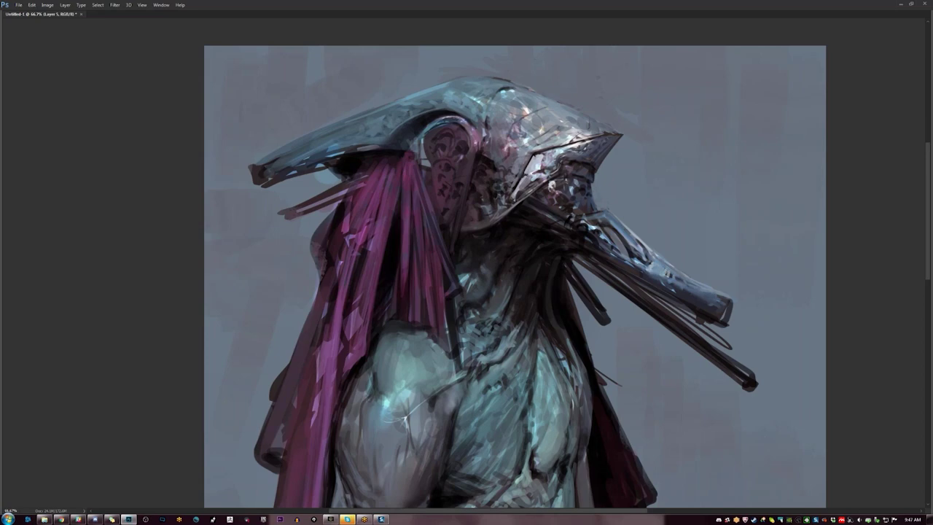
{"action": "key", "text": "ctrl+shift+h"}
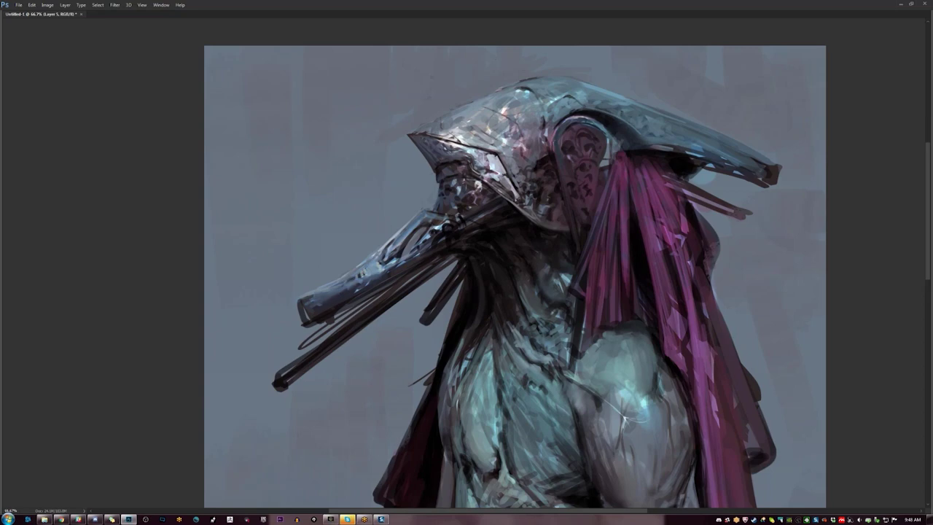
{"action": "key", "text": "ctrl+shift+h"}
{"action": "left_click_drag", "start_coordinate": [531, 194], "coordinate": [575, 119]}
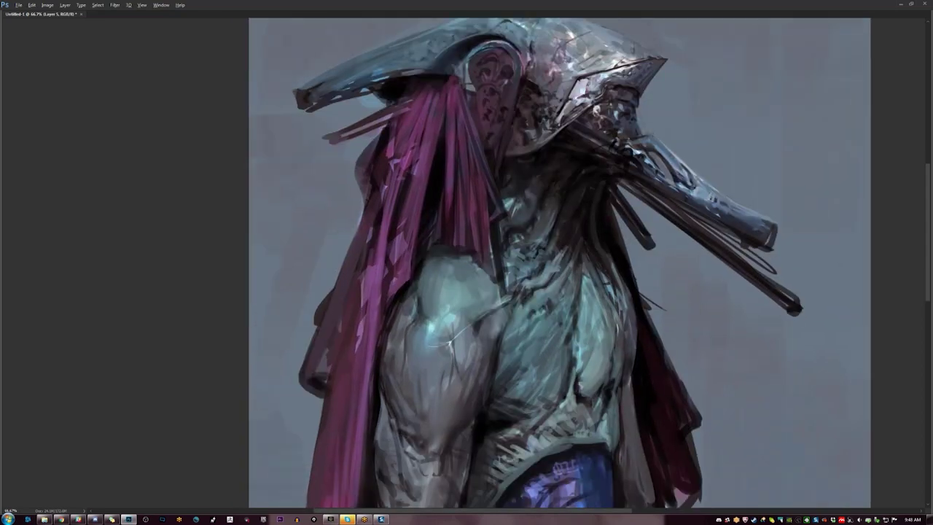
Judge the overall silhouette and upper body at small and medium size, mirroring the canvas and restoring its orientation
{"action": "key", "text": "ctrl+minus"}
{"action": "key", "text": "ctrl+minus"}
{"action": "key", "text": "ctrl+minus"}
{"action": "key", "text": "h"}
{"action": "key", "text": "h"}
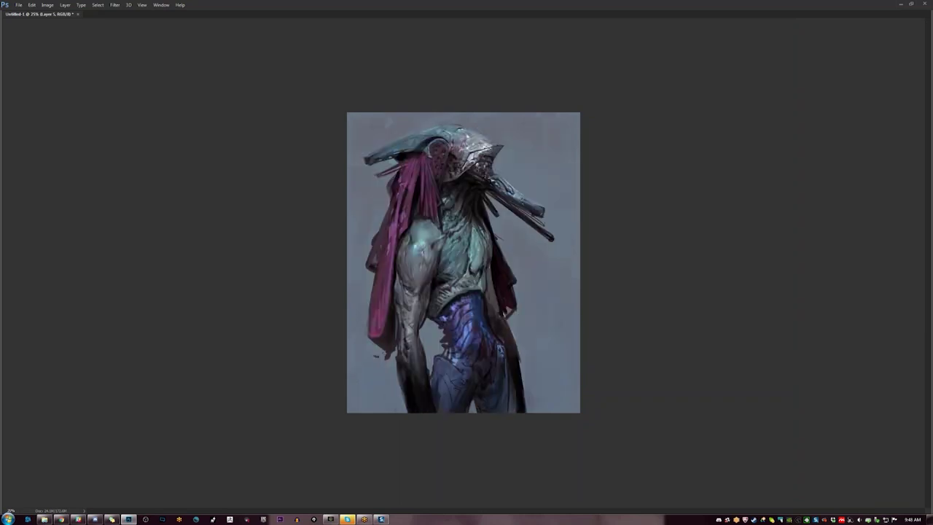
{"action": "key", "text": "ctrl+plus"}
{"action": "key", "text": "ctrl+plus"}
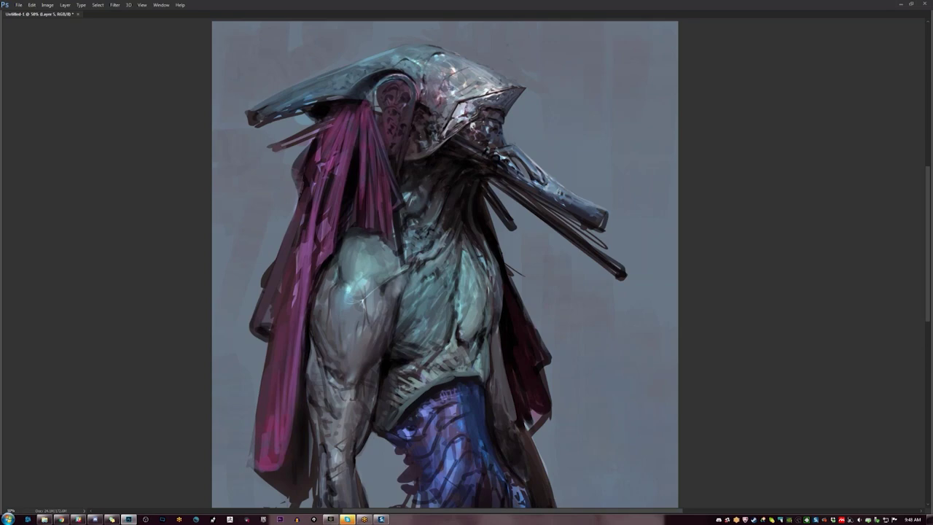
{"action": "key", "text": "ctrl+minus"}
{"action": "key", "text": "ctrl+minus"}
{"action": "key", "text": "ctrl+shift+h"}
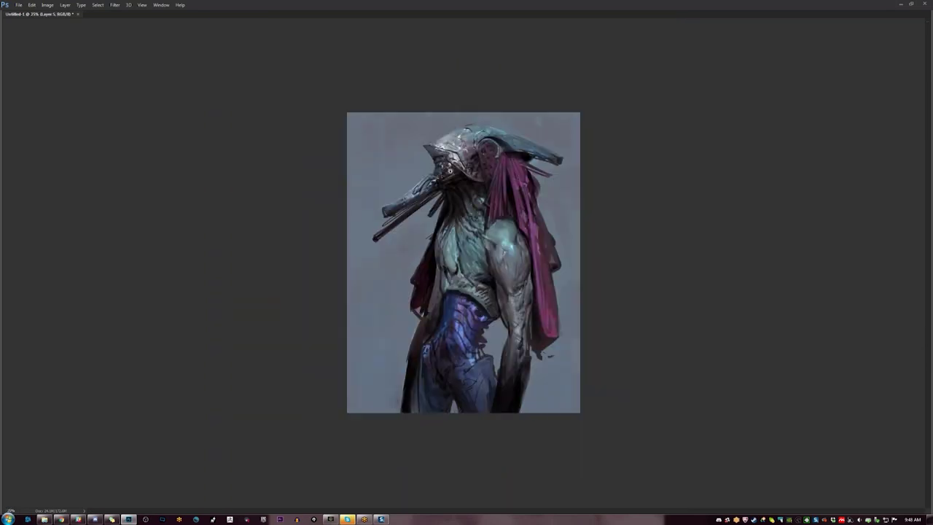
{"action": "key", "text": "ctrl+plus"}
{"action": "key", "text": "ctrl+plus"}
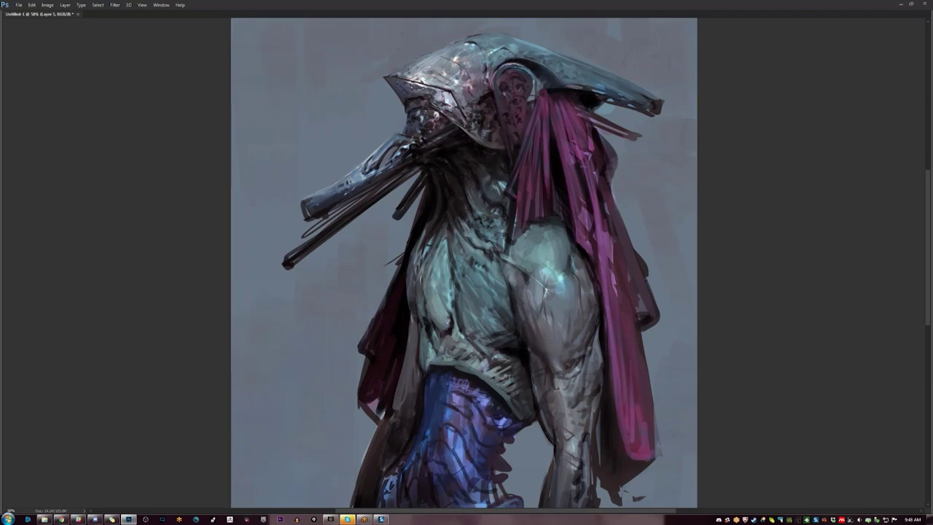
{"action": "key", "text": "ctrl+minus"}
{"action": "left_click", "coordinate": [488, 152], "text": "alt"}
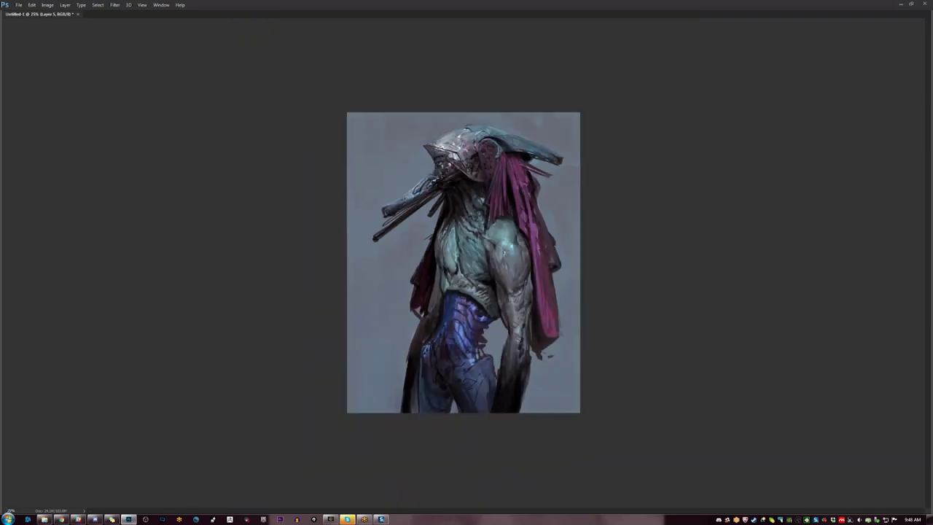
{"action": "key", "text": "ctrl+shift+h"}
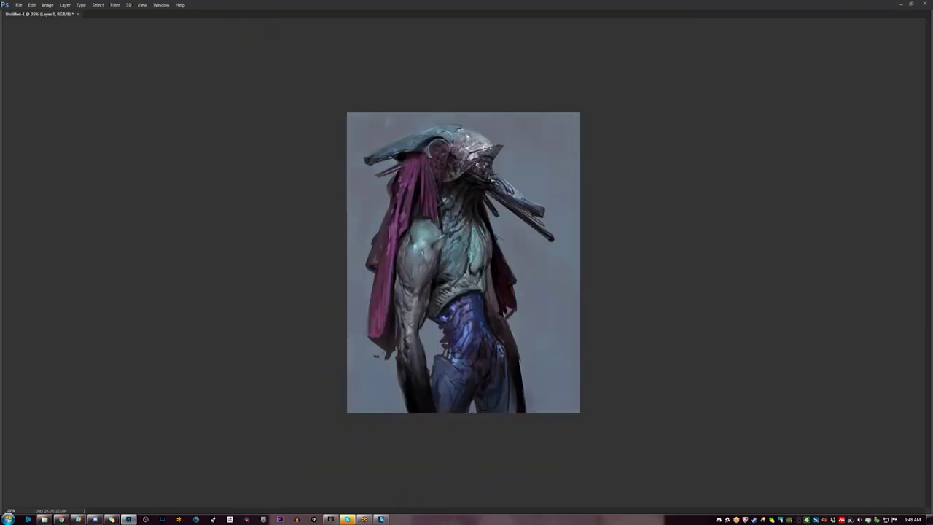
Inspect the torso, waist and helmet at medium size and recheck the whole figure in mirrored view
{"action": "key", "text": "ctrl+plus"}
{"action": "key", "text": "ctrl+plus"}
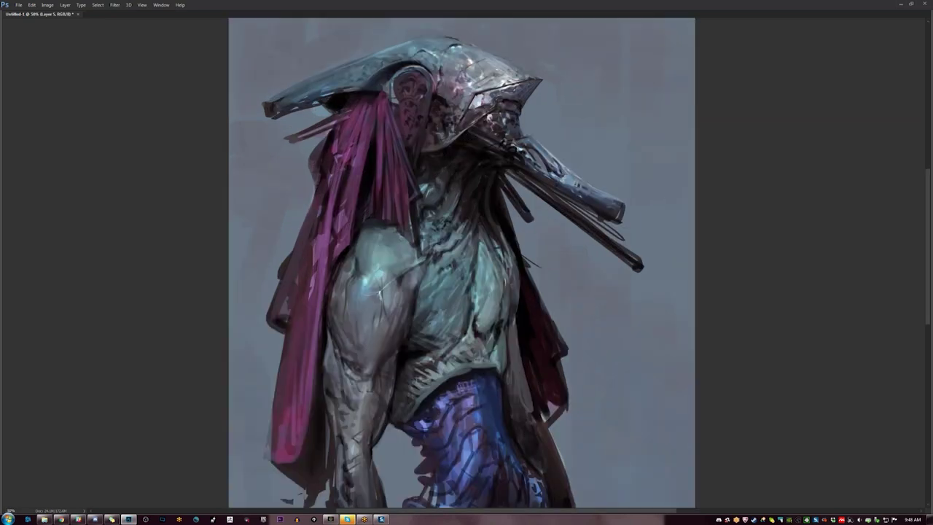
{"action": "left_click_drag", "start_coordinate": [452, 292], "coordinate": [456, 240]}
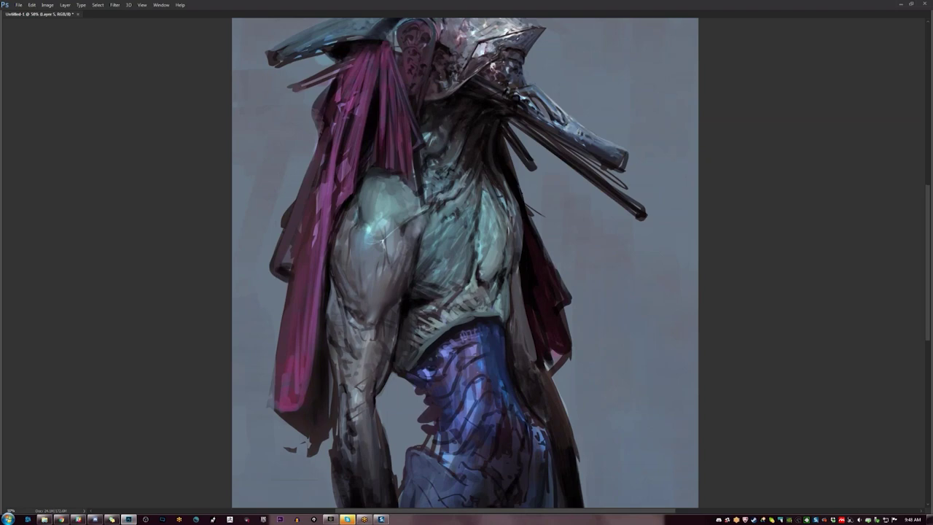
{"action": "scroll", "coordinate": [474, 263], "scroll_direction": "up", "scroll_amount": 2}
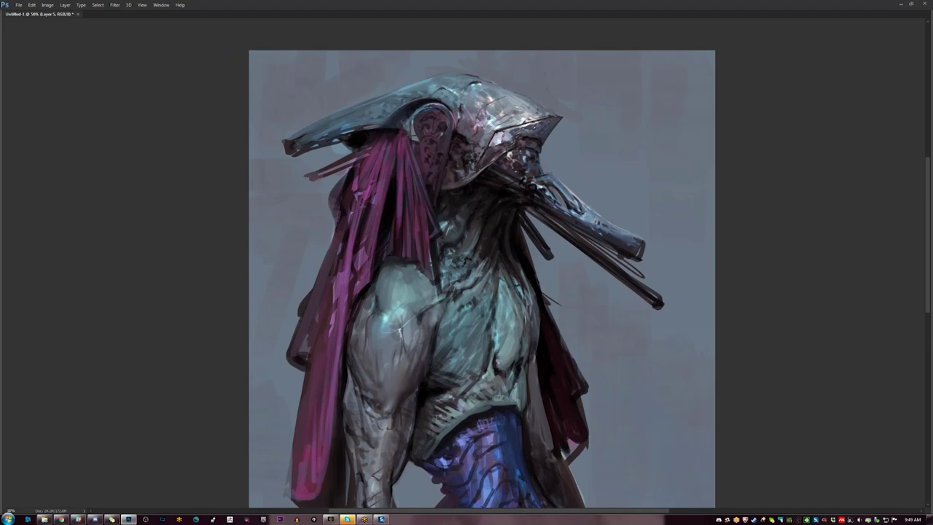
{"action": "key", "text": "ctrl+minus"}
{"action": "key", "text": "ctrl+minus"}
{"action": "key", "text": "ctrl+shift+h"}
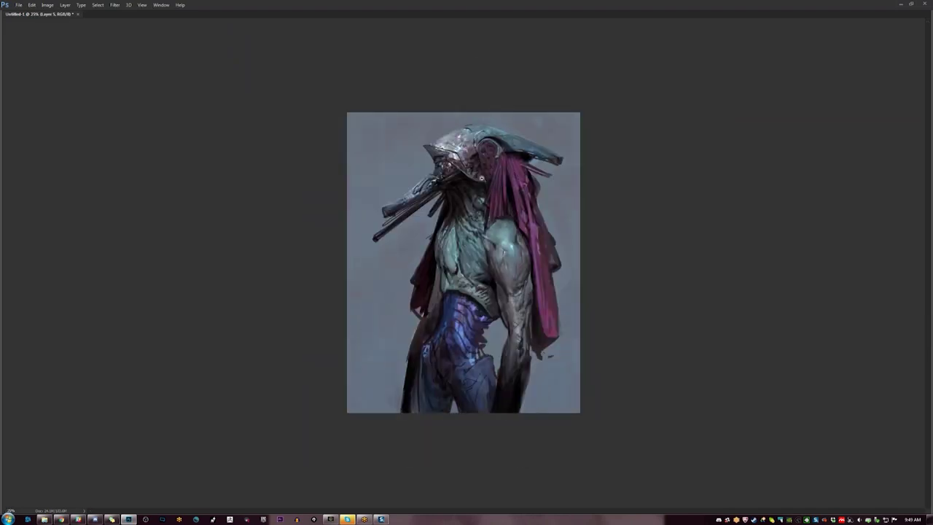
{"action": "key", "text": "ctrl+plus"}
{"action": "key", "text": "ctrl+plus"}
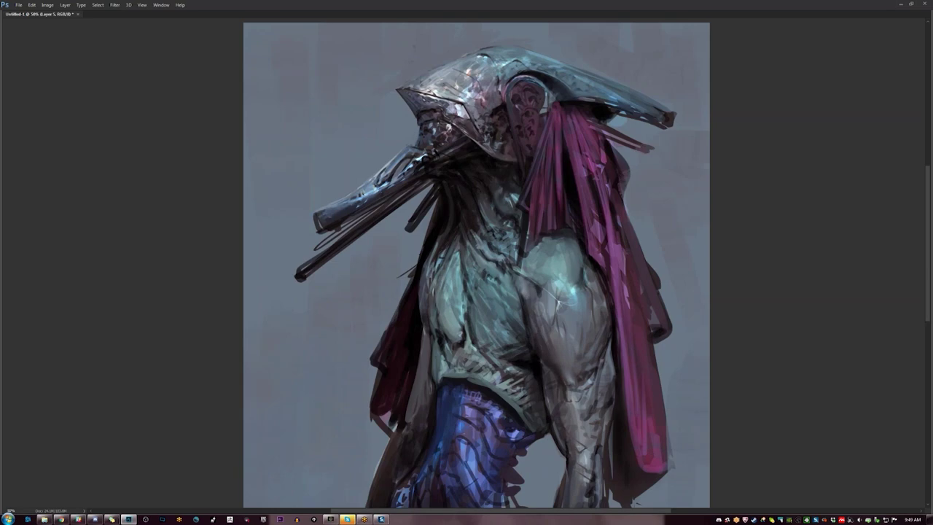
{"action": "key", "text": "ctrl+shift+h"}
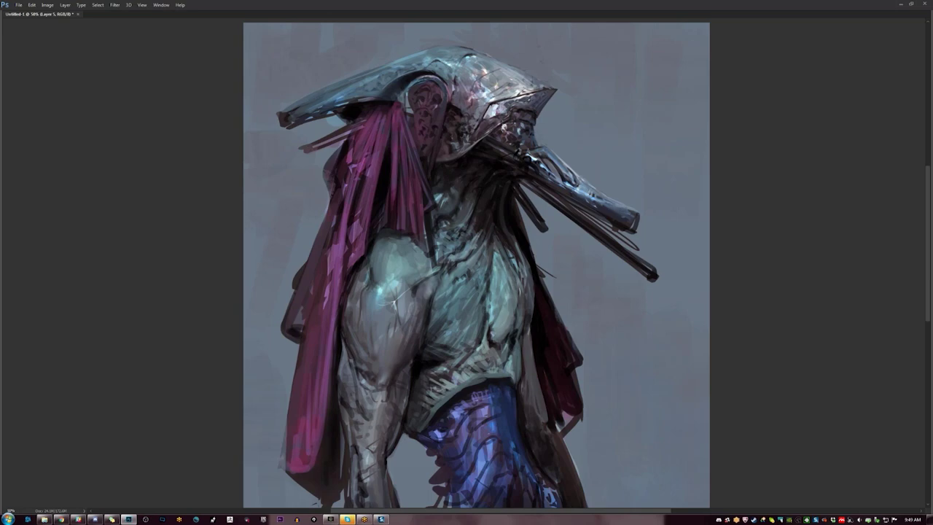
Paint strokes along the underside of the helmet's crest and down the magenta hair strands beneath it
{"action": "left_click_drag", "start_coordinate": [373, 92], "coordinate": [329, 102]}
{"action": "key", "text": "ctrl+minus"}
{"action": "key", "text": "ctrl+minus"}
{"action": "key", "text": "ctrl+plus"}
{"action": "scroll", "coordinate": [439, 230], "scroll_direction": "up", "scroll_amount": 1}
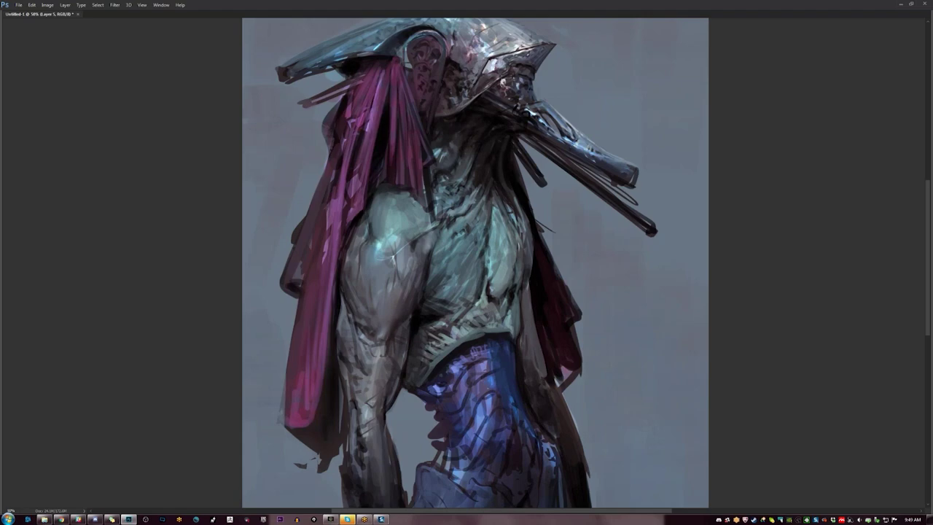
{"action": "left_click_drag", "start_coordinate": [394, 72], "coordinate": [372, 145]}
{"action": "mouse_move", "coordinate": [390, 67]}
{"action": "left_mouse_down"}
{"action": "mouse_move", "coordinate": [390, 134]}
{"action": "mouse_move", "coordinate": [405, 137]}
{"action": "left_mouse_up"}
{"action": "left_click_drag", "start_coordinate": [374, 96], "coordinate": [366, 118]}
{"action": "key", "text": "ctrl+minus"}
{"action": "key", "text": "ctrl+minus"}
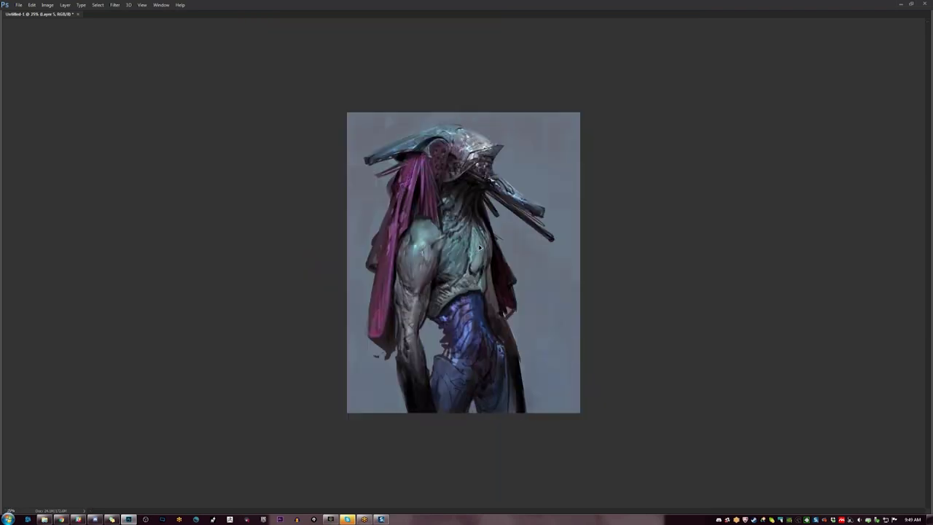
Mirror the canvas, add a stroke where the chest meets the shoulder, and mirror the canvas back
{"action": "key", "text": "ctrl+shift+h"}
{"action": "key", "text": "ctrl+plus"}
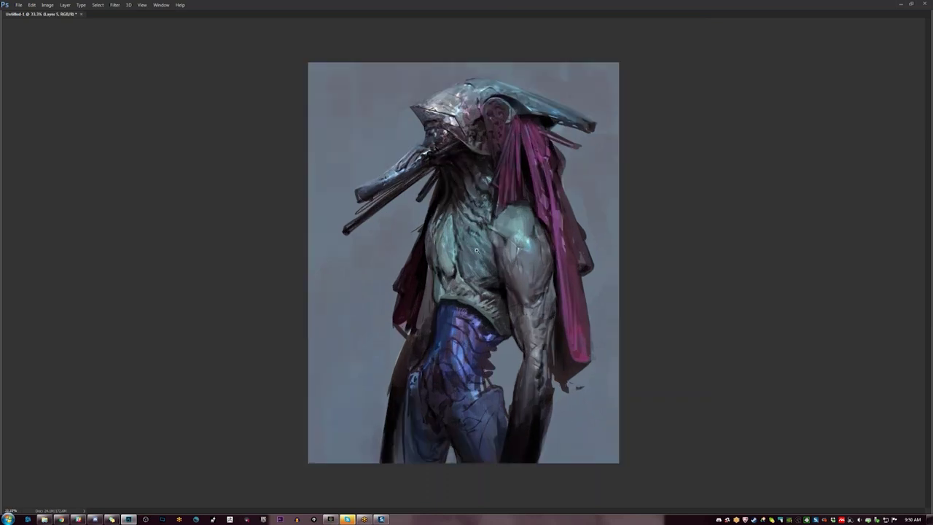
{"action": "key", "text": "ctrl+plus"}
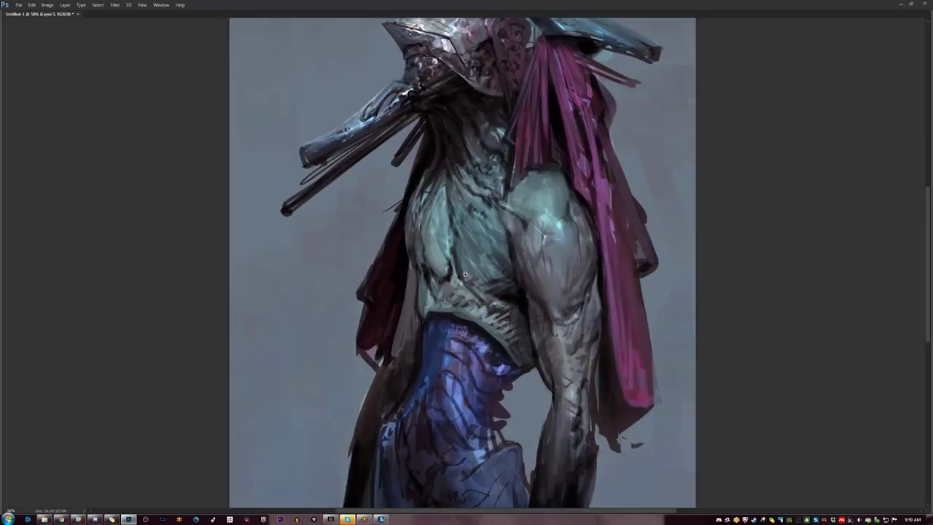
{"action": "left_click_drag", "start_coordinate": [495, 216], "coordinate": [475, 204]}
{"action": "key", "text": "ctrl+minus"}
{"action": "key", "text": "ctrl+minus"}
{"action": "key", "text": "h"}
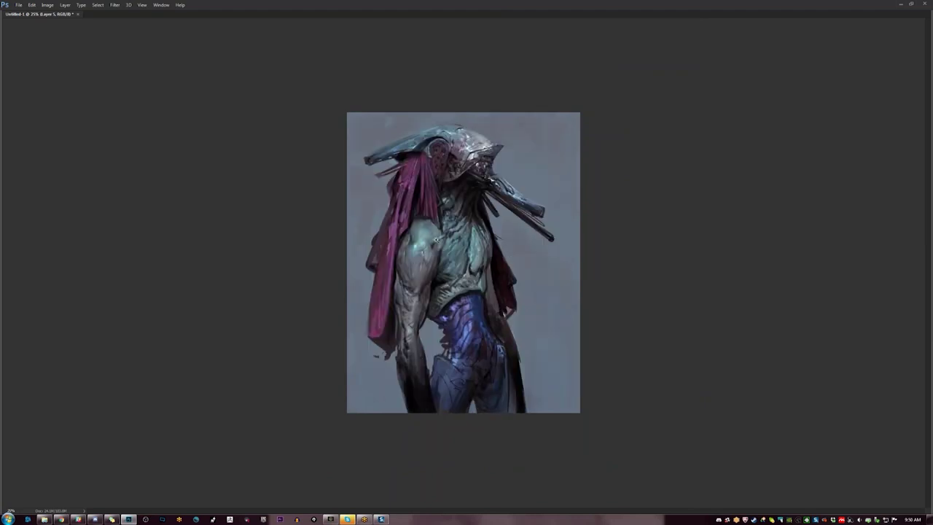
{"action": "key", "text": "ctrl+plus"}
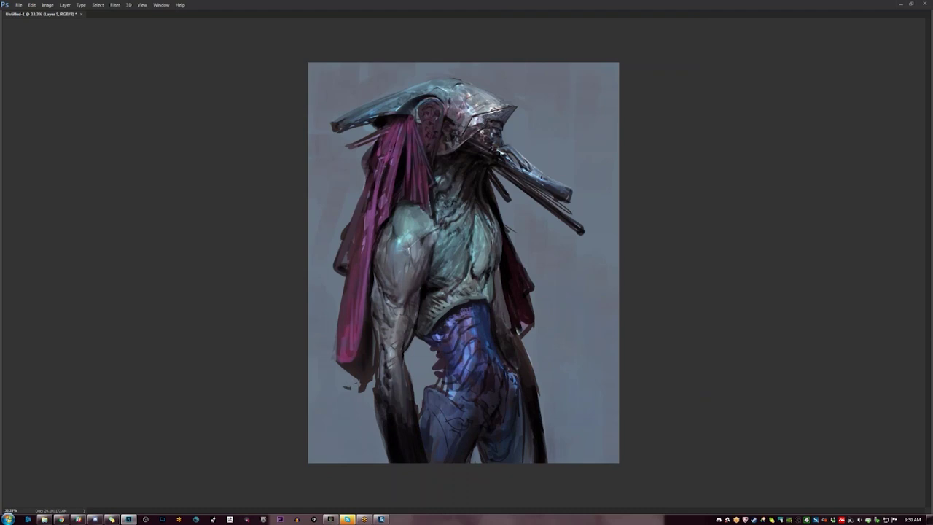
Show the interface panels and set the brush to Overlay mode at 400 px with white as the foreground colour
{"action": "key", "text": "ctrl+minus"}
{"action": "key", "text": "Tab"}
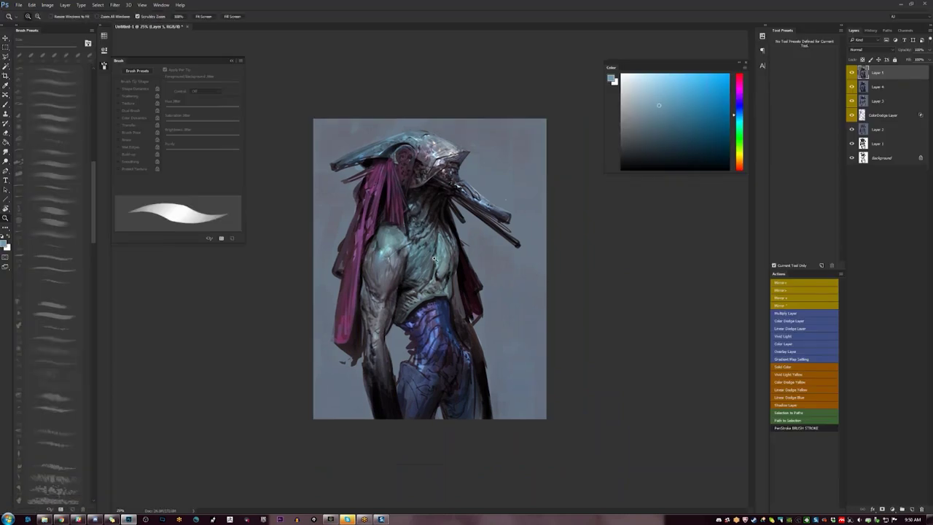
{"action": "left_click", "coordinate": [435, 259], "text": "ctrl"}
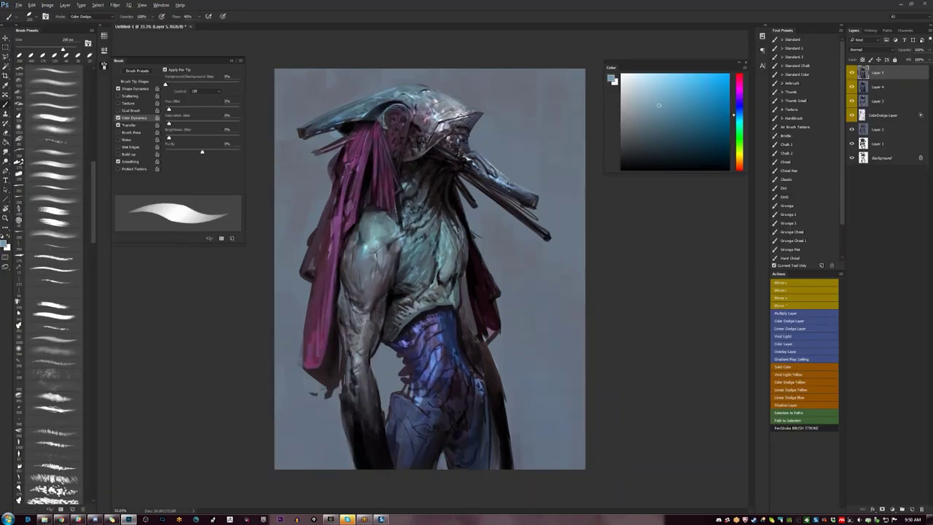
{"action": "key", "text": "shift+alt+o"}
{"action": "key", "text": "d"}
{"action": "key", "text": "x"}
{"action": "key", "text": "bracketright"}
{"action": "key", "text": "bracketright"}
Try lightening the creature's arm and torso with broad white strokes, judge them at smaller size and undo them
{"action": "mouse_move", "coordinate": [371, 218]}
{"action": "left_mouse_down"}
{"action": "mouse_move", "coordinate": [364, 244]}
{"action": "mouse_move", "coordinate": [434, 168]}
{"action": "mouse_move", "coordinate": [409, 263]}
{"action": "mouse_move", "coordinate": [419, 292]}
{"action": "mouse_move", "coordinate": [394, 324]}
{"action": "mouse_move", "coordinate": [445, 291]}
{"action": "mouse_move", "coordinate": [387, 233]}
{"action": "mouse_move", "coordinate": [361, 314]}
{"action": "mouse_move", "coordinate": [358, 336]}
{"action": "mouse_move", "coordinate": [379, 306]}
{"action": "mouse_move", "coordinate": [361, 372]}
{"action": "mouse_move", "coordinate": [375, 455]}
{"action": "left_mouse_up"}
{"action": "key", "text": "z"}
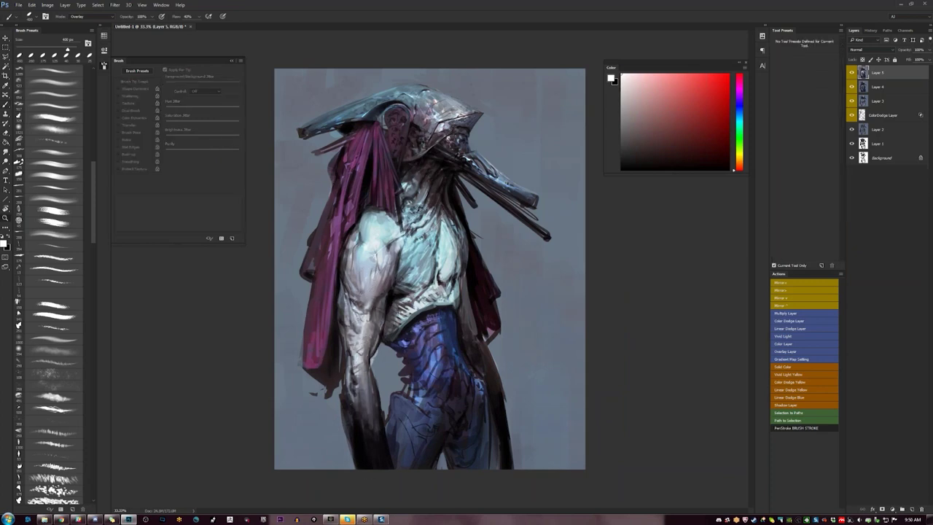
{"action": "left_click", "coordinate": [476, 335], "text": "alt"}
{"action": "left_click", "coordinate": [477, 335], "text": "alt"}
{"action": "left_click", "coordinate": [477, 335], "text": "alt"}
{"action": "left_click", "coordinate": [476, 322], "text": "alt"}
{"action": "left_click", "coordinate": [478, 321]}
{"action": "key", "text": "ctrl+plus"}
{"action": "key", "text": "ctrl+plus"}
{"action": "key", "text": "ctrl+plus"}
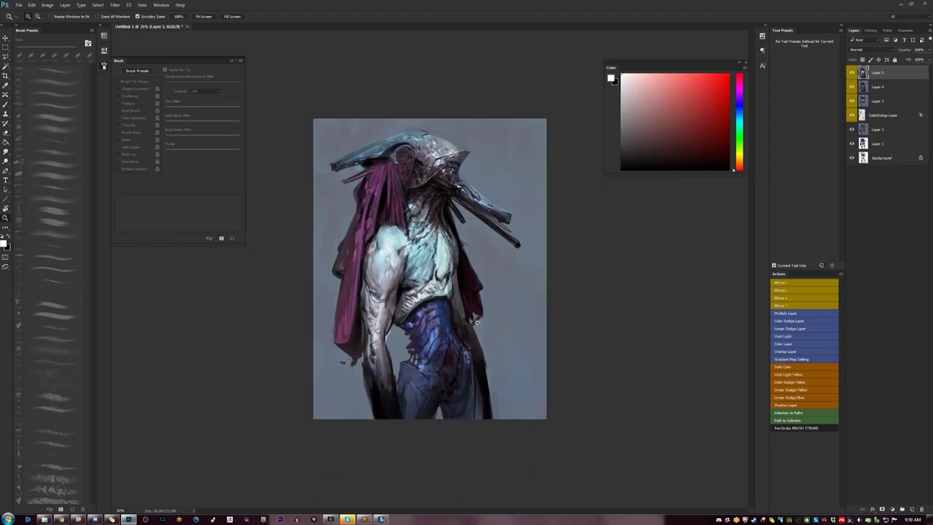
{"action": "key", "text": "F2"}
{"action": "key", "text": "F2"}
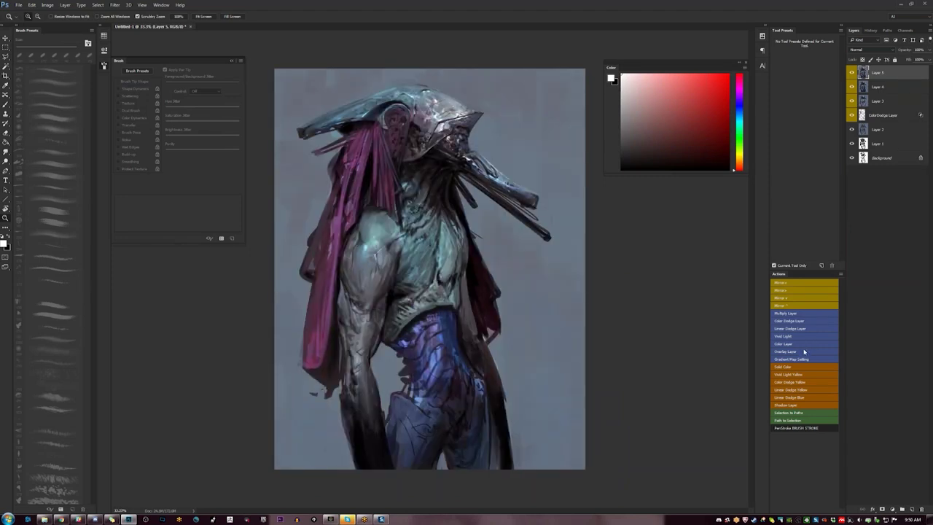
Add an Overlay layer and darken the creature's arms and torso on it with broad black strokes
{"action": "left_click", "coordinate": [804, 353]}
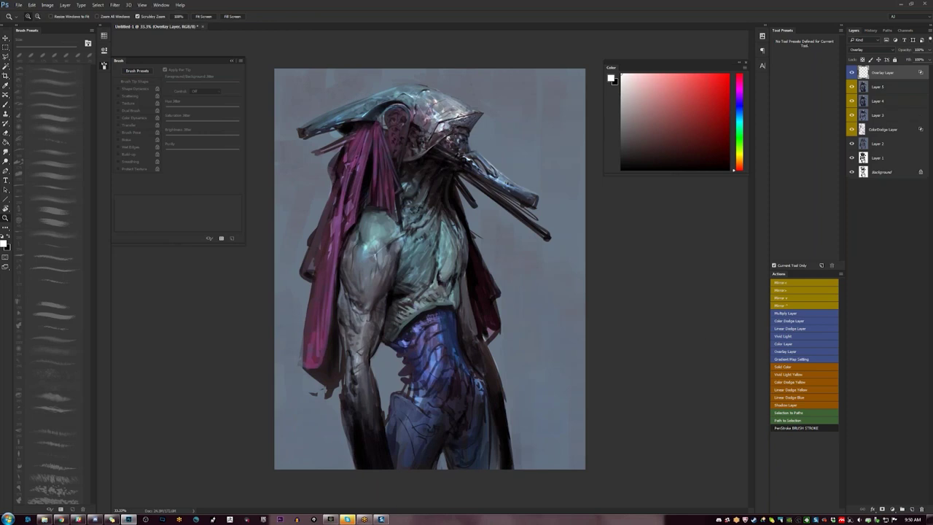
{"action": "key", "text": "b"}
{"action": "key", "text": "x"}
{"action": "mouse_move", "coordinate": [358, 239]}
{"action": "left_mouse_down"}
{"action": "mouse_move", "coordinate": [353, 270]}
{"action": "mouse_move", "coordinate": [370, 213]}
{"action": "mouse_move", "coordinate": [365, 281]}
{"action": "mouse_move", "coordinate": [389, 255]}
{"action": "mouse_move", "coordinate": [382, 282]}
{"action": "mouse_move", "coordinate": [411, 178]}
{"action": "mouse_move", "coordinate": [419, 179]}
{"action": "mouse_move", "coordinate": [390, 317]}
{"action": "mouse_move", "coordinate": [418, 290]}
{"action": "mouse_move", "coordinate": [420, 181]}
{"action": "mouse_move", "coordinate": [430, 294]}
{"action": "mouse_move", "coordinate": [444, 247]}
{"action": "mouse_move", "coordinate": [458, 269]}
{"action": "mouse_move", "coordinate": [455, 288]}
{"action": "mouse_move", "coordinate": [396, 325]}
{"action": "mouse_move", "coordinate": [455, 299]}
{"action": "mouse_move", "coordinate": [385, 253]}
{"action": "mouse_move", "coordinate": [356, 273]}
{"action": "mouse_move", "coordinate": [348, 301]}
{"action": "mouse_move", "coordinate": [355, 241]}
{"action": "mouse_move", "coordinate": [355, 341]}
{"action": "mouse_move", "coordinate": [366, 330]}
{"action": "mouse_move", "coordinate": [357, 373]}
{"action": "mouse_move", "coordinate": [352, 358]}
{"action": "mouse_move", "coordinate": [357, 411]}
{"action": "mouse_move", "coordinate": [357, 380]}
{"action": "mouse_move", "coordinate": [378, 441]}
{"action": "mouse_move", "coordinate": [365, 341]}
{"action": "mouse_move", "coordinate": [366, 350]}
{"action": "mouse_move", "coordinate": [398, 266]}
{"action": "mouse_move", "coordinate": [491, 376]}
{"action": "left_mouse_up"}
Examine the darkened arms and torso against the rest of the figure at several zoom levels
{"action": "key", "text": "z"}
{"action": "left_click", "coordinate": [507, 168], "text": "alt"}
{"action": "left_click", "coordinate": [507, 168], "text": "alt"}
{"action": "left_click", "coordinate": [506, 168], "text": "alt"}
{"action": "left_click", "coordinate": [507, 386]}
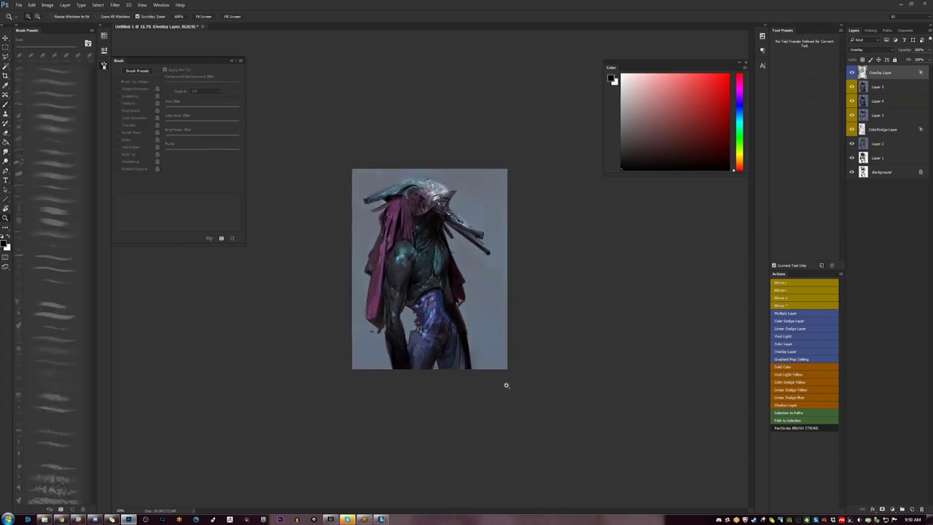
{"action": "left_click", "coordinate": [505, 375]}
{"action": "left_click", "coordinate": [496, 334]}
{"action": "left_click", "coordinate": [501, 330], "text": "alt"}
{"action": "left_click", "coordinate": [501, 330], "text": "alt"}
{"action": "left_click", "coordinate": [501, 330], "text": "alt"}
{"action": "left_click", "coordinate": [499, 334]}
{"action": "left_click", "coordinate": [498, 334]}
{"action": "left_click", "coordinate": [498, 336]}
{"action": "left_click", "coordinate": [495, 340], "text": "alt"}
{"action": "left_click", "coordinate": [496, 341], "text": "alt"}
{"action": "left_click", "coordinate": [498, 345]}
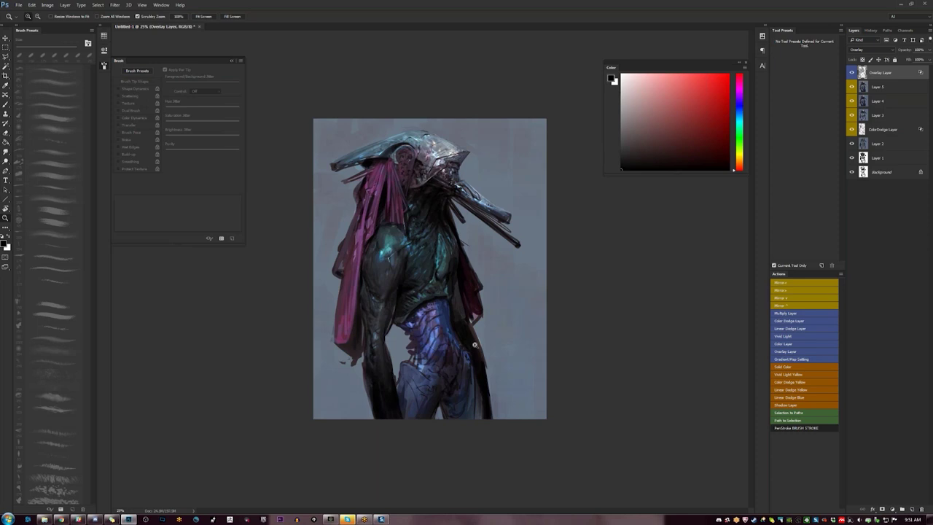
Try darkening the shoulder with a broad black stroke after checking the mirrored figure, and undo that stroke
{"action": "key", "text": "b"}
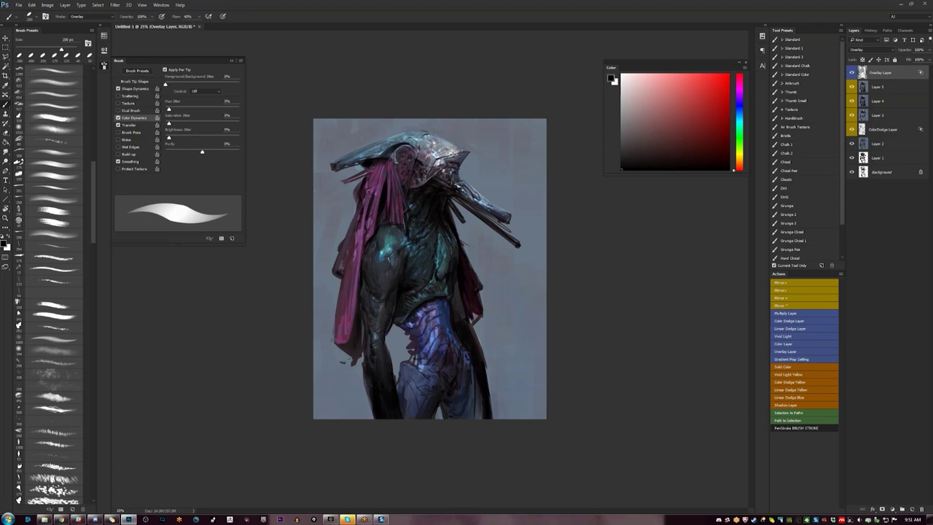
{"action": "key", "text": "]"}
{"action": "key", "text": "]"}
{"action": "key", "text": "ctrl+shift+h"}
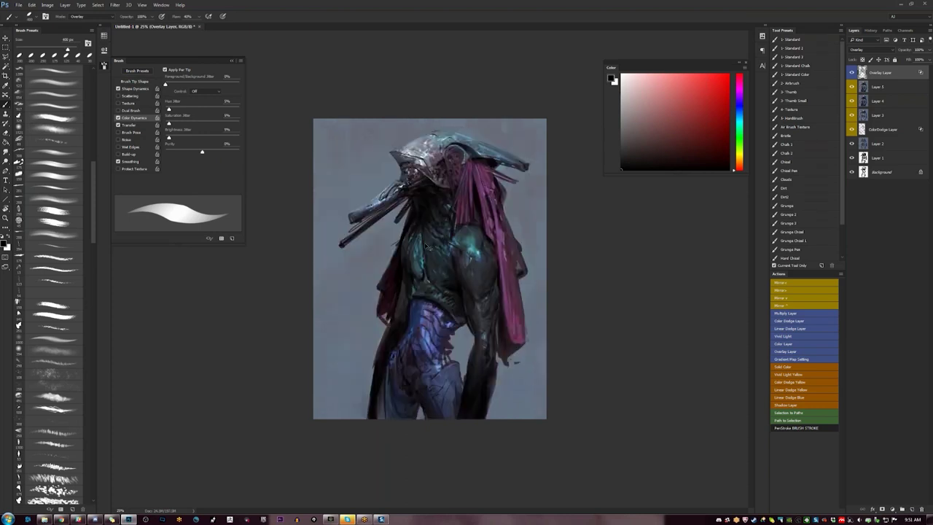
{"action": "key", "text": "ctrl+shift+h"}
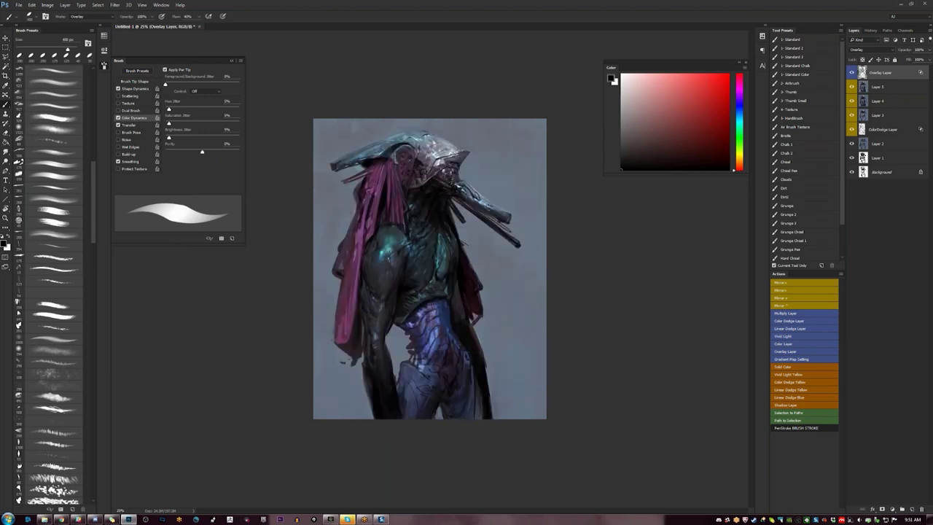
{"action": "mouse_move", "coordinate": [389, 256]}
{"action": "left_mouse_down"}
{"action": "mouse_move", "coordinate": [409, 245]}
{"action": "mouse_move", "coordinate": [385, 256]}
{"action": "mouse_move", "coordinate": [388, 249]}
{"action": "mouse_move", "coordinate": [381, 265]}
{"action": "left_mouse_up"}
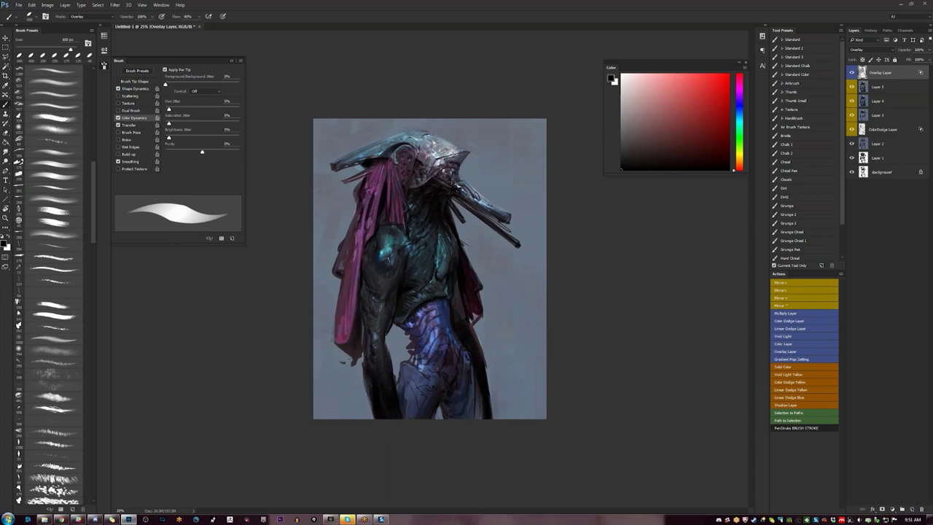
{"action": "key", "text": "ctrl+z"}
Darken the creature's shoulder and upper arm on the Overlay layer with broad black strokes, undoing an unwanted one
{"action": "left_click_drag", "start_coordinate": [387, 277], "coordinate": [382, 251]}
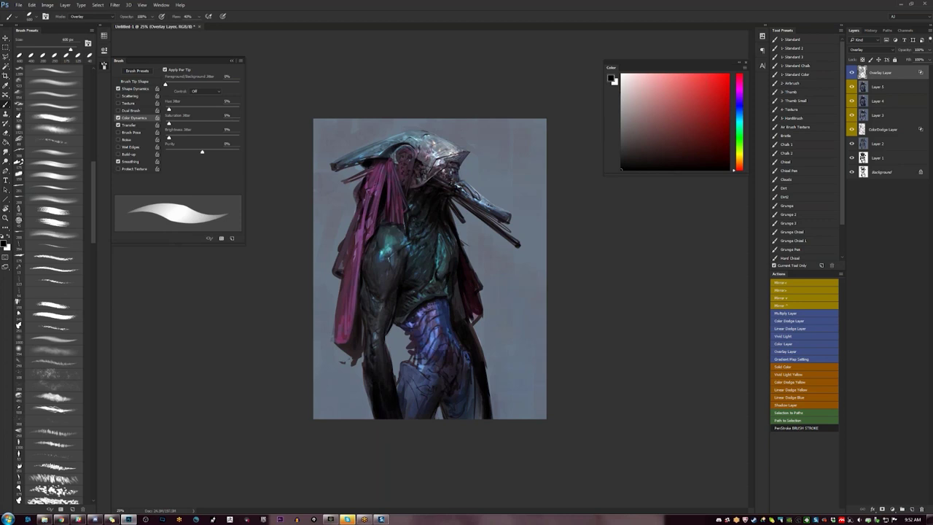
{"action": "key", "text": "ctrl+plus"}
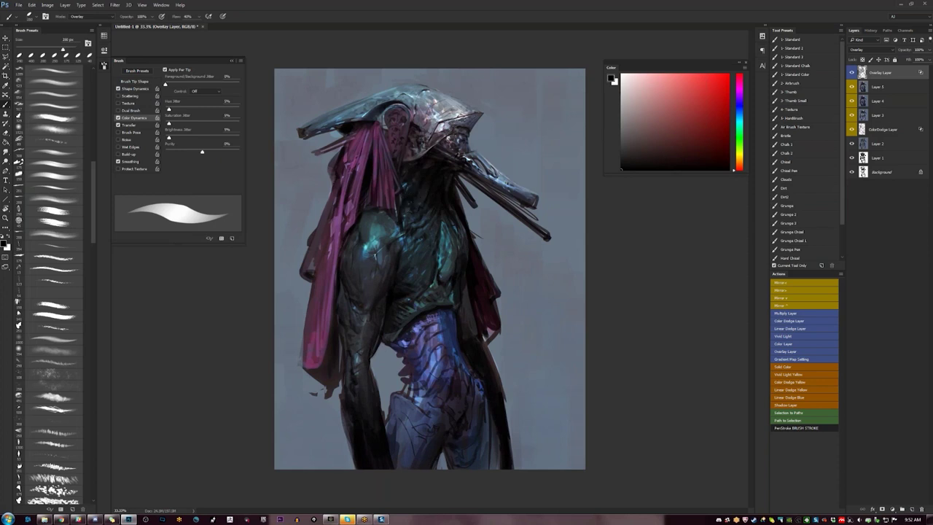
{"action": "key", "text": "]"}
{"action": "key", "text": "ctrl+z"}
{"action": "key", "text": "bracketright"}
{"action": "mouse_move", "coordinate": [377, 267]}
{"action": "left_mouse_down"}
{"action": "mouse_move", "coordinate": [363, 251]}
{"action": "mouse_move", "coordinate": [369, 285]}
{"action": "mouse_move", "coordinate": [356, 314]}
{"action": "mouse_move", "coordinate": [379, 281]}
{"action": "left_mouse_up"}
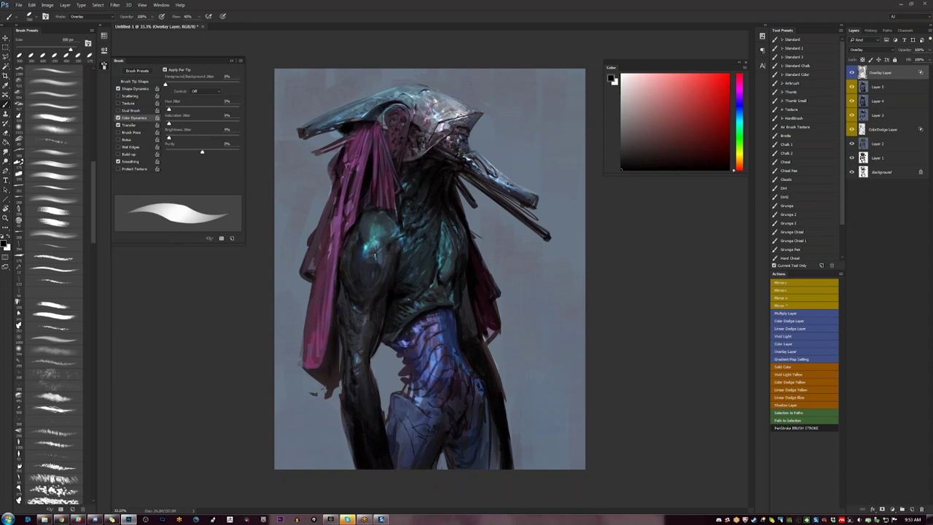
{"action": "left_click_drag", "start_coordinate": [365, 240], "coordinate": [375, 208]}
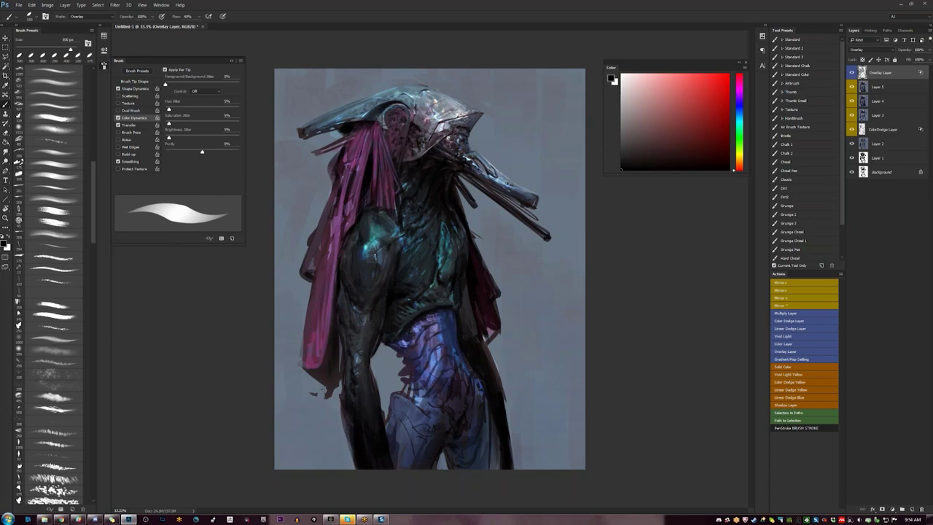
Darken the snout and the face area beneath the helmet on the mirrored canvas with a smaller black brush
{"action": "key", "text": "ctrl+shift+h"}
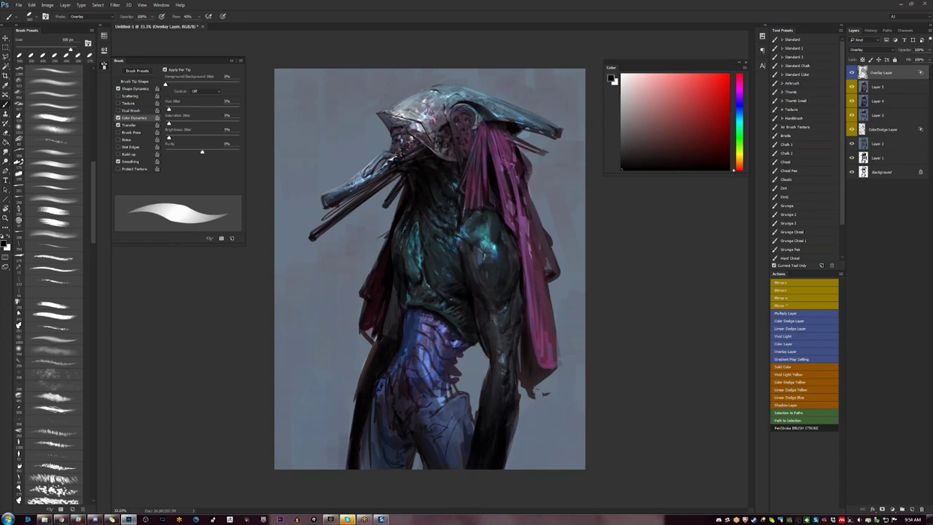
{"action": "key", "text": "bracketleft"}
{"action": "key", "text": "bracketleft"}
{"action": "key", "text": "bracketleft"}
{"action": "left_click_drag", "start_coordinate": [358, 185], "coordinate": [390, 164]}
{"action": "left_click_drag", "start_coordinate": [396, 121], "coordinate": [418, 133]}
{"action": "key", "text": "F1"}
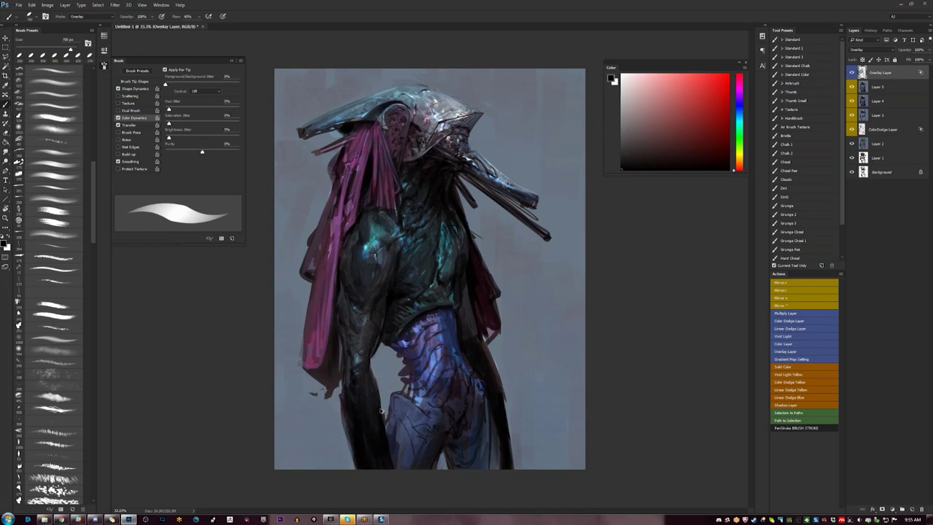
Sample the hair's purple and stroke it over the hair strands with a 300 px brush, undoing the first stroke
{"action": "key", "text": "ctrl+shift+h"}
{"action": "key", "text": "F2"}
{"action": "left_click", "coordinate": [354, 158], "text": "alt"}
{"action": "left_click_drag", "start_coordinate": [355, 157], "coordinate": [309, 314]}
{"action": "key", "text": "ctrl+z"}
{"action": "left_click_drag", "start_coordinate": [375, 152], "coordinate": [377, 180]}
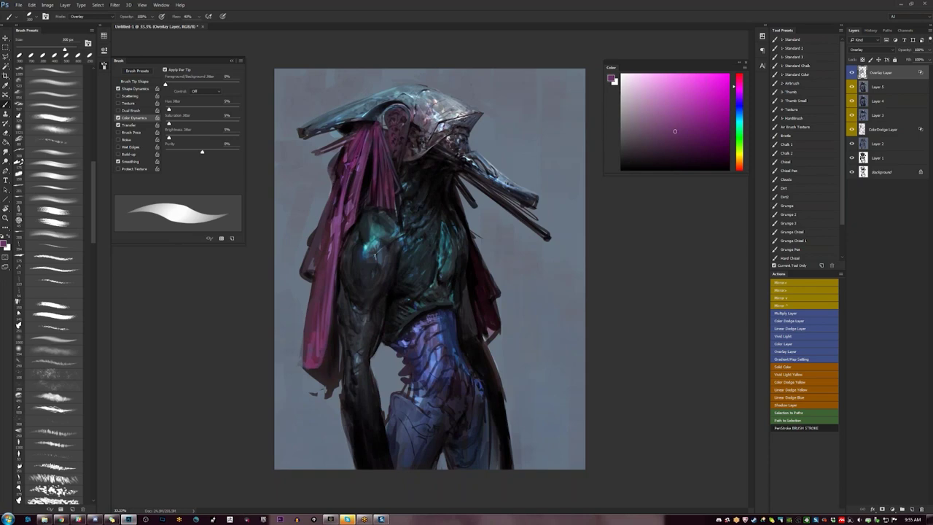
Brighten the long magenta hair strands on the Overlay layer with pale pink strokes from the scalp down to the tips
{"action": "key", "text": "F2"}
{"action": "key", "text": "F2"}
{"action": "left_click", "coordinate": [639, 87]}
{"action": "left_click_drag", "start_coordinate": [367, 136], "coordinate": [338, 249]}
{"action": "left_click_drag", "start_coordinate": [346, 177], "coordinate": [309, 312]}
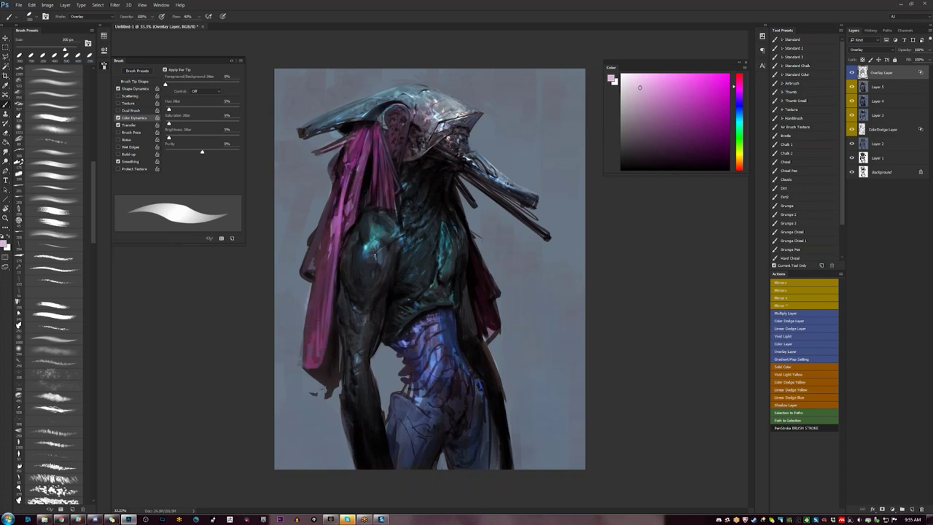
{"action": "left_click_drag", "start_coordinate": [319, 257], "coordinate": [318, 325]}
{"action": "left_click_drag", "start_coordinate": [329, 239], "coordinate": [326, 301]}
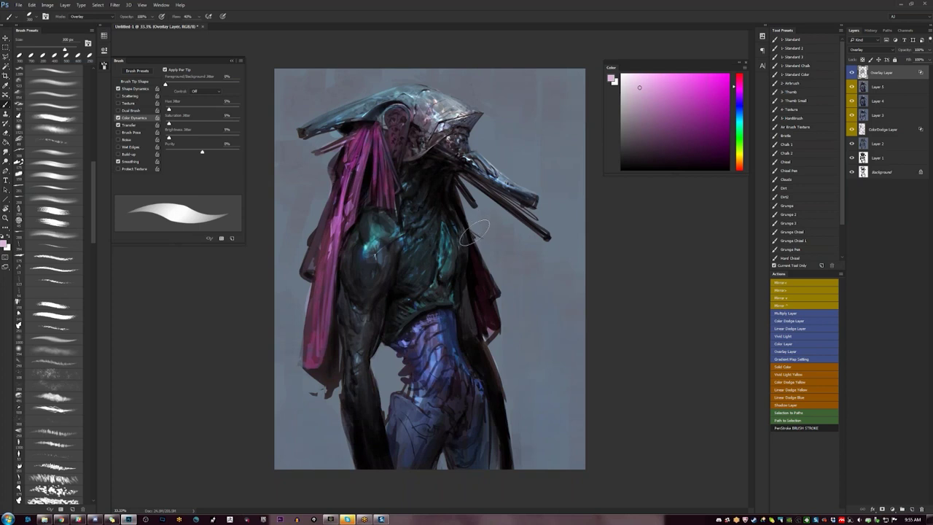
Compare the figure with and without the Overlay layer
{"action": "left_click", "coordinate": [851, 73]}
{"action": "left_click", "coordinate": [851, 73]}
{"action": "left_click", "coordinate": [852, 73]}
{"action": "left_click", "coordinate": [852, 73]}
{"action": "left_click", "coordinate": [852, 74]}
{"action": "left_click", "coordinate": [852, 73]}
{"action": "left_click", "coordinate": [851, 74]}
{"action": "left_click", "coordinate": [851, 73]}
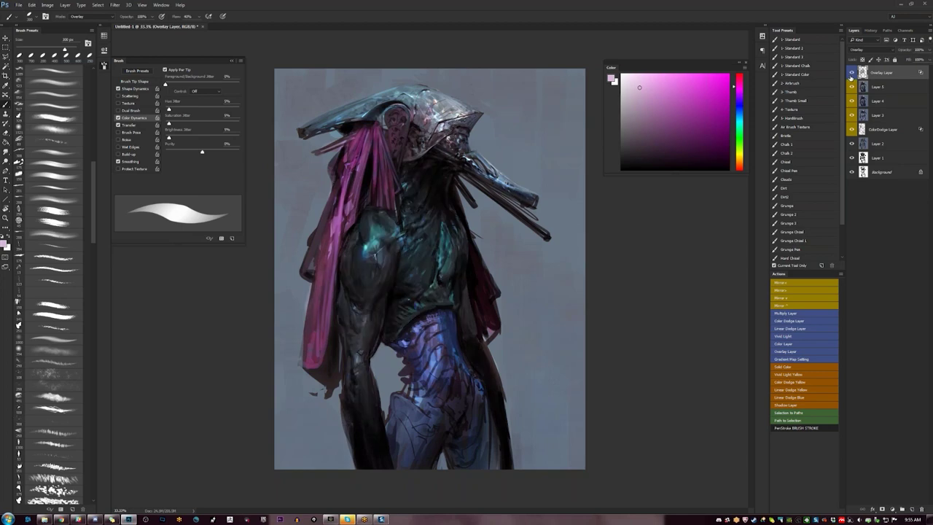
{"action": "left_click", "coordinate": [852, 74]}
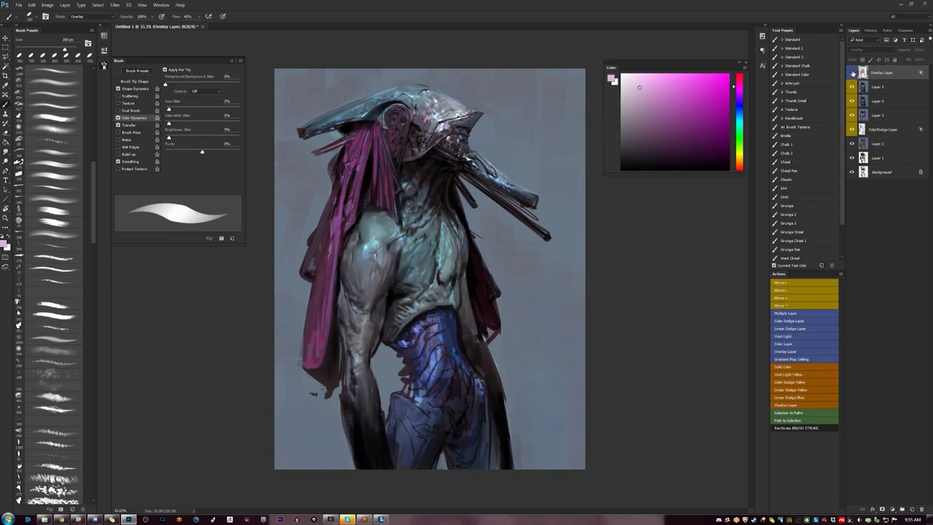
{"action": "left_click", "coordinate": [852, 74]}
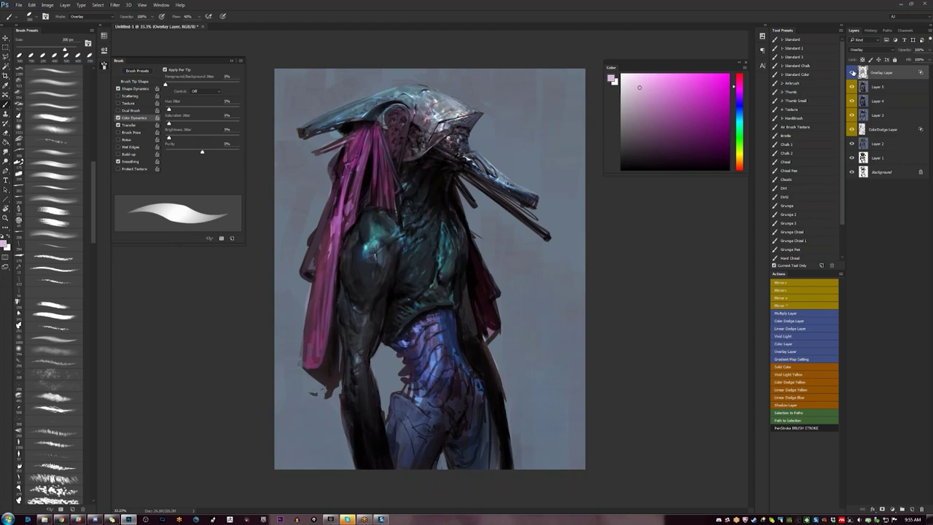
{"action": "left_click", "coordinate": [852, 73]}
Combine the artwork and its Overlay adjustments into a single normal layer above Layer 5 and check it against the layers below
{"action": "key", "text": "ctrl+alt+z"}
{"action": "key", "text": "ctrl+alt+z"}
{"action": "key", "text": "ctrl+shift+z"}
{"action": "key", "text": "ctrl+shift+z"}
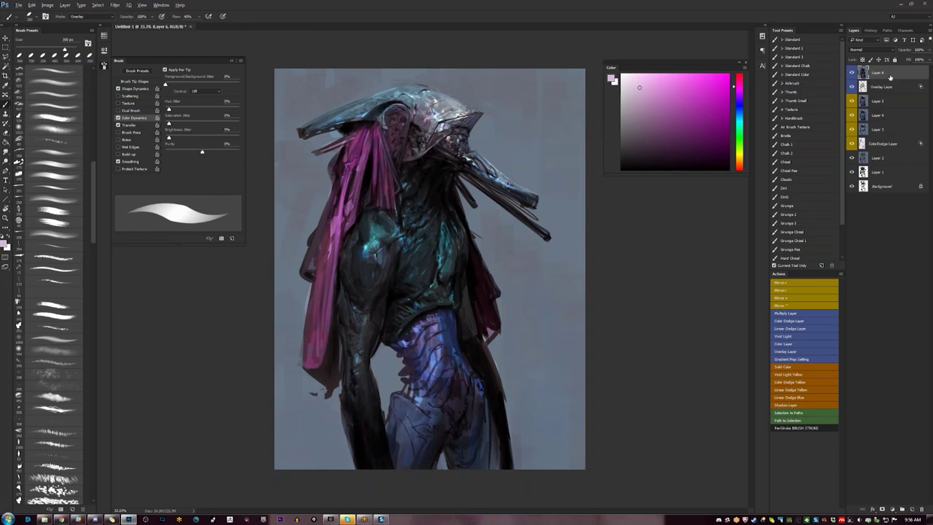
{"action": "left_click", "coordinate": [887, 100], "text": "shift"}
{"action": "key", "text": "ctrl+e"}
{"action": "left_click", "coordinate": [853, 74]}
{"action": "left_click", "coordinate": [853, 73]}
Set the brush to Normal mode and paint over the upper arm with dark blue-greys sampled from the shoulder
{"action": "left_click", "coordinate": [377, 253], "text": "alt"}
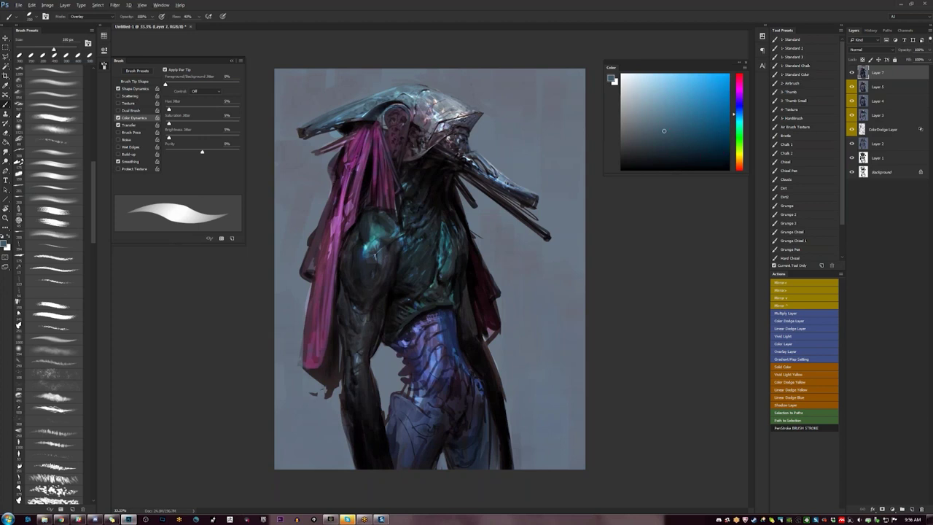
{"action": "key", "text": "shift+alt+n"}
{"action": "left_click", "coordinate": [377, 263], "text": "alt"}
{"action": "left_click_drag", "start_coordinate": [376, 264], "coordinate": [376, 278]}
{"action": "left_click", "coordinate": [346, 254], "text": "alt"}
{"action": "left_click", "coordinate": [359, 274], "text": "alt"}
{"action": "left_click_drag", "start_coordinate": [361, 277], "coordinate": [355, 285]}
{"action": "key", "text": "bracketright"}
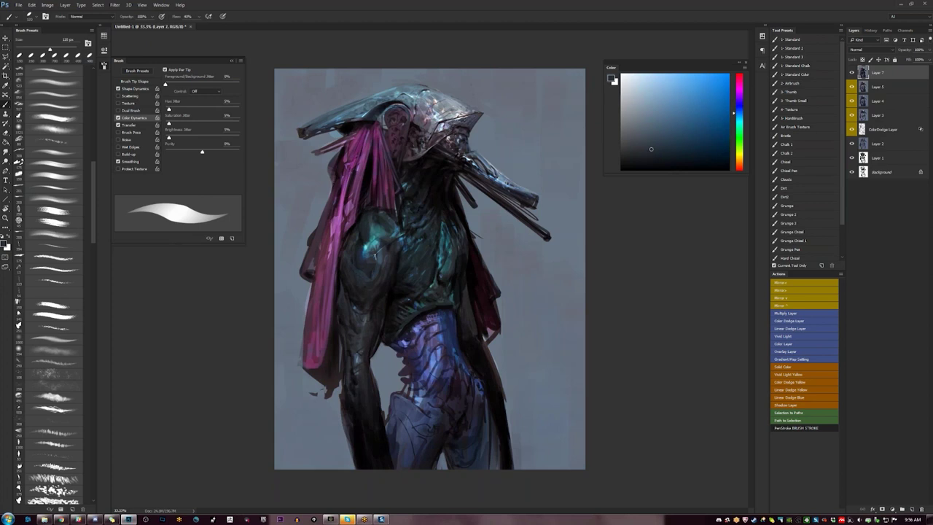
Model the shoulder and upper arm muscles with sampled blue-grey tones, using a brush of about 60 px
{"action": "key", "text": "bracketleft"}
{"action": "key", "text": "bracketleft"}
{"action": "left_click", "coordinate": [371, 219], "text": "alt"}
{"action": "left_click", "coordinate": [376, 255], "text": "alt"}
{"action": "key", "text": "]"}
{"action": "key", "text": "]"}
{"action": "key", "text": "]"}
{"action": "key", "text": "]"}
{"action": "key", "text": "]"}
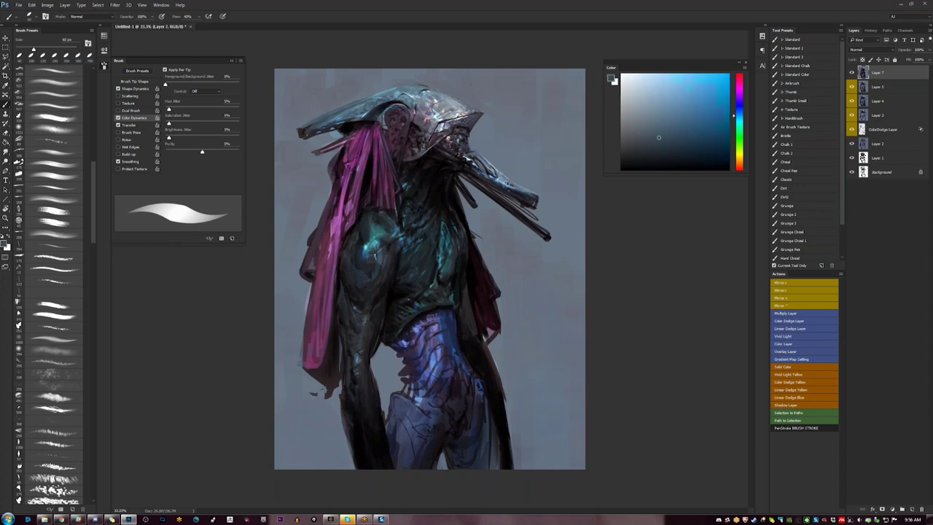
{"action": "left_click", "coordinate": [376, 255], "text": "alt"}
{"action": "key", "text": "bracketleft"}
{"action": "key", "text": "bracketleft"}
{"action": "key", "text": "bracketleft"}
{"action": "key", "text": "bracketleft"}
Rework the torso's lower edge above the blue waist with sampled dark teal and black strokes
{"action": "left_click", "coordinate": [413, 310], "text": "alt"}
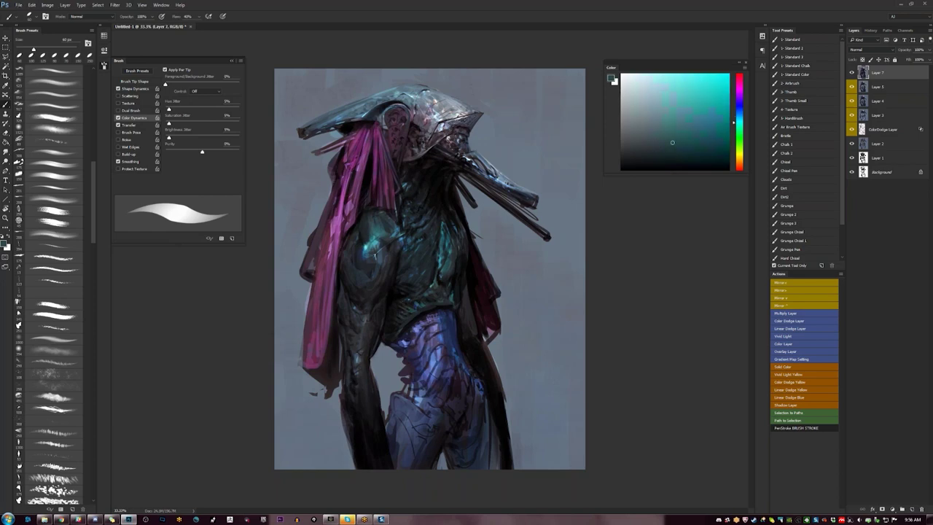
{"action": "key", "text": "bracketright"}
{"action": "key", "text": "bracketright"}
{"action": "key", "text": "bracketright"}
{"action": "key", "text": "d"}
{"action": "left_click", "coordinate": [421, 313], "text": "alt"}
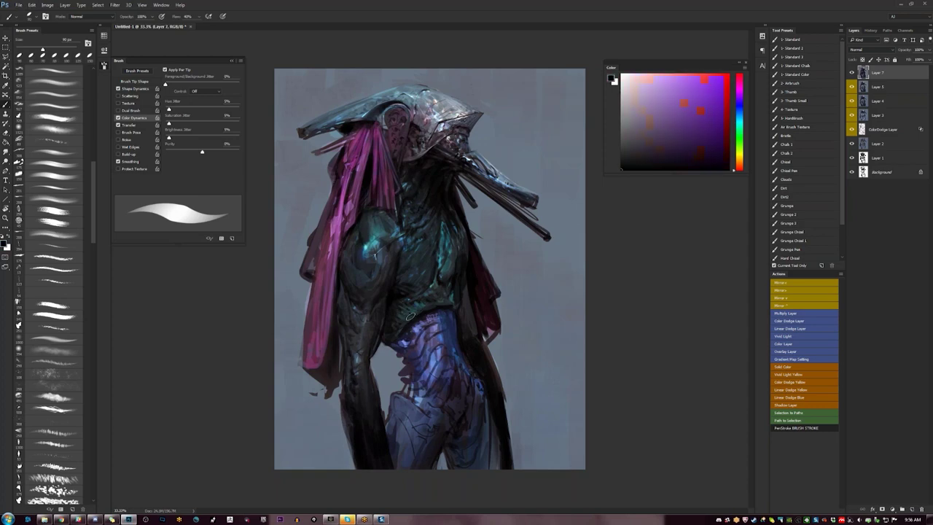
{"action": "key", "text": "bracketleft"}
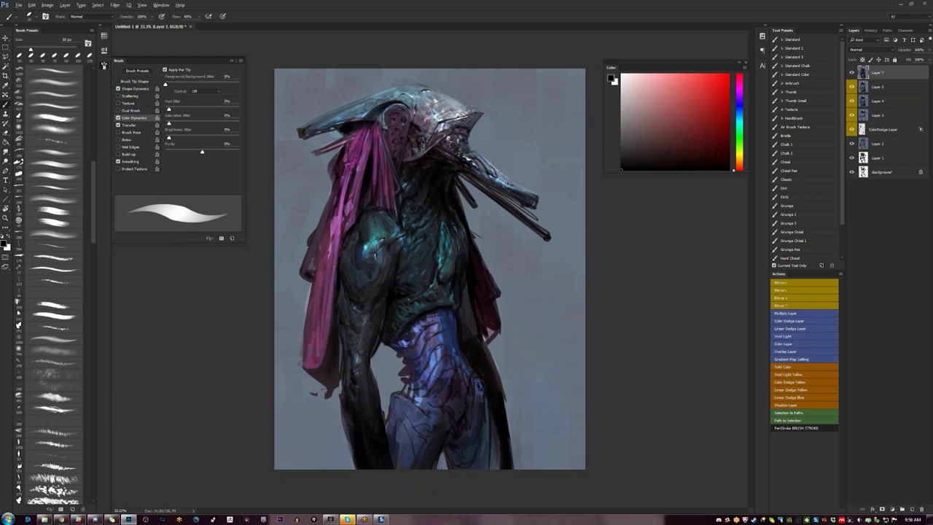
Refine the shoulder, upper arm and torso's lower edge with small strokes of sampled dark blue and teal tones
{"action": "left_click", "coordinate": [380, 240], "text": "alt"}
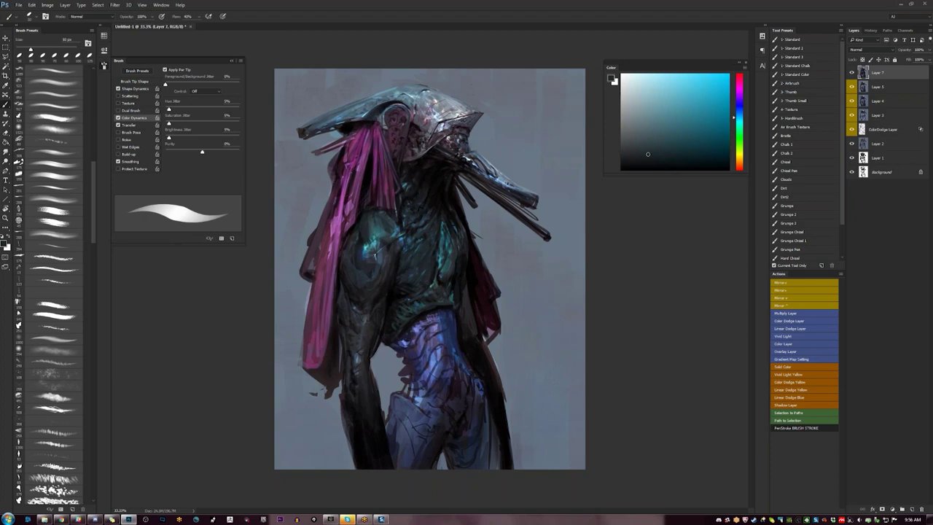
{"action": "left_click", "coordinate": [373, 252], "text": "alt"}
{"action": "left_click", "coordinate": [373, 253], "text": "alt"}
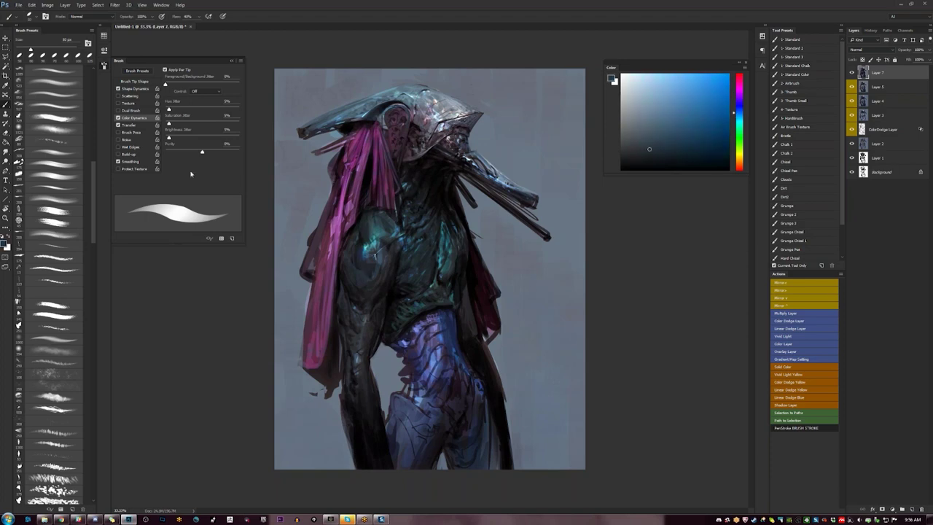
{"action": "left_click", "coordinate": [365, 273], "text": "alt"}
{"action": "key", "text": "]"}
{"action": "key", "text": "bracketleft"}
{"action": "key", "text": "bracketright"}
{"action": "left_click", "coordinate": [412, 304], "text": "alt"}
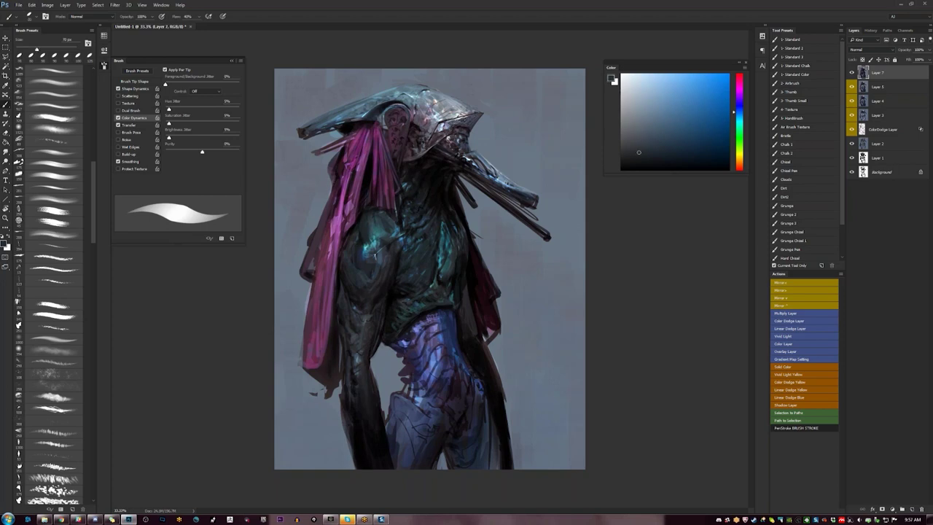
Paint dark strands and shadows on the neck beneath the helmet, working on both the mirrored and normal canvas
{"action": "key", "text": "F2"}
{"action": "key", "text": "d"}
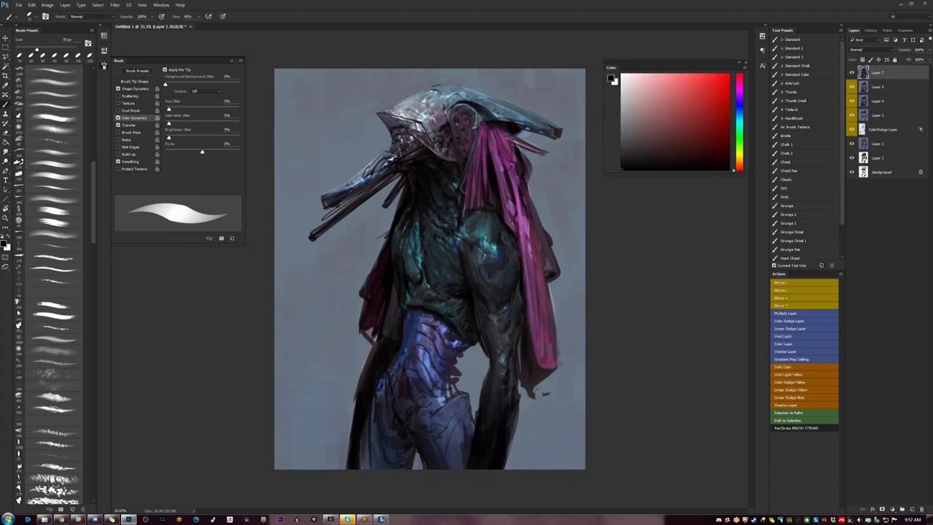
{"action": "left_click", "coordinate": [441, 196], "text": "alt"}
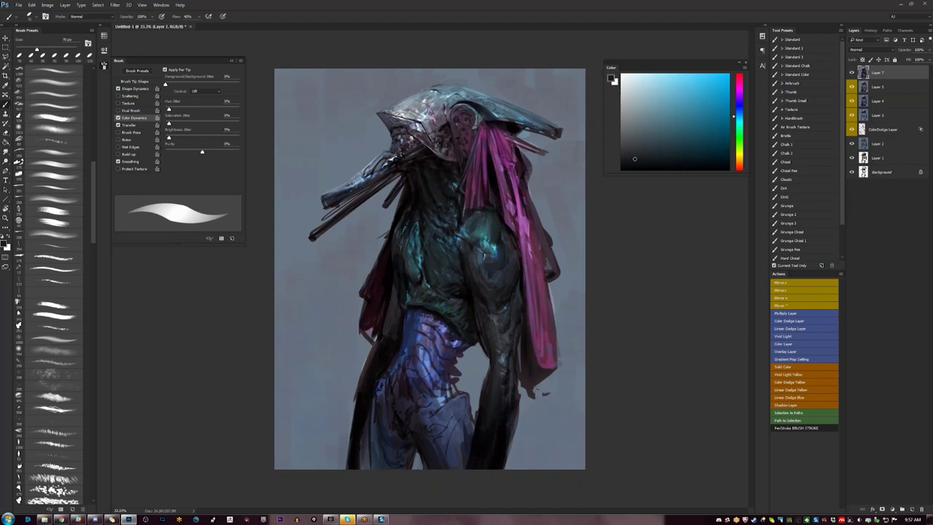
{"action": "key", "text": "F2"}
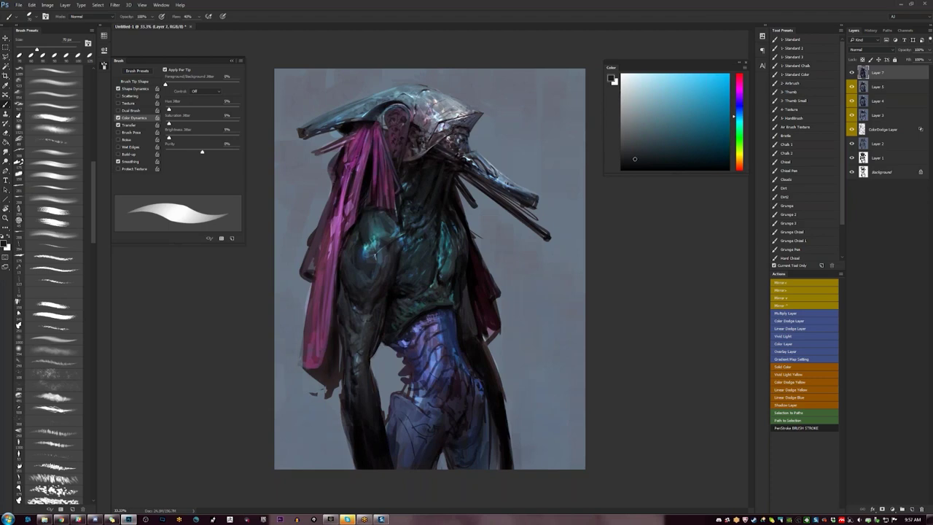
{"action": "left_click", "coordinate": [474, 168], "text": "alt"}
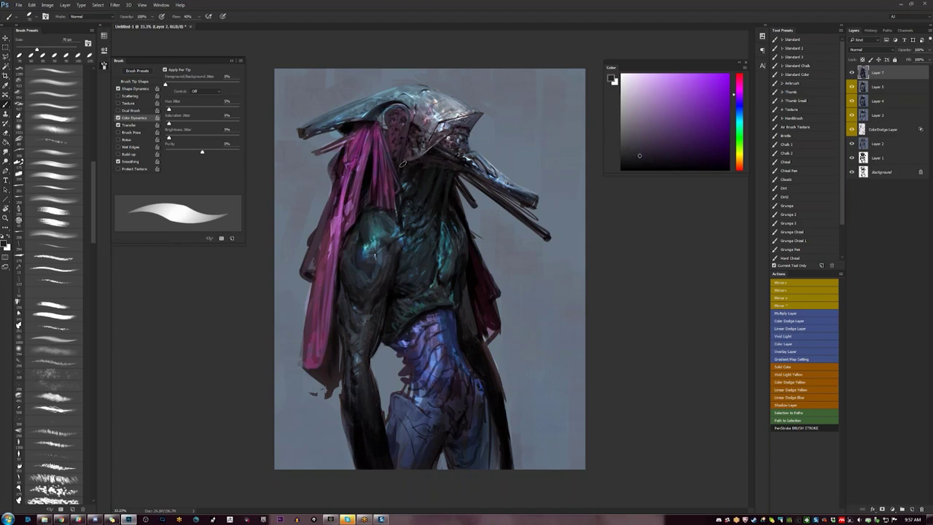
{"action": "left_click", "coordinate": [403, 164], "text": "alt"}
Mirror the canvas and touch up the shoulder and adjoining chest with sampled teal and bright blue tones
{"action": "key", "text": "z"}
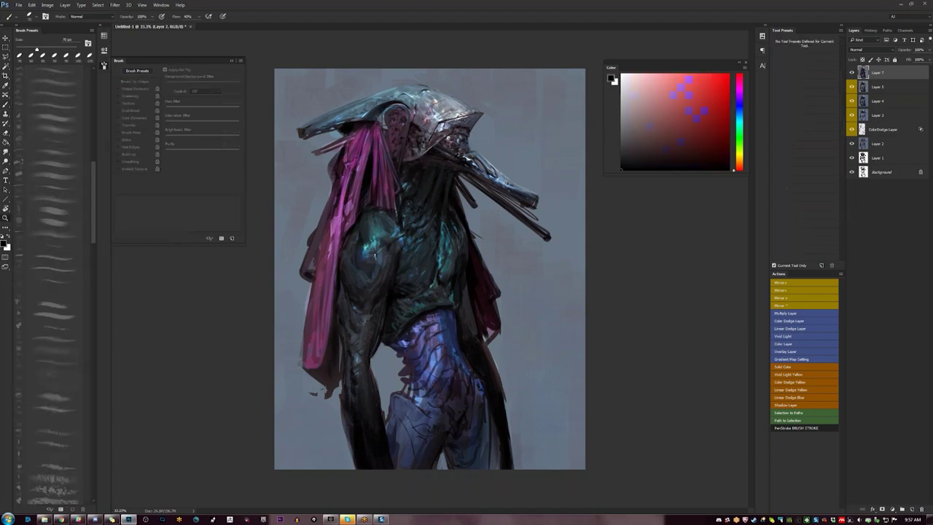
{"action": "left_click", "coordinate": [411, 267], "text": "alt"}
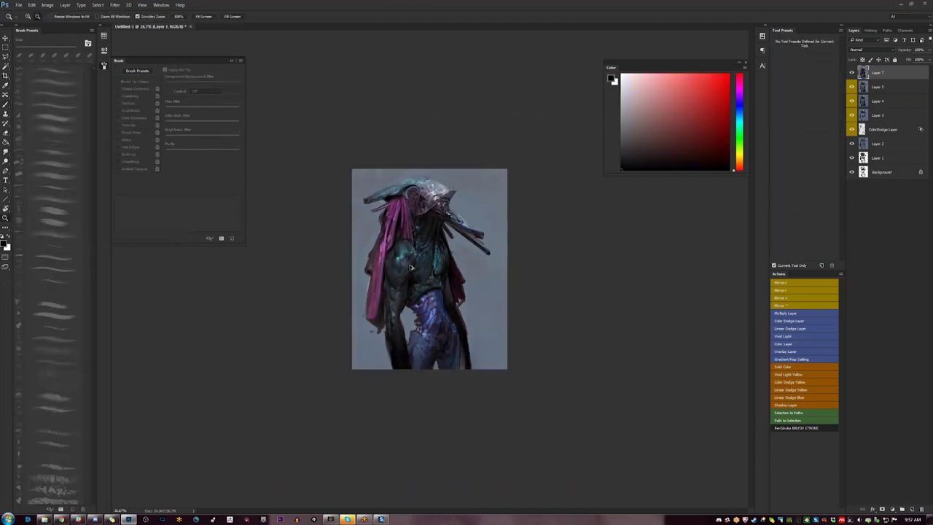
{"action": "key", "text": "F2"}
{"action": "left_click", "coordinate": [411, 268]}
{"action": "left_click", "coordinate": [410, 268]}
{"action": "key", "text": "b"}
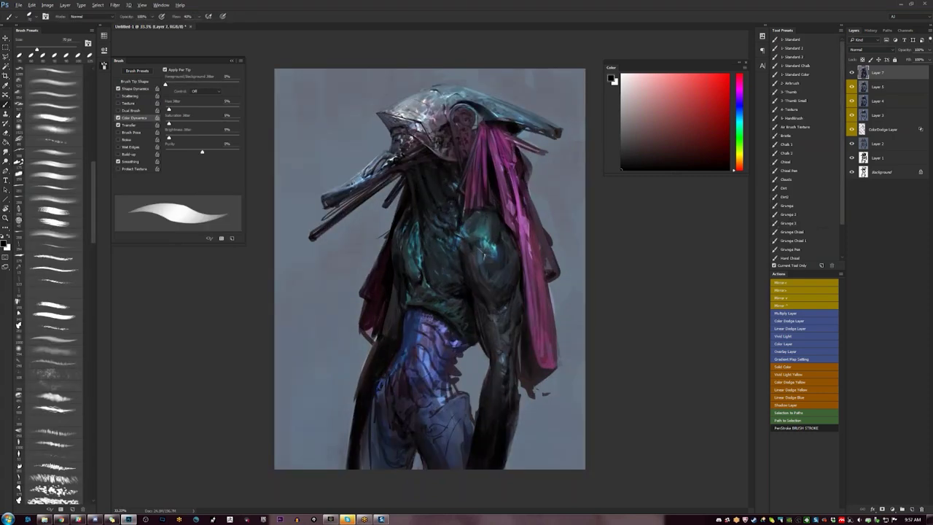
{"action": "left_click", "coordinate": [460, 217], "text": "alt"}
{"action": "left_click", "coordinate": [471, 231], "text": "alt"}
{"action": "left_click", "coordinate": [487, 245], "text": "alt"}
{"action": "key", "text": "["}
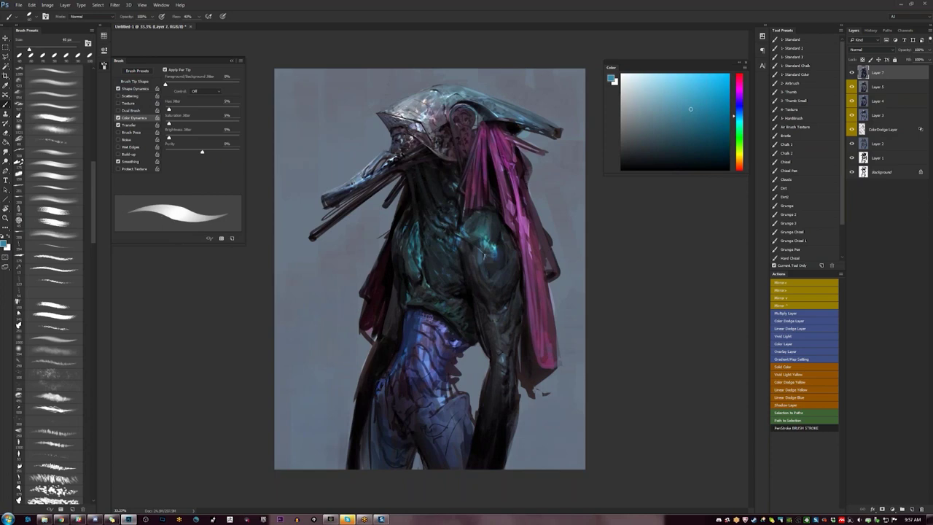
Add light grey-blue accents to the chest beside the shoulder, using a slightly larger brush
{"action": "left_click", "coordinate": [442, 239], "text": "alt"}
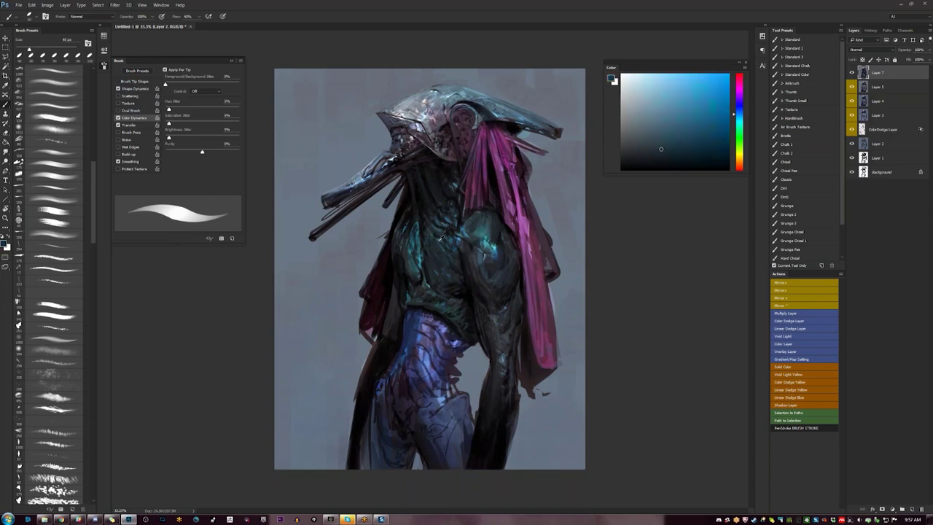
{"action": "left_click", "coordinate": [442, 239], "text": "alt"}
{"action": "left_click", "coordinate": [646, 113]}
{"action": "key", "text": "]"}
{"action": "key", "text": "]"}
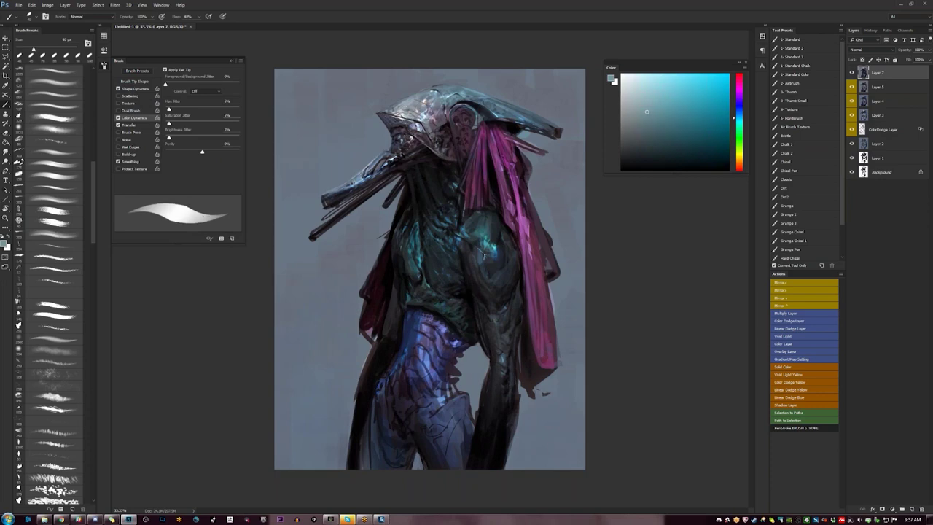
Shape the muscle folds of the upper and middle torso with sampled dark blue and muted teal tones
{"action": "left_click", "coordinate": [438, 245], "text": "alt"}
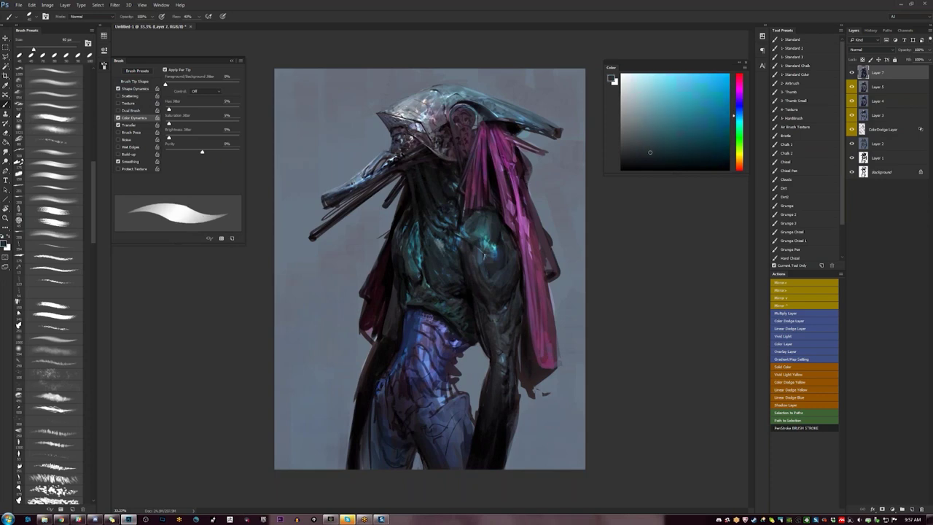
{"action": "left_click", "coordinate": [438, 246], "text": "alt"}
{"action": "left_click", "coordinate": [436, 244], "text": "alt"}
{"action": "left_click", "coordinate": [440, 254], "text": "alt"}
{"action": "left_click", "coordinate": [444, 256], "text": "alt"}
{"action": "left_click", "coordinate": [444, 257], "text": "alt"}
{"action": "left_click", "coordinate": [444, 257], "text": "alt"}
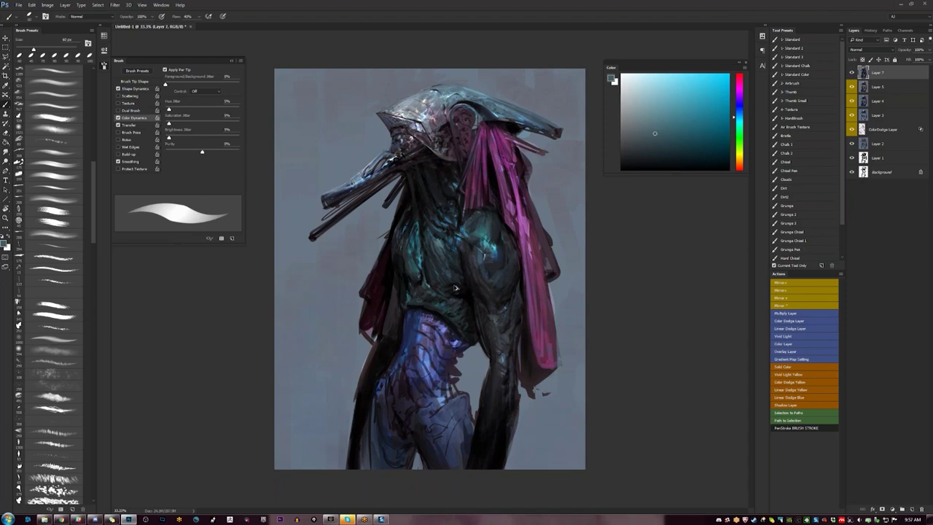
Flip the canvas back and define the chest folds with sampled grey-teal strokes and black shadows
{"action": "key", "text": "F2"}
{"action": "left_click", "coordinate": [414, 252], "text": "alt"}
{"action": "key", "text": "d"}
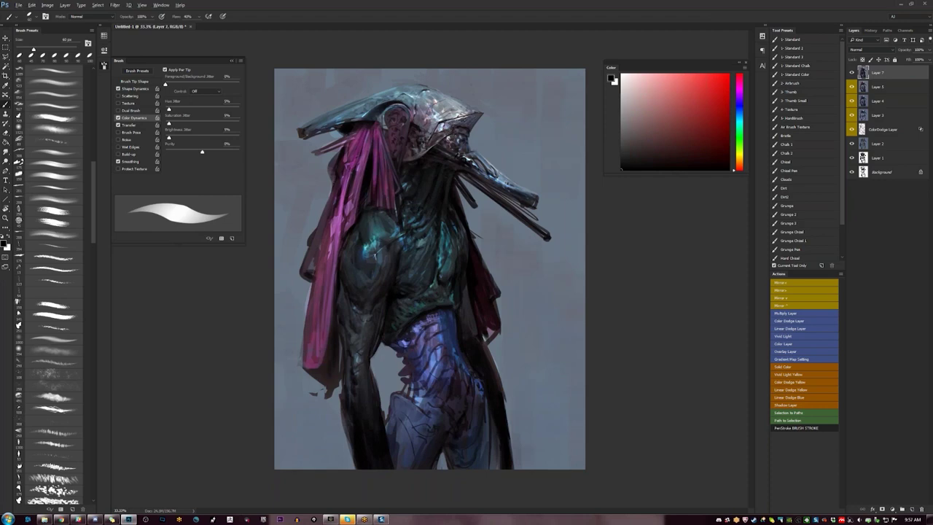
{"action": "left_click", "coordinate": [422, 246], "text": "alt"}
{"action": "left_click", "coordinate": [423, 241], "text": "alt"}
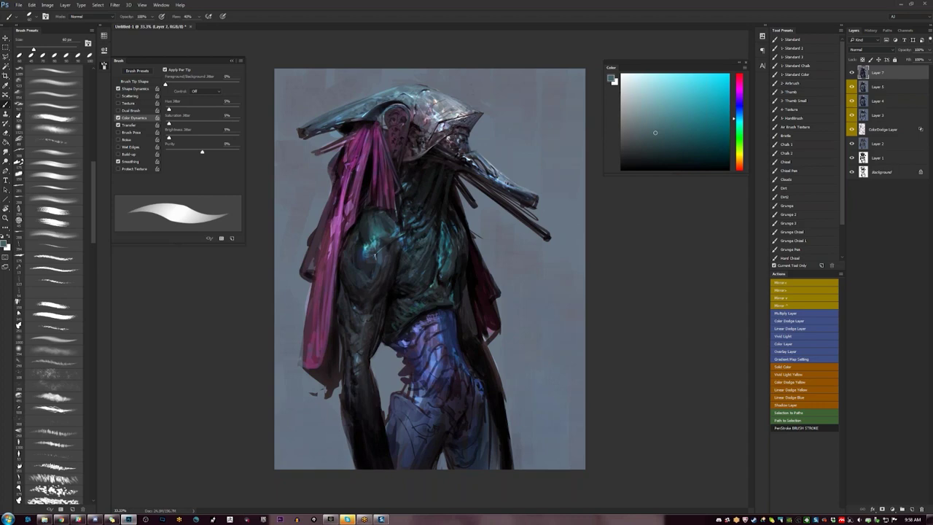
{"action": "key", "text": "d"}
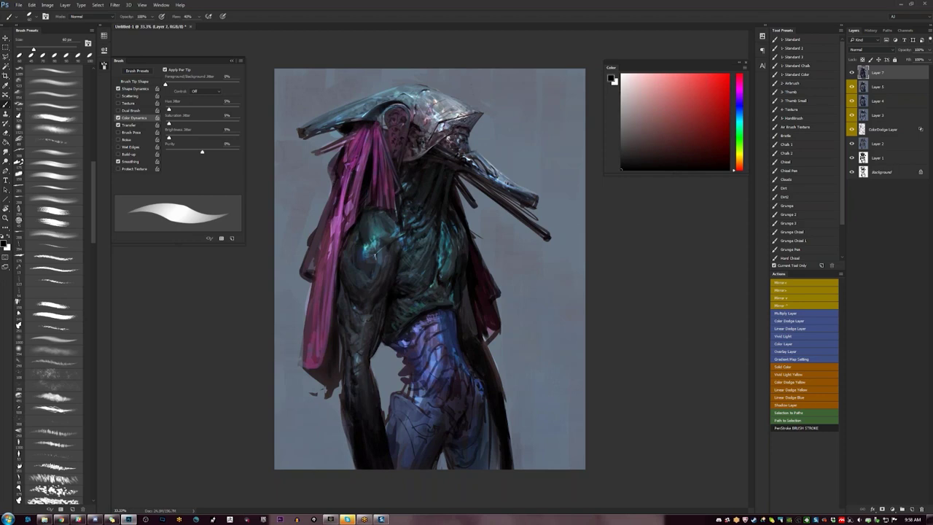
Mirror the canvas and blend the mid torso and chest with sampled dark teal tones, using a 125 px brush
{"action": "key", "text": "F2"}
{"action": "left_click", "coordinate": [446, 254], "text": "alt"}
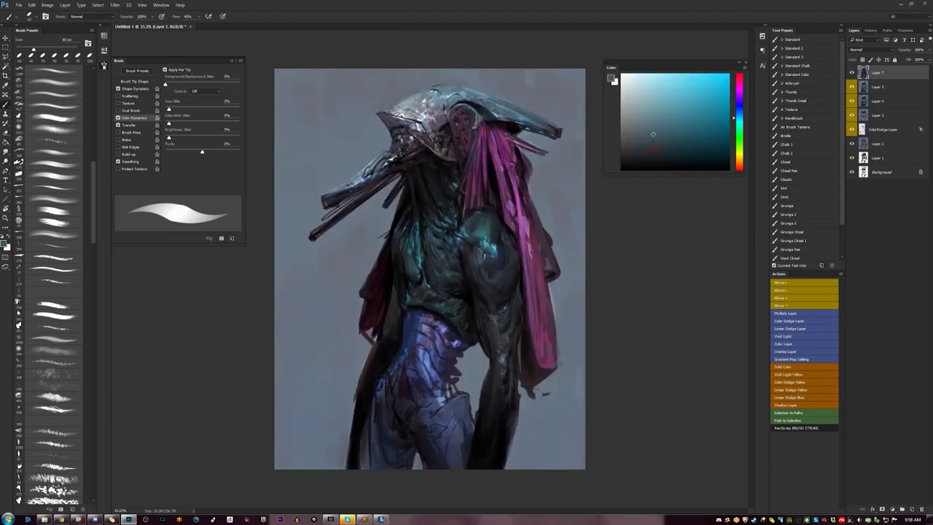
{"action": "key", "text": "bracketright"}
{"action": "key", "text": "bracketright"}
{"action": "key", "text": "bracketright"}
{"action": "left_click", "coordinate": [437, 284], "text": "alt"}
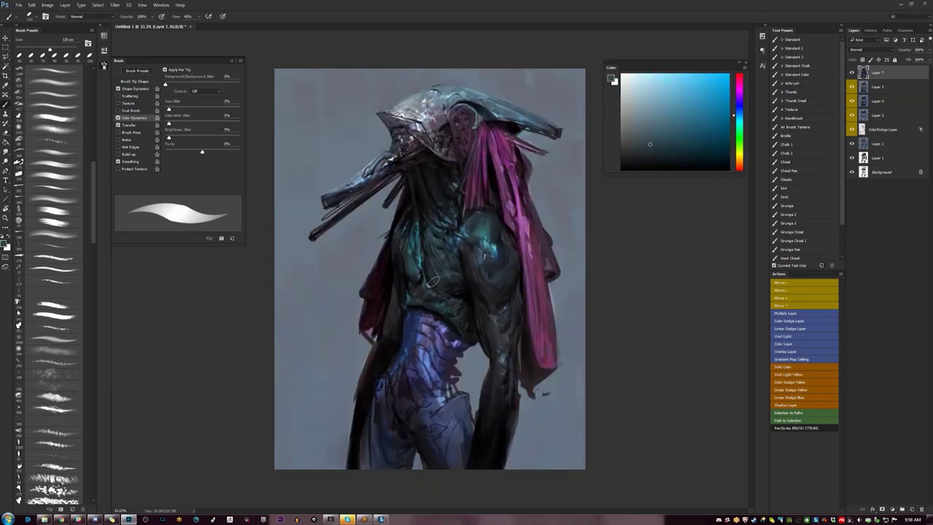
{"action": "left_click", "coordinate": [412, 257], "text": "alt"}
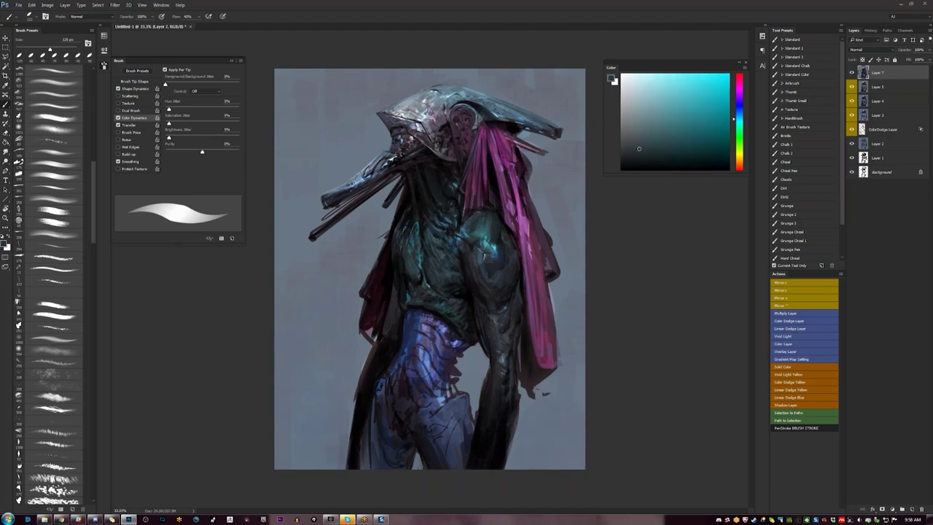
Refine the torso folds with fine strokes of teal sampled from the shoulder and black, starting from a 30 px brush
{"action": "left_click", "coordinate": [479, 232], "text": "alt"}
{"action": "key", "text": "bracketleft"}
{"action": "key", "text": "bracketleft"}
{"action": "key", "text": "bracketleft"}
{"action": "key", "text": "bracketleft"}
{"action": "key", "text": "bracketleft"}
{"action": "key", "text": "bracketleft"}
{"action": "key", "text": "bracketleft"}
{"action": "key", "text": "bracketleft"}
{"action": "key", "text": "bracketleft"}
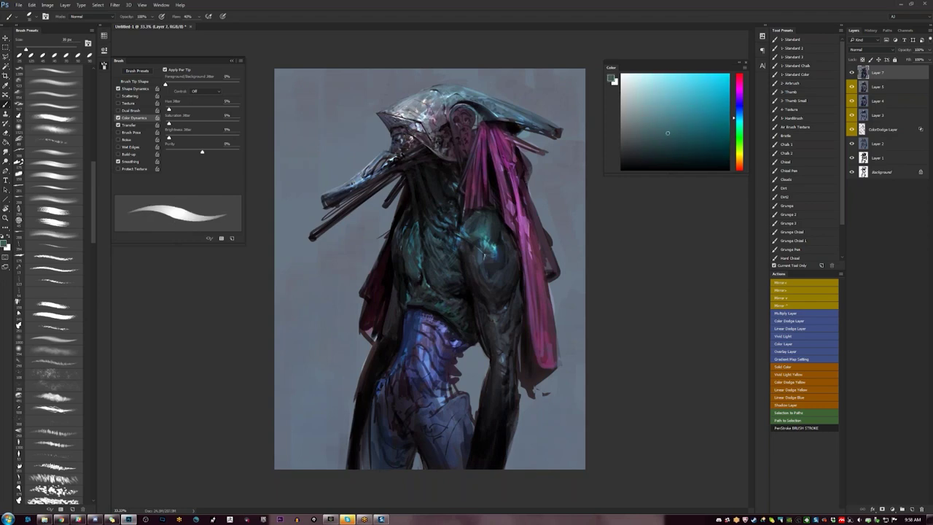
{"action": "key", "text": "bracketright"}
{"action": "key", "text": "d"}
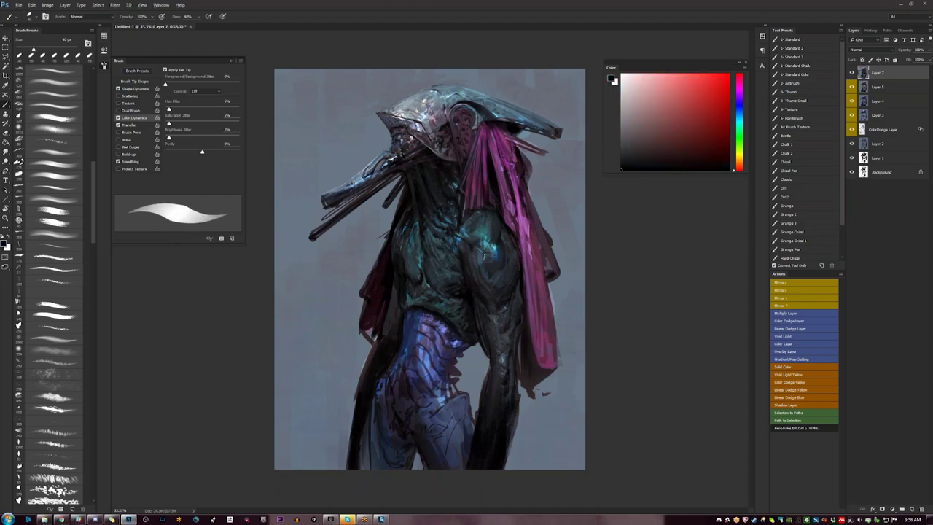
Deepen the upper arm's shading with sampled dark blue and black
{"action": "left_click", "coordinate": [496, 288], "text": "alt"}
{"action": "left_click", "coordinate": [496, 288], "text": "alt"}
{"action": "left_click", "coordinate": [496, 288], "text": "alt"}
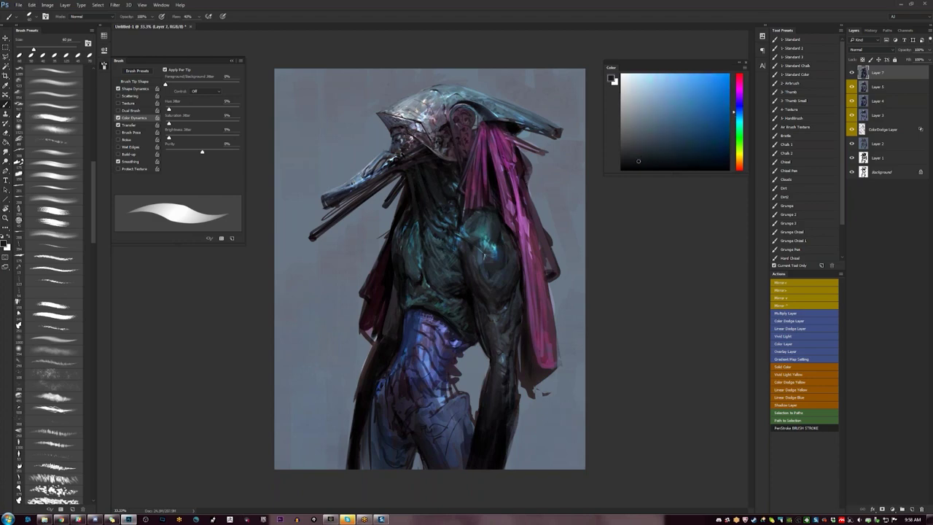
{"action": "key", "text": "d"}
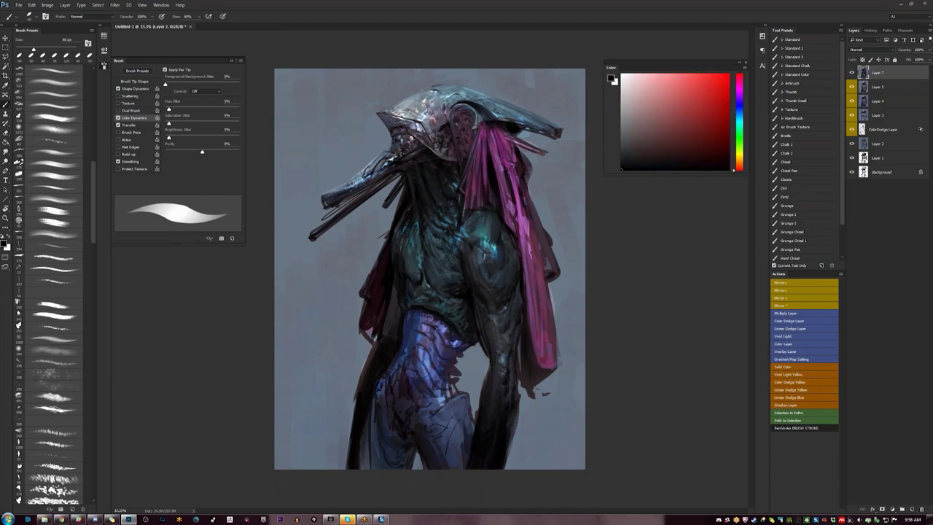
Flip the canvas back and rework the torso's front edge above the waist with sampled dark tones and black
{"action": "key", "text": "F2"}
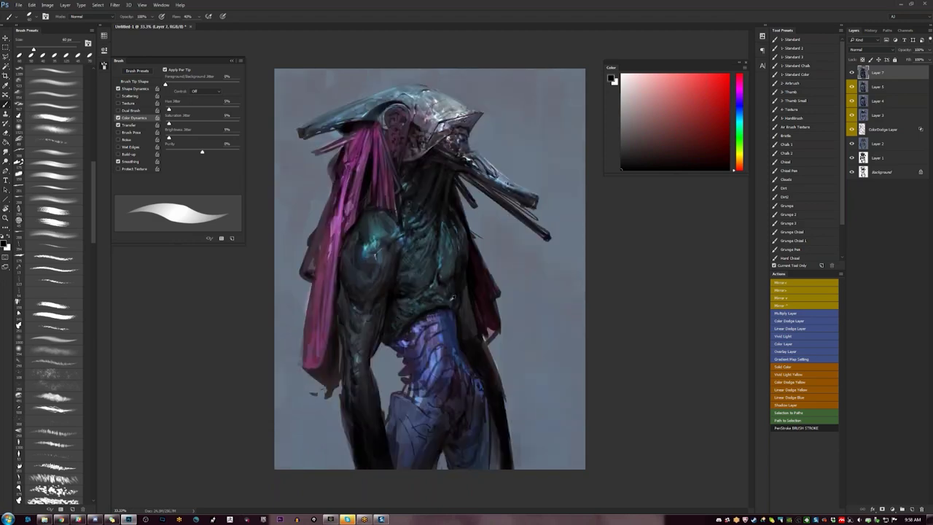
{"action": "left_click", "coordinate": [453, 298], "text": "alt"}
{"action": "key", "text": "d"}
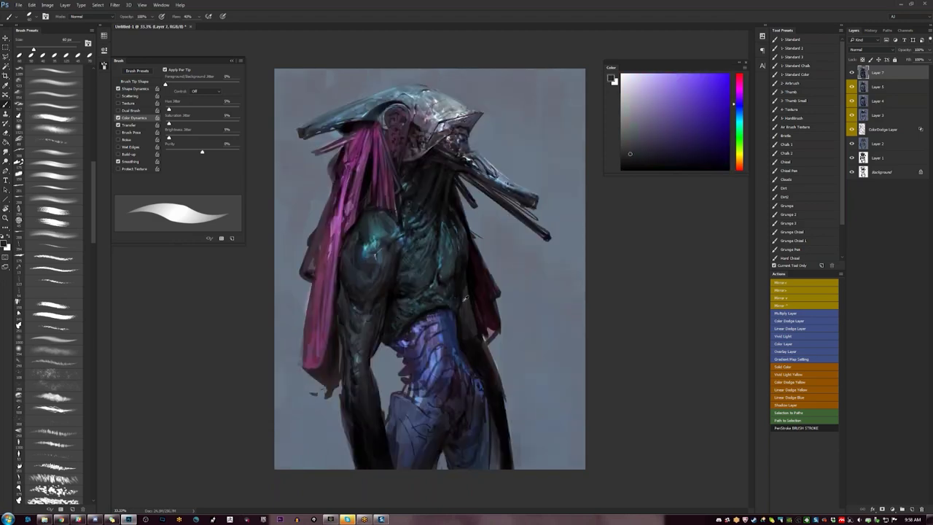
{"action": "left_click", "coordinate": [376, 255], "text": "alt"}
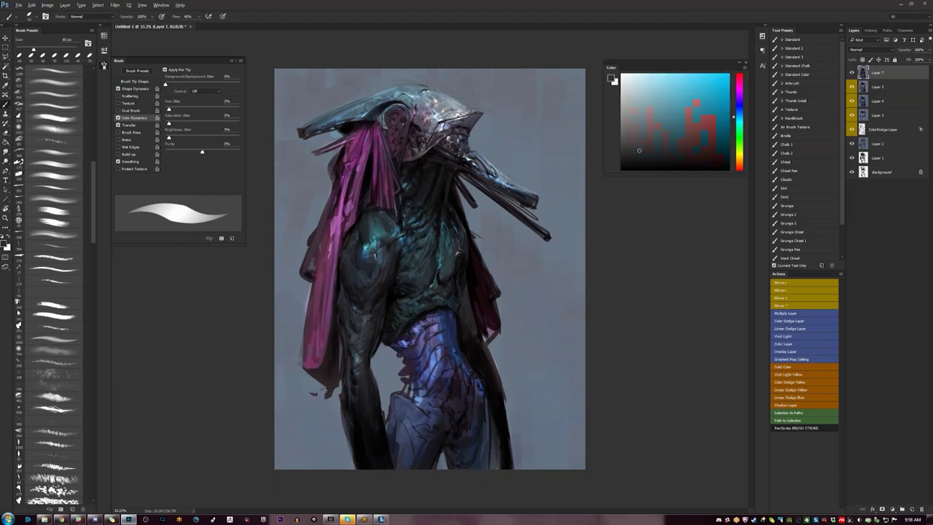
Darken the far arm and the area behind the torso with sampled near-black tones, using a 100 px brush
{"action": "left_click", "coordinate": [468, 242], "text": "alt"}
{"action": "key", "text": "bracketright"}
{"action": "key", "text": "bracketright"}
{"action": "key", "text": "bracketright"}
{"action": "key", "text": "bracketright"}
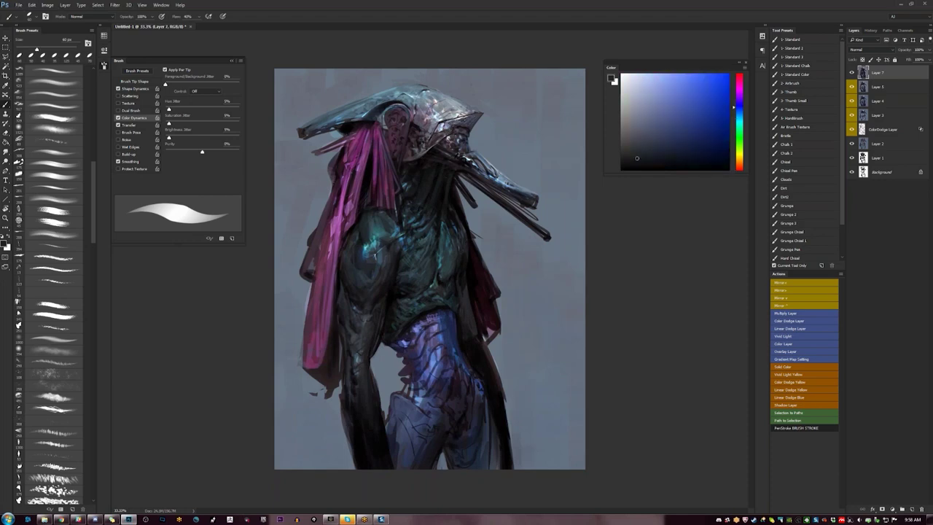
{"action": "key", "text": "d"}
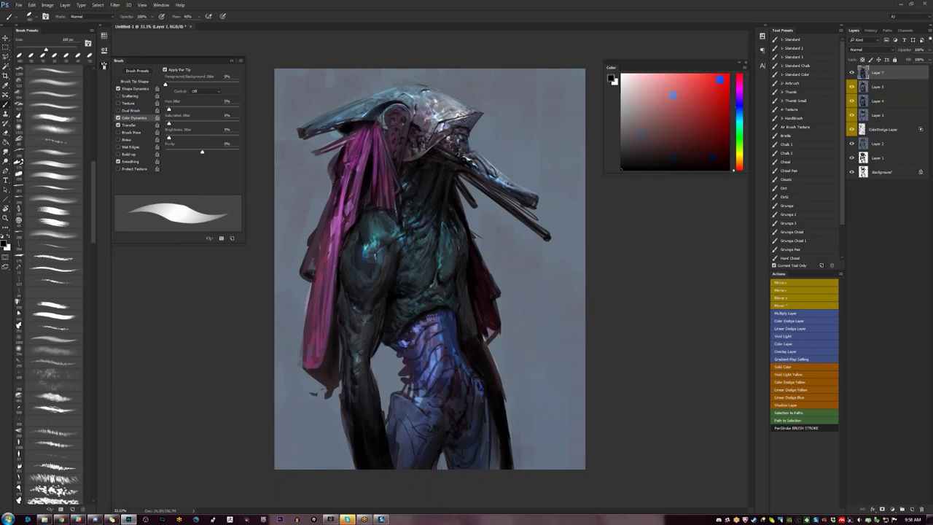
{"action": "left_click", "coordinate": [459, 309], "text": "alt"}
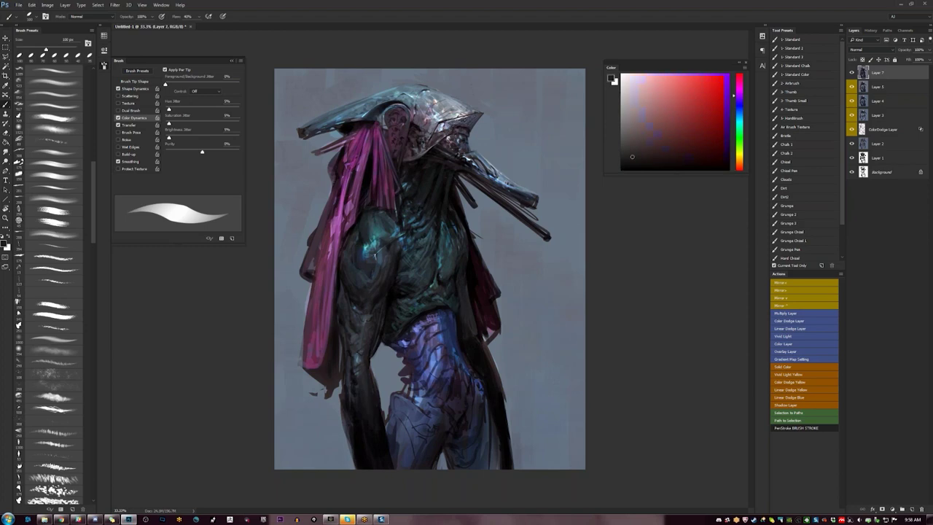
{"action": "left_click", "coordinate": [486, 364], "text": "alt"}
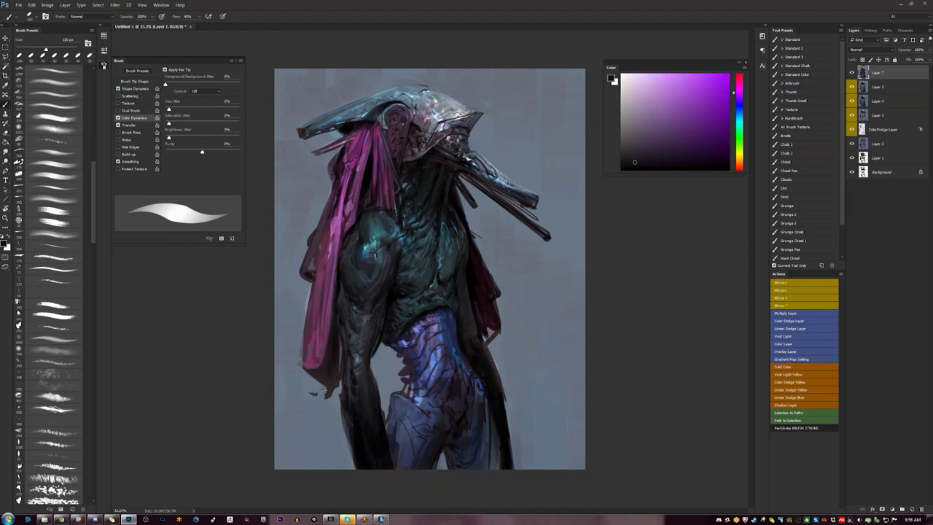
{"action": "left_click_drag", "start_coordinate": [471, 307], "coordinate": [477, 327]}
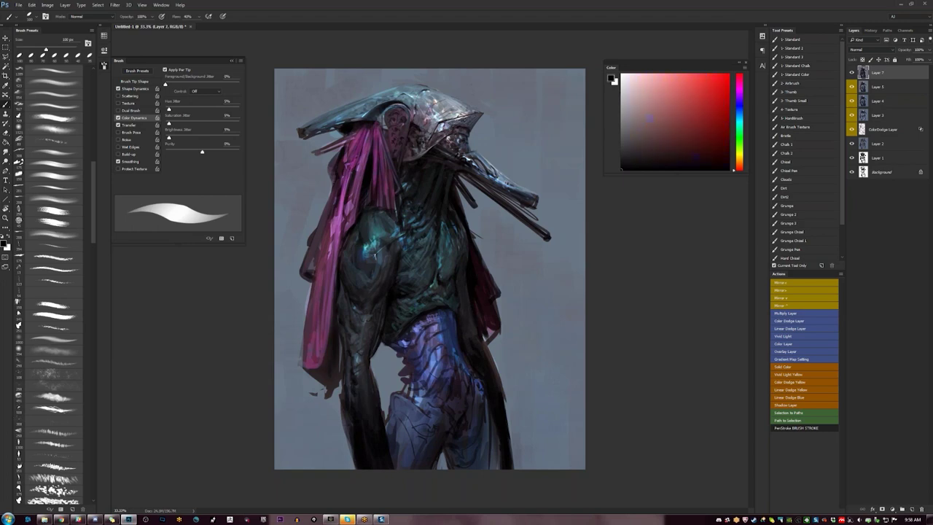
Model the lower part of the near upper arm with sampled grey-blue tones and black, using a smaller brush
{"action": "key", "text": "["}
{"action": "key", "text": "["}
{"action": "key", "text": "["}
{"action": "key", "text": "["}
{"action": "key", "text": "["}
{"action": "key", "text": "["}
{"action": "key", "text": "["}
{"action": "left_click", "coordinate": [370, 315], "text": "alt"}
{"action": "key", "text": "bracketleft"}
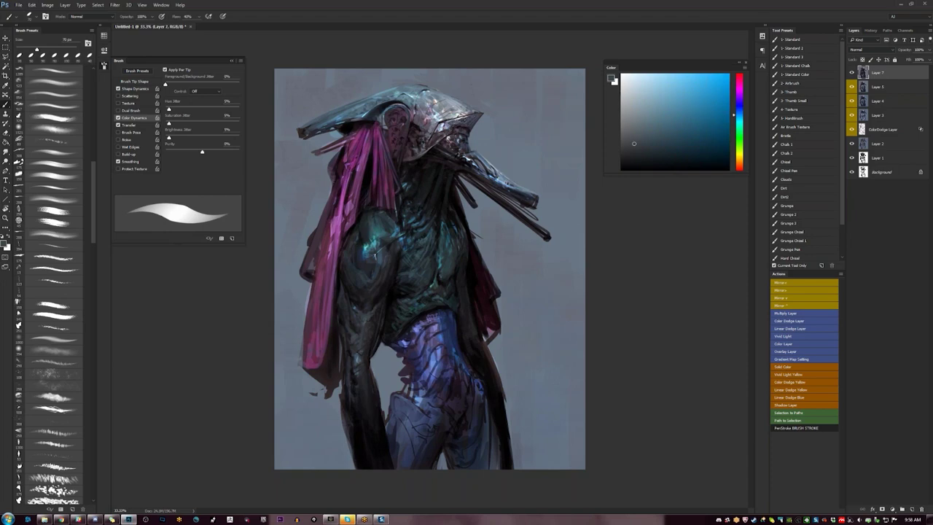
{"action": "left_click", "coordinate": [369, 314], "text": "alt"}
{"action": "key", "text": "d"}
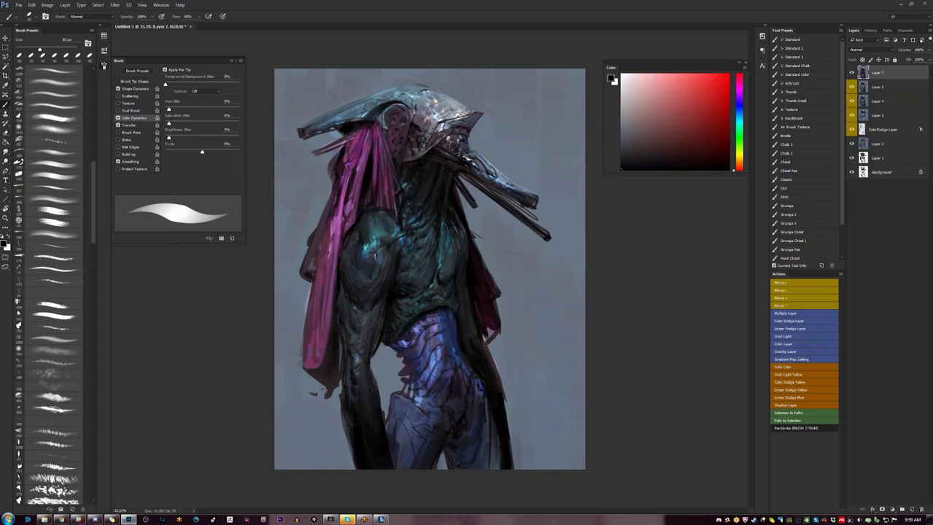
Blend the near elbow and upper forearm with sampled dark blue tones, using an 80 px brush
{"action": "left_click", "coordinate": [352, 350], "text": "alt"}
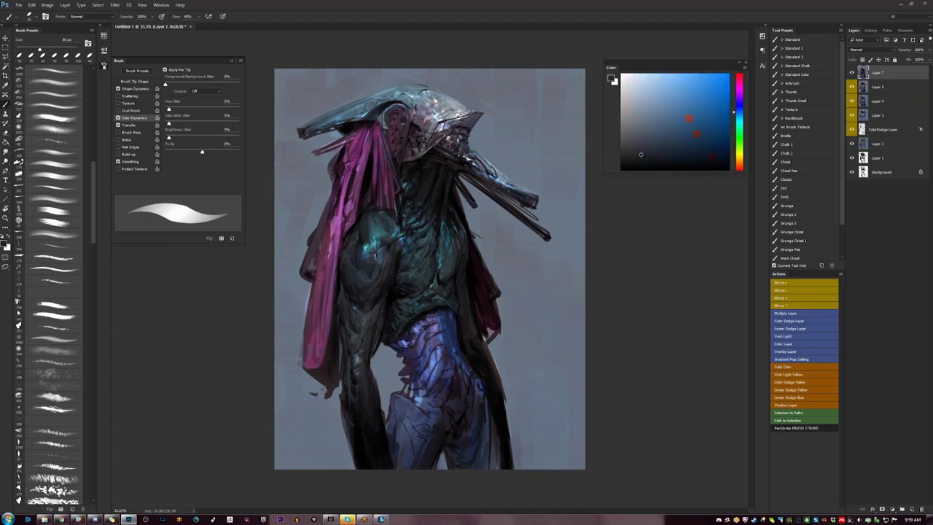
{"action": "left_click", "coordinate": [359, 345], "text": "alt"}
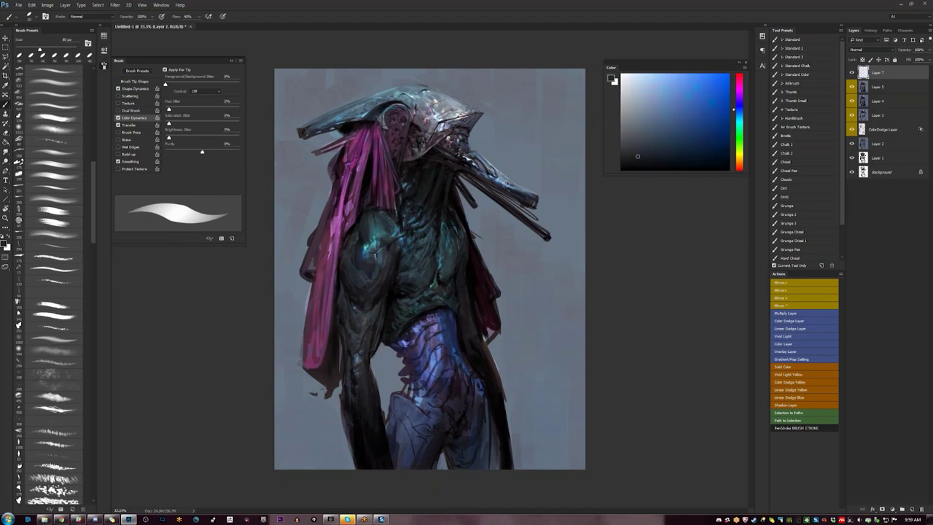
{"action": "left_click", "coordinate": [361, 341], "text": "alt"}
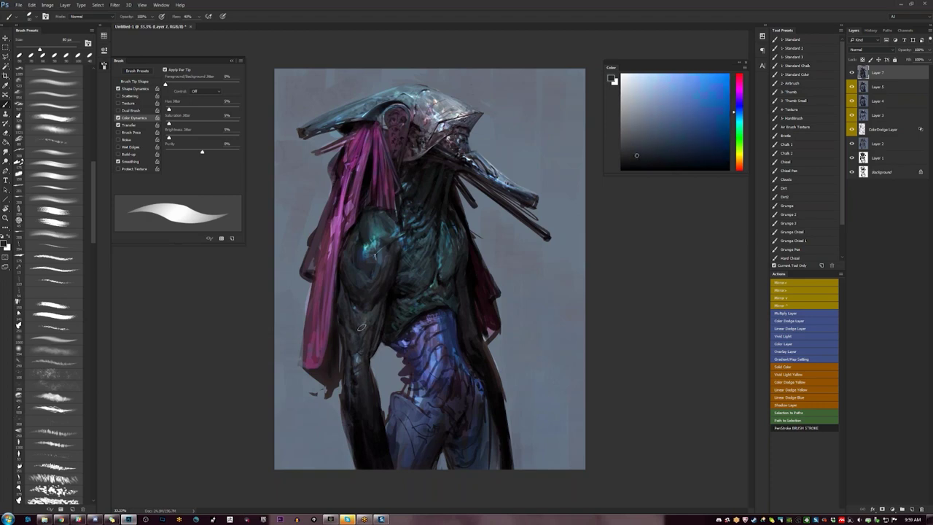
{"action": "left_click", "coordinate": [365, 332], "text": "alt"}
Mirror the canvas and refine the near forearm and its outline with sampled dark tones and the background's grey-blue
{"action": "key", "text": "ctrl+shift+h"}
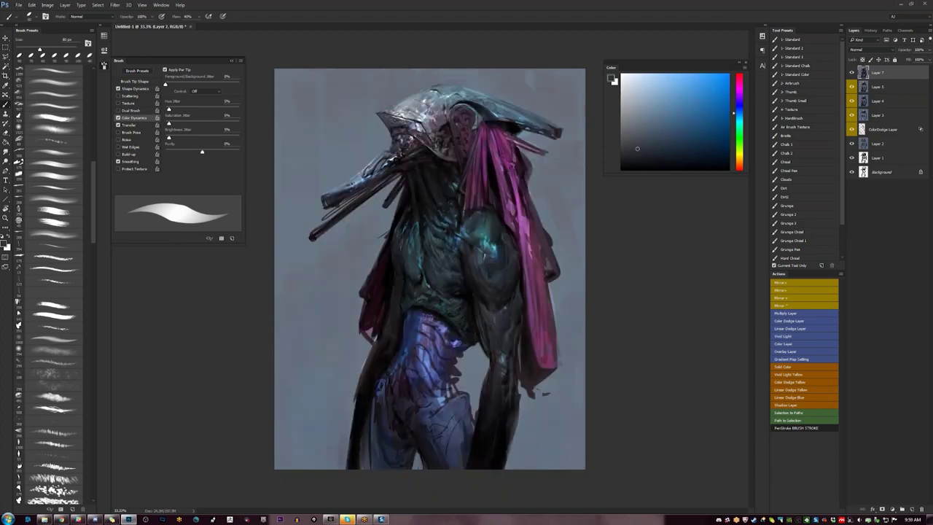
{"action": "key", "text": "d"}
{"action": "left_click", "coordinate": [487, 325], "text": "alt"}
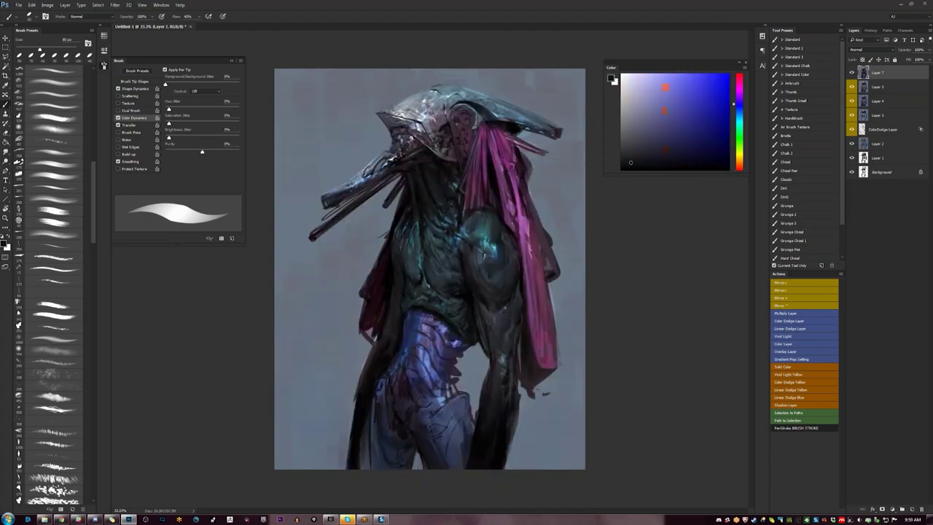
{"action": "left_click", "coordinate": [495, 376], "text": "alt"}
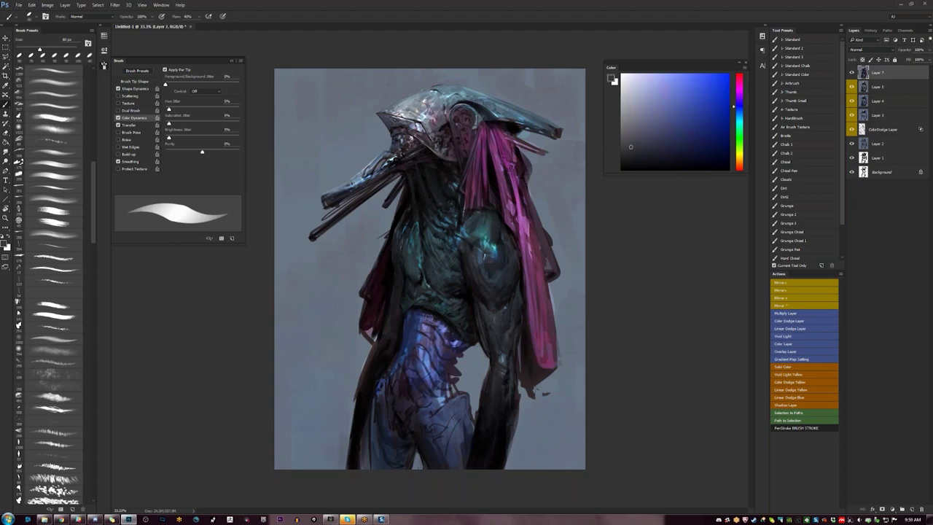
{"action": "left_click", "coordinate": [496, 368], "text": "alt"}
{"action": "left_click", "coordinate": [510, 376], "text": "alt"}
{"action": "left_click", "coordinate": [528, 408], "text": "alt"}
{"action": "key", "text": "bracketleft"}
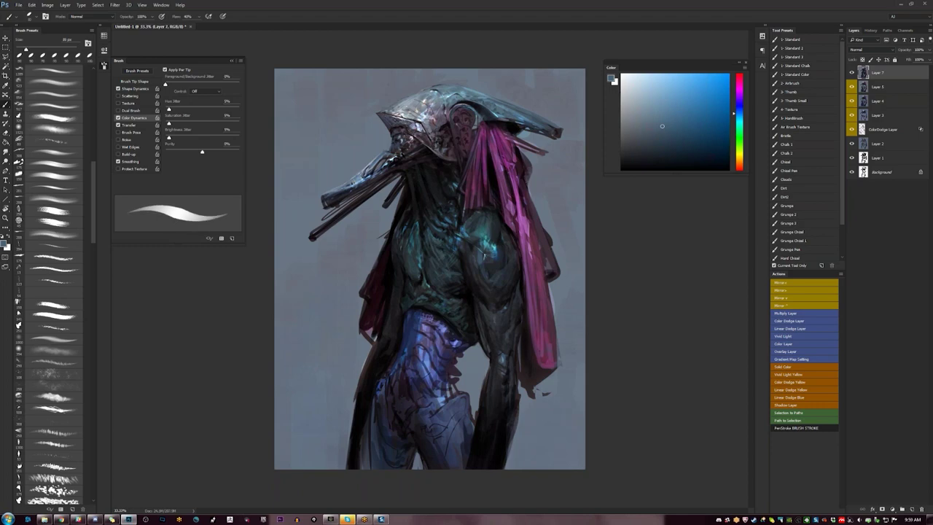
Refine the near shoulder and upper arm with sampled dark blue, teal and near-black tones, using a 90 px brush, and mirror the canvas
{"action": "left_click", "coordinate": [485, 255], "text": "alt"}
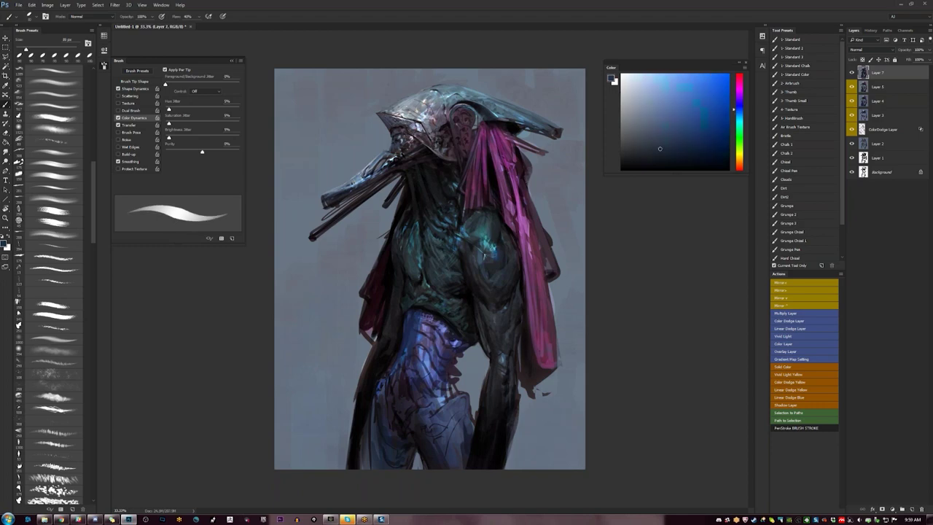
{"action": "left_click", "coordinate": [486, 253], "text": "alt"}
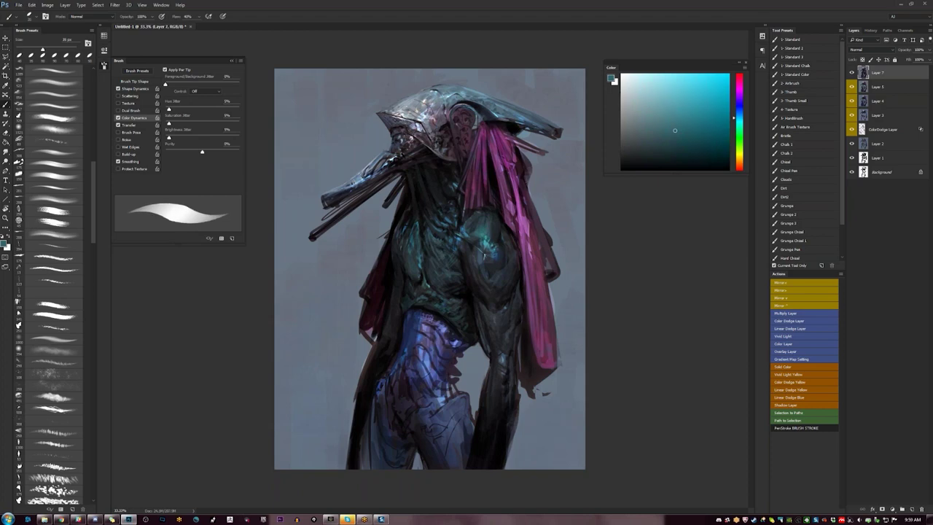
{"action": "left_click", "coordinate": [485, 255], "text": "alt"}
{"action": "left_click", "coordinate": [485, 255], "text": "alt"}
{"action": "left_click", "coordinate": [480, 239], "text": "alt"}
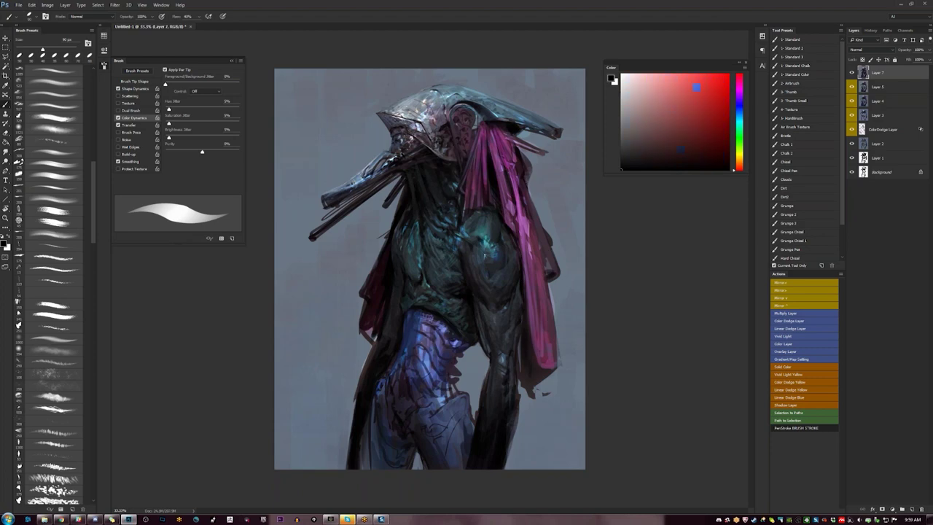
{"action": "key", "text": "ctrl+shift+h"}
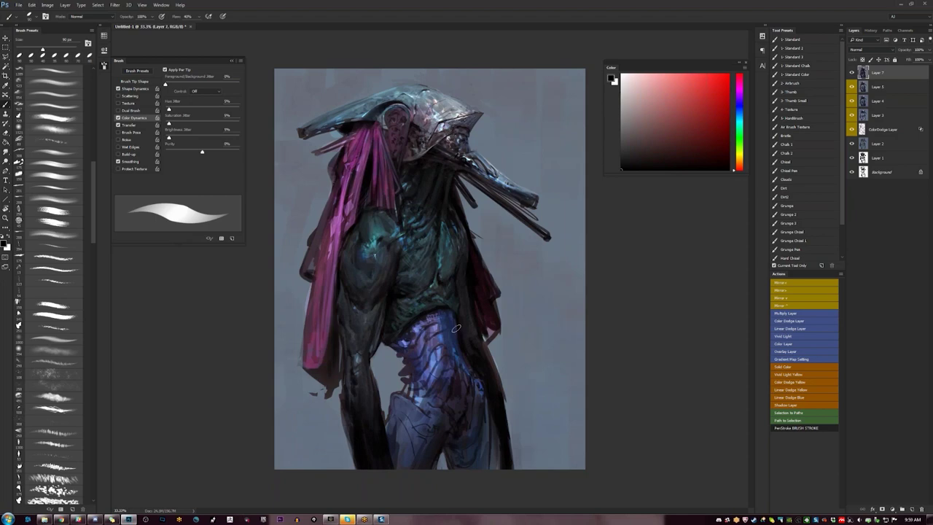
Switch to Chrome and search Google Images for "robot unicorn attack"
{"action": "left_click", "coordinate": [62, 519]}
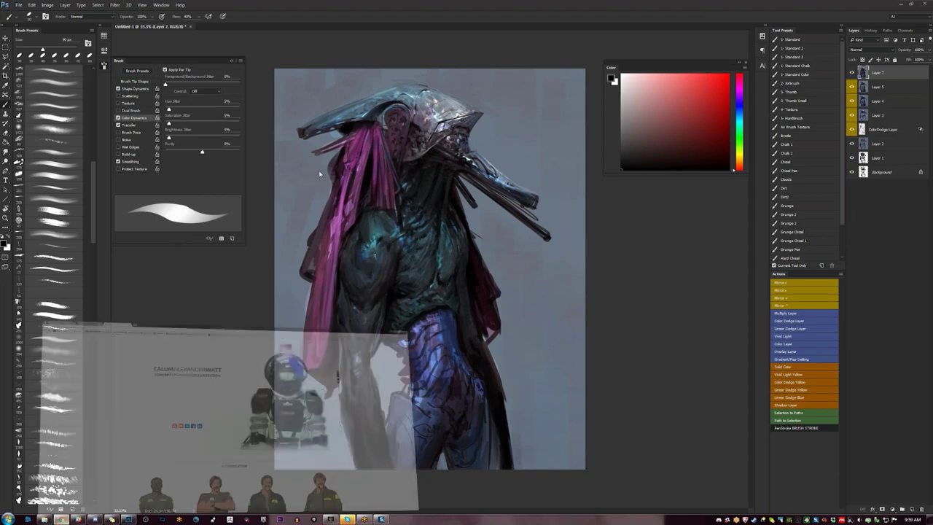
{"action": "left_click", "coordinate": [218, 16]}
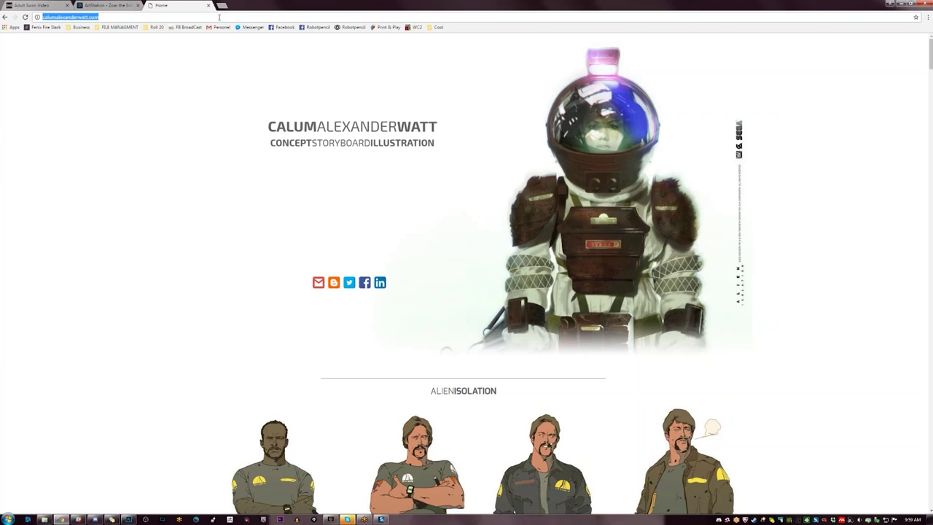
{"action": "type", "text": "robot"}
{"action": "key", "text": "BackSpace"}
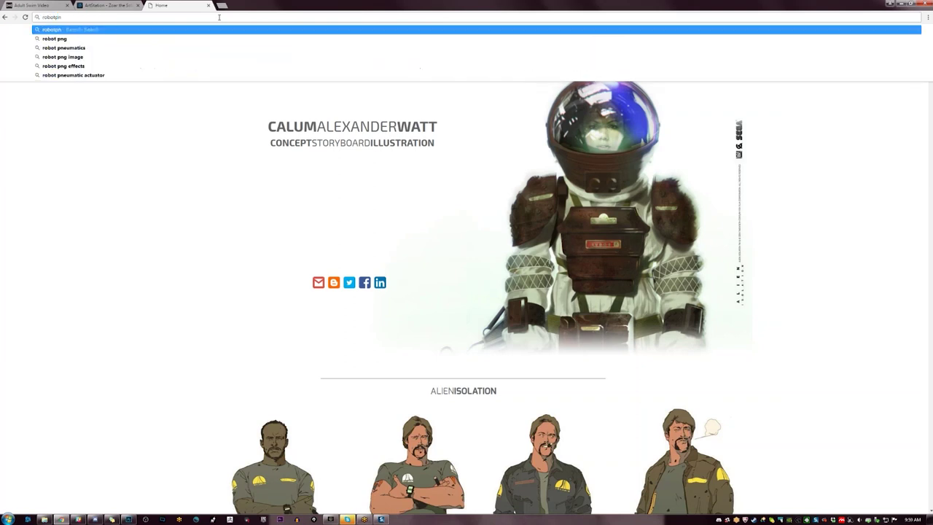
{"action": "type", "text": "unicor"}
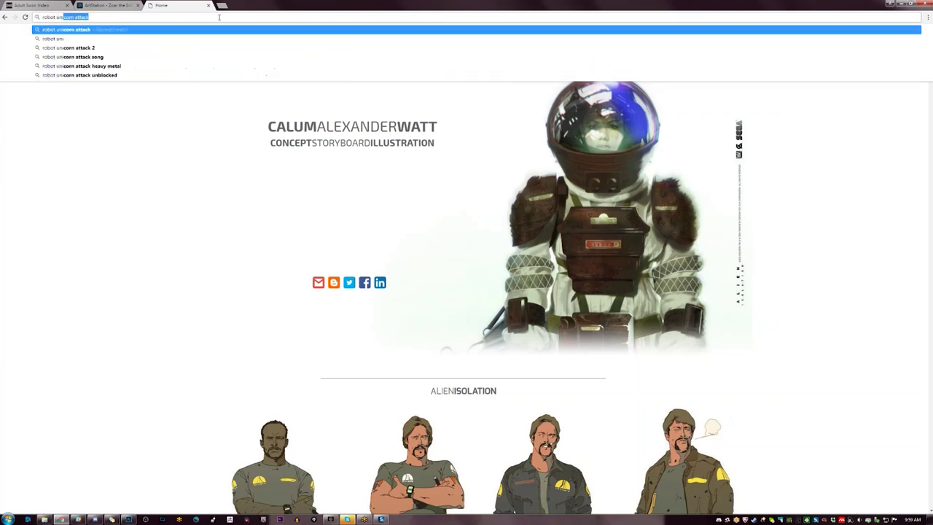
{"action": "type", "text": "n attack"}
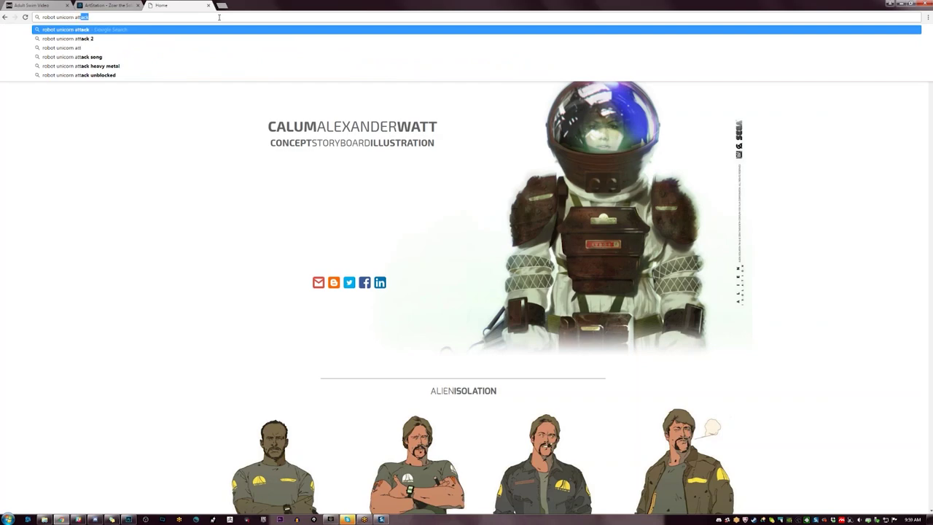
{"action": "key", "text": "Return"}
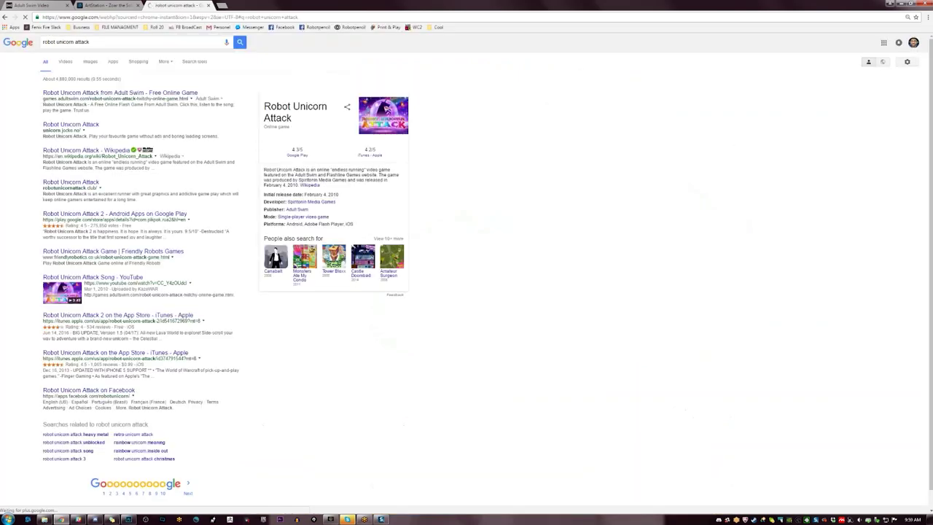
{"action": "left_click", "coordinate": [91, 63]}
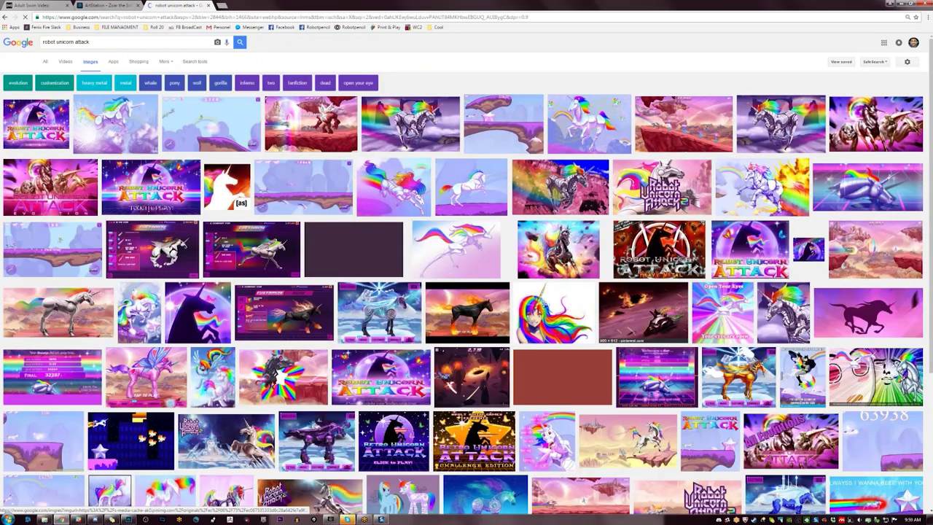
Open the galloping rainbow-maned robot unicorn and the Robot Unicorn Attack Evolution title art as full images in separate tabs
{"action": "scroll", "coordinate": [467, 277], "scroll_direction": "down", "scroll_amount": 1}
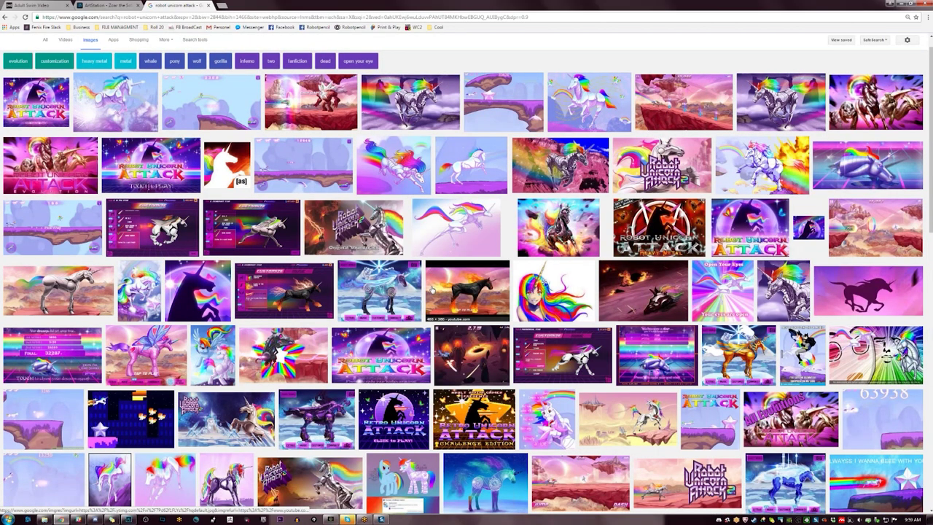
{"action": "left_click", "coordinate": [559, 177]}
{"action": "left_click", "coordinate": [660, 308]}
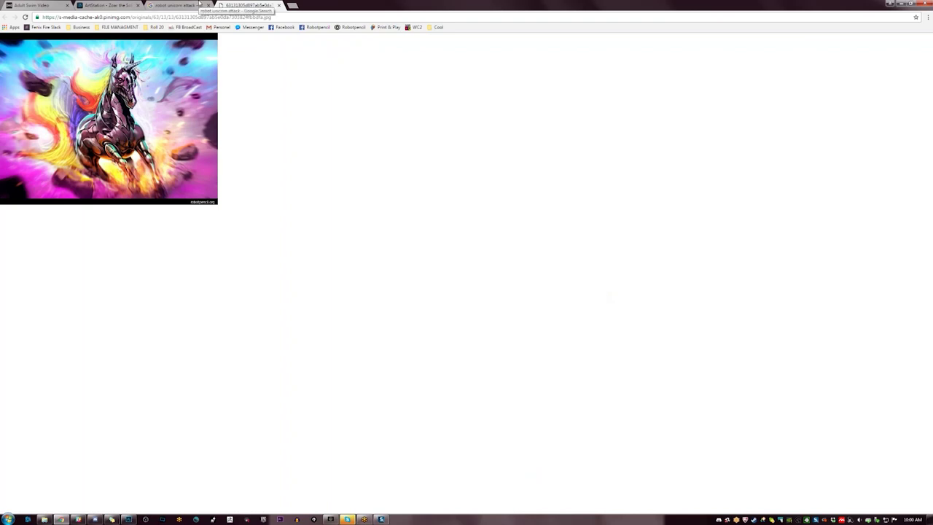
{"action": "left_click", "coordinate": [198, 5]}
{"action": "scroll", "coordinate": [163, 271], "scroll_direction": "up", "scroll_amount": 1}
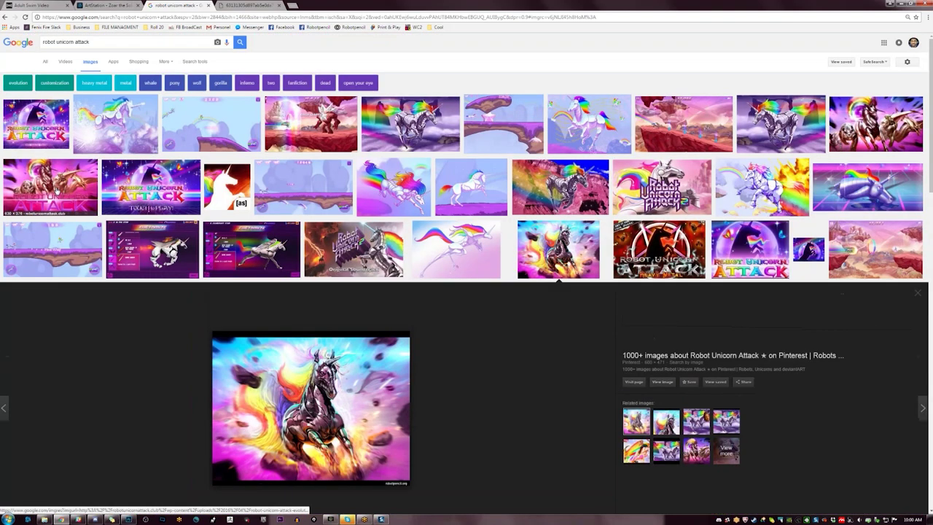
{"action": "left_click", "coordinate": [56, 189]}
{"action": "left_click", "coordinate": [663, 320]}
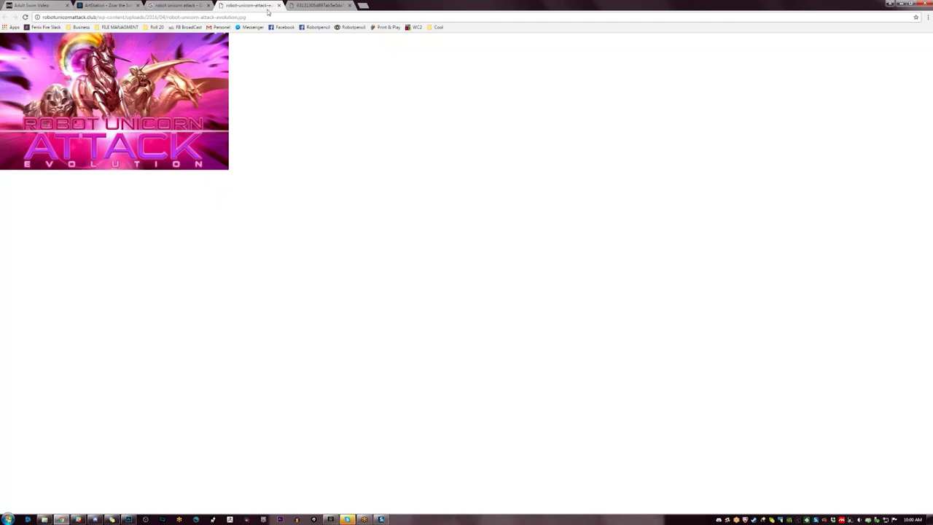
Open Facebook in place of the Evolution image and look over the feed and its Games section
{"action": "left_click", "coordinate": [286, 27]}
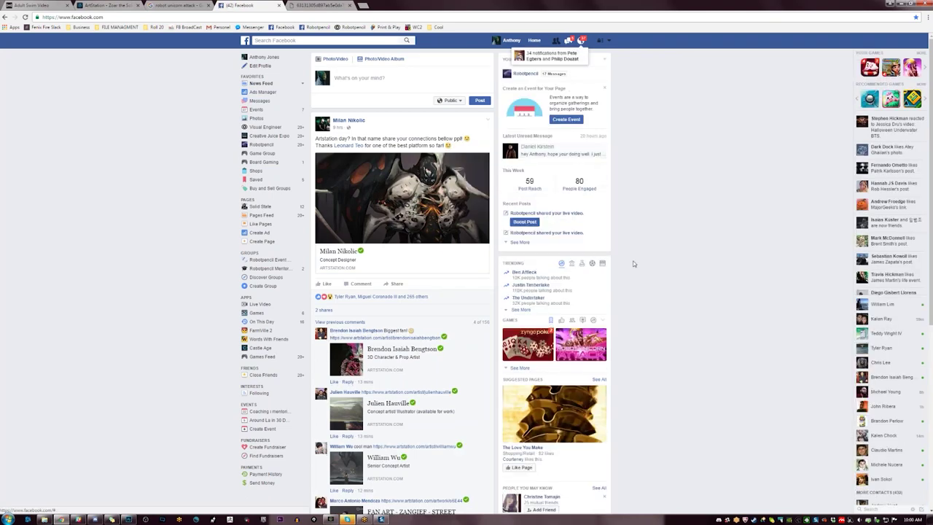
{"action": "scroll", "coordinate": [633, 261], "scroll_direction": "down", "scroll_amount": 3}
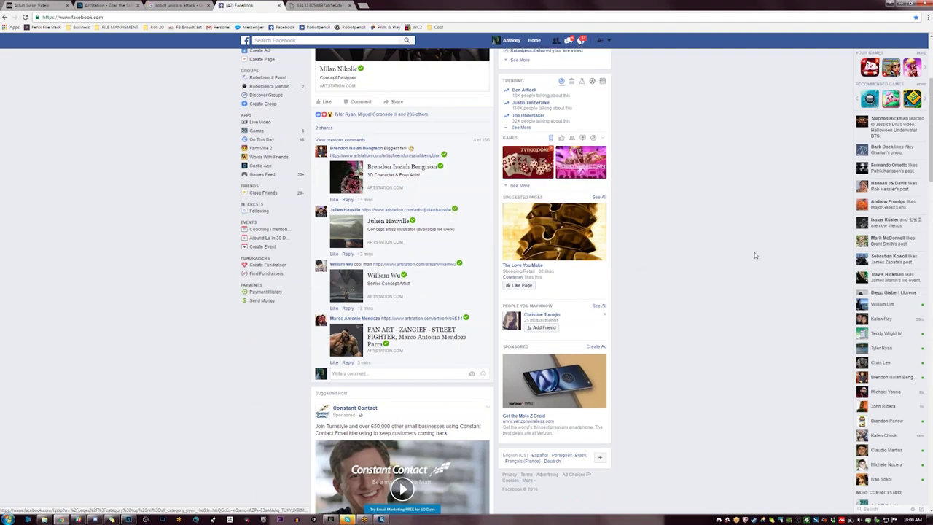
Return to Photoshop, hide the interface panels and mirror the canvas to check the painting
{"action": "left_click", "coordinate": [891, 4]}
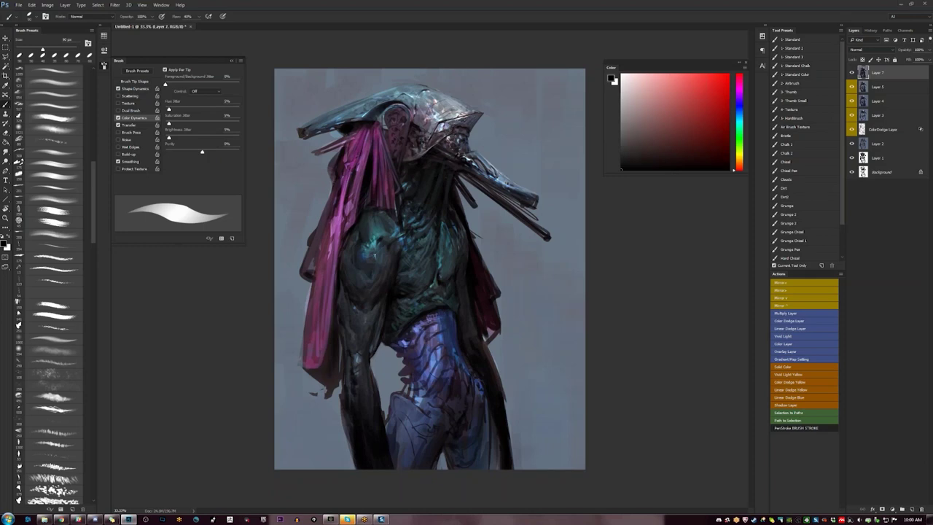
{"action": "key", "text": "Tab"}
{"action": "key", "text": "F2"}
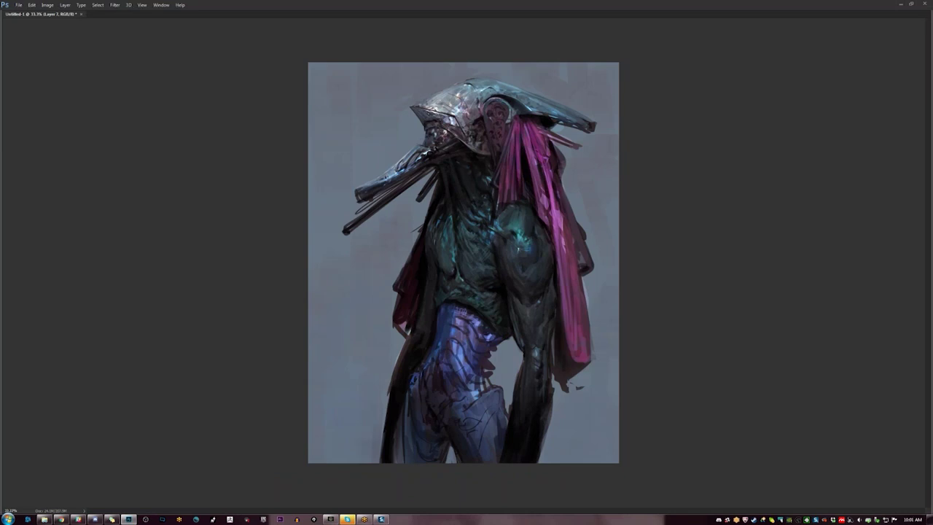
Switch to Chrome and search Google Images for "angry ass birds"
{"action": "left_click", "coordinate": [62, 519]}
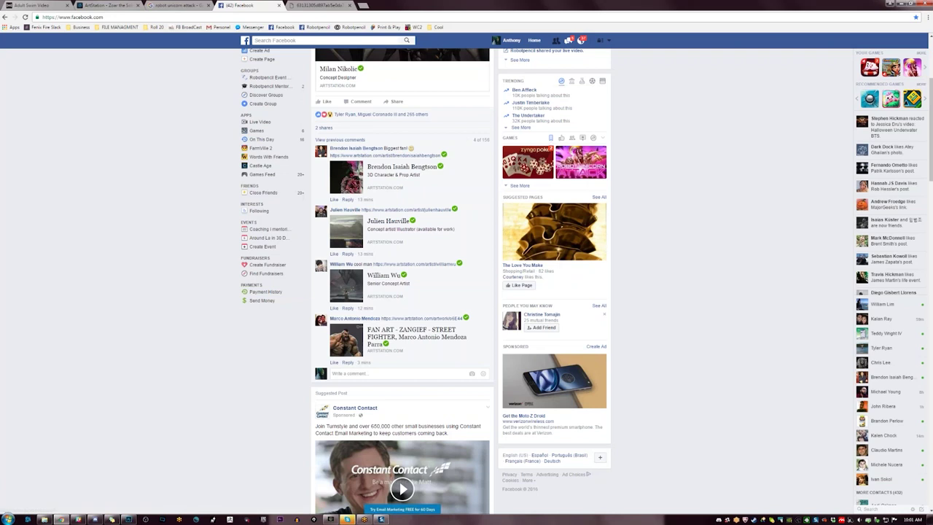
{"action": "left_click", "coordinate": [280, 17]}
{"action": "type", "text": "angry b"}
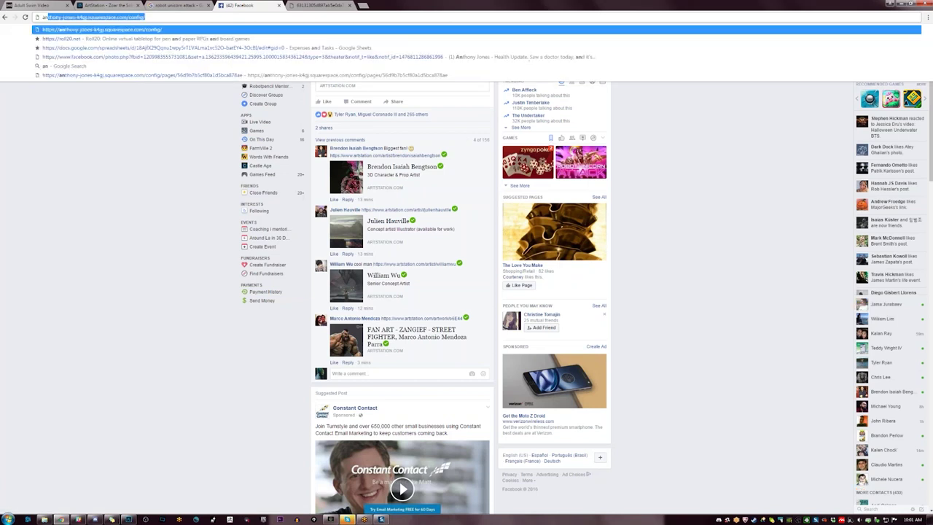
{"action": "type", "text": "irds"}
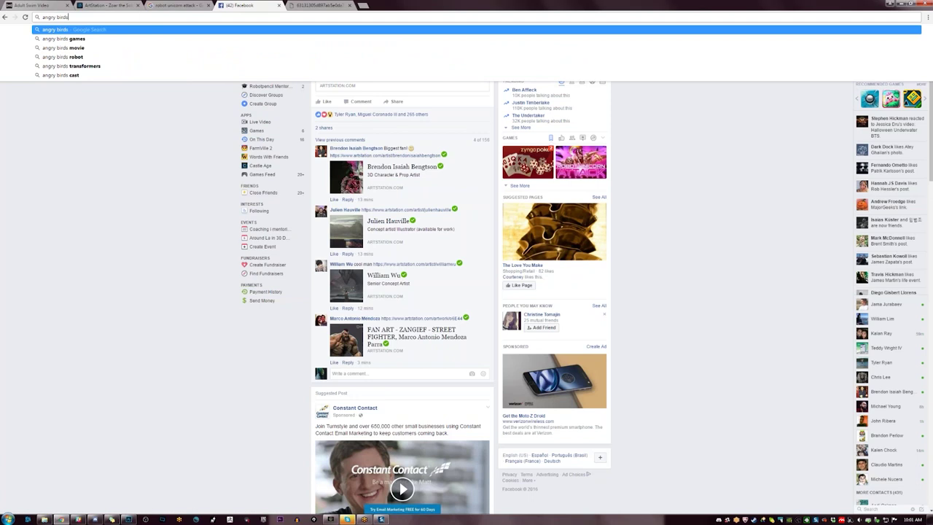
{"action": "key", "text": "BackSpace"}
{"action": "key", "text": "BackSpace"}
{"action": "key", "text": "BackSpace"}
{"action": "key", "text": "BackSpace"}
{"action": "key", "text": "BackSpace"}
{"action": "type", "text": "ass"}
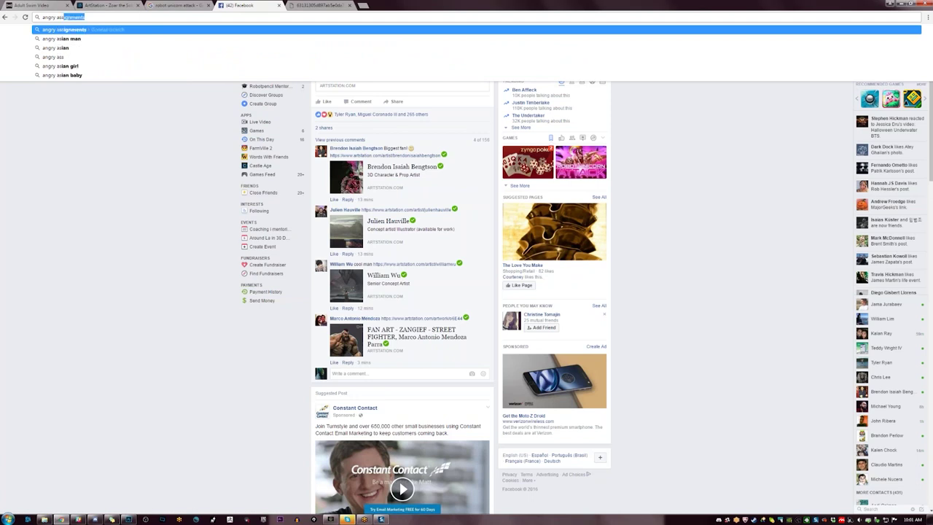
{"action": "type", "text": " abirds"}
{"action": "key", "text": "Return"}
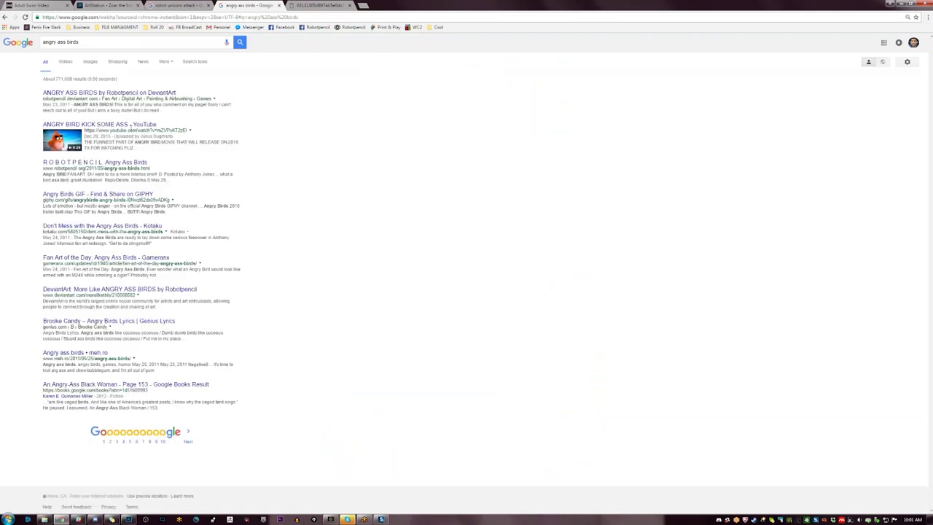
{"action": "left_click", "coordinate": [90, 61]}
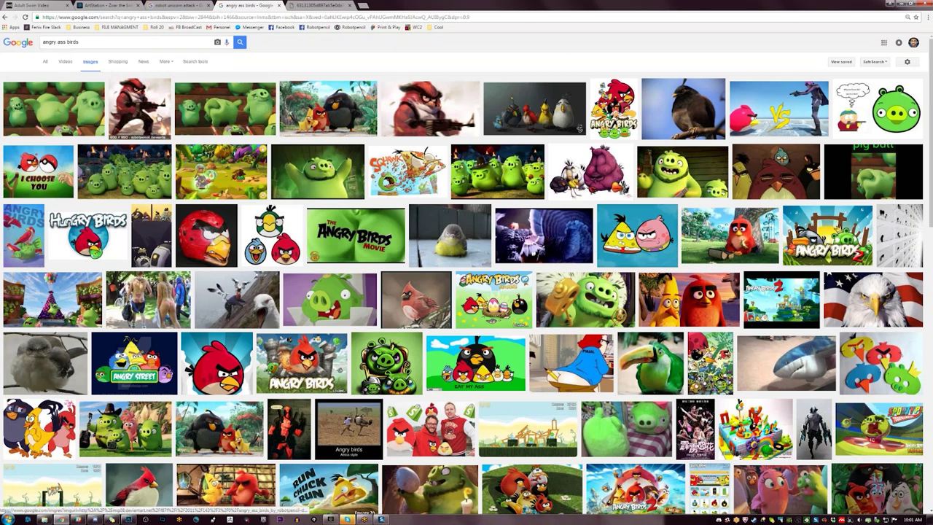
Preview the red bird with the machine gun, and view the Kotaku article "Don't Mess with the Angry Ass Birds" down to the full illustration
{"action": "left_click", "coordinate": [157, 116]}
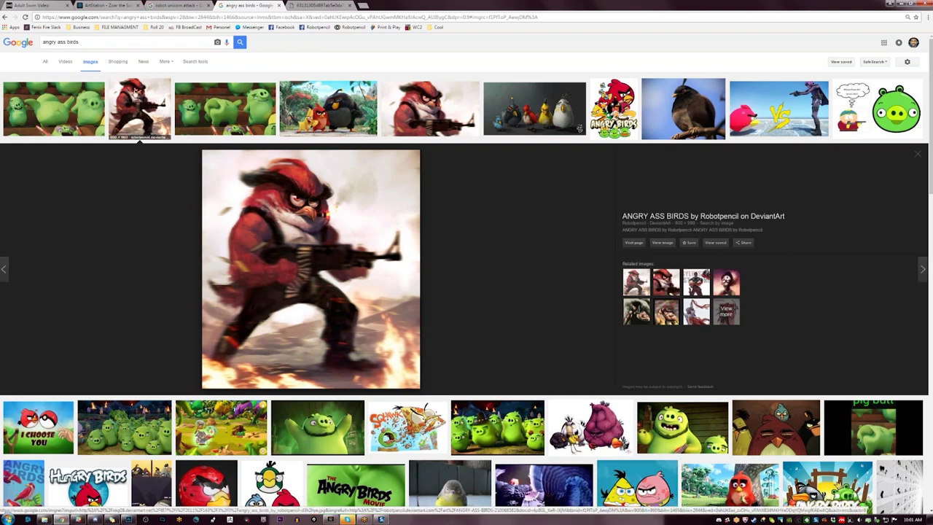
{"action": "left_click", "coordinate": [46, 62]}
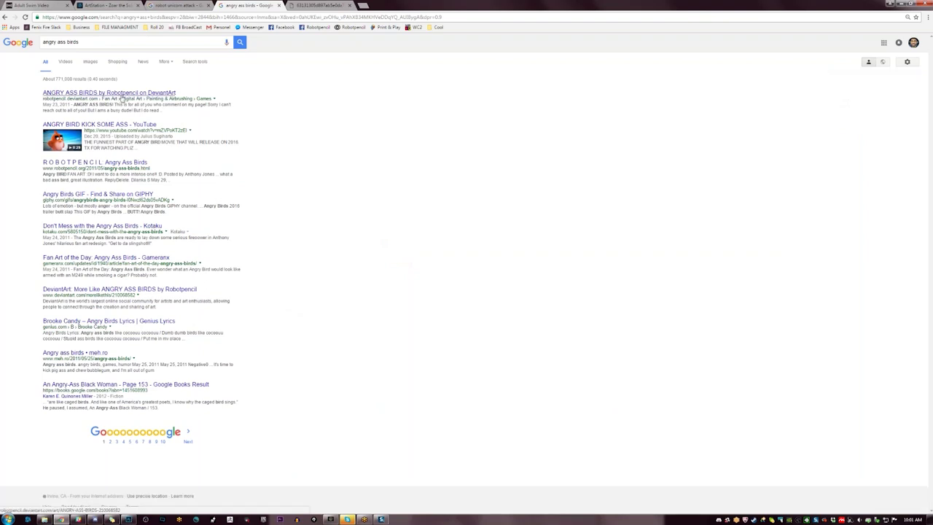
{"action": "left_click", "coordinate": [149, 226]}
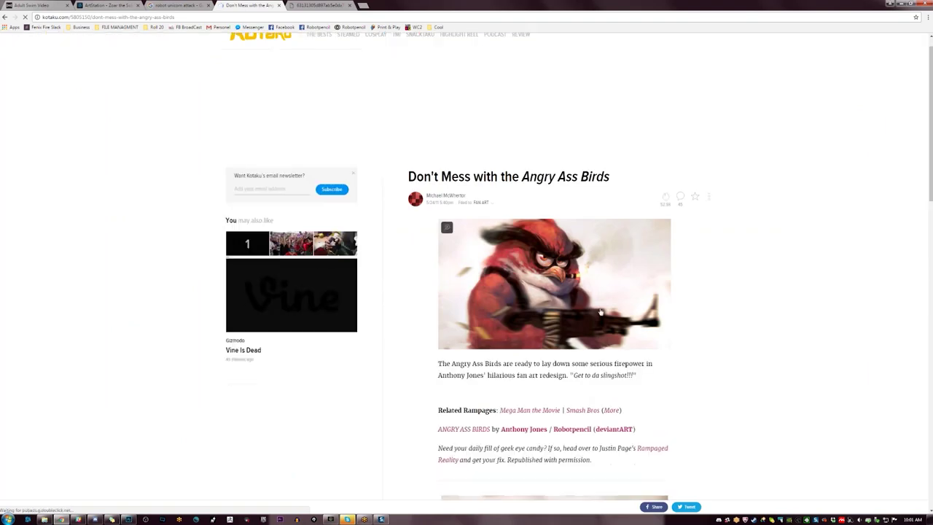
{"action": "scroll", "coordinate": [599, 313], "scroll_direction": "down", "scroll_amount": 6}
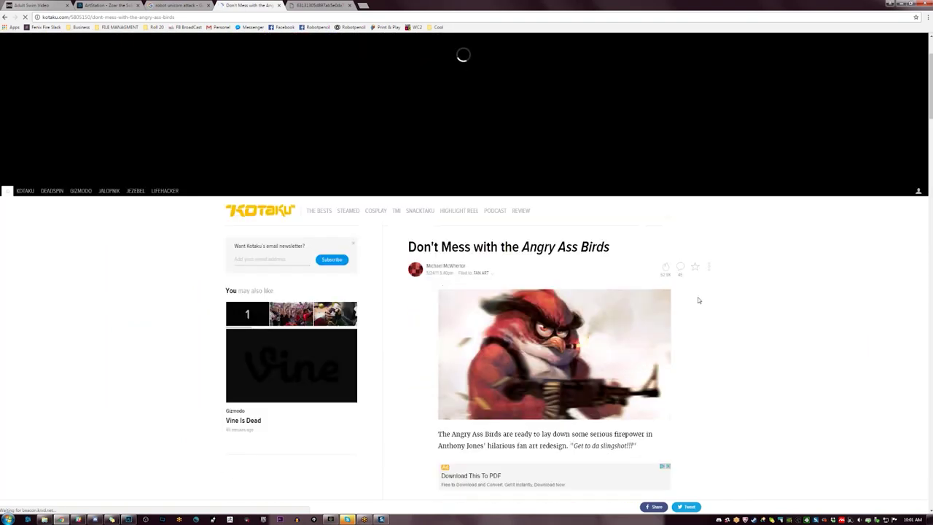
{"action": "scroll", "coordinate": [704, 304], "scroll_direction": "down", "scroll_amount": 2}
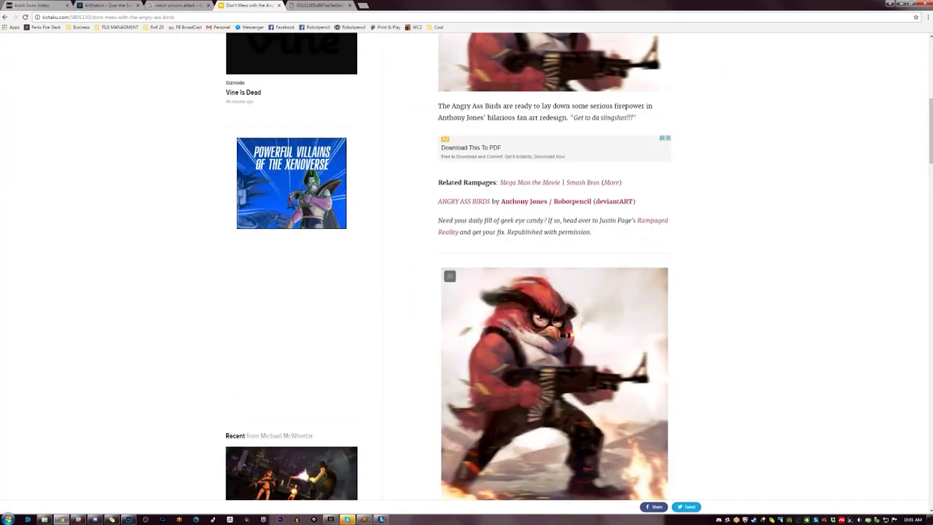
View the article's related Mega Man the Movie and Smash Bros artworks in separate tabs, closing the Smash Bros one
{"action": "left_click", "coordinate": [530, 182]}
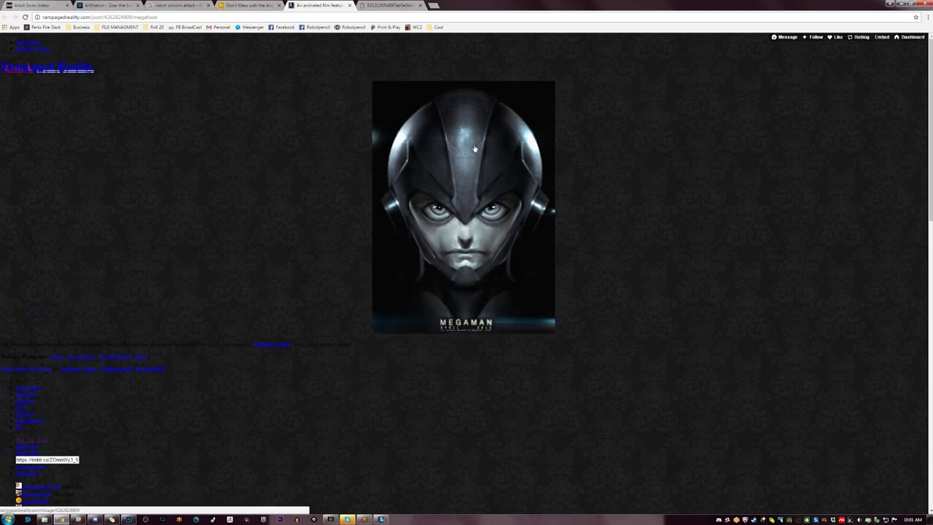
{"action": "left_click", "coordinate": [266, 5]}
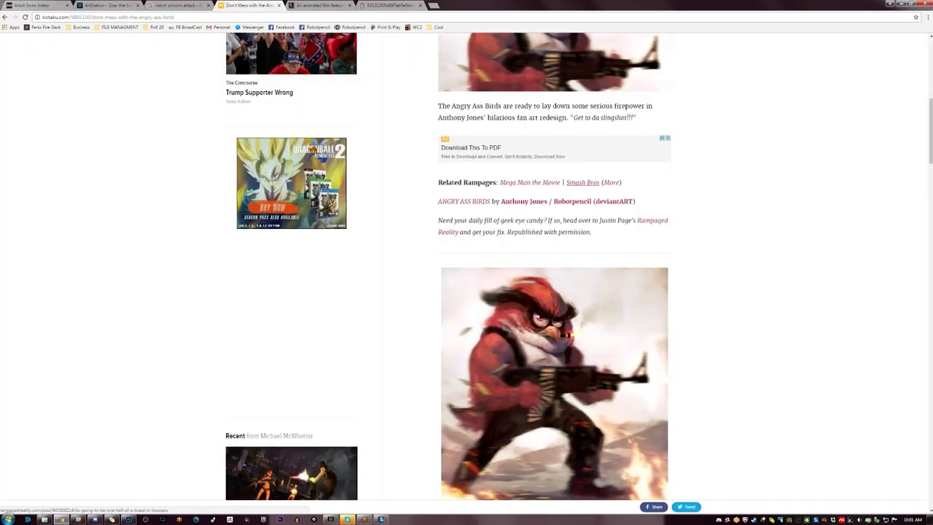
{"action": "left_click", "coordinate": [582, 183]}
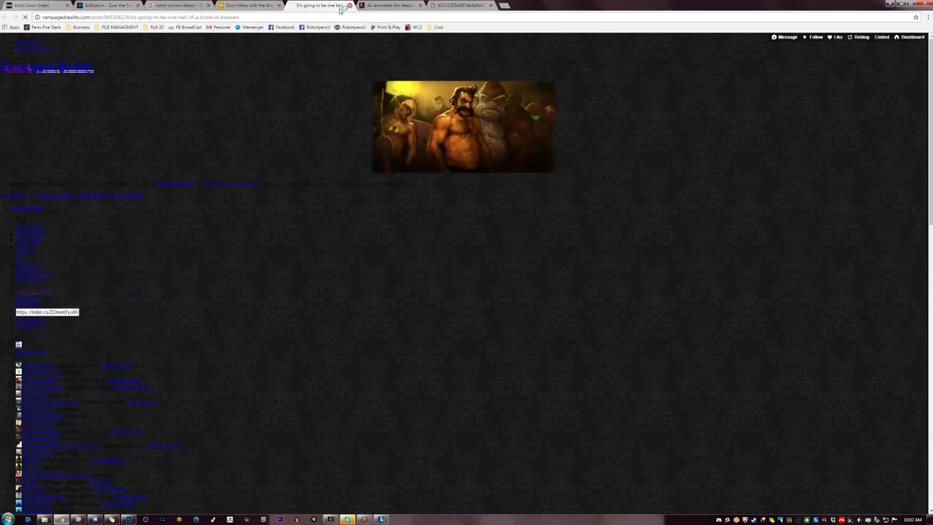
{"action": "left_click", "coordinate": [350, 5]}
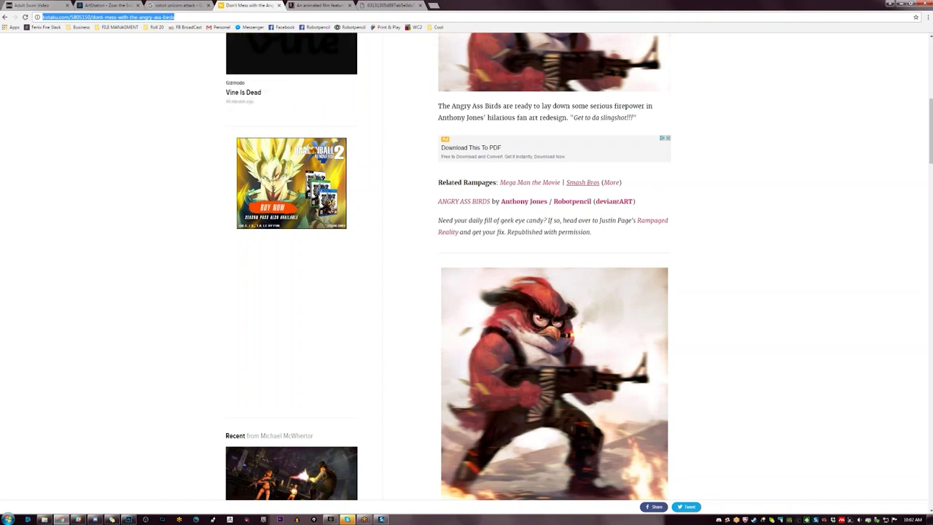
Search Google for noir Mario artwork by the bird painting's artist, including the keyword "reddit"
{"action": "type", "text": "noi"}
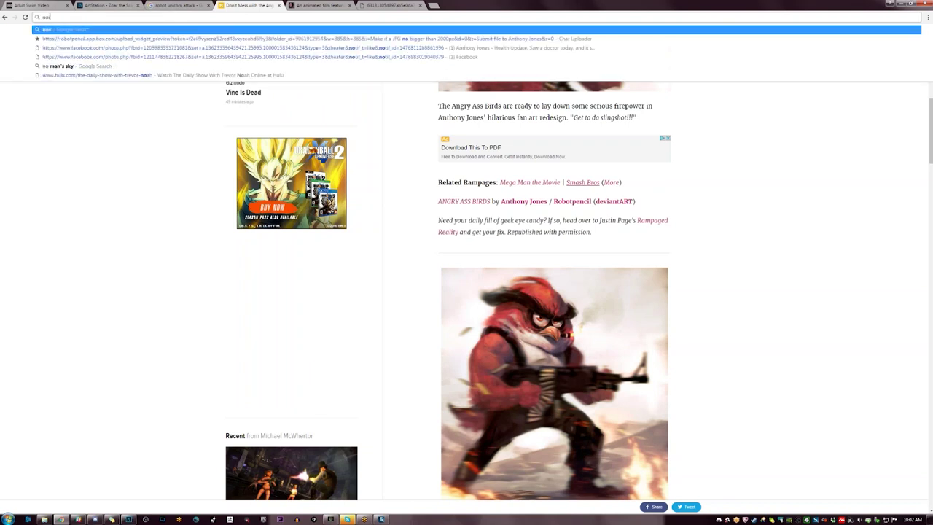
{"action": "type", "text": "r mar"}
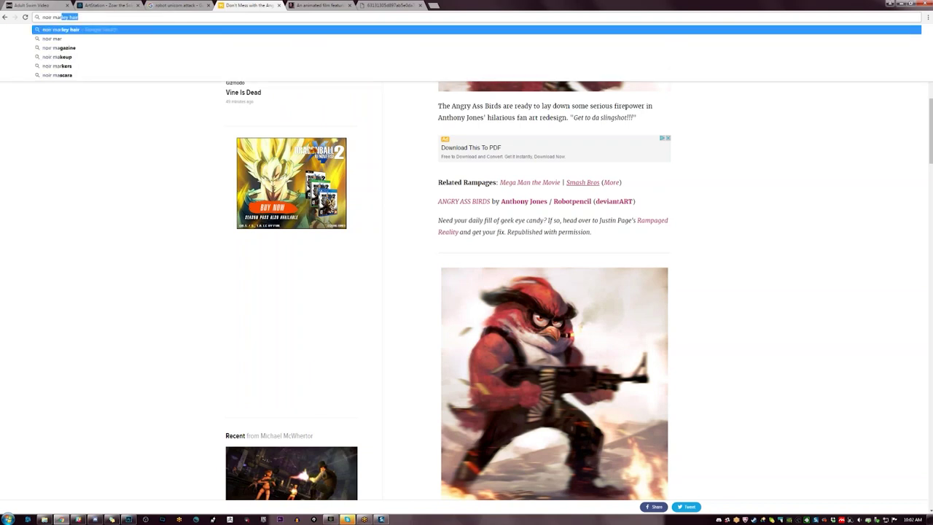
{"action": "type", "text": "io arthony jones reddit"}
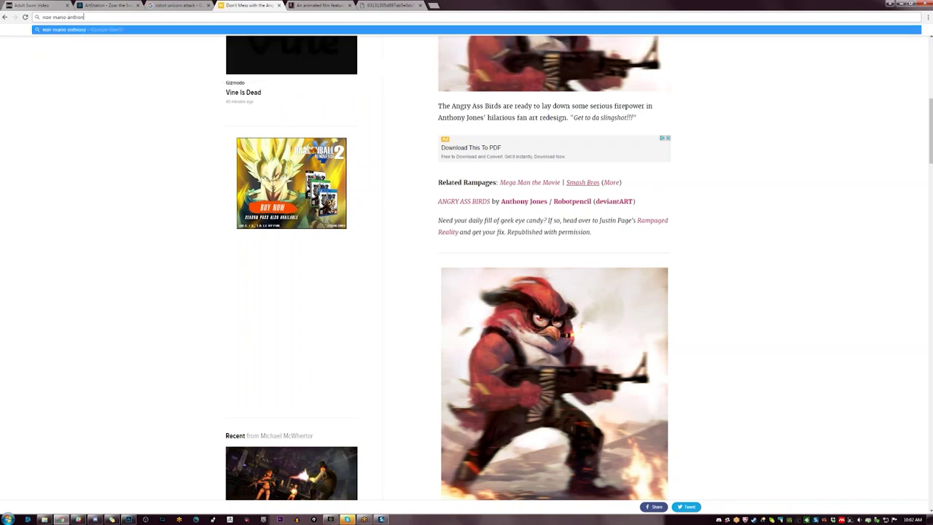
{"action": "key", "text": "Return"}
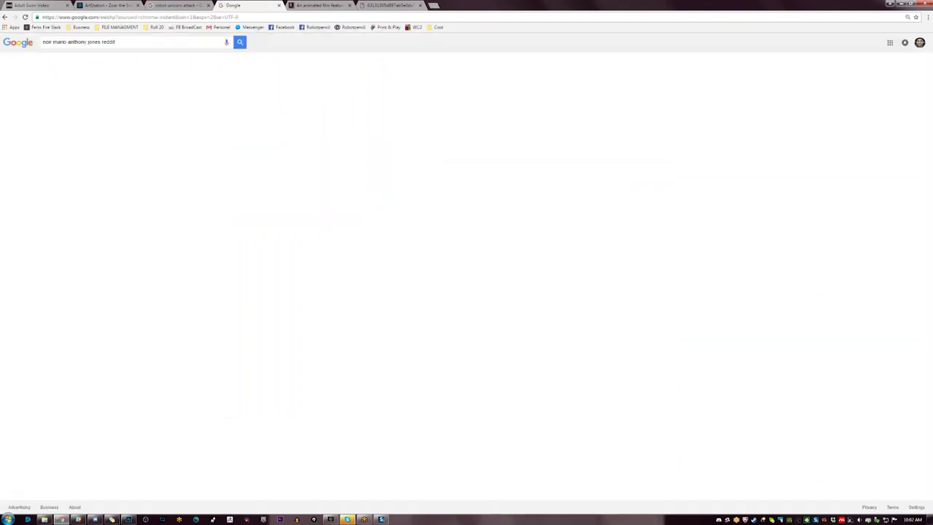
Open the Reddit post "Mario characters, noir style", close the two leftover image and article tabs, and open the linked Imgur album
{"action": "left_click", "coordinate": [135, 94]}
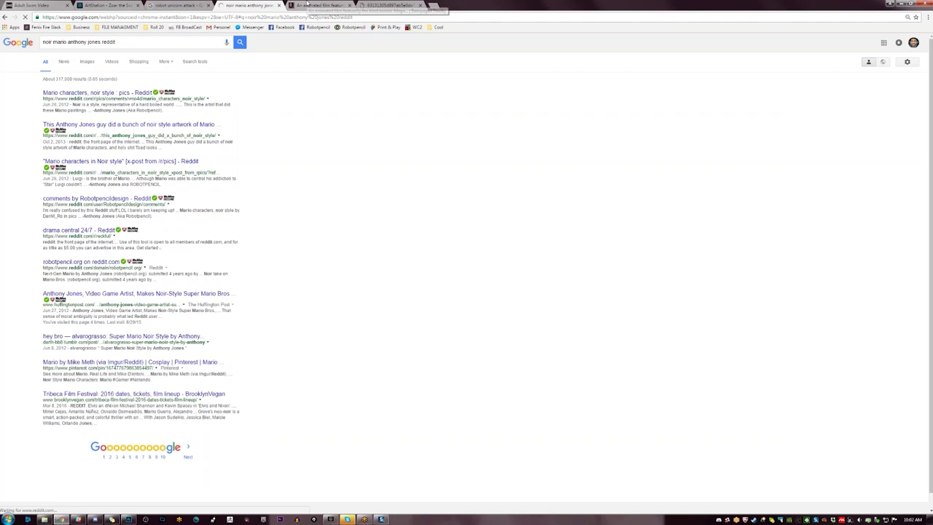
{"action": "left_click", "coordinate": [349, 5]}
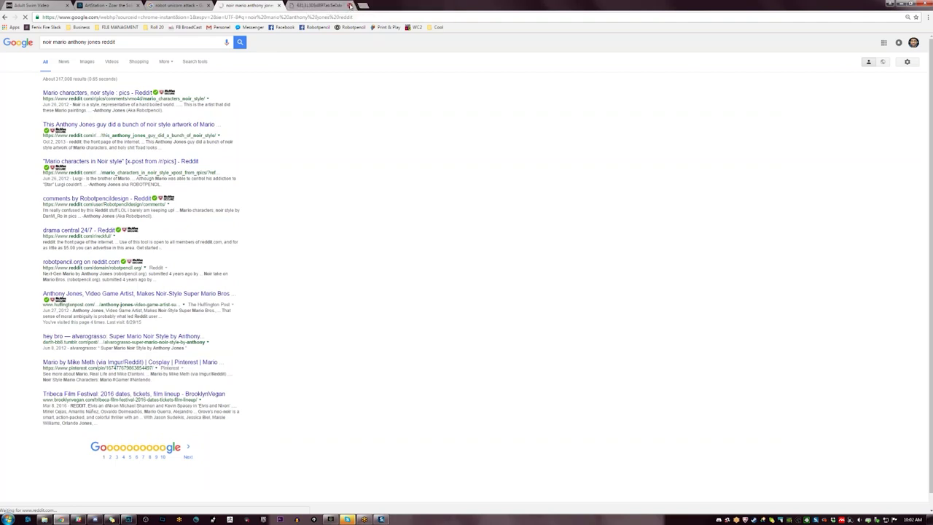
{"action": "left_click", "coordinate": [350, 5]}
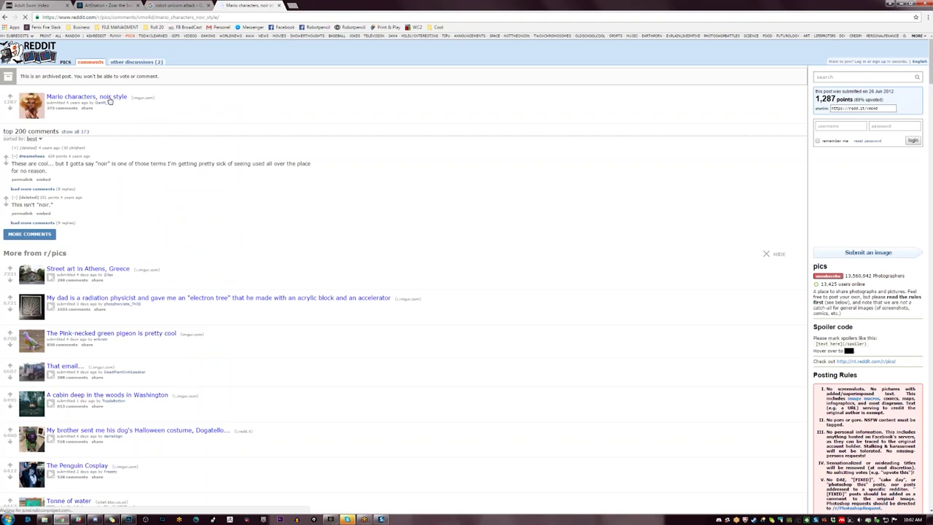
{"action": "left_click", "coordinate": [109, 98]}
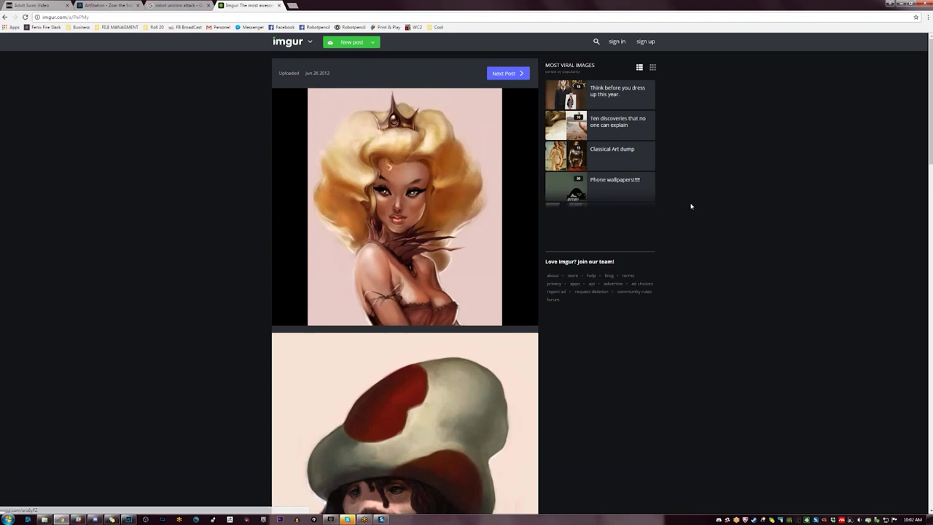
View the Imgur album down to its last portrait and highlight the view count beneath it
{"action": "scroll", "coordinate": [689, 208], "scroll_direction": "down", "scroll_amount": 1}
{"action": "scroll", "coordinate": [689, 208], "scroll_direction": "up", "scroll_amount": 1}
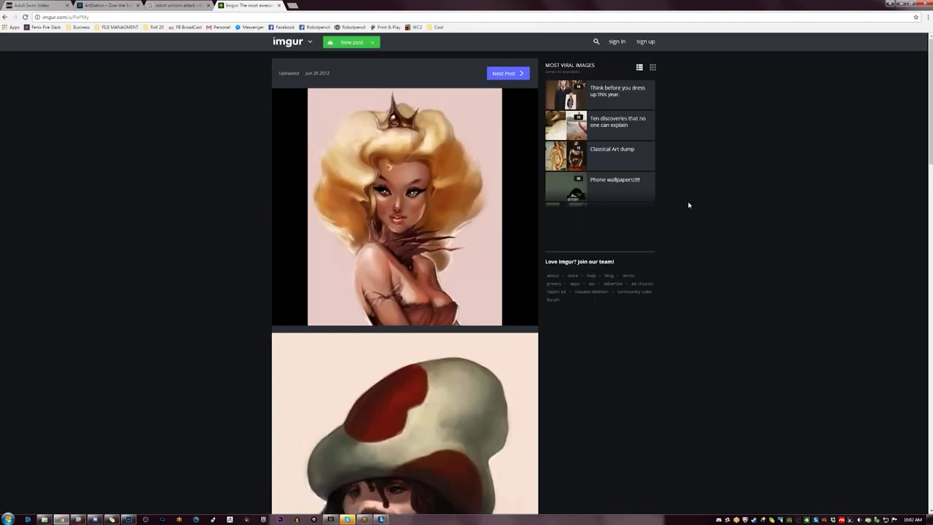
{"action": "scroll", "coordinate": [688, 205], "scroll_direction": "down", "scroll_amount": 20}
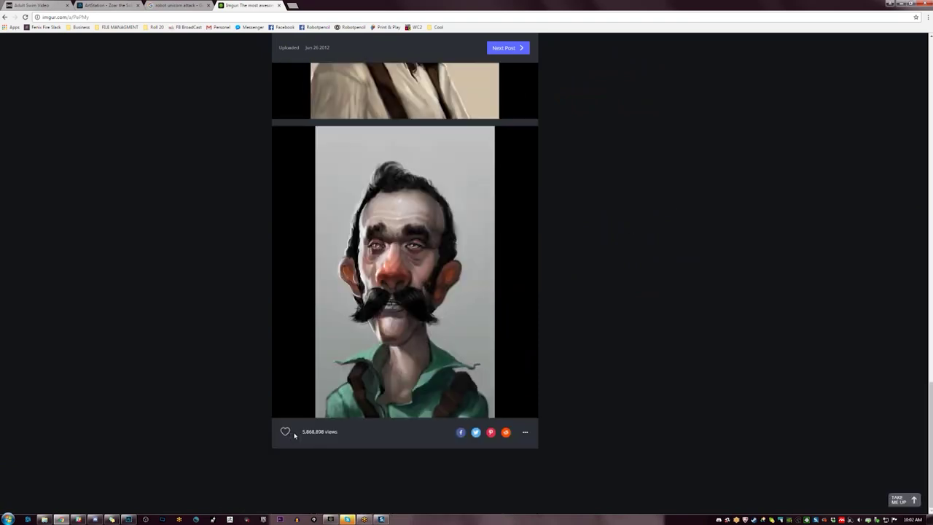
{"action": "left_click_drag", "start_coordinate": [301, 434], "coordinate": [336, 493]}
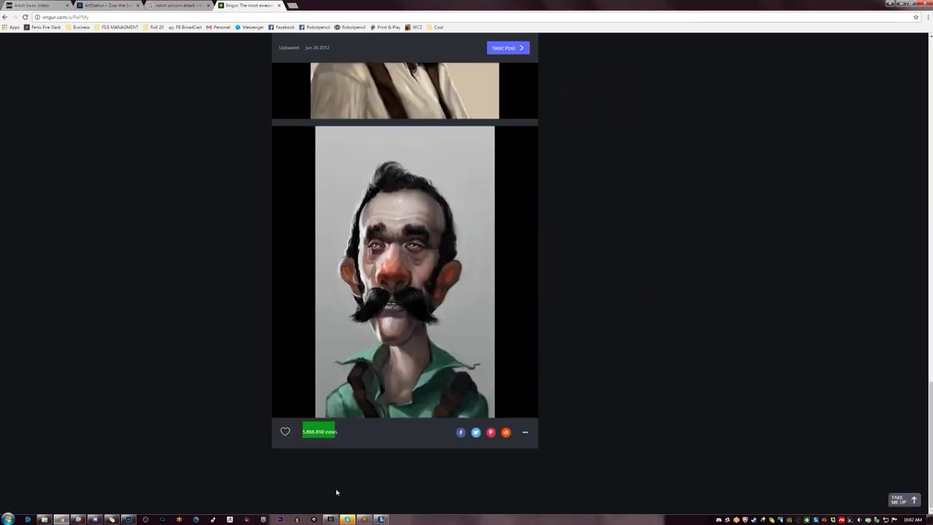
{"action": "left_click", "coordinate": [334, 510]}
{"action": "left_click_drag", "start_coordinate": [302, 434], "coordinate": [324, 436]}
{"action": "left_click", "coordinate": [667, 424]}
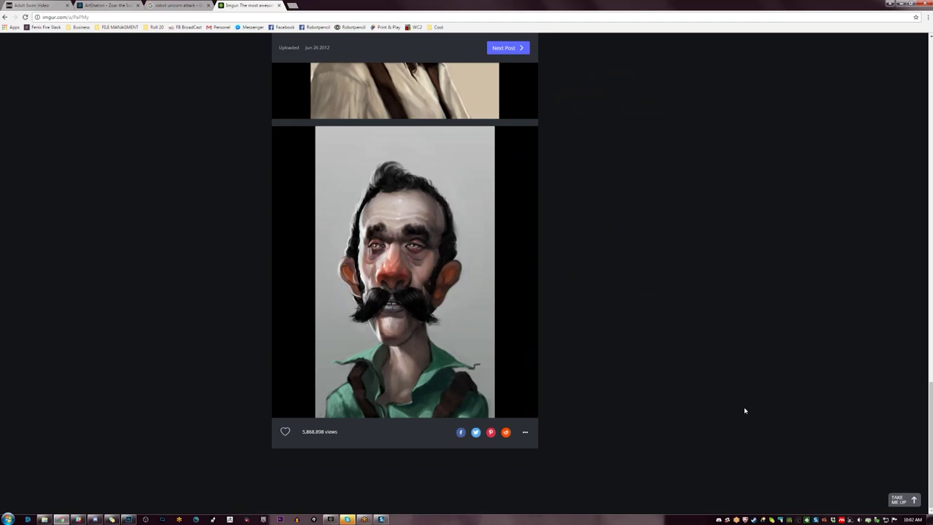
Examine the album's Mario character portraits again, ending on the blonde princess at the beginning
{"action": "scroll", "coordinate": [745, 410], "scroll_direction": "up", "scroll_amount": 20}
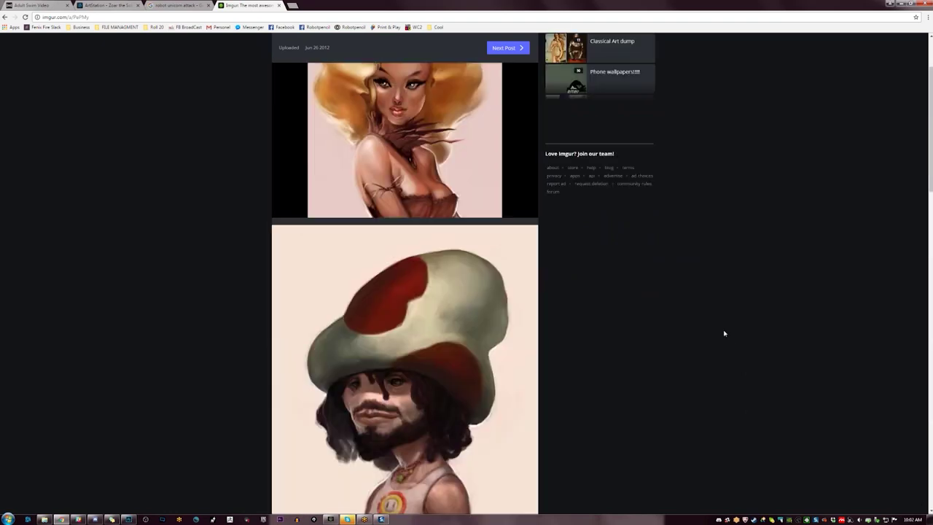
{"action": "scroll", "coordinate": [724, 328], "scroll_direction": "up", "scroll_amount": 2}
{"action": "scroll", "coordinate": [734, 294], "scroll_direction": "down", "scroll_amount": 15}
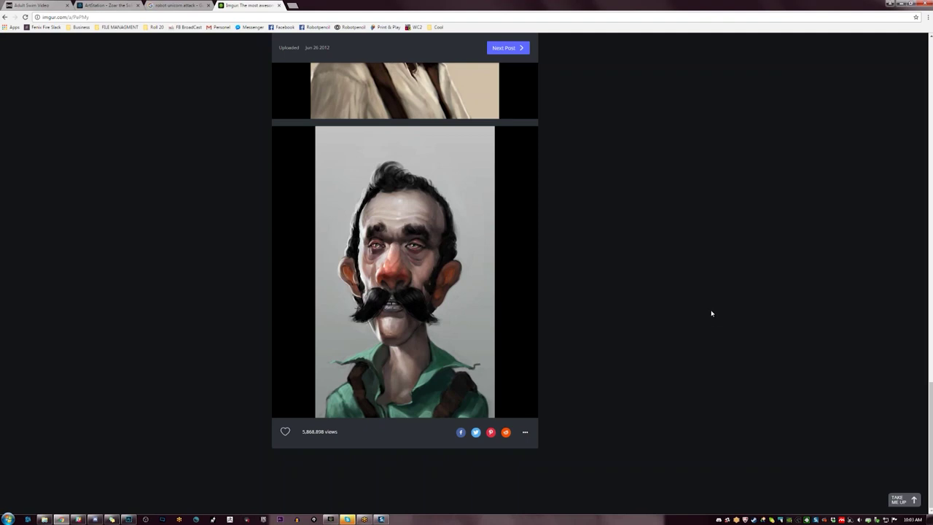
{"action": "scroll", "coordinate": [712, 308], "scroll_direction": "up", "scroll_amount": 3}
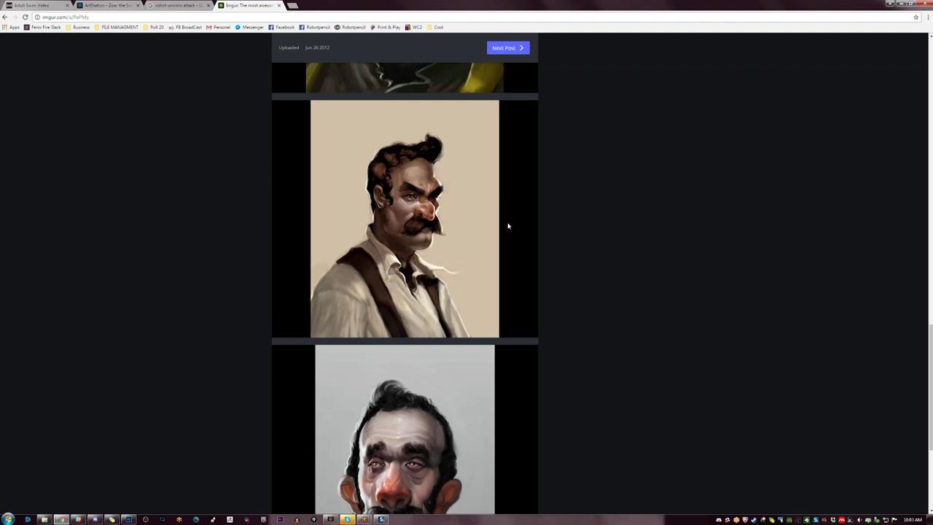
{"action": "scroll", "coordinate": [500, 218], "scroll_direction": "down", "scroll_amount": 3}
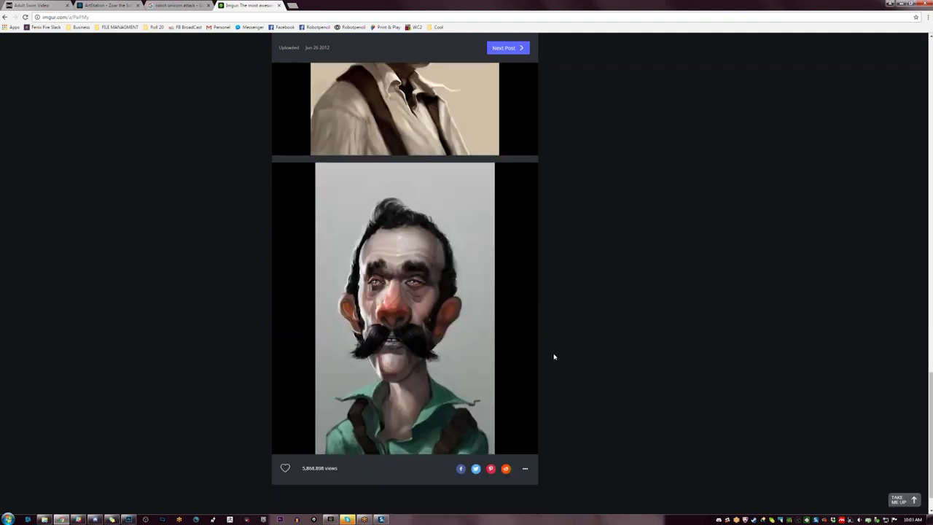
{"action": "scroll", "coordinate": [590, 375], "scroll_direction": "up", "scroll_amount": 6}
{"action": "scroll", "coordinate": [444, 241], "scroll_direction": "up", "scroll_amount": 1}
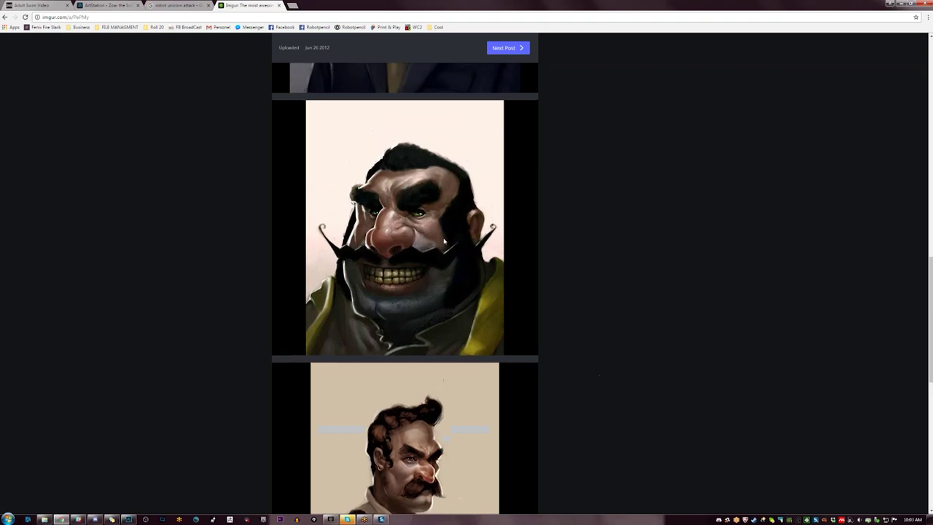
{"action": "scroll", "coordinate": [639, 378], "scroll_direction": "up", "scroll_amount": 3}
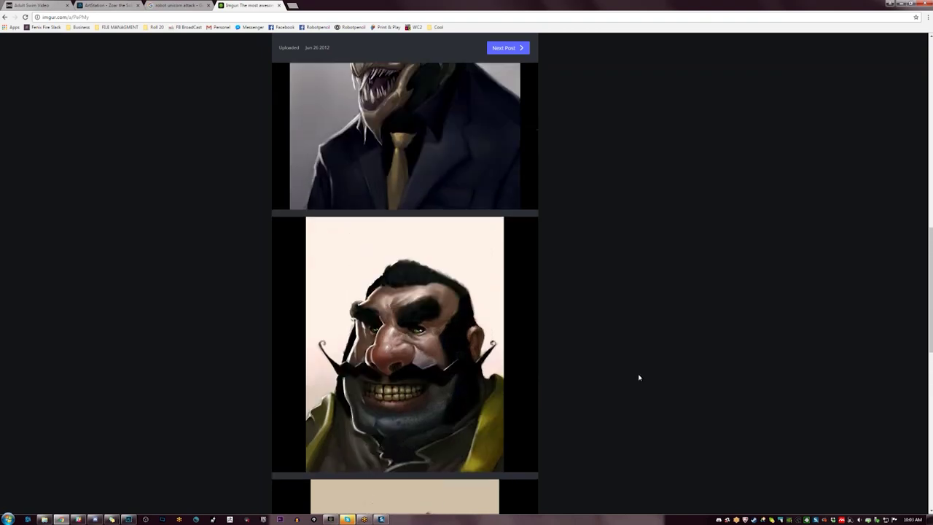
{"action": "scroll", "coordinate": [640, 378], "scroll_direction": "up", "scroll_amount": 2}
{"action": "scroll", "coordinate": [760, 358], "scroll_direction": "up", "scroll_amount": 3}
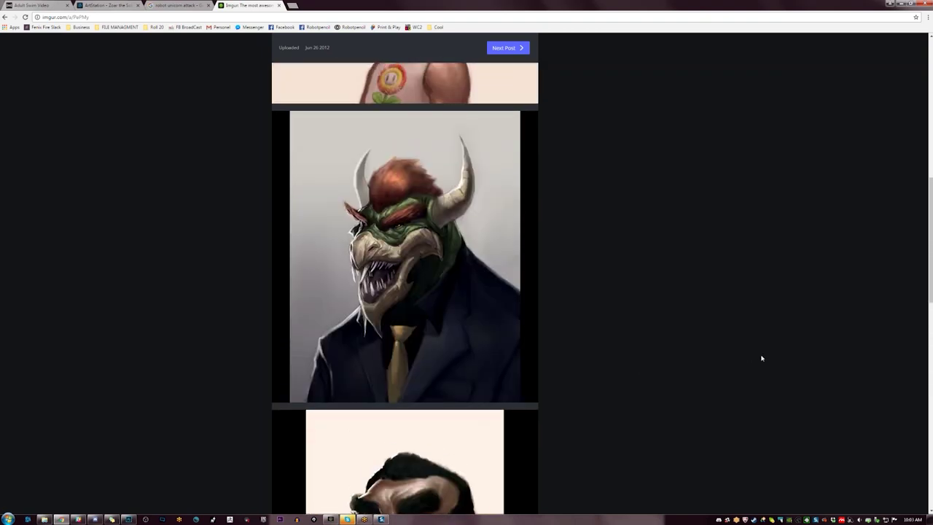
{"action": "scroll", "coordinate": [760, 358], "scroll_direction": "up", "scroll_amount": 2}
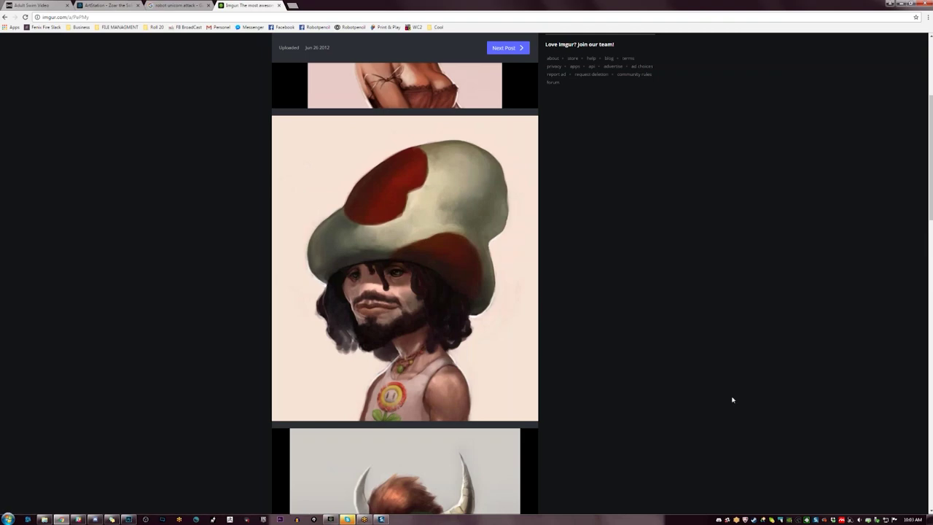
{"action": "scroll", "coordinate": [733, 399], "scroll_direction": "up", "scroll_amount": 3}
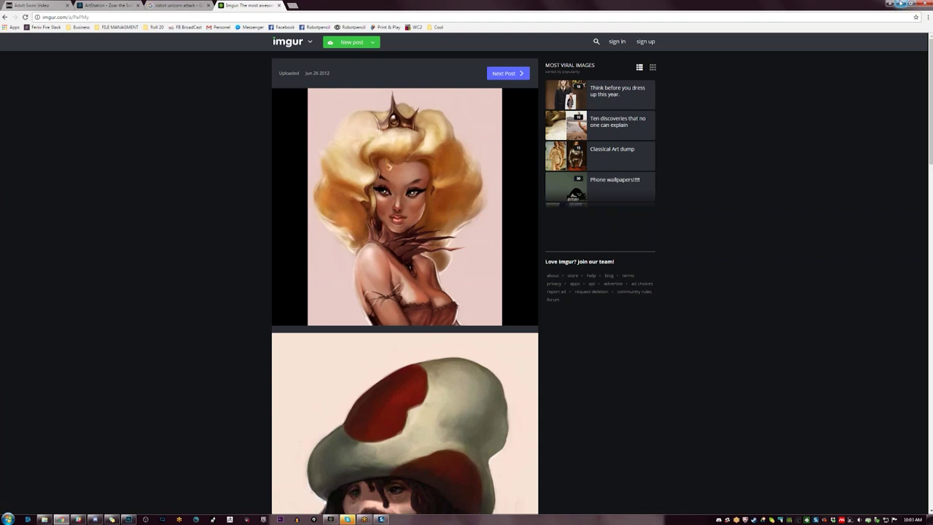
Return to Photoshop, mirror the canvas to check the painting at several magnifications, and flip it back
{"action": "left_click", "coordinate": [901, 3]}
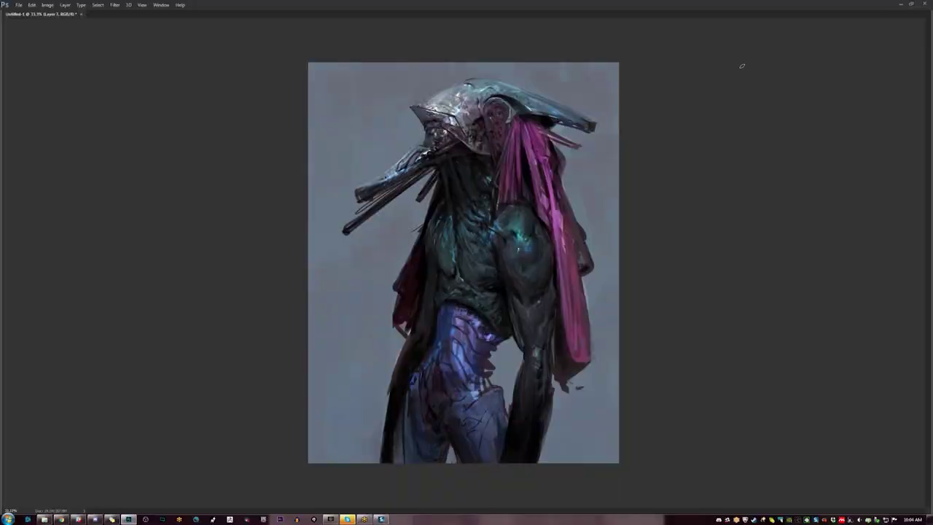
{"action": "key", "text": "ctrl+shift+h"}
{"action": "left_click", "coordinate": [394, 129], "text": "ctrl"}
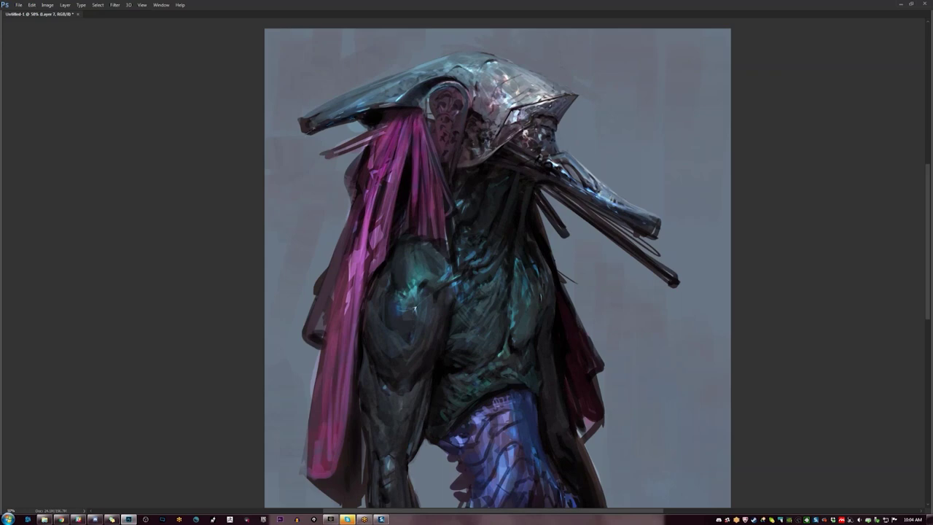
{"action": "key", "text": "ctrl+minus"}
{"action": "key", "text": "ctrl+minus"}
{"action": "key", "text": "ctrl+minus"}
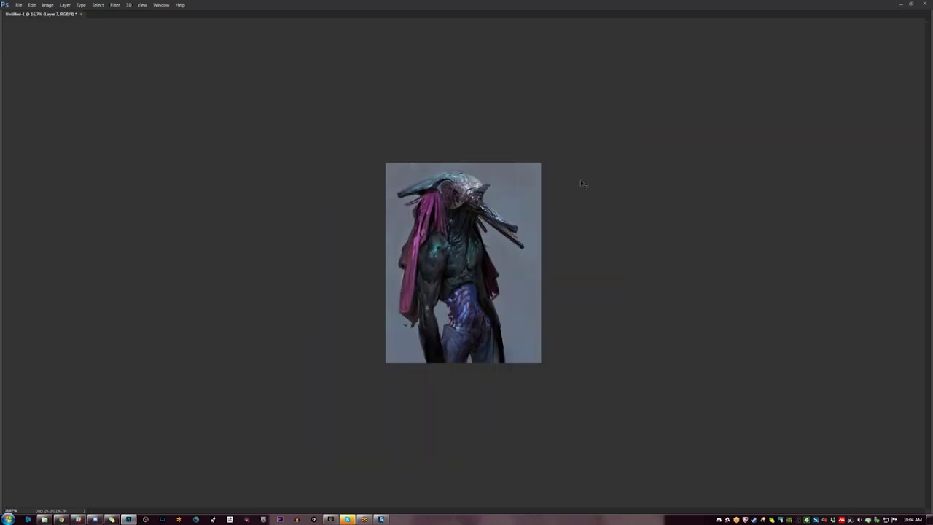
{"action": "key", "text": "ctrl+shift+h"}
{"action": "key", "text": "ctrl+plus"}
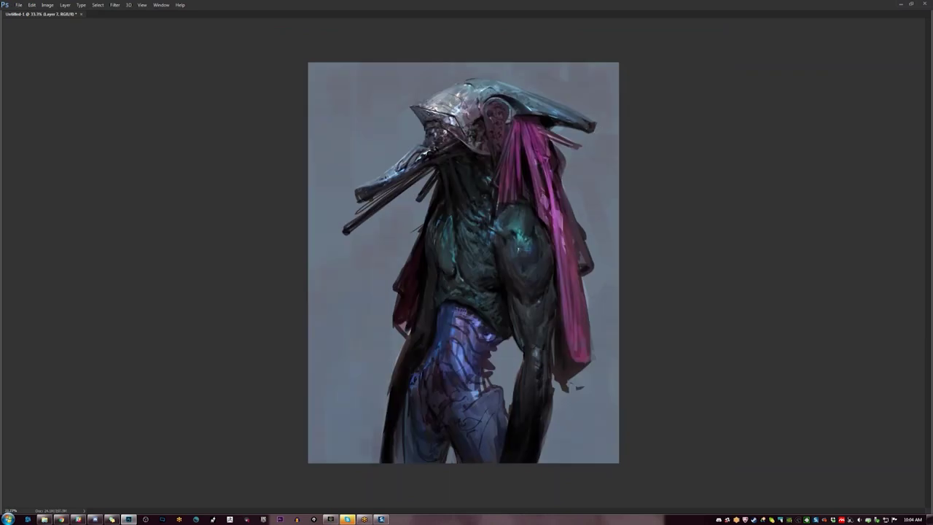
Reshape the end of the creature's upper beak into a blunt, squared tip and check it on the mirrored canvas
{"action": "left_click_drag", "start_coordinate": [369, 187], "coordinate": [355, 198]}
{"action": "left_click_drag", "start_coordinate": [355, 191], "coordinate": [356, 202]}
{"action": "left_click", "coordinate": [368, 192]}
{"action": "left_click_drag", "start_coordinate": [378, 192], "coordinate": [402, 182]}
{"action": "key", "text": "ctrl+shift+h"}
{"action": "key", "text": "h"}
{"action": "key", "text": "h"}
{"action": "key", "text": "h"}
Paint lighter grey highlights along the lower beak prong and its rounded tip
{"action": "left_click_drag", "start_coordinate": [346, 226], "coordinate": [393, 188]}
{"action": "left_click_drag", "start_coordinate": [352, 220], "coordinate": [374, 203]}
{"action": "left_click", "coordinate": [347, 228]}
{"action": "left_click_drag", "start_coordinate": [402, 172], "coordinate": [410, 165]}
{"action": "mouse_move", "coordinate": [354, 224]}
{"action": "left_mouse_down"}
{"action": "mouse_move", "coordinate": [346, 228]}
{"action": "mouse_move", "coordinate": [361, 221]}
{"action": "left_mouse_up"}
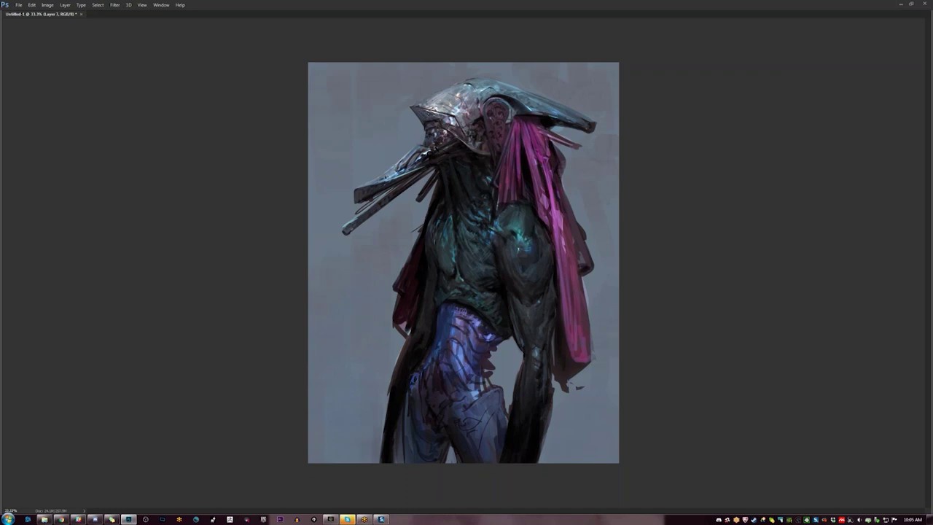
Examine the creature's head, beak and torso at closer magnification
{"action": "key", "text": "ctrl+plus"}
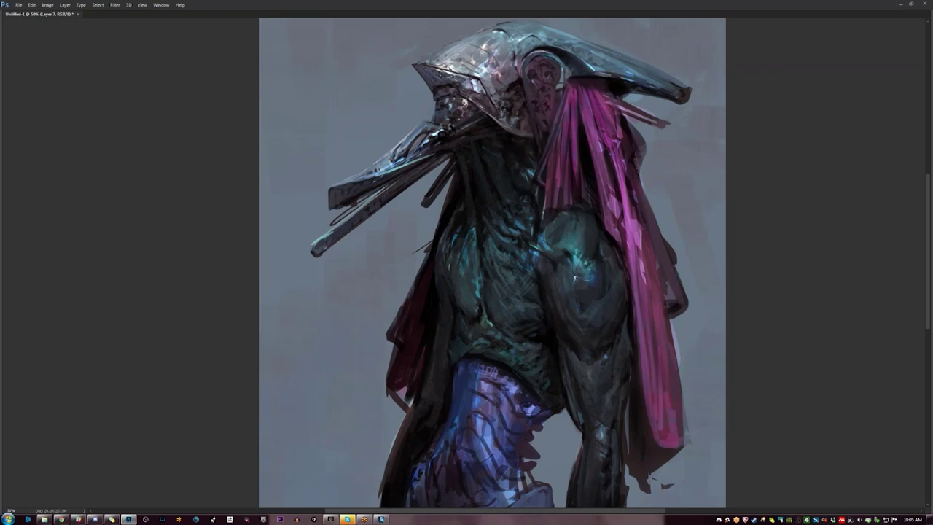
{"action": "left_click", "coordinate": [468, 199], "text": "alt"}
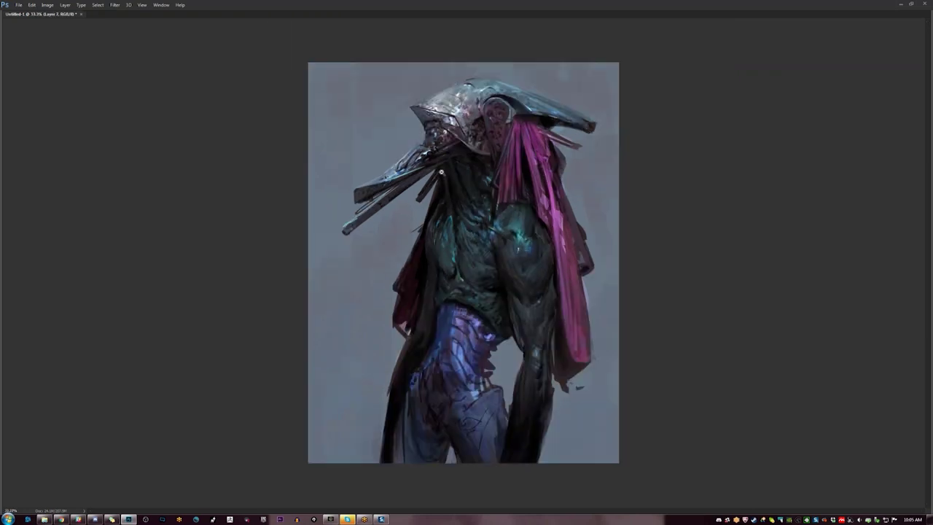
{"action": "left_click", "coordinate": [468, 198], "text": "alt"}
{"action": "key", "text": "F2"}
{"action": "left_click", "coordinate": [502, 260], "text": "ctrl"}
{"action": "key", "text": "ctrl+plus"}
{"action": "key", "text": "h"}
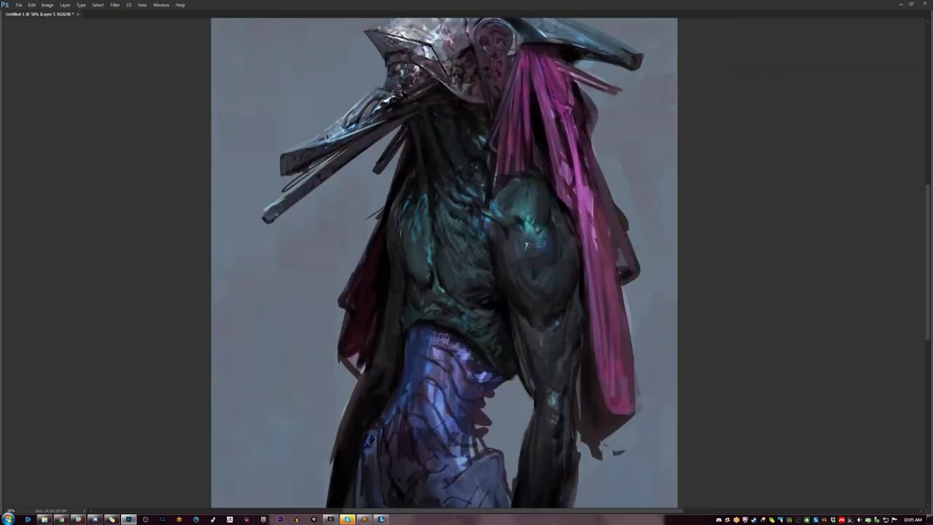
{"action": "scroll", "coordinate": [530, 290], "scroll_direction": "up", "scroll_amount": 2}
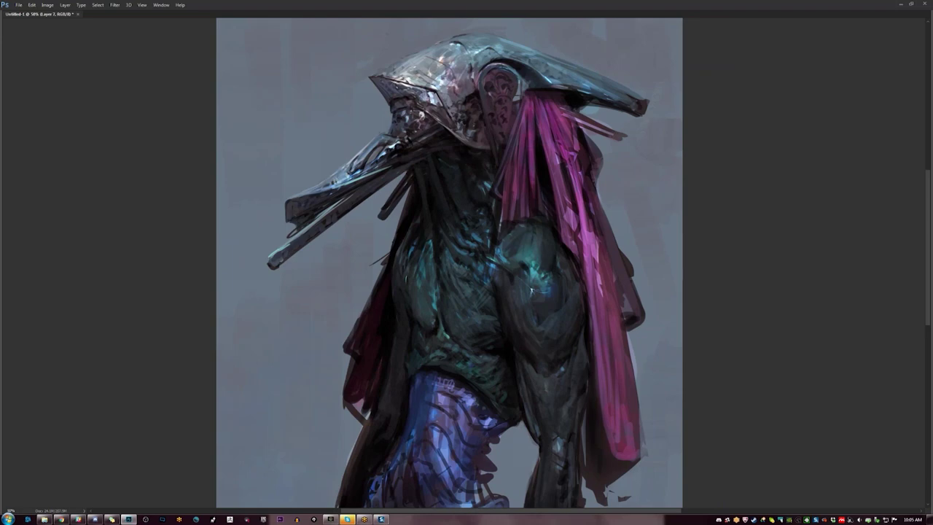
Mirror the reduced view to check the silhouette, and restore the original orientation at closer magnification
{"action": "key", "text": "ctrl+minus"}
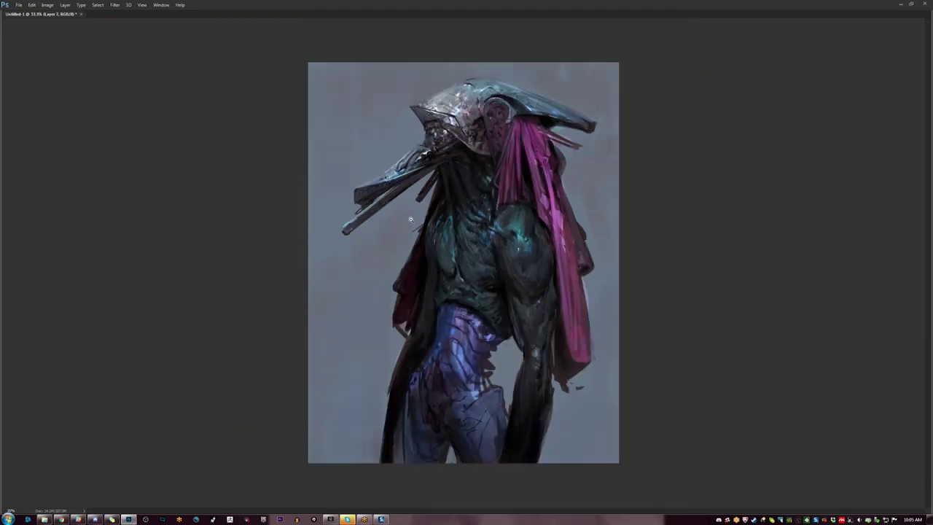
{"action": "key", "text": "ctrl+minus"}
{"action": "key", "text": "ctrl+shift+h"}
{"action": "key", "text": "ctrl+plus"}
{"action": "key", "text": "ctrl+plus"}
{"action": "key", "text": "ctrl+shift+h"}
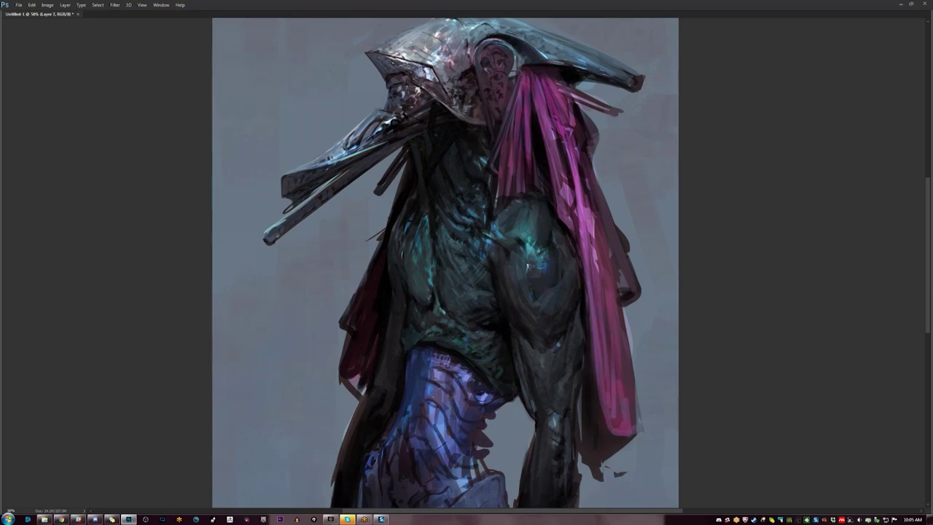
Flip the canvas horizontally and review the mirrored creature both up close and as a small overview
{"action": "key", "text": "ctrl+minus"}
{"action": "key", "text": "ctrl+minus"}
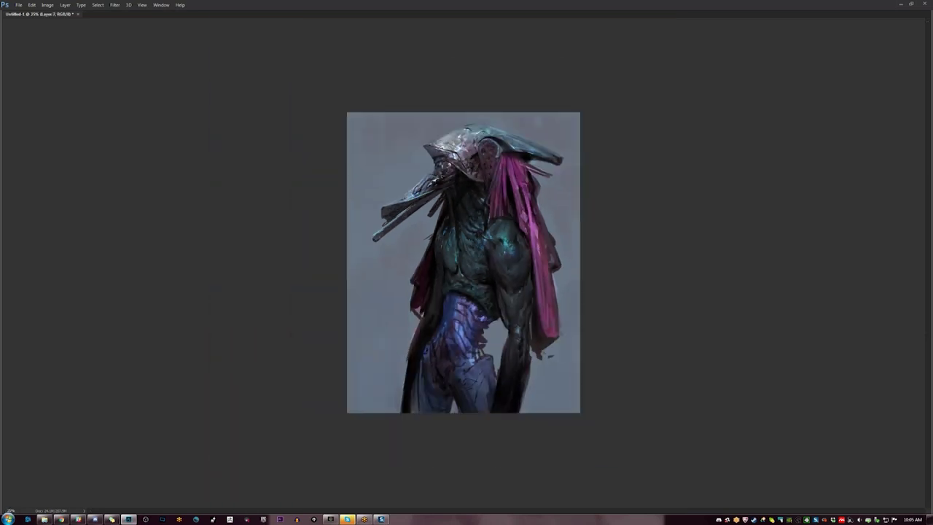
{"action": "key", "text": "ctrl+shift+h"}
{"action": "key", "text": "ctrl+plus"}
{"action": "key", "text": "ctrl+plus"}
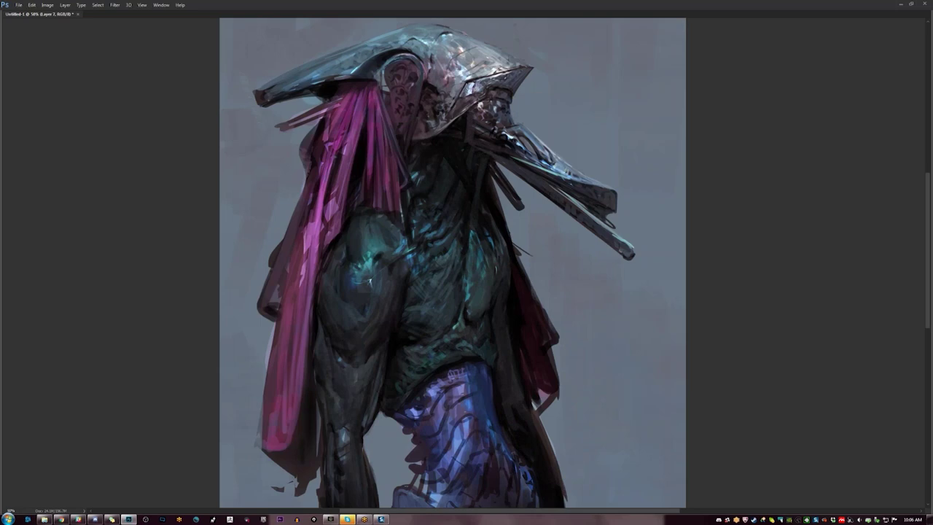
{"action": "key", "text": "ctrl+minus"}
{"action": "key", "text": "ctrl+minus"}
{"action": "key", "text": "ctrl+minus"}
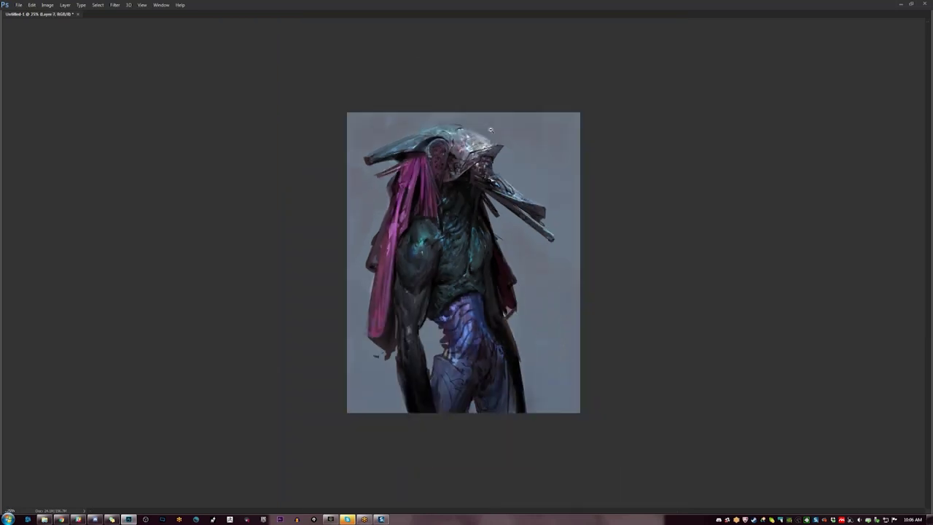
Compare the figure in both canvas orientations and touch up the magenta hair just beneath the crest
{"action": "key", "text": "ctrl+shift+h"}
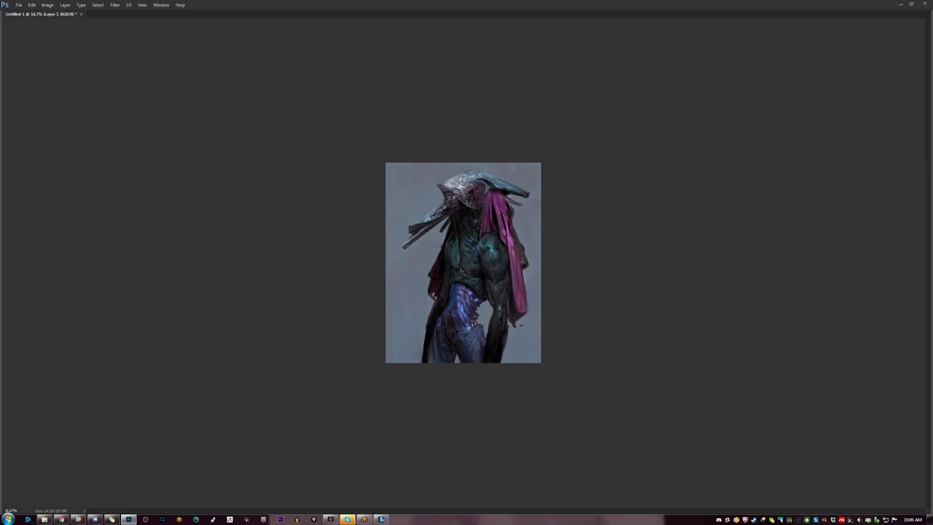
{"action": "key", "text": "ctrl+shift+h"}
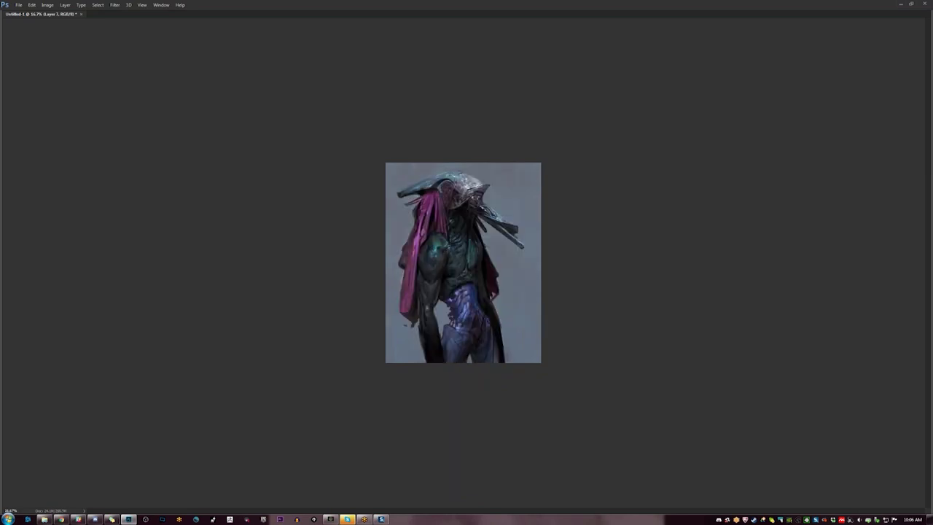
{"action": "key", "text": "ctrl+plus"}
{"action": "key", "text": "ctrl+plus"}
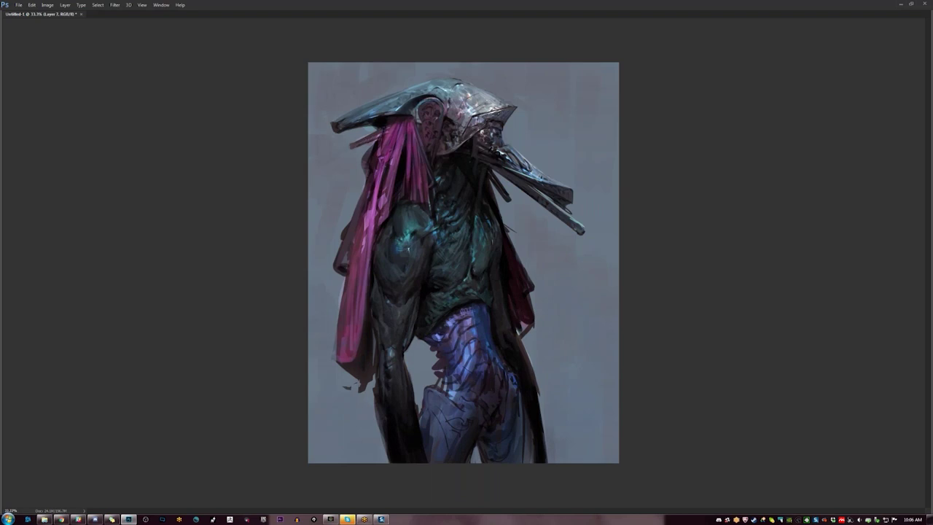
{"action": "left_click_drag", "start_coordinate": [387, 129], "coordinate": [382, 148]}
Mirror the canvas and refine the dark strands and edge running from the jaw down to the cape
{"action": "key", "text": "ctrl+minus"}
{"action": "key", "text": "ctrl+shift+h"}
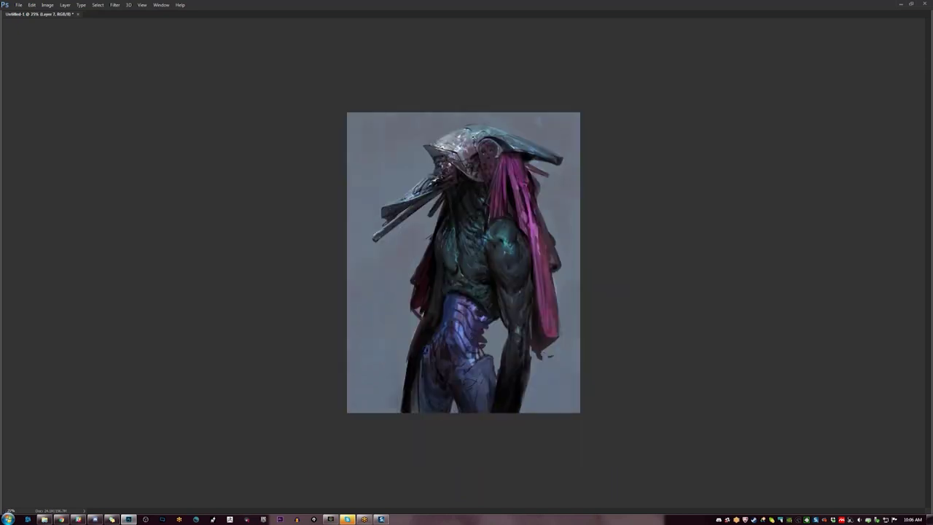
{"action": "key", "text": "ctrl+plus"}
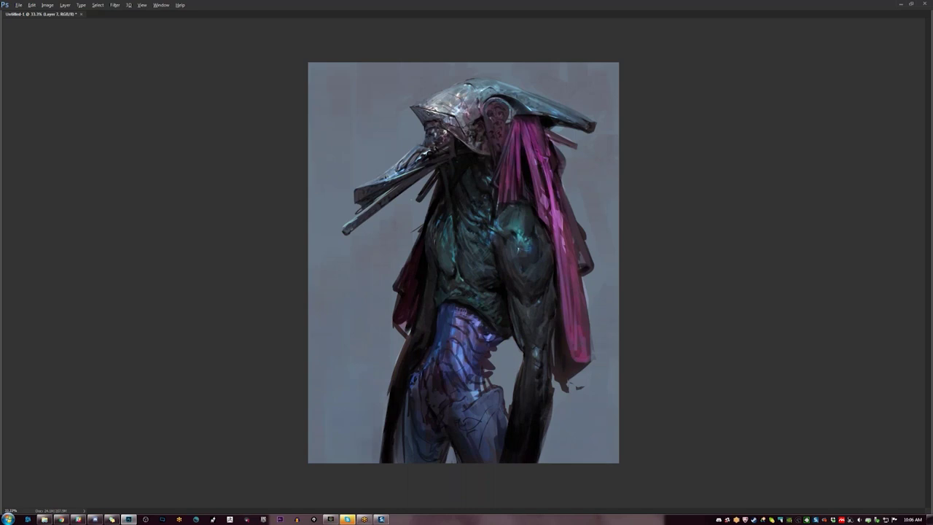
{"action": "left_click_drag", "start_coordinate": [436, 182], "coordinate": [410, 253]}
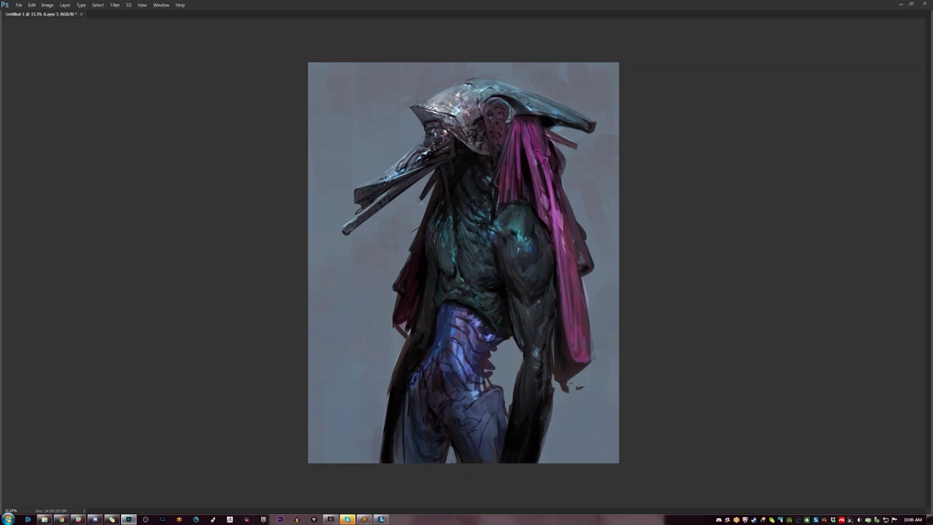
Mirror the canvas again and paint broader magenta strokes over the long hair strands behind the shoulder
{"action": "key", "text": "ctrl+minus"}
{"action": "key", "text": "ctrl+minus"}
{"action": "key", "text": "ctrl+shift+h"}
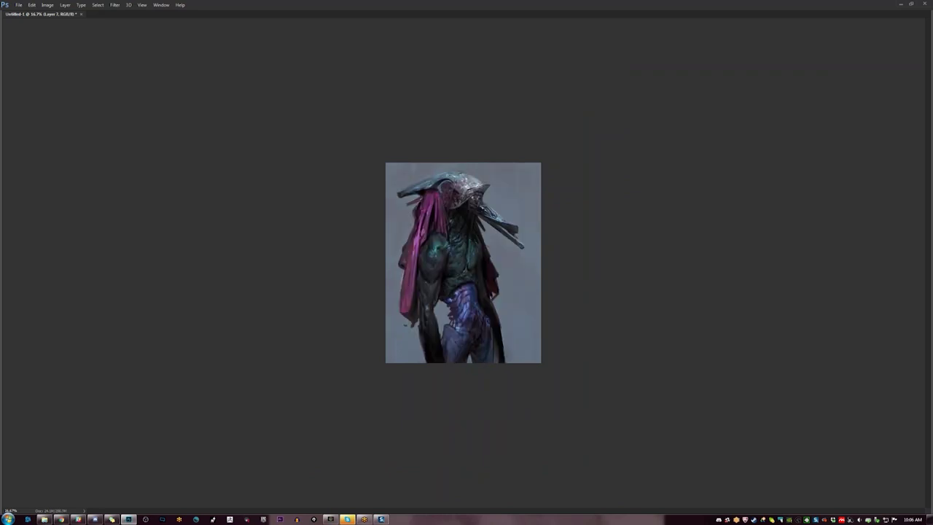
{"action": "key", "text": "ctrl+plus"}
{"action": "key", "text": "ctrl+plus"}
{"action": "key", "text": "ctrl+plus"}
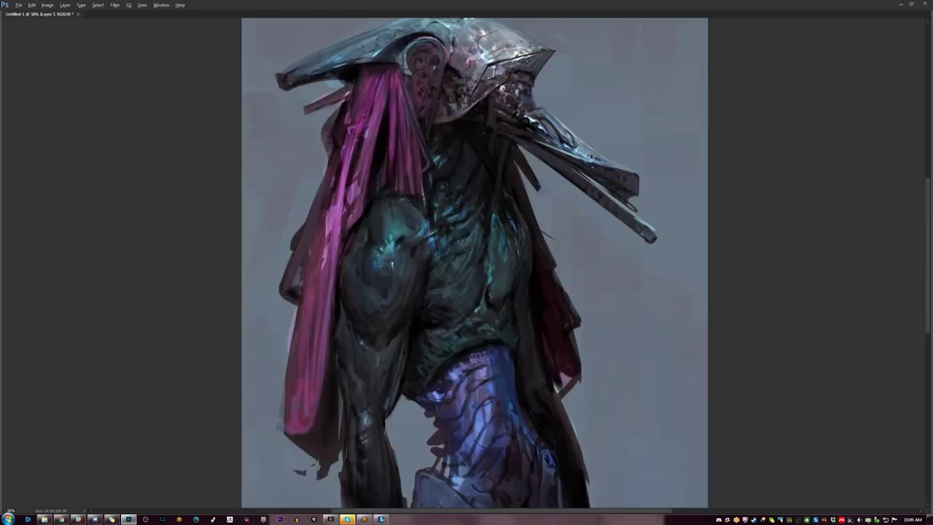
{"action": "left_click_drag", "start_coordinate": [337, 188], "coordinate": [332, 251]}
{"action": "left_click_drag", "start_coordinate": [343, 145], "coordinate": [326, 258]}
{"action": "mouse_move", "coordinate": [342, 147]}
{"action": "left_mouse_down"}
{"action": "mouse_move", "coordinate": [323, 310]}
{"action": "mouse_move", "coordinate": [350, 198]}
{"action": "left_mouse_up"}
{"action": "mouse_move", "coordinate": [369, 121]}
{"action": "left_mouse_down"}
{"action": "mouse_move", "coordinate": [348, 202]}
{"action": "mouse_move", "coordinate": [353, 225]}
{"action": "left_mouse_up"}
Review the repainted hair and overall silhouette in both orientations, as a small overview and closer up
{"action": "key", "text": "ctrl+minus"}
{"action": "key", "text": "ctrl+minus"}
{"action": "key", "text": "ctrl+minus"}
{"action": "key", "text": "ctrl+shift+h"}
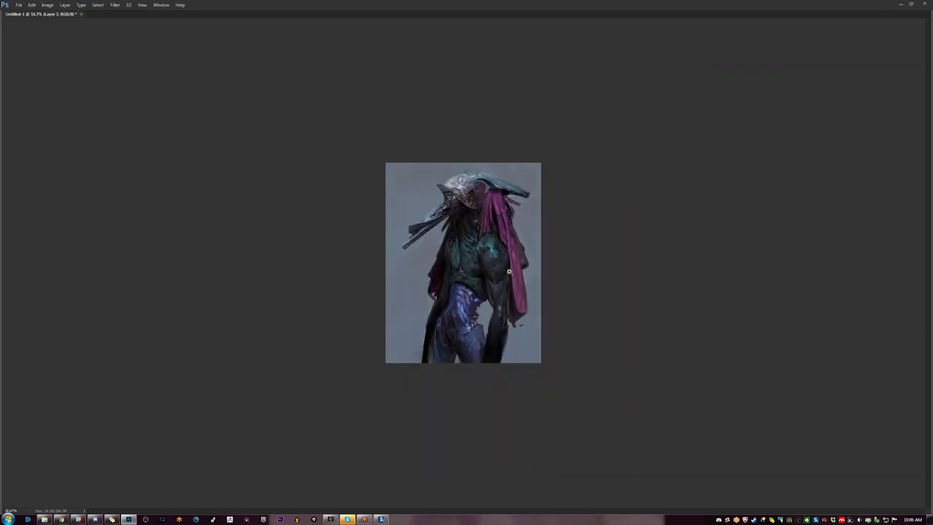
{"action": "key", "text": "h"}
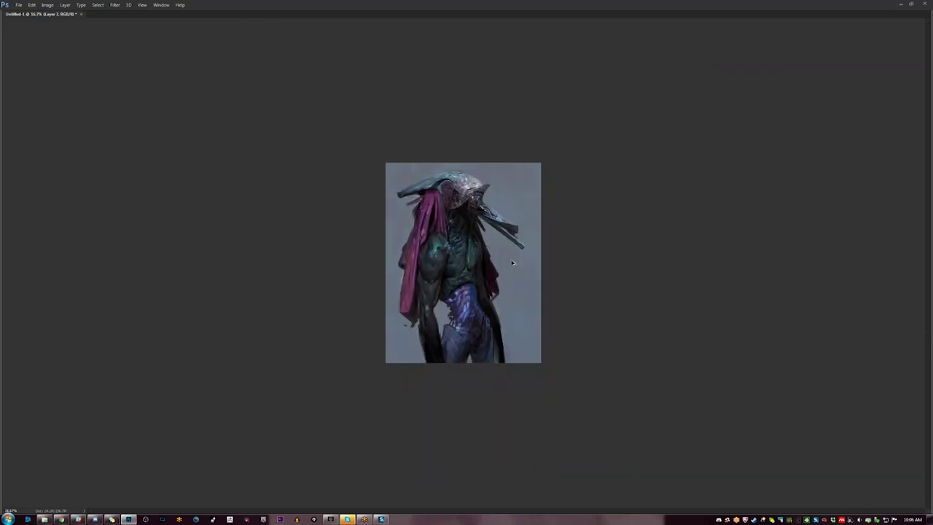
{"action": "key", "text": "ctrl+plus"}
{"action": "key", "text": "ctrl+plus"}
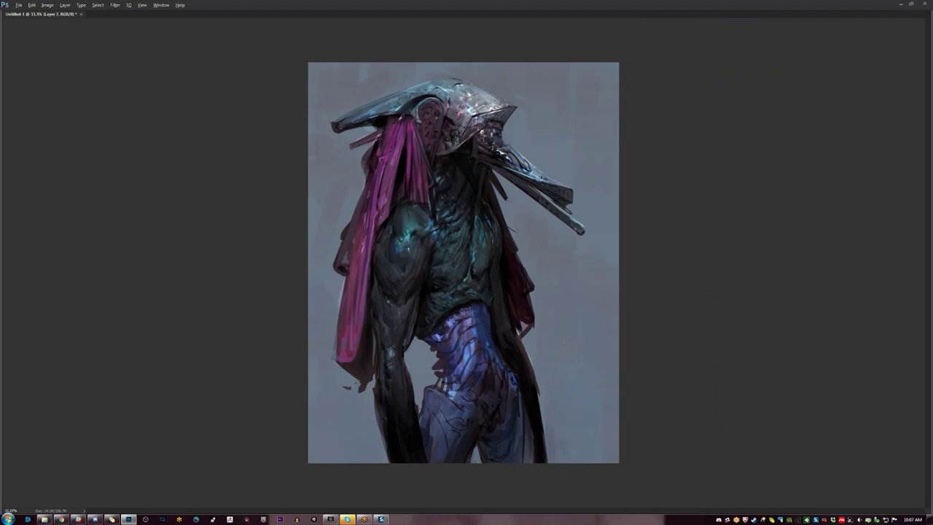
{"action": "key", "text": "ctrl+minus"}
{"action": "key", "text": "ctrl+minus"}
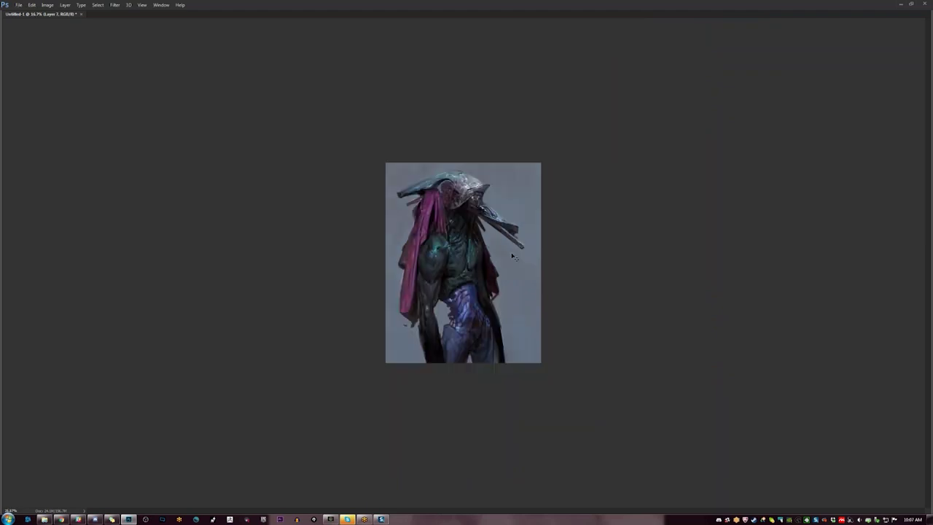
Flip the canvas and paint a light edge beside the round ear plate beneath the crest
{"action": "key", "text": "ctrl+shift+h"}
{"action": "key", "text": "ctrl+plus"}
{"action": "key", "text": "ctrl+plus"}
{"action": "scroll", "coordinate": [513, 230], "scroll_direction": "up", "scroll_amount": 1}
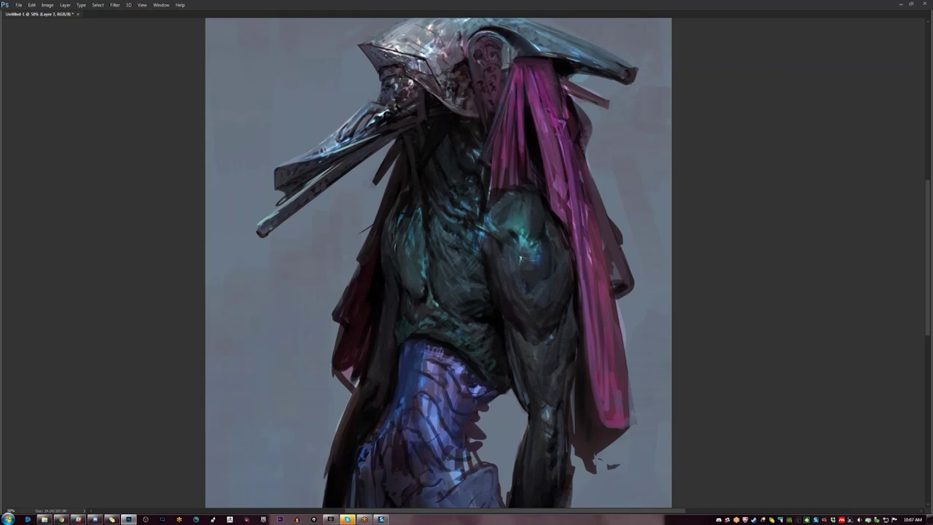
{"action": "left_click_drag", "start_coordinate": [503, 44], "coordinate": [510, 69]}
Flip the canvas and examine the creature's head, hair and shoulder from overview to close magnification
{"action": "key", "text": "ctrl+minus"}
{"action": "key", "text": "ctrl+minus"}
{"action": "key", "text": "ctrl+minus"}
{"action": "key", "text": "F2"}
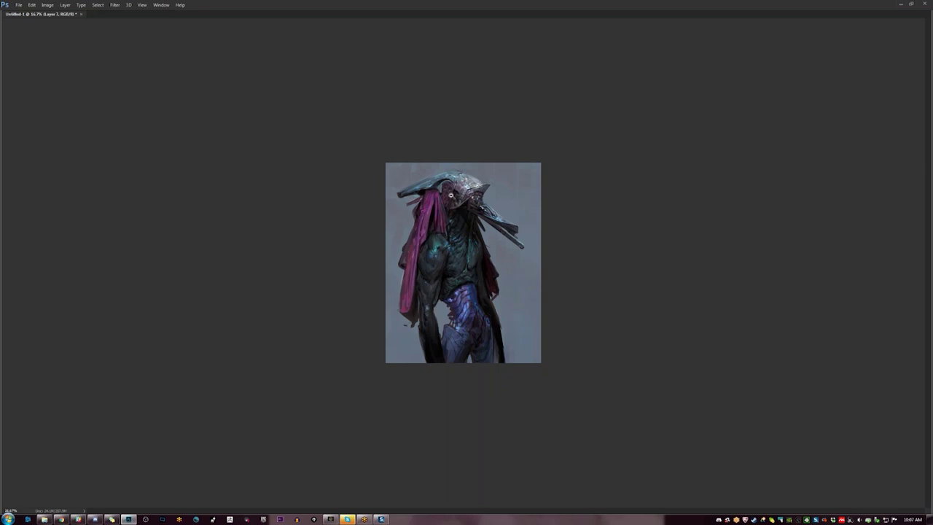
{"action": "left_click", "coordinate": [453, 195], "text": "ctrl"}
{"action": "left_click", "coordinate": [454, 194], "text": "ctrl"}
{"action": "left_click", "coordinate": [453, 194], "text": "ctrl"}
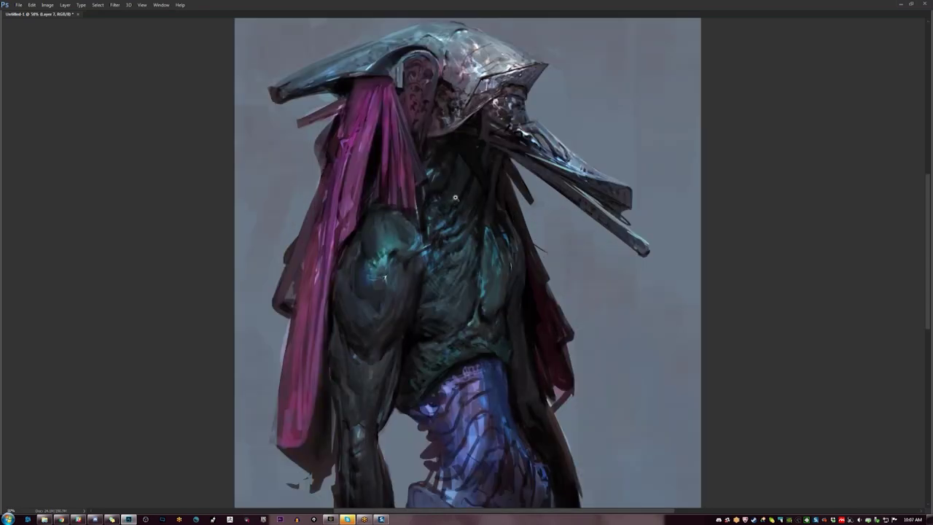
{"action": "left_click_drag", "start_coordinate": [454, 201], "coordinate": [444, 246]}
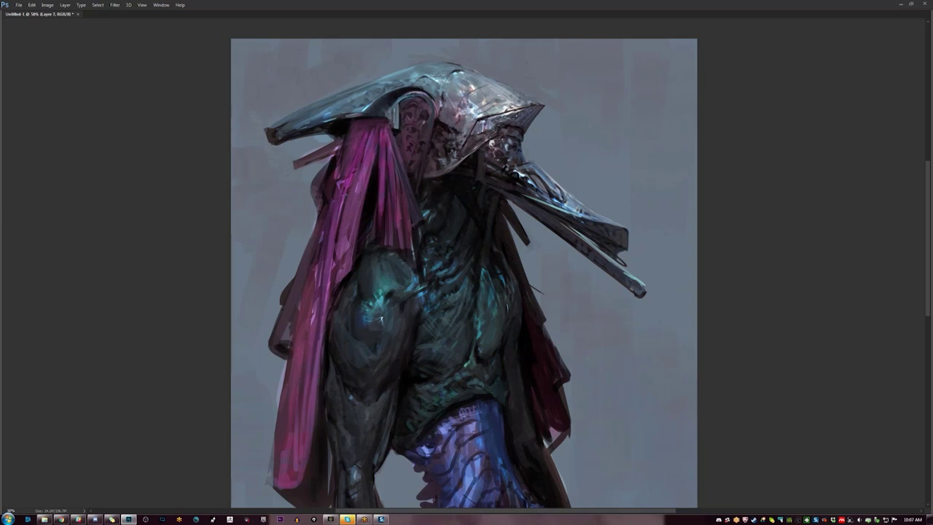
Compare the mirrored figure up close and as an overview, and return the canvas to its other orientation
{"action": "key", "text": "ctrl+minus"}
{"action": "key", "text": "ctrl+minus"}
{"action": "key", "text": "ctrl+shift+h"}
{"action": "left_click", "coordinate": [478, 156], "text": "ctrl"}
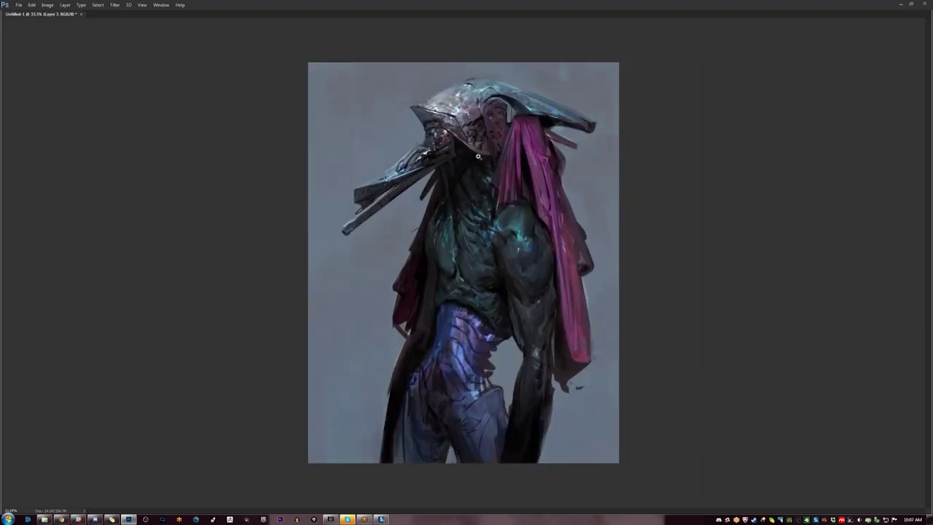
{"action": "scroll", "coordinate": [478, 156], "scroll_direction": "up", "scroll_amount": 1}
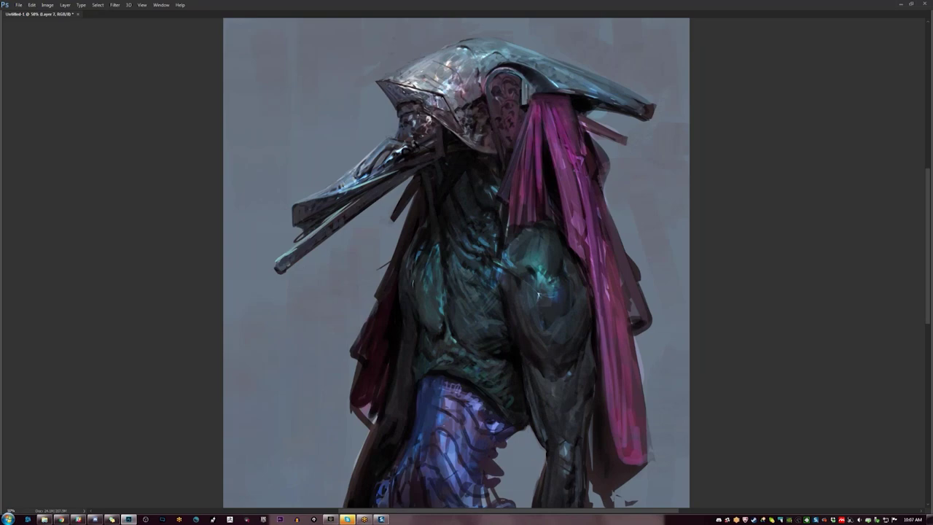
{"action": "key", "text": "ctrl+minus"}
{"action": "key", "text": "ctrl+minus"}
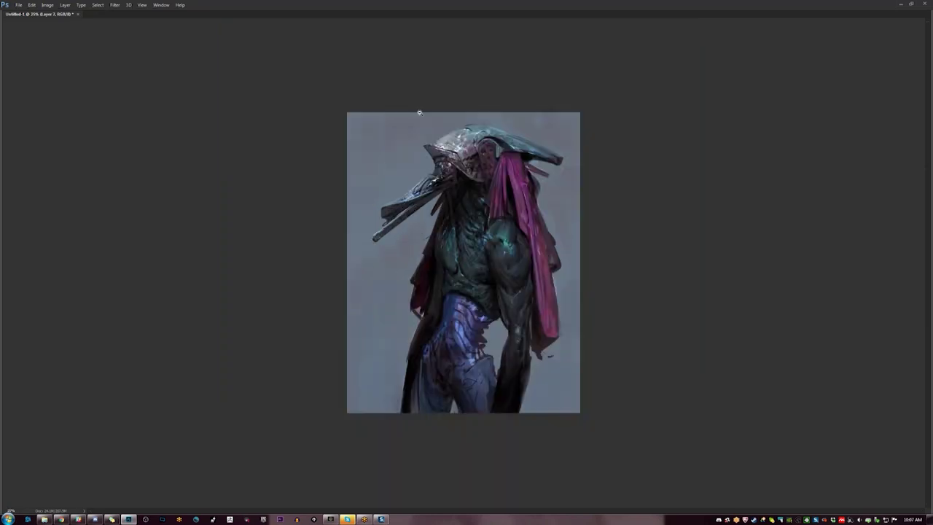
{"action": "key", "text": "h"}
Bring back the interface panels and compare the painting with and without Layer 7
{"action": "key", "text": "Tab"}
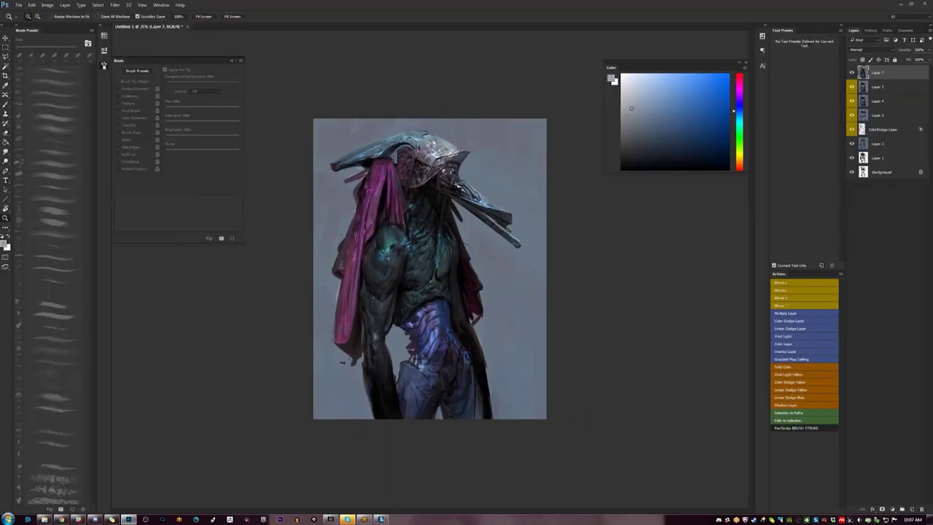
{"action": "left_click", "coordinate": [852, 74]}
{"action": "left_click", "coordinate": [852, 74]}
{"action": "left_click", "coordinate": [853, 74]}
{"action": "left_click", "coordinate": [853, 73]}
{"action": "left_click", "coordinate": [853, 74]}
{"action": "left_click", "coordinate": [852, 73]}
{"action": "left_click", "coordinate": [852, 74]}
{"action": "left_click", "coordinate": [852, 74]}
{"action": "left_click", "coordinate": [852, 74]}
{"action": "left_click", "coordinate": [853, 74]}
Activate and enlarge the Eraser, duplicate Layer 7 and hide the original layer
{"action": "left_click", "coordinate": [487, 130]}
{"action": "key", "text": "e"}
{"action": "key", "text": "bracketright"}
{"action": "key", "text": "bracketright"}
{"action": "key", "text": "bracketright"}
{"action": "key", "text": "bracketright"}
{"action": "key", "text": "bracketright"}
{"action": "key", "text": "bracketright"}
{"action": "key", "text": "bracketright"}
{"action": "key", "text": "bracketright"}
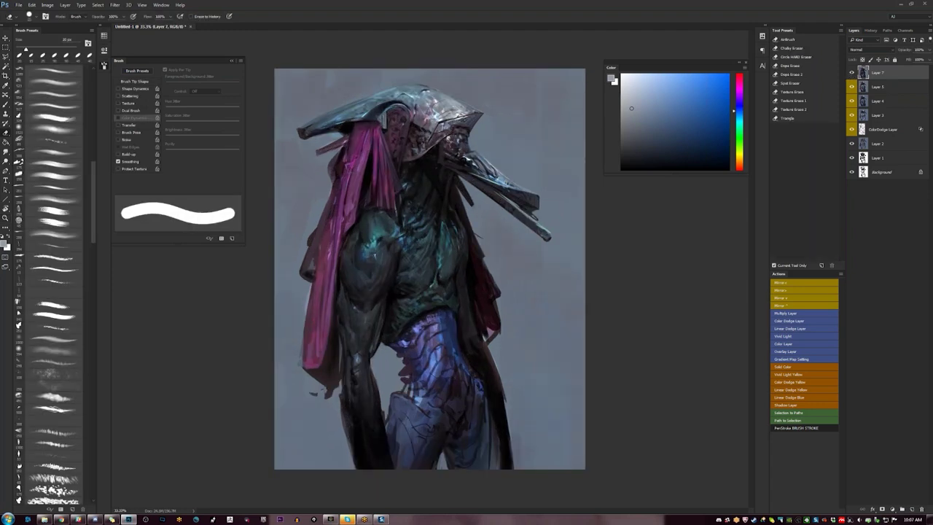
{"action": "key", "text": "ctrl+shift+alt+n"}
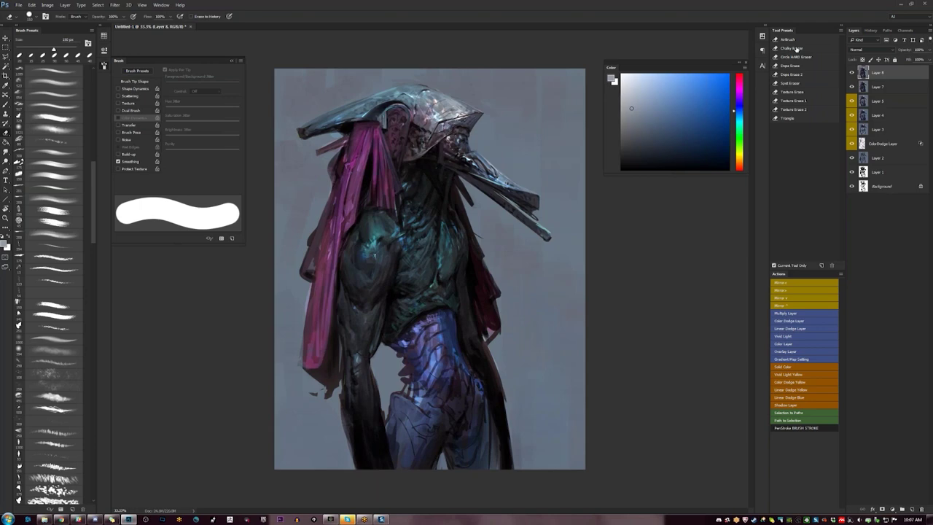
{"action": "left_click", "coordinate": [853, 87]}
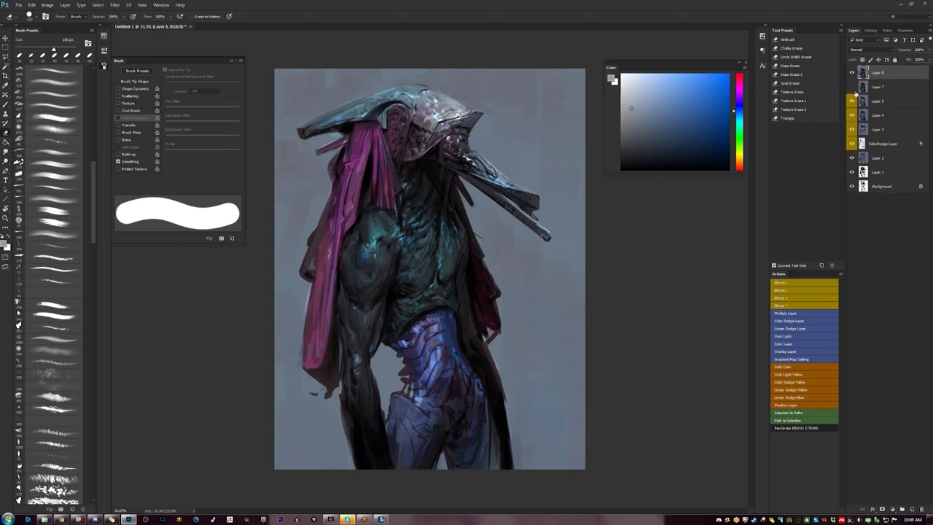
Softly erase the dark overlay on the abdomen with the AirBrush eraser at 80 px, comparing before and after
{"action": "left_click", "coordinate": [789, 39]}
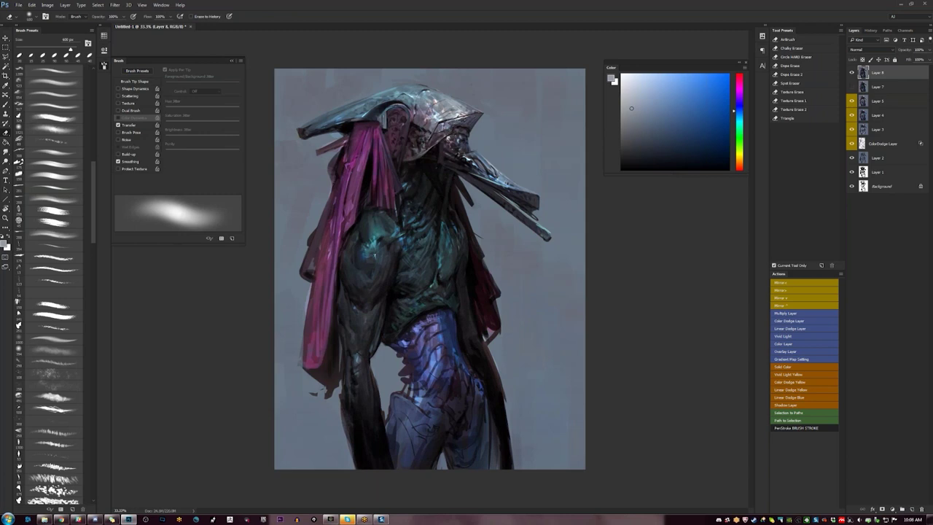
{"action": "key", "text": "bracketleft"}
{"action": "key", "text": "bracketleft"}
{"action": "key", "text": "bracketleft"}
{"action": "key", "text": "bracketleft"}
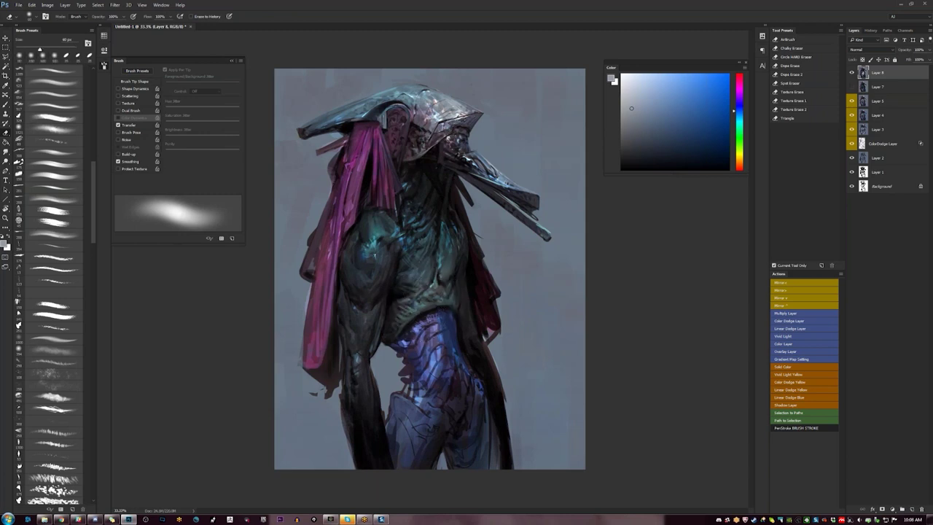
{"action": "key", "text": "ctrl+alt+z"}
{"action": "key", "text": "ctrl+alt+z"}
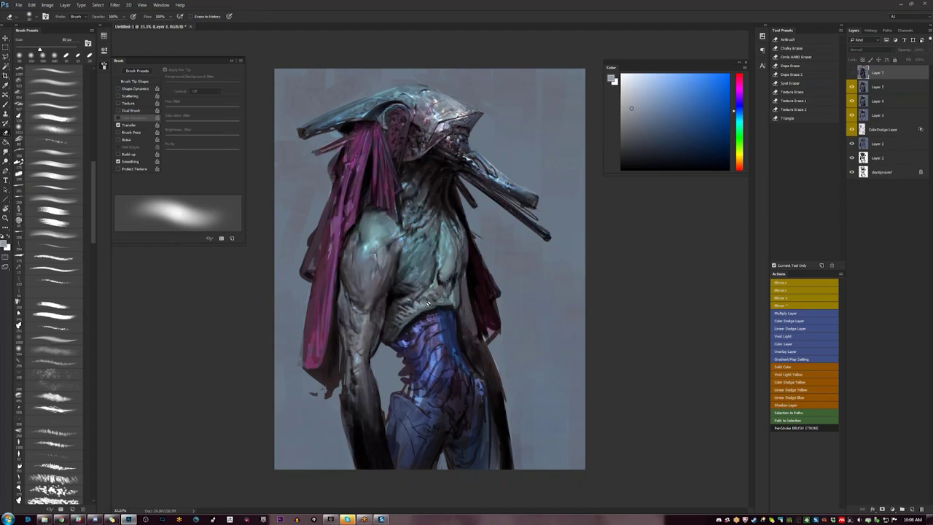
{"action": "key", "text": "ctrl+z"}
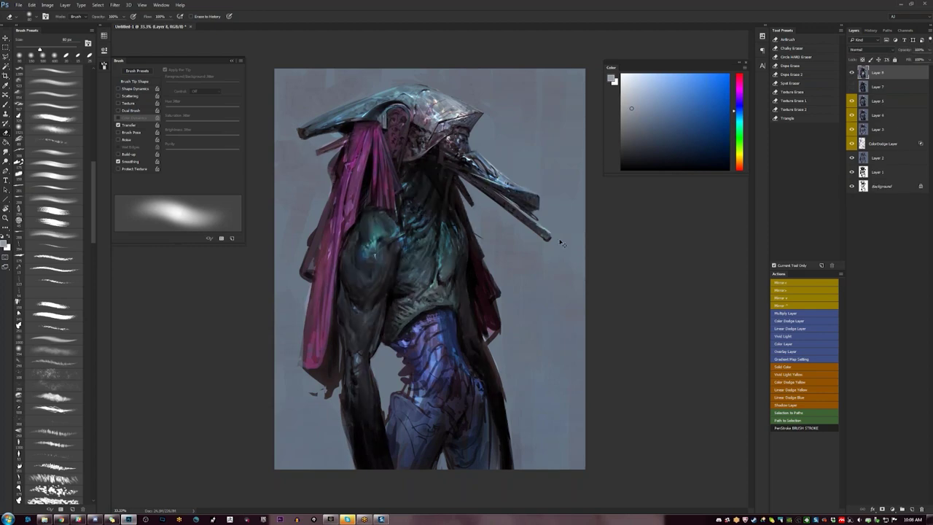
Choose a textured tip for the eraser, enlarge it to 70 px, and erase darkness from the abdomen and chest
{"action": "left_click", "coordinate": [793, 48]}
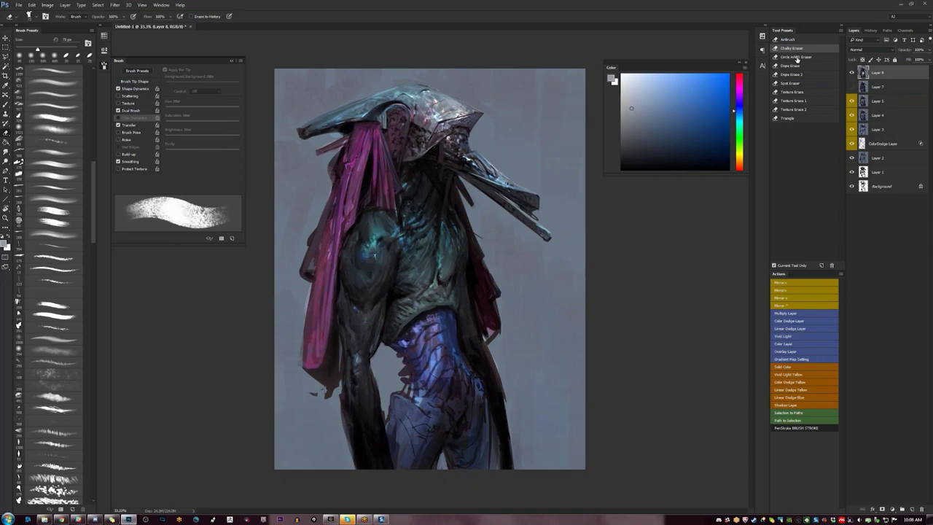
{"action": "left_click", "coordinate": [54, 269]}
{"action": "key", "text": "bracketright"}
{"action": "key", "text": "bracketright"}
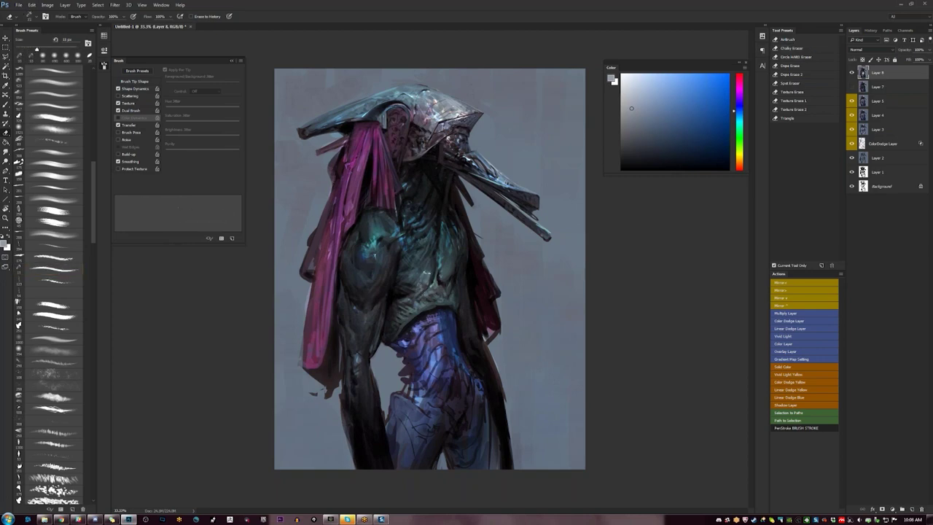
{"action": "key", "text": "bracketright"}
{"action": "key", "text": "bracketright"}
{"action": "key", "text": "bracketright"}
{"action": "key", "text": "bracketright"}
{"action": "mouse_move", "coordinate": [431, 267]}
{"action": "left_mouse_down"}
{"action": "mouse_move", "coordinate": [442, 272]}
{"action": "mouse_move", "coordinate": [446, 256]}
{"action": "mouse_move", "coordinate": [415, 285]}
{"action": "mouse_move", "coordinate": [427, 302]}
{"action": "mouse_move", "coordinate": [451, 297]}
{"action": "mouse_move", "coordinate": [452, 284]}
{"action": "mouse_move", "coordinate": [417, 279]}
{"action": "left_mouse_up"}
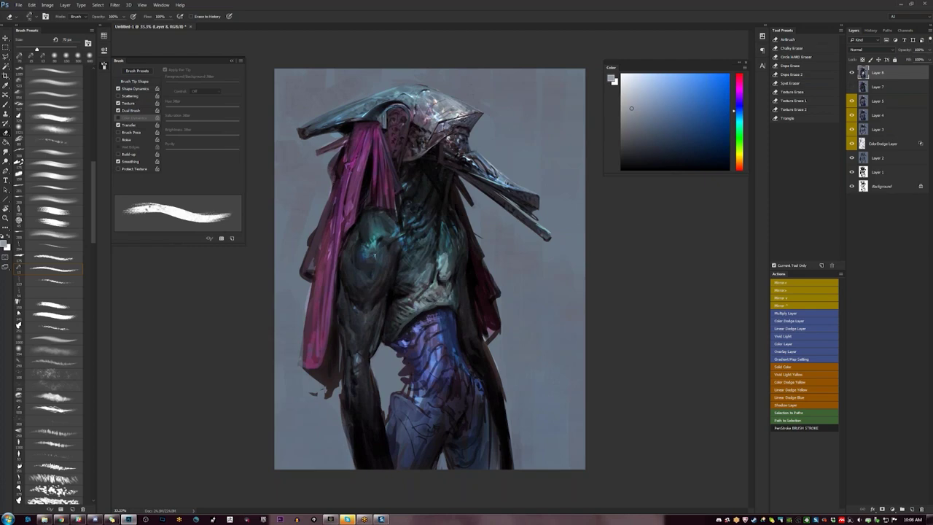
{"action": "left_click_drag", "start_coordinate": [439, 249], "coordinate": [434, 263]}
{"action": "left_click_drag", "start_coordinate": [443, 224], "coordinate": [440, 238]}
{"action": "left_click_drag", "start_coordinate": [454, 288], "coordinate": [455, 307]}
Enlarge the textured eraser to 100 px and reveal lighter skin on the creature's near upper arm
{"action": "key", "text": "bracketright"}
{"action": "key", "text": "bracketright"}
{"action": "key", "text": "bracketright"}
{"action": "mouse_move", "coordinate": [380, 285]}
{"action": "left_mouse_down"}
{"action": "mouse_move", "coordinate": [374, 309]}
{"action": "mouse_move", "coordinate": [387, 261]}
{"action": "mouse_move", "coordinate": [364, 277]}
{"action": "mouse_move", "coordinate": [387, 256]}
{"action": "mouse_move", "coordinate": [361, 270]}
{"action": "mouse_move", "coordinate": [365, 261]}
{"action": "mouse_move", "coordinate": [359, 291]}
{"action": "mouse_move", "coordinate": [369, 299]}
{"action": "mouse_move", "coordinate": [357, 317]}
{"action": "mouse_move", "coordinate": [349, 284]}
{"action": "mouse_move", "coordinate": [346, 306]}
{"action": "mouse_move", "coordinate": [345, 271]}
{"action": "left_mouse_up"}
{"action": "mouse_move", "coordinate": [351, 305]}
{"action": "left_mouse_down"}
{"action": "mouse_move", "coordinate": [348, 346]}
{"action": "mouse_move", "coordinate": [361, 348]}
{"action": "left_mouse_up"}
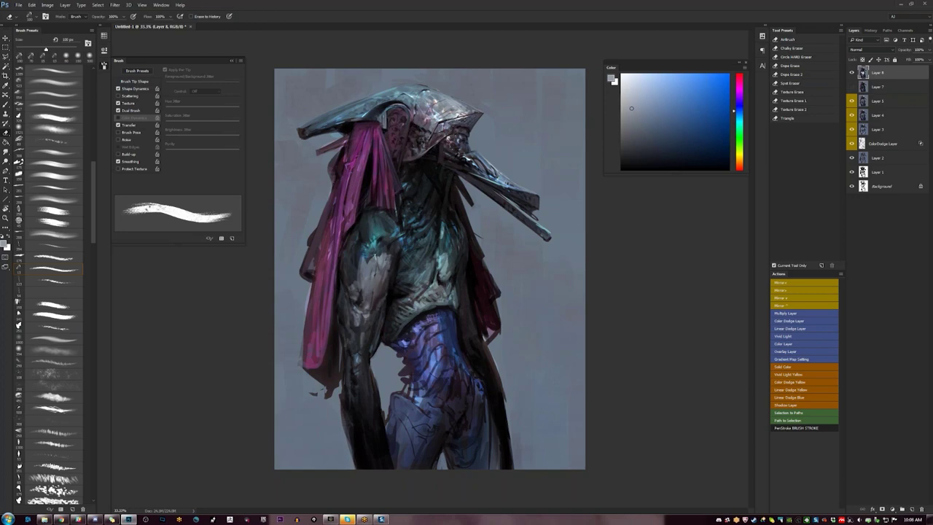
Erase more of the dark overlay across the near shoulder, upper arm and elbow, extending onto the chest
{"action": "mouse_move", "coordinate": [368, 217]}
{"action": "left_mouse_down"}
{"action": "mouse_move", "coordinate": [383, 221]}
{"action": "mouse_move", "coordinate": [357, 228]}
{"action": "mouse_move", "coordinate": [348, 245]}
{"action": "mouse_move", "coordinate": [389, 220]}
{"action": "mouse_move", "coordinate": [380, 226]}
{"action": "mouse_move", "coordinate": [391, 235]}
{"action": "mouse_move", "coordinate": [403, 229]}
{"action": "mouse_move", "coordinate": [407, 175]}
{"action": "mouse_move", "coordinate": [398, 211]}
{"action": "mouse_move", "coordinate": [414, 239]}
{"action": "mouse_move", "coordinate": [373, 236]}
{"action": "mouse_move", "coordinate": [348, 255]}
{"action": "mouse_move", "coordinate": [365, 241]}
{"action": "mouse_move", "coordinate": [367, 253]}
{"action": "mouse_move", "coordinate": [349, 272]}
{"action": "left_mouse_up"}
{"action": "mouse_move", "coordinate": [381, 237]}
{"action": "left_mouse_down"}
{"action": "mouse_move", "coordinate": [355, 263]}
{"action": "mouse_move", "coordinate": [365, 262]}
{"action": "left_mouse_up"}
{"action": "mouse_move", "coordinate": [383, 242]}
{"action": "left_mouse_down"}
{"action": "mouse_move", "coordinate": [375, 255]}
{"action": "mouse_move", "coordinate": [368, 244]}
{"action": "mouse_move", "coordinate": [352, 282]}
{"action": "mouse_move", "coordinate": [342, 283]}
{"action": "mouse_move", "coordinate": [345, 260]}
{"action": "mouse_move", "coordinate": [343, 295]}
{"action": "mouse_move", "coordinate": [353, 258]}
{"action": "left_mouse_up"}
{"action": "left_click_drag", "start_coordinate": [354, 309], "coordinate": [347, 312]}
{"action": "mouse_move", "coordinate": [392, 252]}
{"action": "left_mouse_down"}
{"action": "mouse_move", "coordinate": [403, 244]}
{"action": "mouse_move", "coordinate": [402, 285]}
{"action": "mouse_move", "coordinate": [407, 248]}
{"action": "mouse_move", "coordinate": [423, 239]}
{"action": "mouse_move", "coordinate": [417, 228]}
{"action": "left_mouse_up"}
{"action": "mouse_move", "coordinate": [356, 347]}
{"action": "left_mouse_down"}
{"action": "mouse_move", "coordinate": [349, 318]}
{"action": "mouse_move", "coordinate": [355, 341]}
{"action": "mouse_move", "coordinate": [372, 330]}
{"action": "left_mouse_up"}
{"action": "left_click_drag", "start_coordinate": [349, 300], "coordinate": [345, 335]}
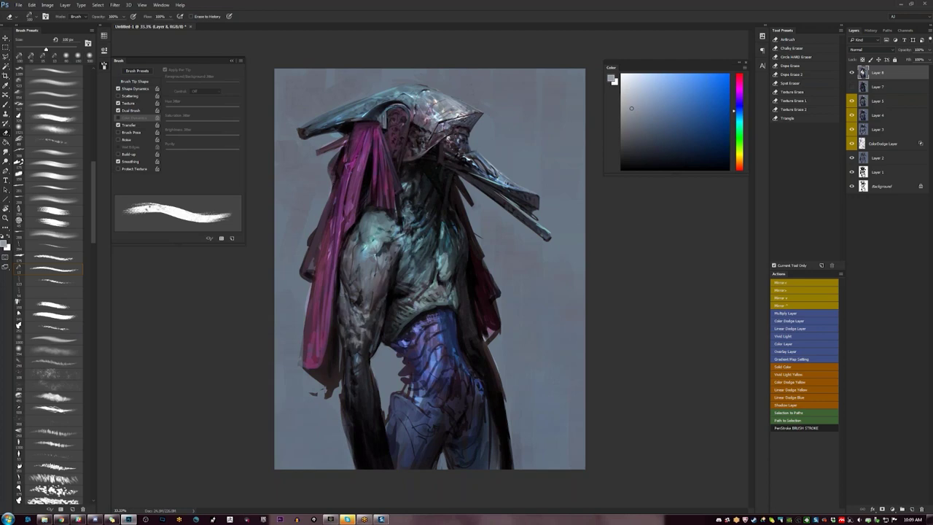
Erase darkness along the torso's outer edge and neck, undoing the extra strokes tried on the chest and forearm
{"action": "mouse_move", "coordinate": [464, 307]}
{"action": "left_mouse_down"}
{"action": "mouse_move", "coordinate": [473, 331]}
{"action": "mouse_move", "coordinate": [465, 301]}
{"action": "left_mouse_up"}
{"action": "left_click_drag", "start_coordinate": [465, 235], "coordinate": [463, 260]}
{"action": "left_click_drag", "start_coordinate": [411, 182], "coordinate": [423, 171]}
{"action": "left_click_drag", "start_coordinate": [425, 238], "coordinate": [412, 265]}
{"action": "key", "text": "ctrl+z"}
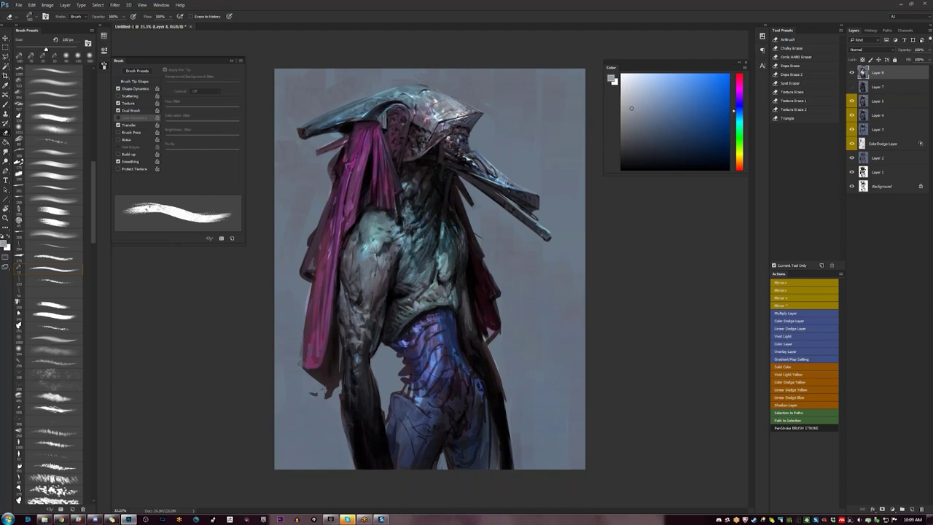
{"action": "left_click_drag", "start_coordinate": [347, 340], "coordinate": [351, 389]}
{"action": "key", "text": "ctrl+z"}
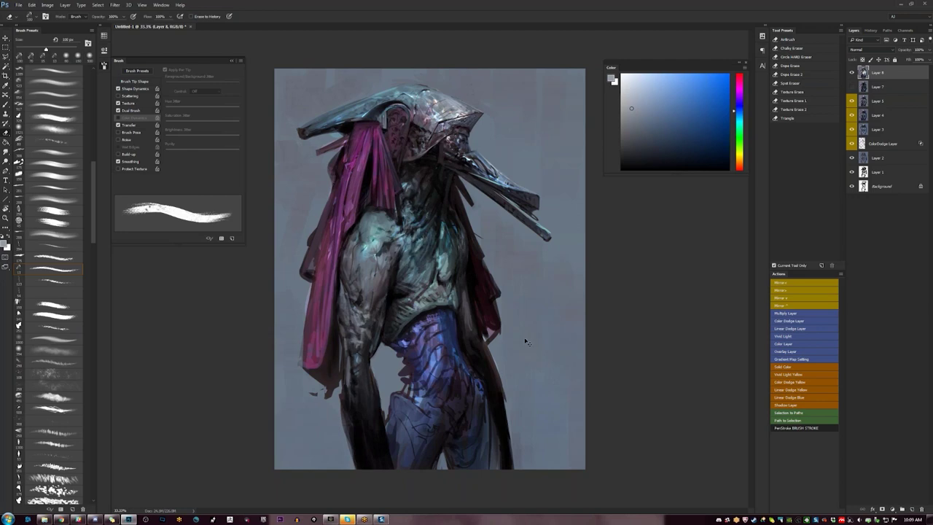
Check the lightened figure on the flipped canvas and compare it with Layer 8 hidden and shown
{"action": "key", "text": "F2"}
{"action": "key", "text": "F2"}
{"action": "left_click", "coordinate": [853, 73]}
{"action": "left_click", "coordinate": [853, 73]}
{"action": "left_click", "coordinate": [852, 74]}
{"action": "left_click", "coordinate": [851, 73]}
Try smaller eraser sizes and set the textured eraser to 125 px
{"action": "key", "text": "bracketleft"}
{"action": "key", "text": "bracketleft"}
{"action": "key", "text": "bracketleft"}
{"action": "key", "text": "bracketleft"}
{"action": "key", "text": "bracketleft"}
{"action": "key", "text": "bracketleft"}
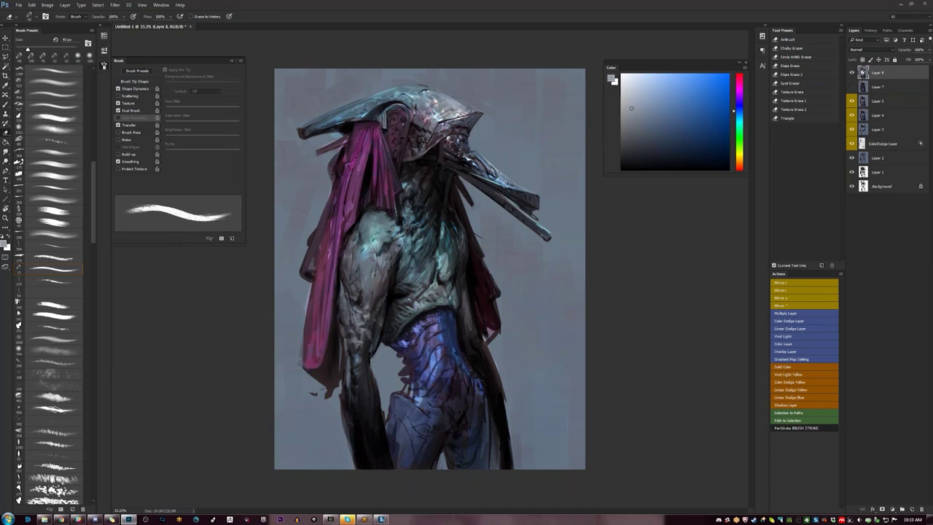
{"action": "key", "text": "bracketright"}
{"action": "key", "text": "bracketright"}
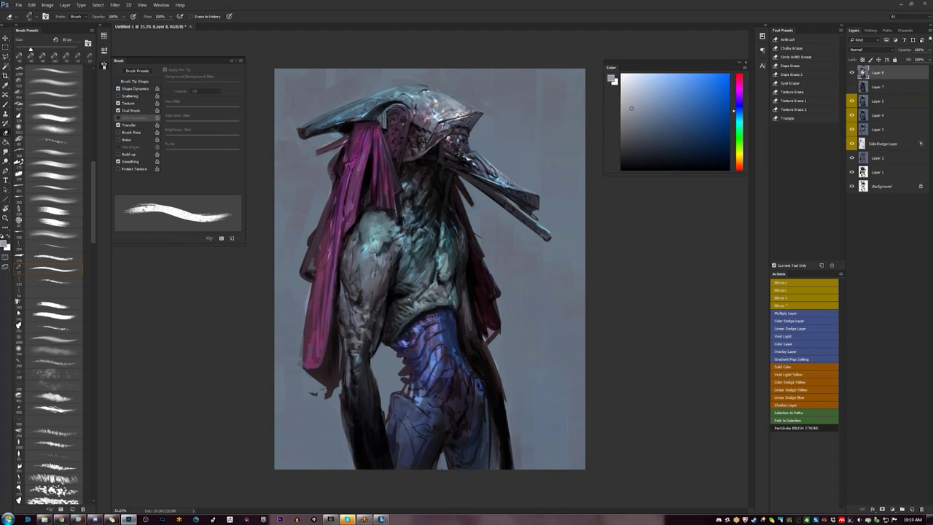
{"action": "key", "text": "]"}
{"action": "key", "text": "bracketright"}
{"action": "key", "text": "bracketright"}
{"action": "key", "text": "bracketright"}
{"action": "key", "text": "bracketright"}
{"action": "key", "text": "bracketright"}
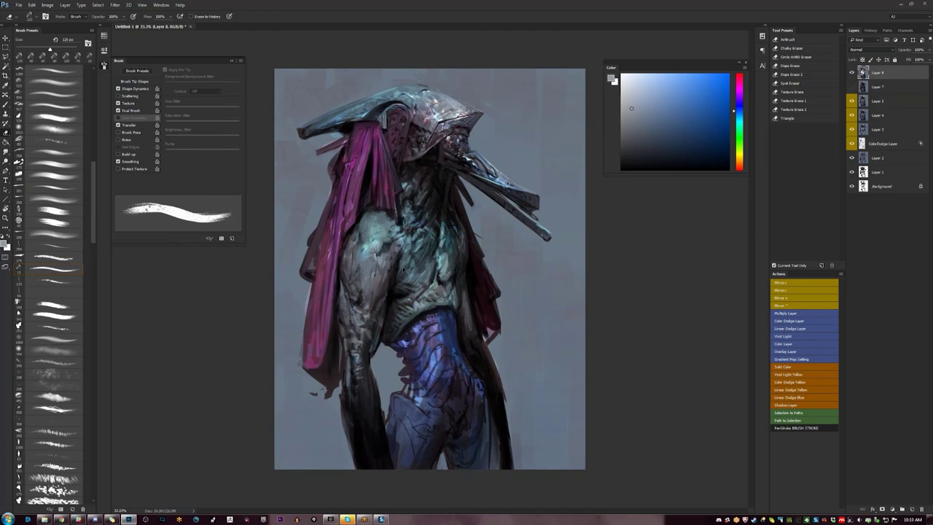
Compare the creature's skin tones with Layer 8 repeatedly hidden and shown
{"action": "key", "text": "ctrl+f"}
{"action": "key", "text": "ctrl+f"}
{"action": "left_click", "coordinate": [854, 73]}
{"action": "left_click", "coordinate": [853, 73]}
{"action": "left_click", "coordinate": [853, 73]}
{"action": "left_click", "coordinate": [853, 73]}
{"action": "left_click", "coordinate": [853, 73]}
{"action": "left_click", "coordinate": [853, 73]}
{"action": "left_click", "coordinate": [853, 73]}
{"action": "left_click", "coordinate": [853, 73]}
{"action": "left_click", "coordinate": [853, 73]}
{"action": "left_click", "coordinate": [853, 73]}
{"action": "left_click", "coordinate": [853, 73]}
Replace Layer 8 with a fresh copy of Layer 7 and erase its darkness over the belly, neck and top of the near shoulder
{"action": "key", "text": "Delete"}
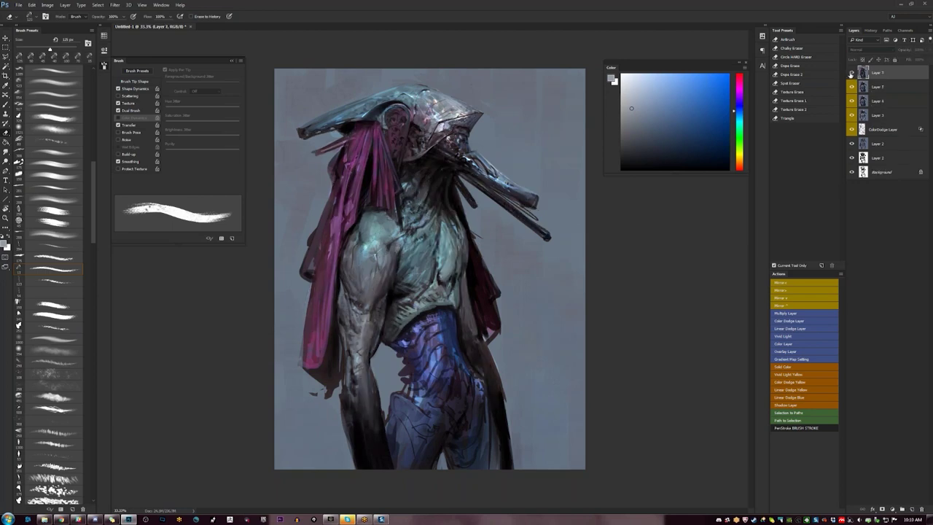
{"action": "key", "text": "ctrl+j"}
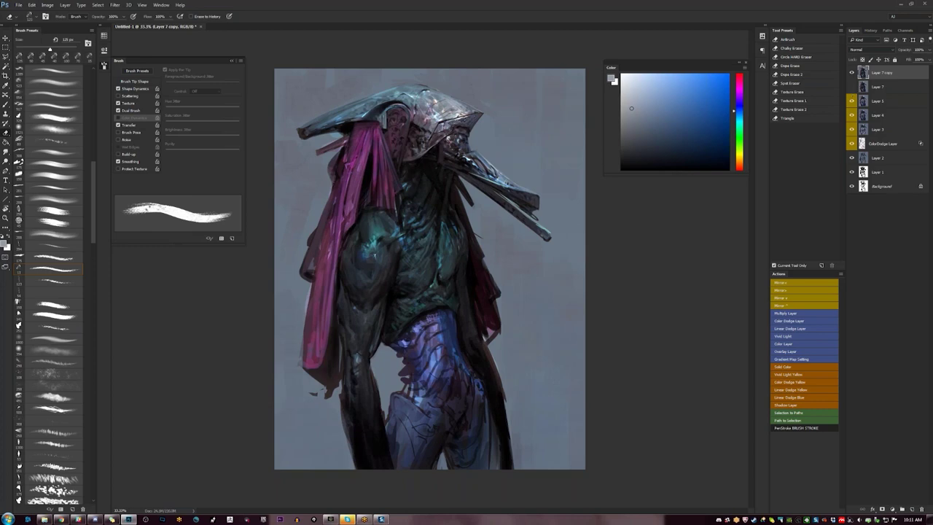
{"action": "mouse_move", "coordinate": [427, 308]}
{"action": "left_mouse_down"}
{"action": "mouse_move", "coordinate": [434, 261]}
{"action": "mouse_move", "coordinate": [442, 303]}
{"action": "mouse_move", "coordinate": [416, 312]}
{"action": "mouse_move", "coordinate": [415, 293]}
{"action": "left_mouse_up"}
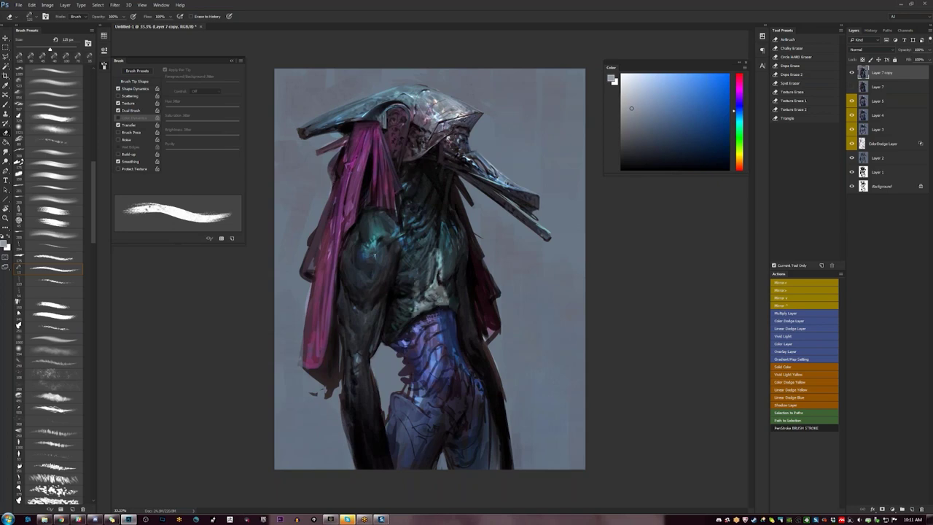
{"action": "mouse_move", "coordinate": [423, 167]}
{"action": "left_mouse_down"}
{"action": "mouse_move", "coordinate": [407, 181]}
{"action": "mouse_move", "coordinate": [414, 193]}
{"action": "left_mouse_up"}
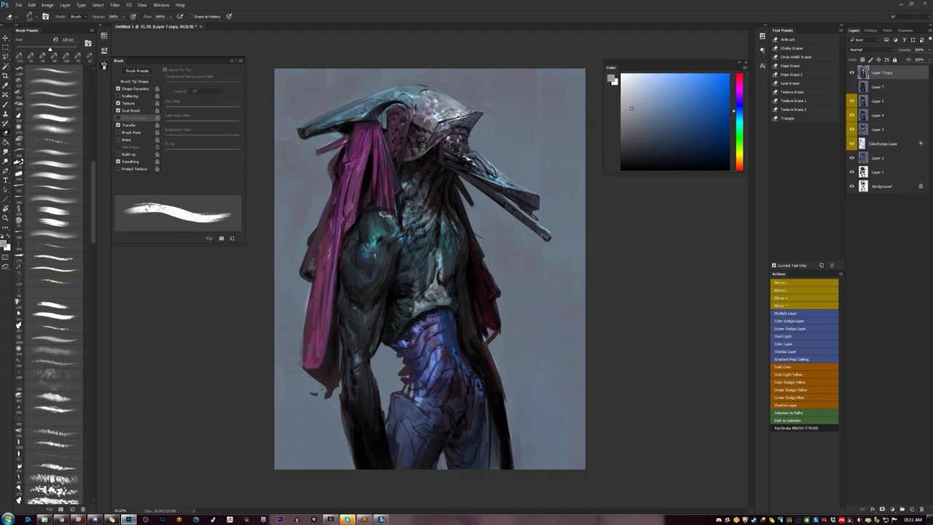
{"action": "left_click_drag", "start_coordinate": [380, 215], "coordinate": [354, 234]}
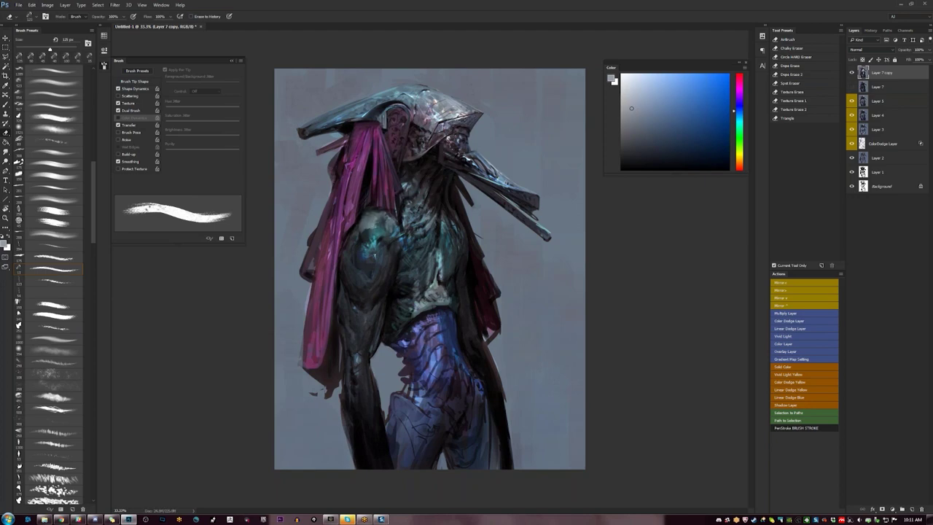
Reduce the eraser to about 30 px and bring out finer light detail on the near shoulder and upper arm
{"action": "key", "text": "bracketleft"}
{"action": "key", "text": "bracketleft"}
{"action": "key", "text": "bracketleft"}
{"action": "key", "text": "bracketleft"}
{"action": "key", "text": "bracketleft"}
{"action": "key", "text": "bracketleft"}
{"action": "key", "text": "bracketleft"}
{"action": "key", "text": "bracketleft"}
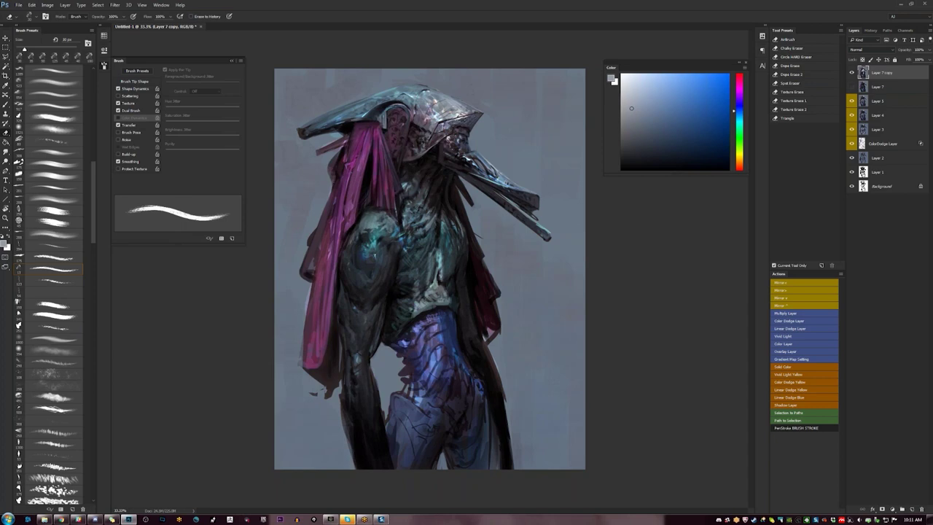
{"action": "key", "text": "z"}
{"action": "left_click", "coordinate": [458, 297], "text": "alt"}
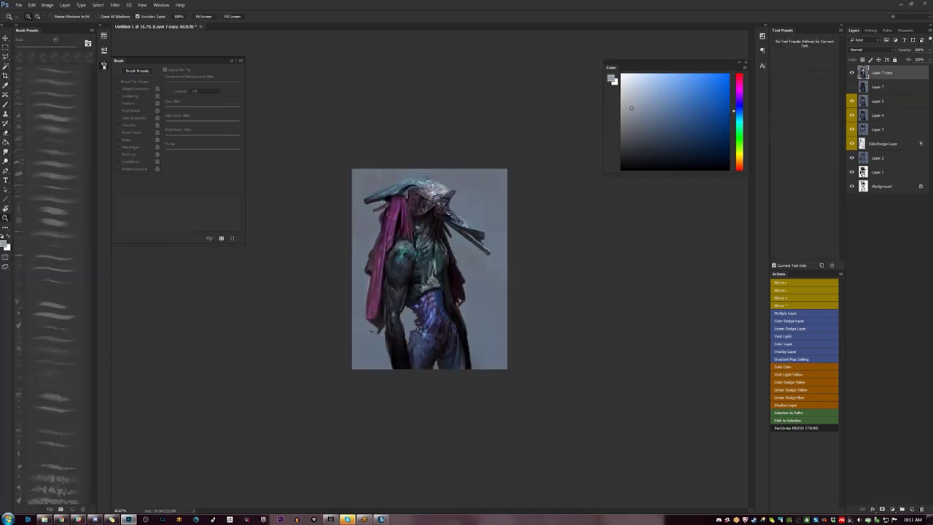
{"action": "left_click", "coordinate": [458, 298]}
{"action": "key", "text": "e"}
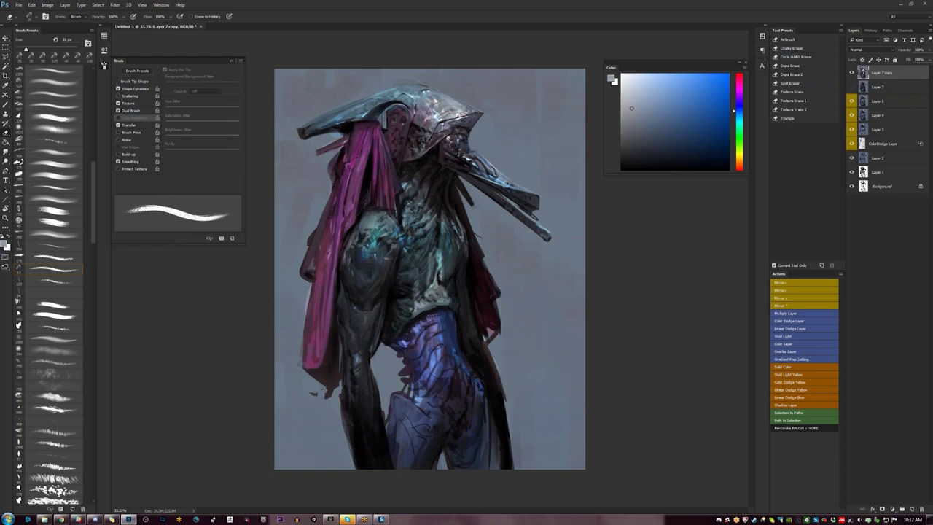
{"action": "left_click_drag", "start_coordinate": [344, 268], "coordinate": [342, 293]}
Review the figure small and mirrored, erase a small touch on the lower torso, and flip the canvas back
{"action": "key", "text": "z"}
{"action": "left_click", "coordinate": [479, 298], "text": "alt"}
{"action": "left_click", "coordinate": [478, 298], "text": "alt"}
{"action": "left_click", "coordinate": [478, 298], "text": "alt"}
{"action": "key", "text": "F2"}
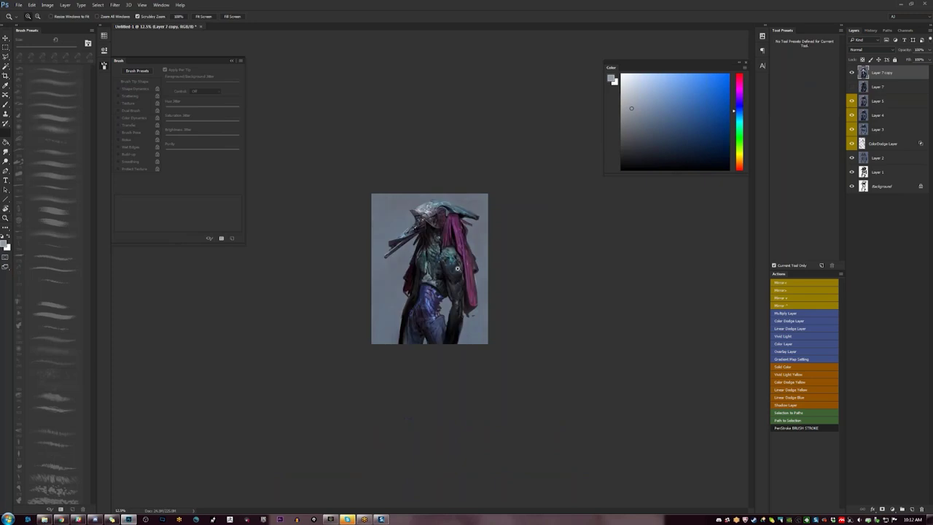
{"action": "key", "text": "b"}
{"action": "key", "text": "ctrl+plus"}
{"action": "key", "text": "ctrl+plus"}
{"action": "key", "text": "ctrl+plus"}
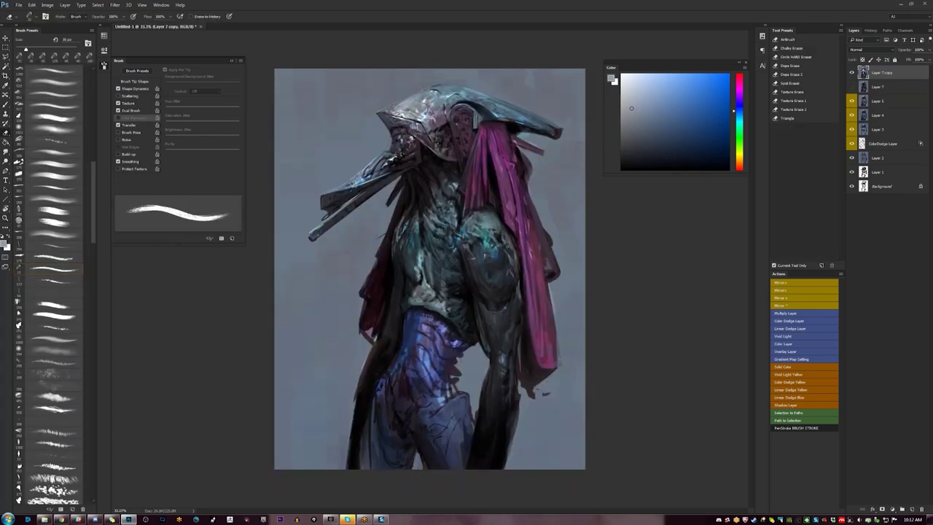
{"action": "left_click_drag", "start_coordinate": [412, 284], "coordinate": [412, 291]}
{"action": "key", "text": "F2"}
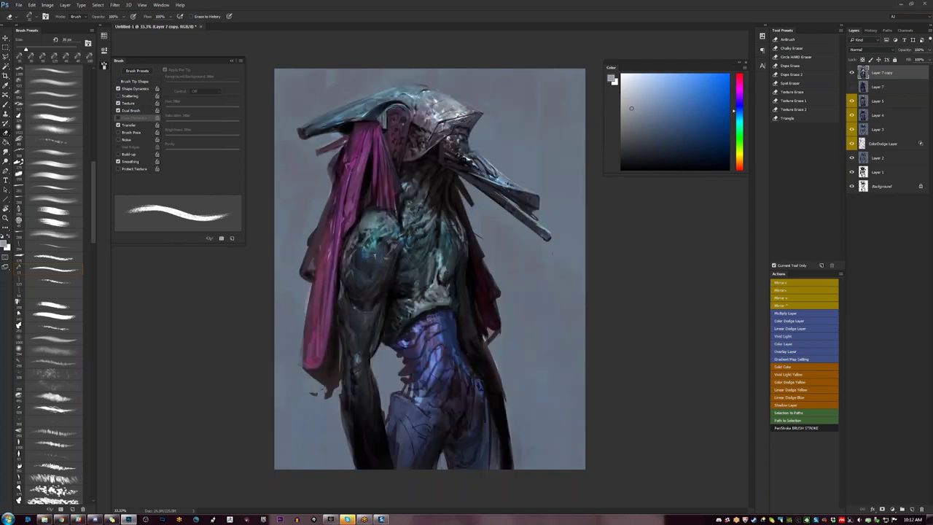
Add an Overlay layer directly above the hidden Layer 7 and switch to the Brush tool
{"action": "key", "text": "z"}
{"action": "left_click", "coordinate": [462, 294], "text": "alt"}
{"action": "left_click", "coordinate": [462, 294], "text": "alt"}
{"action": "left_click", "coordinate": [462, 294], "text": "alt"}
{"action": "left_click", "coordinate": [462, 294]}
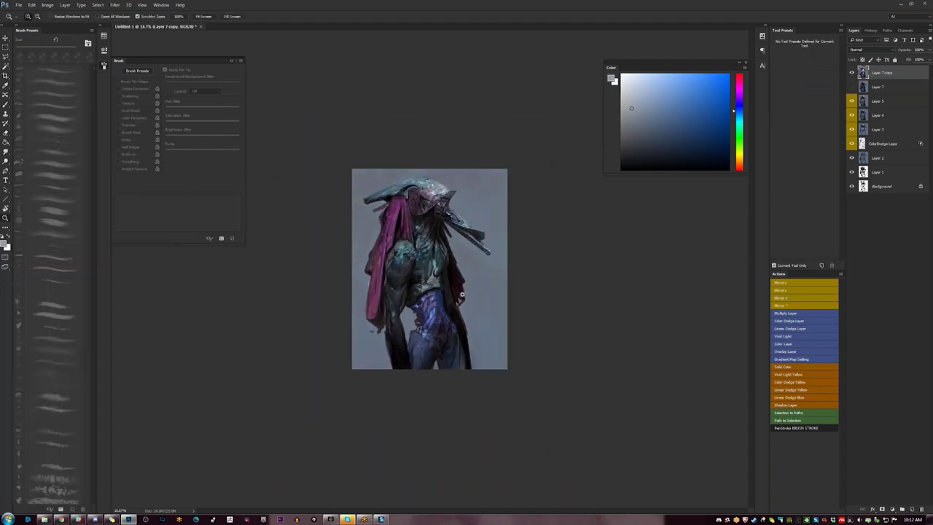
{"action": "left_click", "coordinate": [462, 294]}
{"action": "left_click", "coordinate": [462, 294]}
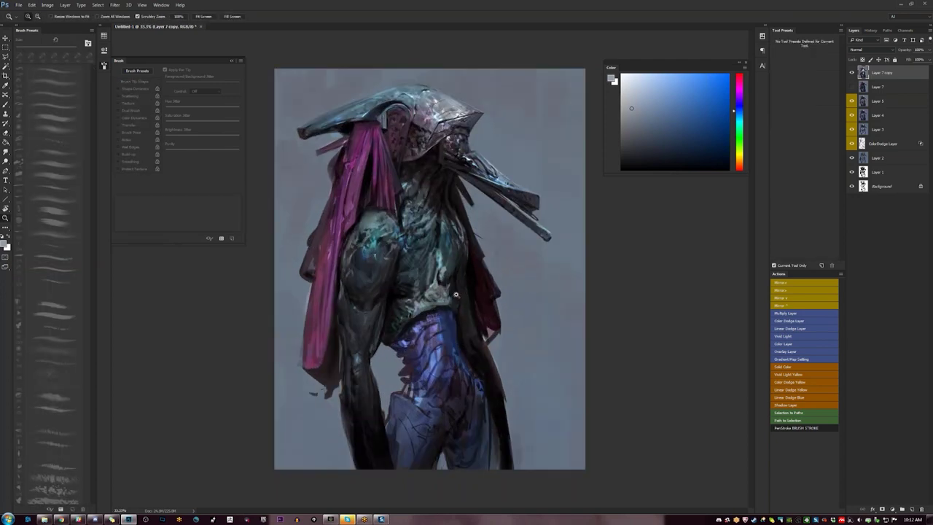
{"action": "left_click", "coordinate": [888, 87]}
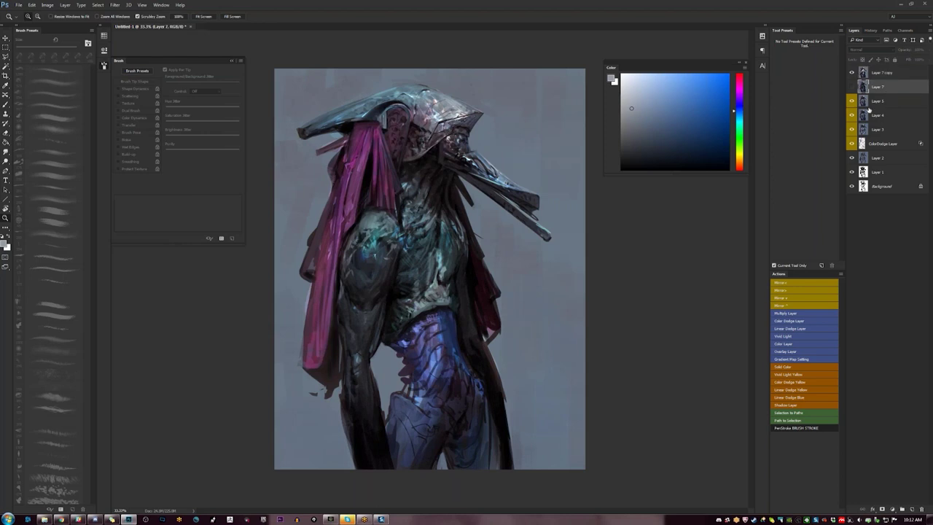
{"action": "left_click", "coordinate": [805, 351]}
{"action": "key", "text": "b"}
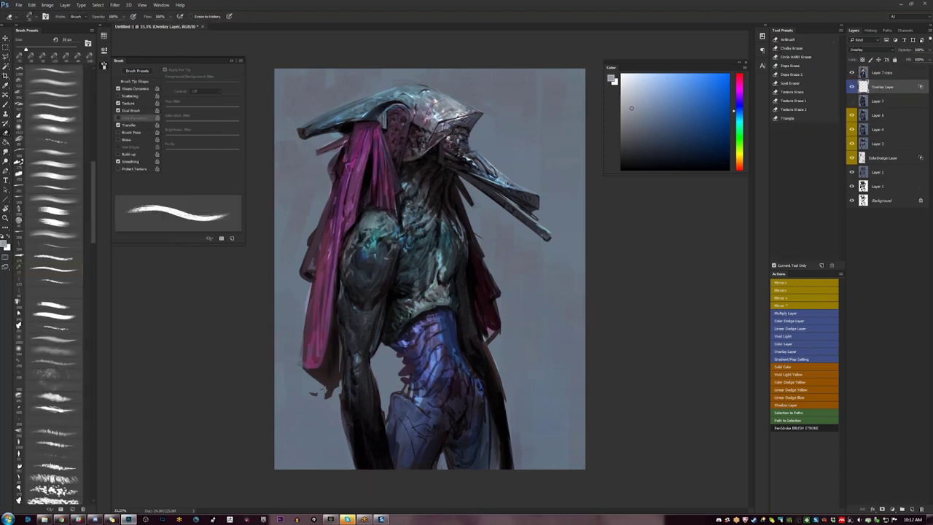
Enlarge the plain tapered brush to 175 px
{"action": "left_click", "coordinate": [787, 39]}
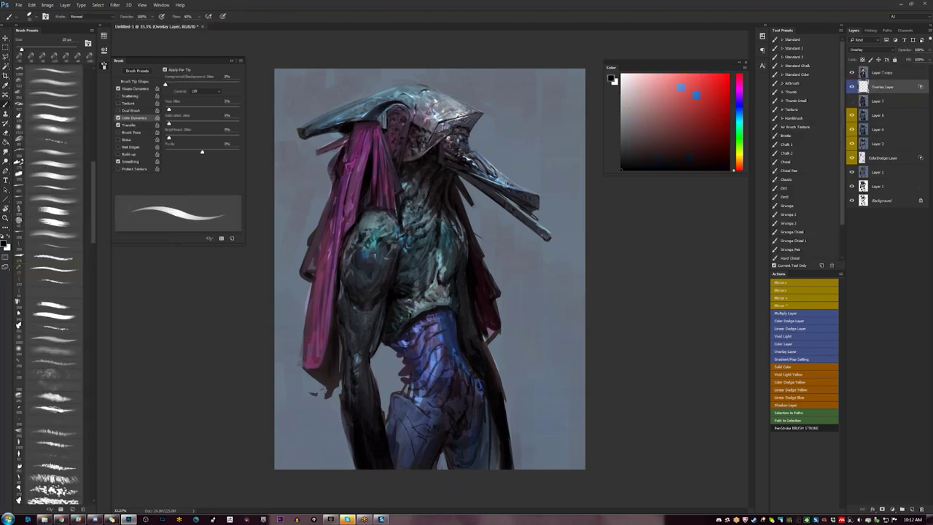
{"action": "key", "text": "bracketright"}
{"action": "key", "text": "bracketright"}
{"action": "key", "text": "bracketright"}
{"action": "key", "text": "bracketright"}
{"action": "key", "text": "bracketright"}
{"action": "key", "text": "bracketright"}
{"action": "key", "text": "bracketright"}
{"action": "key", "text": "bracketright"}
{"action": "key", "text": "bracketright"}
{"action": "key", "text": "bracketright"}
{"action": "key", "text": "bracketright"}
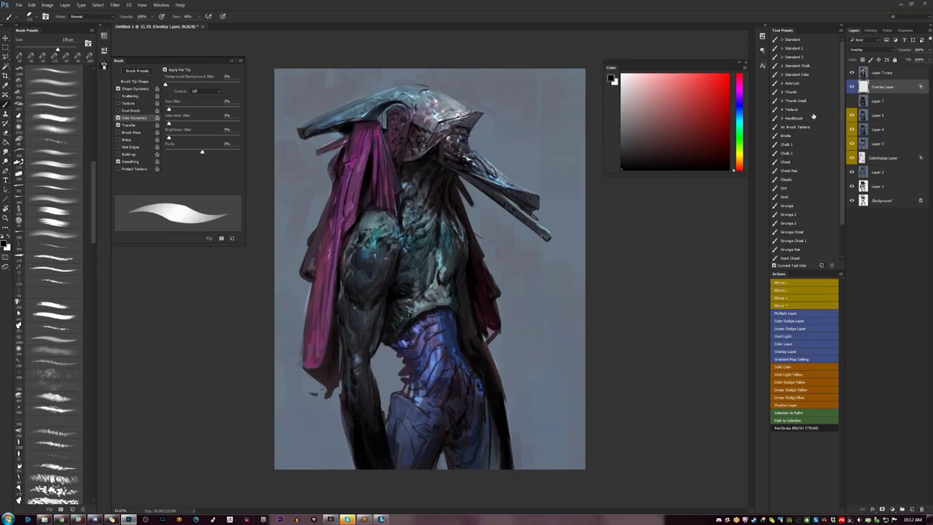
Replace the existing "1- Standard 3" tool preset with a new one of the same name, saved from the current brush
{"action": "left_click_drag", "start_coordinate": [809, 59], "coordinate": [832, 265]}
{"action": "left_click", "coordinate": [821, 266]}
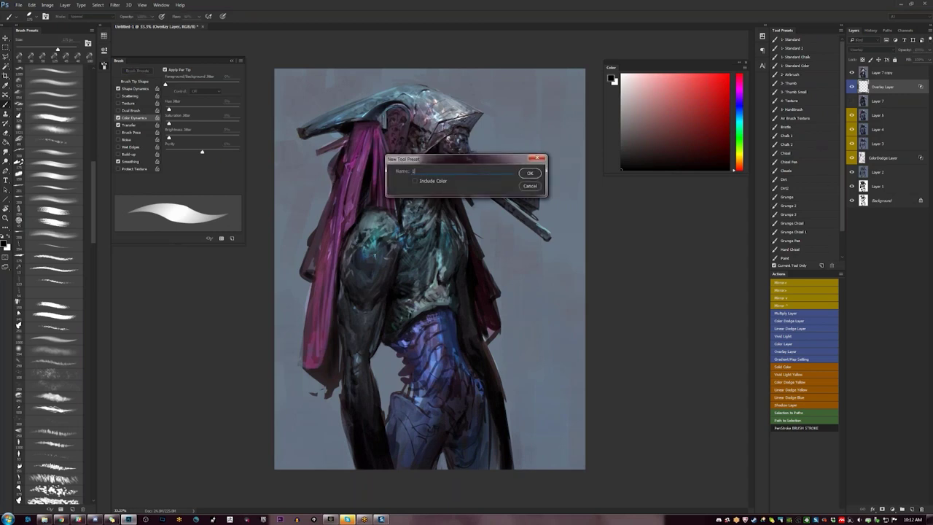
{"action": "type", "text": "1- Star"}
{"action": "type", "text": "dard 3"}
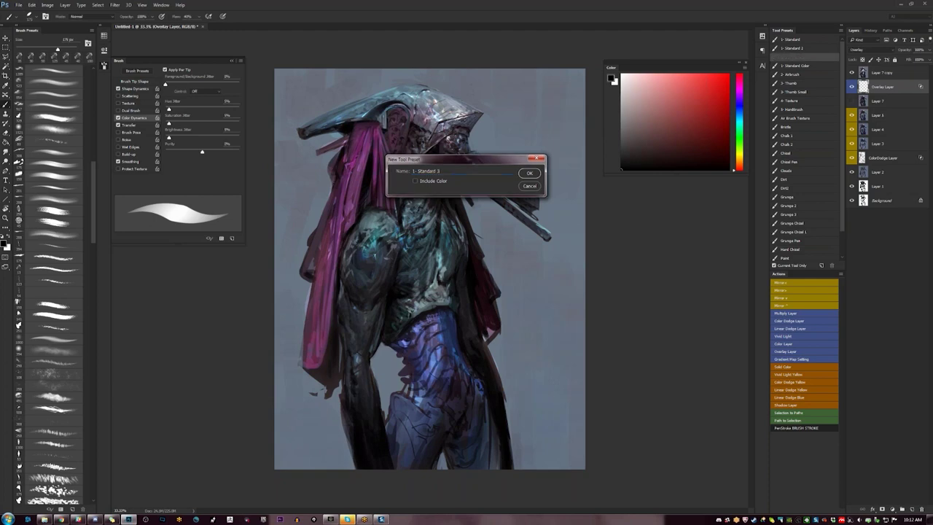
{"action": "key", "text": "Return"}
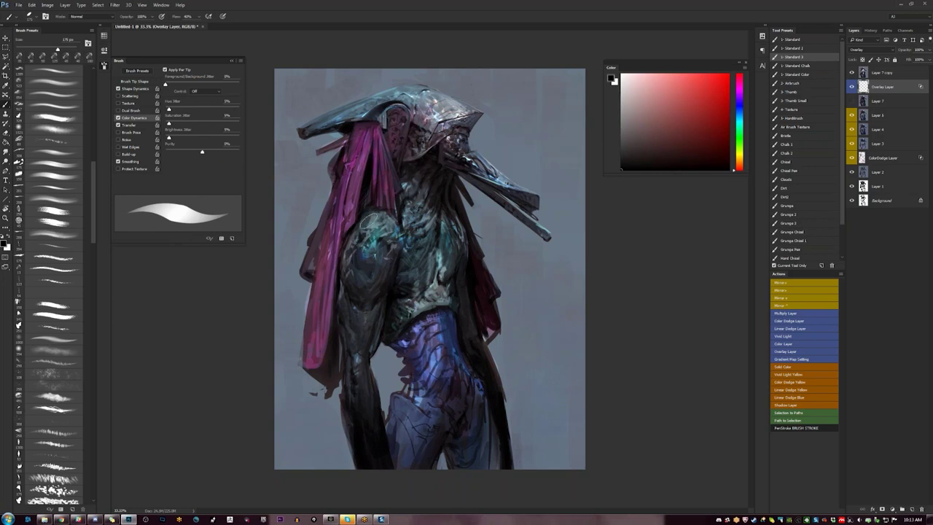
Enlarge the brush to 250 px and paint white on the Overlay layer to brighten the near shoulder, chest and belly
{"action": "key", "text": "x"}
{"action": "key", "text": "]"}
{"action": "key", "text": "]"}
{"action": "mouse_move", "coordinate": [368, 212]}
{"action": "left_mouse_down"}
{"action": "mouse_move", "coordinate": [399, 216]}
{"action": "mouse_move", "coordinate": [423, 218]}
{"action": "left_mouse_up"}
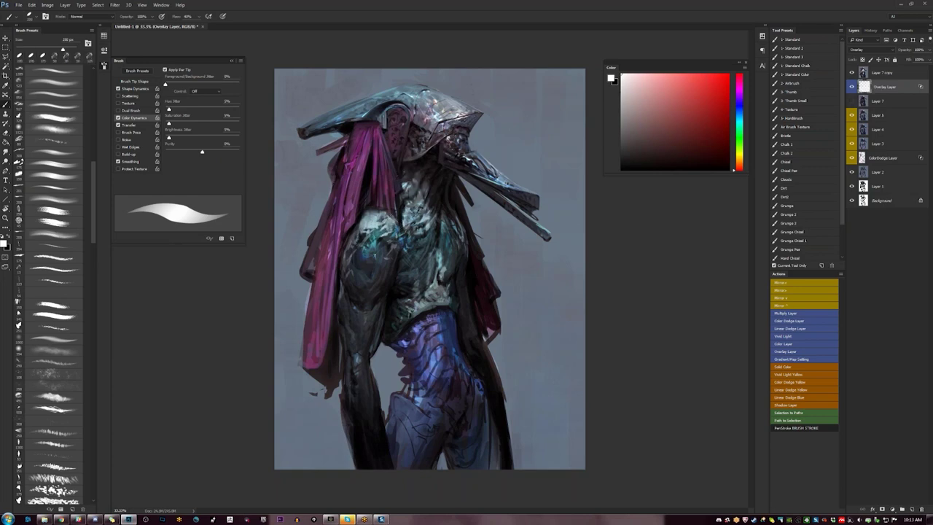
{"action": "left_click_drag", "start_coordinate": [426, 286], "coordinate": [436, 282]}
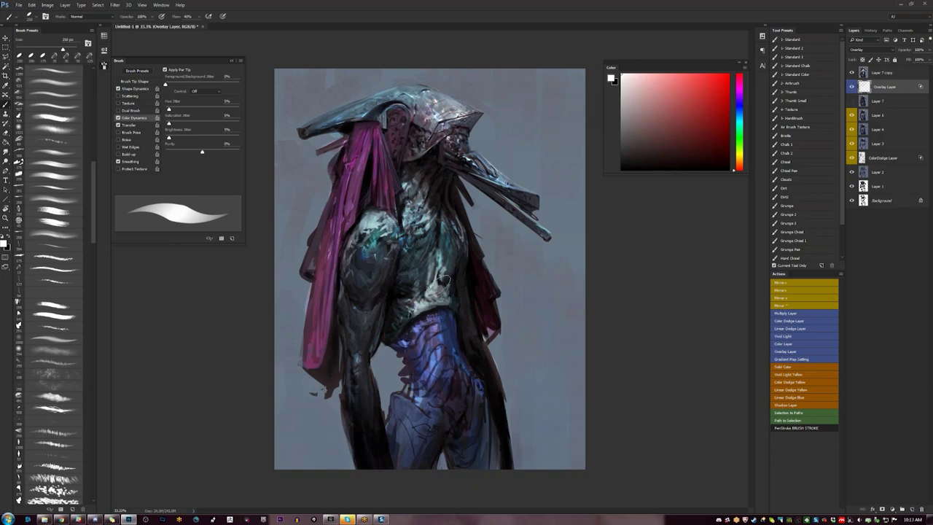
Check the brightened highlights zoomed out and on the mirrored canvas, and restore the original orientation
{"action": "key", "text": "z"}
{"action": "left_click", "coordinate": [507, 168], "text": "alt"}
{"action": "left_click", "coordinate": [507, 168], "text": "alt"}
{"action": "left_click", "coordinate": [507, 168], "text": "alt"}
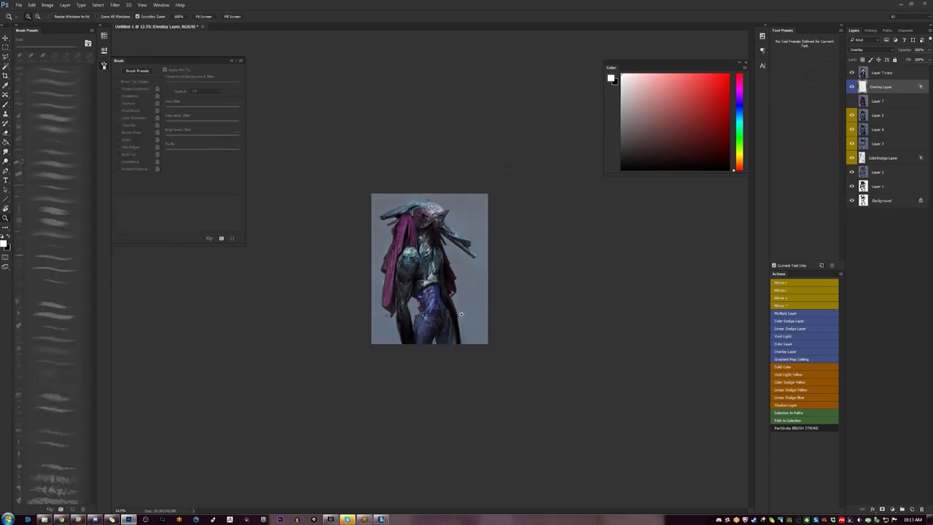
{"action": "key", "text": "F2"}
{"action": "left_click", "coordinate": [479, 295]}
{"action": "left_click", "coordinate": [478, 294]}
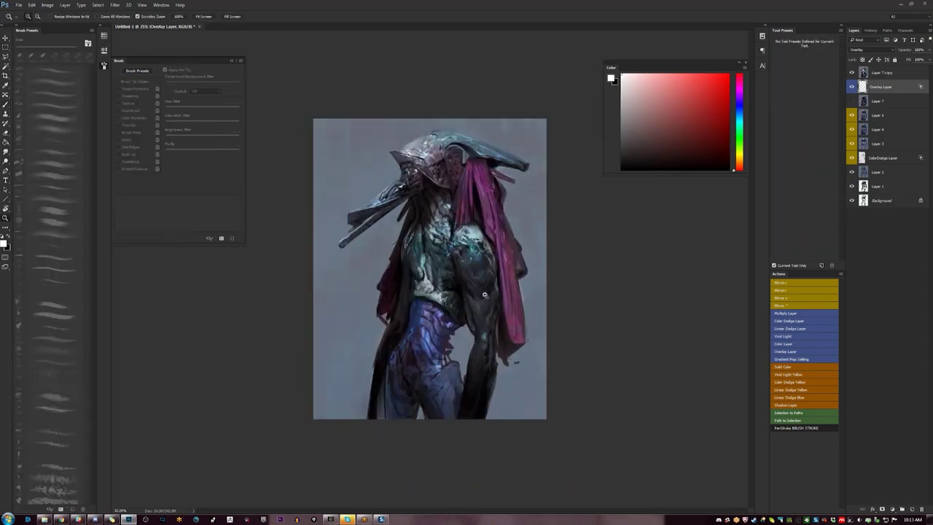
{"action": "left_click", "coordinate": [480, 293]}
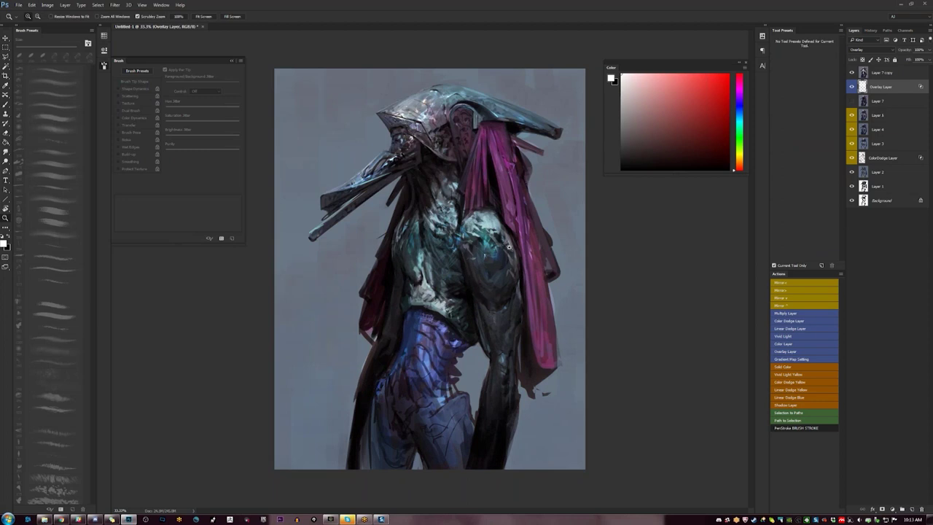
{"action": "key", "text": "b"}
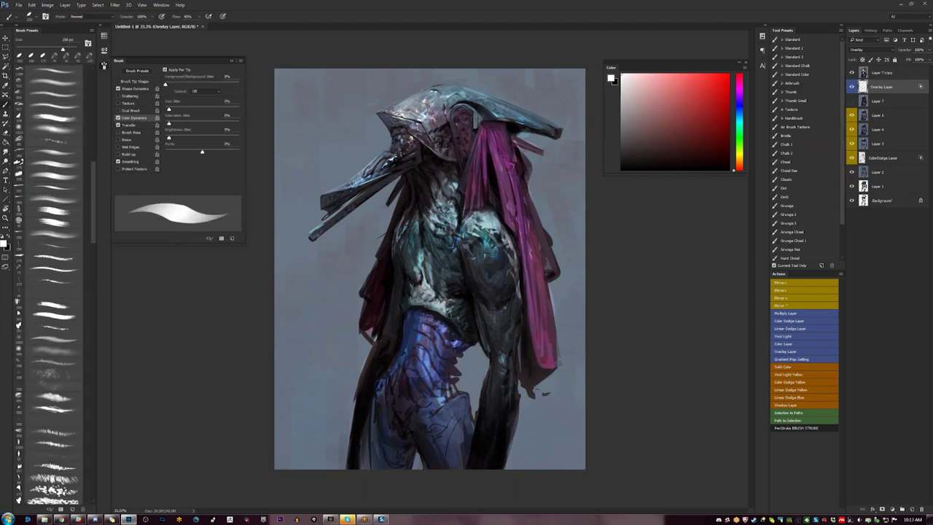
{"action": "key", "text": "ctrl+shift+h"}
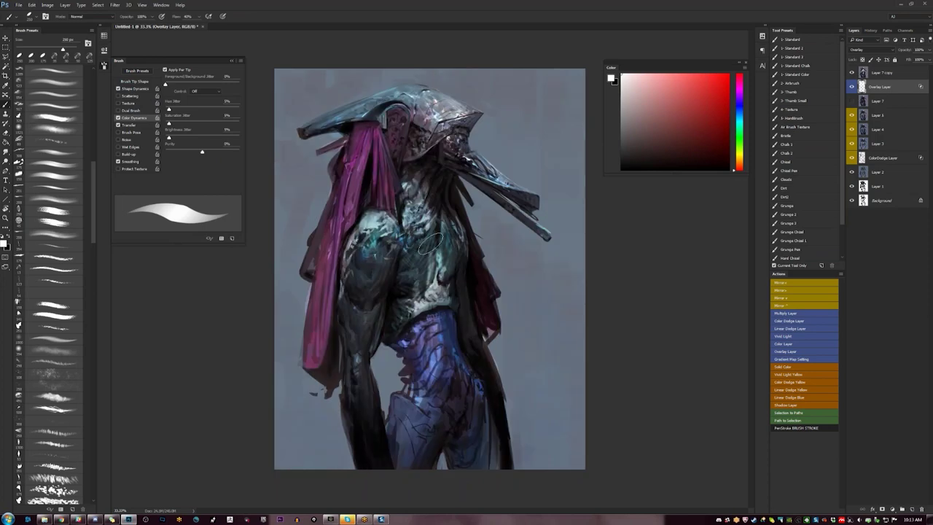
Compare the painting with Layer 7 copy hidden and shown, and add a merged copy of the painting above it
{"action": "left_click", "coordinate": [852, 73]}
{"action": "left_click", "coordinate": [853, 74]}
{"action": "left_click", "coordinate": [853, 74]}
{"action": "left_click", "coordinate": [853, 74]}
{"action": "left_click", "coordinate": [884, 74]}
{"action": "key", "text": "ctrl+shift+alt+n"}
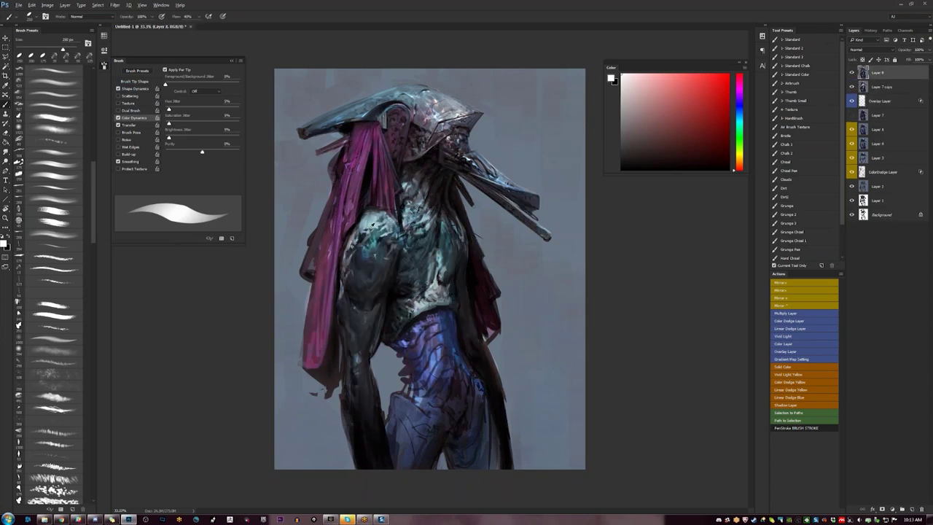
Paint sampled skin tones over the top of the near shoulder, reducing the brush size for finer strokes
{"action": "left_click", "coordinate": [363, 225], "text": "alt"}
{"action": "left_click_drag", "start_coordinate": [363, 218], "coordinate": [375, 229]}
{"action": "key", "text": "bracketleft"}
{"action": "key", "text": "bracketleft"}
{"action": "key", "text": "bracketleft"}
{"action": "left_click", "coordinate": [379, 221], "text": "alt"}
Reset the brush colours to black and white and check the whole figure zoomed out
{"action": "key", "text": "d"}
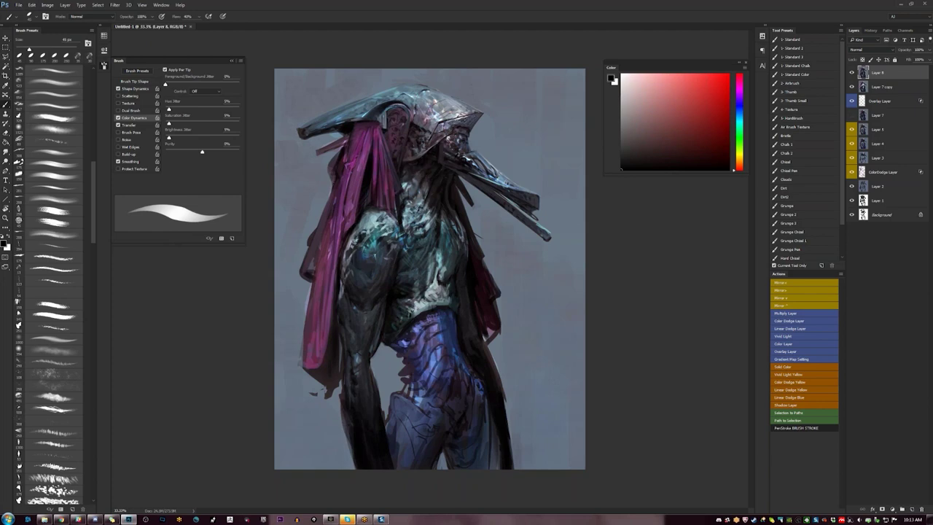
{"action": "left_click", "coordinate": [521, 292], "text": "alt"}
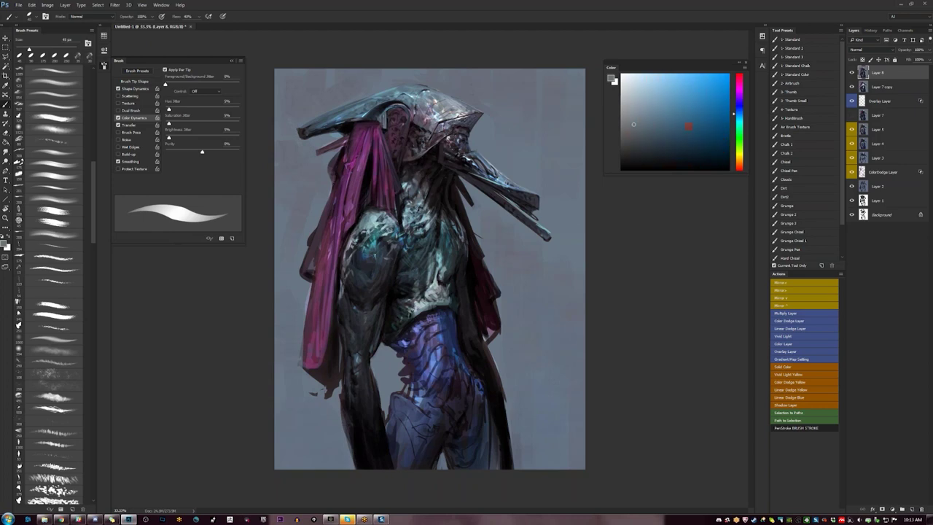
{"action": "key", "text": "d"}
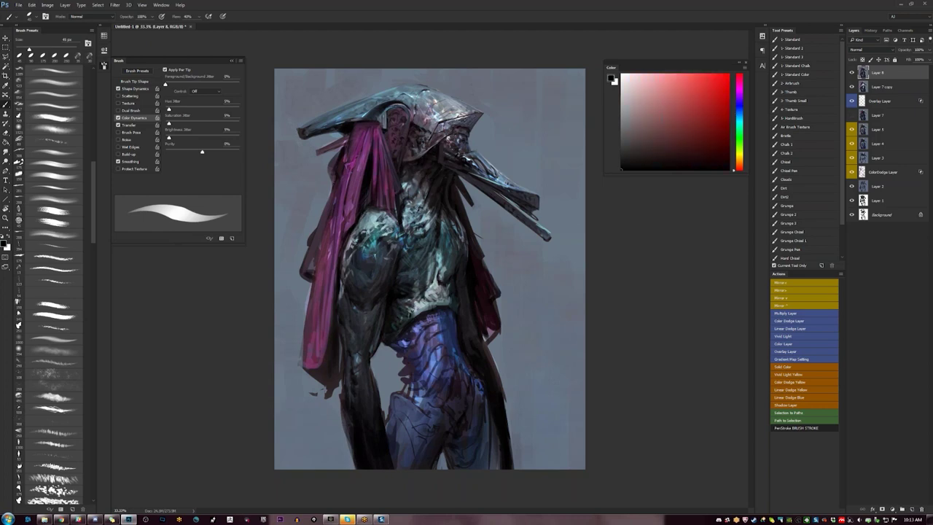
{"action": "key", "text": "z"}
{"action": "left_click", "coordinate": [460, 273], "text": "alt"}
{"action": "left_click", "coordinate": [460, 274], "text": "alt"}
{"action": "left_click", "coordinate": [449, 291]}
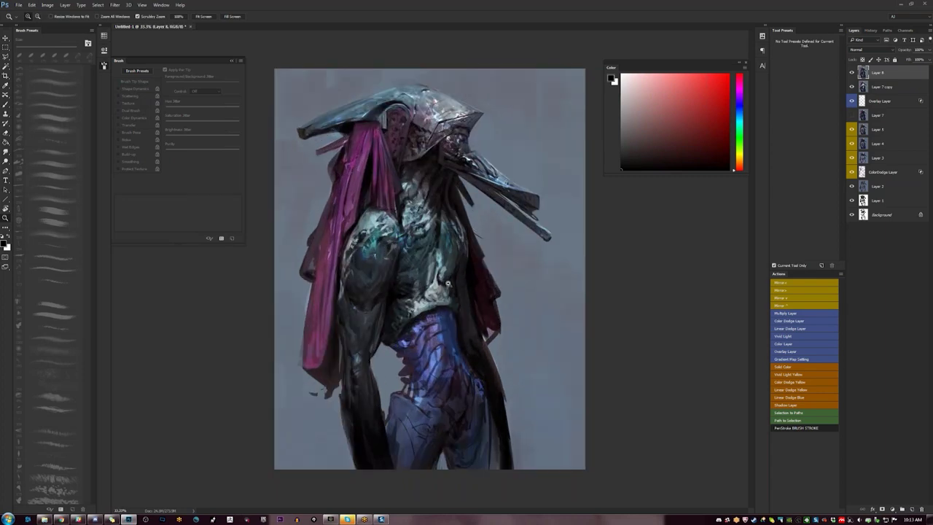
Pick a darker paint colour and touch up the outer edge of the near shoulder
{"action": "left_click", "coordinate": [449, 290]}
{"action": "key", "text": "b"}
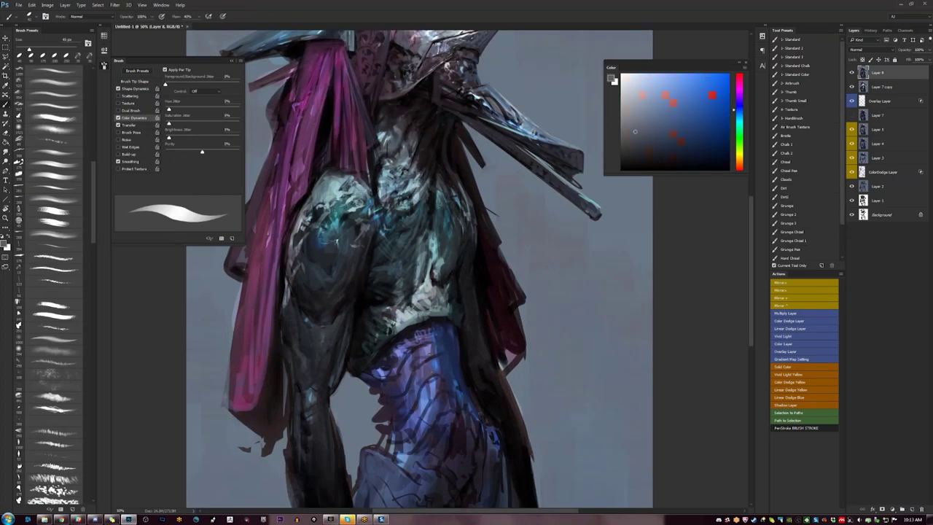
{"action": "left_click_drag", "start_coordinate": [637, 144], "coordinate": [640, 158]}
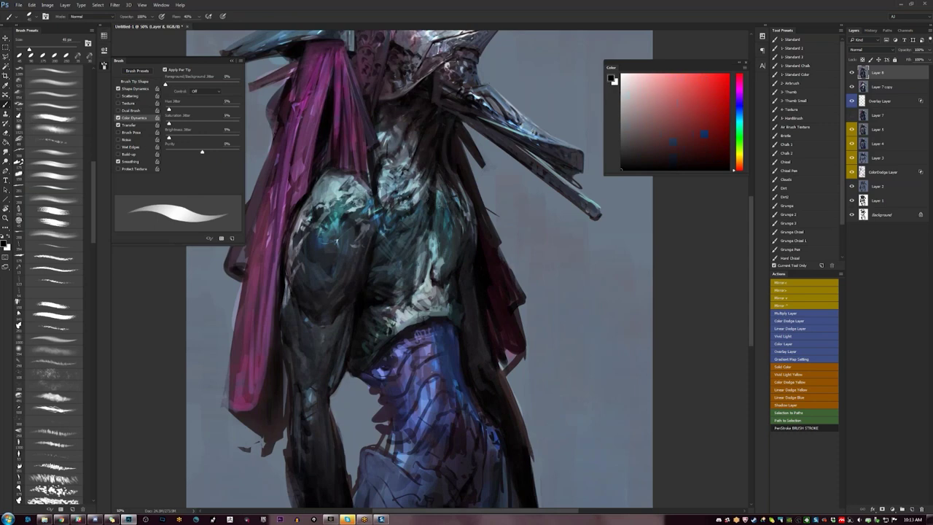
{"action": "left_click", "coordinate": [304, 220]}
Hide the panels, check the figure mirrored and zoomed out, and restore the original canvas orientation
{"action": "key", "text": "ctrl+f"}
{"action": "key", "text": "Tab"}
{"action": "left_click_drag", "start_coordinate": [551, 214], "coordinate": [513, 230]}
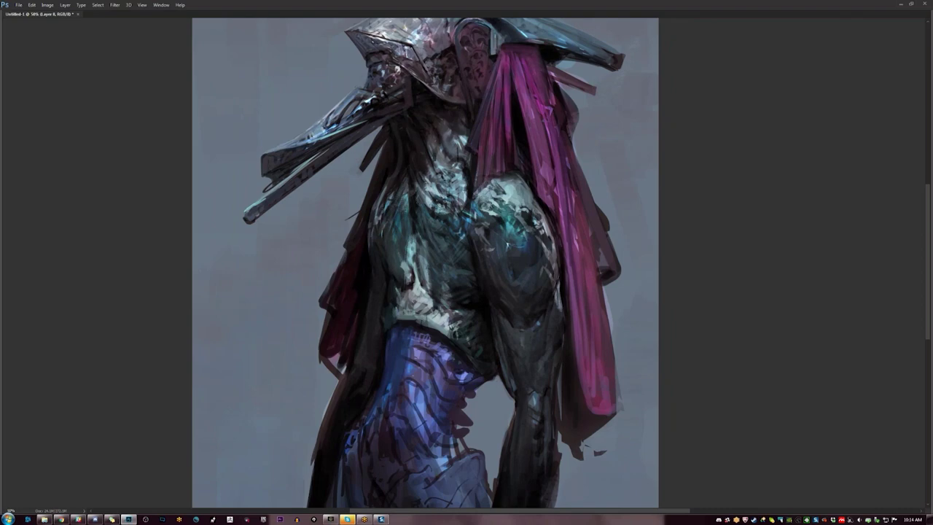
{"action": "key", "text": "ctrl+minus"}
{"action": "key", "text": "ctrl+minus"}
{"action": "key", "text": "ctrl+minus"}
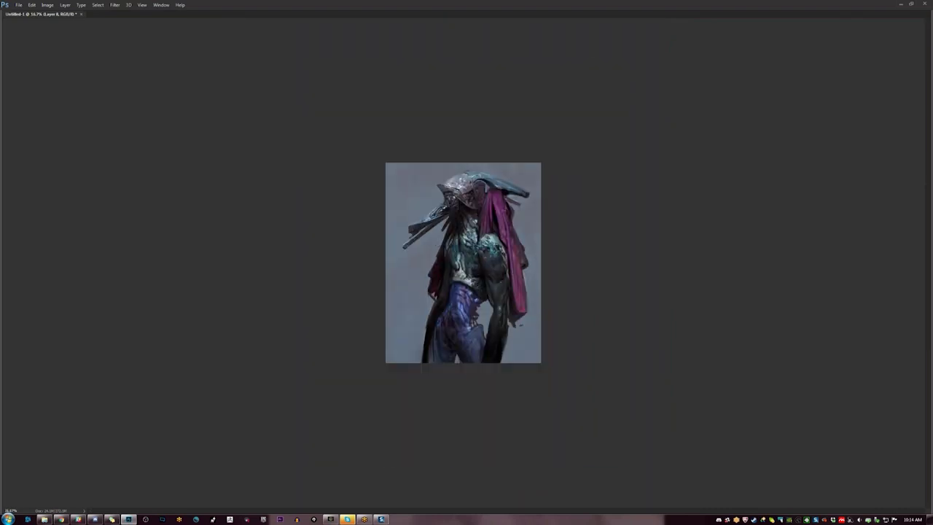
{"action": "key", "text": "ctrl+shift+h"}
{"action": "key", "text": "ctrl+plus"}
{"action": "key", "text": "ctrl+plus"}
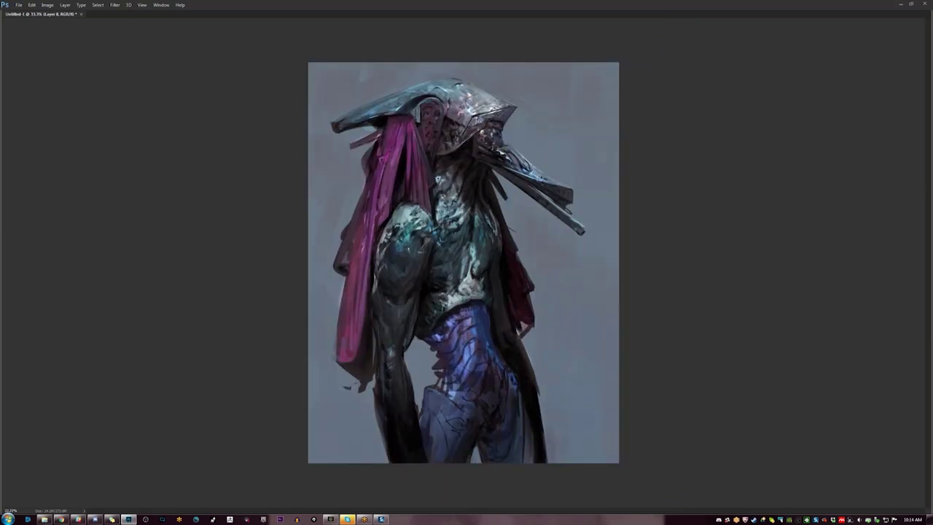
{"action": "key", "text": "ctrl+plus"}
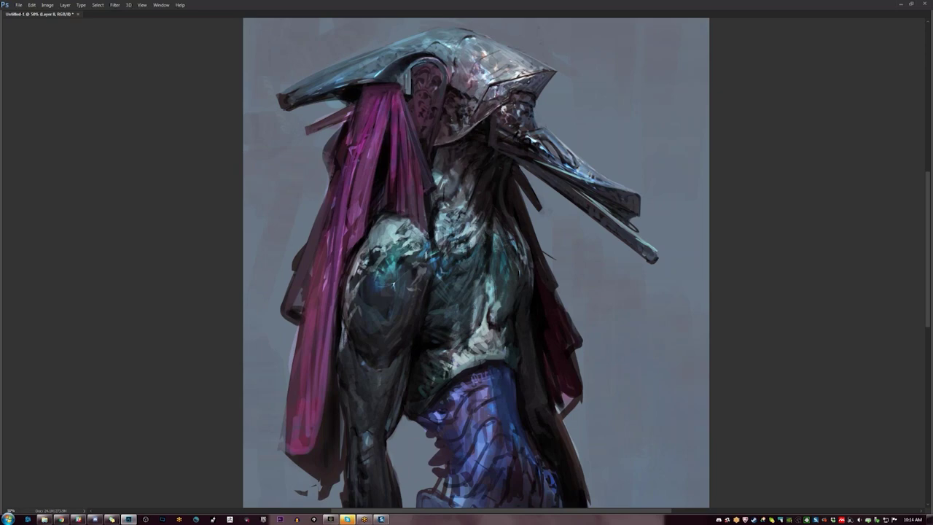
Check the whole figure zoomed out and examine the head and chest up close on the mirrored canvas
{"action": "key", "text": "ctrl+minus"}
{"action": "key", "text": "ctrl+minus"}
{"action": "key", "text": "ctrl+minus"}
{"action": "key", "text": "ctrl+plus"}
{"action": "key", "text": "ctrl+plus"}
{"action": "left_click", "coordinate": [485, 208], "text": "ctrl"}
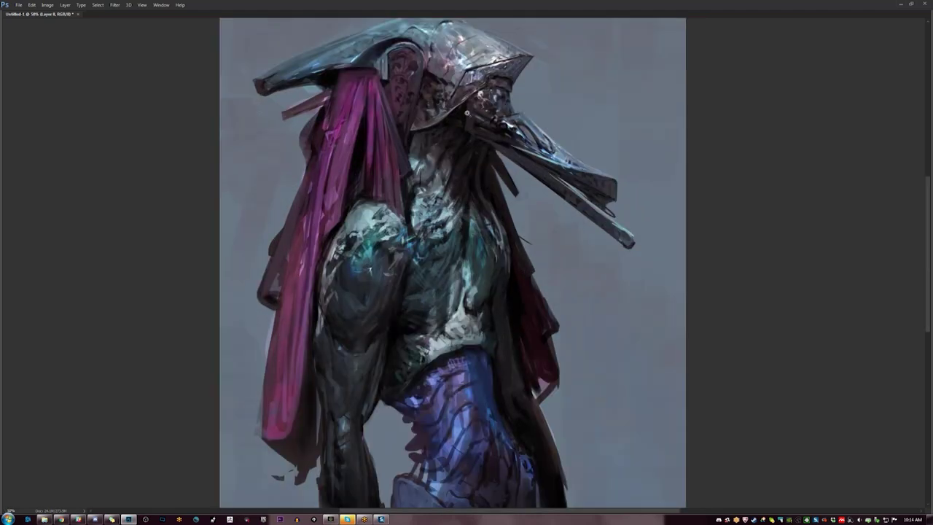
{"action": "key", "text": "ctrl+shift+h"}
{"action": "scroll", "coordinate": [421, 199], "scroll_direction": "up", "scroll_amount": 2}
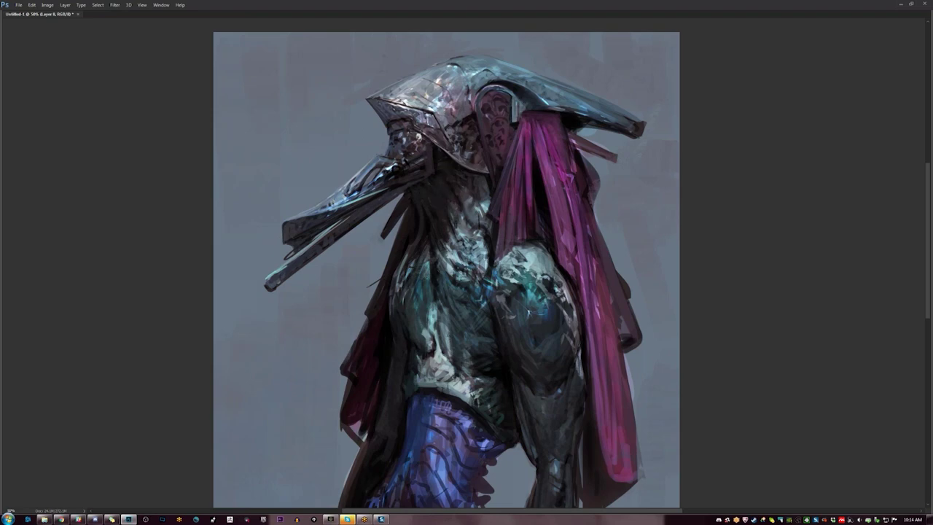
View the mirrored figure at a small size, restore the original orientation and examine the torso up close
{"action": "key", "text": "ctrl+minus"}
{"action": "key", "text": "ctrl+minus"}
{"action": "key", "text": "ctrl+minus"}
{"action": "key", "text": "ctrl+shift+h"}
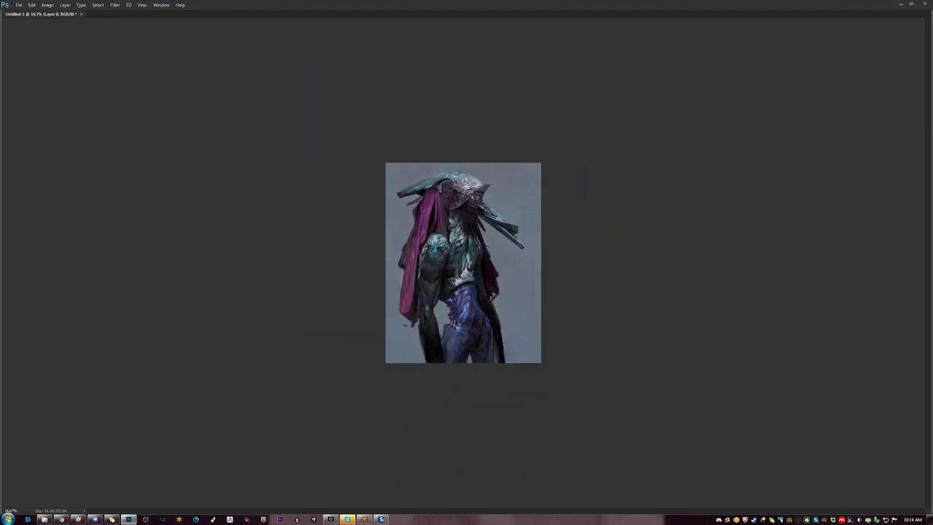
{"action": "left_click", "coordinate": [485, 234], "text": "ctrl"}
{"action": "scroll", "coordinate": [485, 234], "scroll_direction": "up", "scroll_amount": 1}
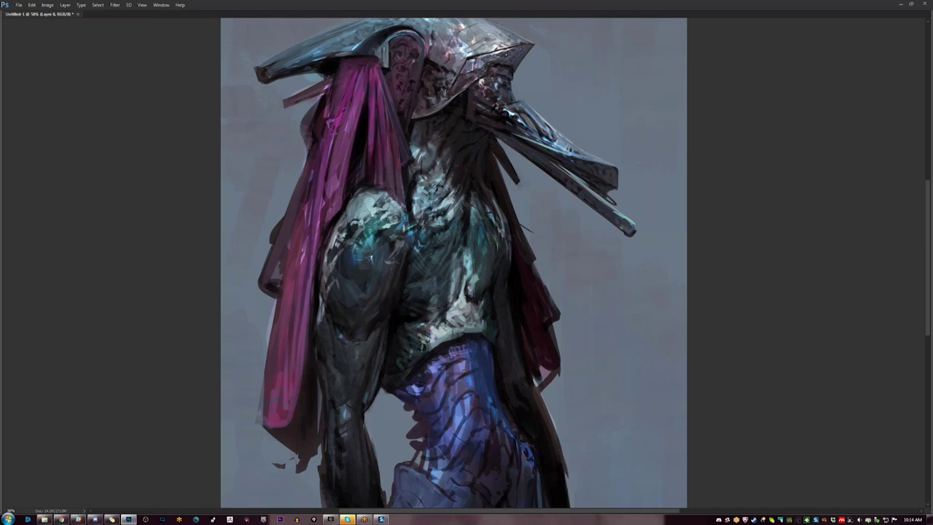
Compare the shading of the torso and near arm between the mirrored and the original orientation
{"action": "key", "text": "ctrl+minus"}
{"action": "key", "text": "ctrl+minus"}
{"action": "key", "text": "ctrl+minus"}
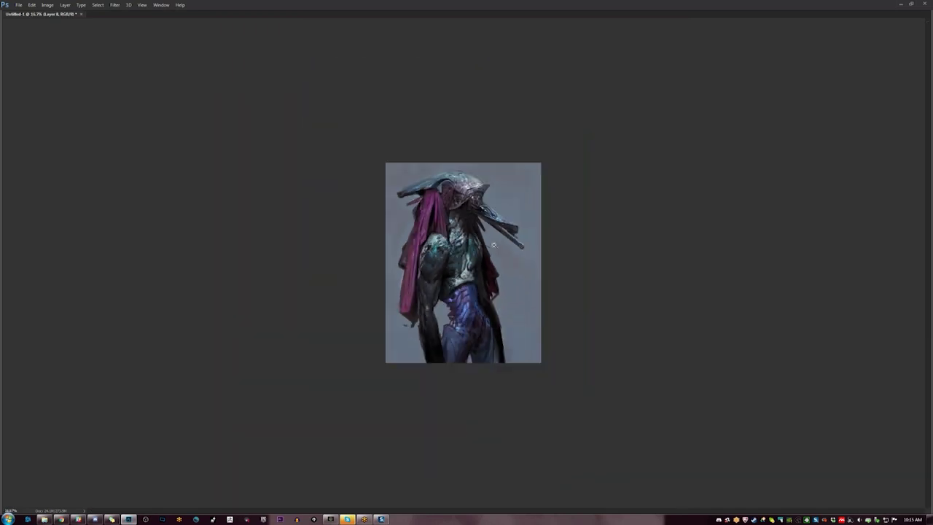
{"action": "key", "text": "ctrl+shift+h"}
{"action": "key", "text": "ctrl+0"}
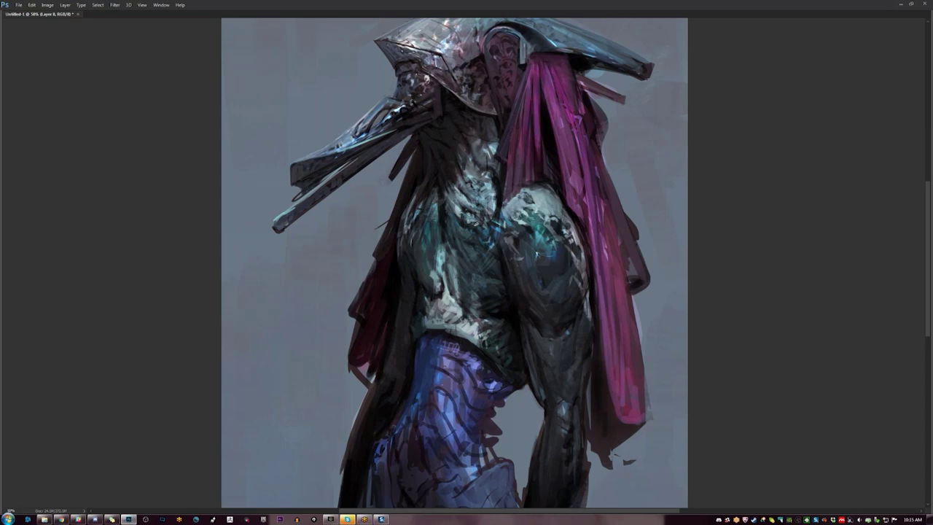
{"action": "key", "text": "ctrl+shift+h"}
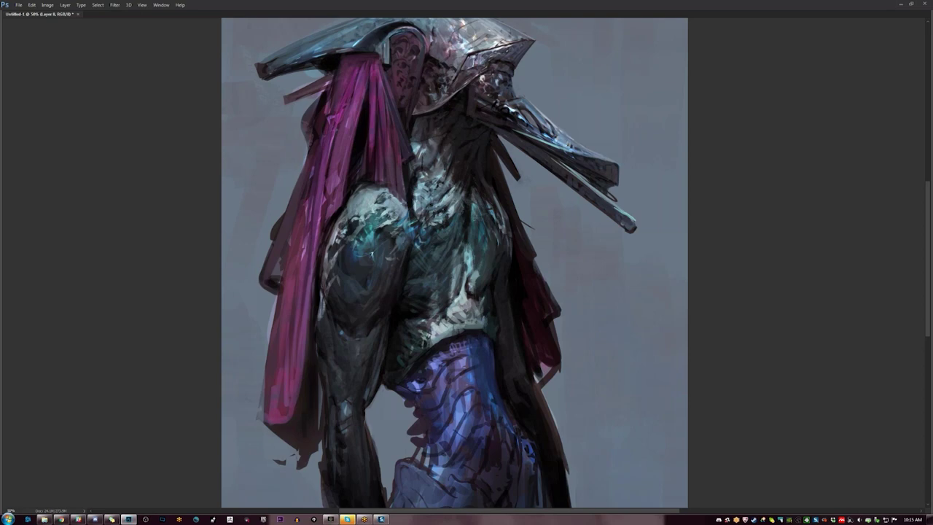
Check the silhouette zoomed out, flipping the canvas back and forth to compare both orientations of the whole figure
{"action": "key", "text": "ctrl+minus"}
{"action": "key", "text": "ctrl+minus"}
{"action": "key", "text": "ctrl+minus"}
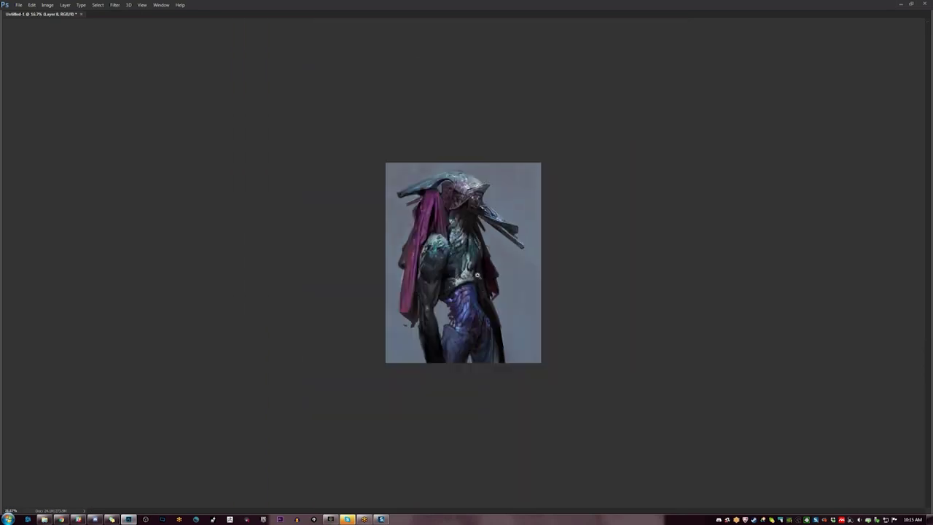
{"action": "key", "text": "ctrl+plus"}
{"action": "key", "text": "ctrl+plus"}
{"action": "key", "text": "ctrl+shift+h"}
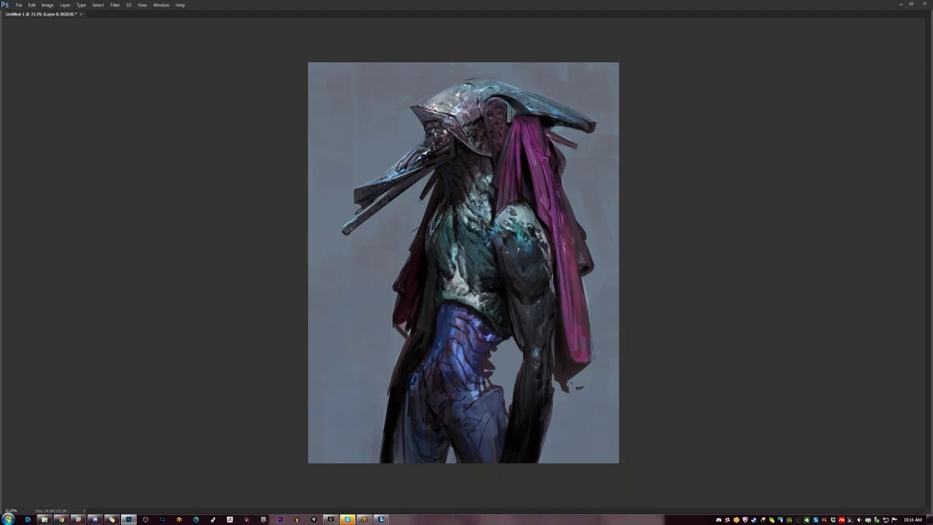
{"action": "key", "text": "ctrl+shift+h"}
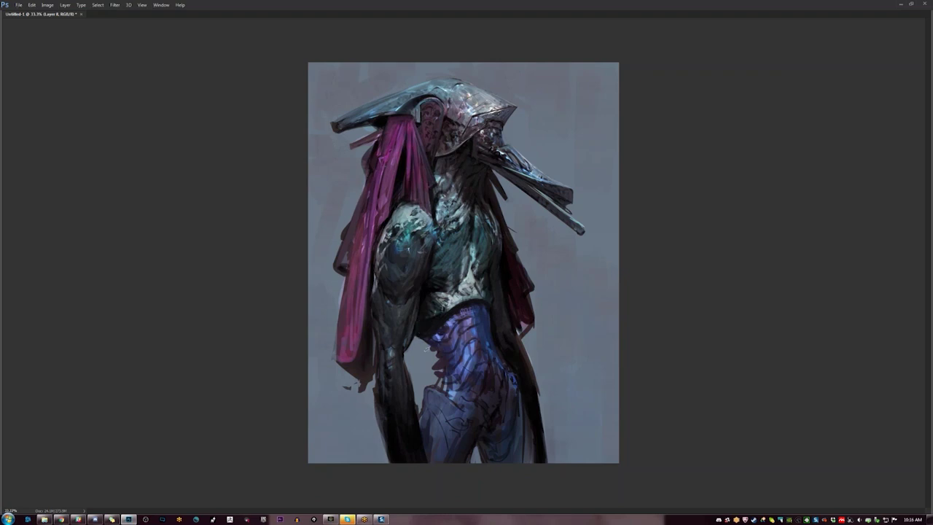
{"action": "key", "text": "ctrl+shift+h"}
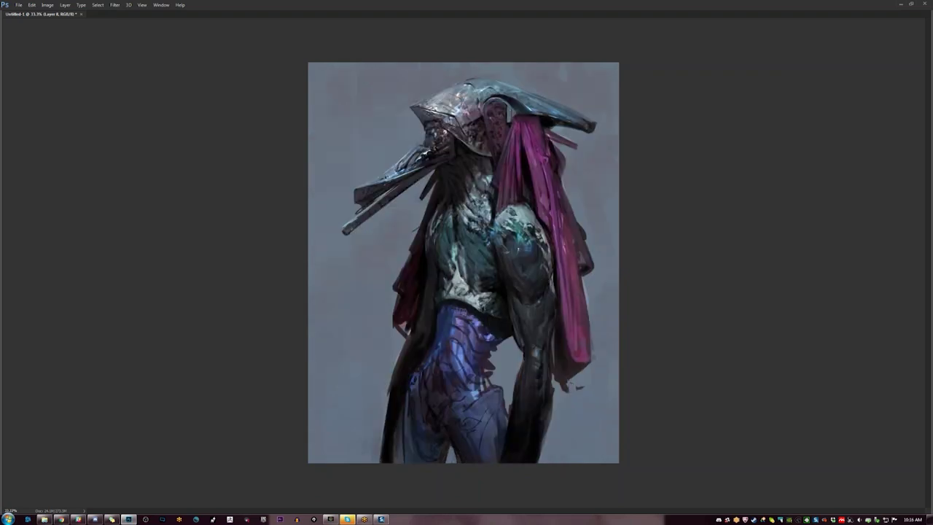
Examine the mirrored torso up close, then check the figure zoomed out and in detail in its original orientation
{"action": "scroll", "coordinate": [516, 218], "scroll_direction": "up", "scroll_amount": 1}
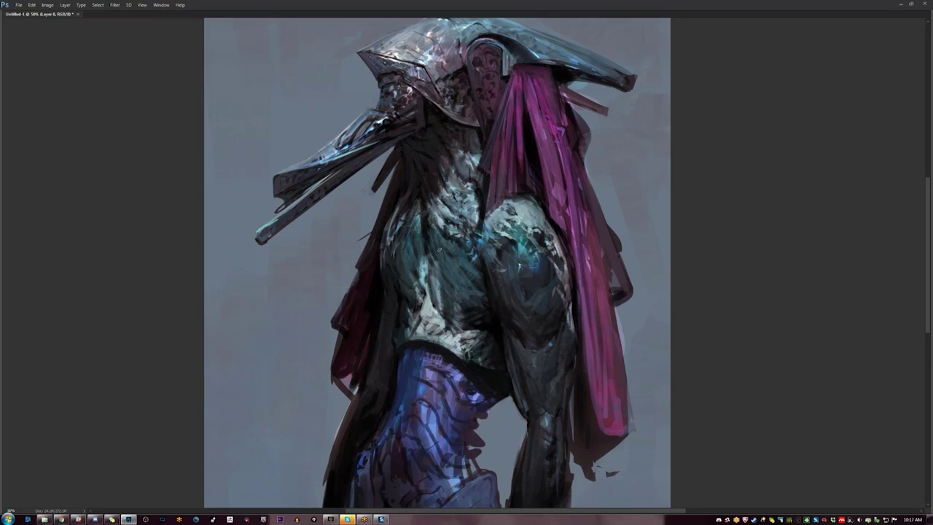
{"action": "key", "text": "ctrl+minus"}
{"action": "key", "text": "ctrl+minus"}
{"action": "key", "text": "ctrl+minus"}
{"action": "key", "text": "ctrl+shift+h"}
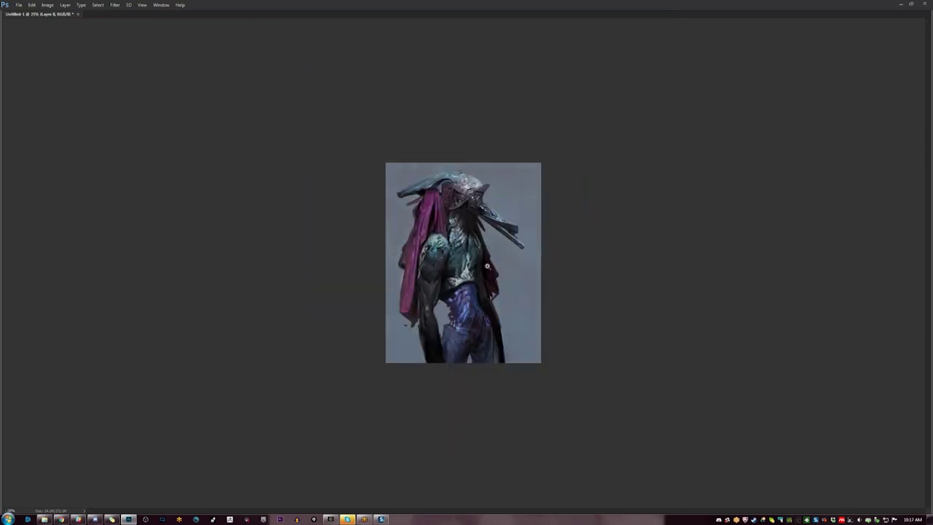
{"action": "key", "text": "ctrl+plus"}
{"action": "key", "text": "ctrl+plus"}
{"action": "key", "text": "ctrl+plus"}
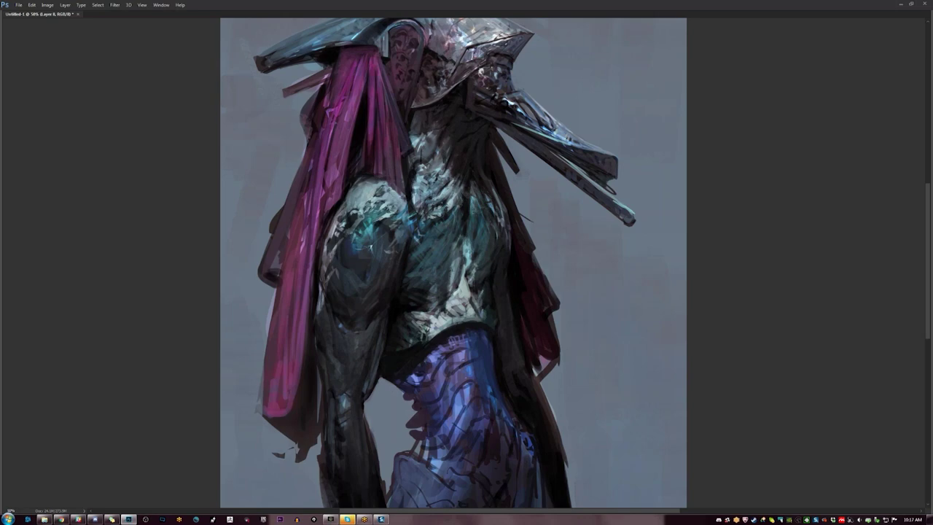
Check the criss-cross pattern on the blue waist zoomed out, and mirror the canvas
{"action": "key", "text": "ctrl+minus"}
{"action": "key", "text": "ctrl+minus"}
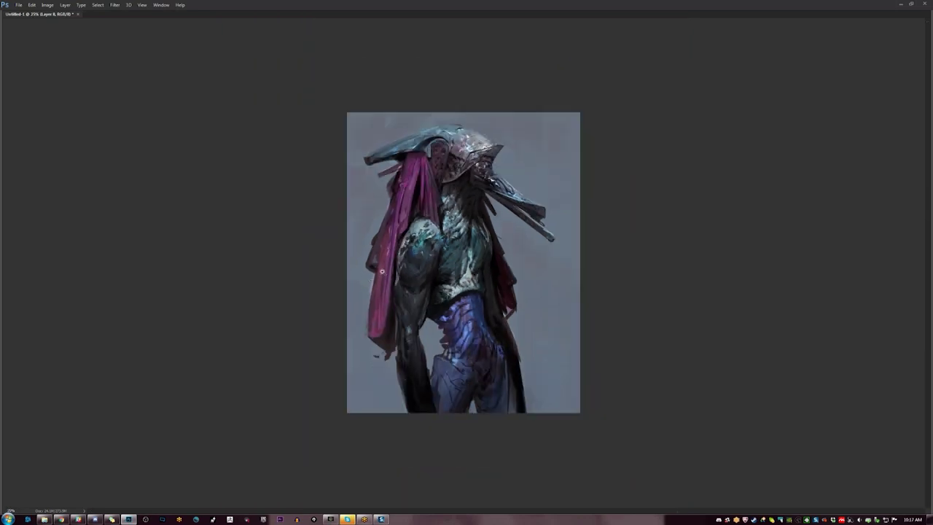
{"action": "key", "text": "ctrl+plus"}
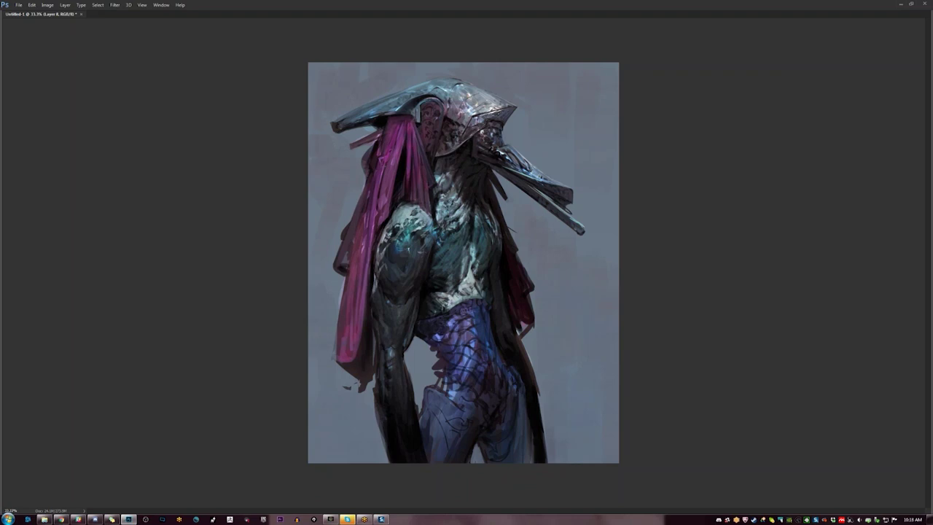
{"action": "key", "text": "ctrl+minus"}
{"action": "key", "text": "ctrl+minus"}
{"action": "key", "text": "ctrl+shift+h"}
{"action": "key", "text": "ctrl+plus"}
{"action": "key", "text": "ctrl+plus"}
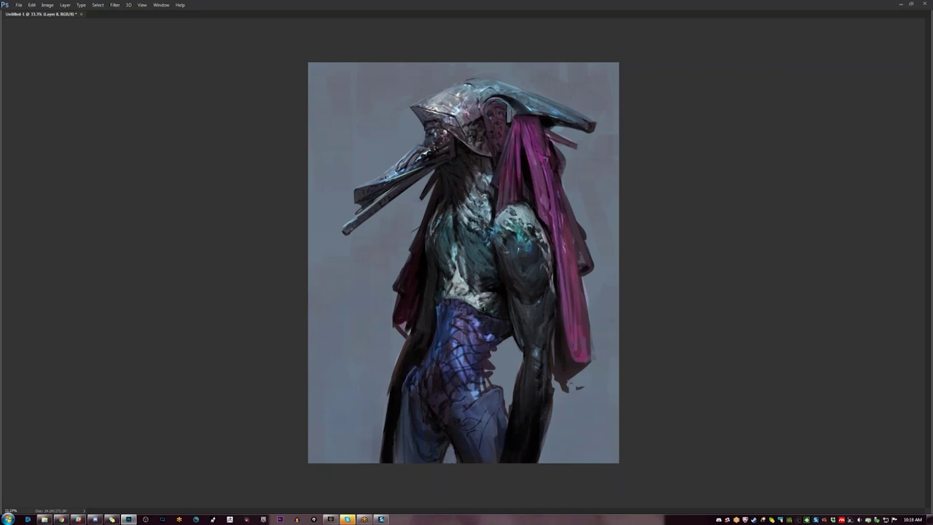
Paint blue strokes along the outer edge of the far hip and thigh, and check them in the original orientation
{"action": "left_click_drag", "start_coordinate": [403, 400], "coordinate": [393, 466]}
{"action": "mouse_move", "coordinate": [396, 429]}
{"action": "left_mouse_down"}
{"action": "mouse_move", "coordinate": [395, 464]}
{"action": "mouse_move", "coordinate": [399, 441]}
{"action": "left_mouse_up"}
{"action": "key", "text": "ctrl+minus"}
{"action": "key", "text": "ctrl+minus"}
{"action": "key", "text": "ctrl+shift+h"}
{"action": "key", "text": "ctrl+plus"}
{"action": "key", "text": "ctrl+plus"}
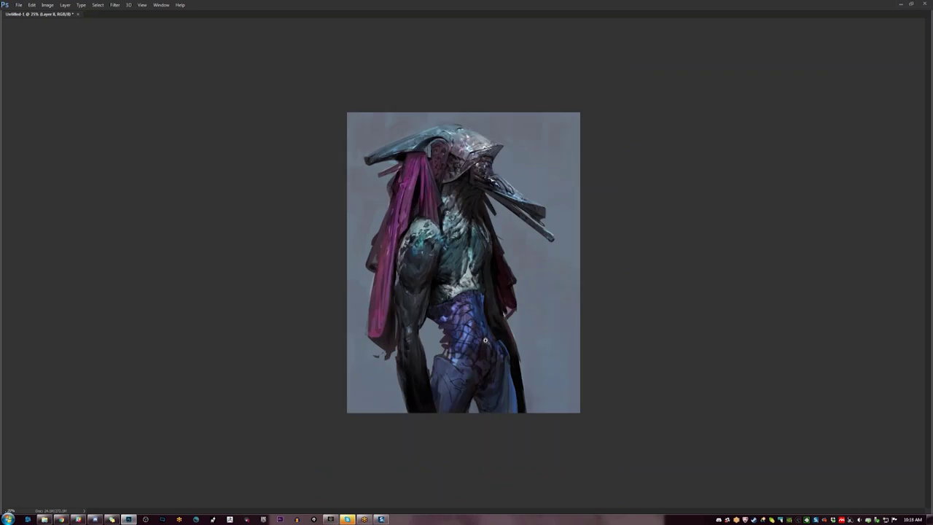
{"action": "scroll", "coordinate": [475, 332], "scroll_direction": "up", "scroll_amount": 1}
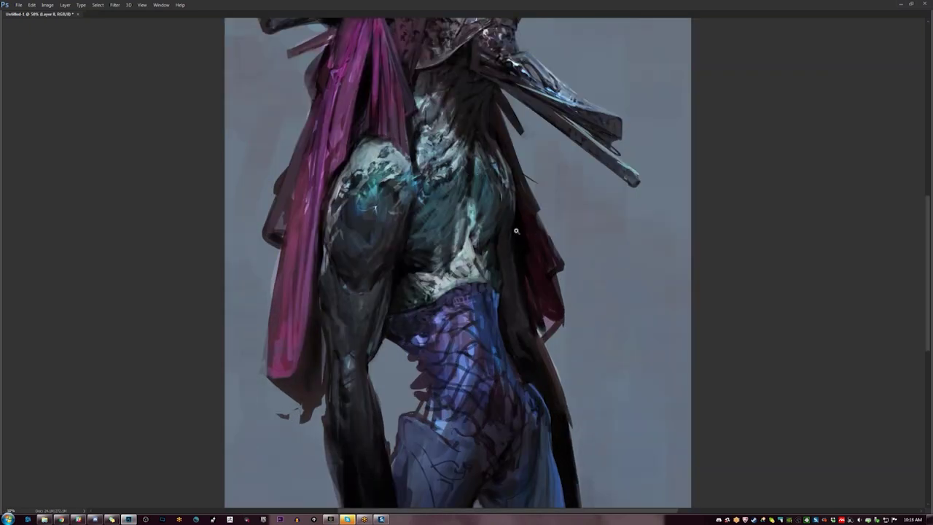
Refine the edges and lower tip of the dark red cloth behind the torso, and check it zoomed out and mirrored
{"action": "left_click_drag", "start_coordinate": [539, 213], "coordinate": [548, 236]}
{"action": "left_click_drag", "start_coordinate": [558, 318], "coordinate": [547, 326]}
{"action": "mouse_move", "coordinate": [562, 294]}
{"action": "left_mouse_down"}
{"action": "mouse_move", "coordinate": [565, 321]}
{"action": "mouse_move", "coordinate": [551, 333]}
{"action": "left_mouse_up"}
{"action": "left_click", "coordinate": [584, 325], "text": "alt"}
{"action": "left_click", "coordinate": [583, 325], "text": "alt"}
{"action": "left_click", "coordinate": [584, 325], "text": "alt"}
{"action": "key", "text": "ctrl+shift+h"}
{"action": "left_click", "coordinate": [532, 293], "text": "ctrl"}
{"action": "left_click", "coordinate": [537, 295], "text": "ctrl"}
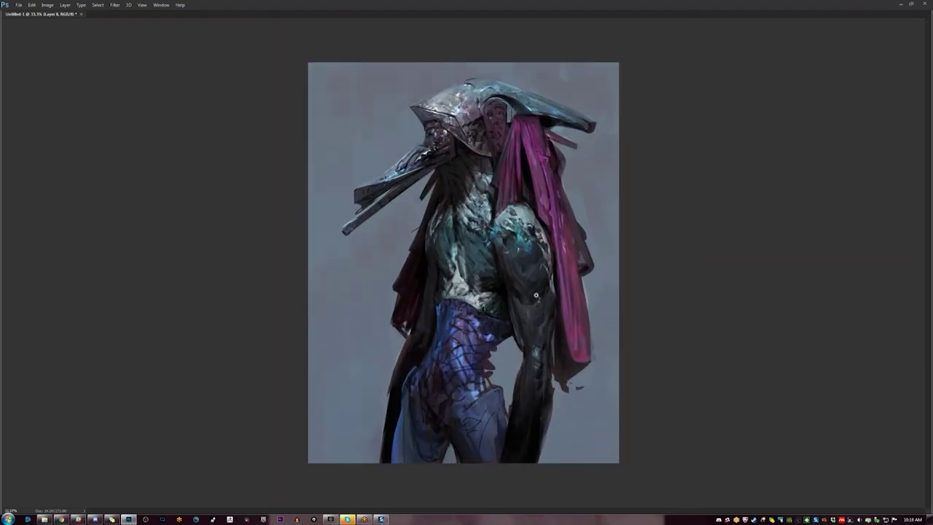
Paint dark fringes beside the waist and forearm, clean up the pink cloth's lower end, and show the panels again
{"action": "left_click_drag", "start_coordinate": [555, 336], "coordinate": [557, 353]}
{"action": "mouse_move", "coordinate": [493, 353]}
{"action": "left_mouse_down"}
{"action": "mouse_move", "coordinate": [518, 352]}
{"action": "mouse_move", "coordinate": [507, 341]}
{"action": "mouse_move", "coordinate": [516, 354]}
{"action": "mouse_move", "coordinate": [511, 336]}
{"action": "mouse_move", "coordinate": [520, 361]}
{"action": "mouse_move", "coordinate": [569, 385]}
{"action": "mouse_move", "coordinate": [561, 382]}
{"action": "mouse_move", "coordinate": [583, 368]}
{"action": "mouse_move", "coordinate": [570, 380]}
{"action": "left_mouse_up"}
{"action": "left_click_drag", "start_coordinate": [561, 391], "coordinate": [570, 390]}
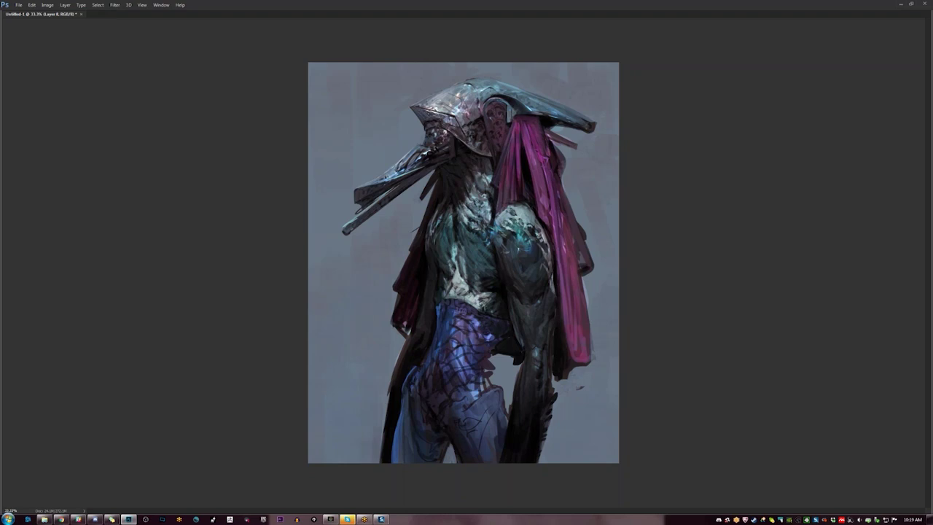
{"action": "key", "text": "Tab"}
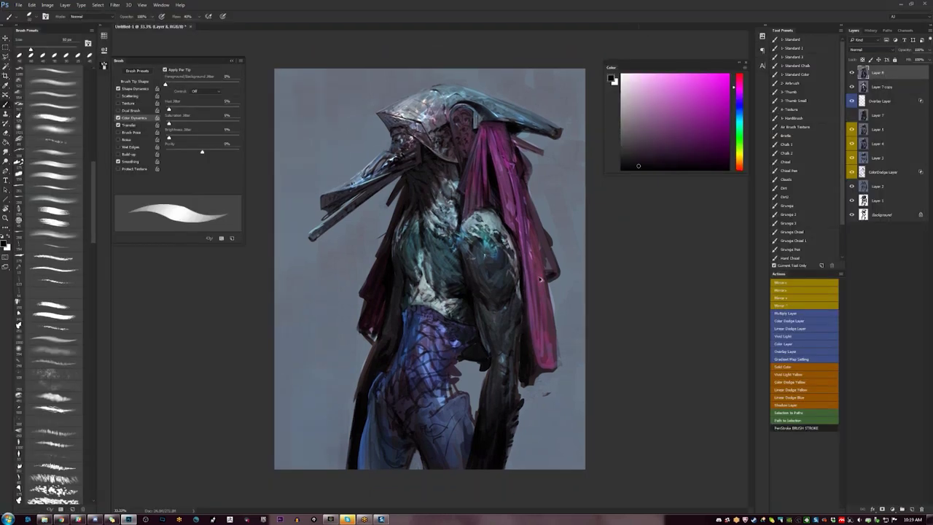
Select the area around the near arm and reshape the shoulder and upper arm with Liquify, using a smaller brush for refinement, and deselect
{"action": "key", "text": "m"}
{"action": "mouse_move", "coordinate": [413, 151]}
{"action": "left_mouse_down"}
{"action": "mouse_move", "coordinate": [470, 202]}
{"action": "mouse_move", "coordinate": [573, 353]}
{"action": "mouse_move", "coordinate": [571, 371]}
{"action": "left_mouse_up"}
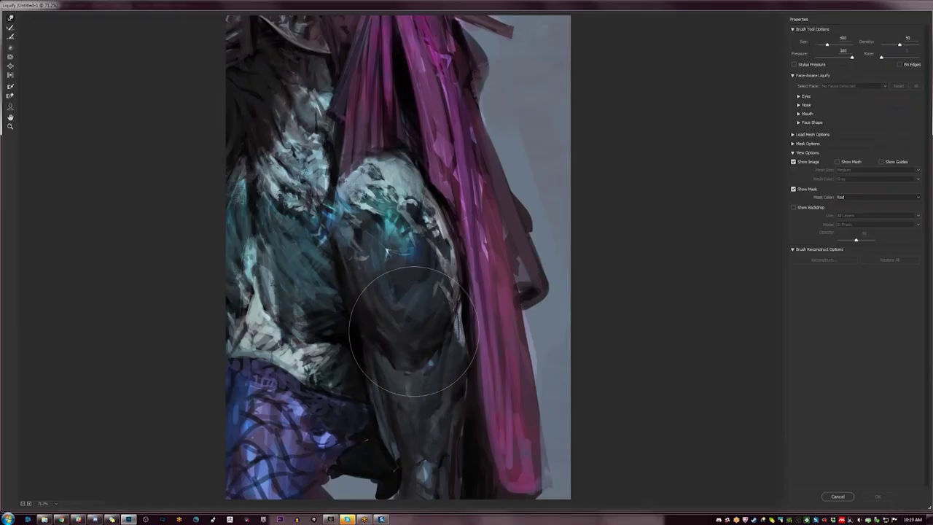
{"action": "mouse_move", "coordinate": [414, 340]}
{"action": "left_mouse_down"}
{"action": "mouse_move", "coordinate": [351, 299]}
{"action": "mouse_move", "coordinate": [351, 288]}
{"action": "mouse_move", "coordinate": [417, 318]}
{"action": "mouse_move", "coordinate": [436, 306]}
{"action": "mouse_move", "coordinate": [452, 229]}
{"action": "left_mouse_up"}
{"action": "mouse_move", "coordinate": [406, 423]}
{"action": "left_mouse_down"}
{"action": "mouse_move", "coordinate": [406, 343]}
{"action": "mouse_move", "coordinate": [449, 223]}
{"action": "mouse_move", "coordinate": [339, 251]}
{"action": "mouse_move", "coordinate": [352, 255]}
{"action": "mouse_move", "coordinate": [353, 239]}
{"action": "left_mouse_up"}
{"action": "key", "text": "bracketleft"}
{"action": "key", "text": "bracketleft"}
{"action": "key", "text": "bracketleft"}
{"action": "key", "text": "bracketleft"}
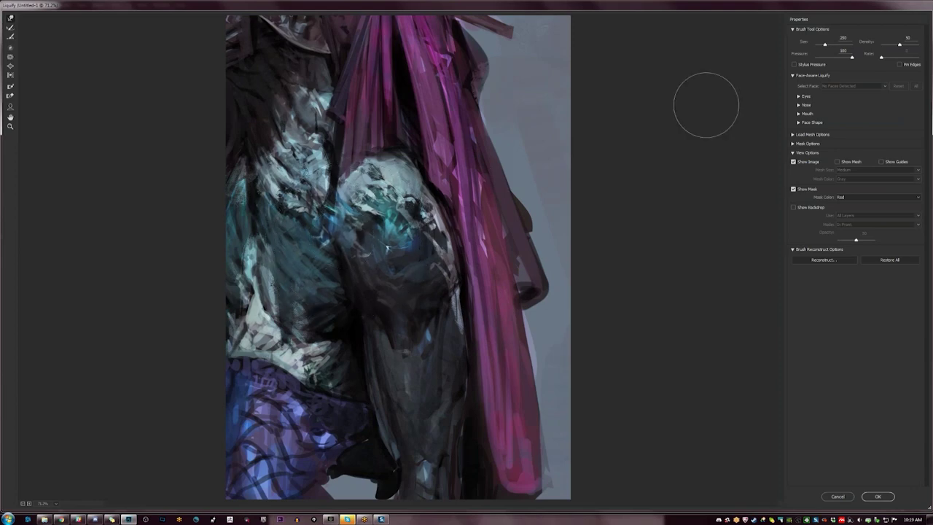
{"action": "left_click", "coordinate": [887, 498]}
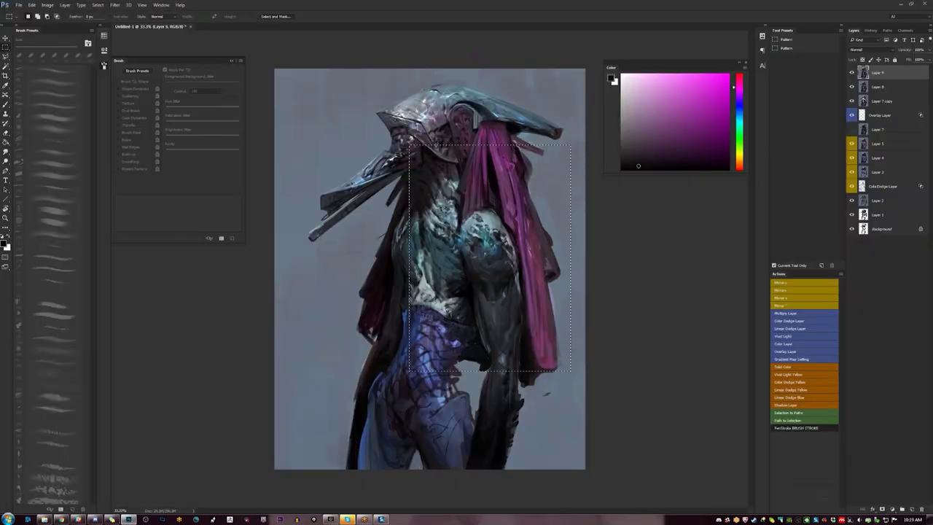
{"action": "key", "text": "ctrl+d"}
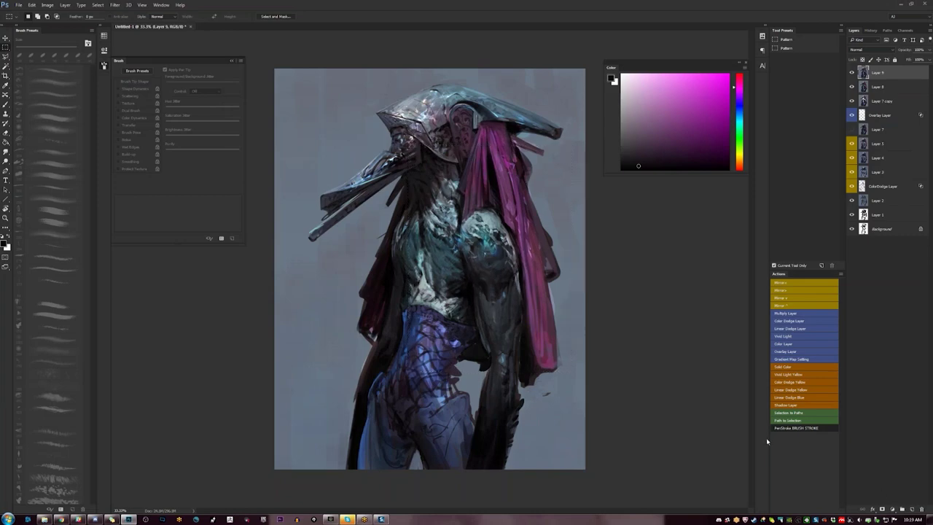
Flip the canvas back to its original orientation and paint sampled dark tones over the outer side of the near upper arm
{"action": "key", "text": "F2"}
{"action": "key", "text": "b"}
{"action": "key", "text": "z"}
{"action": "left_click", "coordinate": [399, 246]}
{"action": "key", "text": "b"}
{"action": "left_click", "coordinate": [398, 242], "text": "alt"}
{"action": "key", "text": "["}
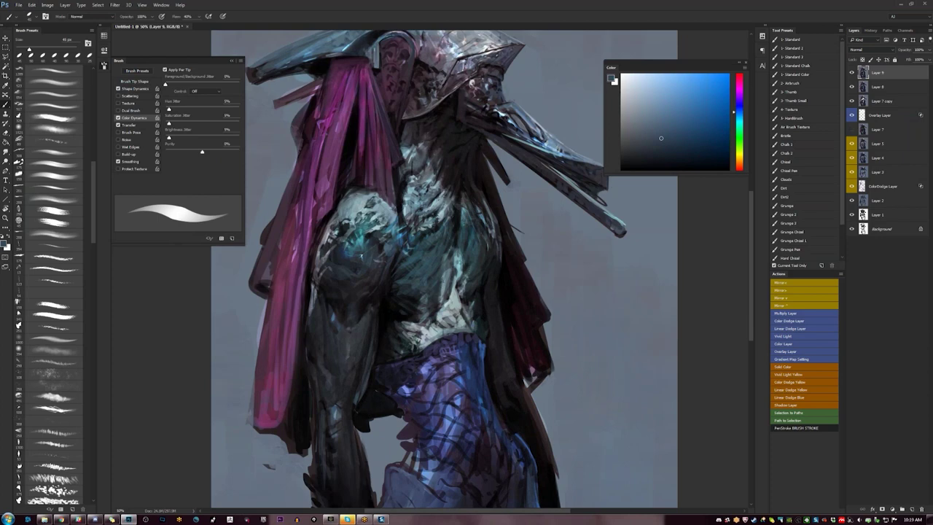
{"action": "left_click", "coordinate": [330, 312], "text": "alt"}
{"action": "left_click", "coordinate": [332, 315], "text": "alt"}
{"action": "left_click", "coordinate": [329, 333], "text": "alt"}
{"action": "left_click_drag", "start_coordinate": [321, 319], "coordinate": [321, 344]}
Paint sampled dark blue-grey tones along the outer edge of the near upper arm, finishing with a smaller brush, and reset the colours to default
{"action": "left_click", "coordinate": [321, 271], "text": "alt"}
{"action": "left_click", "coordinate": [320, 258], "text": "alt"}
{"action": "left_click_drag", "start_coordinate": [320, 235], "coordinate": [314, 275]}
{"action": "left_click", "coordinate": [314, 273], "text": "alt"}
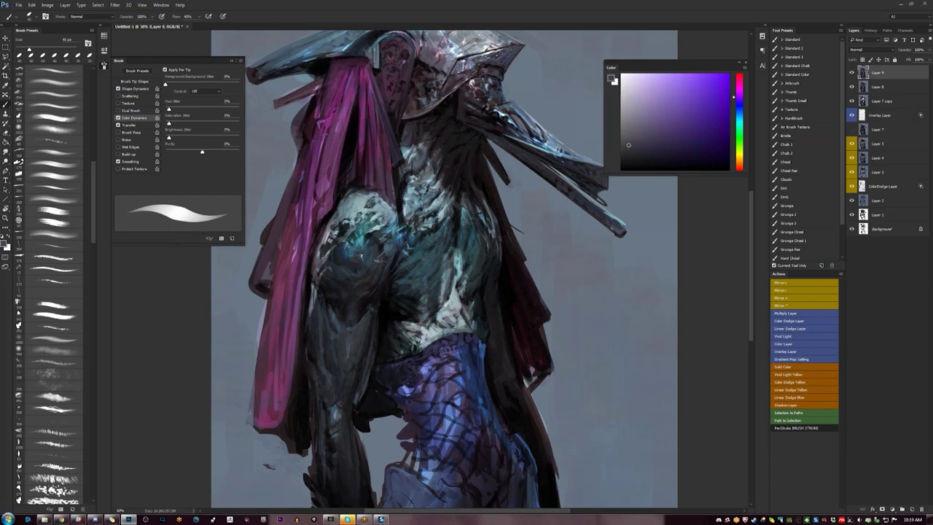
{"action": "left_click", "coordinate": [312, 288], "text": "alt"}
{"action": "left_click", "coordinate": [312, 289], "text": "alt"}
{"action": "left_click", "coordinate": [313, 288], "text": "alt"}
{"action": "left_click", "coordinate": [312, 288], "text": "alt"}
{"action": "key", "text": "bracketleft"}
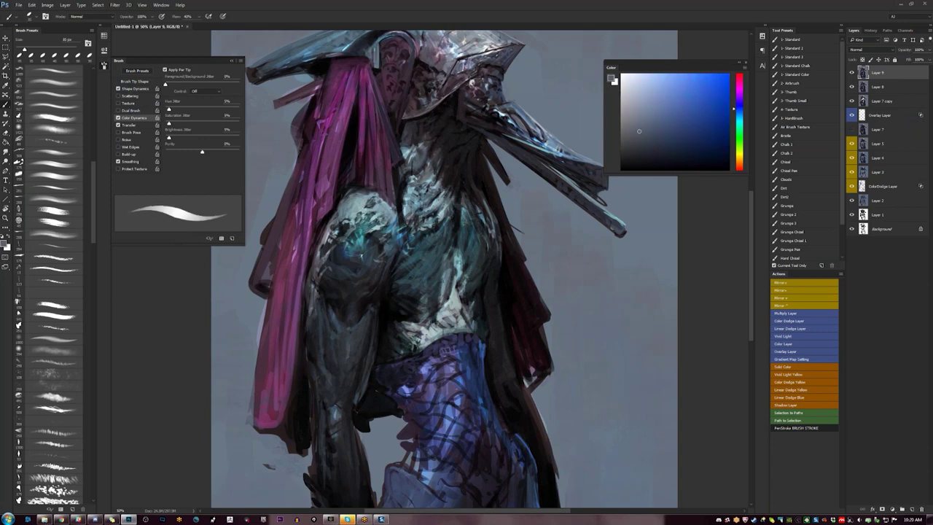
{"action": "left_click_drag", "start_coordinate": [307, 296], "coordinate": [305, 325]}
{"action": "key", "text": "d"}
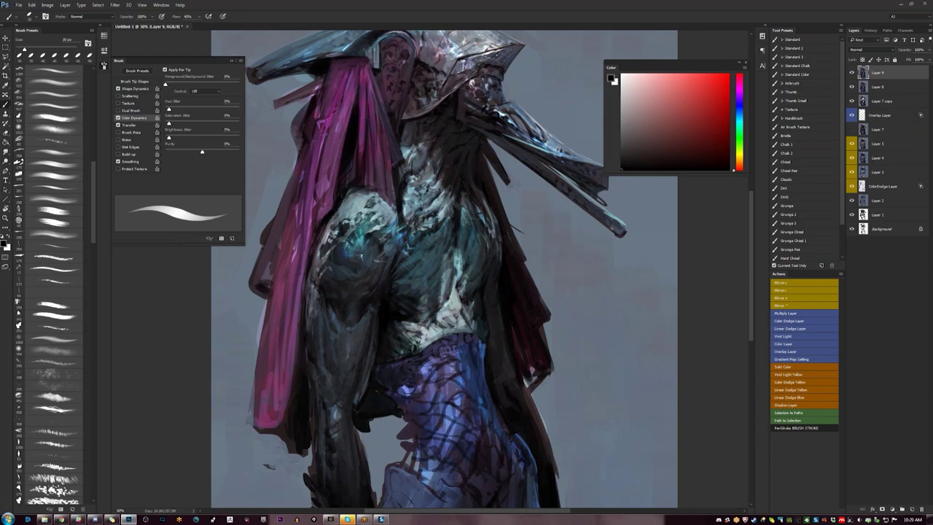
Check the whole painting zoomed out and mirrored, and return it to its original orientation
{"action": "key", "text": "z"}
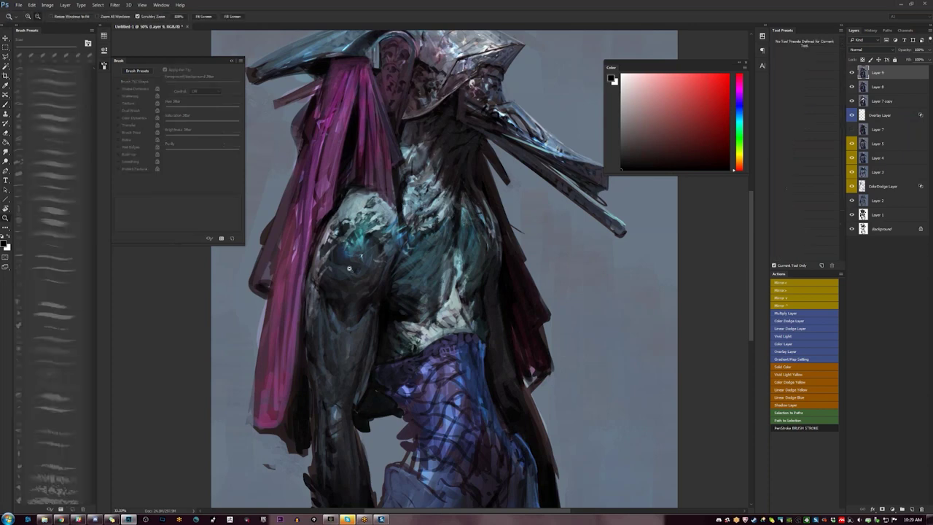
{"action": "left_click", "coordinate": [475, 241], "text": "alt"}
{"action": "left_click", "coordinate": [475, 241], "text": "alt"}
{"action": "key", "text": "ctrl+shift+h"}
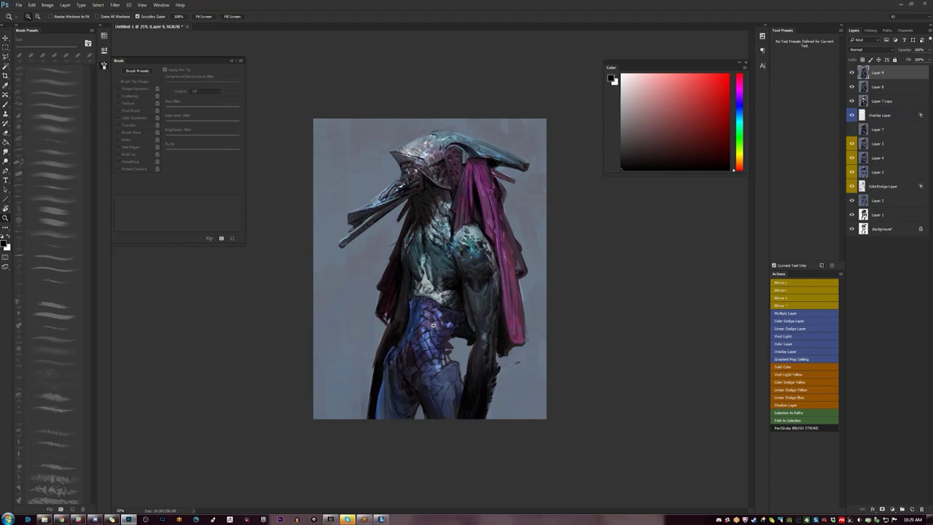
{"action": "key", "text": "F2"}
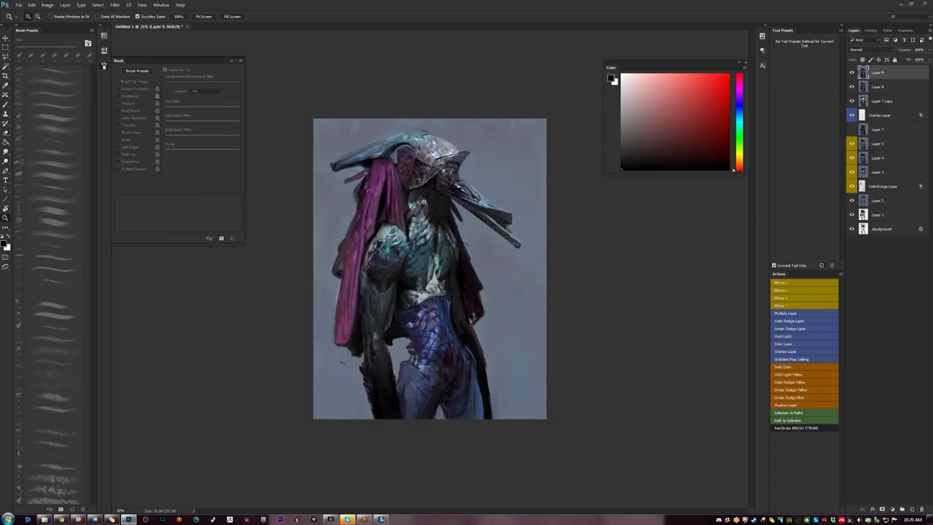
Paint sampled purple over the upper folds of the pink cloth behind the head, using a larger brush
{"action": "left_click", "coordinate": [424, 198]}
{"action": "left_click", "coordinate": [422, 198]}
{"action": "key", "text": "b"}
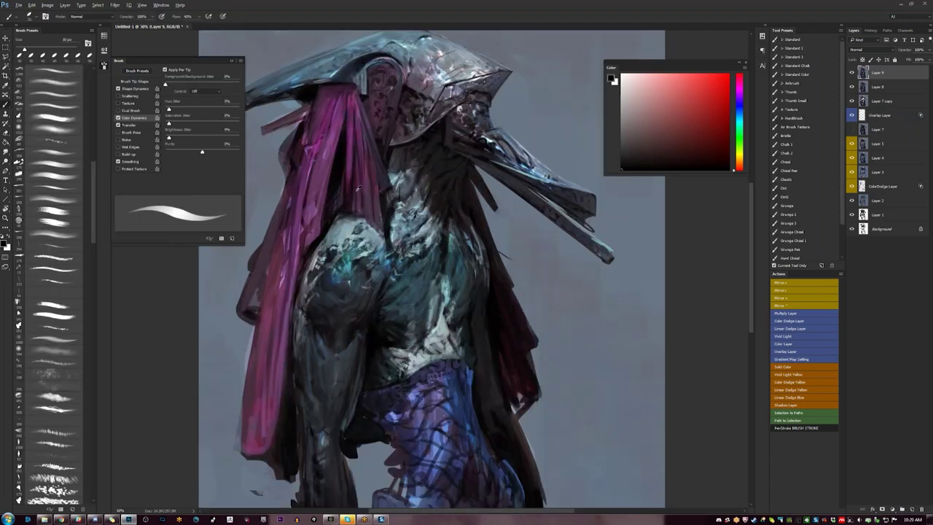
{"action": "left_click", "coordinate": [360, 189], "text": "alt"}
{"action": "left_click_drag", "start_coordinate": [342, 139], "coordinate": [337, 191]}
{"action": "key", "text": "ctrl+z"}
{"action": "key", "text": "bracketright"}
{"action": "key", "text": "bracketright"}
{"action": "left_click_drag", "start_coordinate": [343, 129], "coordinate": [331, 215]}
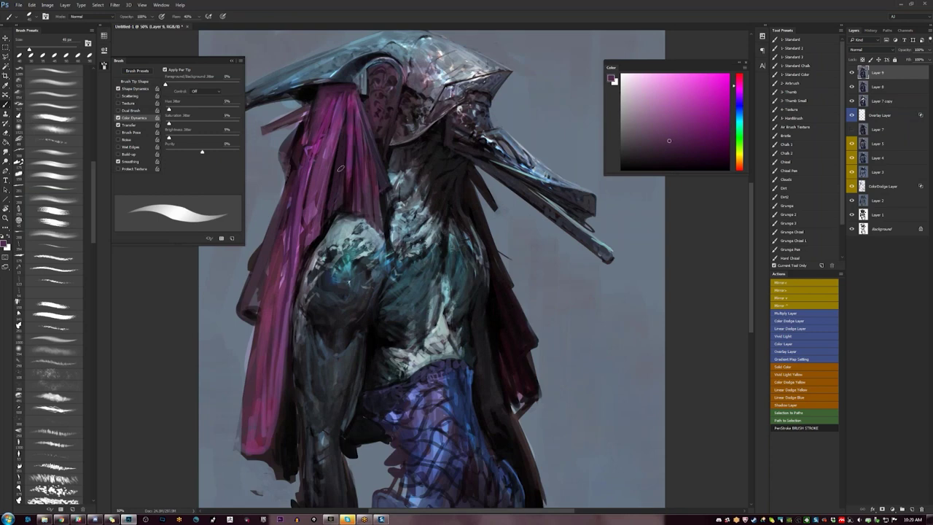
Examine the painting at several zoom levels with the panels hidden, in both original and mirrored orientation, and show the panels again
{"action": "key", "text": "z"}
{"action": "left_click", "coordinate": [344, 131], "text": "alt"}
{"action": "key", "text": "Tab"}
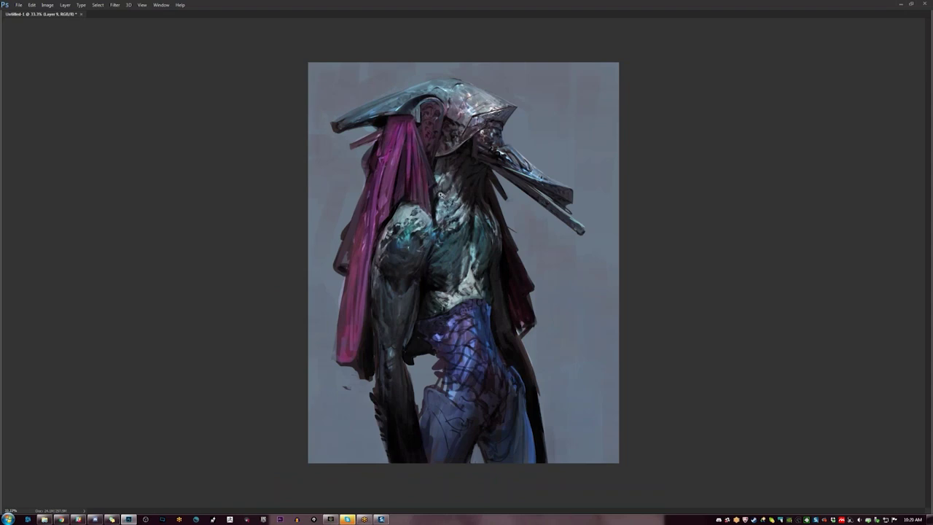
{"action": "left_click", "coordinate": [440, 194]}
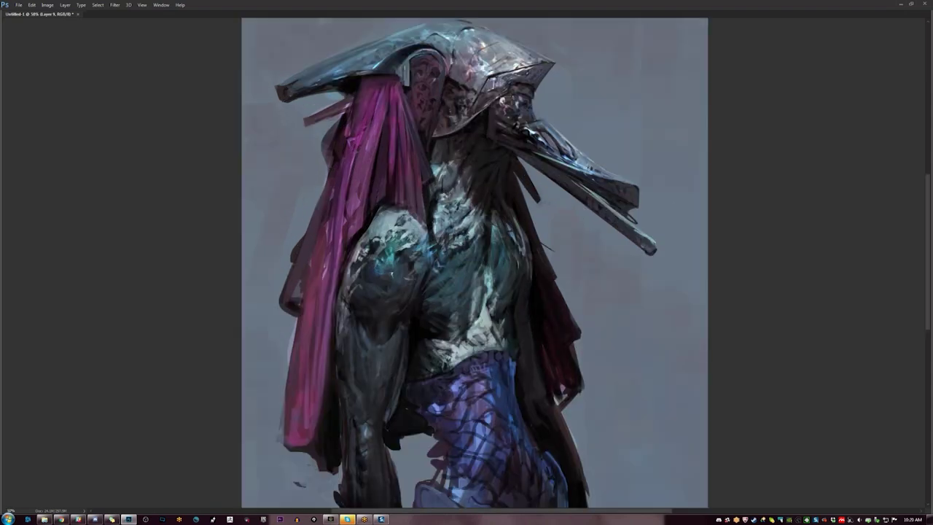
{"action": "key", "text": "ctrl+minus"}
{"action": "key", "text": "ctrl+minus"}
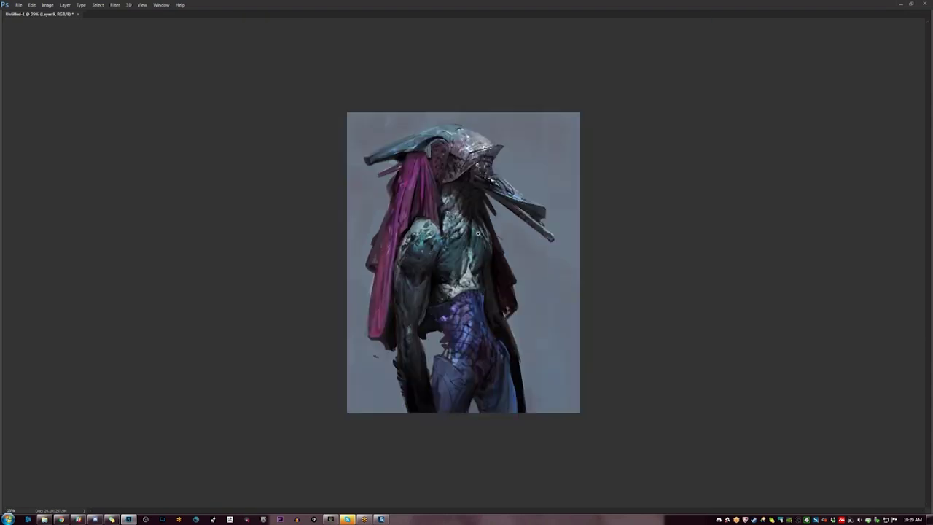
{"action": "key", "text": "ctrl+shift+h"}
{"action": "key", "text": "ctrl+plus"}
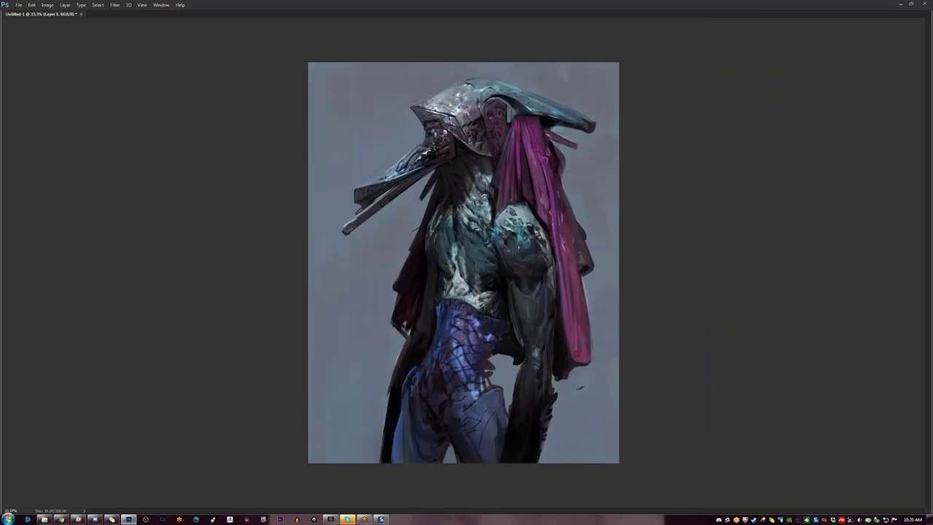
{"action": "key", "text": "Tab"}
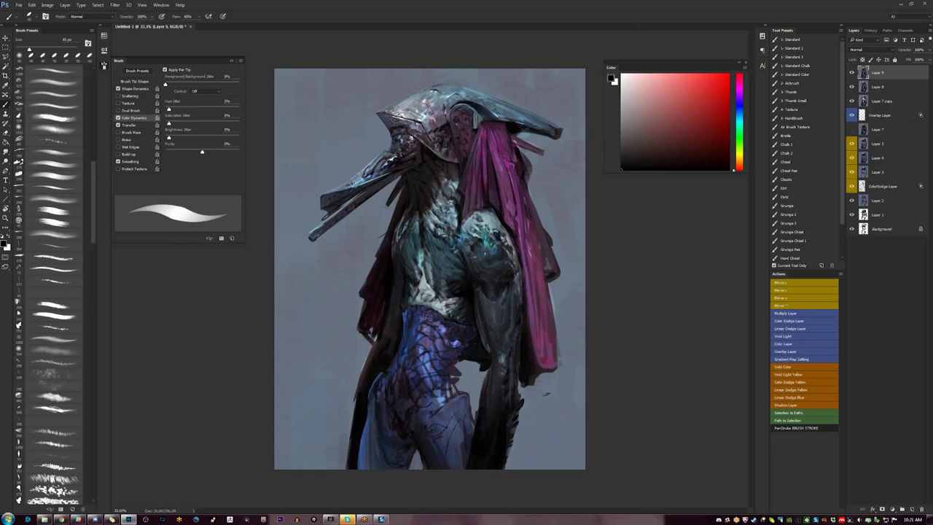
Warm the Color Balance of the midtones, shadows and highlights on a merged copy layer, and flip the canvas back
{"action": "key", "text": "ctrl+b"}
{"action": "mouse_move", "coordinate": [765, 221]}
{"action": "left_mouse_down"}
{"action": "mouse_move", "coordinate": [774, 220]}
{"action": "mouse_move", "coordinate": [757, 238]}
{"action": "mouse_move", "coordinate": [770, 238]}
{"action": "mouse_move", "coordinate": [758, 241]}
{"action": "left_mouse_up"}
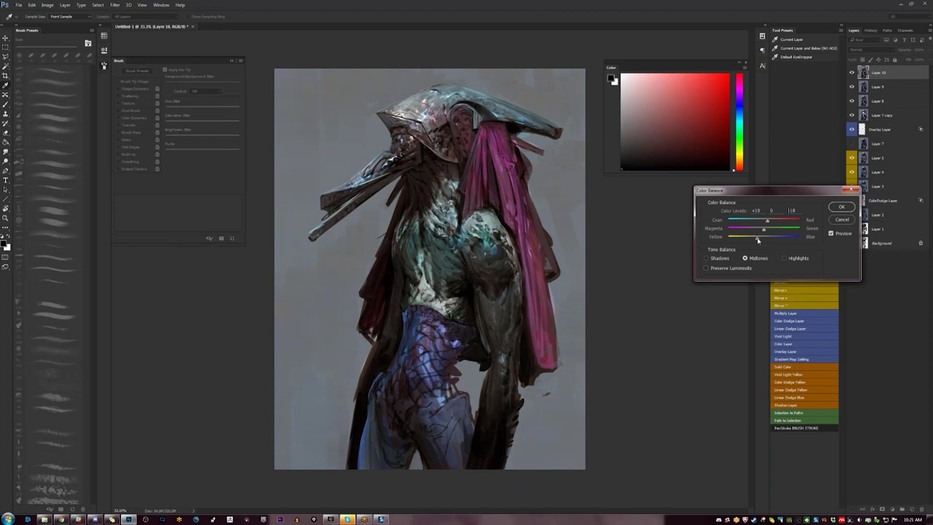
{"action": "mouse_move", "coordinate": [758, 240]}
{"action": "left_mouse_down"}
{"action": "mouse_move", "coordinate": [769, 240]}
{"action": "mouse_move", "coordinate": [772, 225]}
{"action": "mouse_move", "coordinate": [758, 223]}
{"action": "mouse_move", "coordinate": [770, 238]}
{"action": "left_mouse_up"}
{"action": "left_click", "coordinate": [708, 259]}
{"action": "left_click", "coordinate": [758, 236]}
{"action": "left_click_drag", "start_coordinate": [770, 238], "coordinate": [762, 236]}
{"action": "left_click", "coordinate": [785, 258]}
{"action": "mouse_move", "coordinate": [763, 237]}
{"action": "left_mouse_down"}
{"action": "mouse_move", "coordinate": [771, 239]}
{"action": "mouse_move", "coordinate": [762, 237]}
{"action": "mouse_move", "coordinate": [771, 222]}
{"action": "mouse_move", "coordinate": [750, 223]}
{"action": "mouse_move", "coordinate": [775, 221]}
{"action": "mouse_move", "coordinate": [764, 222]}
{"action": "left_mouse_up"}
{"action": "left_click", "coordinate": [841, 210]}
{"action": "key", "text": "F2"}
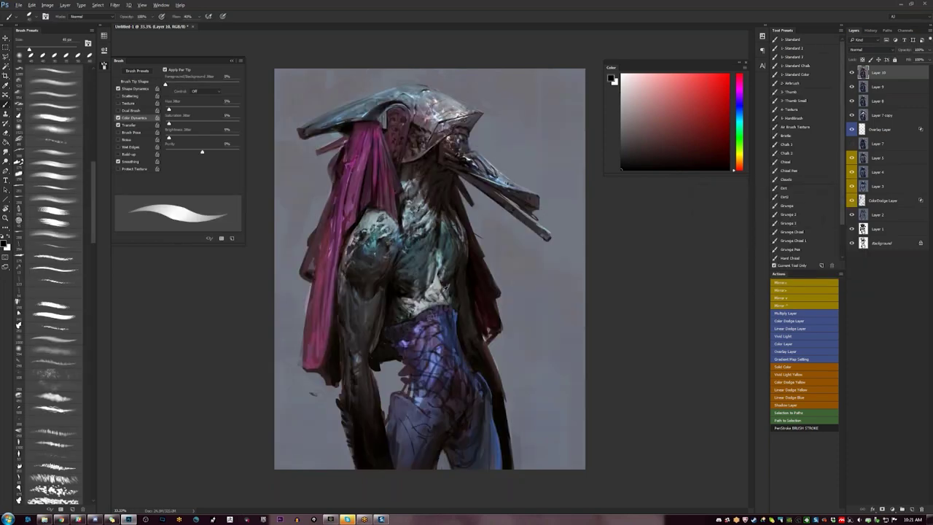
Touch up the pale skin edge above the blue hip with a small brush and tones sampled from the waist
{"action": "left_click", "coordinate": [446, 289], "text": "alt"}
{"action": "left_click", "coordinate": [440, 291], "text": "alt"}
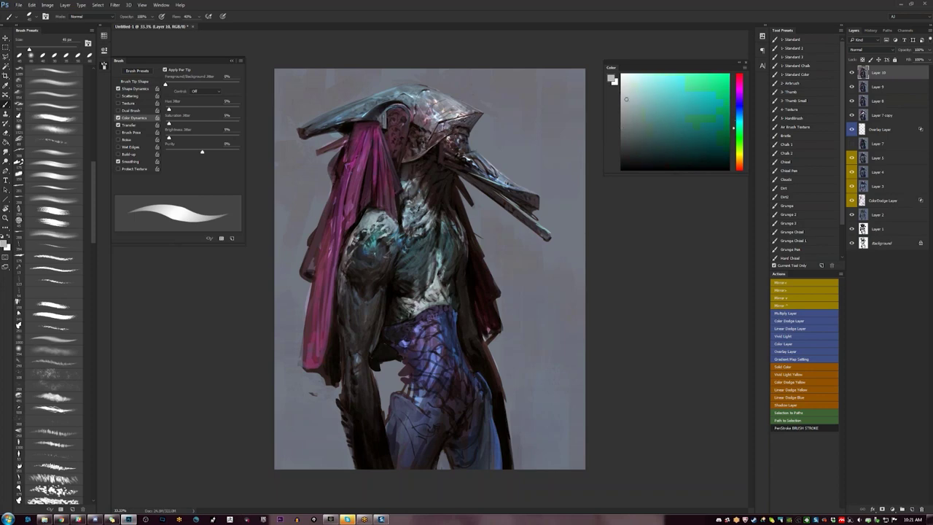
{"action": "key", "text": "["}
{"action": "key", "text": "["}
{"action": "key", "text": "["}
{"action": "key", "text": "["}
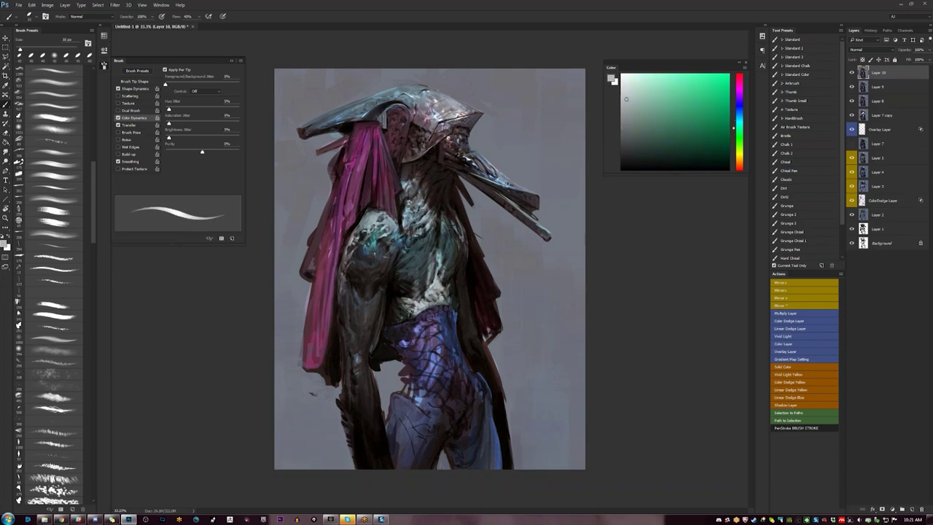
{"action": "key", "text": "bracketright"}
{"action": "key", "text": "bracketright"}
{"action": "key", "text": "bracketright"}
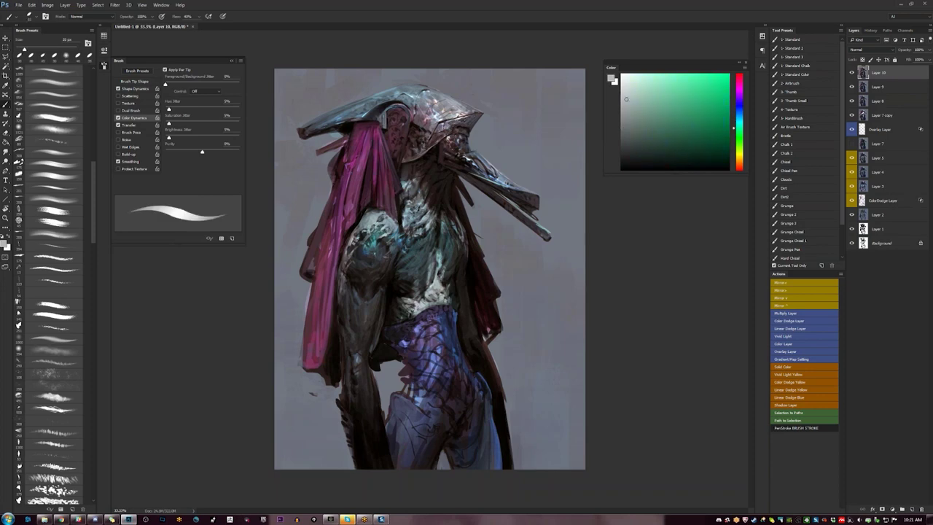
{"action": "left_click_drag", "start_coordinate": [454, 303], "coordinate": [456, 309]}
{"action": "left_click", "coordinate": [453, 300], "text": "alt"}
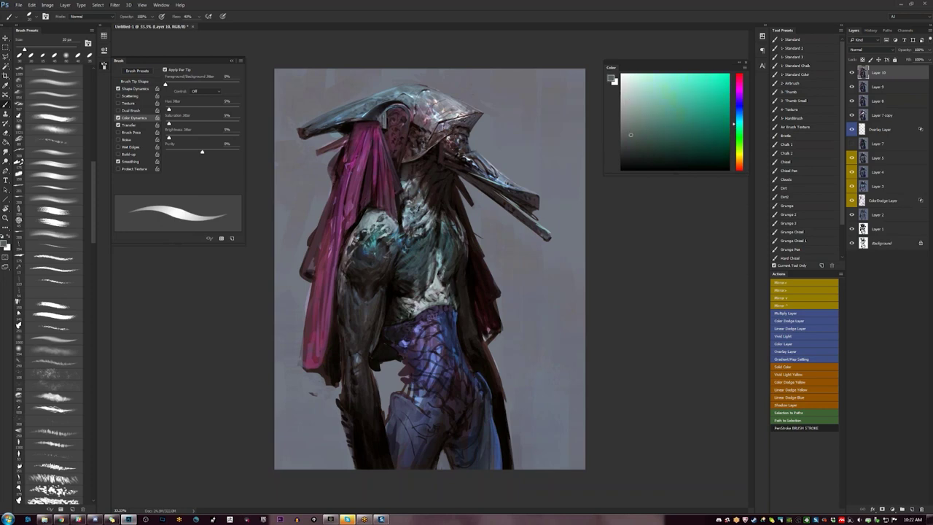
Toggle the visibility of the Overlay Layer and of Layer 7 copy through Layer 10 to compare the painting before and after
{"action": "key", "text": "Tab"}
{"action": "key", "text": "Tab"}
{"action": "left_click", "coordinate": [853, 129]}
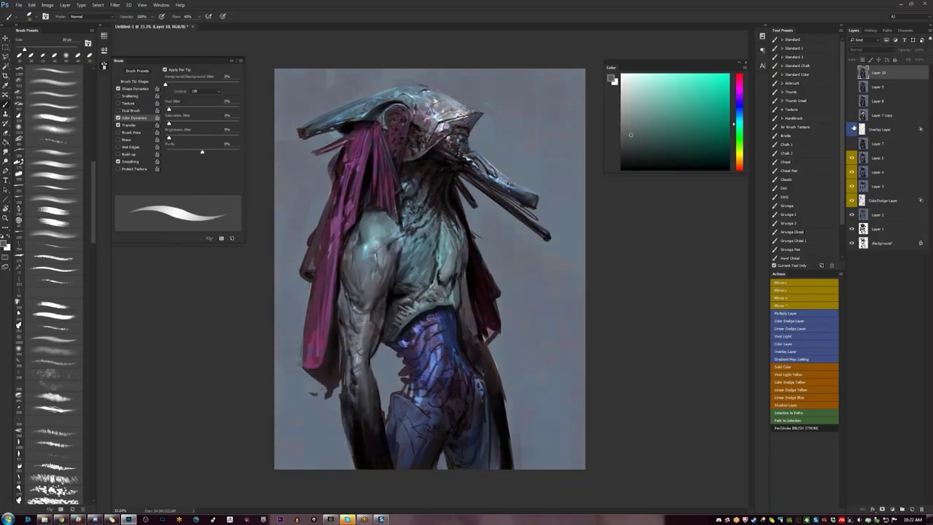
{"action": "left_click", "coordinate": [852, 72]}
{"action": "left_click", "coordinate": [853, 118]}
{"action": "left_click", "coordinate": [853, 72]}
{"action": "left_click", "coordinate": [852, 119]}
{"action": "left_click", "coordinate": [852, 72]}
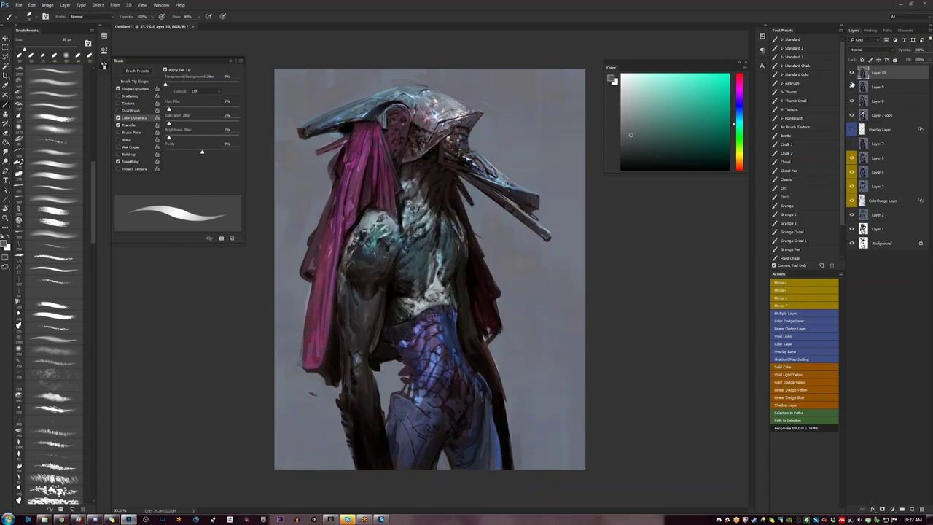
{"action": "left_click_drag", "start_coordinate": [852, 73], "coordinate": [852, 117]}
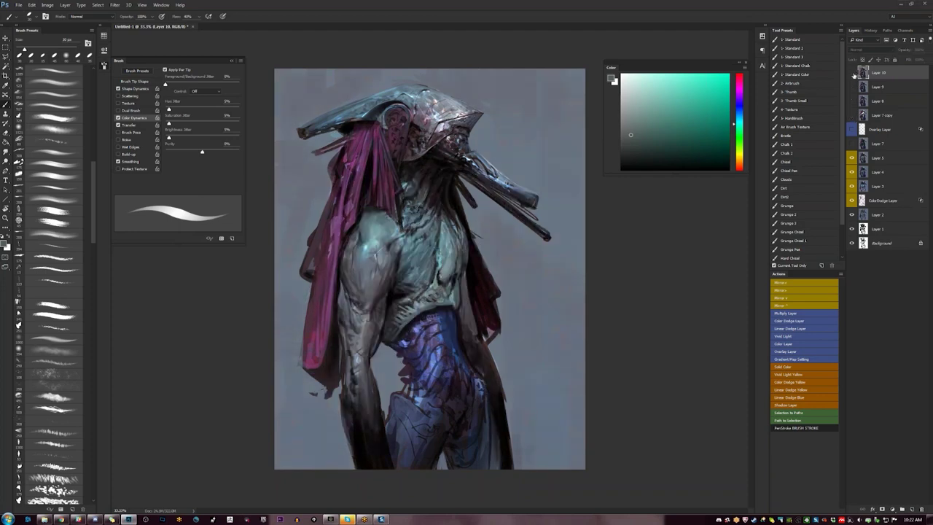
{"action": "left_click_drag", "start_coordinate": [853, 73], "coordinate": [853, 118]}
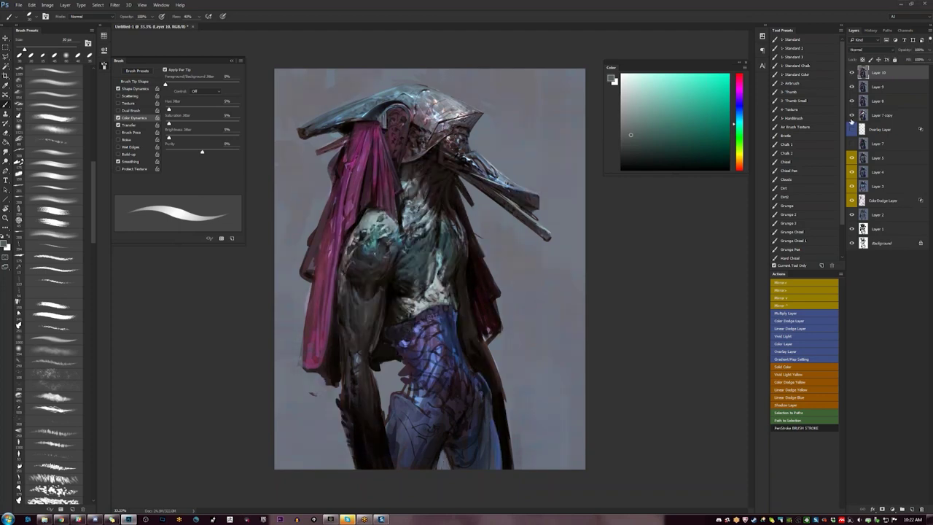
Hide the panels and examine the torso's brushwork up close and the whole figure at reduced size
{"action": "key", "text": "Tab"}
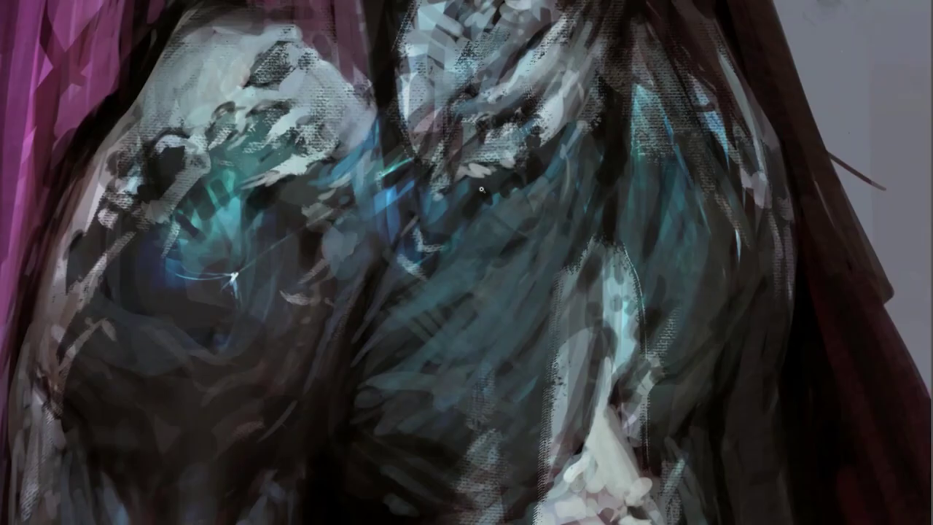
{"action": "scroll", "coordinate": [480, 189], "scroll_direction": "up", "scroll_amount": 8}
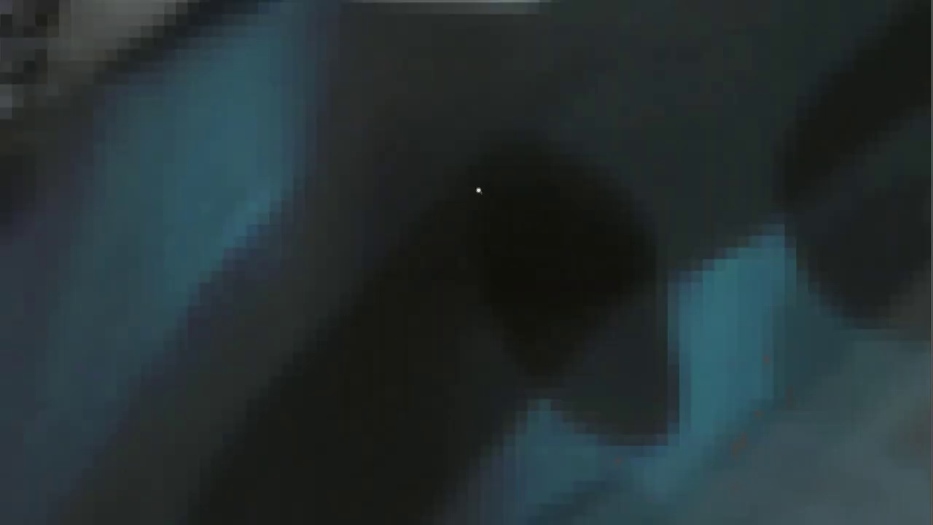
{"action": "scroll", "coordinate": [482, 199], "scroll_direction": "down", "scroll_amount": 1}
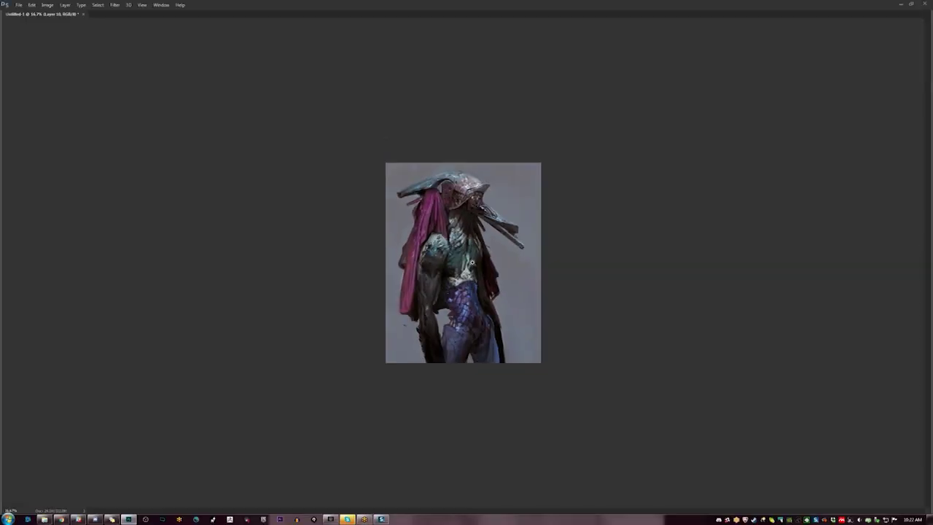
{"action": "left_click", "coordinate": [475, 261]}
{"action": "left_click", "coordinate": [476, 264]}
{"action": "left_click_drag", "start_coordinate": [474, 253], "coordinate": [492, 239]}
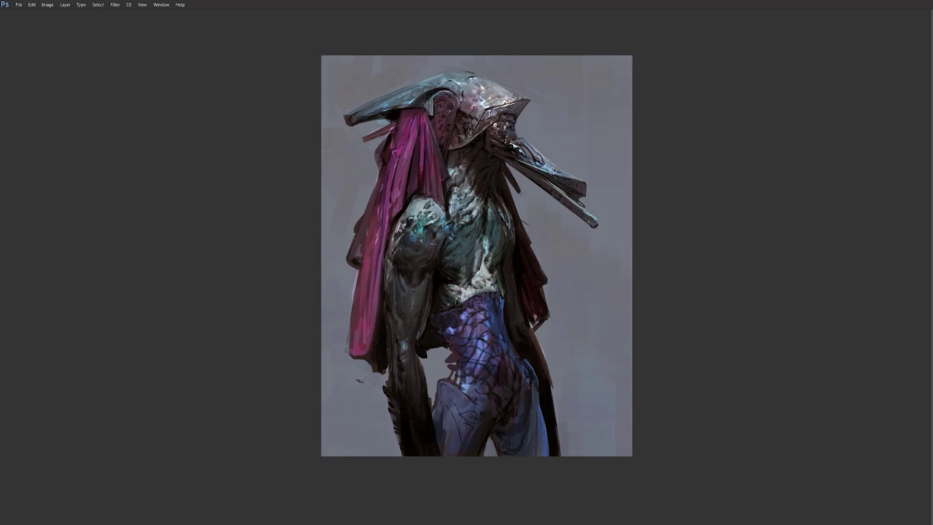
Compare the figure in mirrored and original orientation, viewing the upper body up close and the whole canvas each way
{"action": "key", "text": "ctrl+shift+h"}
{"action": "scroll", "coordinate": [541, 241], "scroll_direction": "up", "scroll_amount": 1}
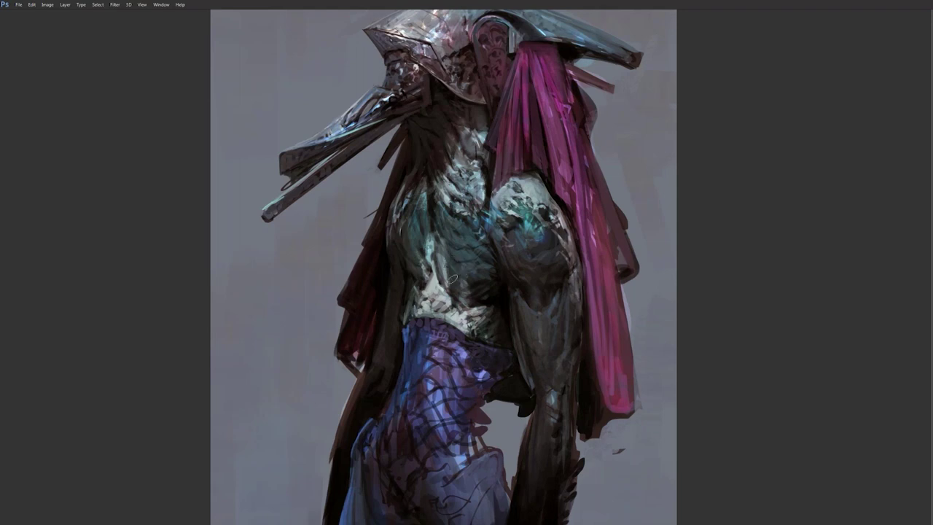
{"action": "left_click", "coordinate": [479, 309], "text": "alt"}
{"action": "key", "text": "F5"}
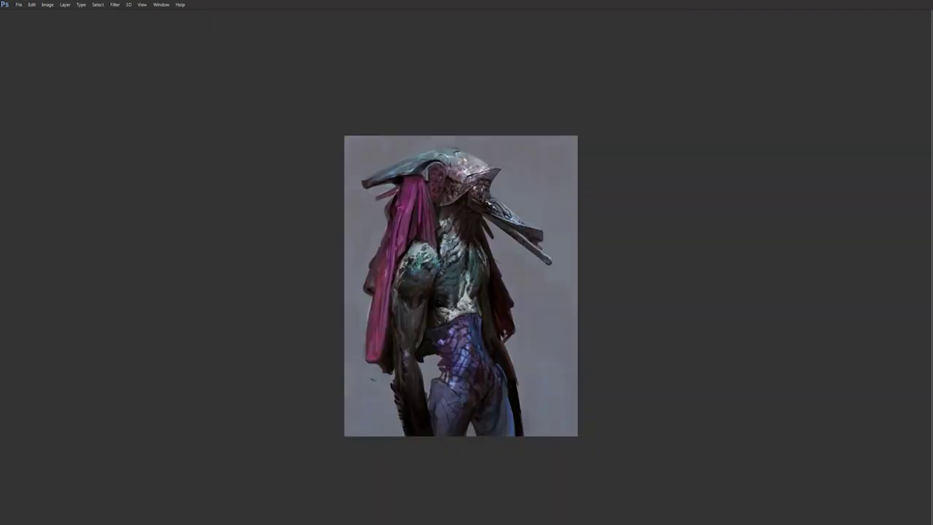
{"action": "scroll", "coordinate": [479, 289], "scroll_direction": "up", "scroll_amount": 2}
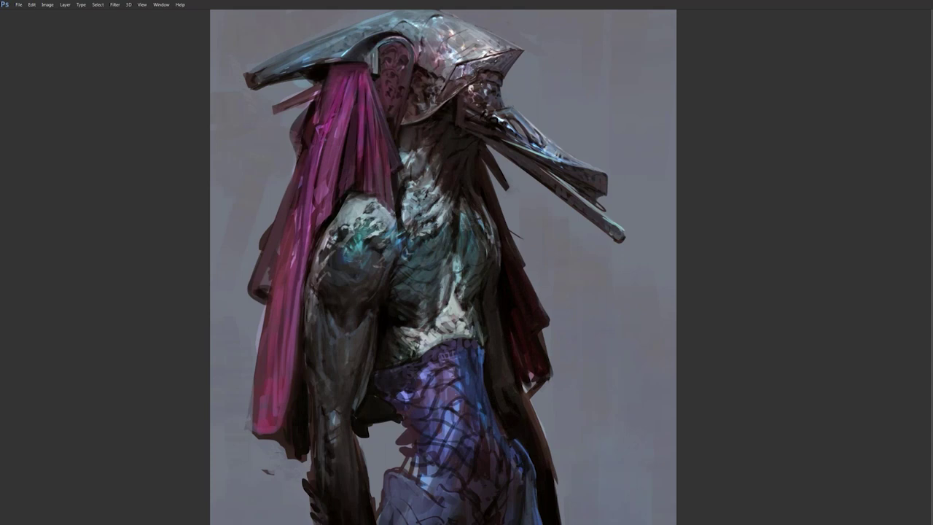
{"action": "left_click", "coordinate": [498, 301], "text": "alt"}
{"action": "left_click", "coordinate": [498, 304], "text": "alt"}
{"action": "key", "text": "ctrl+shift+h"}
{"action": "left_click", "coordinate": [500, 303], "text": "ctrl"}
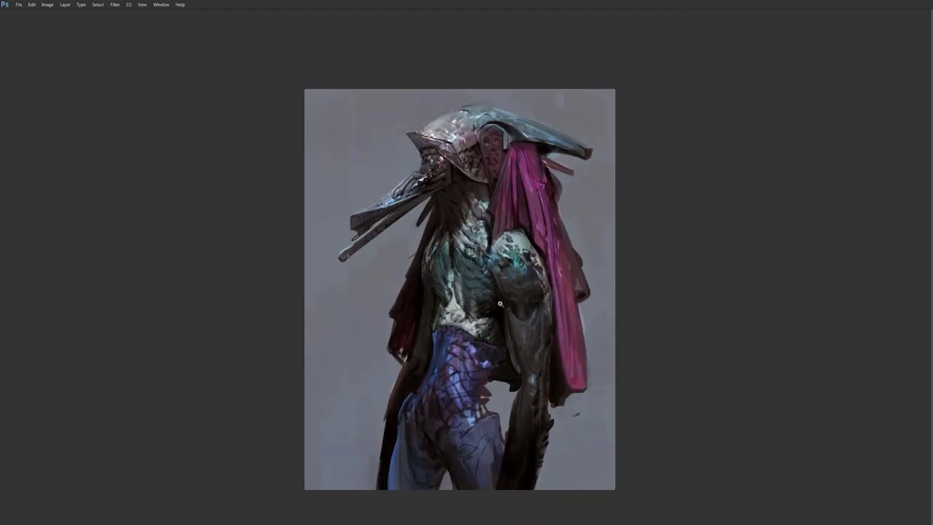
{"action": "scroll", "coordinate": [500, 304], "scroll_direction": "up", "scroll_amount": 1}
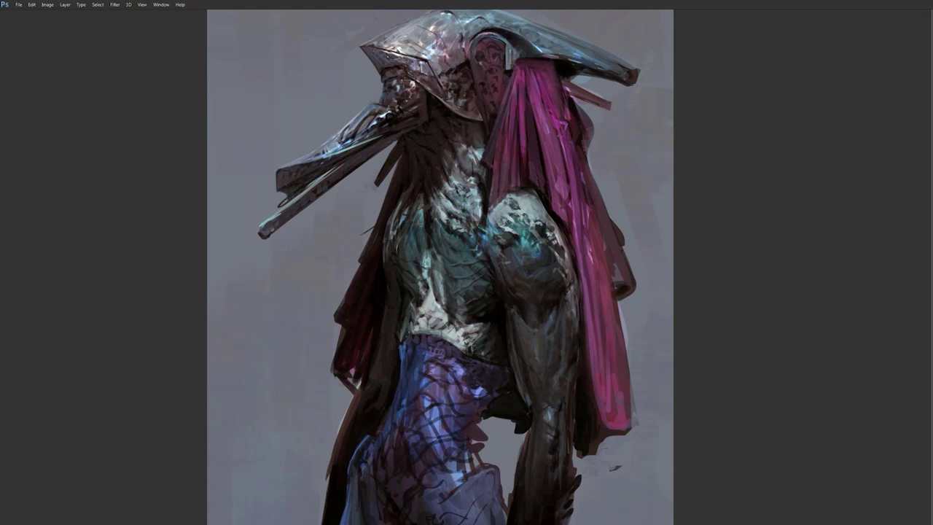
Review the figure's silhouette at thumbnail size, mirrored and unmirrored, and examine the torso and hips in between
{"action": "scroll", "coordinate": [484, 318], "scroll_direction": "down", "scroll_amount": 3}
{"action": "key", "text": "ctrl+shift+h"}
{"action": "key", "text": "ctrl+plus"}
{"action": "key", "text": "ctrl+plus"}
{"action": "key", "text": "ctrl+plus"}
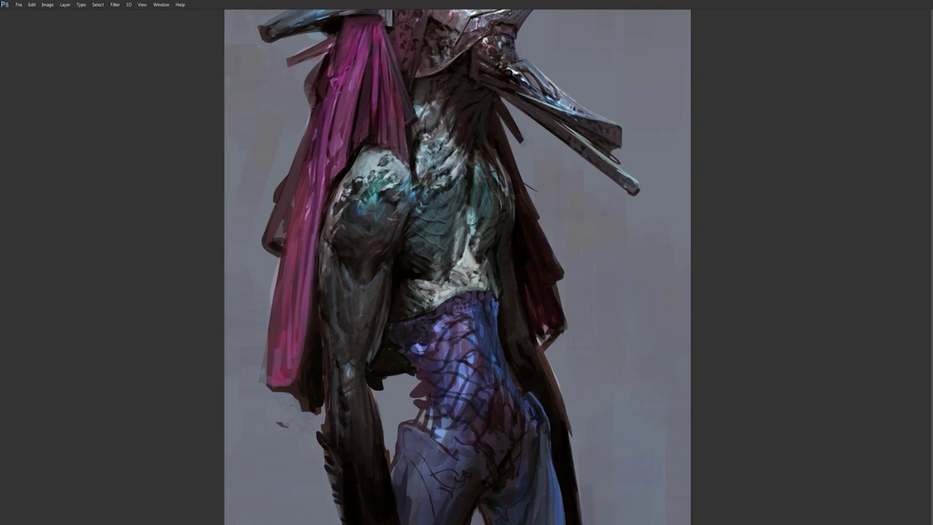
{"action": "scroll", "coordinate": [474, 260], "scroll_direction": "down", "scroll_amount": 3}
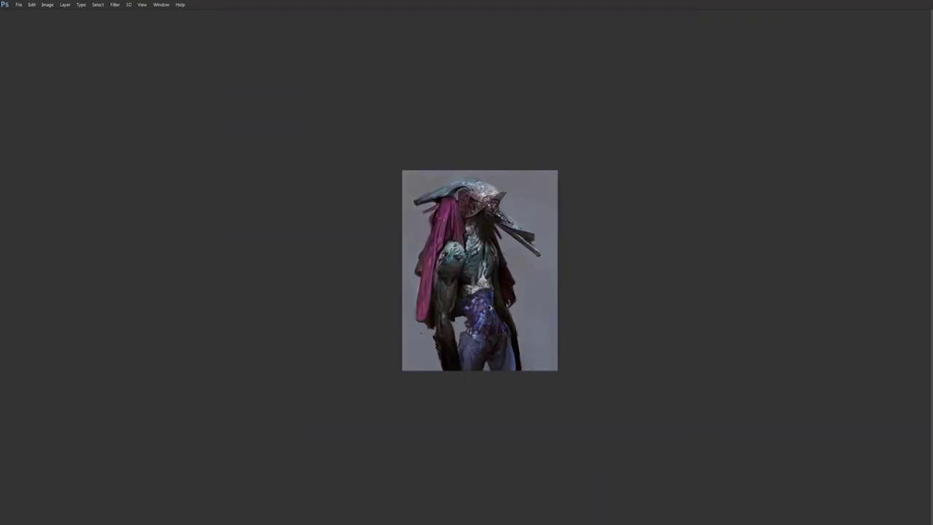
{"action": "key", "text": "ctrl+shift+h"}
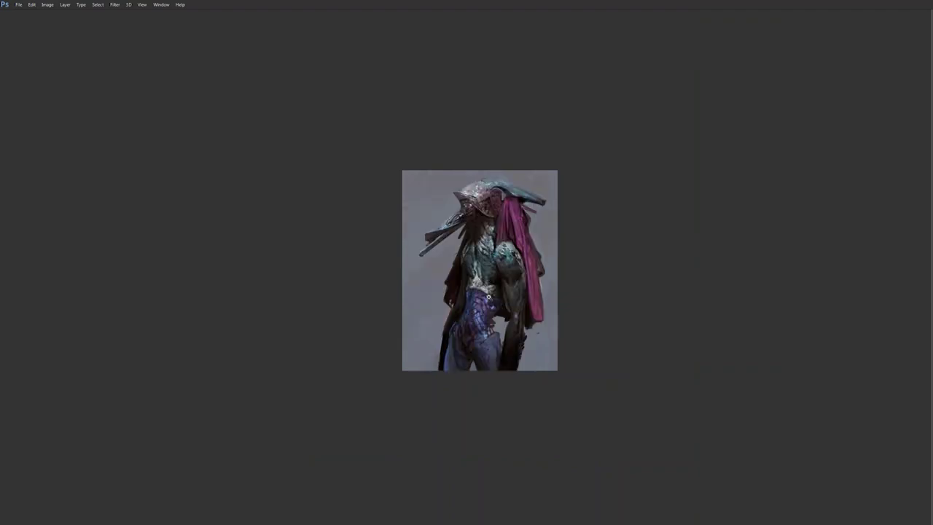
{"action": "key", "text": "h"}
{"action": "scroll", "coordinate": [489, 296], "scroll_direction": "up", "scroll_amount": 3}
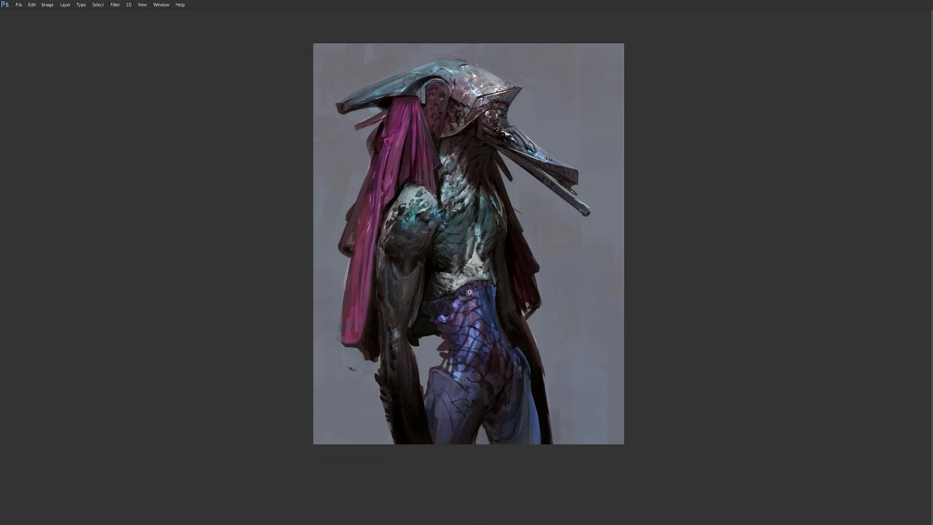
Inspect the upper body once more and present the whole painting centred on a black full-screen background
{"action": "scroll", "coordinate": [454, 162], "scroll_direction": "up", "scroll_amount": 2}
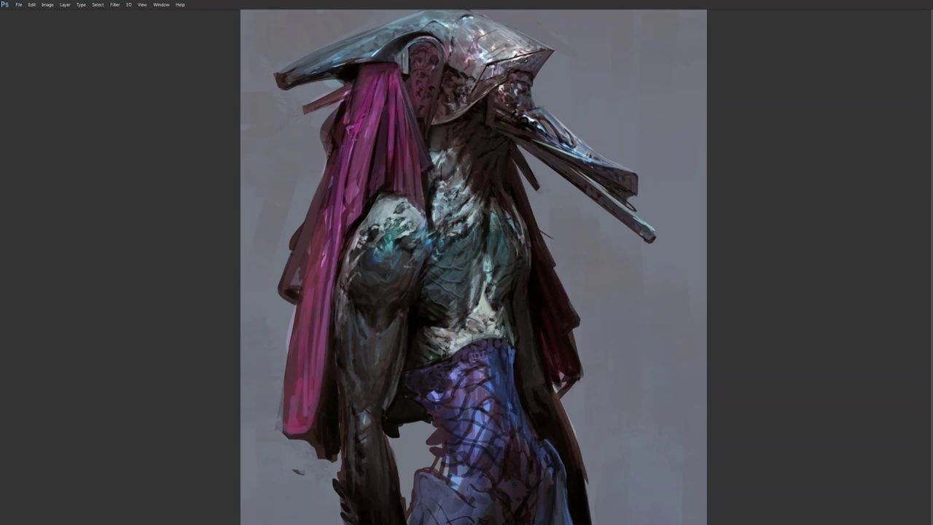
{"action": "key", "text": "ctrl+minus"}
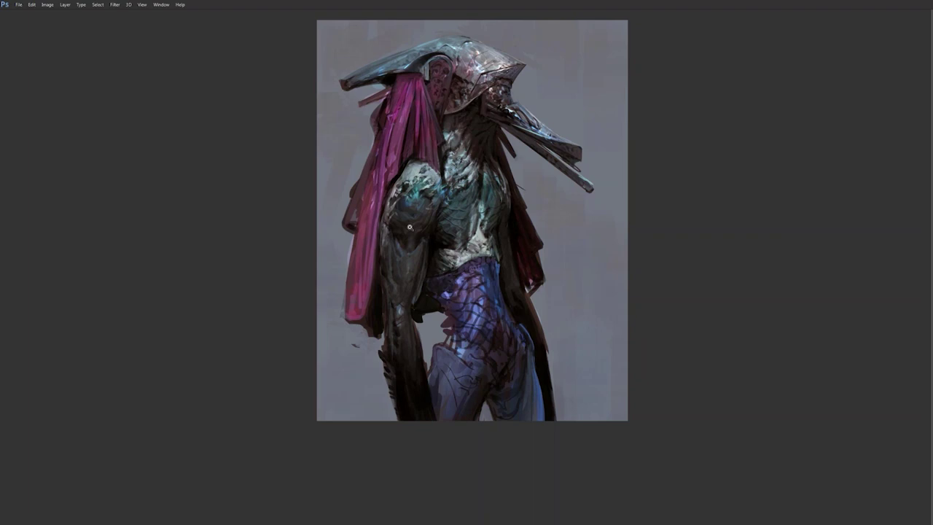
{"action": "mouse_move", "coordinate": [416, 227]}
{"action": "left_mouse_down"}
{"action": "mouse_move", "coordinate": [423, 265]}
{"action": "mouse_move", "coordinate": [411, 280]}
{"action": "left_mouse_up"}
{"action": "key", "text": "Tab"}
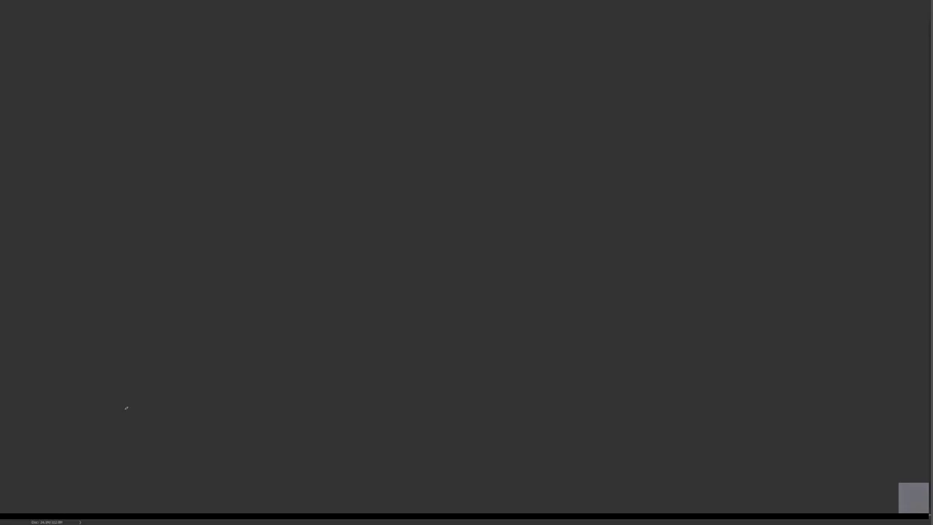
{"action": "key", "text": "Tab"}
{"action": "key", "text": "Tab"}
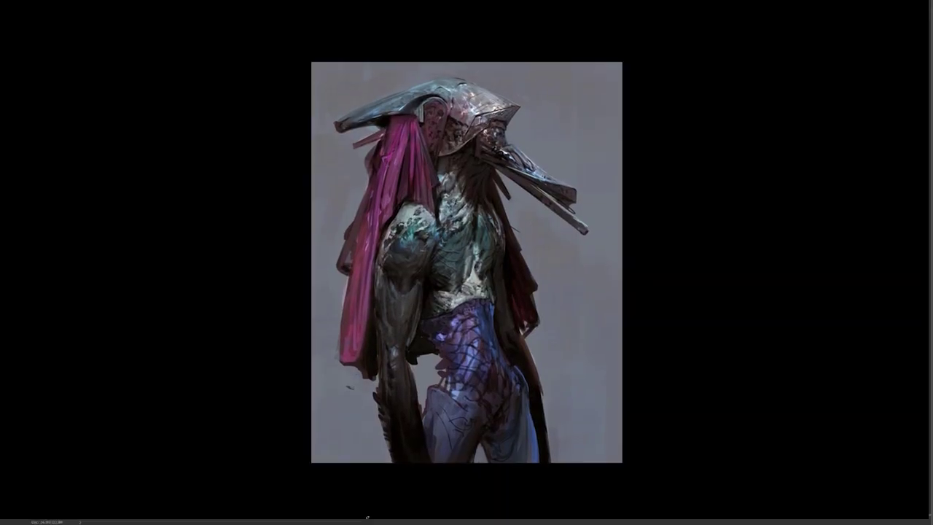